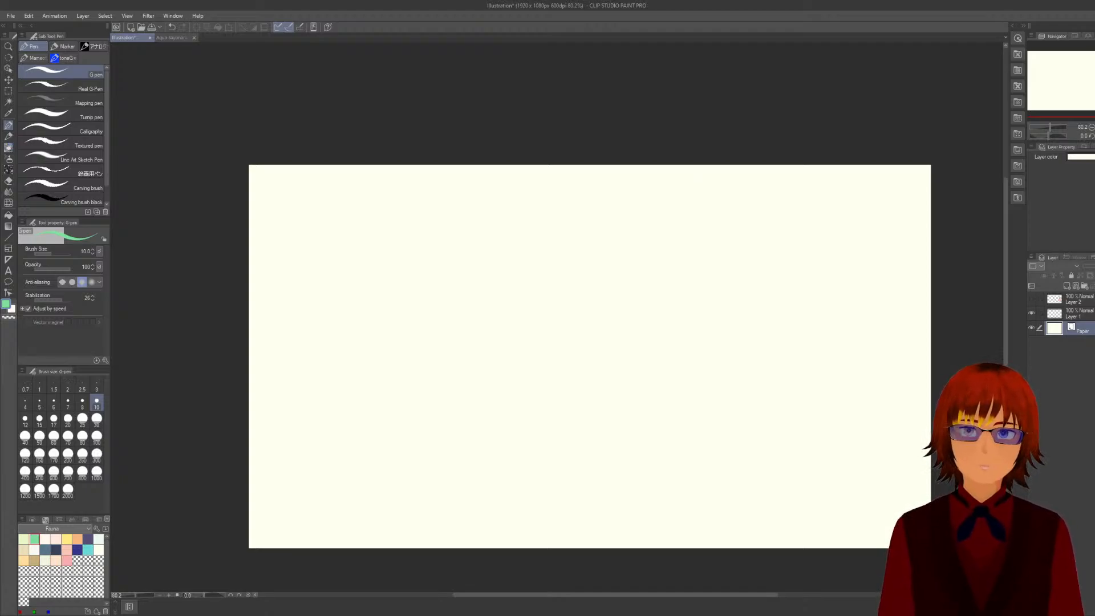
Make Layer 1 the active drawing layer instead of the Paper layer and center the blank canvas.
{"action": "key", "text": "alt+bracketright"}
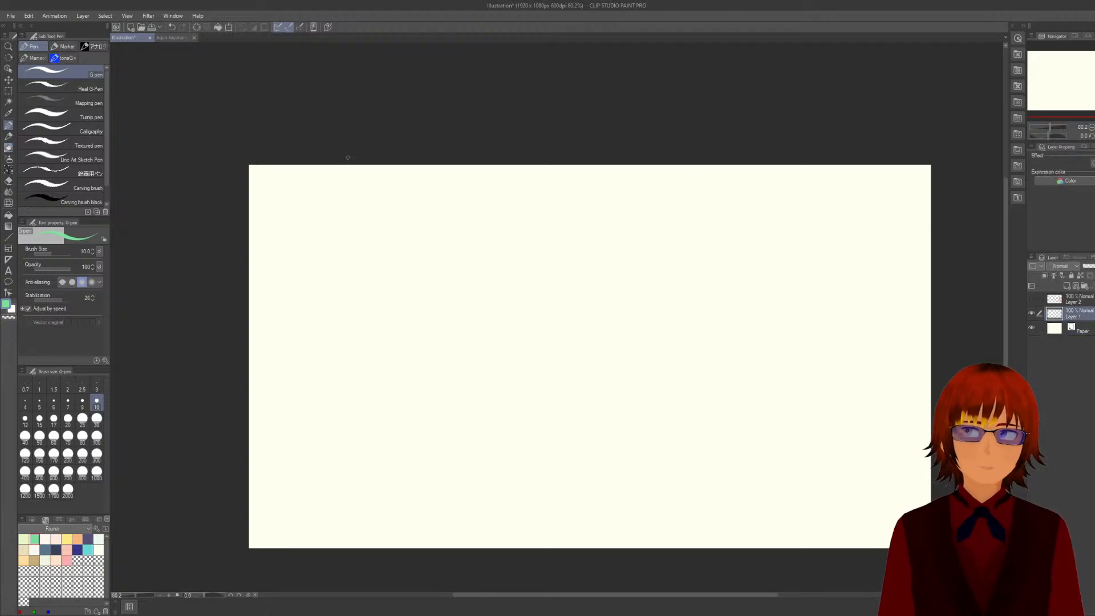
{"action": "scroll", "coordinate": [417, 186], "scroll_direction": "up", "scroll_amount": 1}
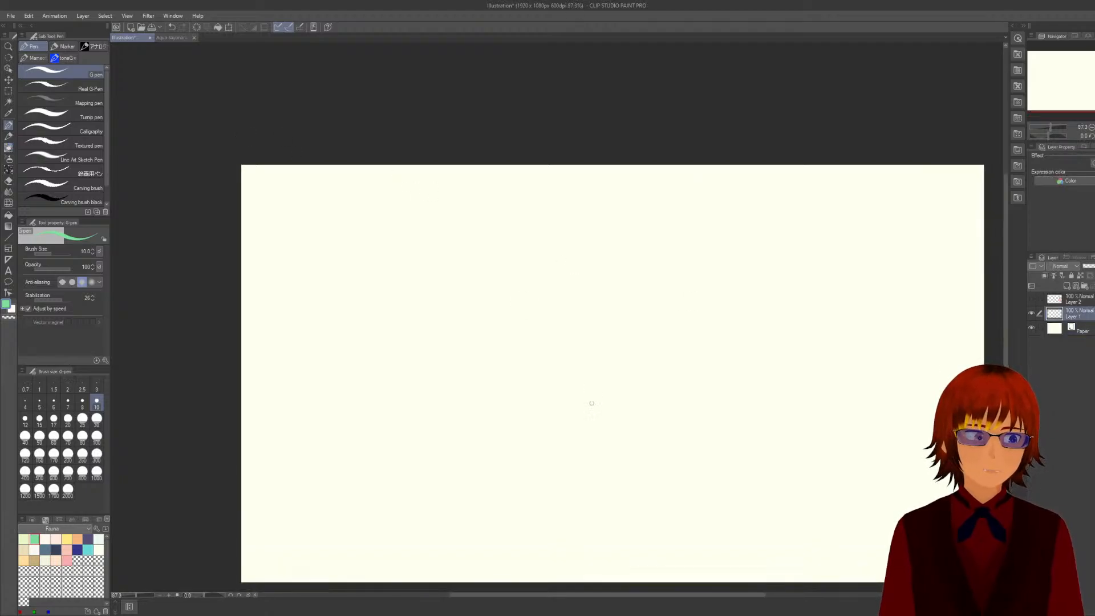
{"action": "left_click_drag", "start_coordinate": [592, 598], "coordinate": [645, 596]}
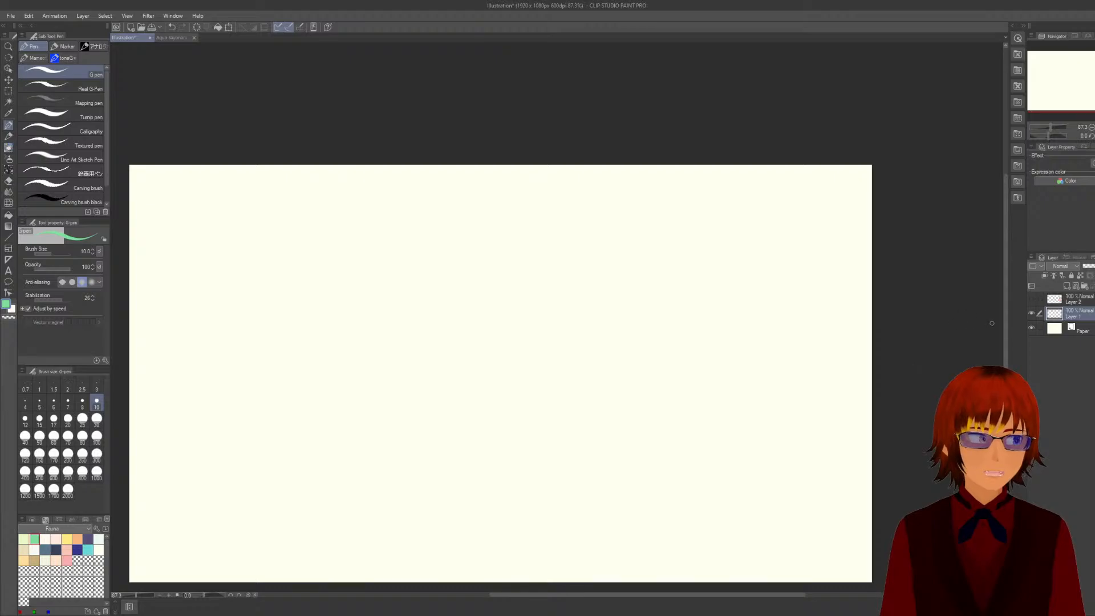
{"action": "left_click_drag", "start_coordinate": [1004, 311], "coordinate": [1004, 347]}
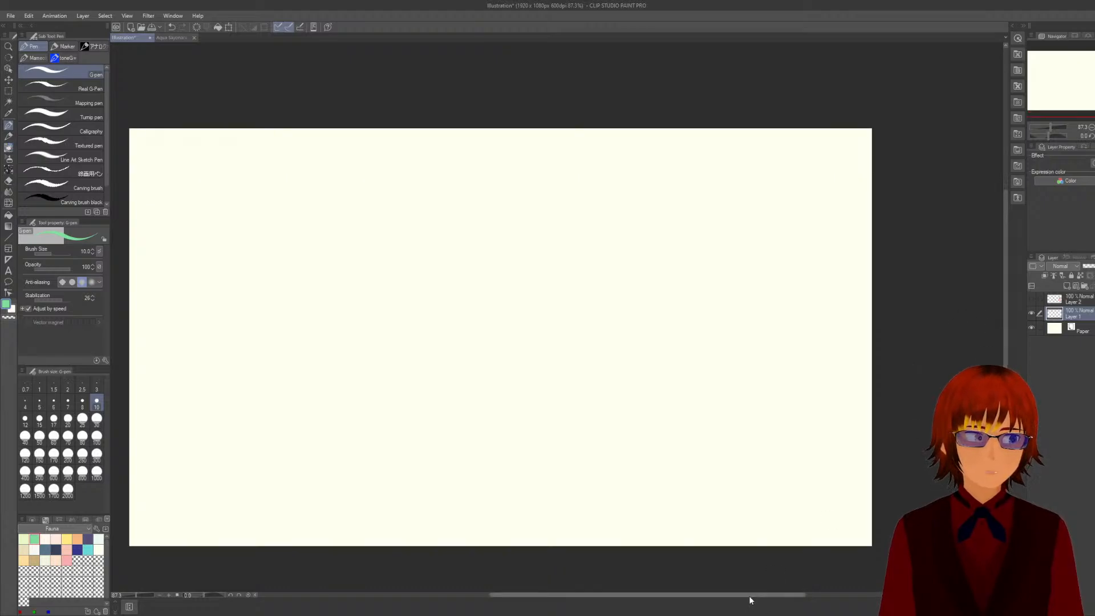
{"action": "left_click_drag", "start_coordinate": [748, 595], "coordinate": [727, 593]}
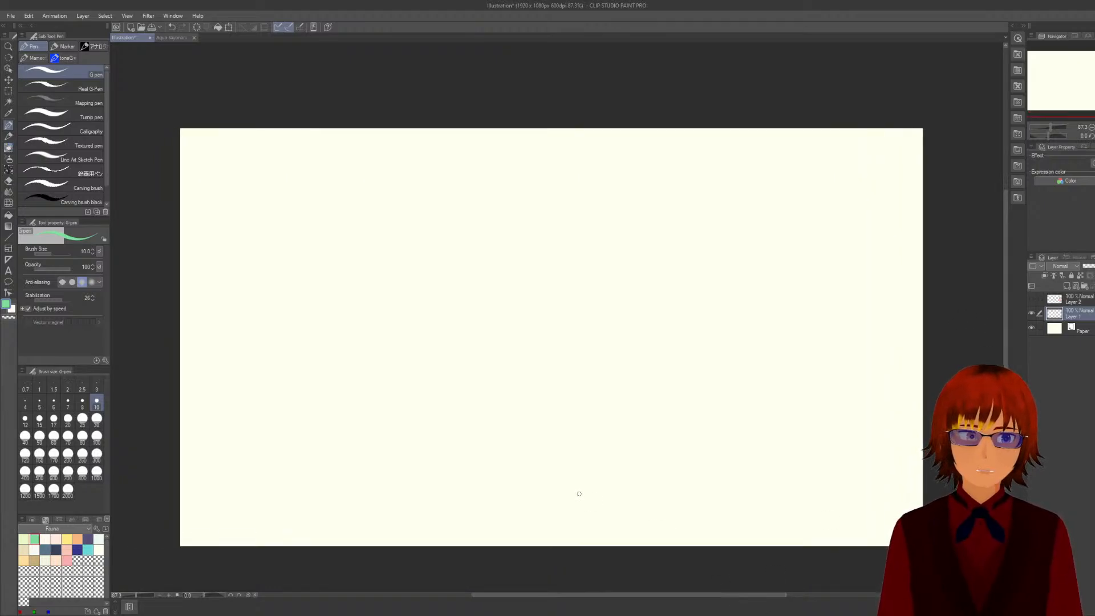
Review the Aqua Sayonara illustration's black background and bright linework, and return to the blank illustration.
{"action": "left_click", "coordinate": [178, 37]}
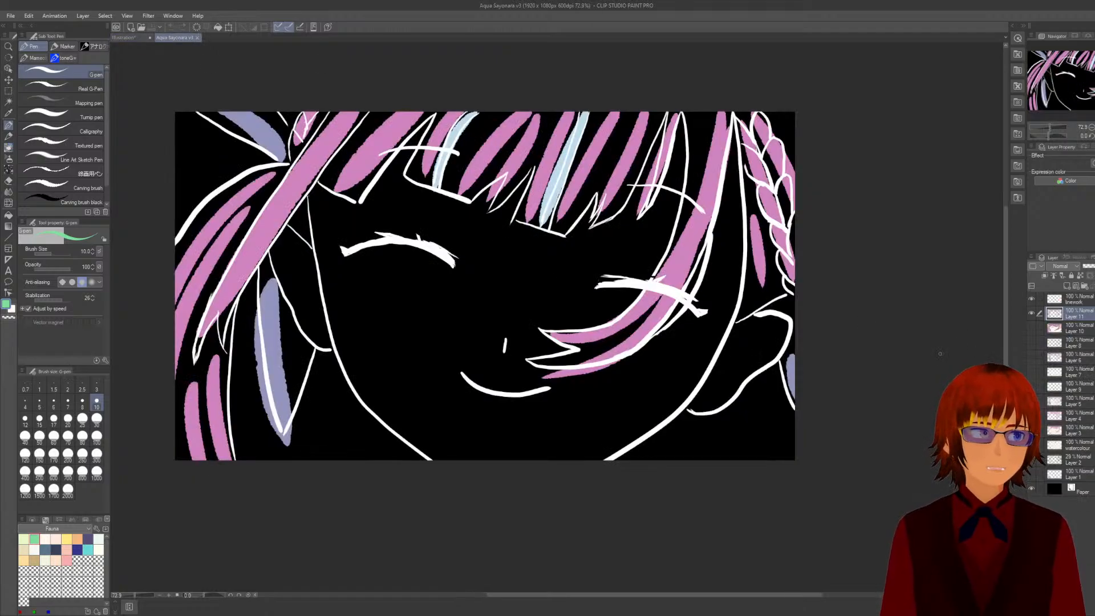
{"action": "left_click_drag", "start_coordinate": [1006, 322], "coordinate": [1006, 303]}
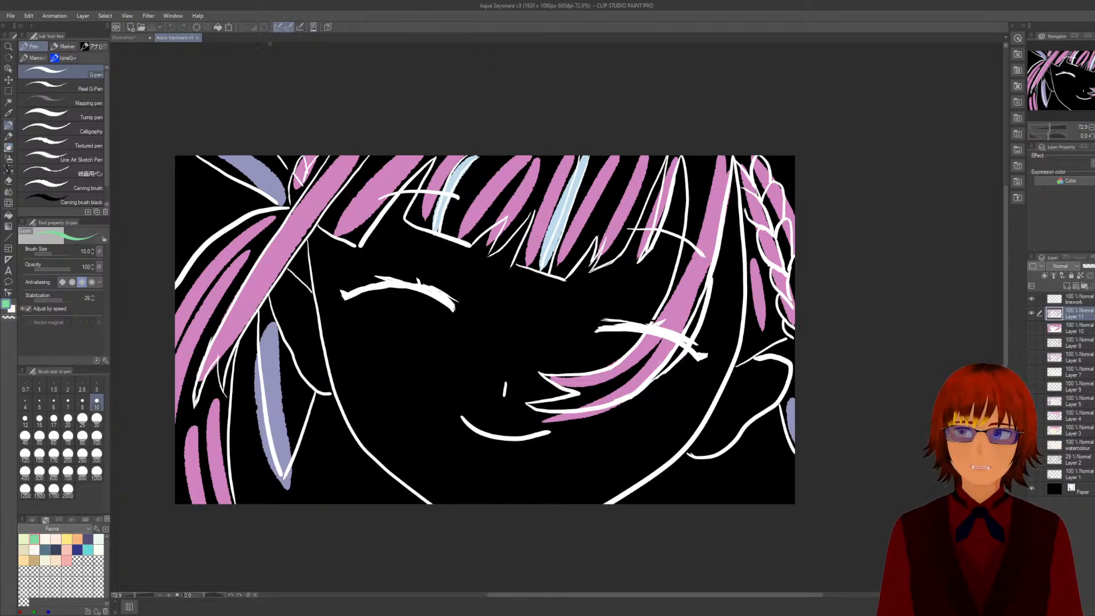
{"action": "left_click", "coordinate": [125, 38]}
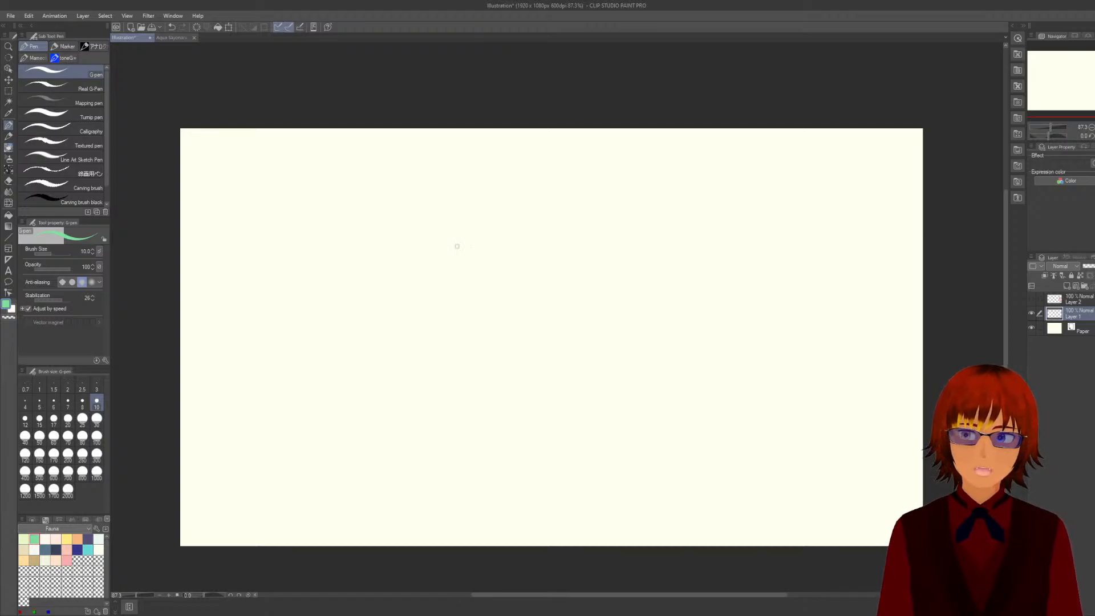
{"action": "left_click", "coordinate": [11, 309]}
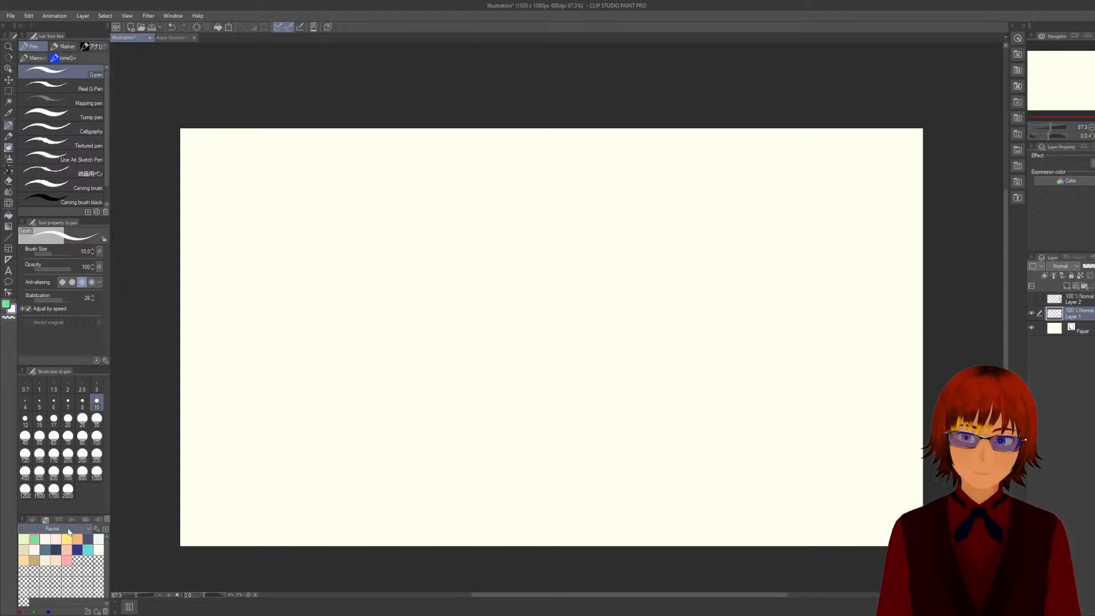
{"action": "left_click", "coordinate": [77, 561]}
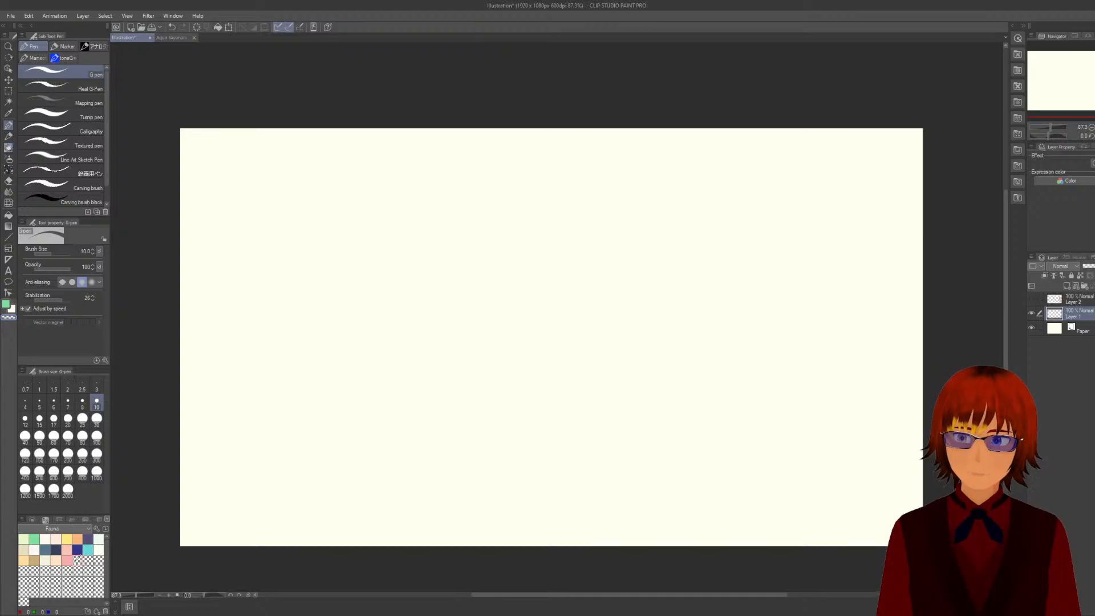
{"action": "left_click", "coordinate": [6, 305]}
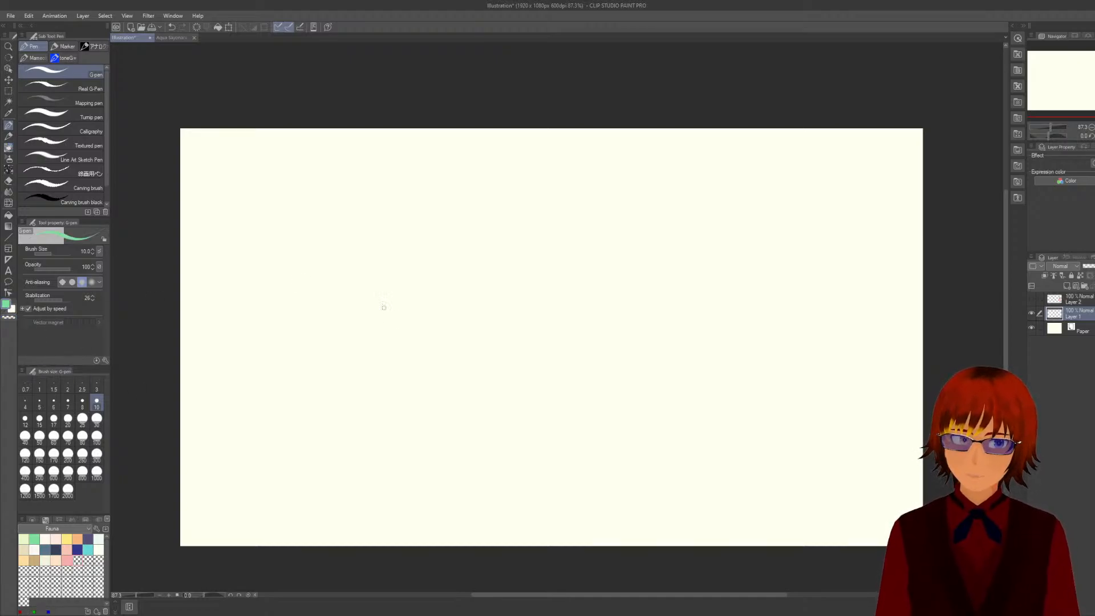
{"action": "scroll", "coordinate": [919, 198], "scroll_direction": "down", "scroll_amount": 1}
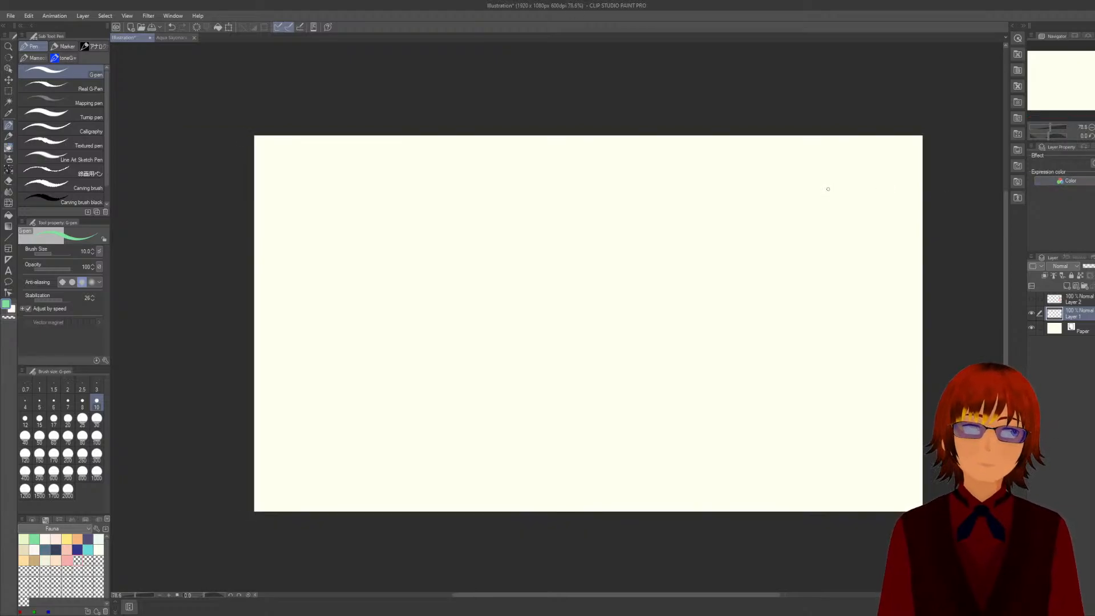
{"action": "left_click", "coordinate": [9, 318]}
{"action": "left_click", "coordinate": [6, 304]}
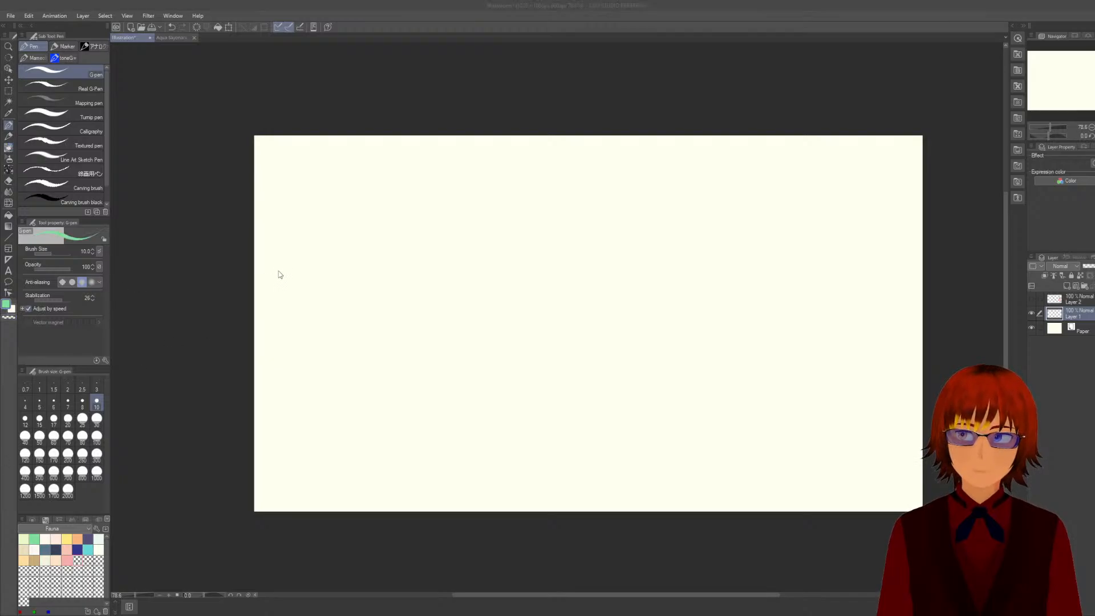
Set the drawing color to black, save it in the first empty color set swatch, and undo the short test stroke.
{"action": "left_click", "coordinate": [292, 262]}
{"action": "left_click_drag", "start_coordinate": [394, 294], "coordinate": [500, 330]}
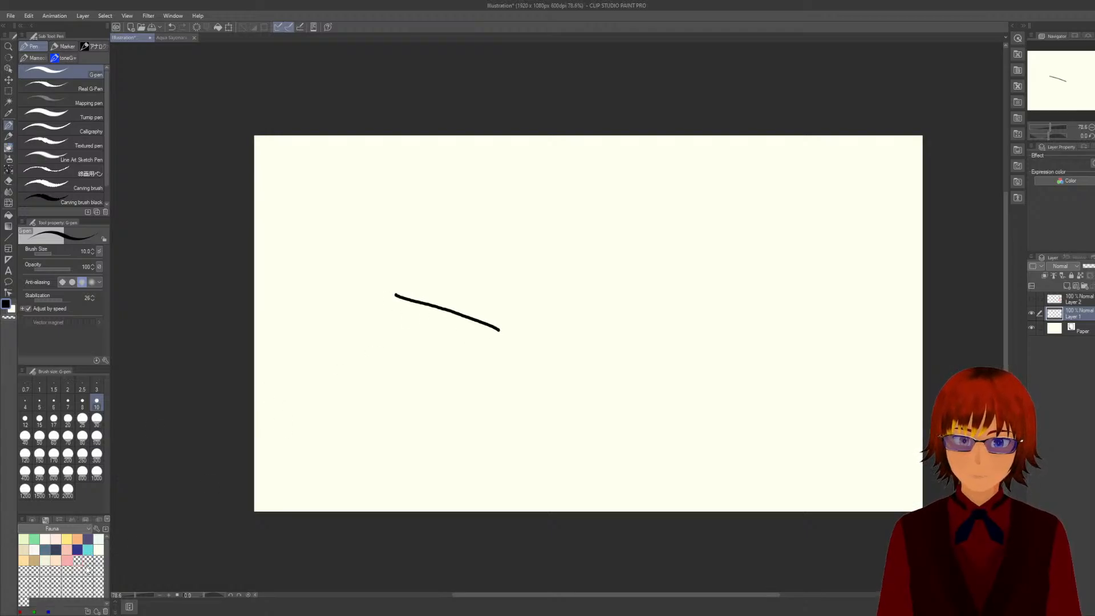
{"action": "left_click", "coordinate": [77, 560]}
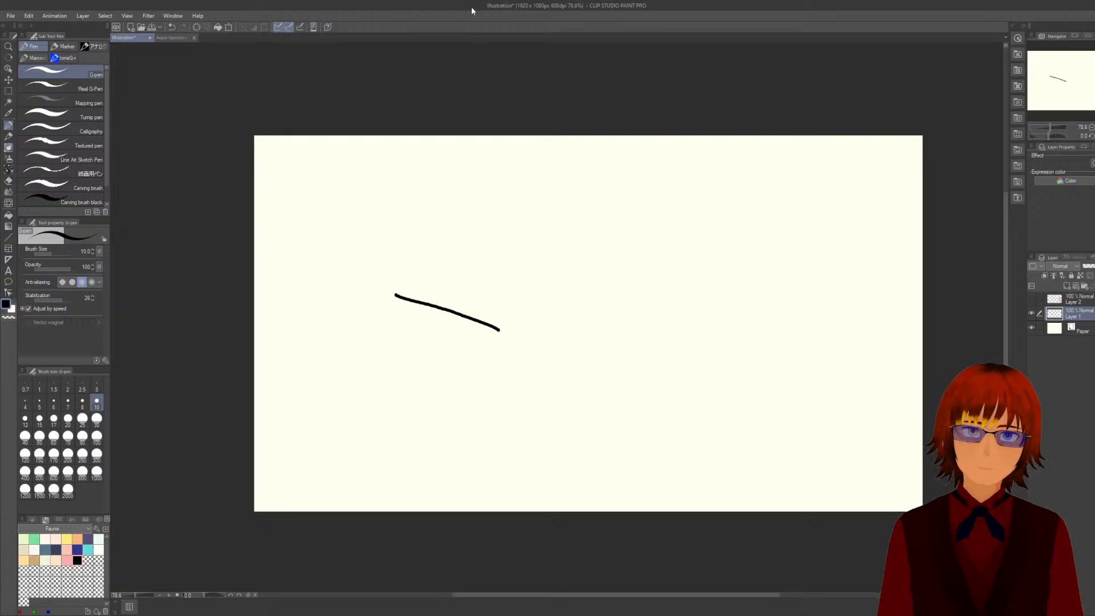
{"action": "key", "text": "ctrl+z"}
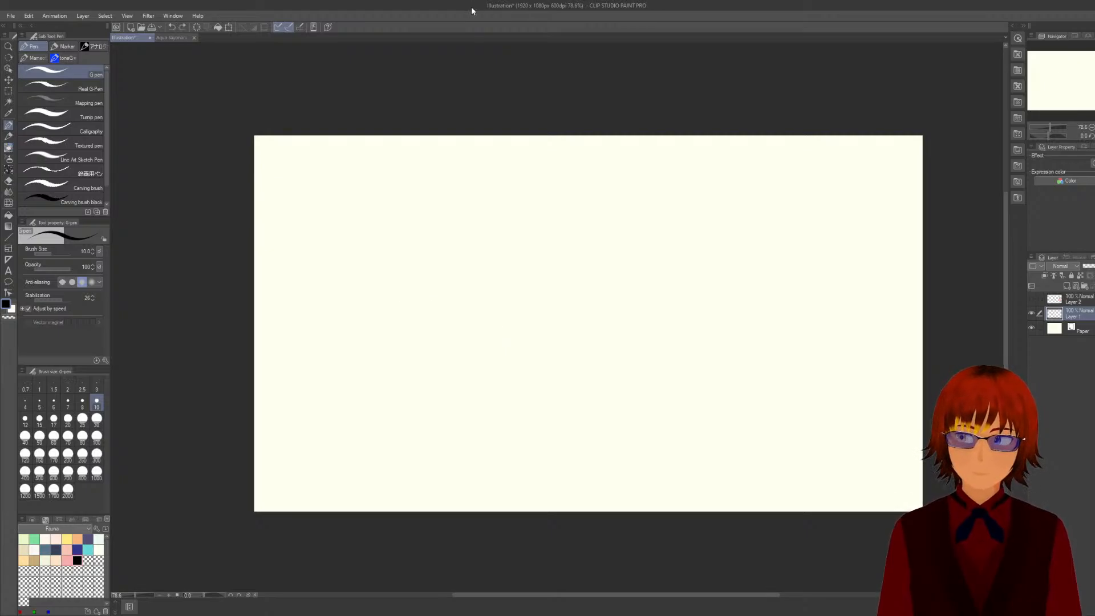
{"action": "scroll", "coordinate": [433, 271], "scroll_direction": "up", "scroll_amount": 2}
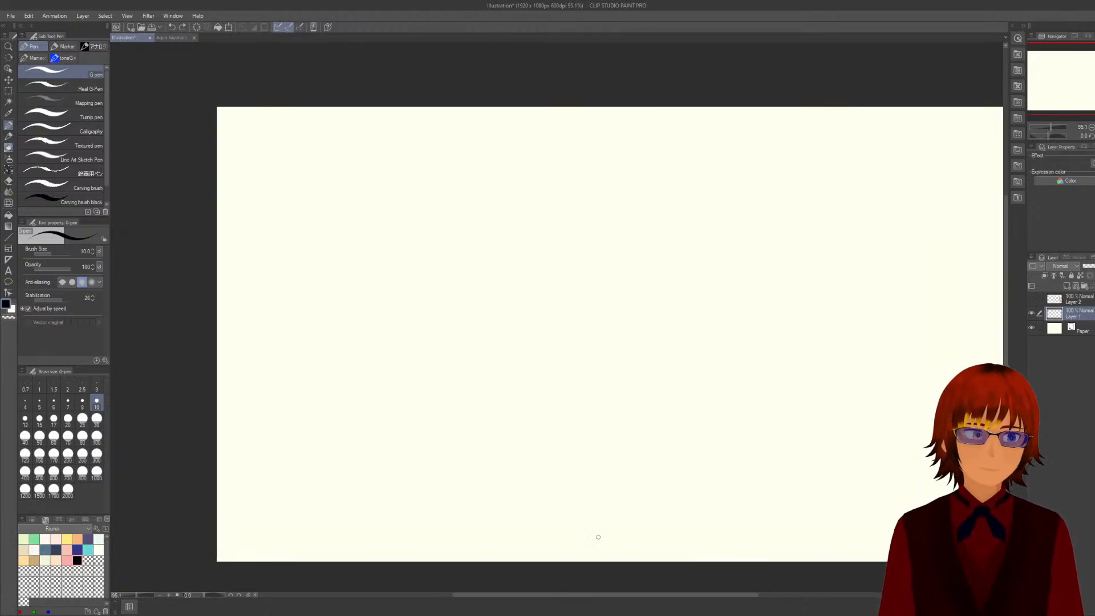
{"action": "left_click_drag", "start_coordinate": [604, 593], "coordinate": [630, 595]}
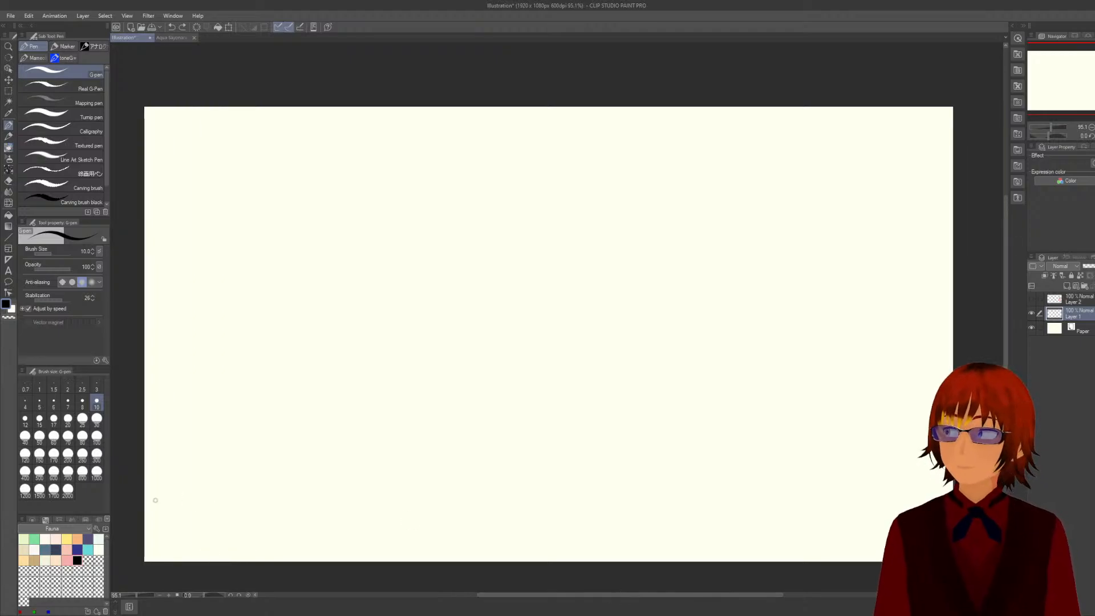
{"action": "scroll", "coordinate": [566, 484], "scroll_direction": "down", "scroll_amount": 1}
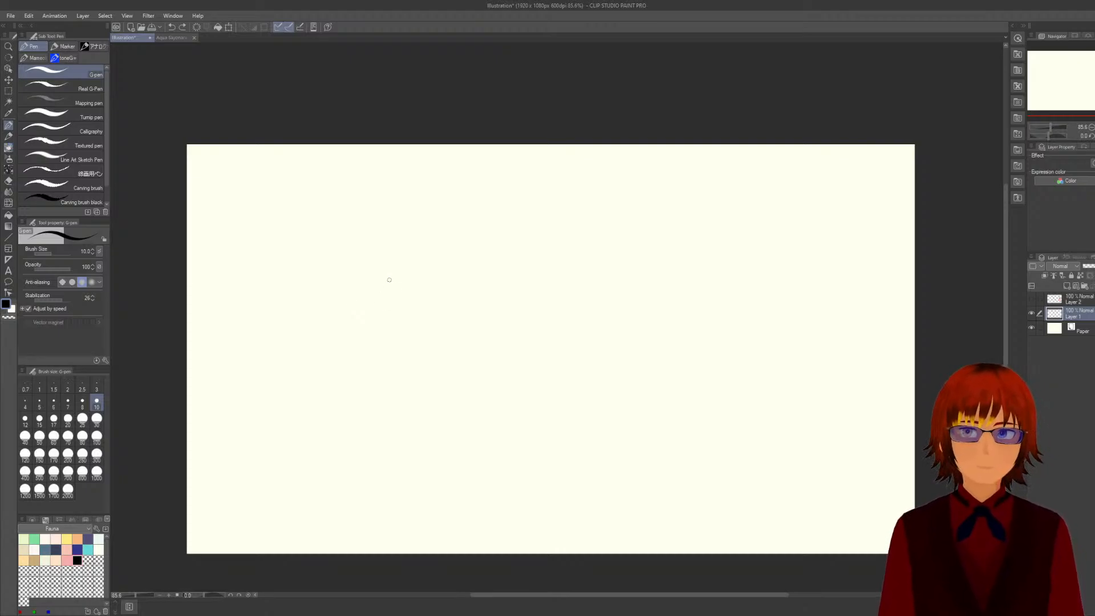
{"action": "mouse_move", "coordinate": [414, 265]}
{"action": "left_mouse_down"}
{"action": "mouse_move", "coordinate": [432, 391]}
{"action": "mouse_move", "coordinate": [516, 432]}
{"action": "left_mouse_up"}
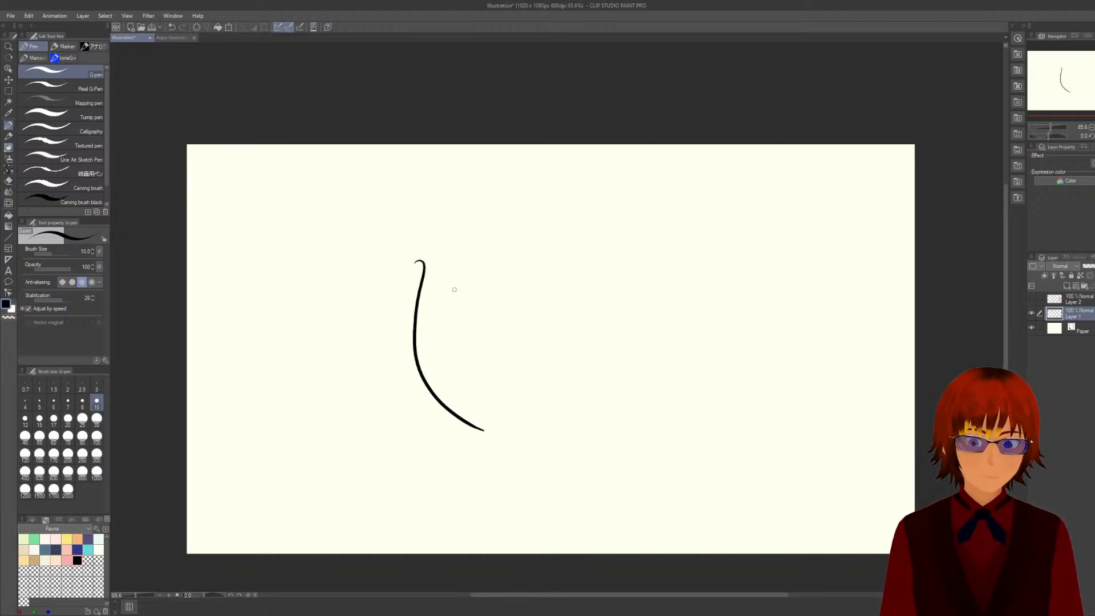
{"action": "key", "text": "ctrl+z"}
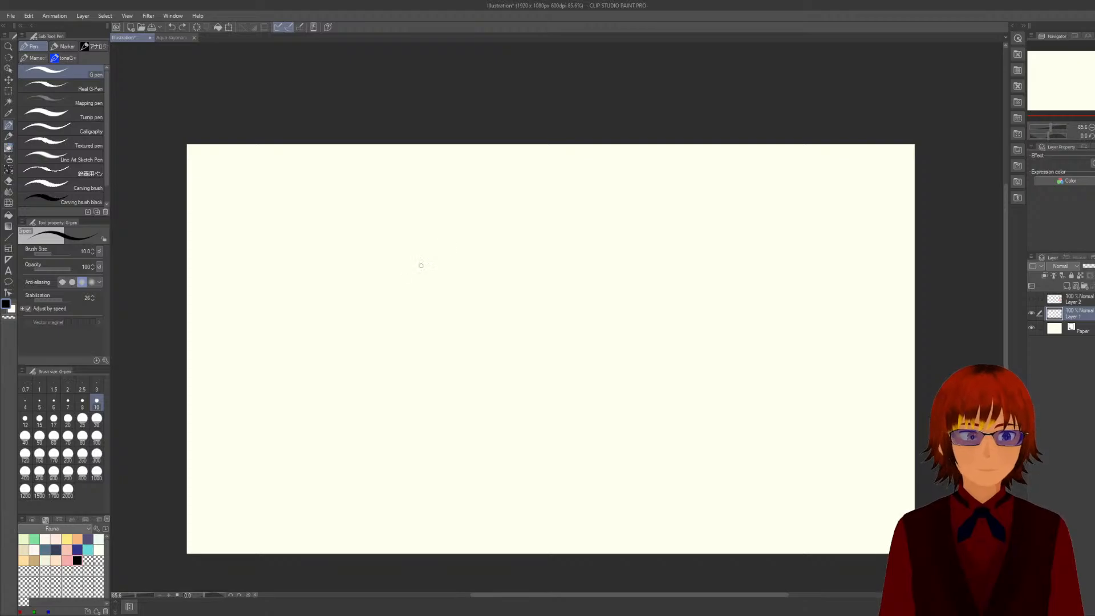
Sketch crossed curved face guidelines with the G-pen, and surround them with the cheek, chin and jaw outline of a tilted head.
{"action": "left_click_drag", "start_coordinate": [479, 264], "coordinate": [467, 436]}
{"action": "left_click_drag", "start_coordinate": [403, 354], "coordinate": [536, 306]}
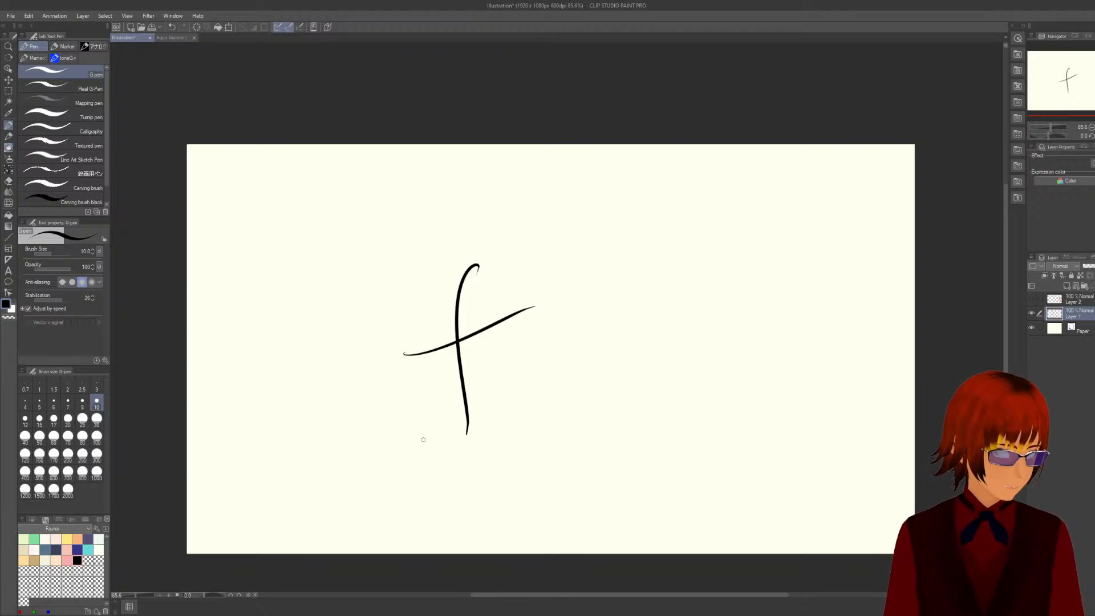
{"action": "mouse_move", "coordinate": [377, 272]}
{"action": "left_mouse_down"}
{"action": "mouse_move", "coordinate": [383, 357]}
{"action": "mouse_move", "coordinate": [411, 413]}
{"action": "mouse_move", "coordinate": [449, 440]}
{"action": "mouse_move", "coordinate": [485, 446]}
{"action": "left_mouse_up"}
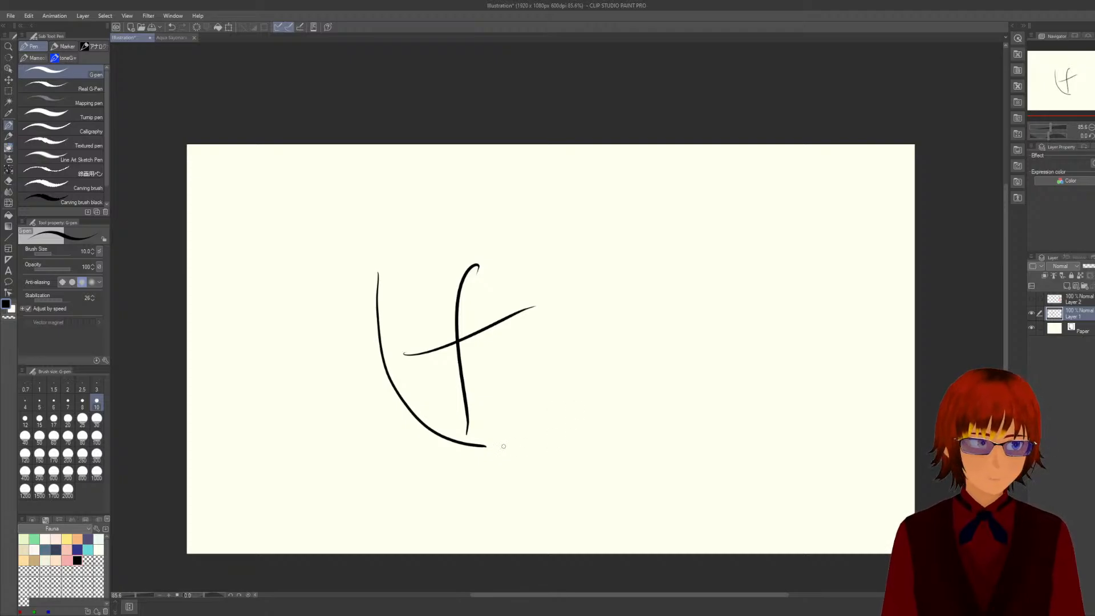
{"action": "left_click_drag", "start_coordinate": [485, 446], "coordinate": [576, 387]}
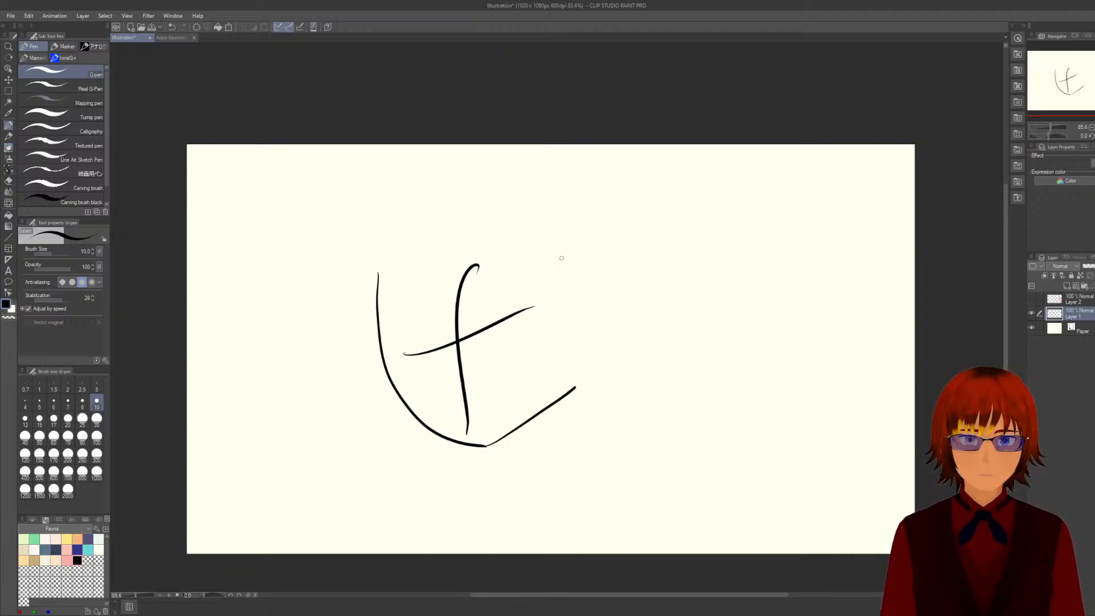
{"action": "left_click_drag", "start_coordinate": [547, 243], "coordinate": [589, 392]}
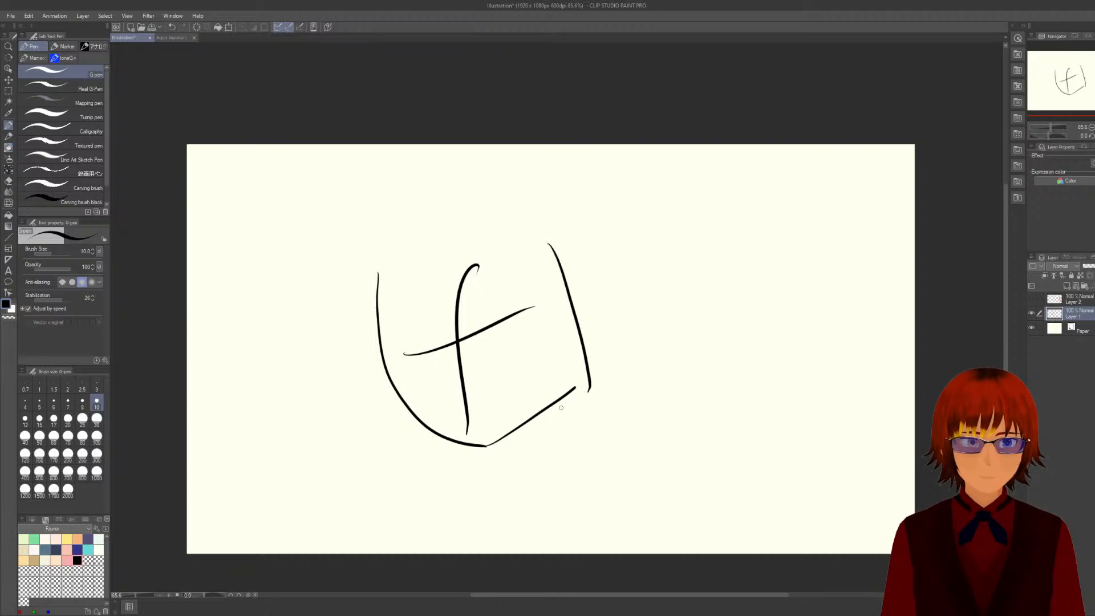
{"action": "left_click_drag", "start_coordinate": [485, 445], "coordinate": [587, 382]}
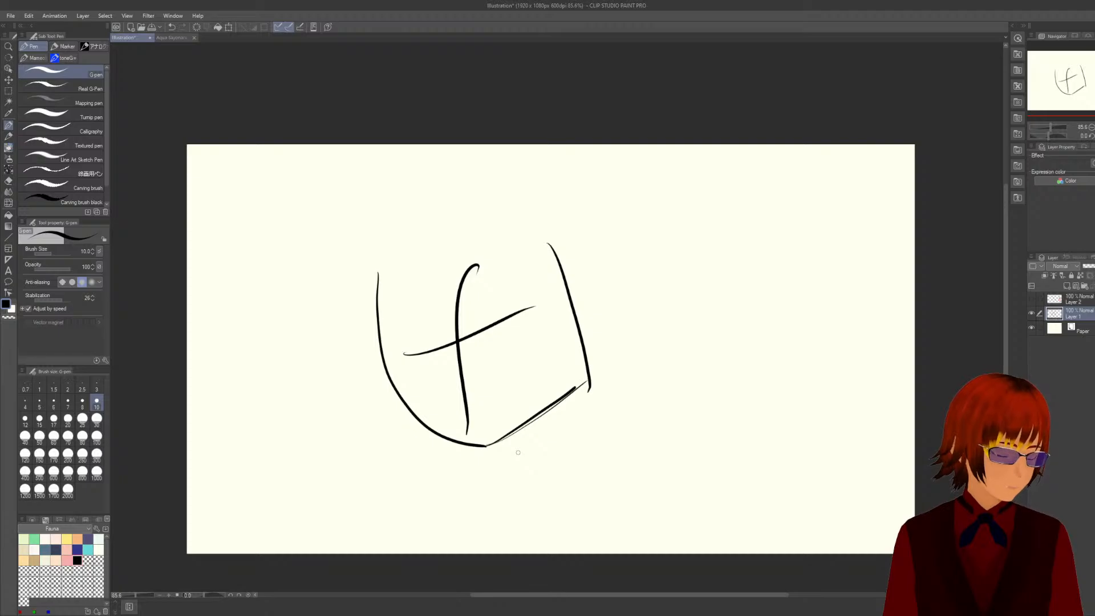
Sketch the front neck line below the chin, a curved ear beside the head, and the back neck line sloping into the shoulder.
{"action": "left_click_drag", "start_coordinate": [502, 440], "coordinate": [492, 517]}
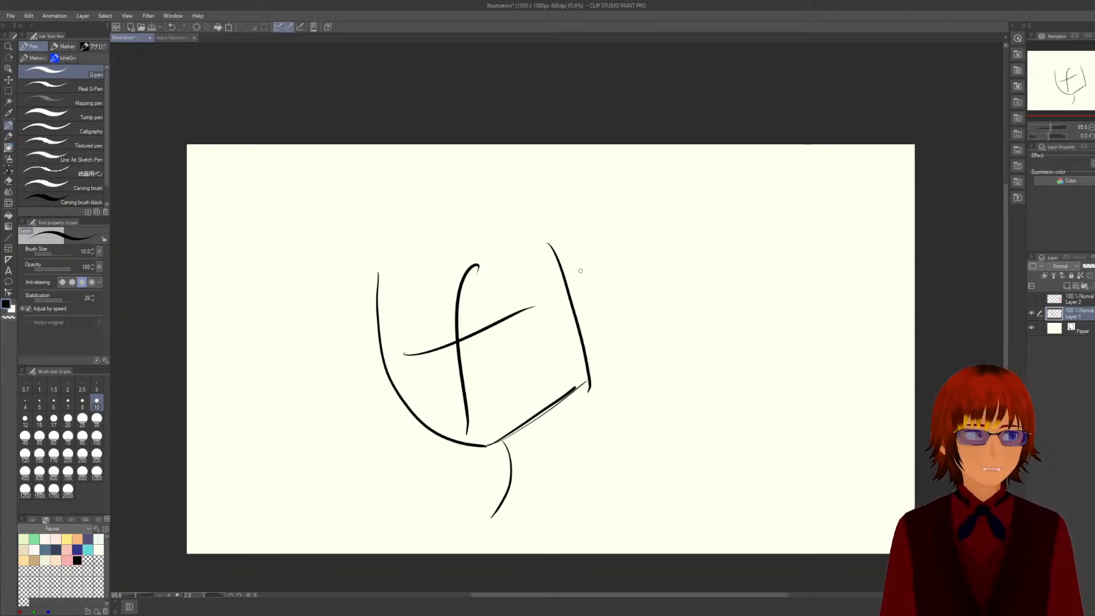
{"action": "left_click_drag", "start_coordinate": [581, 271], "coordinate": [588, 326]}
{"action": "mouse_move", "coordinate": [570, 274]}
{"action": "left_mouse_down"}
{"action": "mouse_move", "coordinate": [606, 279]}
{"action": "mouse_move", "coordinate": [588, 326]}
{"action": "left_mouse_up"}
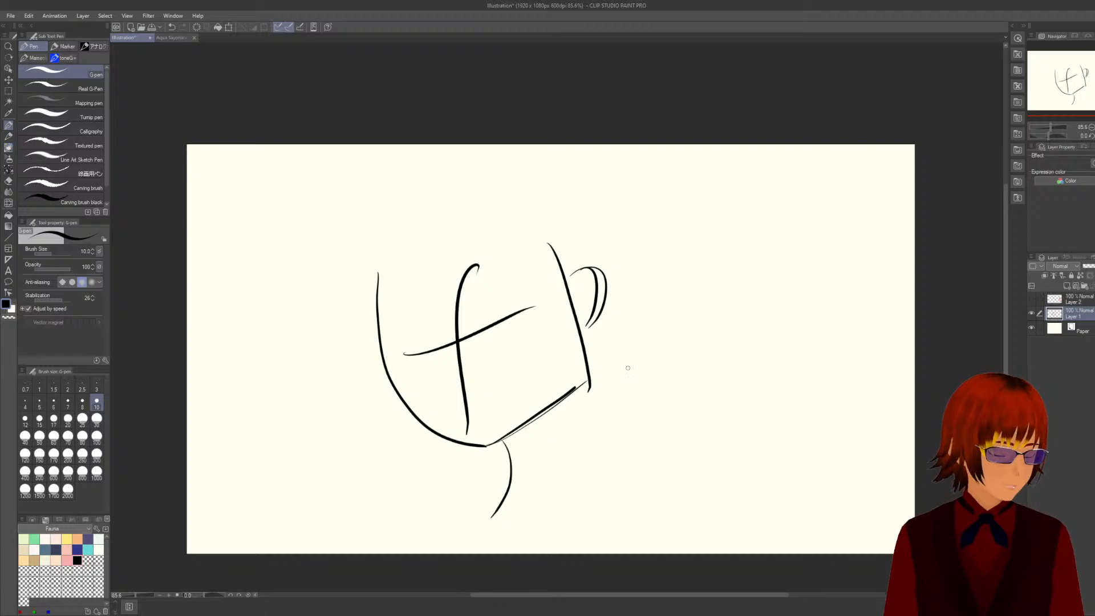
{"action": "mouse_move", "coordinate": [599, 322]}
{"action": "left_mouse_down"}
{"action": "mouse_move", "coordinate": [616, 414]}
{"action": "mouse_move", "coordinate": [650, 472]}
{"action": "left_mouse_up"}
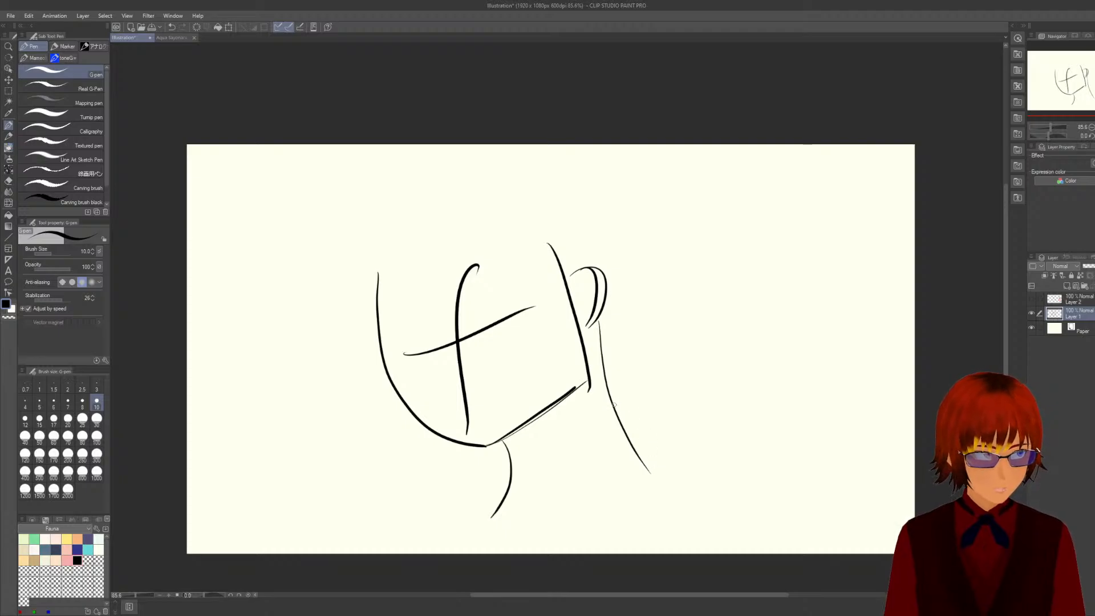
{"action": "mouse_move", "coordinate": [614, 405]}
{"action": "left_mouse_down"}
{"action": "mouse_move", "coordinate": [642, 451]}
{"action": "mouse_move", "coordinate": [741, 514]}
{"action": "left_mouse_up"}
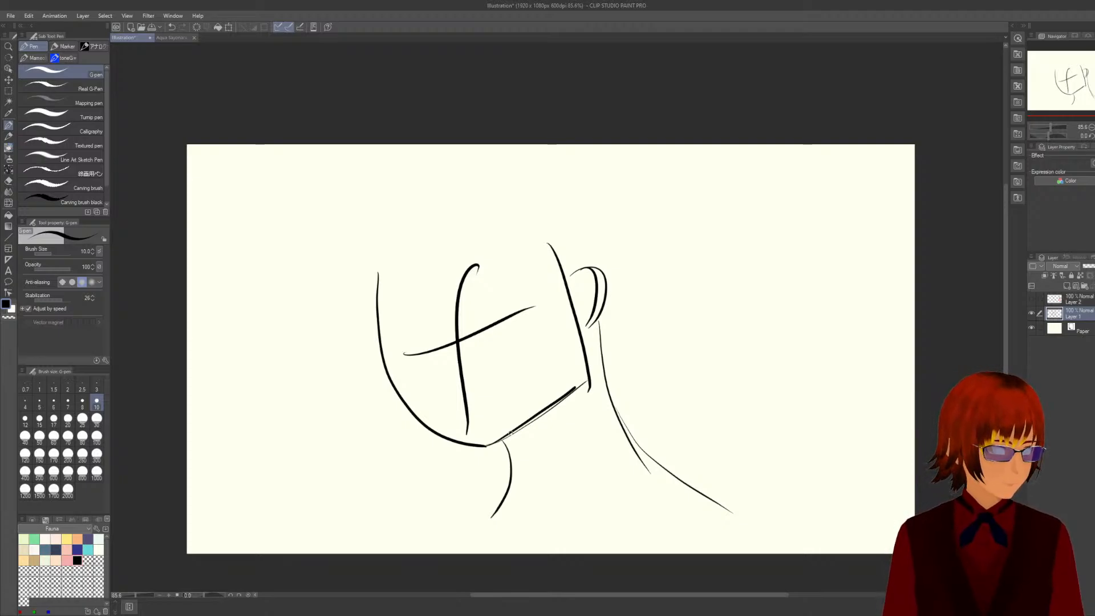
Redraw the lower half of the vertical face guideline curving toward the chin, and erase the lower end of the original line.
{"action": "left_click_drag", "start_coordinate": [456, 340], "coordinate": [459, 376]}
{"action": "left_click_drag", "start_coordinate": [465, 386], "coordinate": [472, 403]}
{"action": "left_click_drag", "start_coordinate": [460, 355], "coordinate": [470, 392]}
{"action": "left_click_drag", "start_coordinate": [468, 391], "coordinate": [489, 428]}
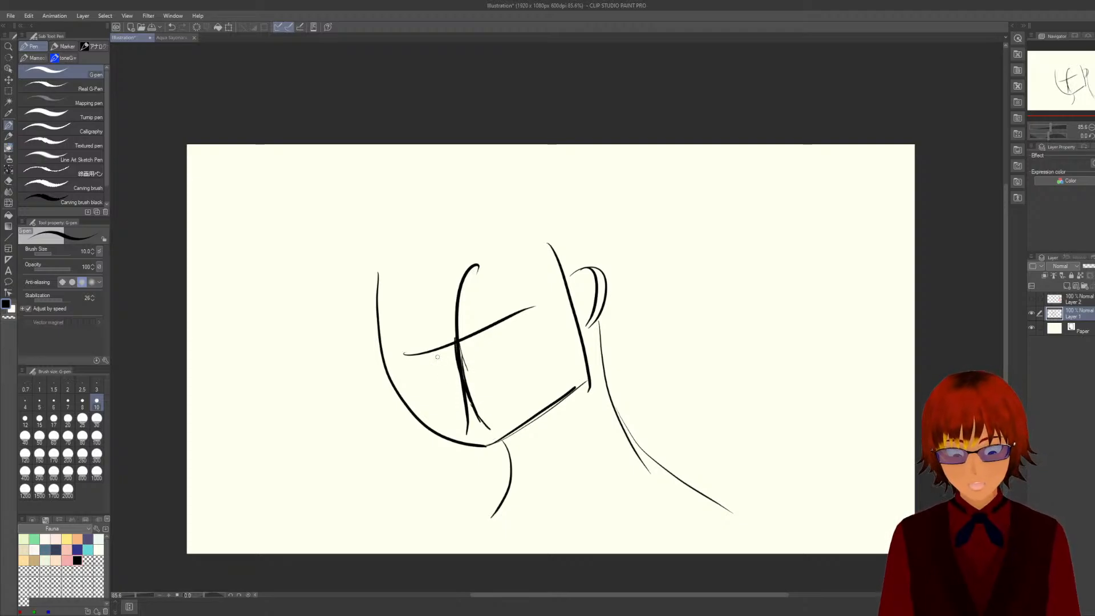
{"action": "key", "text": "e"}
{"action": "mouse_move", "coordinate": [453, 409]}
{"action": "left_mouse_down"}
{"action": "mouse_move", "coordinate": [463, 394]}
{"action": "mouse_move", "coordinate": [469, 435]}
{"action": "left_mouse_up"}
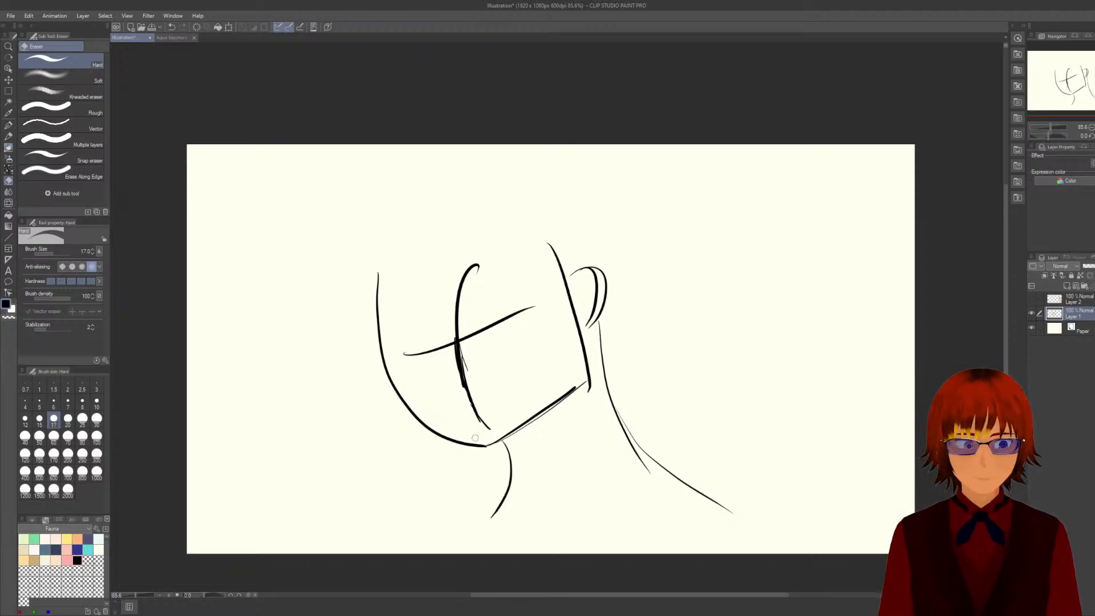
{"action": "key", "text": "p"}
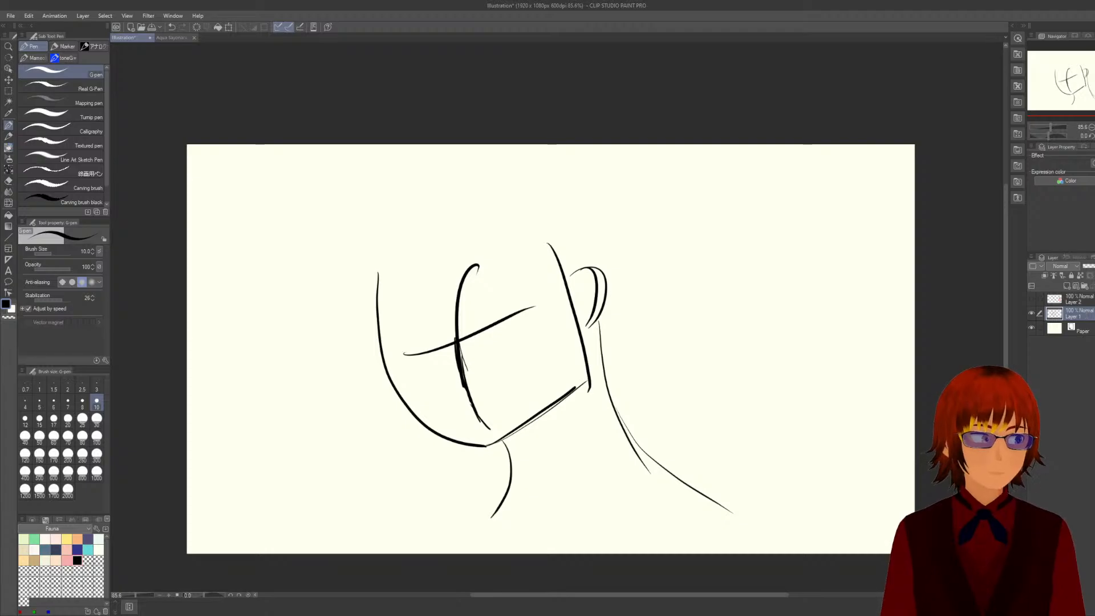
Name the sketch layer rough, add a new layer above it, and make the rough layer active again.
{"action": "key", "text": "ctrl+shift+n"}
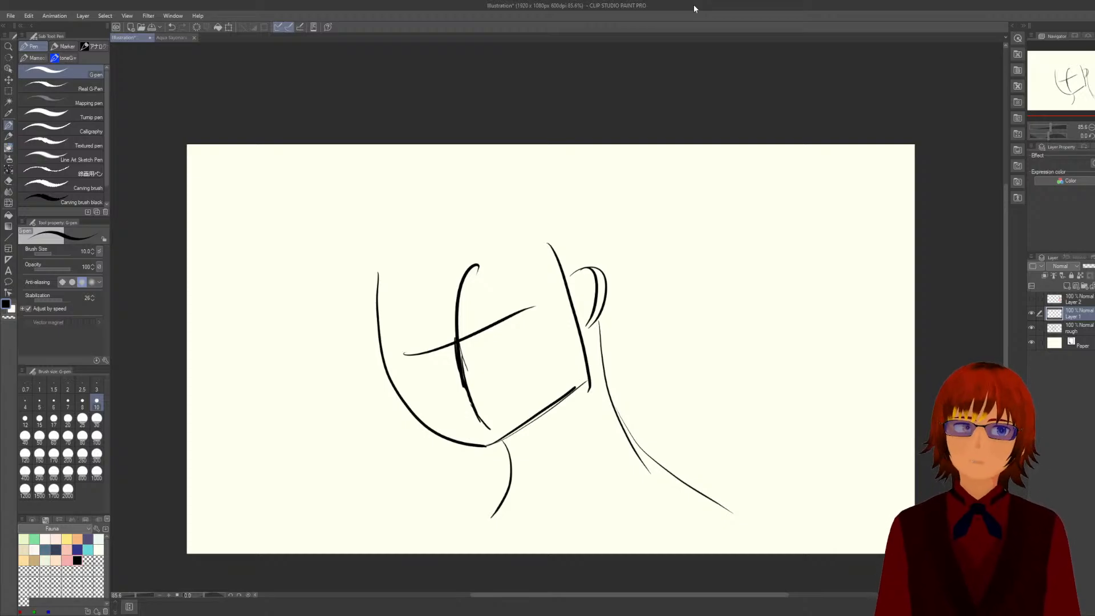
{"action": "left_click", "coordinate": [1086, 328]}
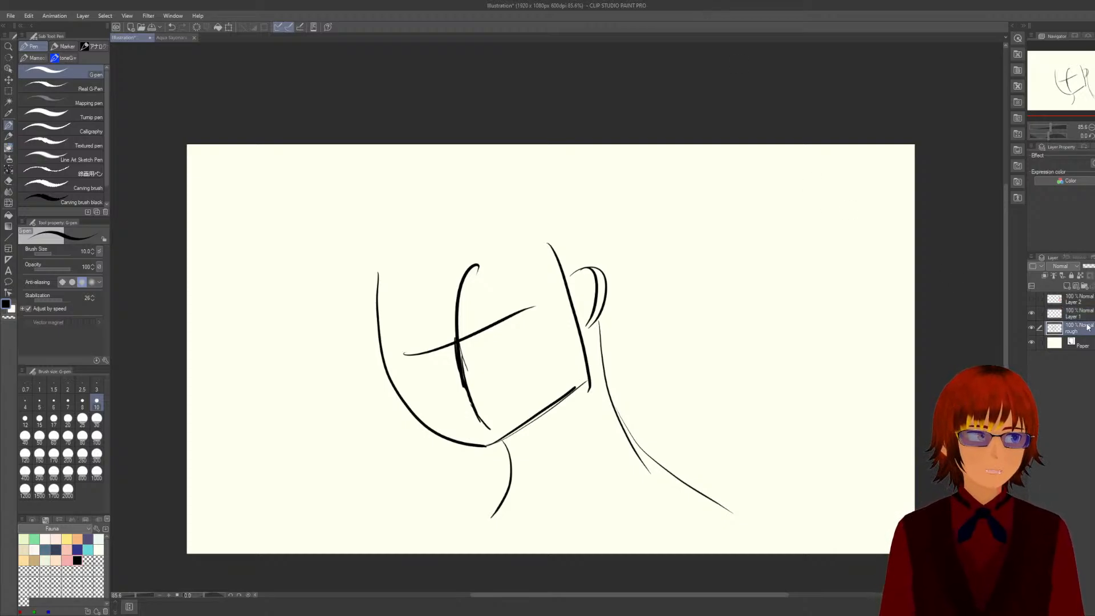
Lower the rough layer's opacity to 30% and make Layer 1 above it the active layer.
{"action": "left_click", "coordinate": [1093, 266]}
{"action": "left_click", "coordinate": [1087, 265]}
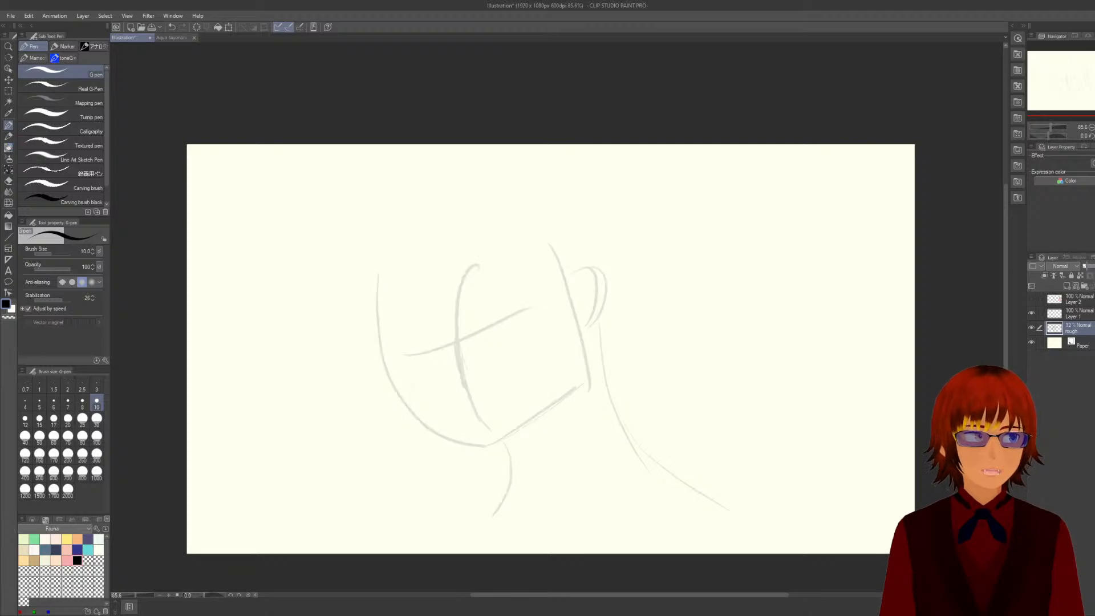
{"action": "left_click", "coordinate": [1087, 266]}
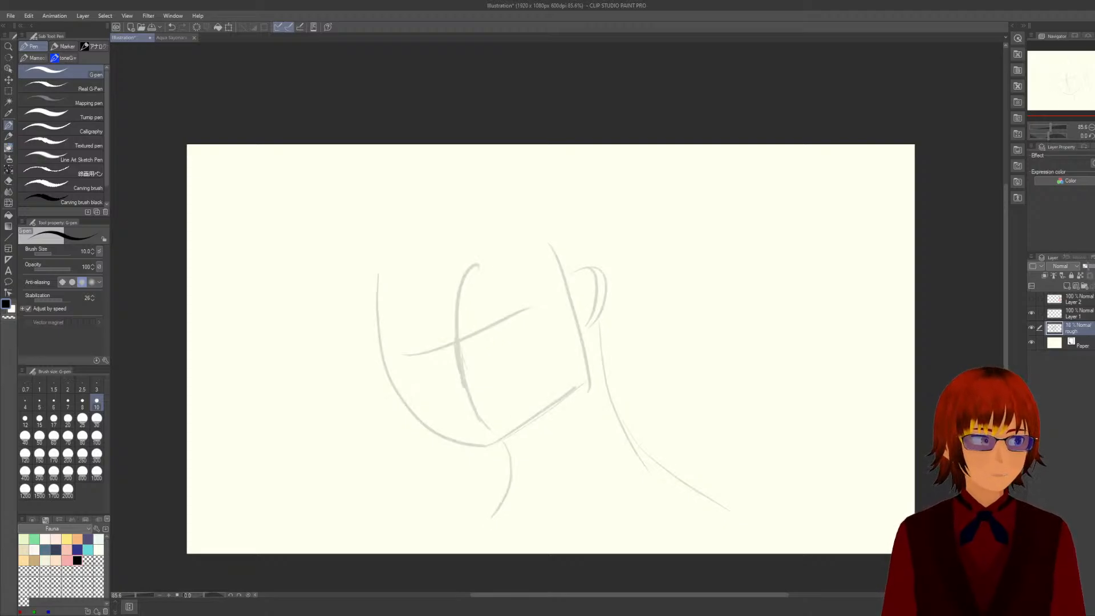
{"action": "left_click", "coordinate": [1090, 267]}
{"action": "left_click", "coordinate": [1092, 267]}
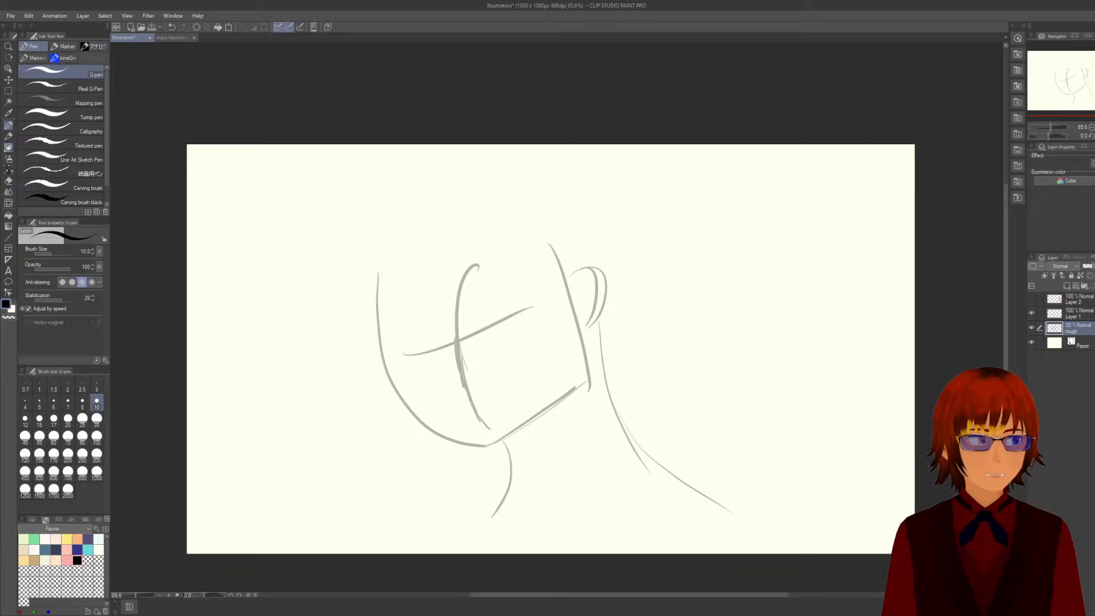
{"action": "left_click", "coordinate": [1077, 313]}
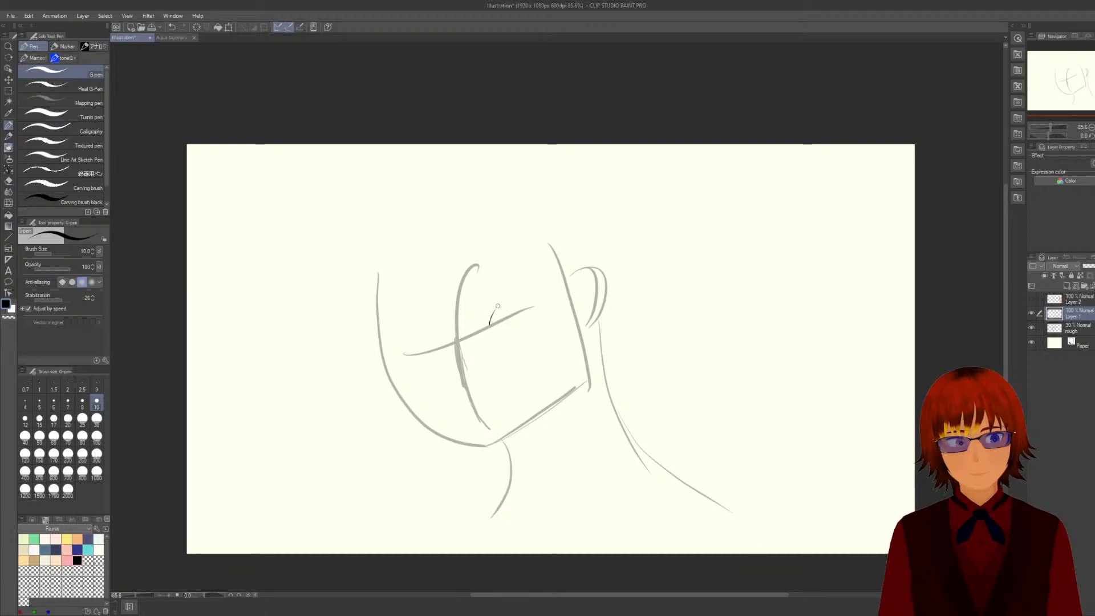
{"action": "left_click_drag", "start_coordinate": [490, 323], "coordinate": [525, 308]}
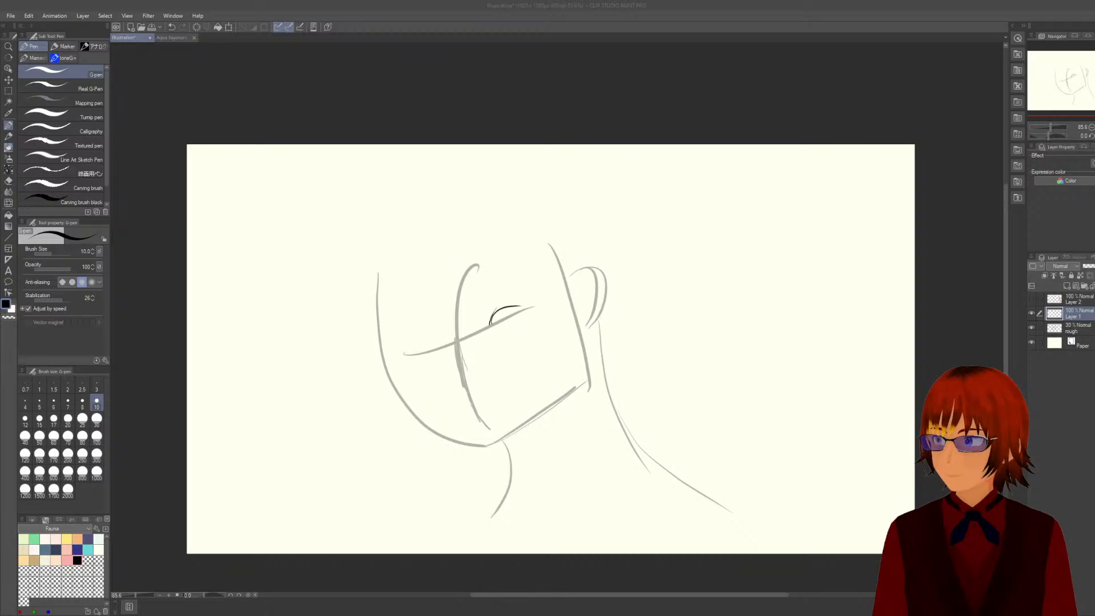
{"action": "left_click", "coordinate": [220, 4]}
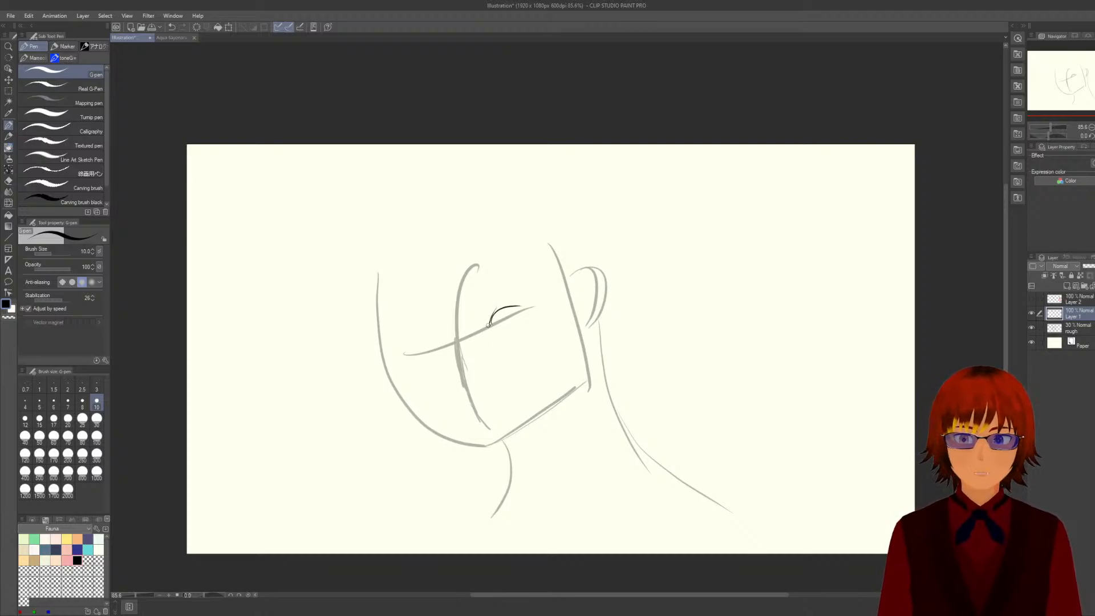
{"action": "mouse_move", "coordinate": [490, 326]}
{"action": "left_mouse_down"}
{"action": "mouse_move", "coordinate": [510, 304]}
{"action": "mouse_move", "coordinate": [501, 311]}
{"action": "mouse_move", "coordinate": [534, 308]}
{"action": "left_mouse_up"}
{"action": "key", "text": "ctrl+z"}
{"action": "key", "text": "ctrl+z"}
{"action": "key", "text": "ctrl+z"}
{"action": "key", "text": "ctrl+z"}
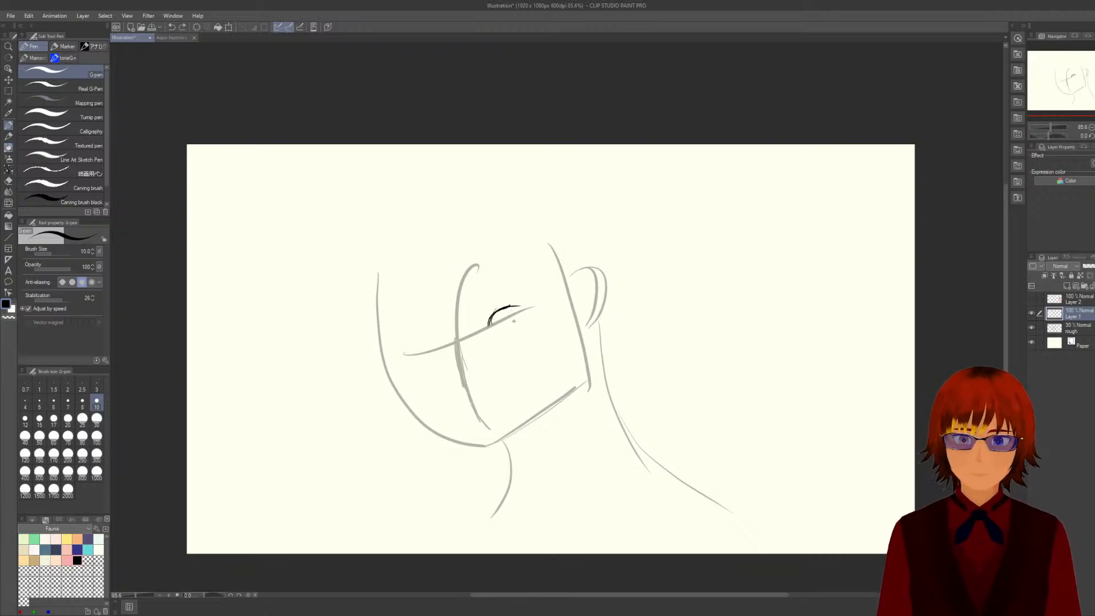
{"action": "left_click_drag", "start_coordinate": [488, 325], "coordinate": [530, 308]}
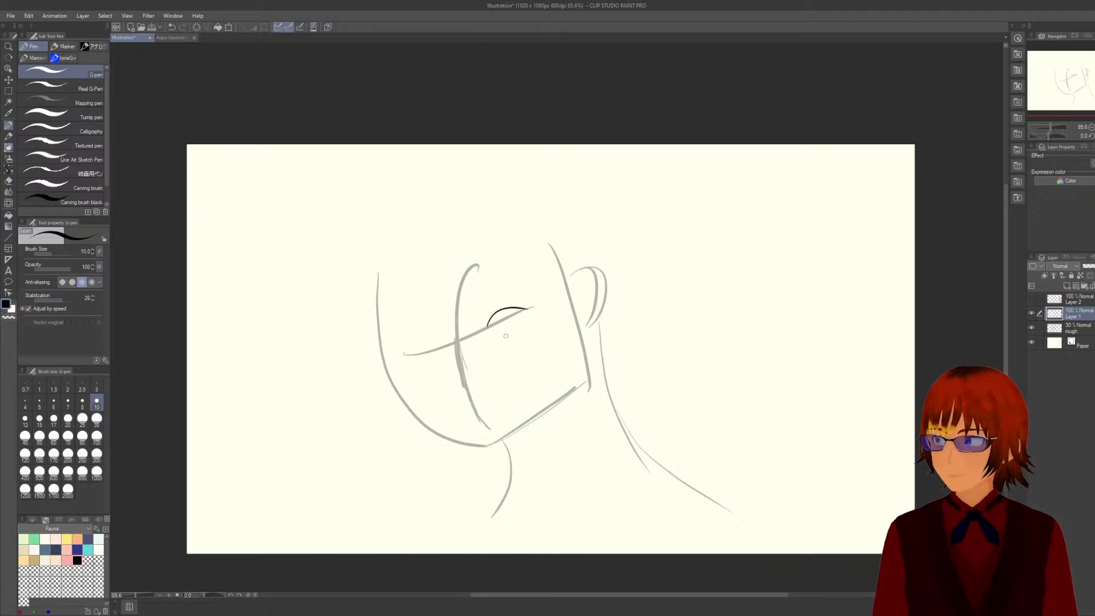
{"action": "left_click_drag", "start_coordinate": [492, 316], "coordinate": [484, 337]}
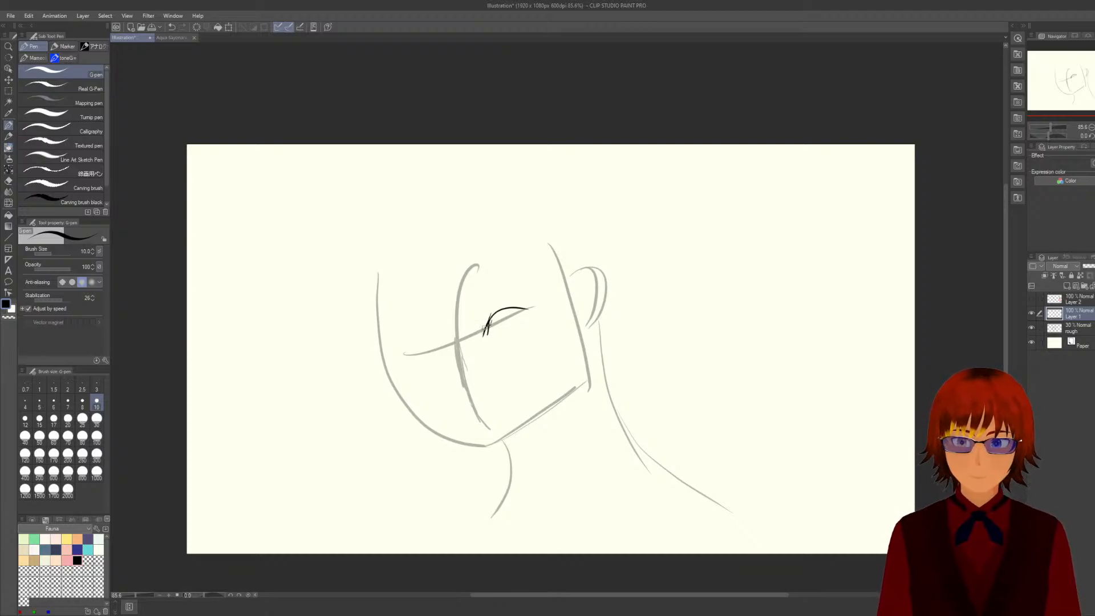
{"action": "left_click_drag", "start_coordinate": [484, 329], "coordinate": [501, 332]}
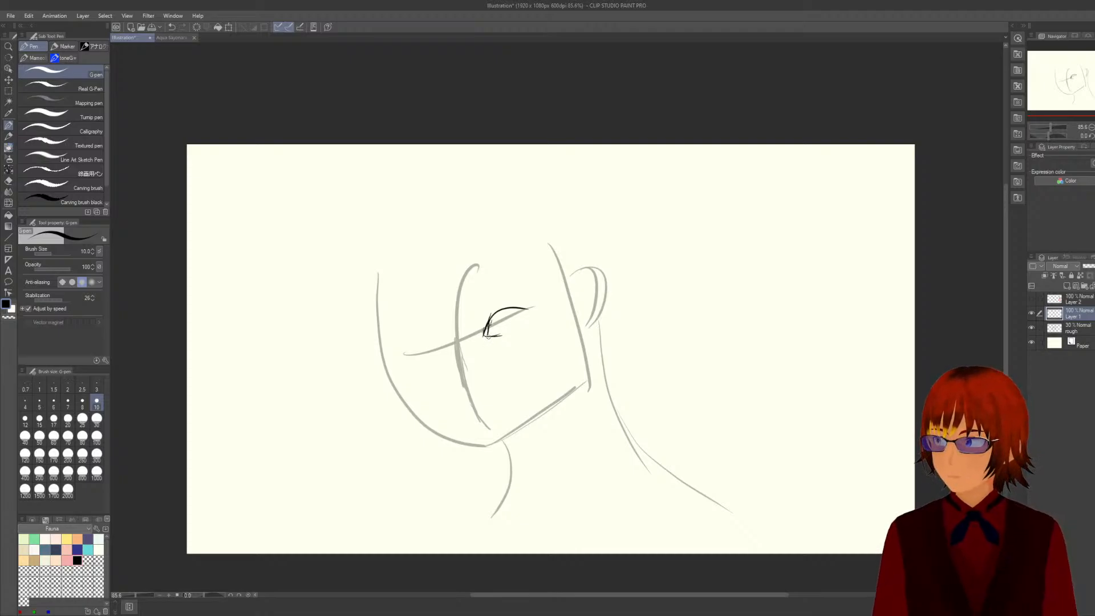
{"action": "key", "text": "ctrl+z"}
{"action": "key", "text": "ctrl+z"}
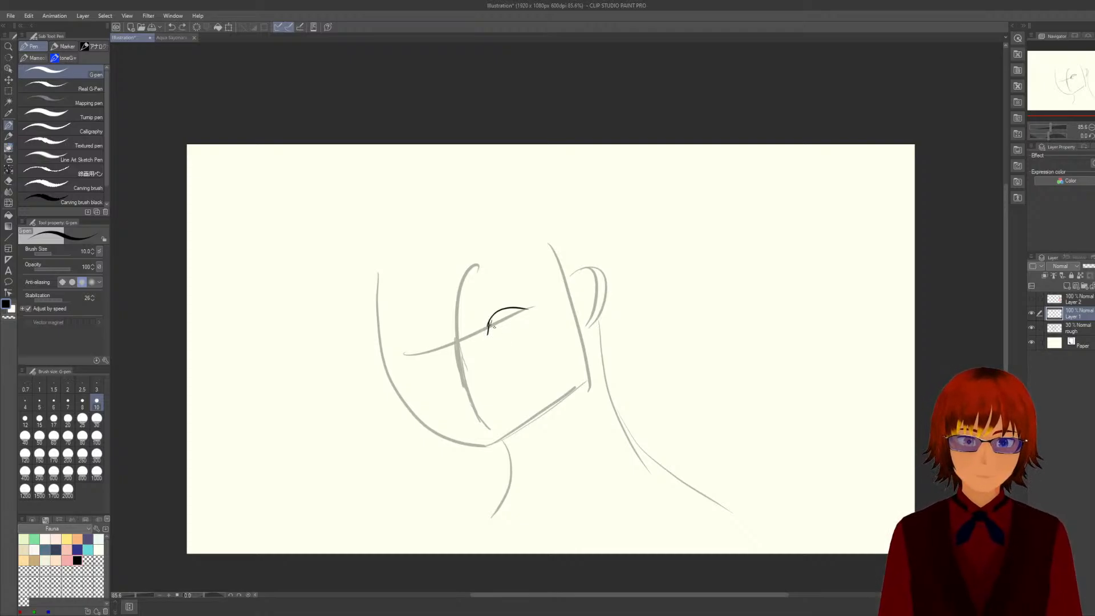
{"action": "key", "text": "ctrl+z"}
Sketch the near eye on the ear side of the horizontal guideline, with a curved lower lid, short outer edge and thickened upper lid.
{"action": "mouse_move", "coordinate": [489, 326]}
{"action": "left_mouse_down"}
{"action": "mouse_move", "coordinate": [512, 308]}
{"action": "mouse_move", "coordinate": [517, 324]}
{"action": "left_mouse_up"}
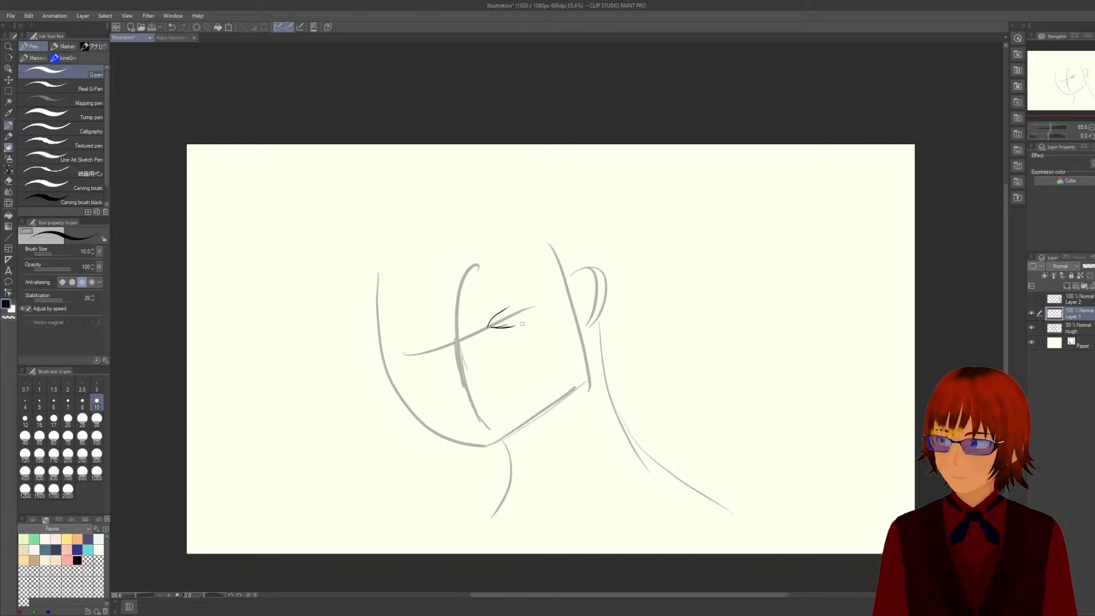
{"action": "left_click_drag", "start_coordinate": [509, 328], "coordinate": [531, 318]}
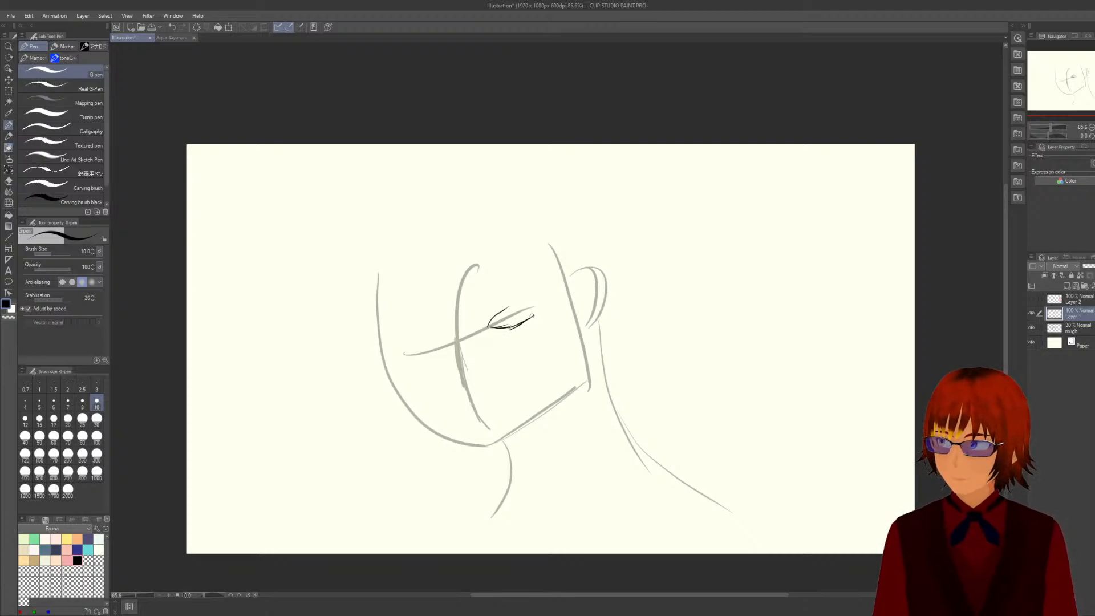
{"action": "left_click_drag", "start_coordinate": [536, 305], "coordinate": [534, 317]}
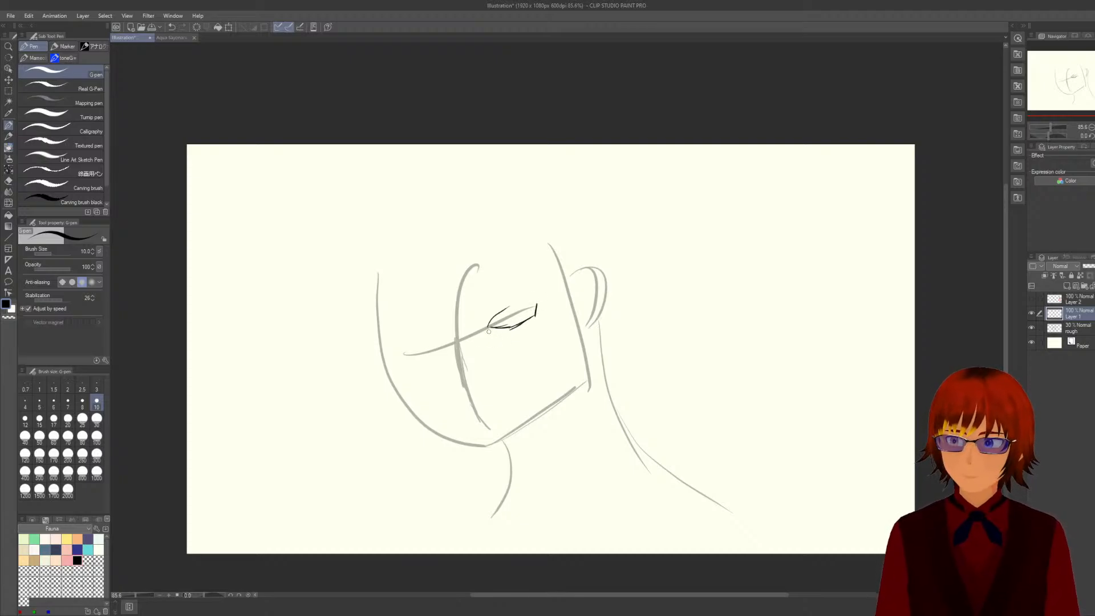
{"action": "left_click_drag", "start_coordinate": [482, 329], "coordinate": [540, 307]}
{"action": "left_click_drag", "start_coordinate": [485, 329], "coordinate": [540, 306]}
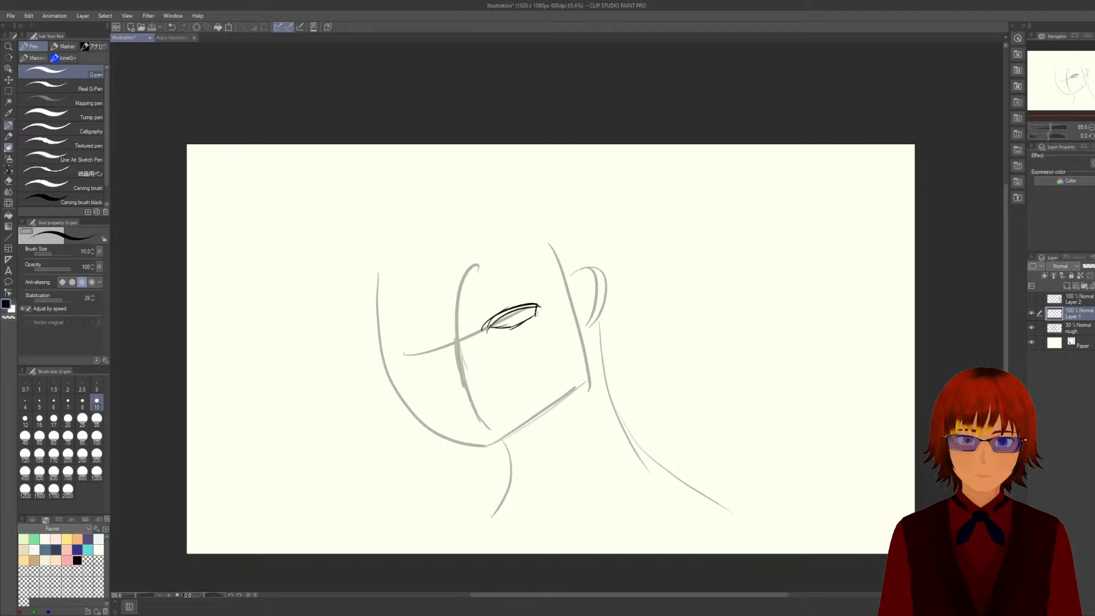
{"action": "left_click_drag", "start_coordinate": [488, 329], "coordinate": [546, 304]}
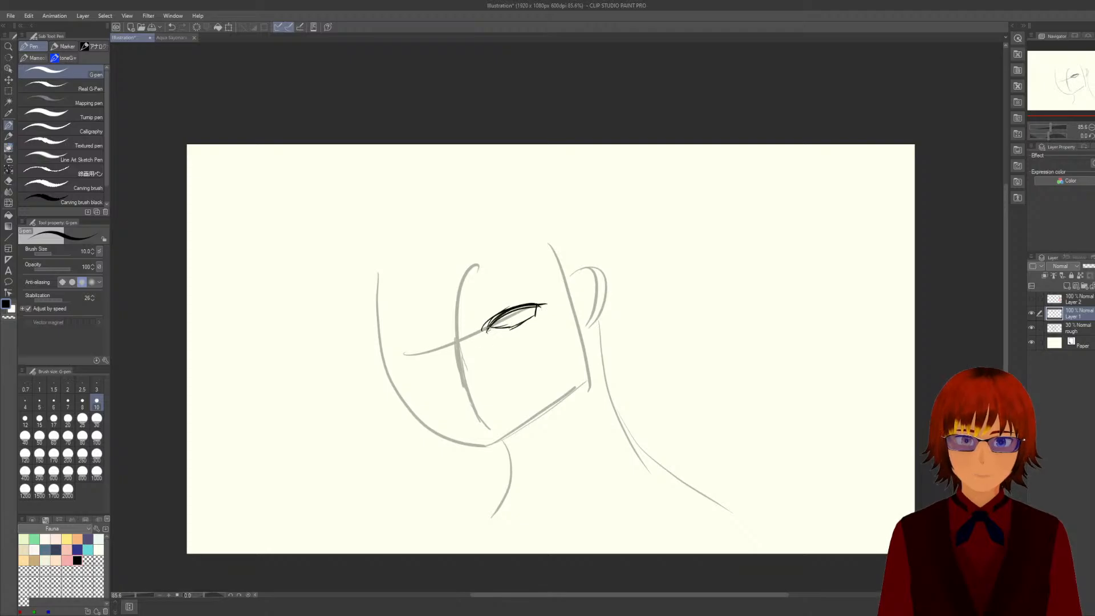
{"action": "left_click_drag", "start_coordinate": [487, 330], "coordinate": [536, 318]}
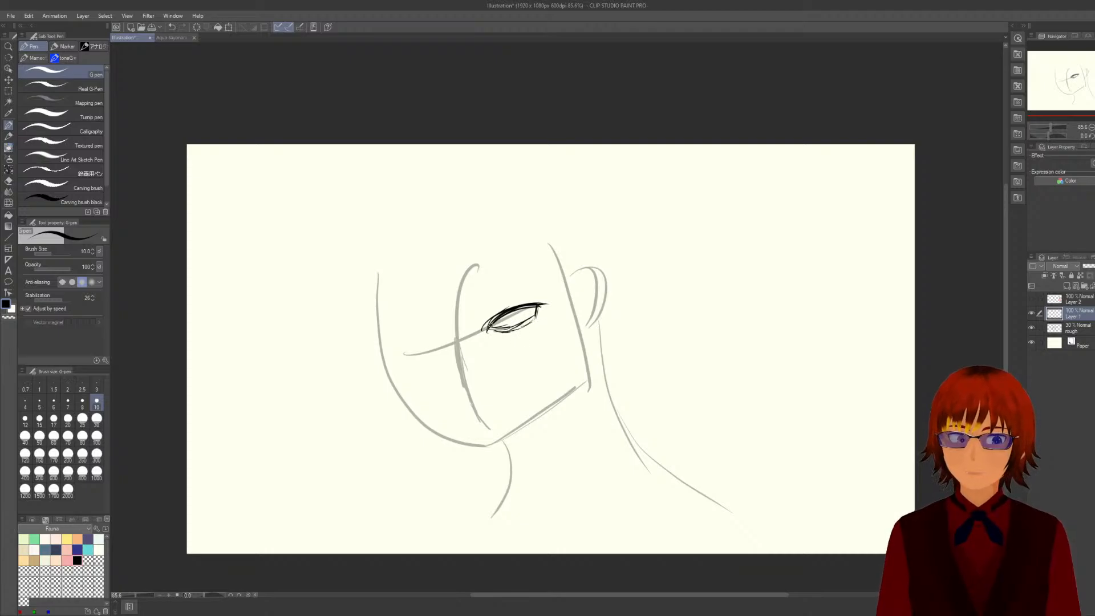
Select the near eye with a rectangular selection, enlarge it to about 108%, shift it slightly toward the face centerline, and deselect.
{"action": "scroll", "coordinate": [485, 312], "scroll_direction": "up", "scroll_amount": 1}
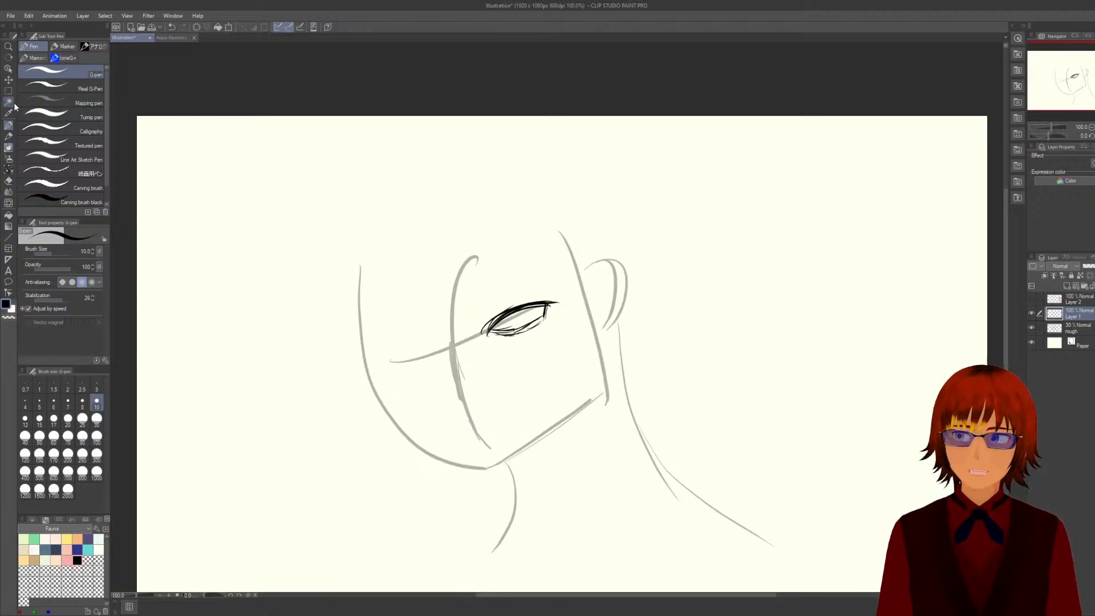
{"action": "key", "text": "m"}
{"action": "left_click_drag", "start_coordinate": [463, 306], "coordinate": [572, 347]}
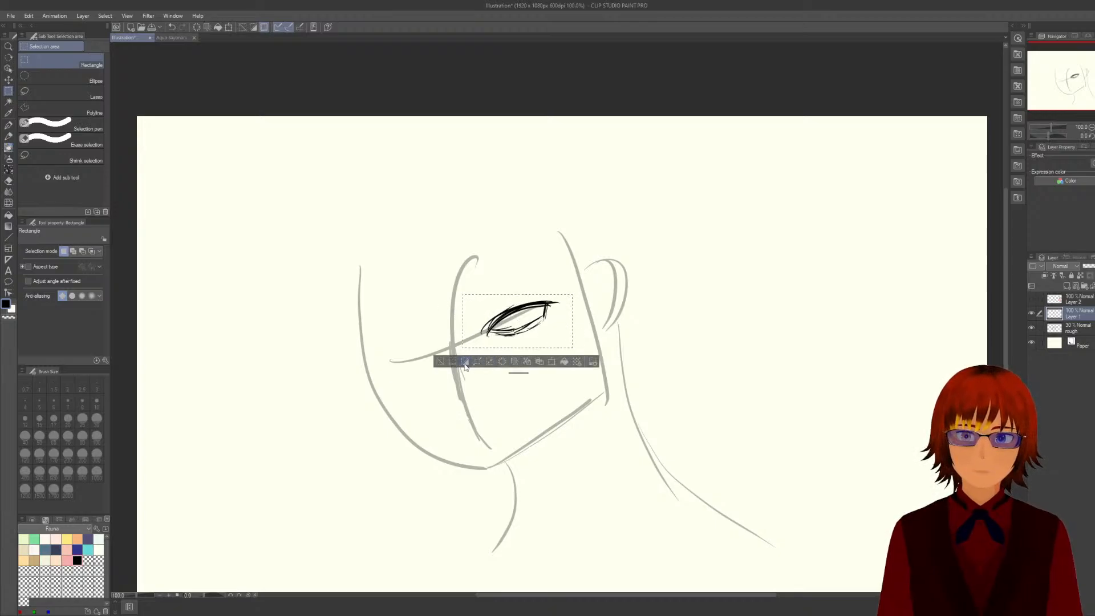
{"action": "mouse_move", "coordinate": [518, 317]}
{"action": "left_mouse_down"}
{"action": "mouse_move", "coordinate": [511, 308]}
{"action": "mouse_move", "coordinate": [520, 313]}
{"action": "left_mouse_up"}
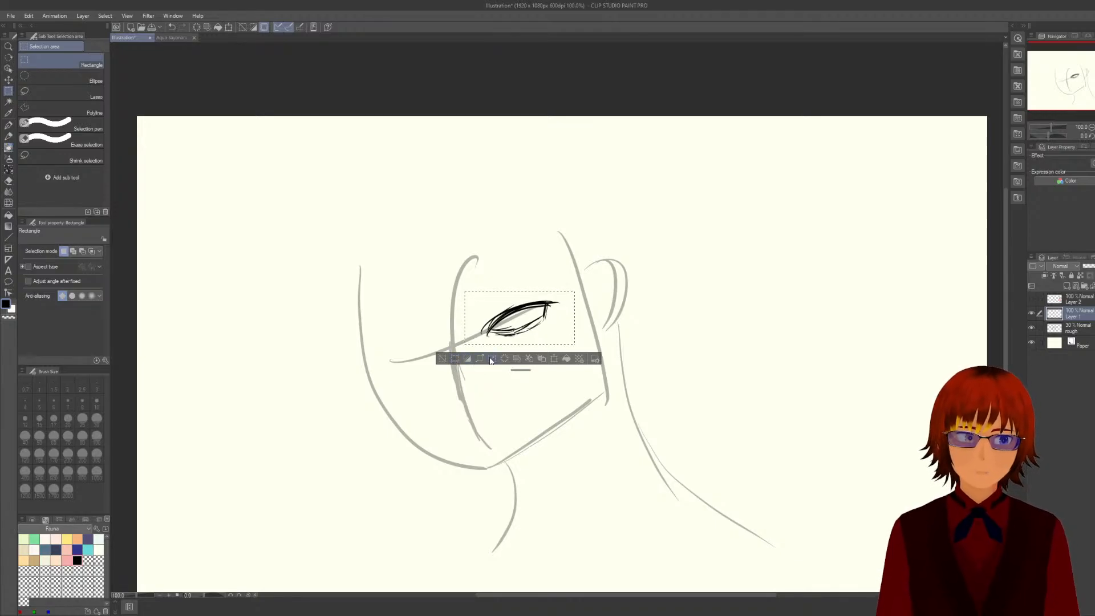
{"action": "left_click", "coordinate": [554, 358]}
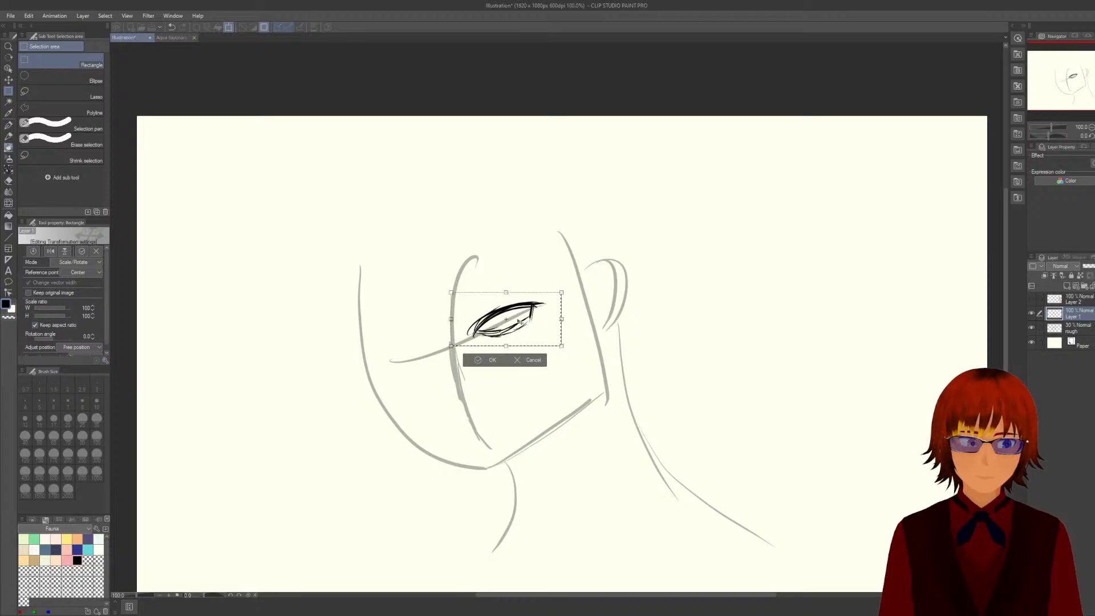
{"action": "left_click_drag", "start_coordinate": [570, 352], "coordinate": [584, 357]}
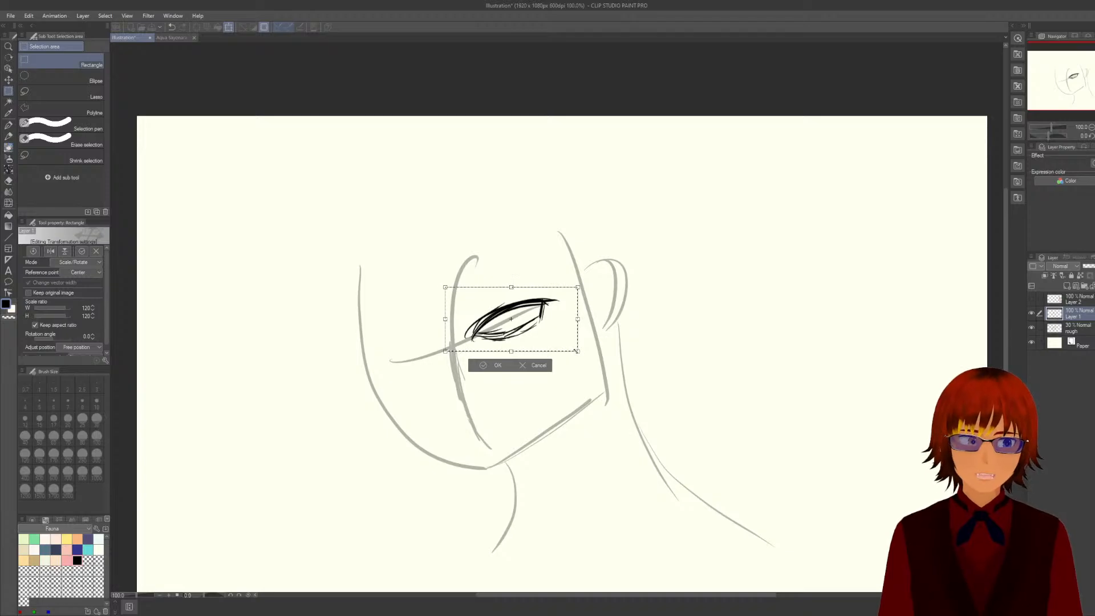
{"action": "left_click_drag", "start_coordinate": [563, 351], "coordinate": [540, 326]}
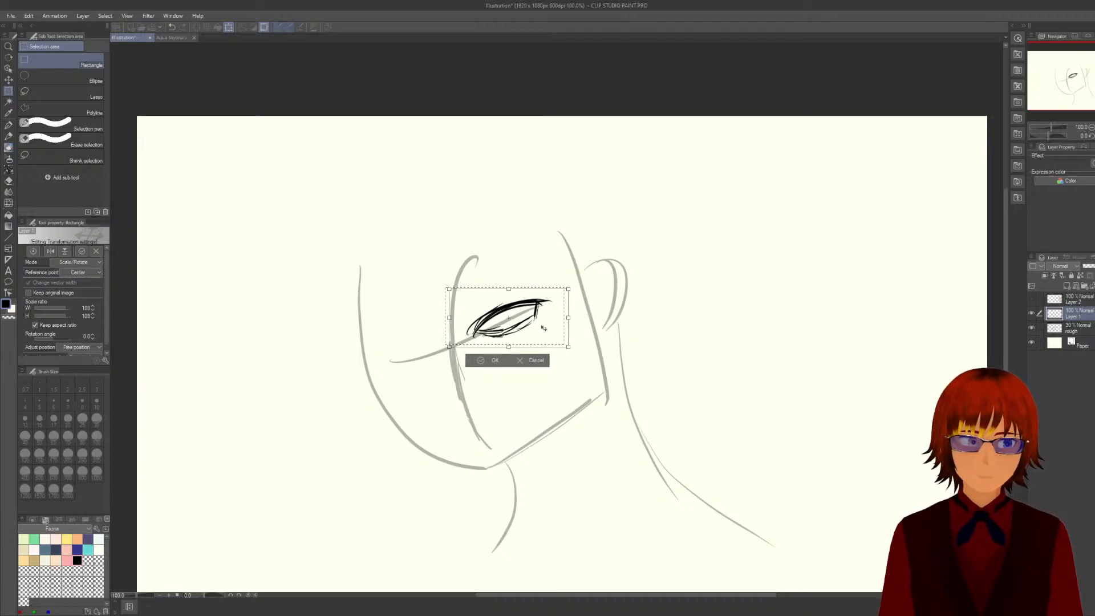
{"action": "left_click_drag", "start_coordinate": [543, 329], "coordinate": [546, 329]}
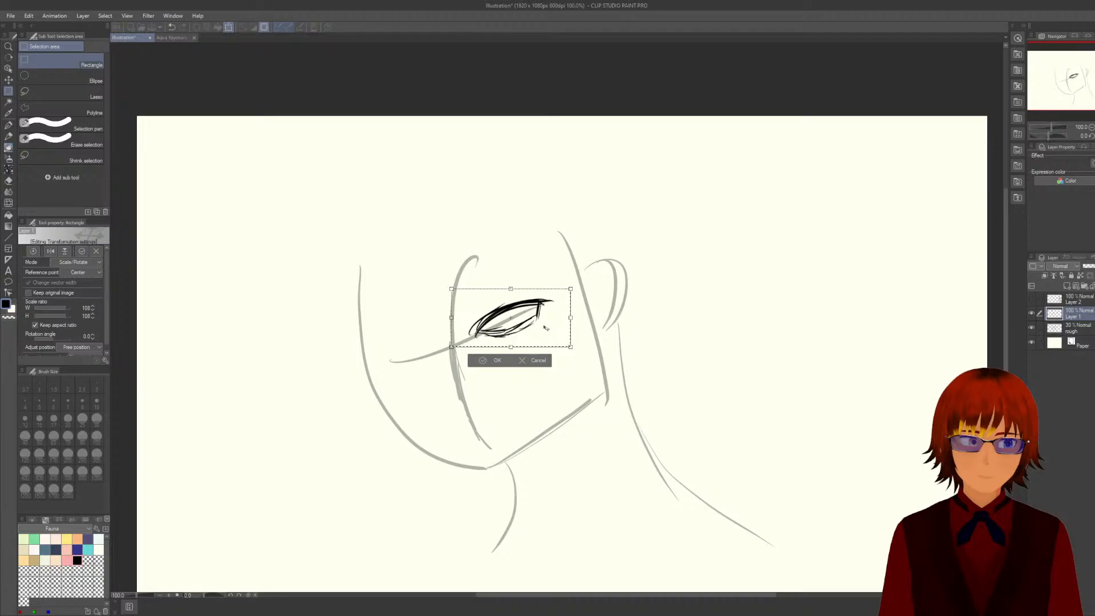
{"action": "left_click", "coordinate": [505, 360]}
{"action": "key", "text": "e"}
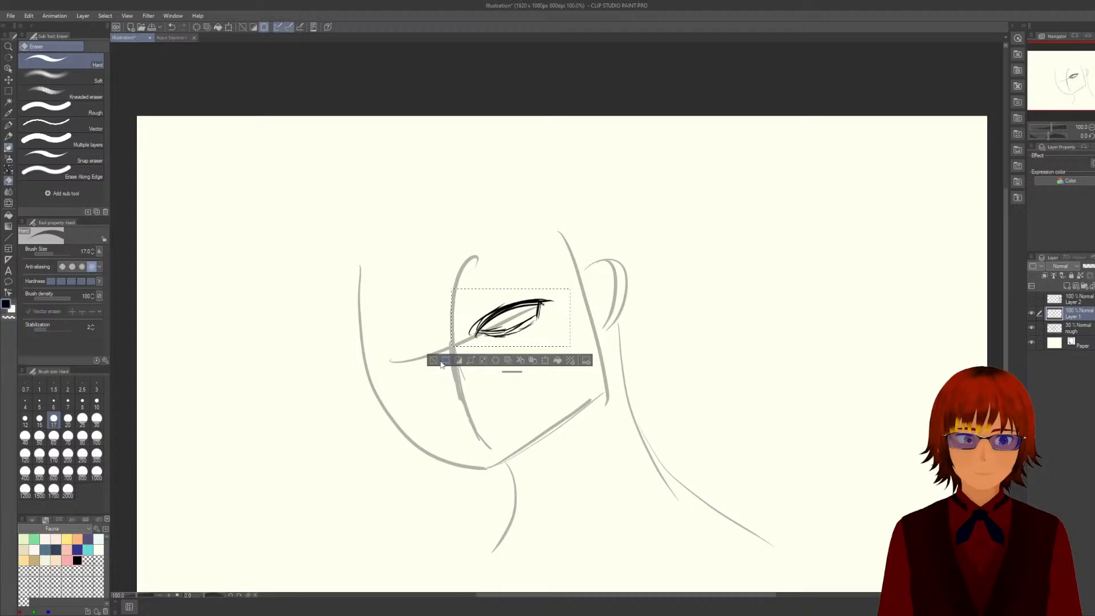
{"action": "left_click", "coordinate": [442, 362]}
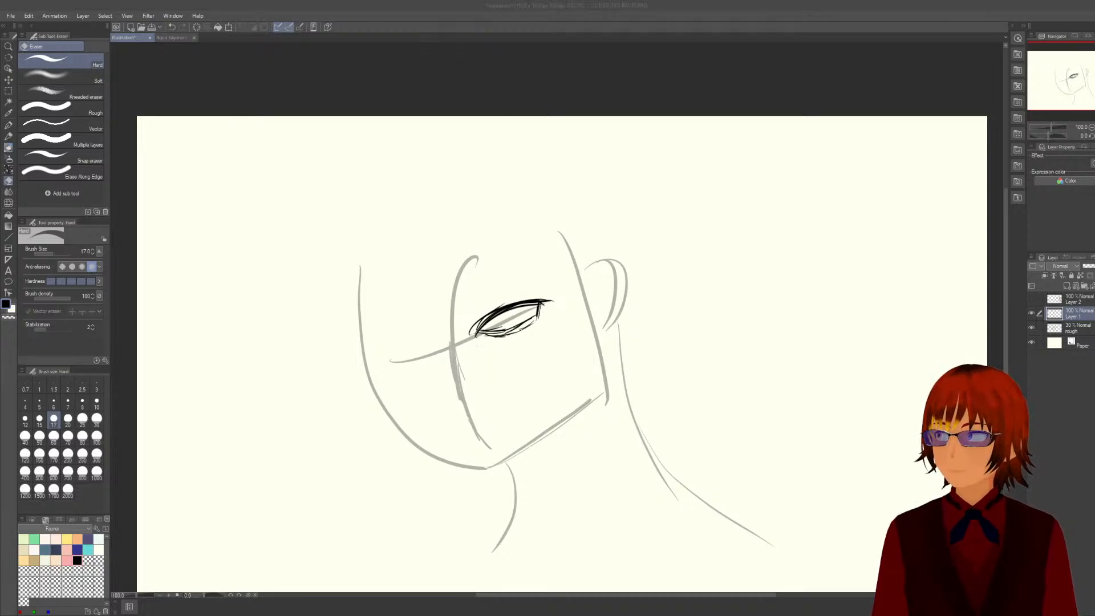
Erase the stray line outside the near eye's inner corner and the doubled strokes along its lower lid.
{"action": "left_click", "coordinate": [178, 7]}
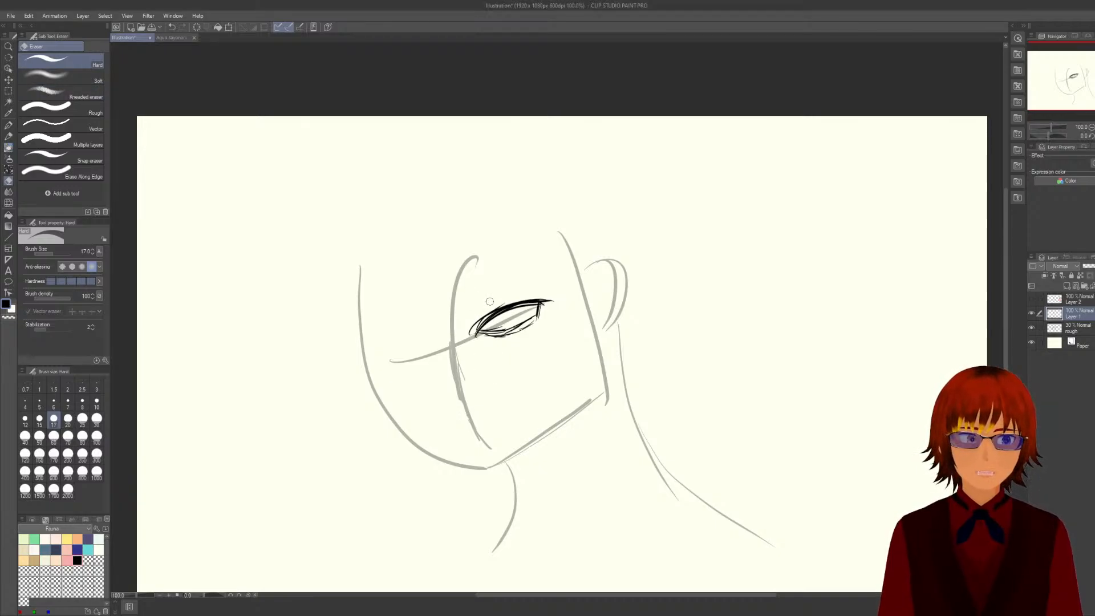
{"action": "left_click_drag", "start_coordinate": [482, 312], "coordinate": [470, 333]}
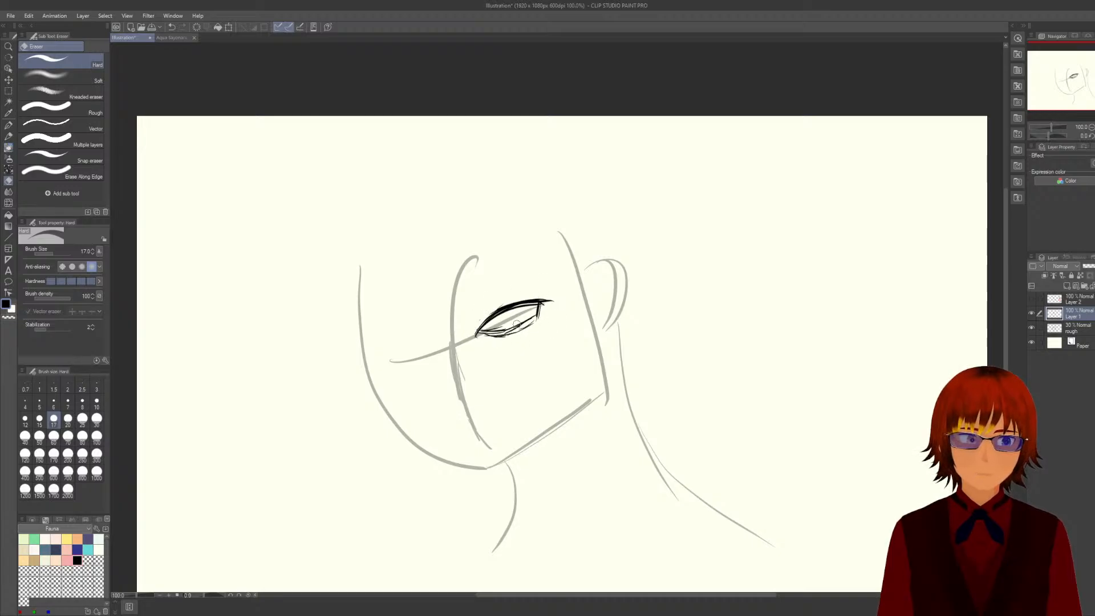
{"action": "mouse_move", "coordinate": [489, 329]}
{"action": "left_mouse_down"}
{"action": "mouse_move", "coordinate": [532, 313]}
{"action": "mouse_move", "coordinate": [488, 330]}
{"action": "mouse_move", "coordinate": [526, 321]}
{"action": "left_mouse_up"}
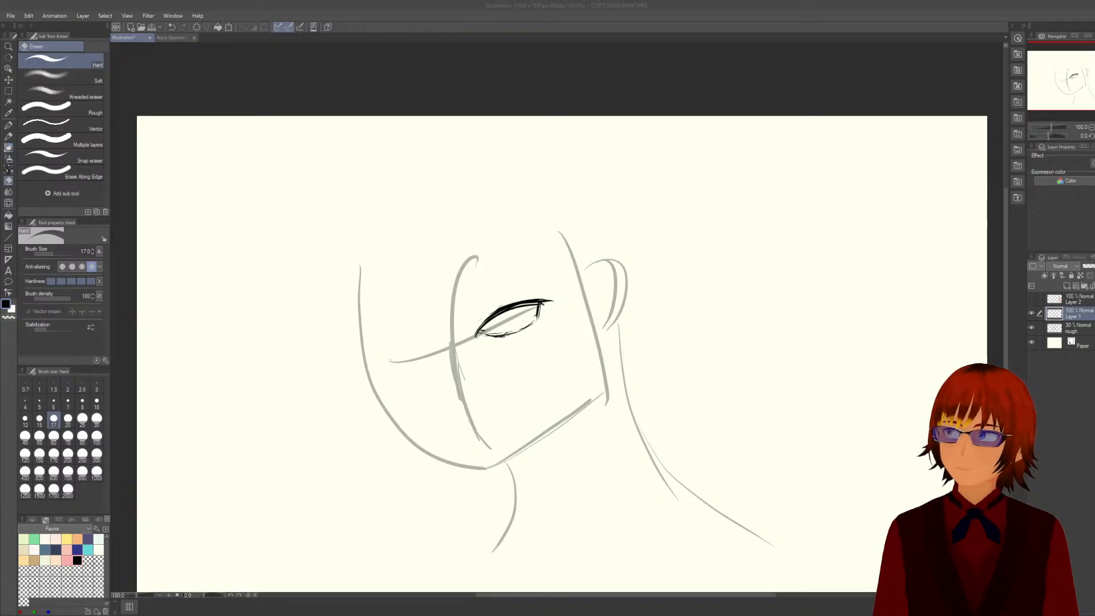
{"action": "left_click", "coordinate": [201, 3]}
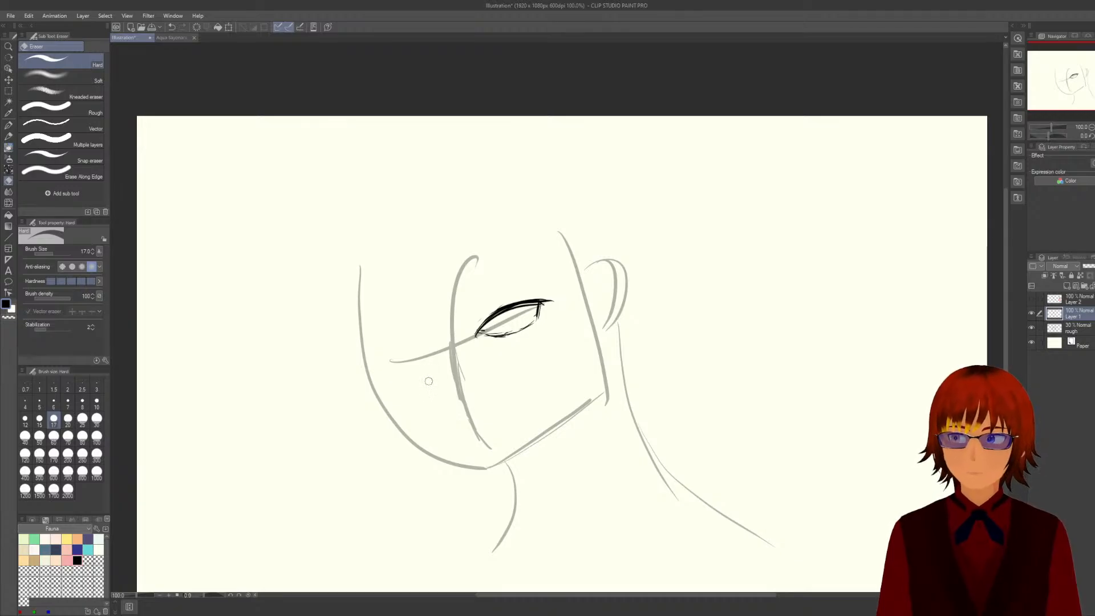
Sketch the far eye across the face centerline with the G-pen, drawing both lids, the inner corner and a thick outer corner.
{"action": "key", "text": "p"}
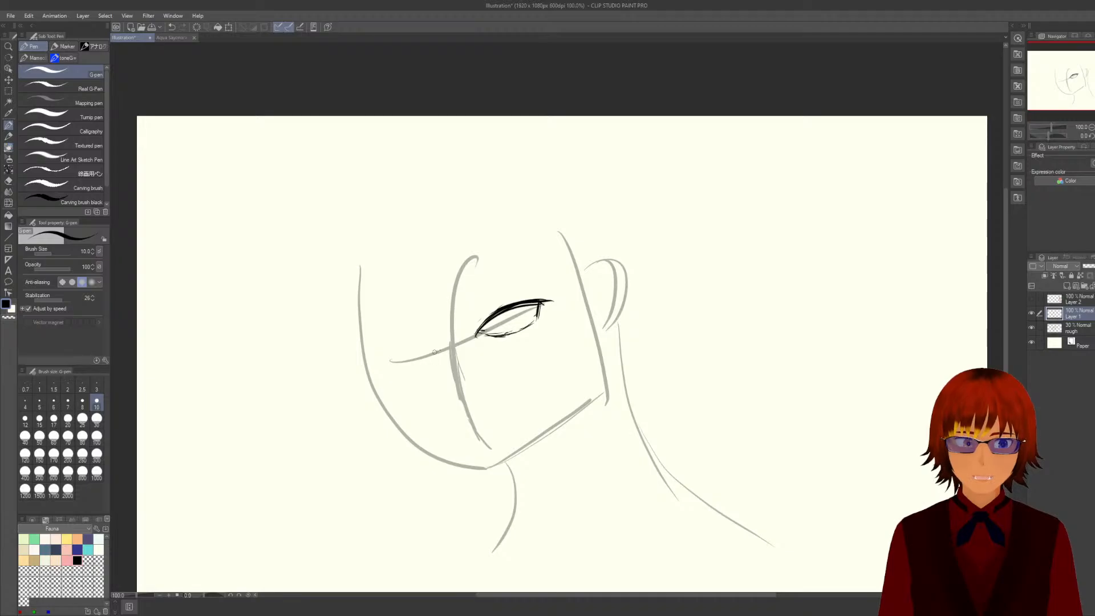
{"action": "mouse_move", "coordinate": [437, 351]}
{"action": "left_mouse_down"}
{"action": "mouse_move", "coordinate": [405, 353]}
{"action": "mouse_move", "coordinate": [422, 341]}
{"action": "mouse_move", "coordinate": [392, 351]}
{"action": "mouse_move", "coordinate": [446, 353]}
{"action": "left_mouse_up"}
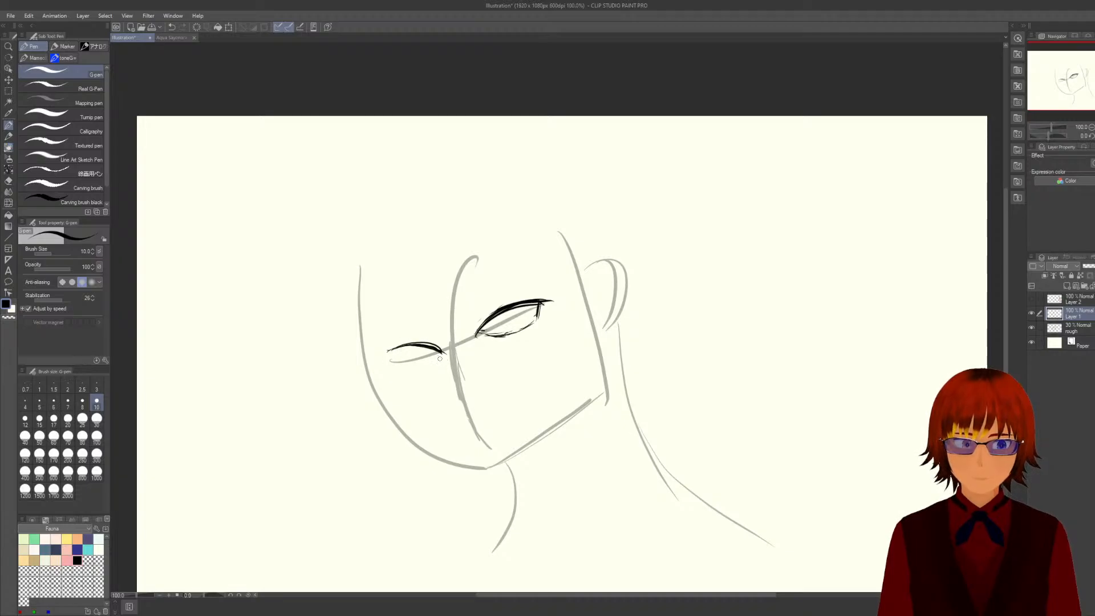
{"action": "mouse_move", "coordinate": [441, 349]}
{"action": "left_mouse_down"}
{"action": "mouse_move", "coordinate": [395, 370]}
{"action": "mouse_move", "coordinate": [431, 366]}
{"action": "left_mouse_up"}
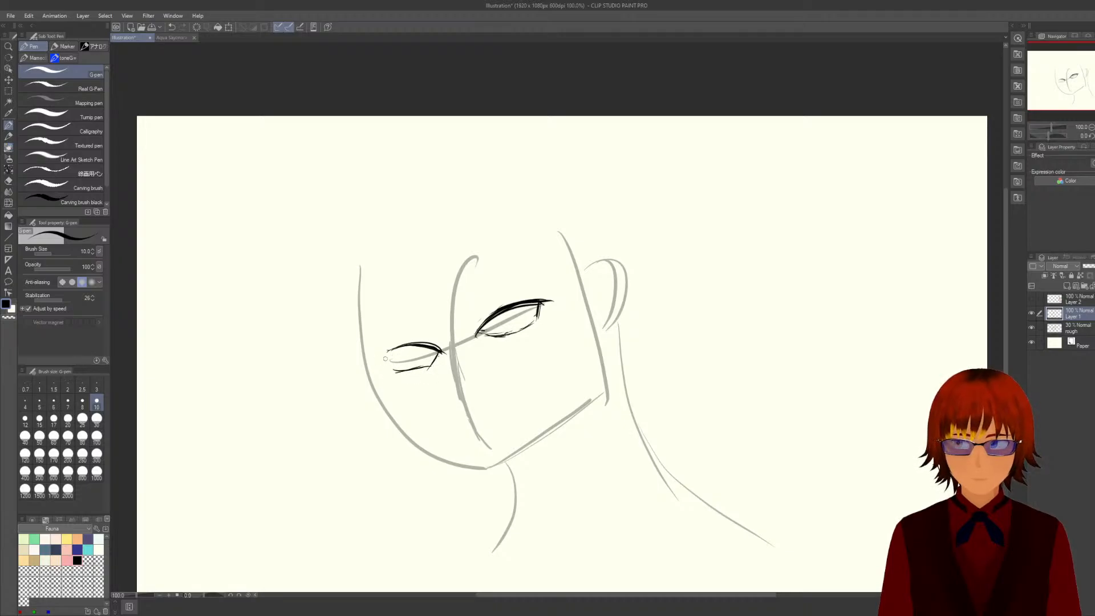
{"action": "mouse_move", "coordinate": [406, 370]}
{"action": "left_mouse_down"}
{"action": "mouse_move", "coordinate": [382, 363]}
{"action": "mouse_move", "coordinate": [410, 370]}
{"action": "mouse_move", "coordinate": [393, 350]}
{"action": "mouse_move", "coordinate": [378, 367]}
{"action": "mouse_move", "coordinate": [405, 347]}
{"action": "mouse_move", "coordinate": [372, 368]}
{"action": "left_mouse_up"}
{"action": "mouse_move", "coordinate": [403, 345]}
{"action": "left_mouse_down"}
{"action": "mouse_move", "coordinate": [419, 341]}
{"action": "mouse_move", "coordinate": [383, 374]}
{"action": "left_mouse_up"}
{"action": "mouse_move", "coordinate": [397, 340]}
{"action": "left_mouse_down"}
{"action": "mouse_move", "coordinate": [405, 348]}
{"action": "mouse_move", "coordinate": [380, 375]}
{"action": "mouse_move", "coordinate": [427, 349]}
{"action": "mouse_move", "coordinate": [407, 351]}
{"action": "mouse_move", "coordinate": [441, 349]}
{"action": "mouse_move", "coordinate": [425, 368]}
{"action": "left_mouse_up"}
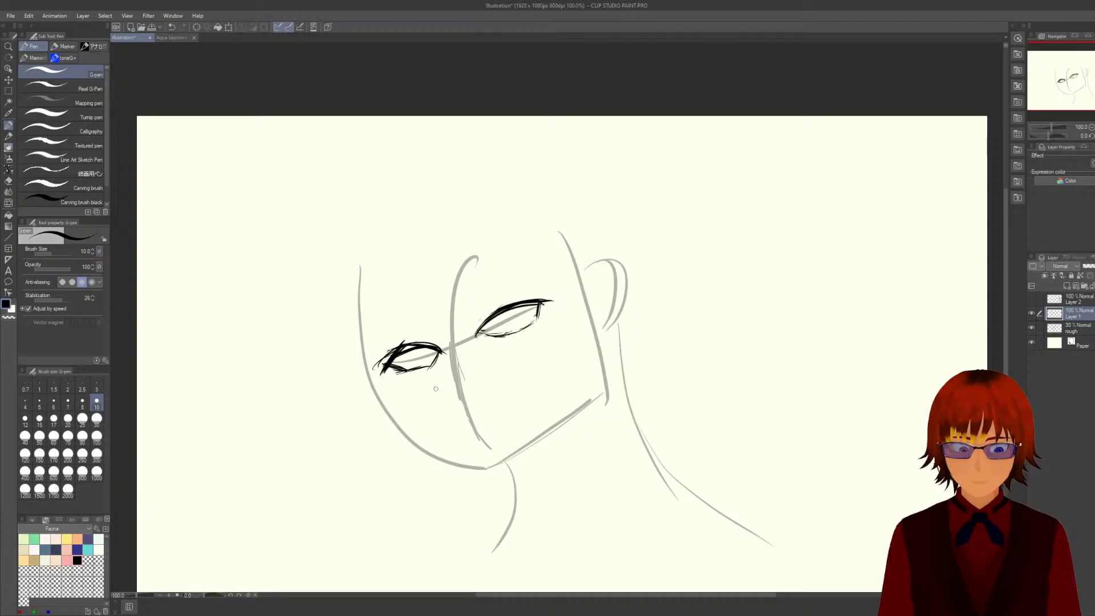
Erase the stray strokes around the far eye's upper lid and outer corner, and firm up both eyes' lines with the G-pen.
{"action": "key", "text": "e"}
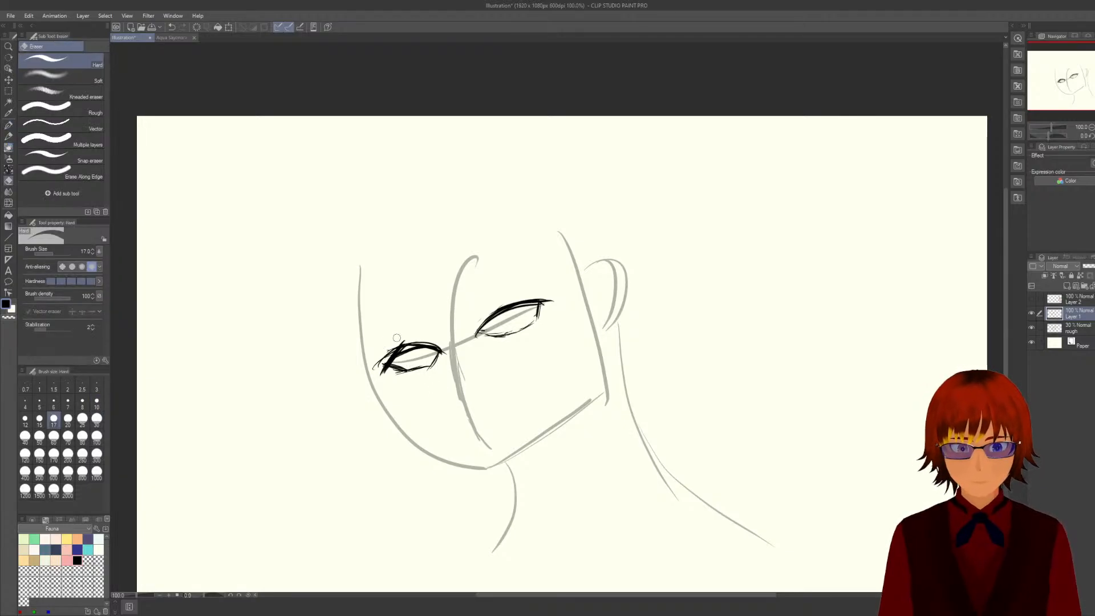
{"action": "mouse_move", "coordinate": [385, 355]}
{"action": "left_mouse_down"}
{"action": "mouse_move", "coordinate": [374, 367]}
{"action": "mouse_move", "coordinate": [417, 340]}
{"action": "mouse_move", "coordinate": [442, 351]}
{"action": "left_mouse_up"}
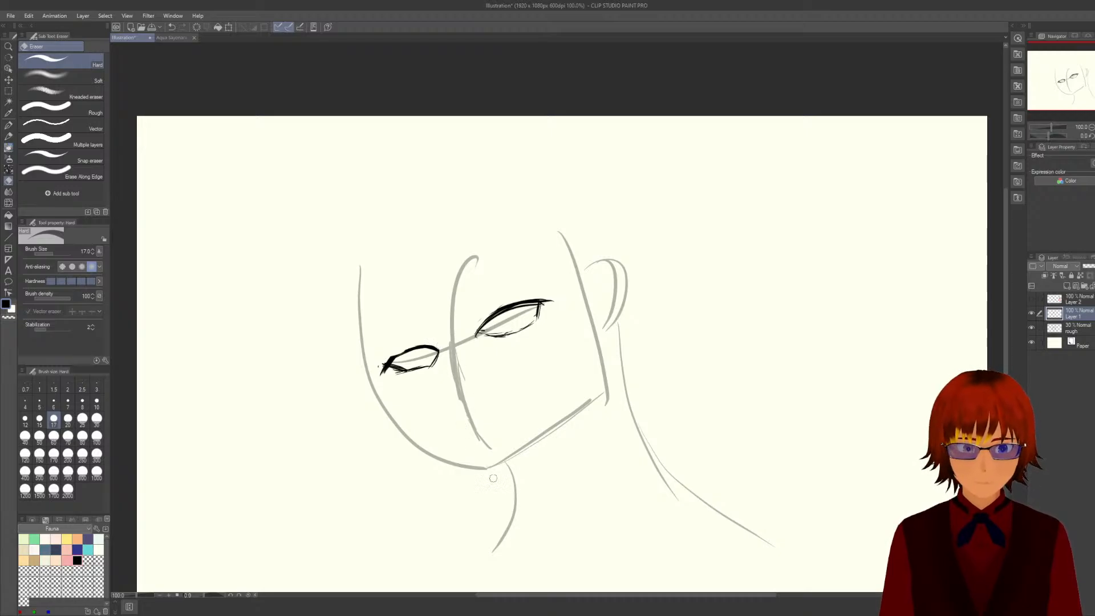
{"action": "key", "text": "p"}
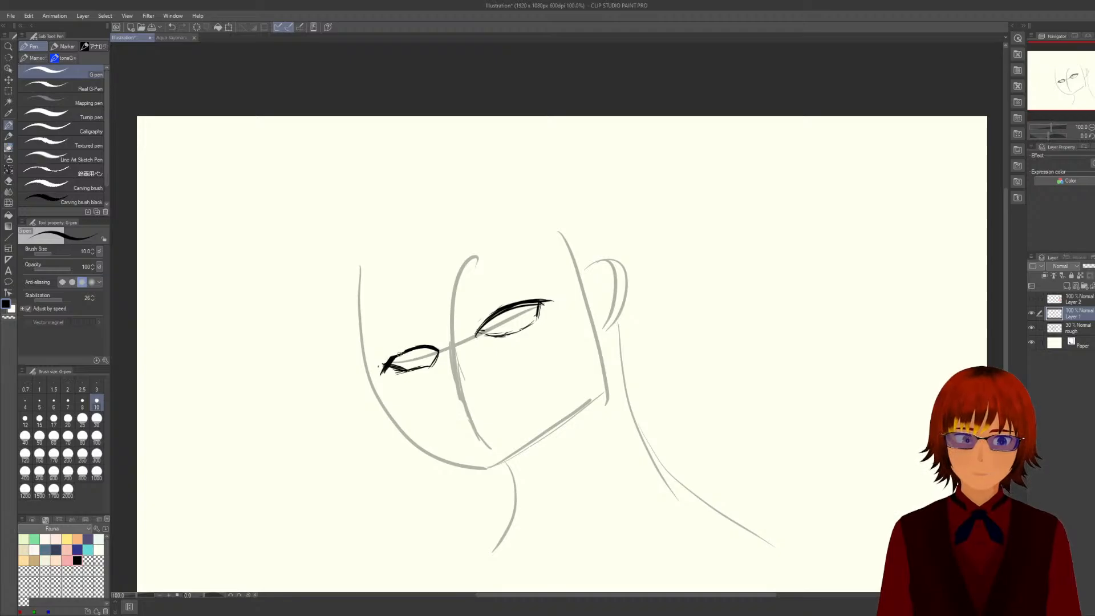
{"action": "mouse_move", "coordinate": [391, 356]}
{"action": "left_mouse_down"}
{"action": "mouse_move", "coordinate": [409, 349]}
{"action": "mouse_move", "coordinate": [390, 361]}
{"action": "mouse_move", "coordinate": [402, 371]}
{"action": "mouse_move", "coordinate": [429, 365]}
{"action": "left_mouse_up"}
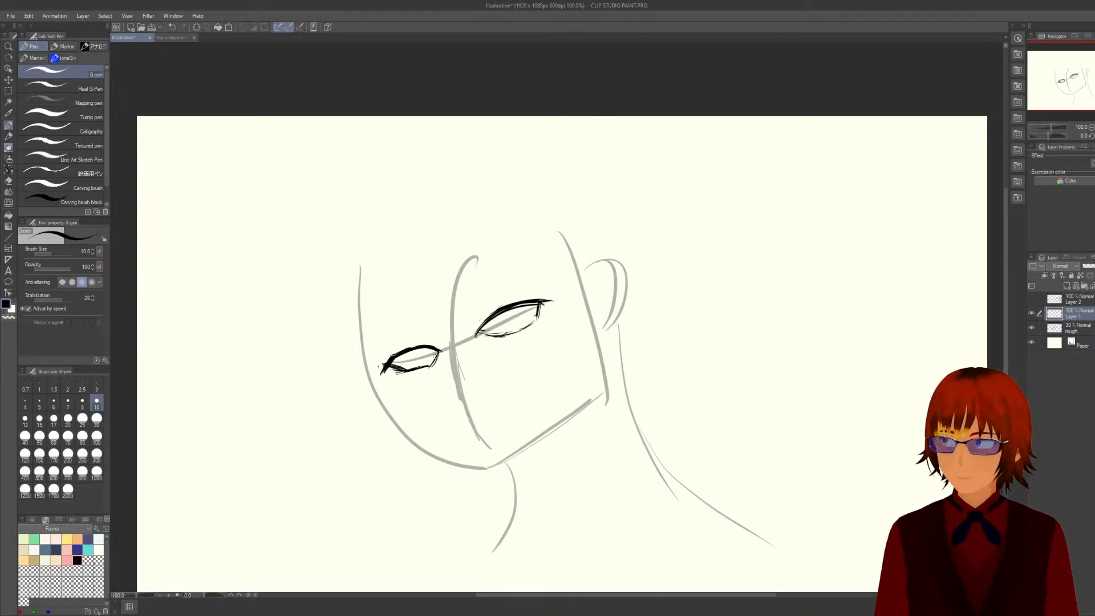
{"action": "mouse_move", "coordinate": [434, 364]}
{"action": "left_mouse_down"}
{"action": "mouse_move", "coordinate": [445, 358]}
{"action": "mouse_move", "coordinate": [402, 374]}
{"action": "mouse_move", "coordinate": [428, 367]}
{"action": "left_mouse_up"}
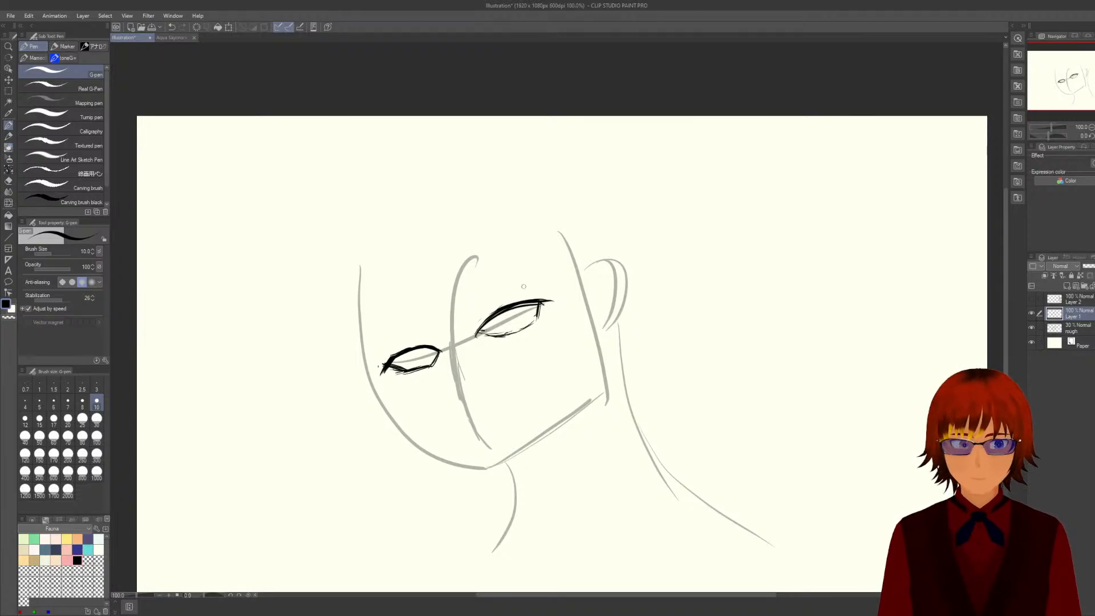
{"action": "left_click_drag", "start_coordinate": [516, 310], "coordinate": [553, 302]}
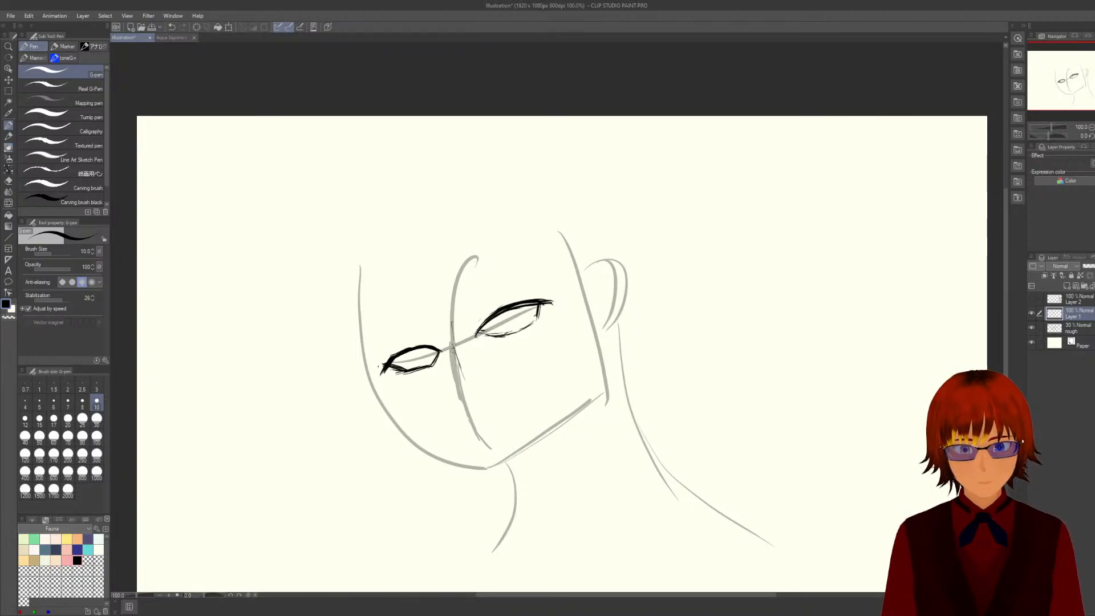
Sketch the nose along the face centerline with a short base stroke, and erase the bridge line and excess around the tip.
{"action": "mouse_move", "coordinate": [453, 349]}
{"action": "left_mouse_down"}
{"action": "mouse_move", "coordinate": [462, 406]}
{"action": "mouse_move", "coordinate": [472, 403]}
{"action": "left_mouse_up"}
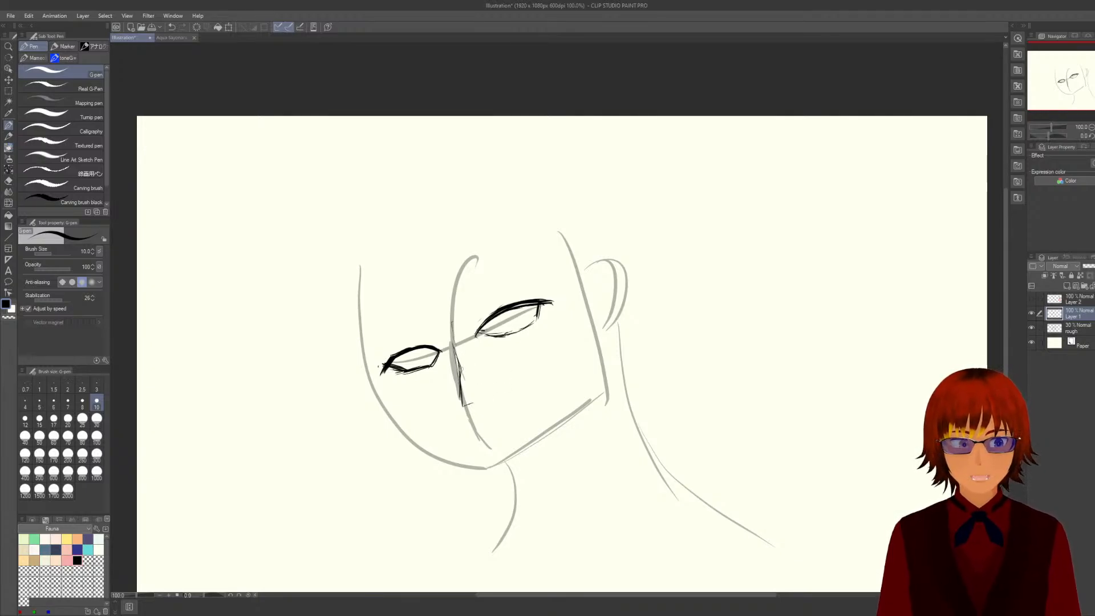
{"action": "left_click_drag", "start_coordinate": [452, 349], "coordinate": [458, 385]}
{"action": "mouse_move", "coordinate": [451, 347]}
{"action": "left_mouse_down"}
{"action": "mouse_move", "coordinate": [463, 405]}
{"action": "mouse_move", "coordinate": [476, 397]}
{"action": "left_mouse_up"}
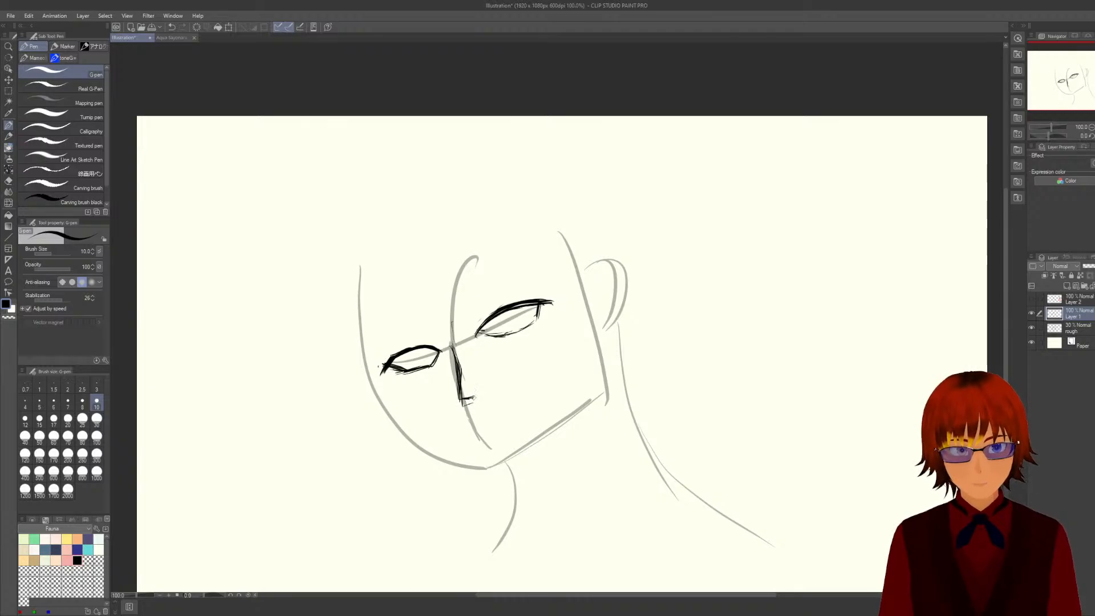
{"action": "key", "text": "e"}
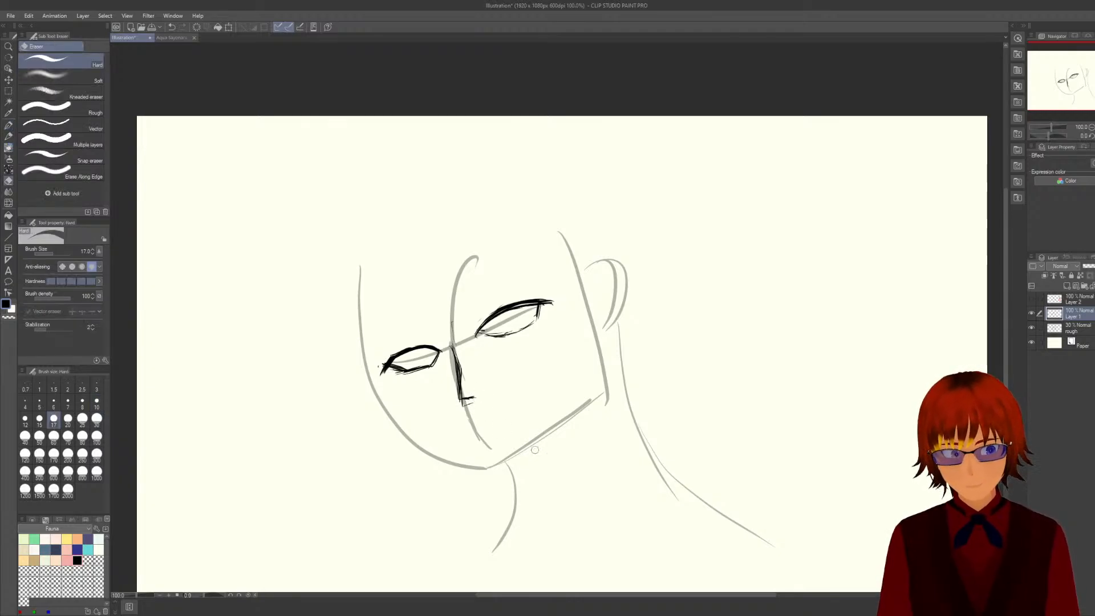
{"action": "mouse_move", "coordinate": [457, 406]}
{"action": "left_mouse_down"}
{"action": "mouse_move", "coordinate": [467, 402]}
{"action": "mouse_move", "coordinate": [455, 356]}
{"action": "mouse_move", "coordinate": [466, 383]}
{"action": "left_mouse_up"}
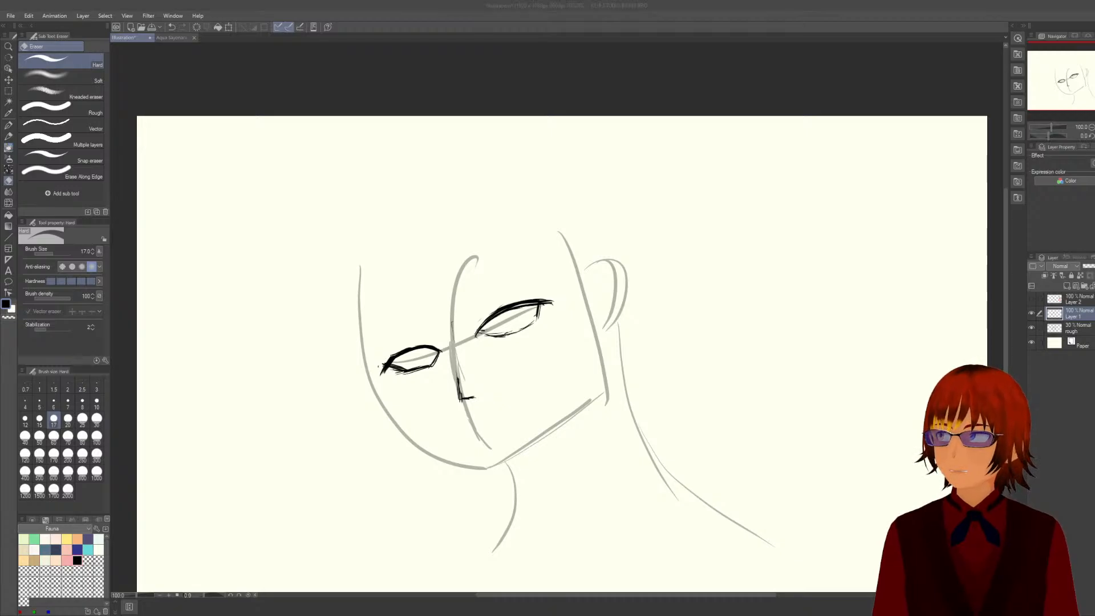
View the other open illustration of the pink-haired character briefly and return to the head sketch.
{"action": "left_click", "coordinate": [178, 38]}
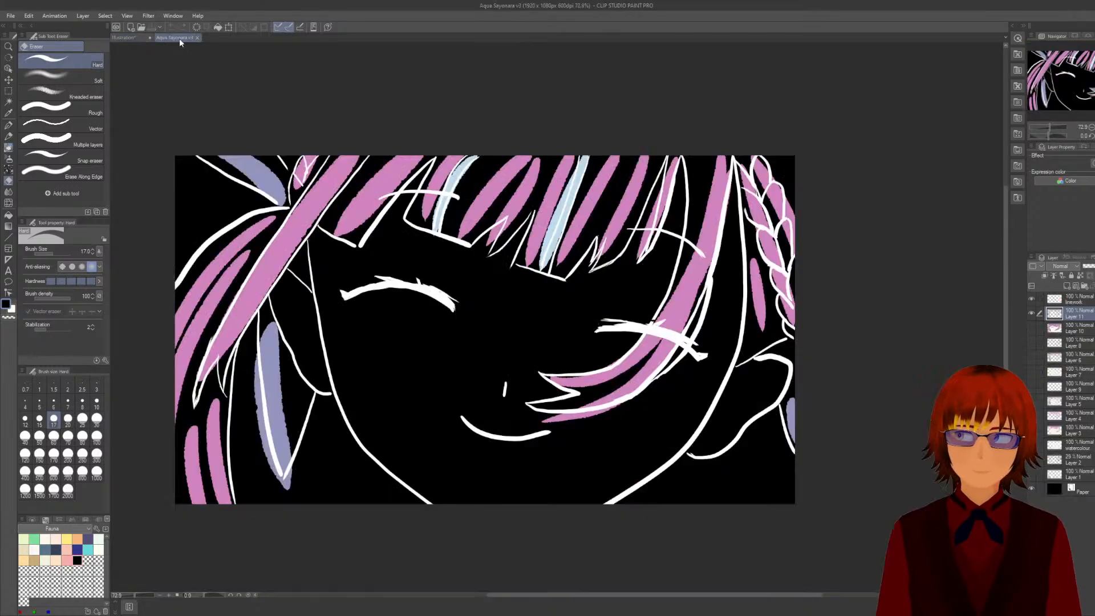
{"action": "left_click", "coordinate": [137, 40]}
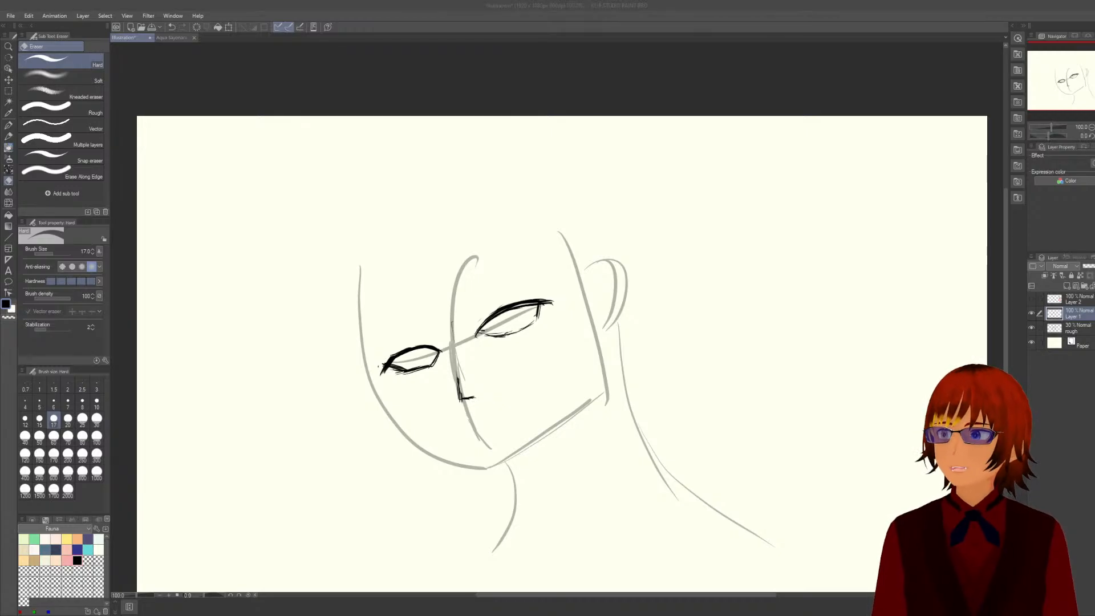
{"action": "left_click", "coordinate": [284, 6]}
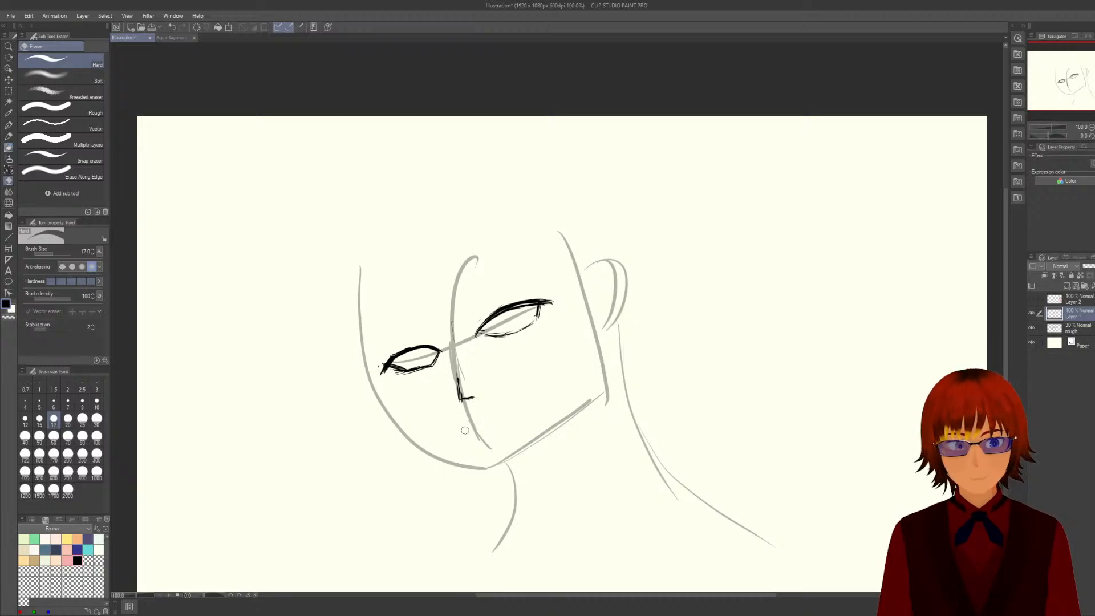
Draw a small curved smile across the centerline below the nose, shift it slightly toward the chin with a rectangular selection, and deselect.
{"action": "key", "text": "p"}
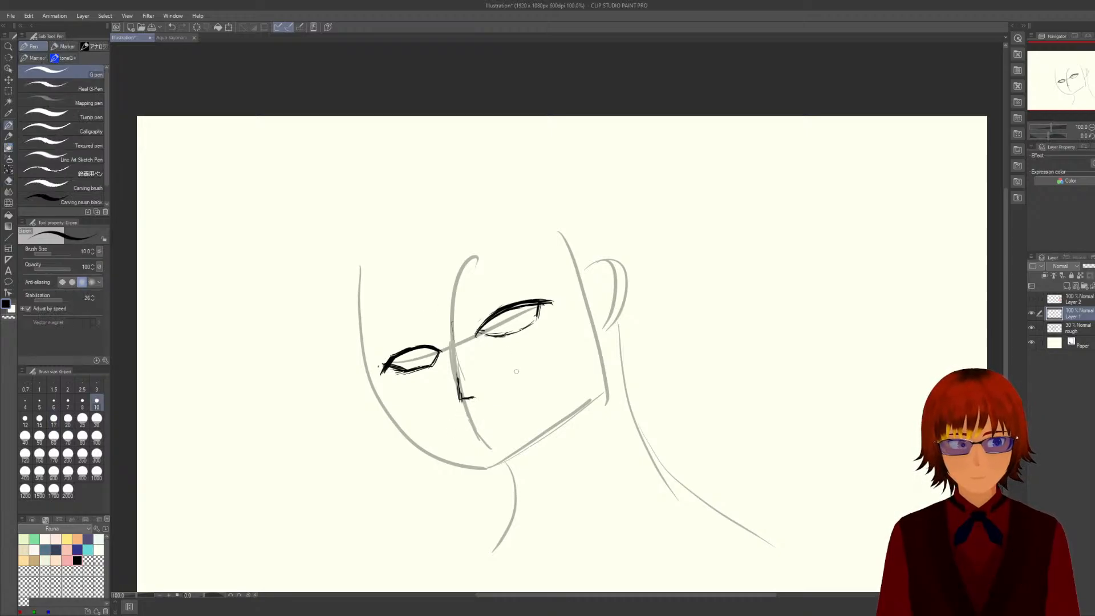
{"action": "left_click_drag", "start_coordinate": [459, 423], "coordinate": [495, 413]}
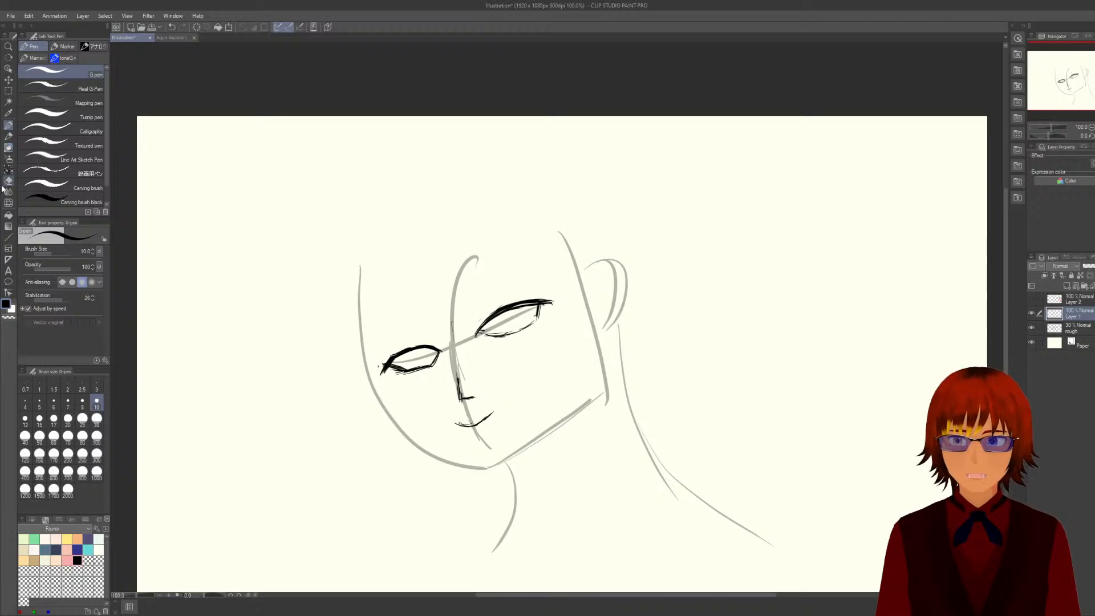
{"action": "left_click", "coordinate": [8, 69]}
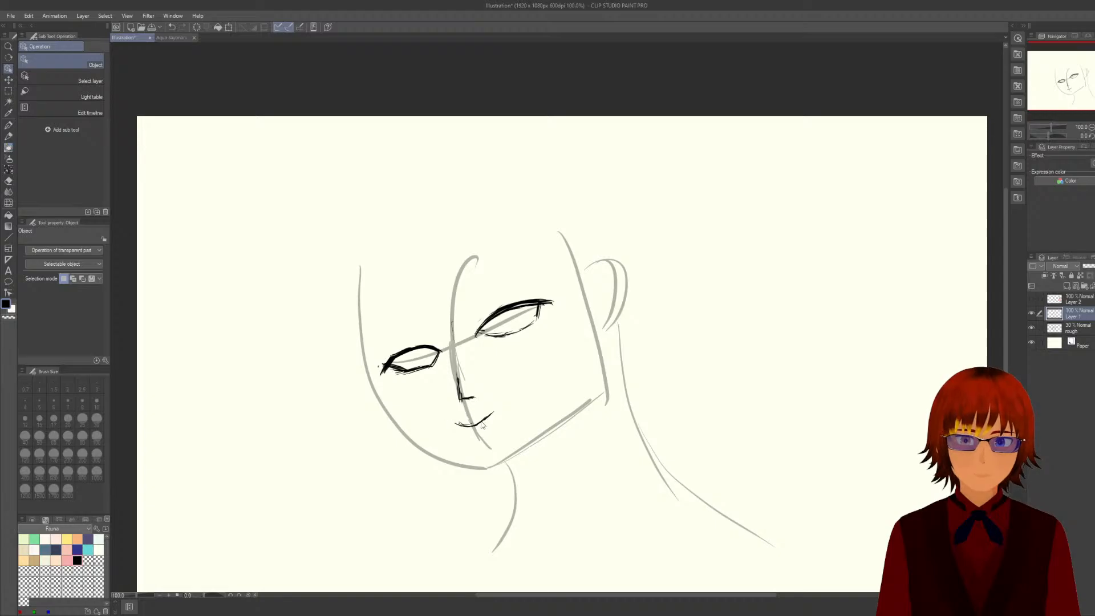
{"action": "left_click", "coordinate": [7, 91]}
{"action": "left_click_drag", "start_coordinate": [442, 411], "coordinate": [508, 439]}
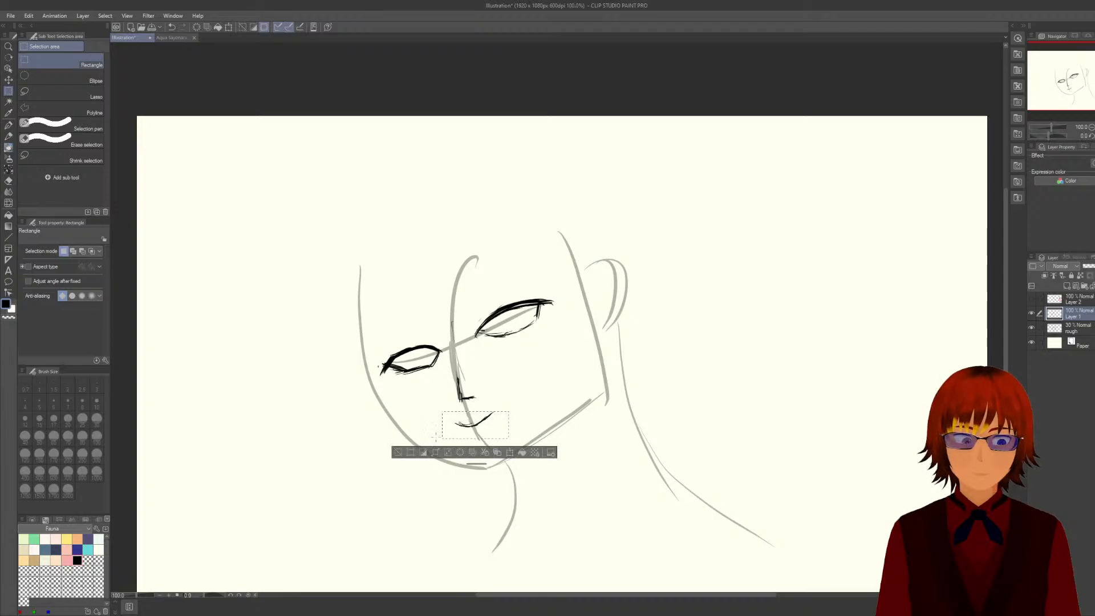
{"action": "left_click", "coordinate": [8, 79]}
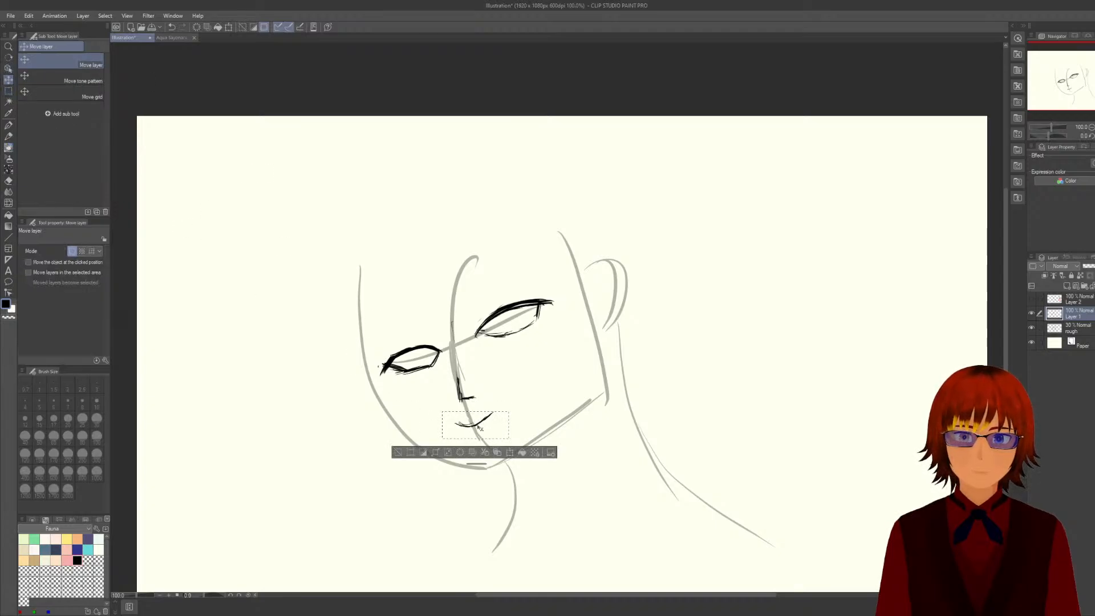
{"action": "left_click_drag", "start_coordinate": [478, 427], "coordinate": [480, 433]}
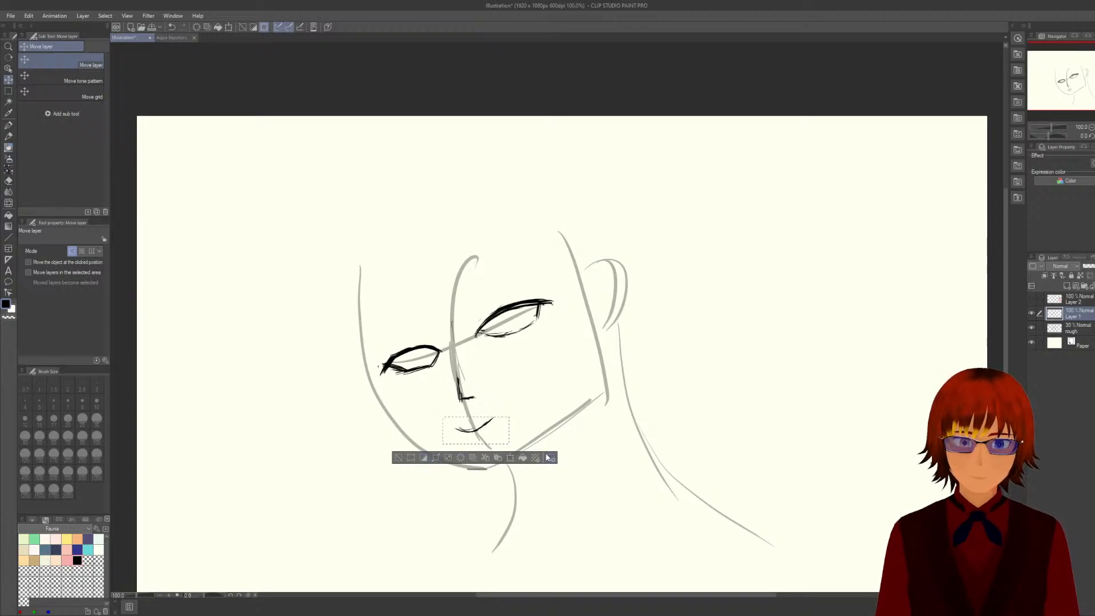
{"action": "left_click", "coordinate": [399, 458]}
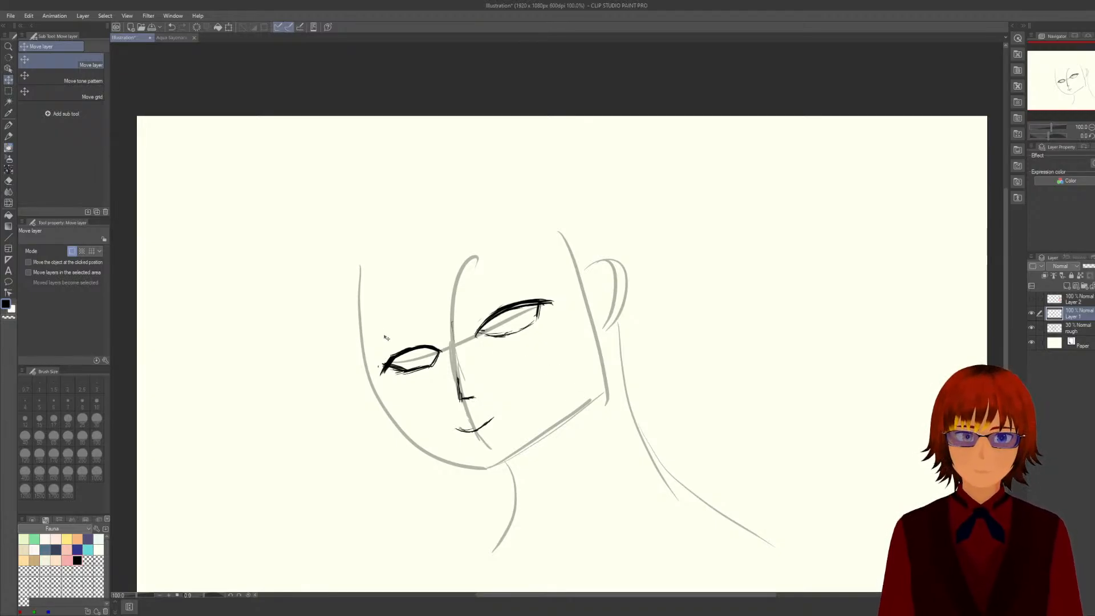
Sketch a thin arched eyebrow above each eye with the G-pen, redoing misplaced strokes and extending the inner ends toward the centerline.
{"action": "left_click", "coordinate": [8, 126]}
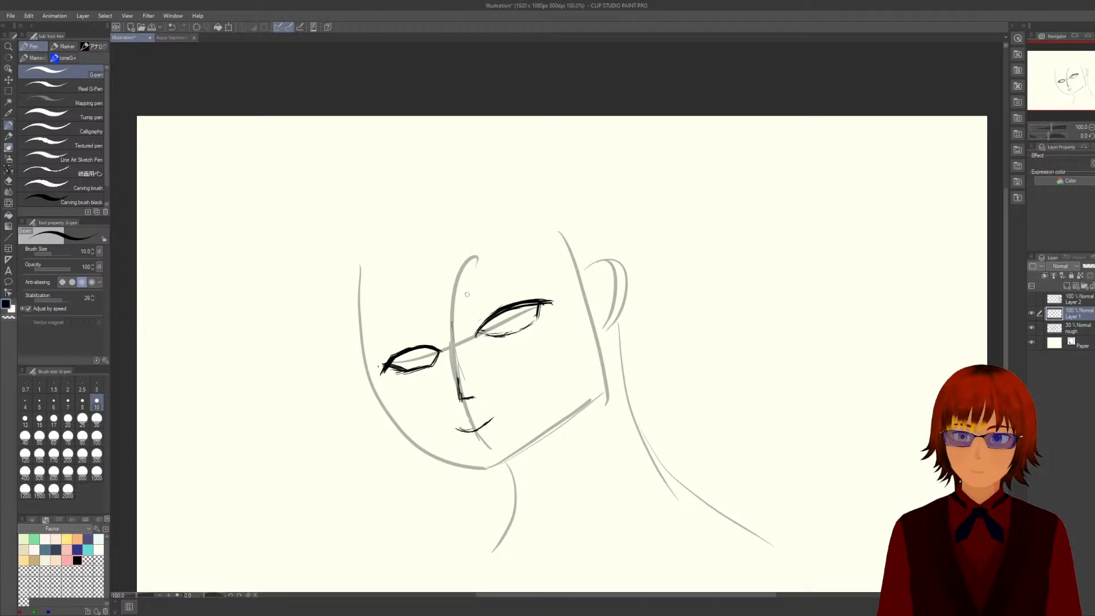
{"action": "left_click_drag", "start_coordinate": [467, 295], "coordinate": [519, 265]}
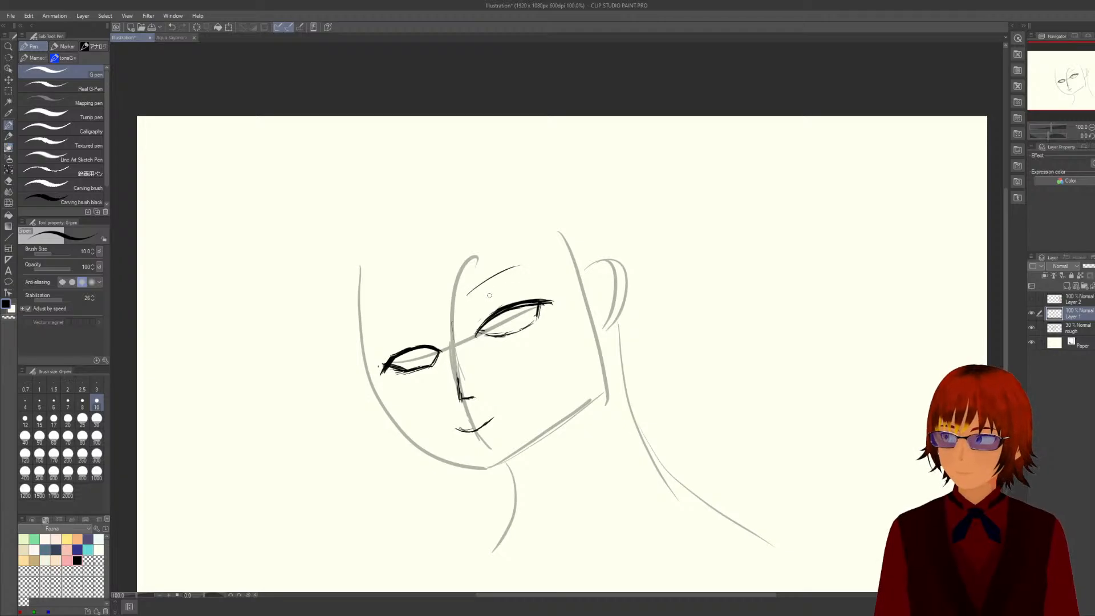
{"action": "key", "text": "ctrl+z"}
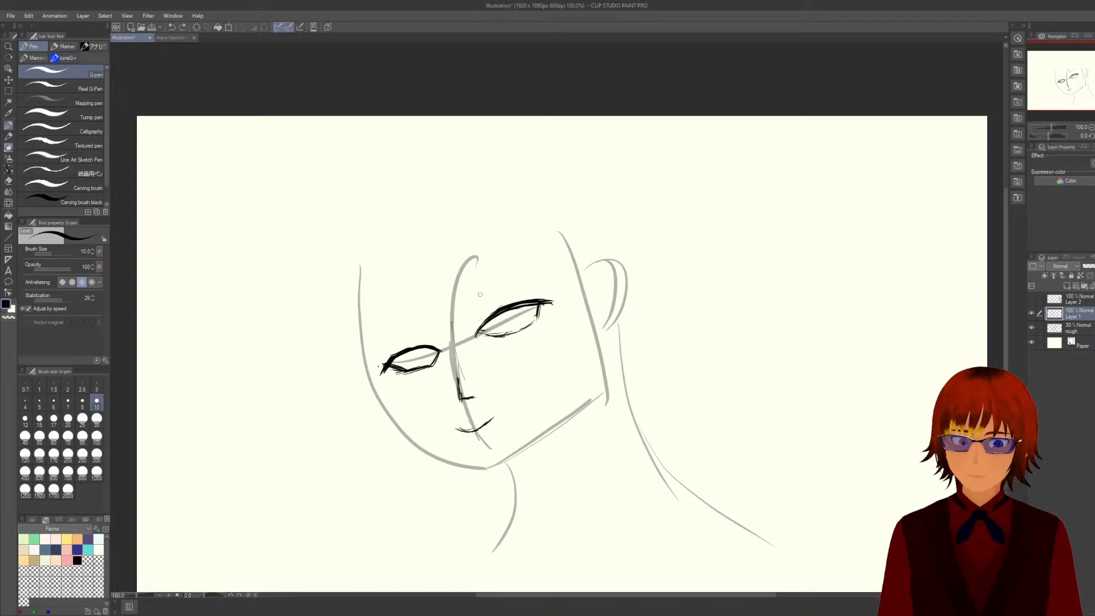
{"action": "left_click_drag", "start_coordinate": [470, 300], "coordinate": [529, 272]}
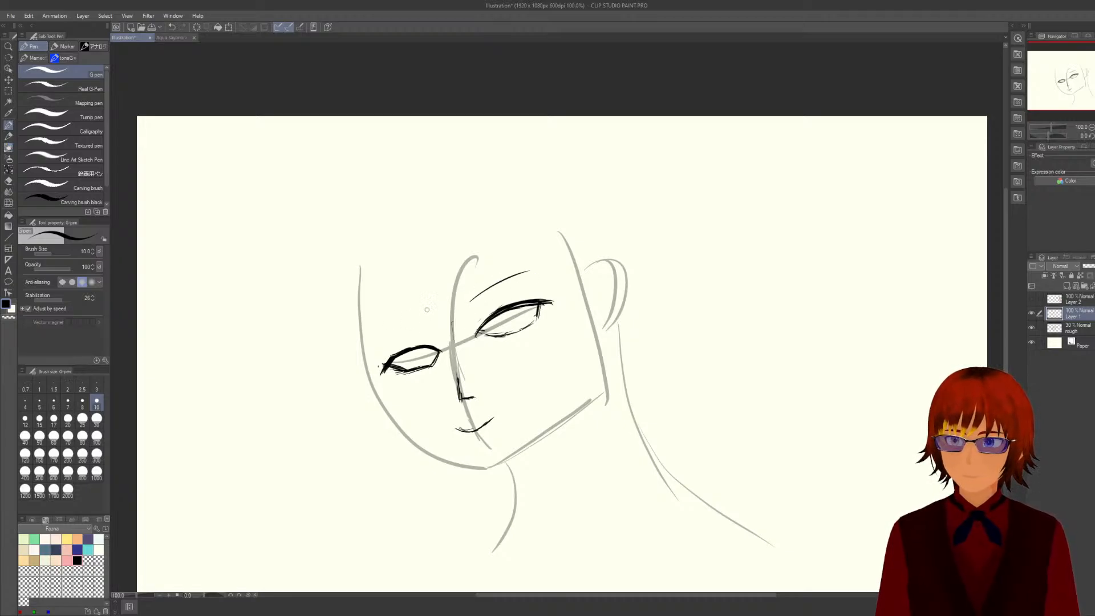
{"action": "mouse_move", "coordinate": [432, 306]}
{"action": "left_mouse_down"}
{"action": "mouse_move", "coordinate": [370, 329]}
{"action": "mouse_move", "coordinate": [445, 305]}
{"action": "left_mouse_up"}
{"action": "key", "text": "ctrl+z"}
{"action": "key", "text": "ctrl+z"}
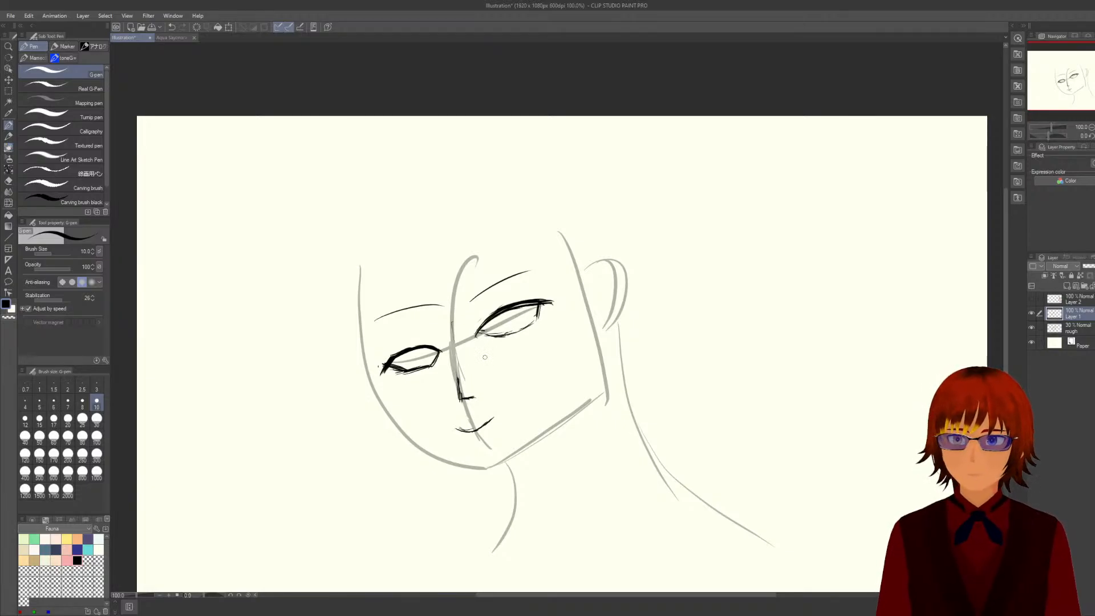
{"action": "left_click_drag", "start_coordinate": [462, 307], "coordinate": [481, 292]}
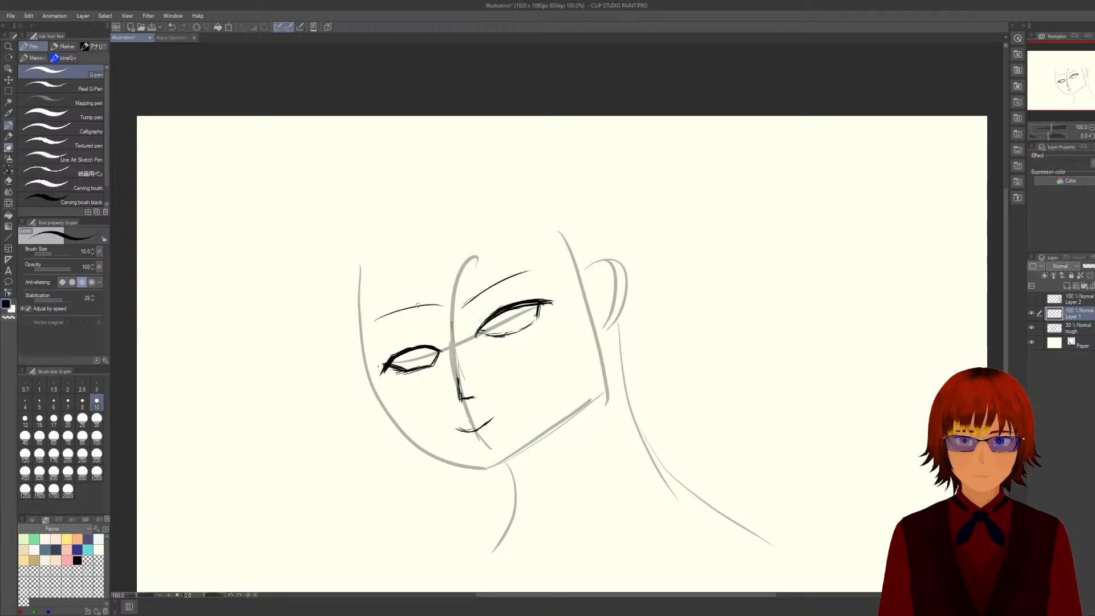
{"action": "left_click_drag", "start_coordinate": [422, 308], "coordinate": [446, 305]}
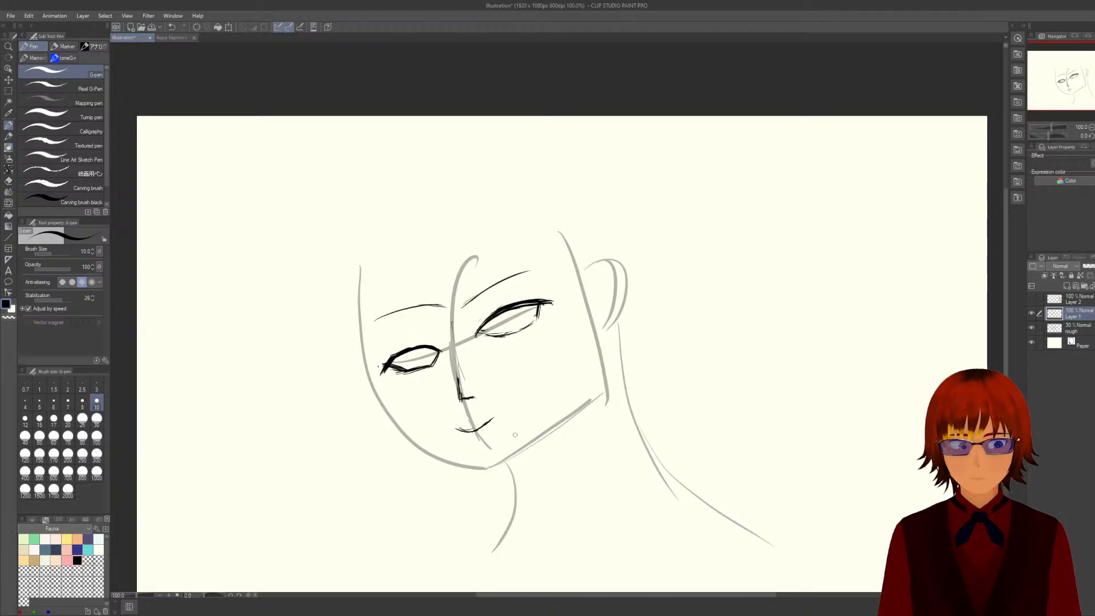
Select the far eyebrow with a rectangular selection, move it slightly down toward the far eye, and deselect.
{"action": "key", "text": "e"}
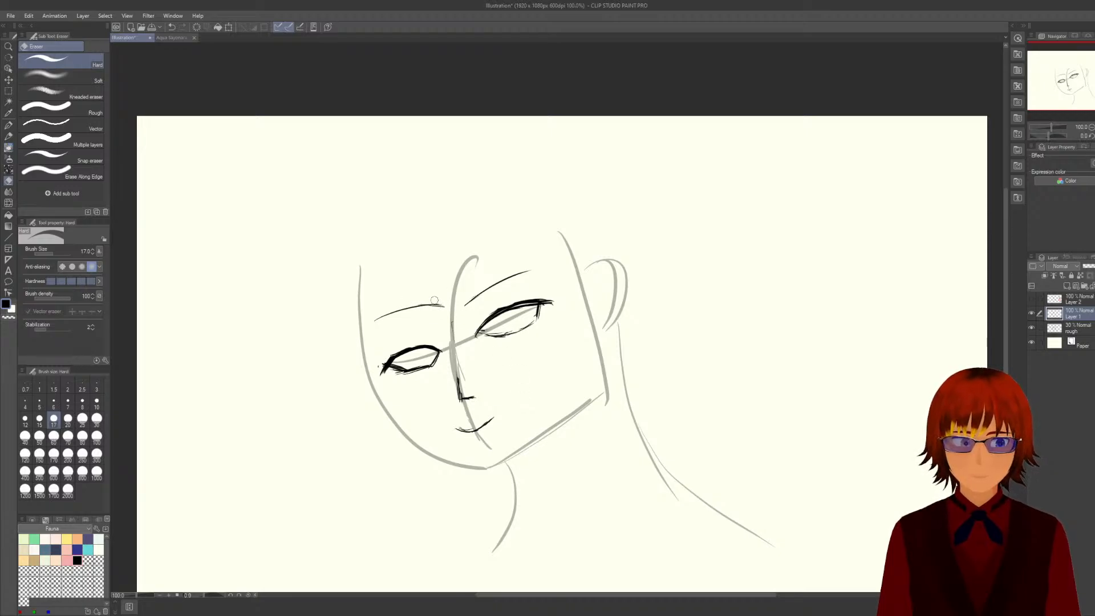
{"action": "key", "text": "m"}
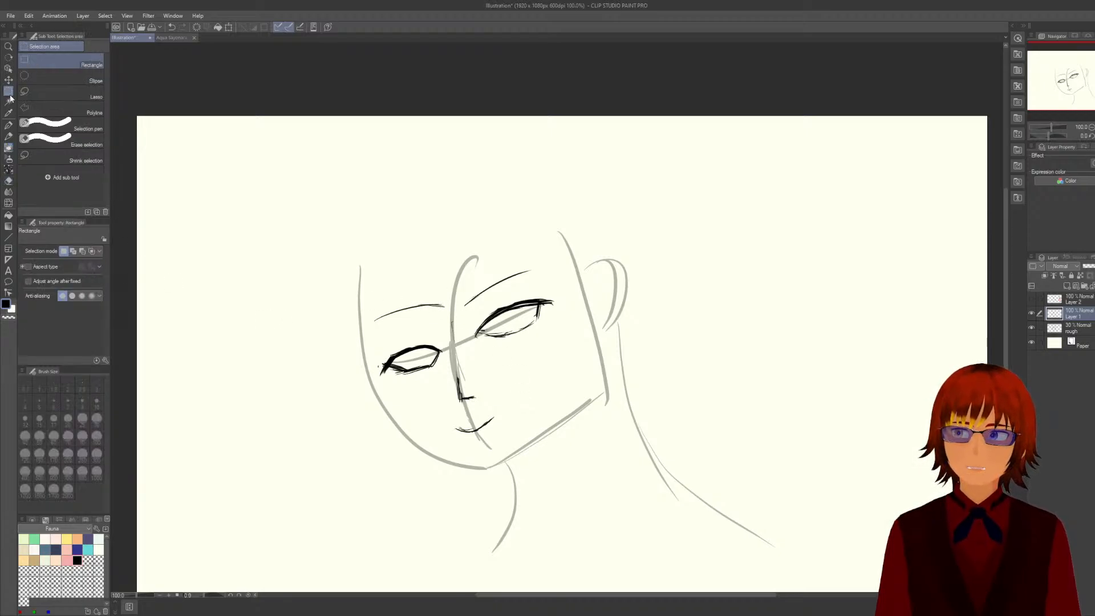
{"action": "left_click_drag", "start_coordinate": [363, 302], "coordinate": [460, 327]}
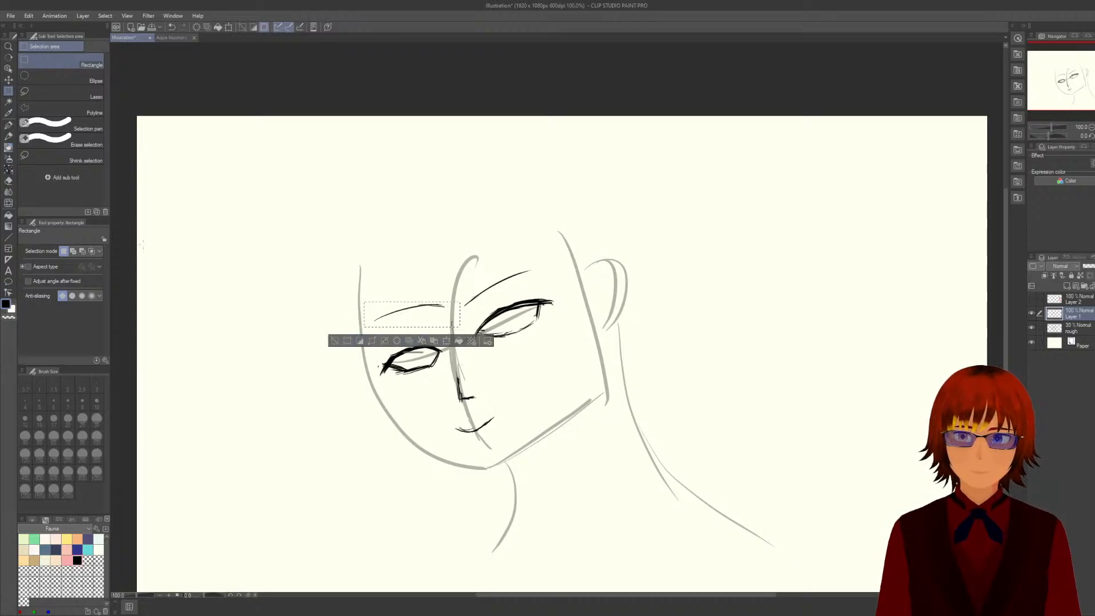
{"action": "key", "text": "k"}
{"action": "left_click_drag", "start_coordinate": [410, 310], "coordinate": [407, 317]}
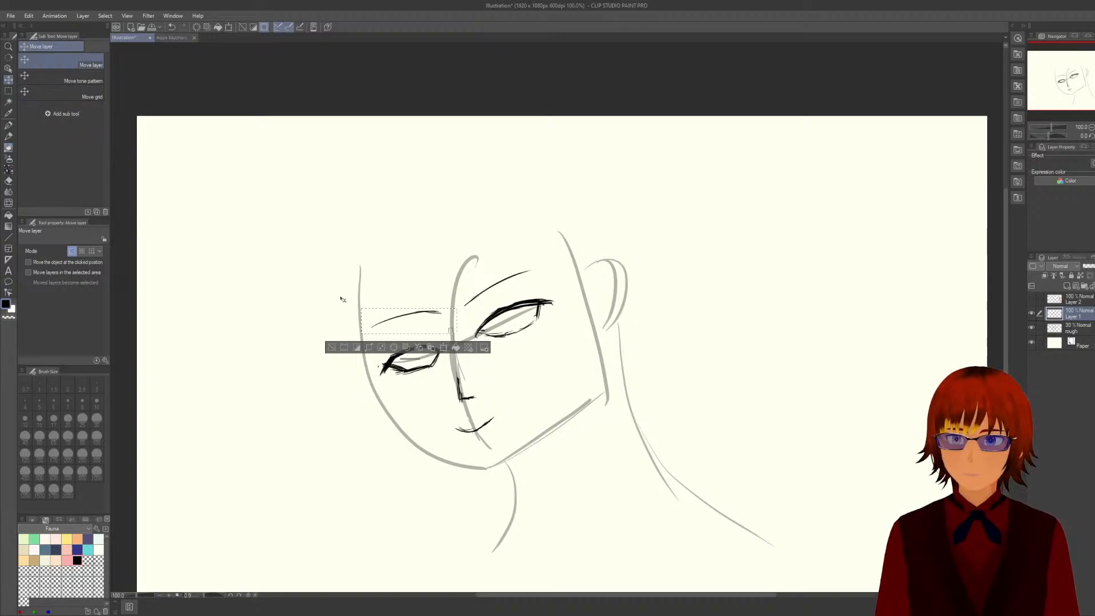
{"action": "key", "text": "x"}
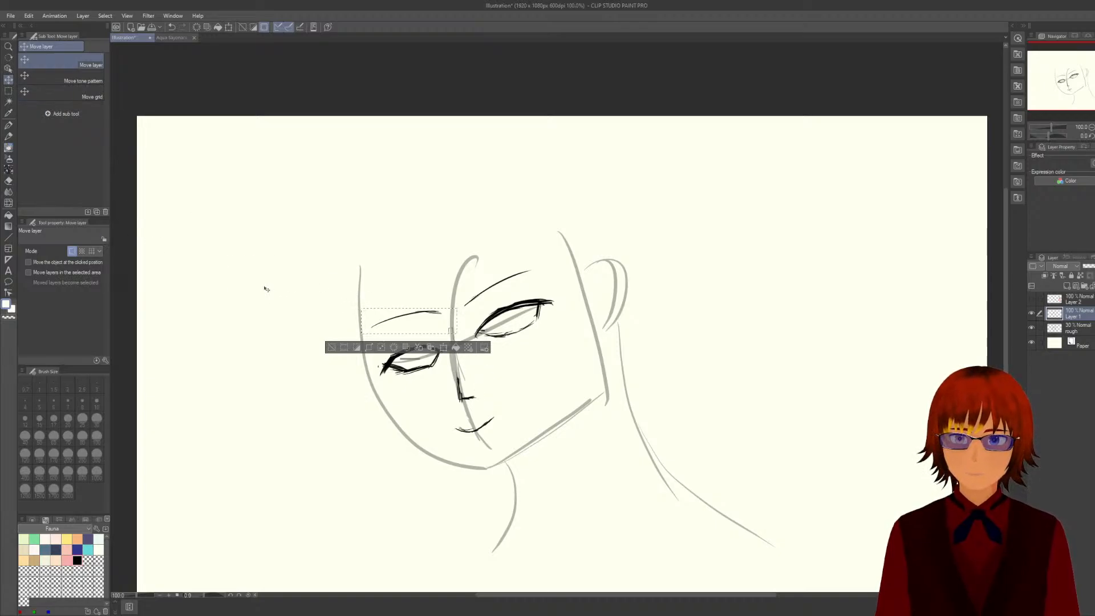
{"action": "left_click", "coordinate": [331, 347]}
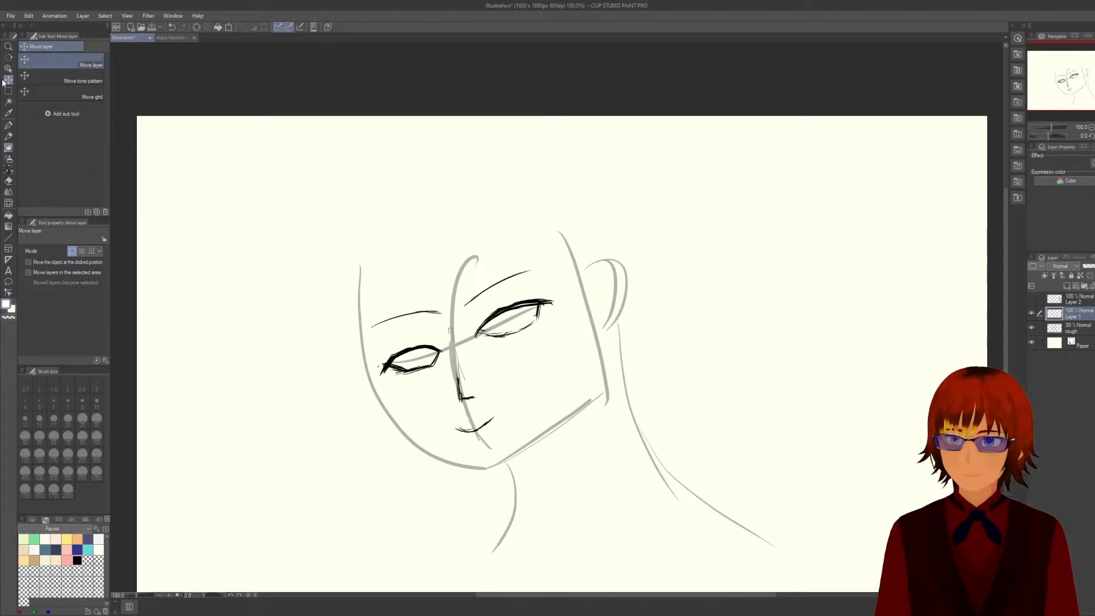
Reselect the far eyebrow with a rectangular selection, nudge it a little closer to the far eye, and clear the selection.
{"action": "left_click", "coordinate": [8, 124]}
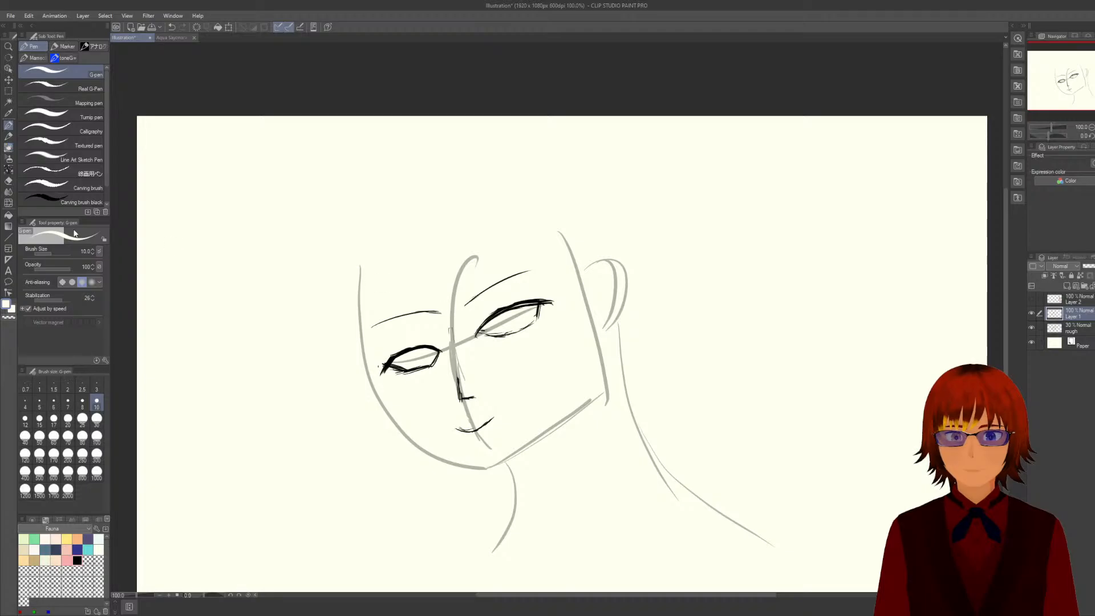
{"action": "left_click", "coordinate": [8, 90]}
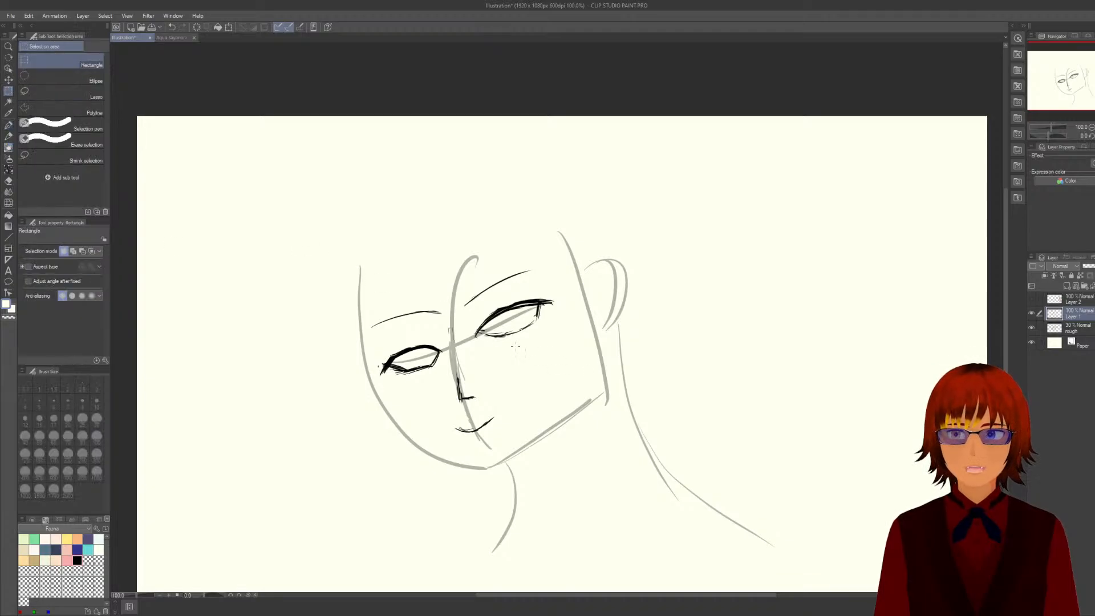
{"action": "left_click_drag", "start_coordinate": [366, 311], "coordinate": [457, 328]}
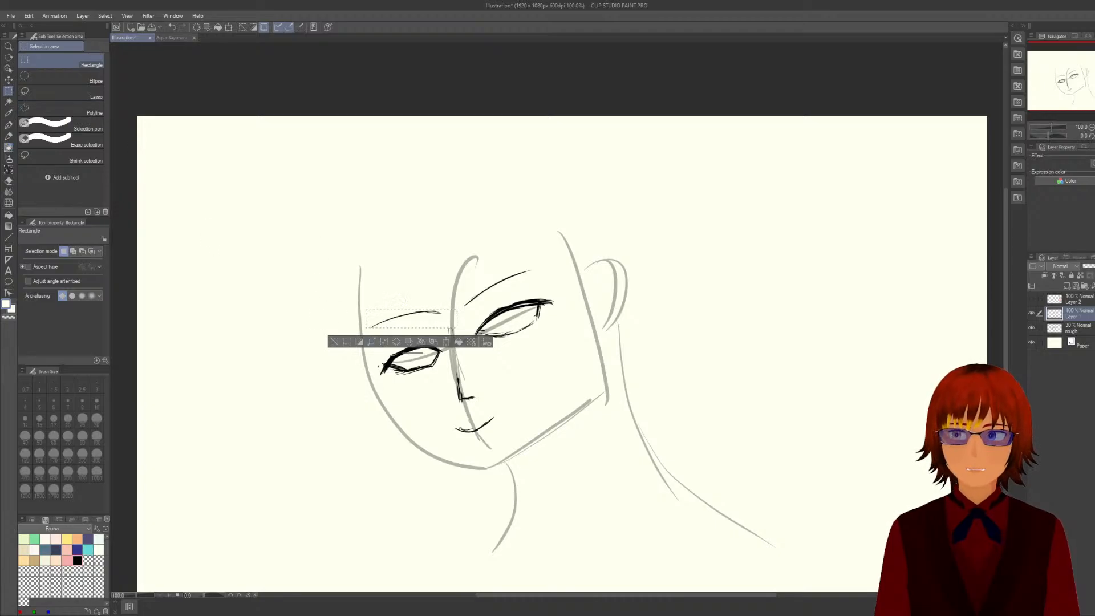
{"action": "left_click_drag", "start_coordinate": [405, 314], "coordinate": [402, 315]}
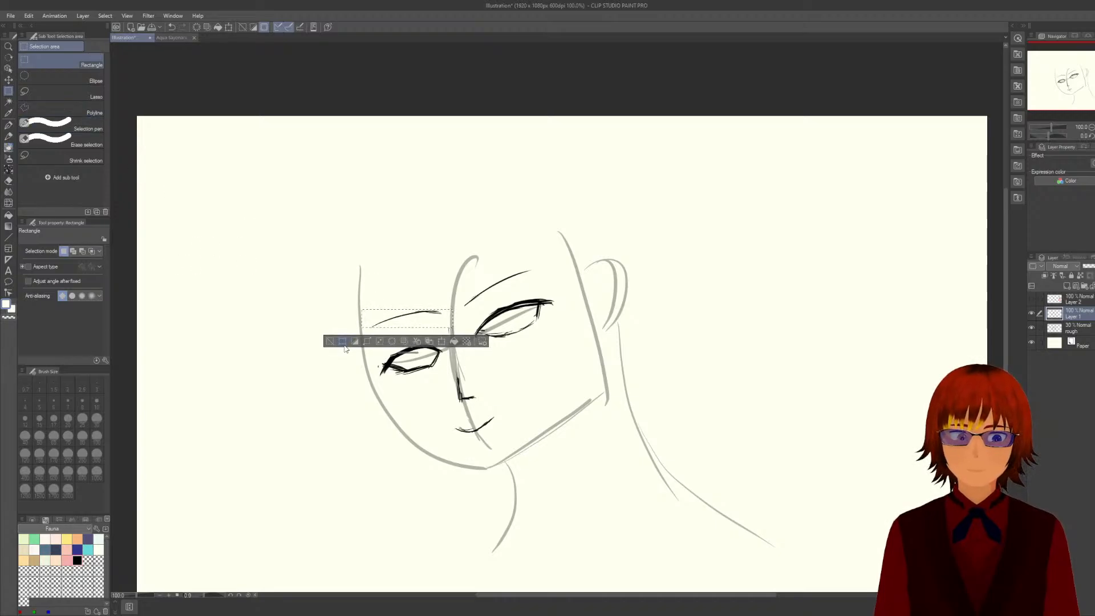
{"action": "key", "text": "k"}
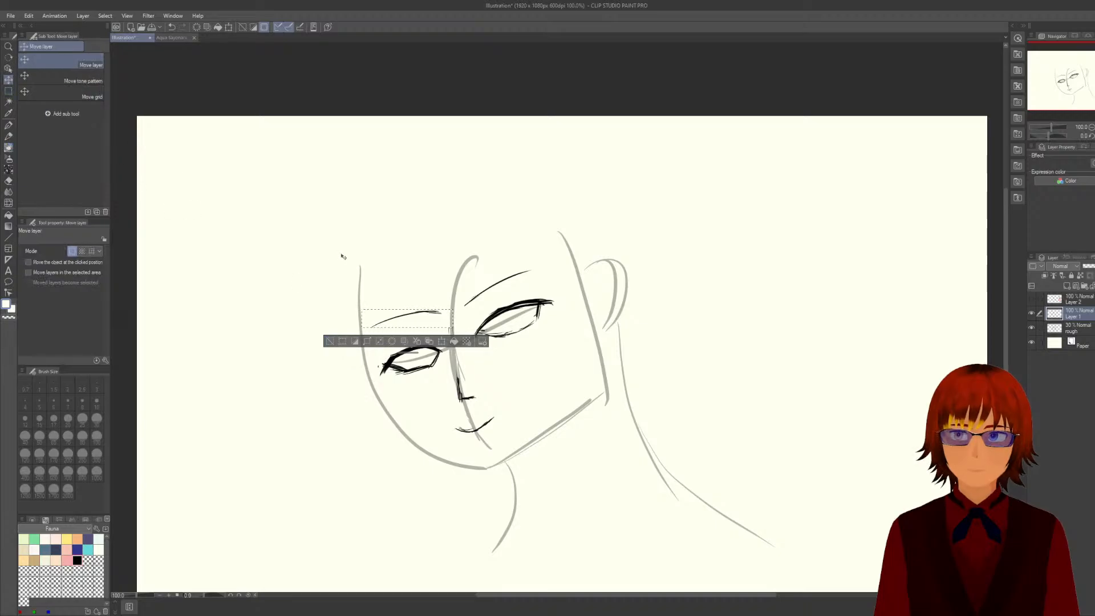
{"action": "left_click_drag", "start_coordinate": [397, 319], "coordinate": [394, 326]}
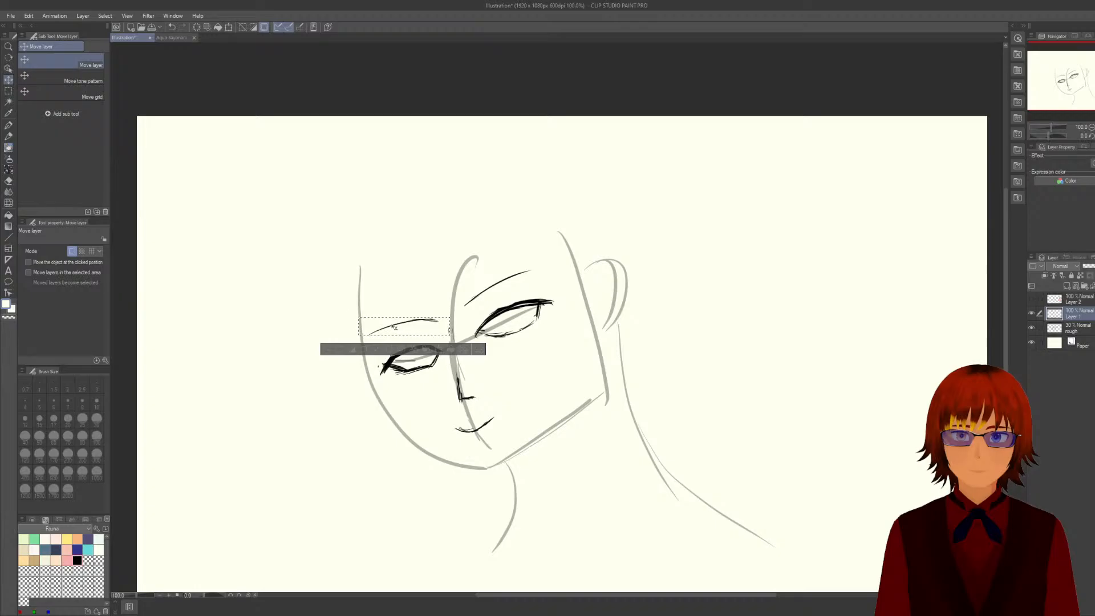
{"action": "key", "text": "ctrl+d"}
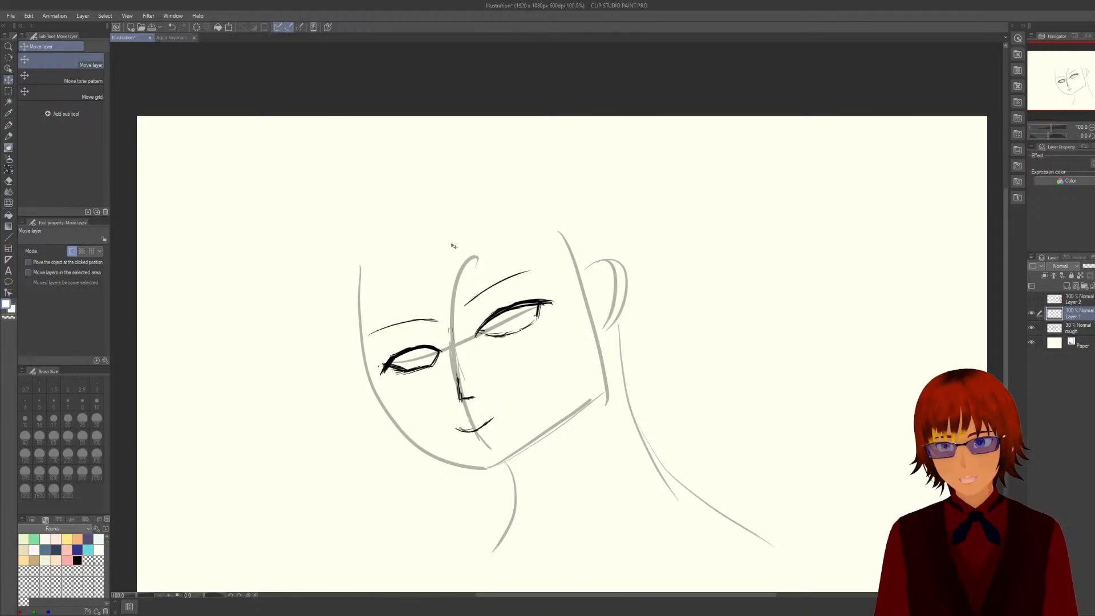
Draw the lower jaw curve from the far cheek to the chin with the black G-pen, undoing and redrawing misplaced strokes.
{"action": "left_click", "coordinate": [8, 125]}
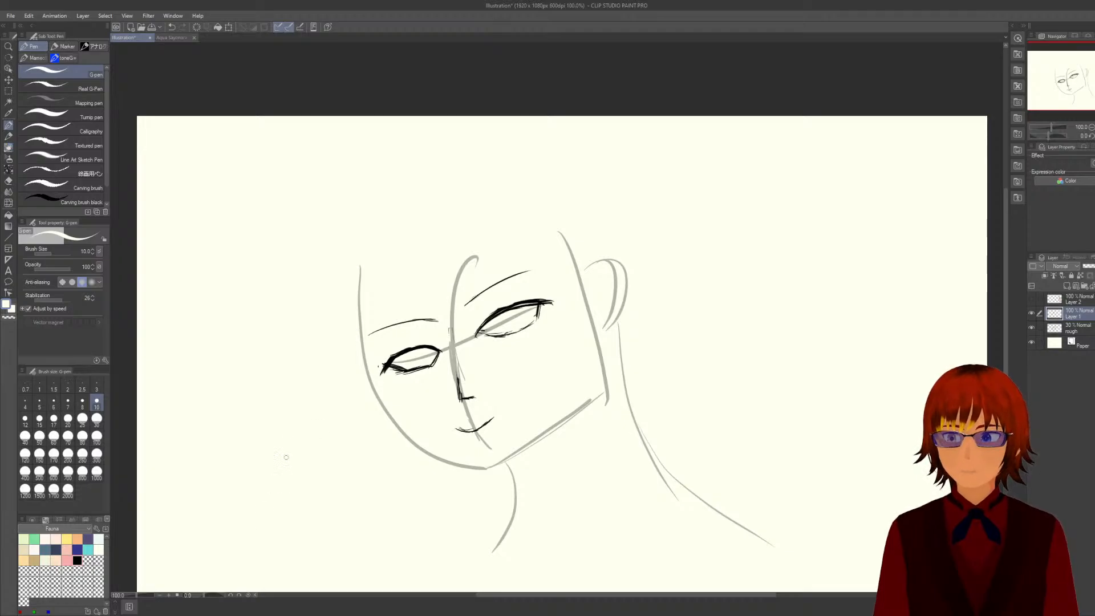
{"action": "left_click", "coordinate": [77, 560]}
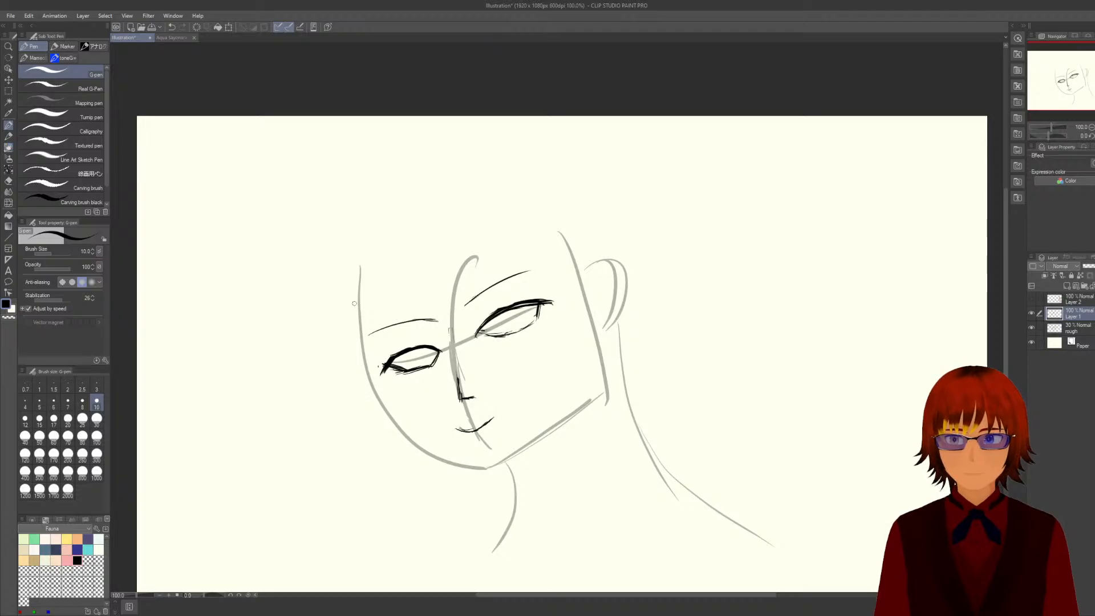
{"action": "mouse_move", "coordinate": [354, 307]}
{"action": "left_mouse_down"}
{"action": "mouse_move", "coordinate": [375, 392]}
{"action": "mouse_move", "coordinate": [403, 431]}
{"action": "mouse_move", "coordinate": [489, 486]}
{"action": "left_mouse_up"}
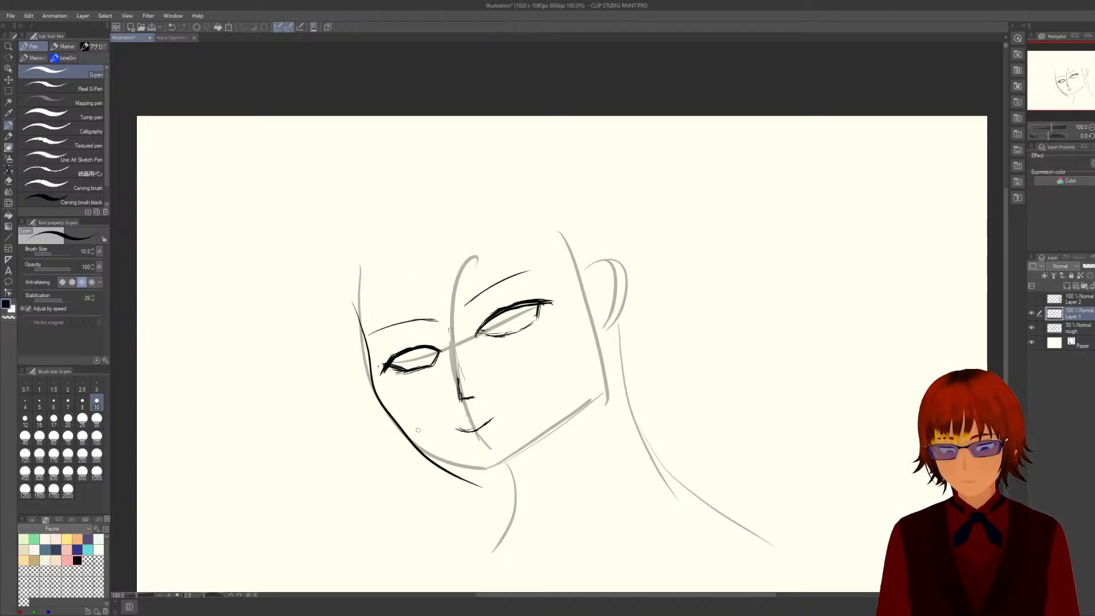
{"action": "key", "text": "ctrl+z"}
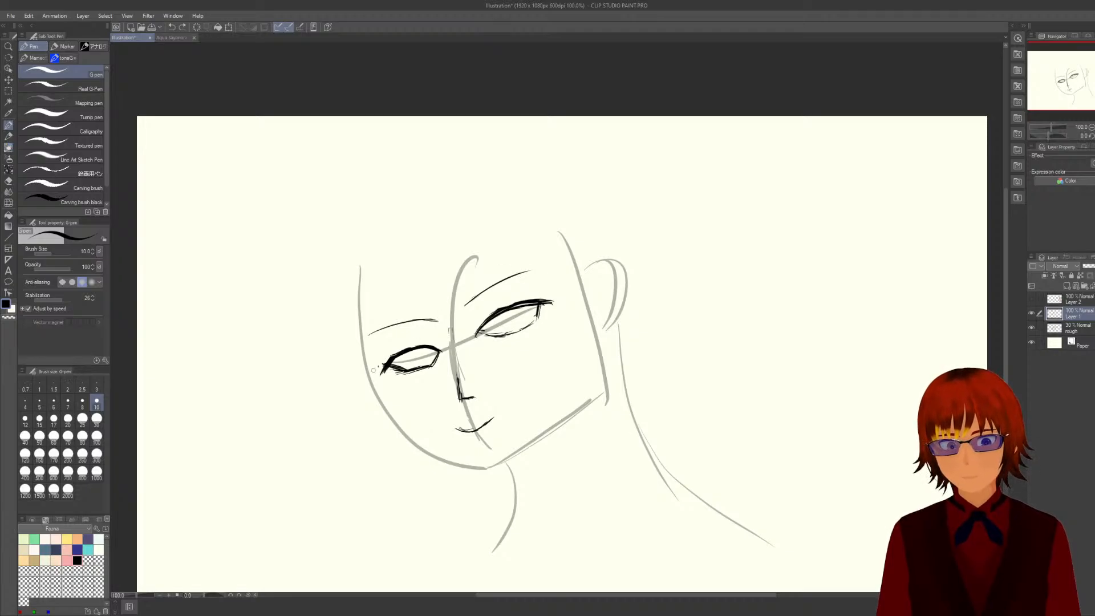
{"action": "mouse_move", "coordinate": [366, 370]}
{"action": "left_mouse_down"}
{"action": "mouse_move", "coordinate": [378, 394]}
{"action": "mouse_move", "coordinate": [456, 455]}
{"action": "mouse_move", "coordinate": [518, 475]}
{"action": "left_mouse_up"}
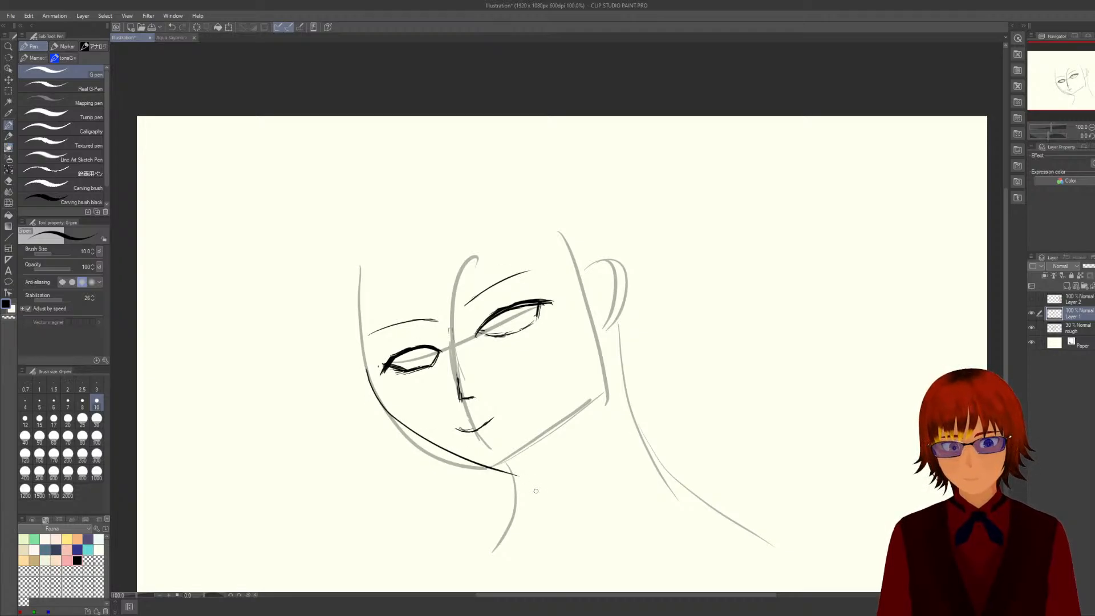
{"action": "key", "text": "ctrl+z"}
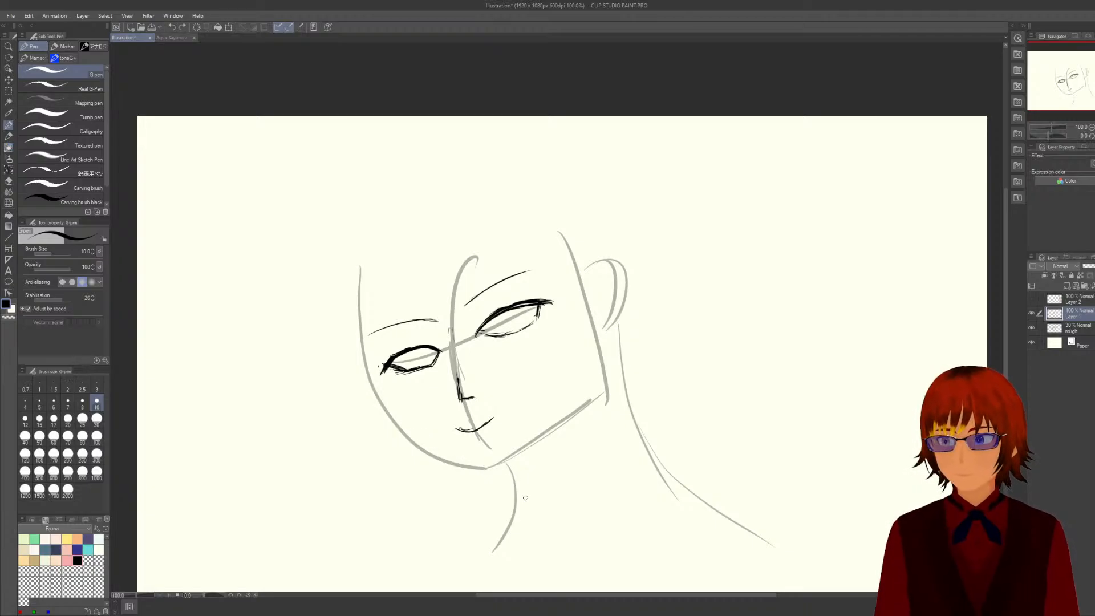
{"action": "mouse_move", "coordinate": [353, 337]}
{"action": "left_mouse_down"}
{"action": "mouse_move", "coordinate": [397, 410]}
{"action": "mouse_move", "coordinate": [491, 468]}
{"action": "left_mouse_up"}
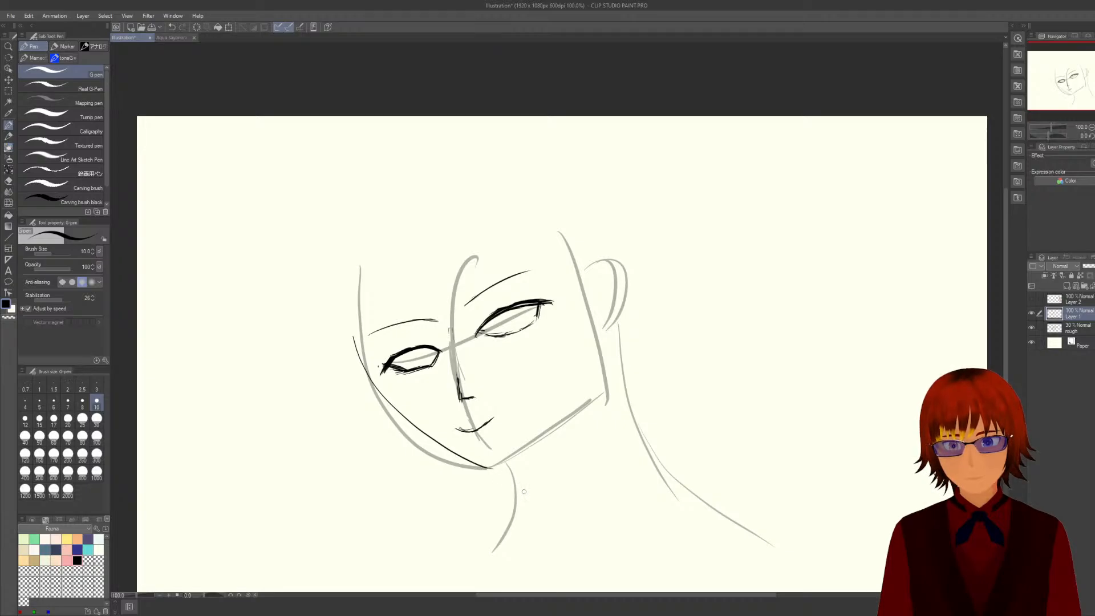
{"action": "key", "text": "ctrl+z"}
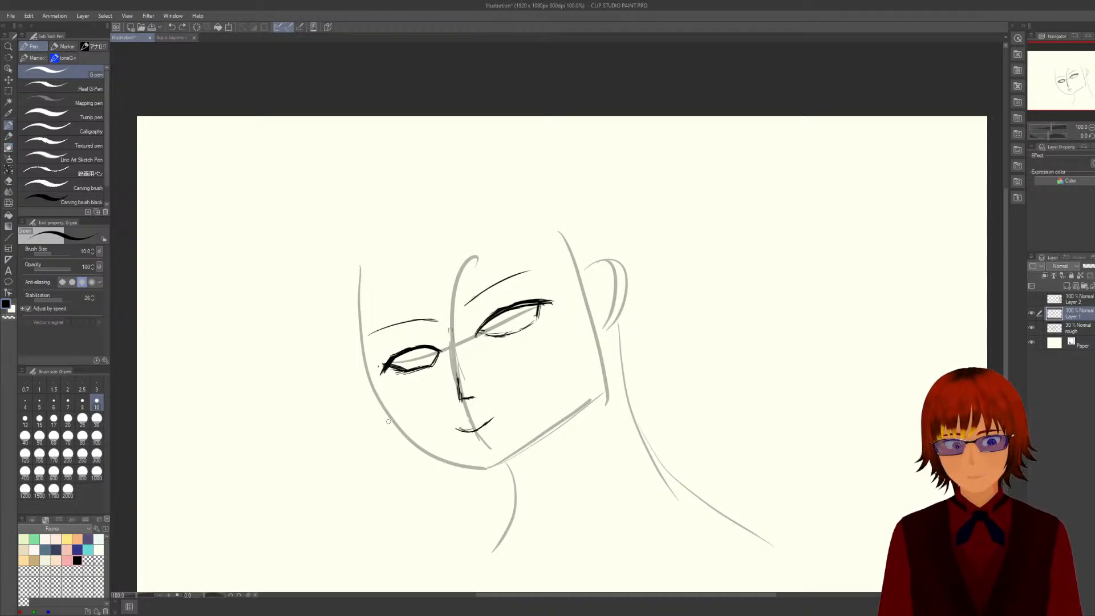
{"action": "mouse_move", "coordinate": [389, 421]}
{"action": "left_mouse_down"}
{"action": "mouse_move", "coordinate": [456, 460]}
{"action": "mouse_move", "coordinate": [493, 467]}
{"action": "left_mouse_up"}
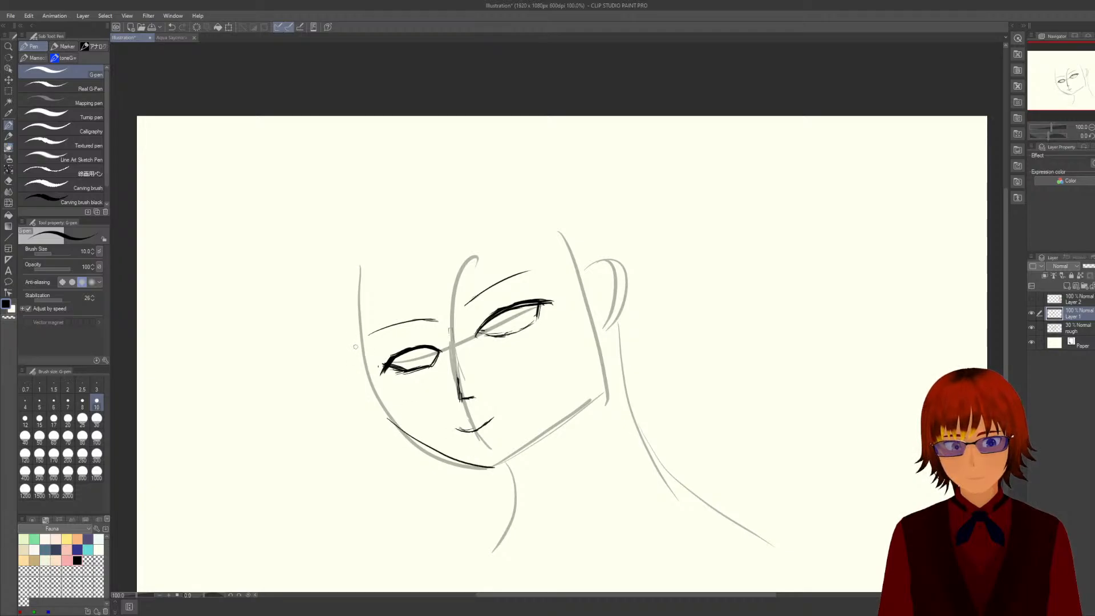
Draw the far cheek contour from beside the far eye down to the jaw curve, redoing strokes that miss the rough line.
{"action": "left_click_drag", "start_coordinate": [355, 346], "coordinate": [418, 450]}
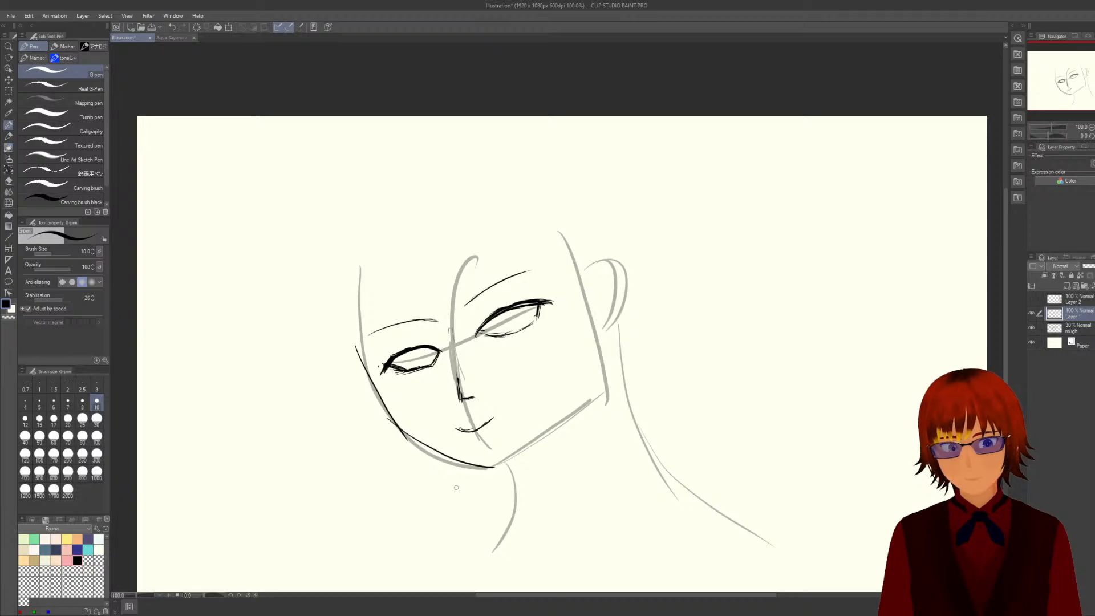
{"action": "key", "text": "ctrl+z"}
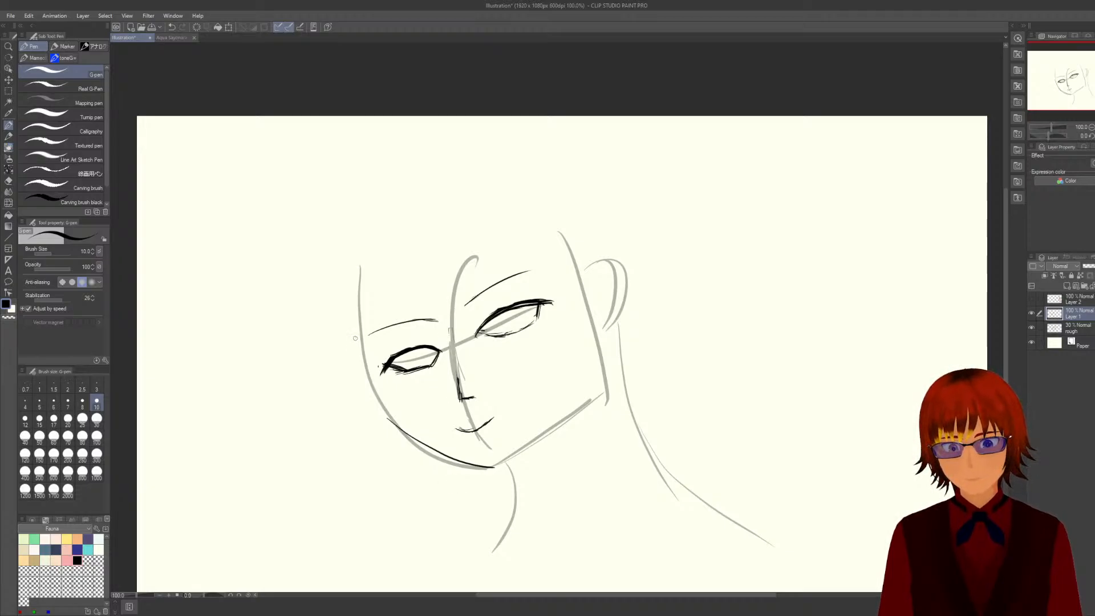
{"action": "left_click_drag", "start_coordinate": [353, 335], "coordinate": [377, 403]}
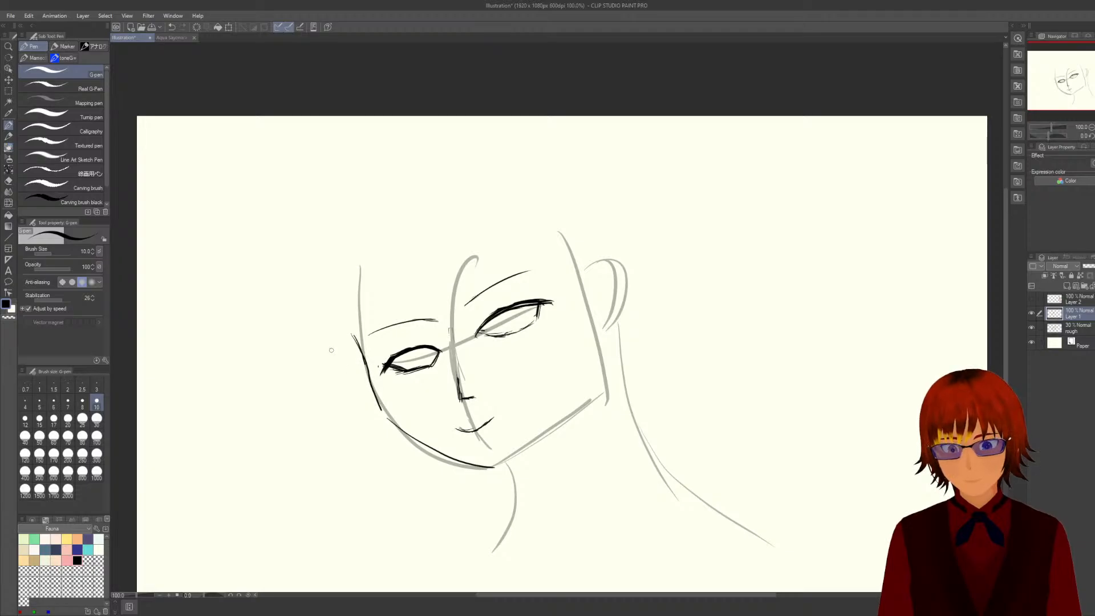
{"action": "key", "text": "ctrl+z"}
{"action": "key", "text": "ctrl+z"}
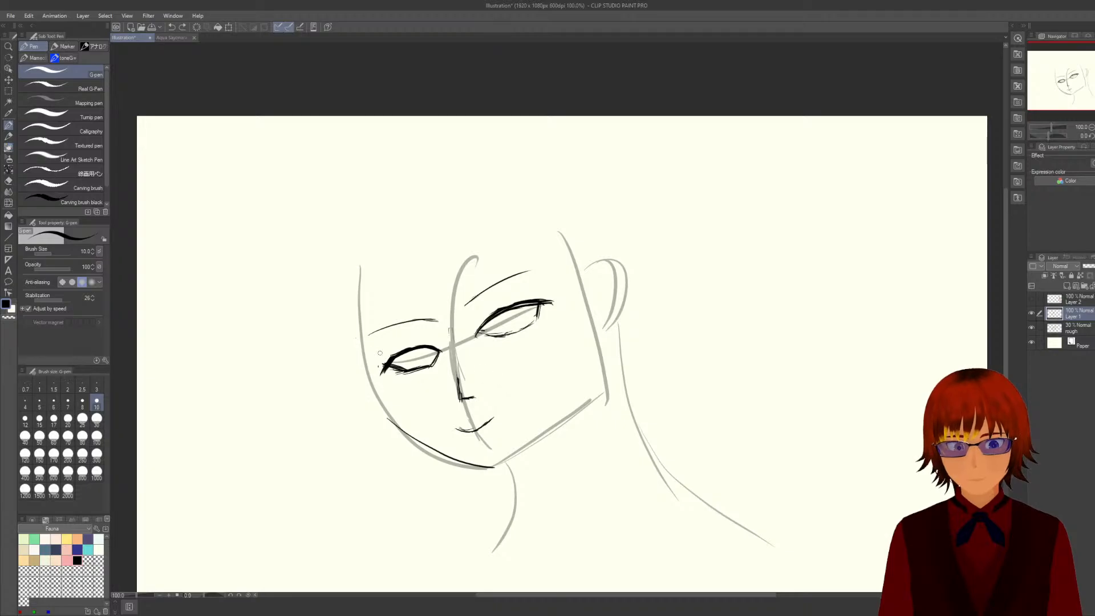
{"action": "left_click_drag", "start_coordinate": [354, 339], "coordinate": [393, 425]}
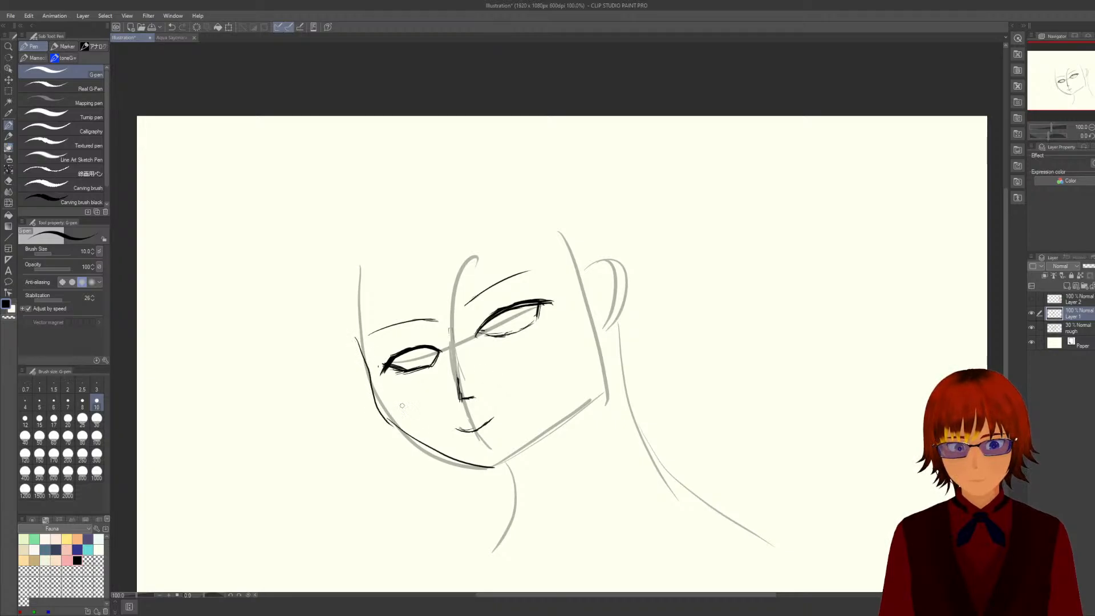
{"action": "left_click_drag", "start_coordinate": [350, 341], "coordinate": [384, 414]}
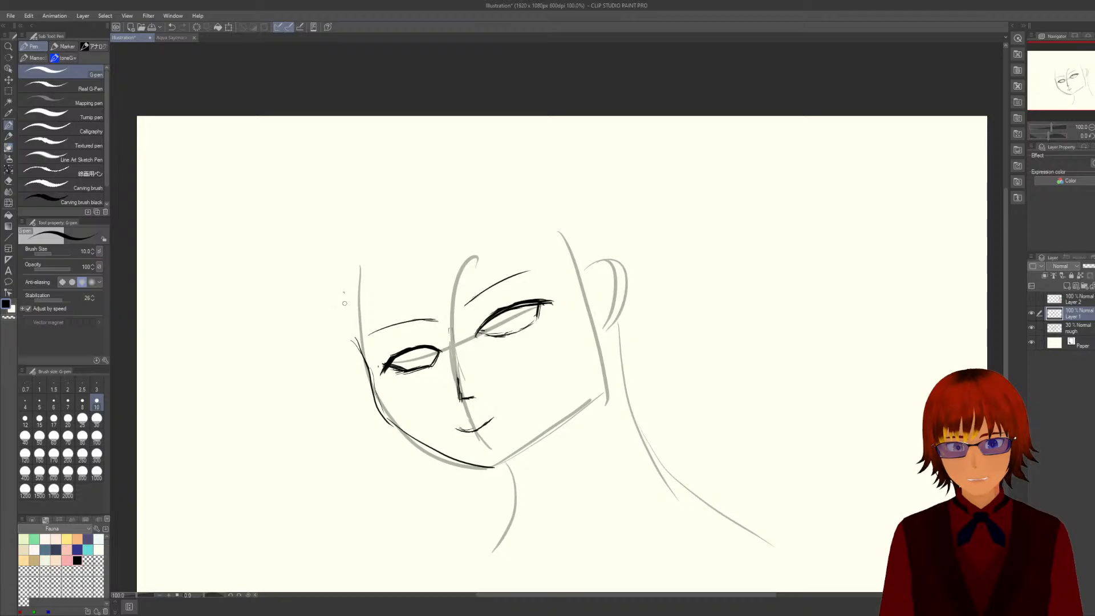
Extend the far side of the face up along the temple toward the forehead with several overlapping strokes.
{"action": "left_click_drag", "start_coordinate": [343, 291], "coordinate": [359, 339]}
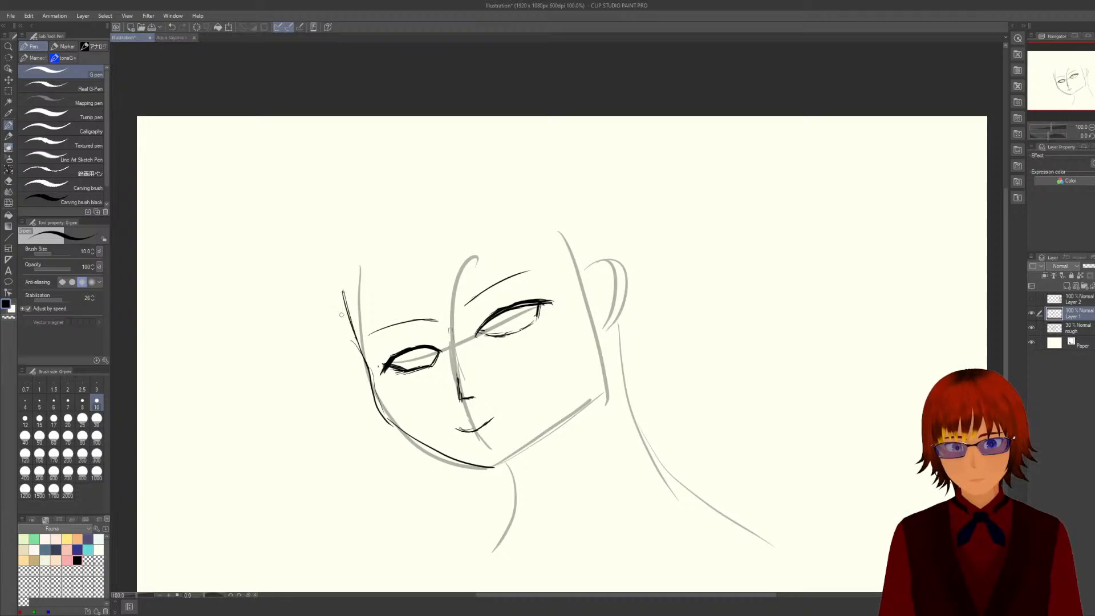
{"action": "left_click_drag", "start_coordinate": [340, 301], "coordinate": [367, 356]}
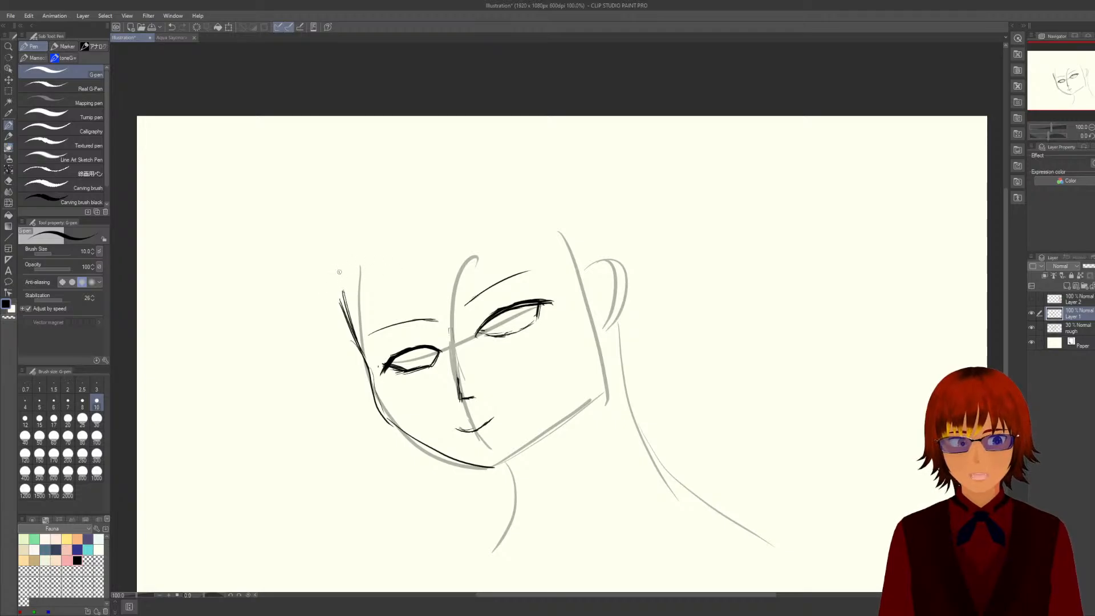
{"action": "mouse_move", "coordinate": [339, 270]}
{"action": "left_mouse_down"}
{"action": "mouse_move", "coordinate": [366, 351]}
{"action": "mouse_move", "coordinate": [360, 344]}
{"action": "left_mouse_up"}
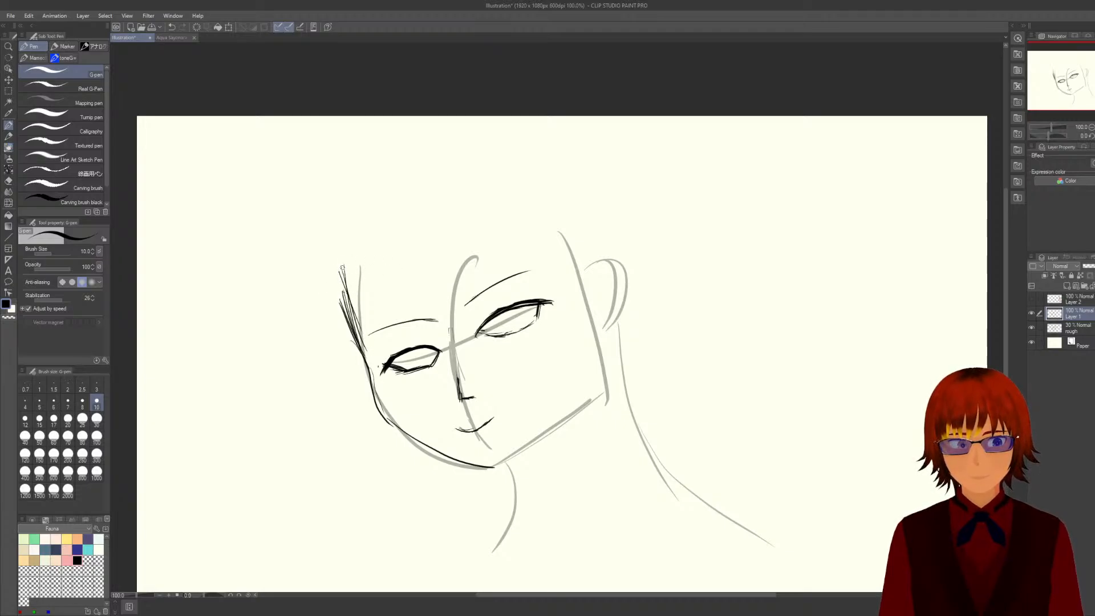
{"action": "left_click_drag", "start_coordinate": [340, 264], "coordinate": [355, 336]}
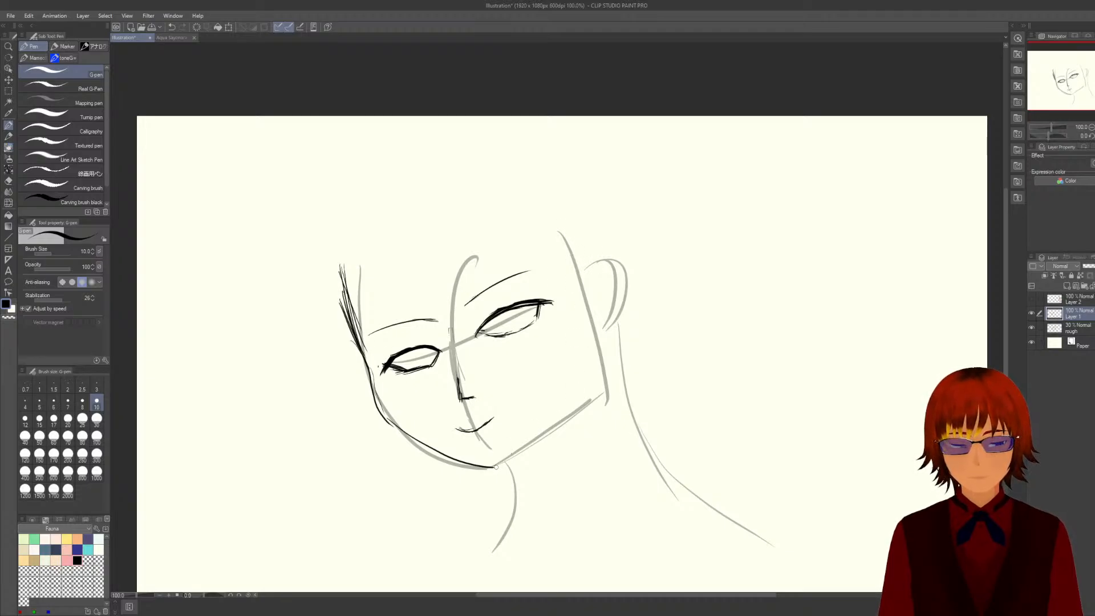
Draw the near jawline curving from the chin toward the ear, and build up the near face edge to the temple with overlapping strokes.
{"action": "left_click_drag", "start_coordinate": [495, 466], "coordinate": [519, 447]}
{"action": "left_click_drag", "start_coordinate": [580, 371], "coordinate": [590, 329]}
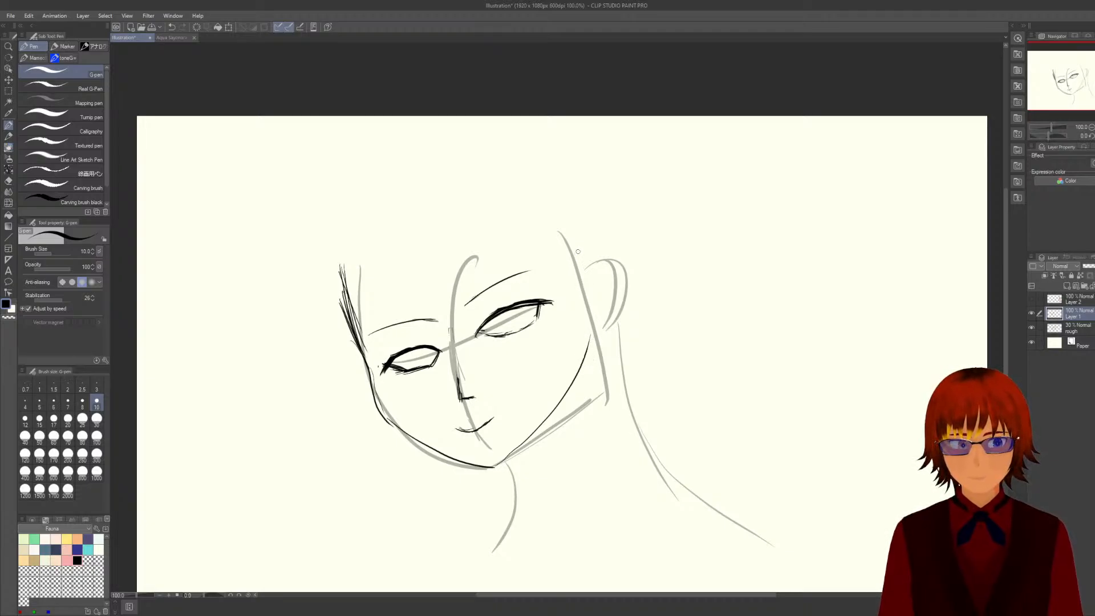
{"action": "left_click_drag", "start_coordinate": [579, 248], "coordinate": [587, 324]}
{"action": "left_click_drag", "start_coordinate": [581, 266], "coordinate": [591, 354]}
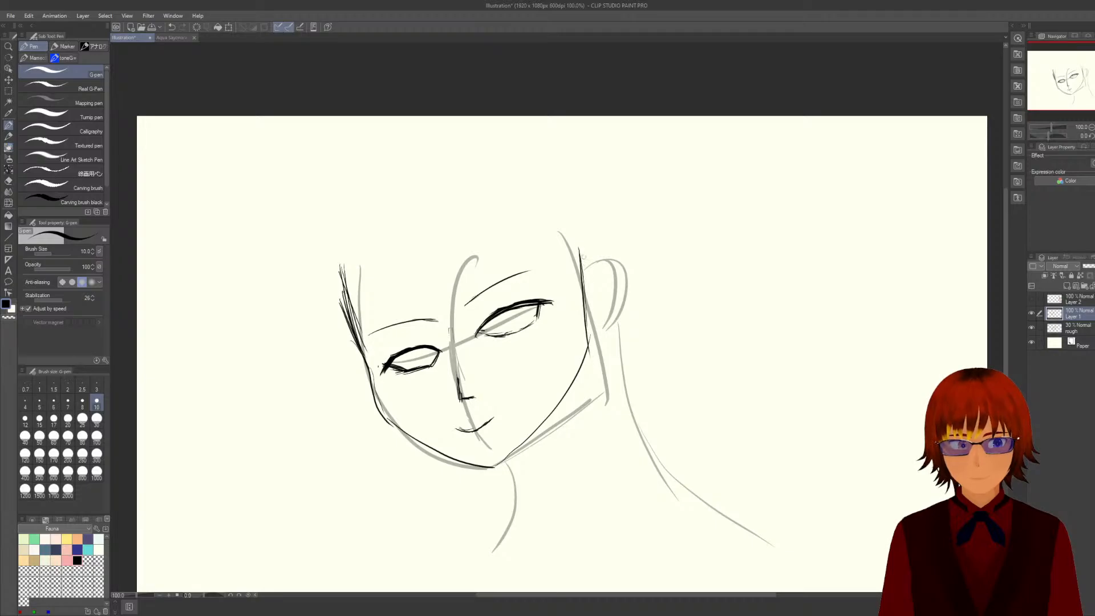
{"action": "left_click_drag", "start_coordinate": [579, 249], "coordinate": [590, 355]}
{"action": "left_click_drag", "start_coordinate": [584, 275], "coordinate": [590, 357]}
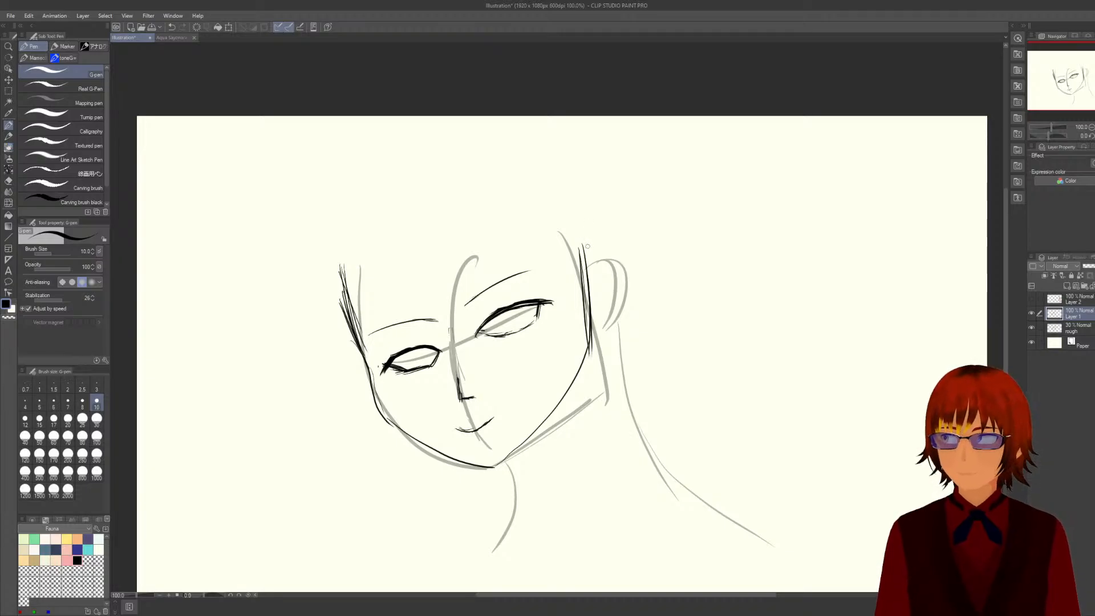
{"action": "left_click_drag", "start_coordinate": [573, 225], "coordinate": [591, 278]}
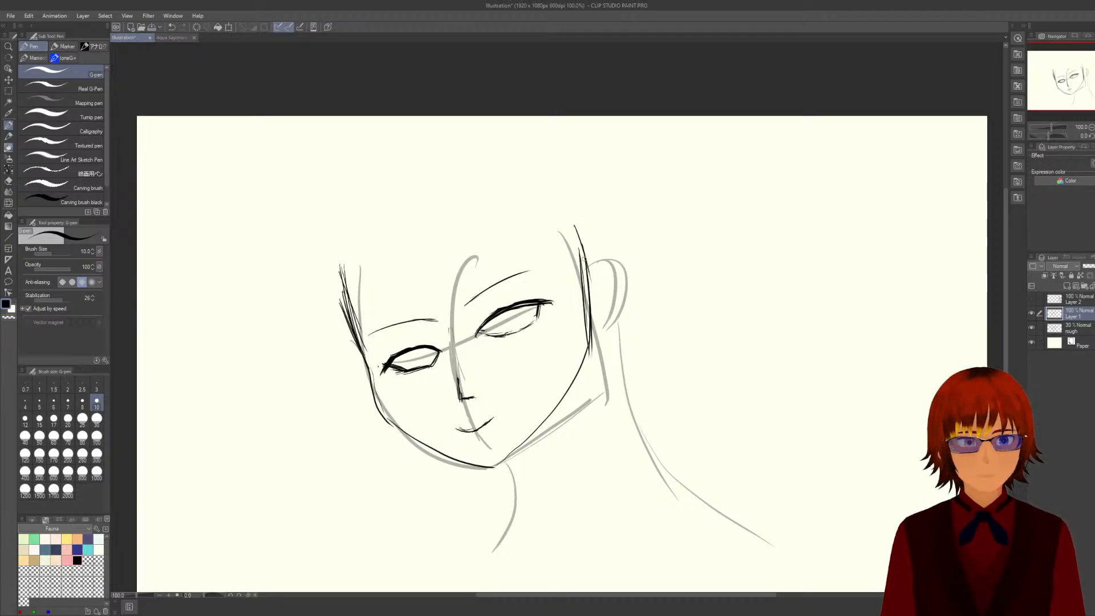
{"action": "left_click_drag", "start_coordinate": [576, 225], "coordinate": [591, 302]}
{"action": "left_click_drag", "start_coordinate": [586, 255], "coordinate": [593, 324]}
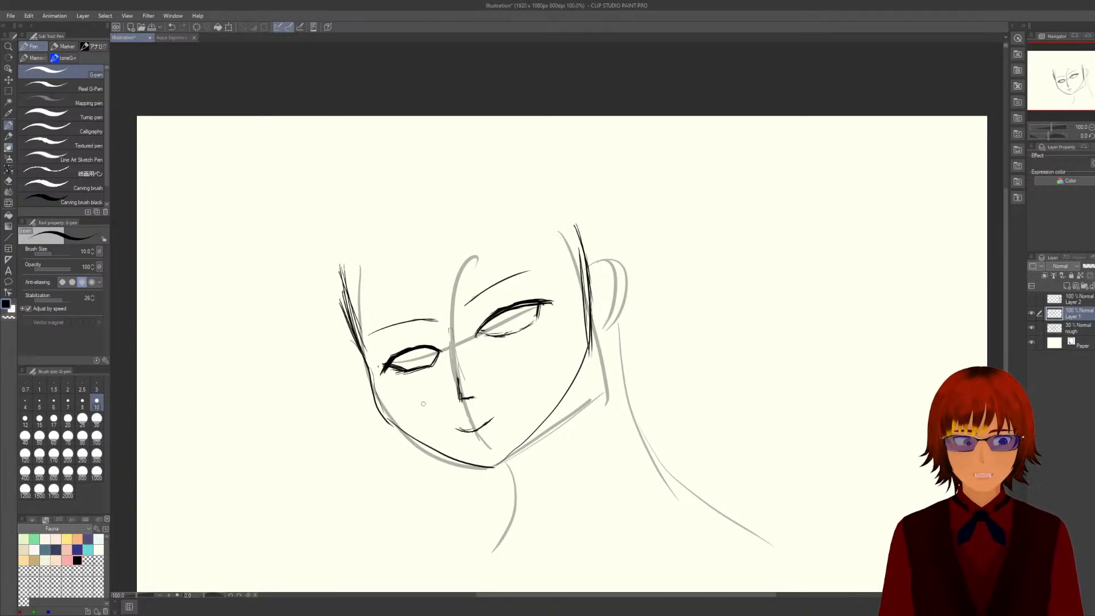
Thin out the overlapping strokes along the far temple and the near side of the face with the Hard eraser.
{"action": "key", "text": "e"}
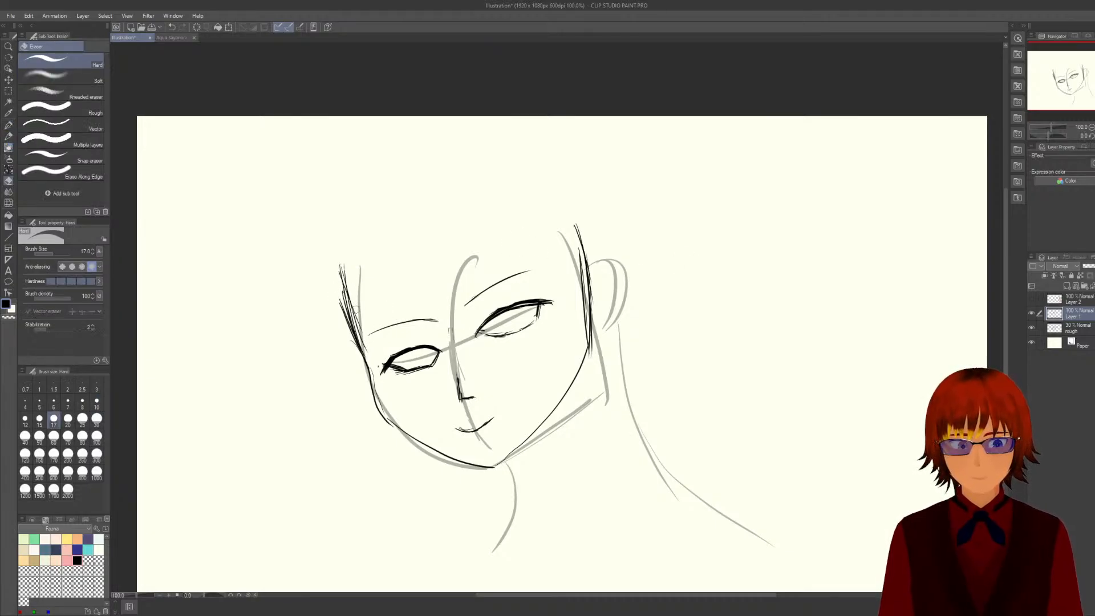
{"action": "left_click_drag", "start_coordinate": [350, 296], "coordinate": [369, 349]}
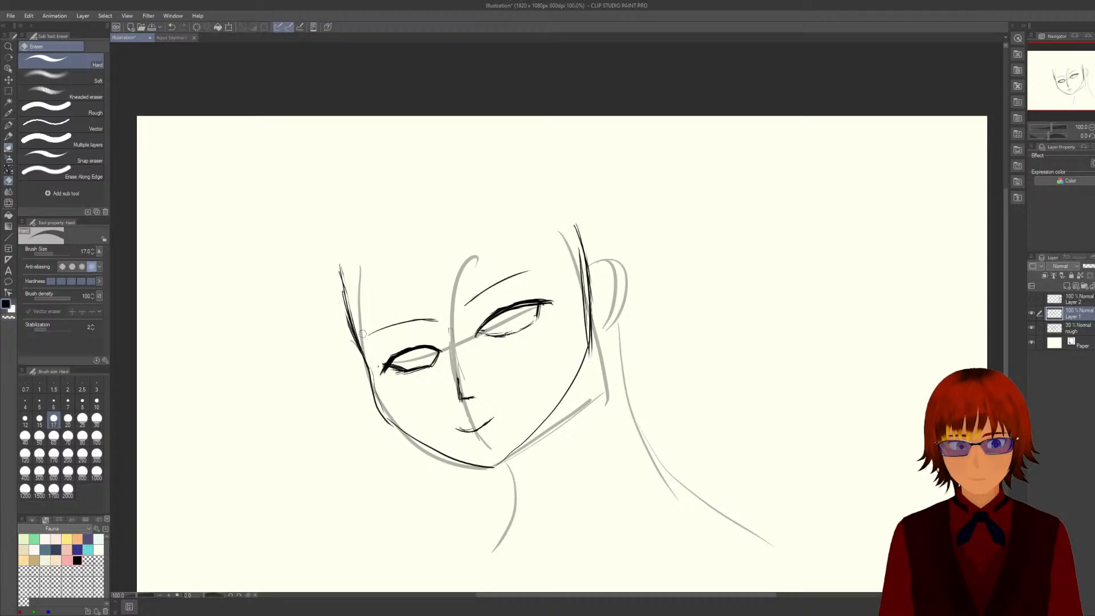
{"action": "left_click_drag", "start_coordinate": [342, 264], "coordinate": [367, 352]}
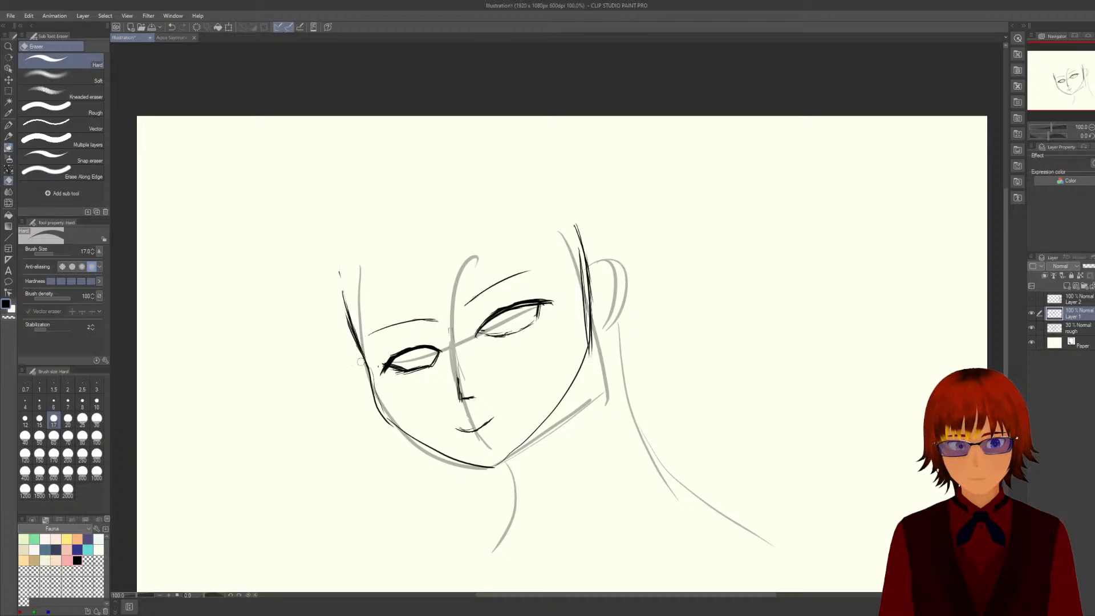
{"action": "left_click_drag", "start_coordinate": [578, 254], "coordinate": [584, 316]}
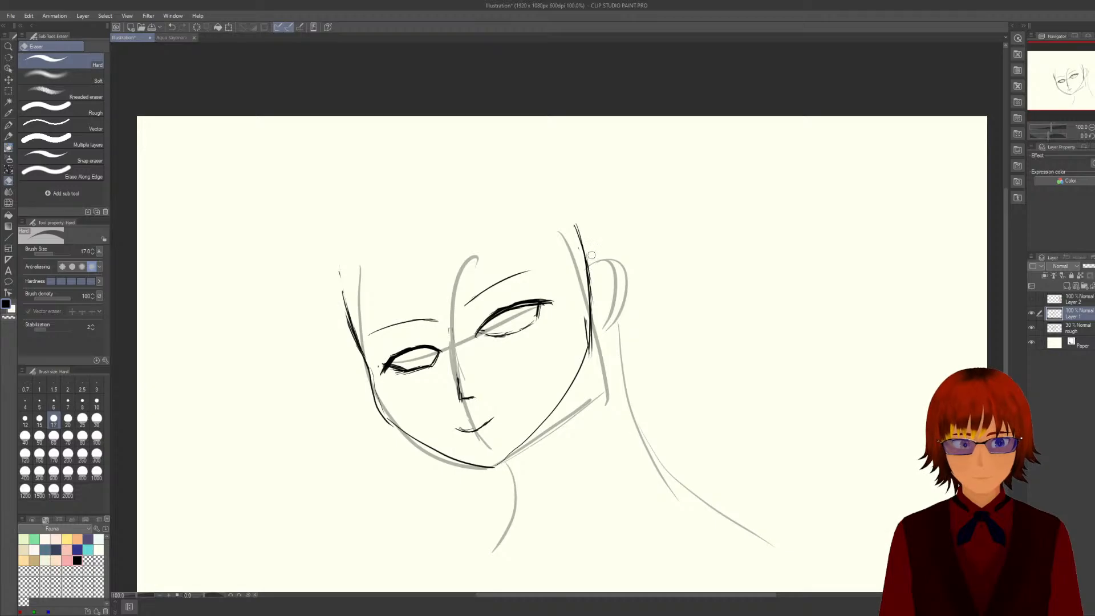
Erase the near side of the face above the jaw and redraw it slightly further in with overlapping G-pen strokes.
{"action": "mouse_move", "coordinate": [584, 246]}
{"action": "left_mouse_down"}
{"action": "mouse_move", "coordinate": [592, 364]}
{"action": "mouse_move", "coordinate": [585, 257]}
{"action": "left_mouse_up"}
{"action": "mouse_move", "coordinate": [578, 220]}
{"action": "left_mouse_down"}
{"action": "mouse_move", "coordinate": [579, 266]}
{"action": "mouse_move", "coordinate": [568, 244]}
{"action": "mouse_move", "coordinate": [573, 290]}
{"action": "left_mouse_up"}
{"action": "key", "text": "p"}
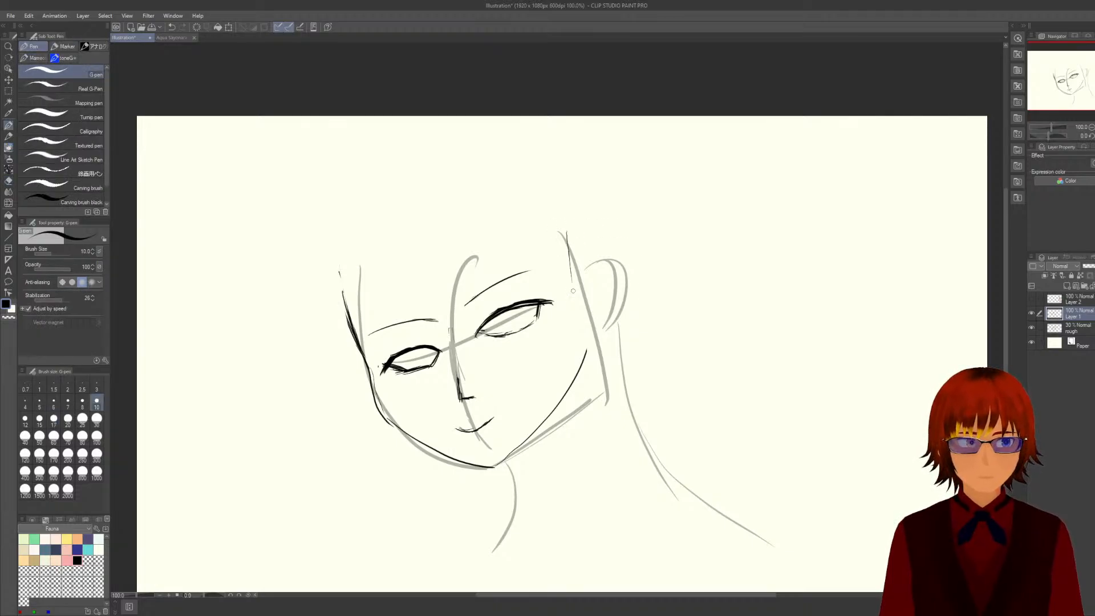
{"action": "left_click_drag", "start_coordinate": [568, 229], "coordinate": [585, 350]}
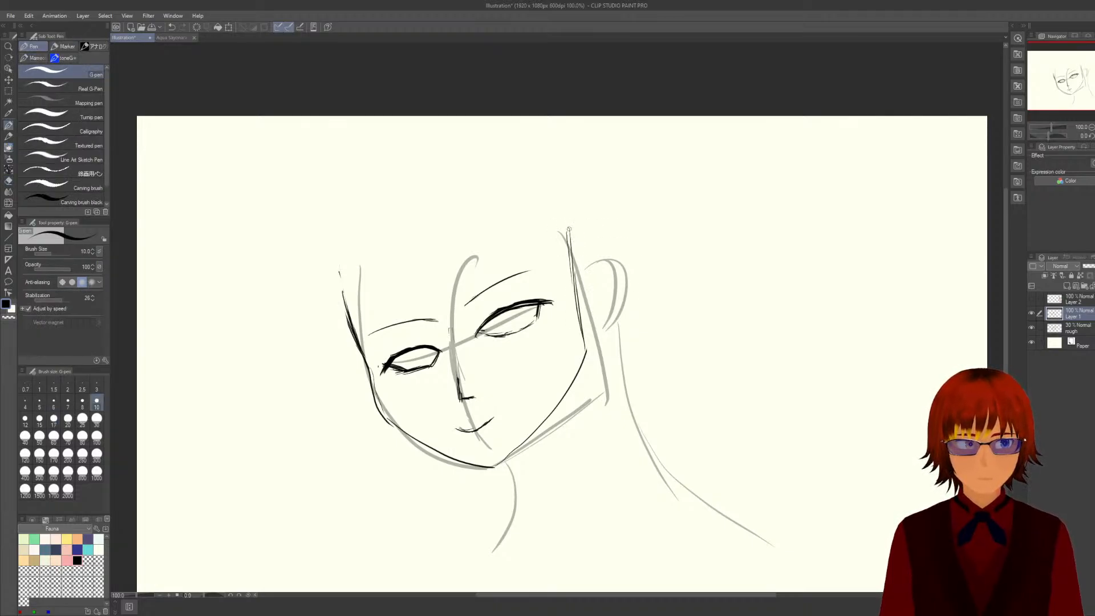
{"action": "left_click_drag", "start_coordinate": [569, 230], "coordinate": [585, 341]}
{"action": "left_click_drag", "start_coordinate": [577, 289], "coordinate": [585, 354]}
{"action": "left_click_drag", "start_coordinate": [569, 235], "coordinate": [585, 341]}
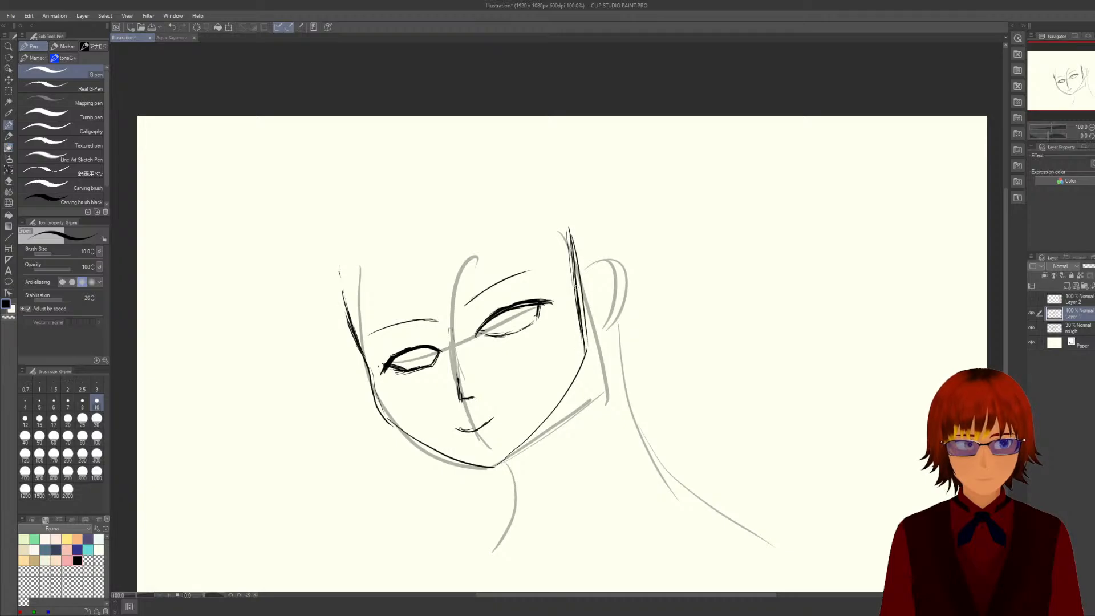
{"action": "left_click_drag", "start_coordinate": [575, 282], "coordinate": [588, 362]}
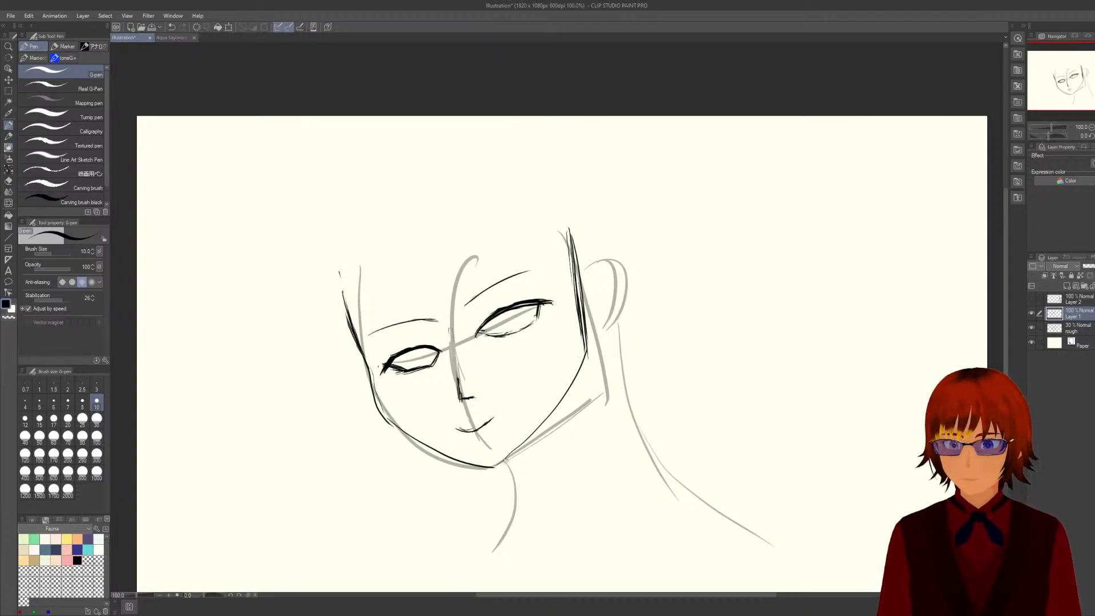
{"action": "left_click_drag", "start_coordinate": [519, 442], "coordinate": [541, 483]}
{"action": "left_click_drag", "start_coordinate": [544, 422], "coordinate": [569, 495]}
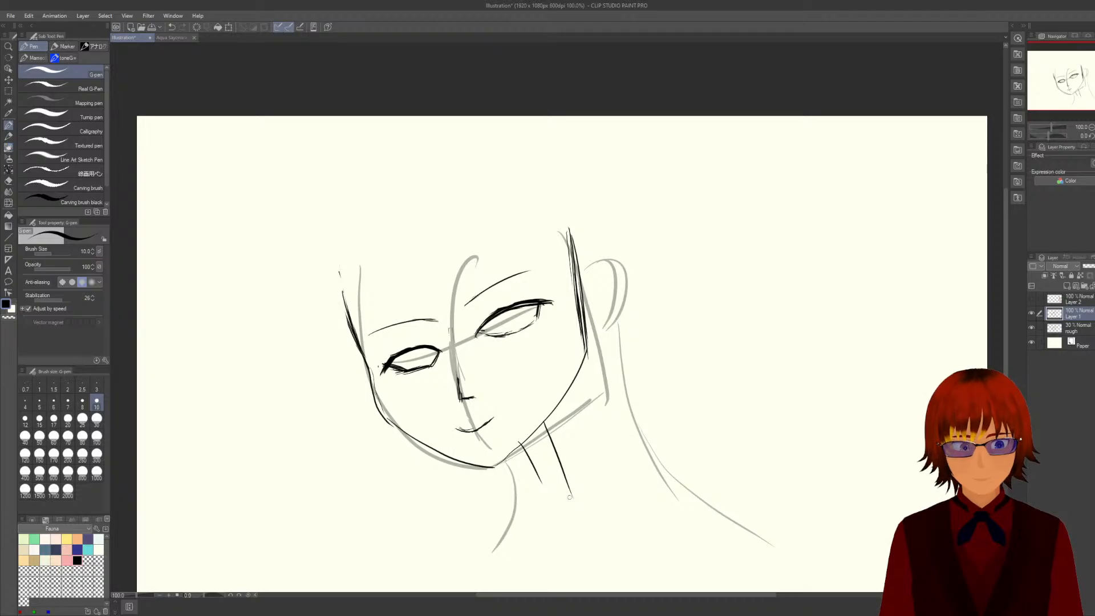
{"action": "key", "text": "ctrl+z"}
{"action": "key", "text": "ctrl+z"}
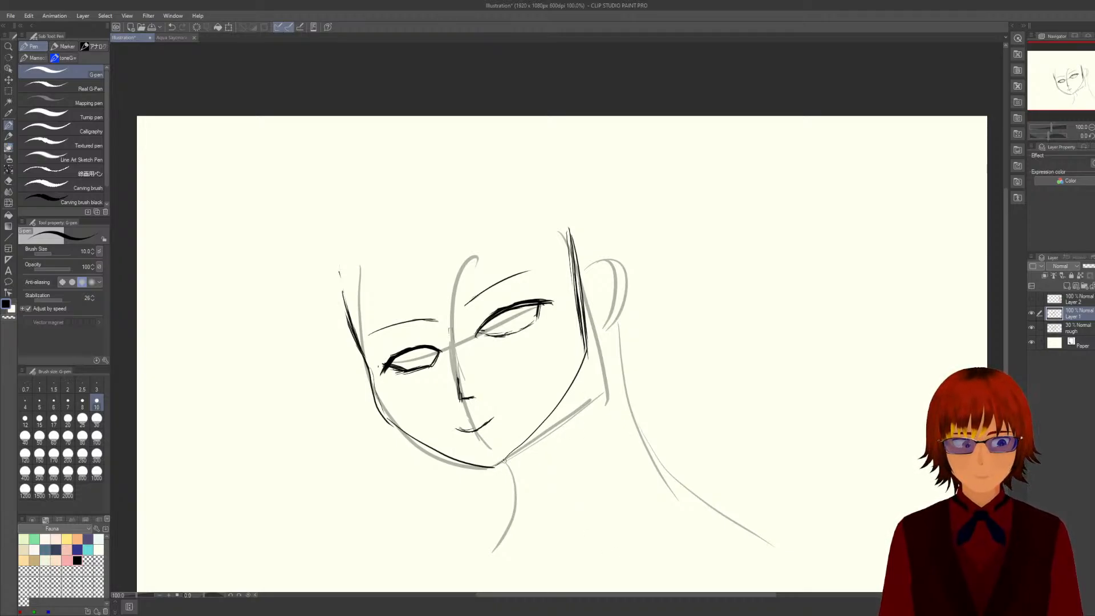
Draw the front and back lines of the neck over the rough, joined by a slanted line across its base.
{"action": "left_click_drag", "start_coordinate": [504, 459], "coordinate": [518, 490]}
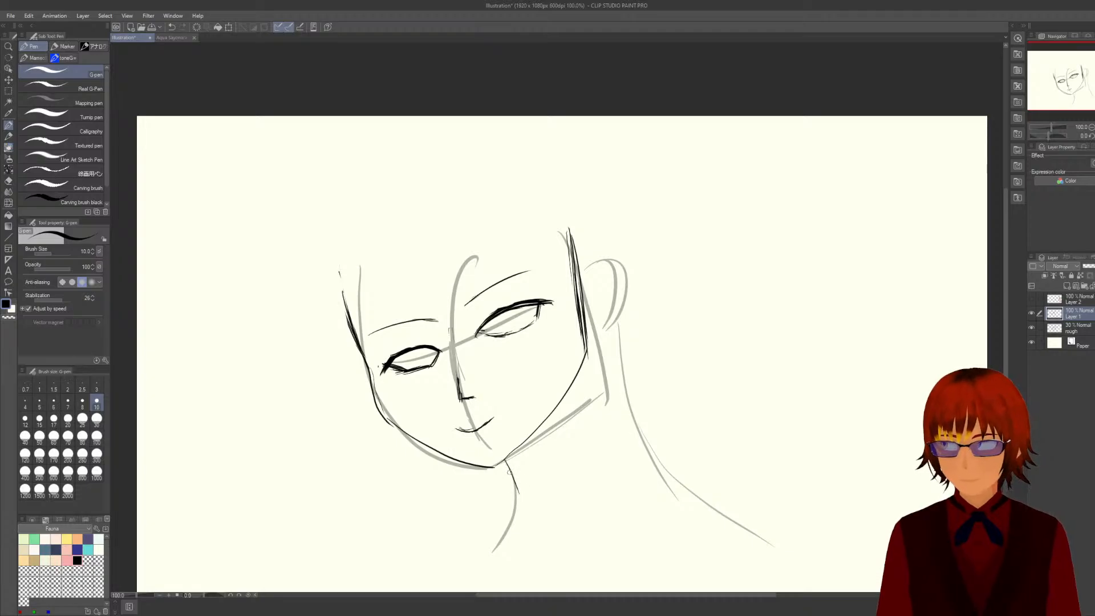
{"action": "left_click_drag", "start_coordinate": [504, 458], "coordinate": [520, 521]}
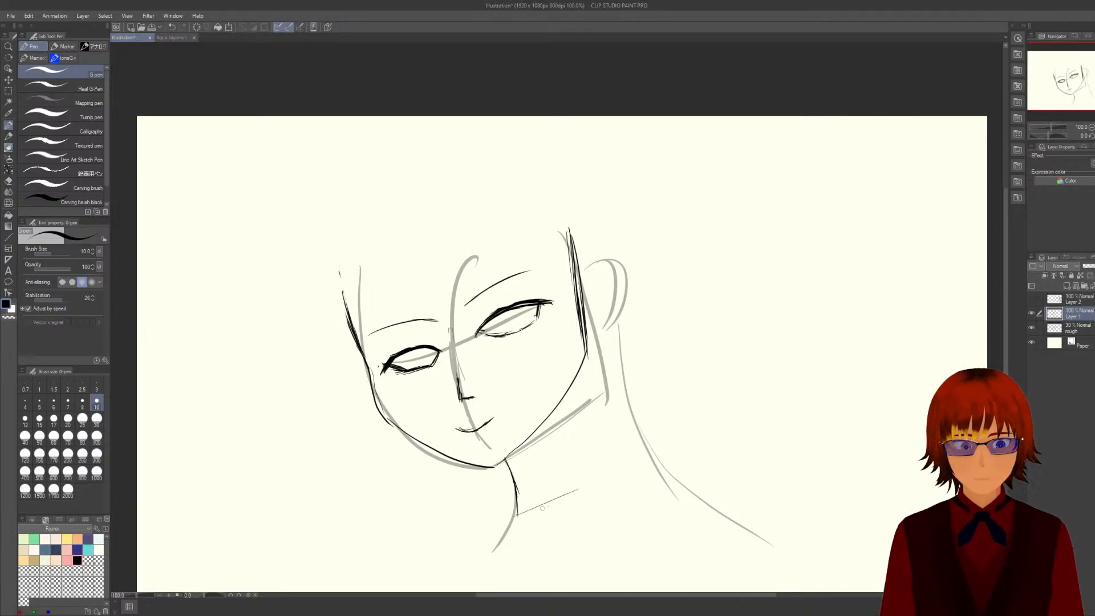
{"action": "left_click_drag", "start_coordinate": [516, 513], "coordinate": [651, 454]}
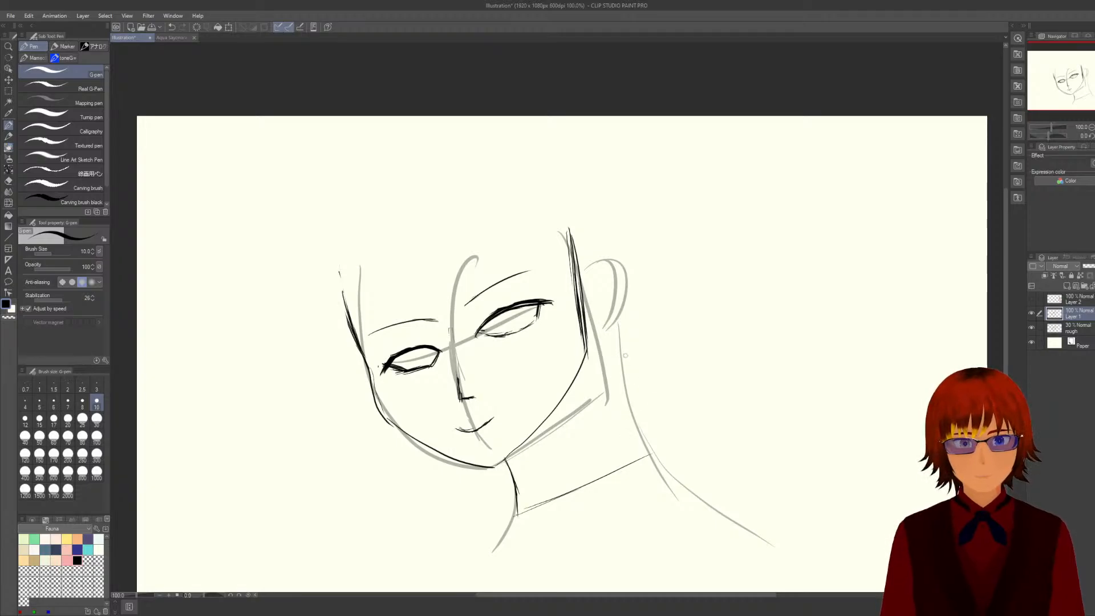
{"action": "left_click_drag", "start_coordinate": [618, 334], "coordinate": [651, 448]}
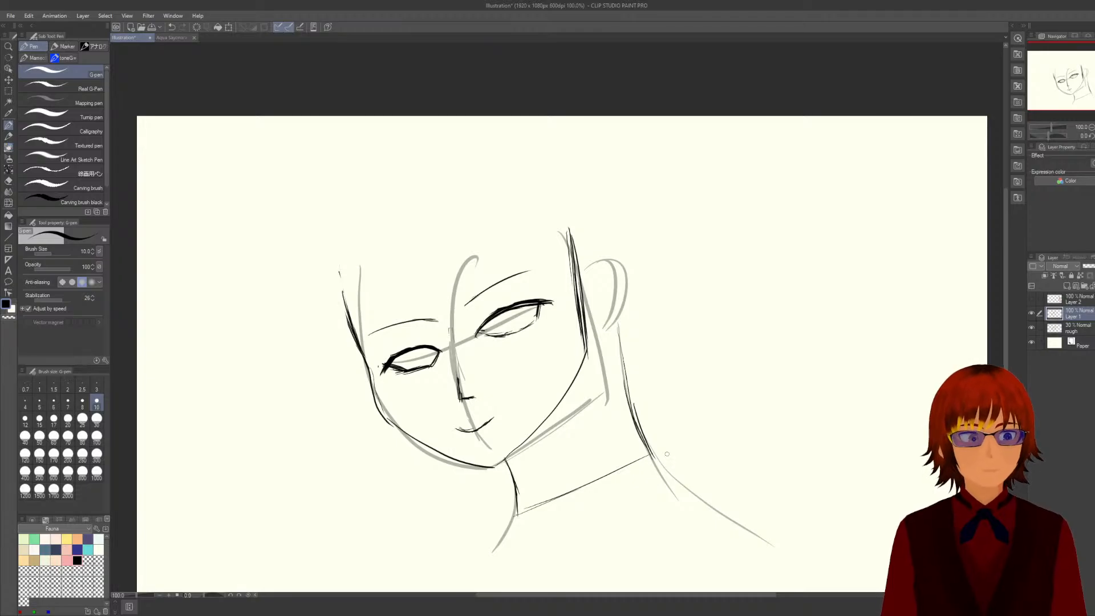
Extend the far temple line up toward the forehead with short overlapping strokes.
{"action": "scroll", "coordinate": [659, 498], "scroll_direction": "down", "scroll_amount": 1}
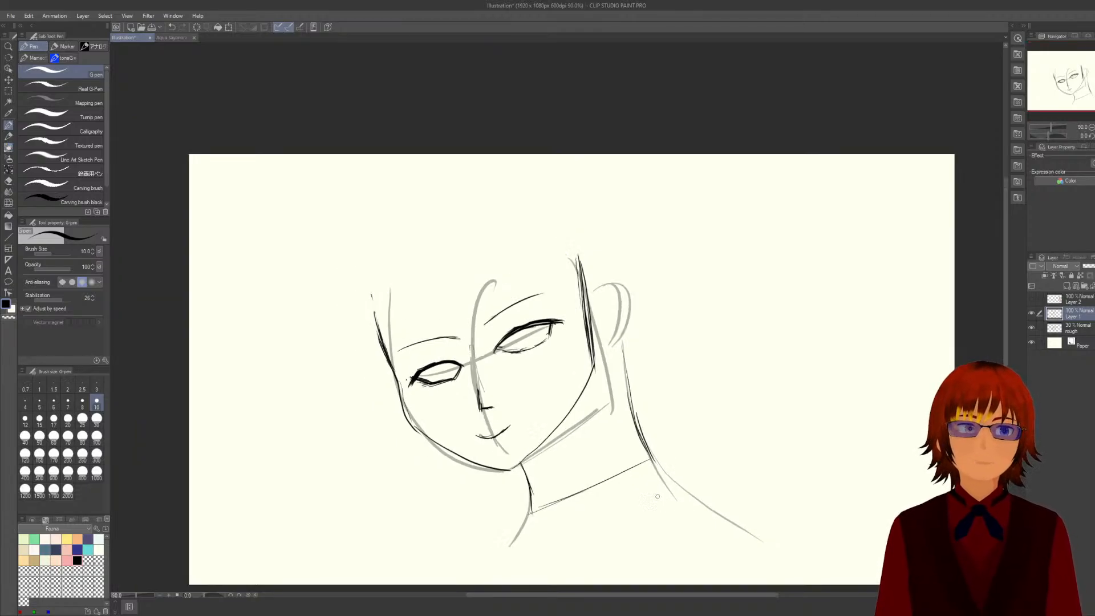
{"action": "scroll", "coordinate": [633, 474], "scroll_direction": "up", "scroll_amount": 1}
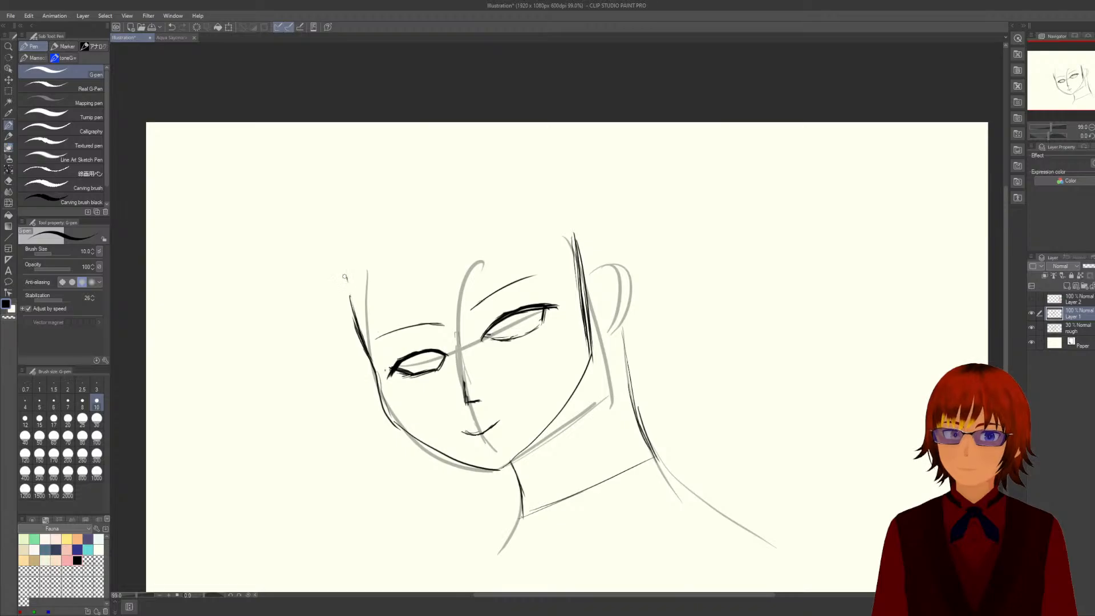
{"action": "left_click_drag", "start_coordinate": [344, 276], "coordinate": [351, 311]}
{"action": "left_click_drag", "start_coordinate": [346, 270], "coordinate": [355, 322]}
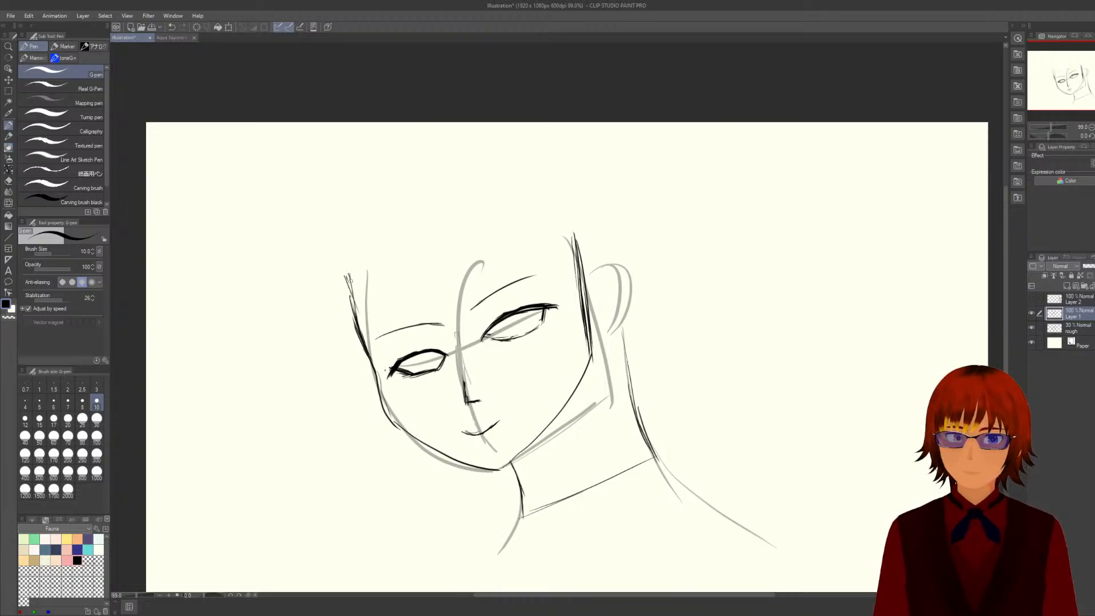
{"action": "left_click_drag", "start_coordinate": [348, 279], "coordinate": [353, 316]}
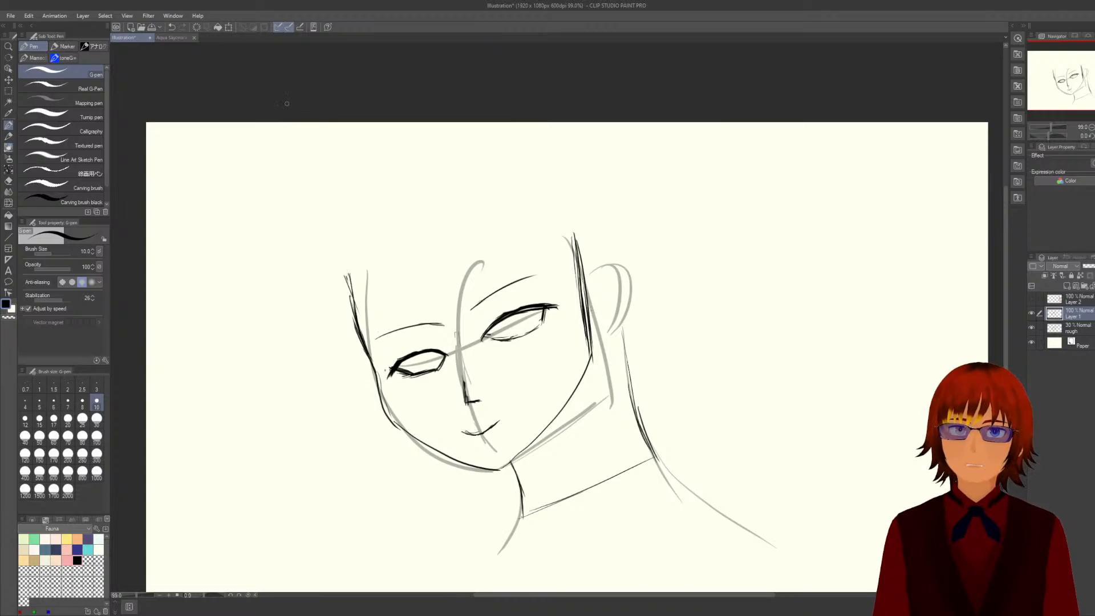
Check the face in the other open illustration, and move the mouth slightly up toward the nose using a rectangular selection.
{"action": "left_click", "coordinate": [163, 38]}
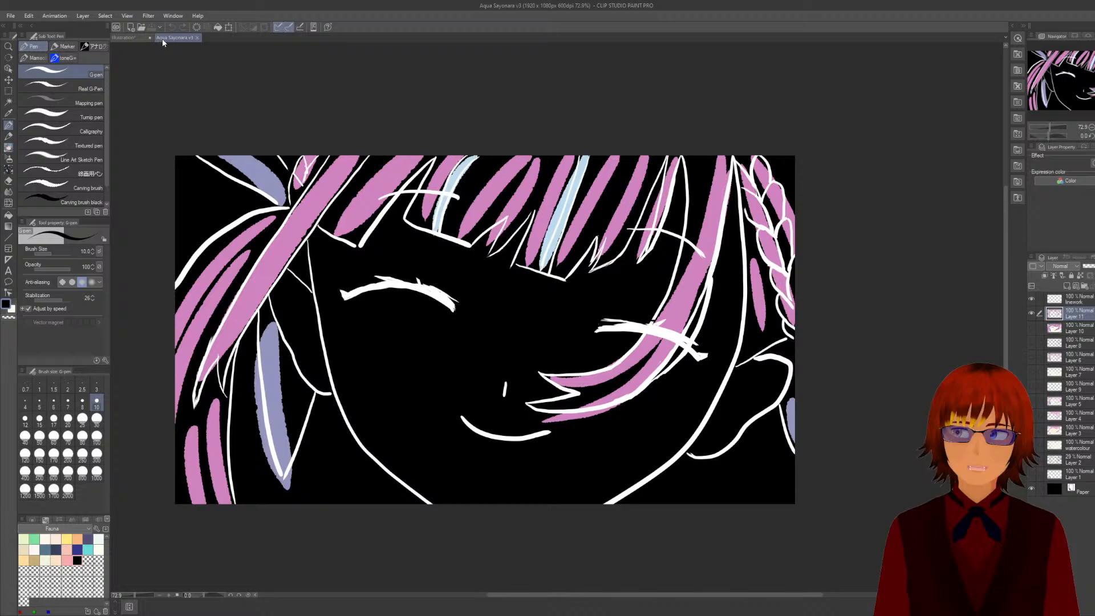
{"action": "left_click", "coordinate": [129, 38]}
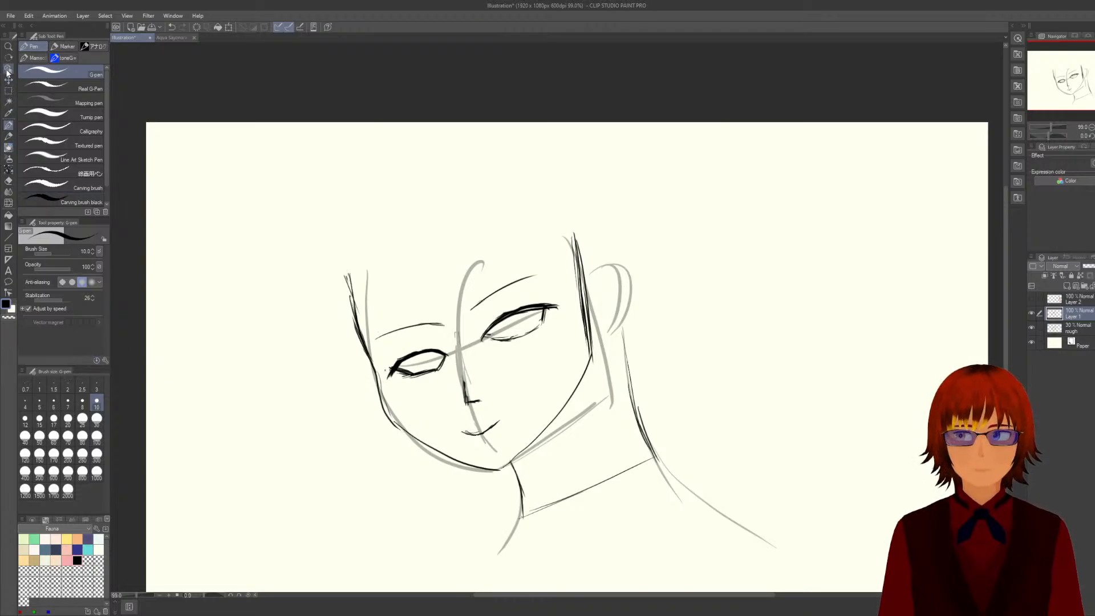
{"action": "left_click", "coordinate": [9, 90]}
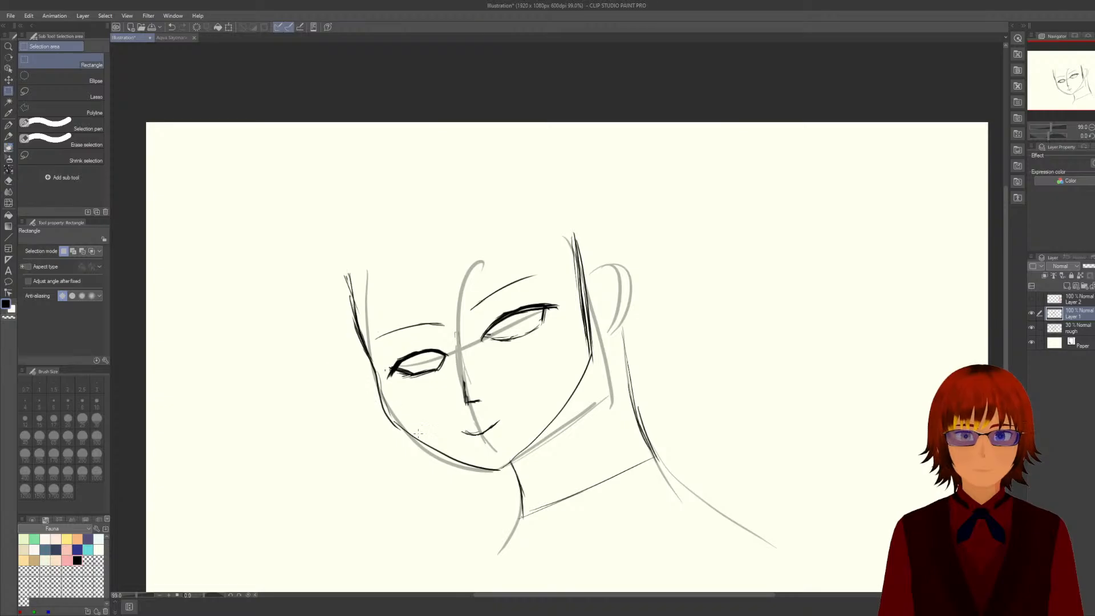
{"action": "left_click_drag", "start_coordinate": [450, 414], "coordinate": [507, 445]}
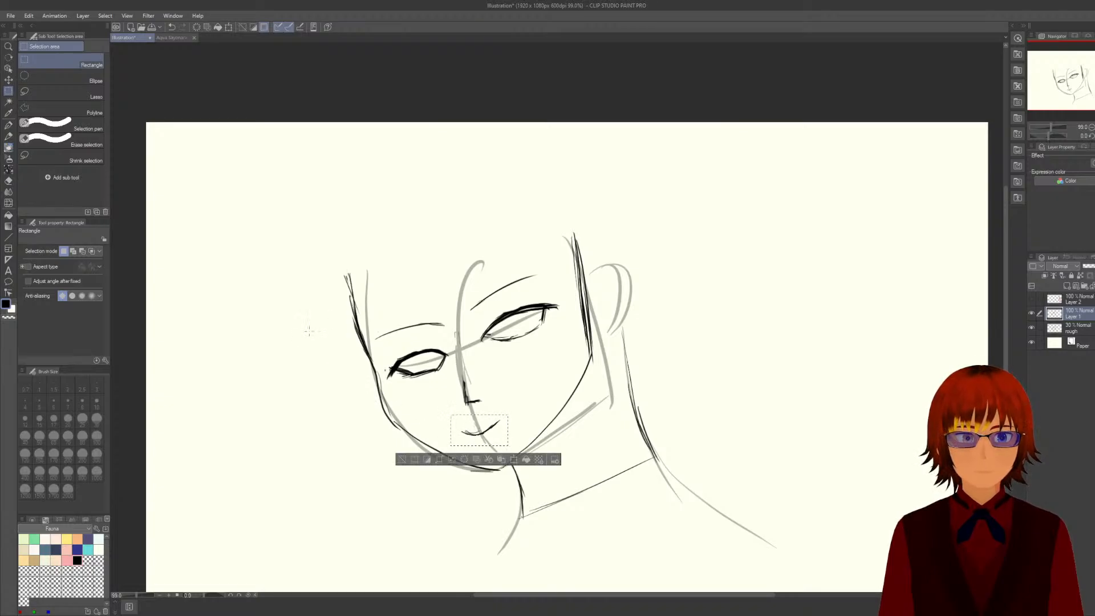
{"action": "left_click", "coordinate": [9, 79]}
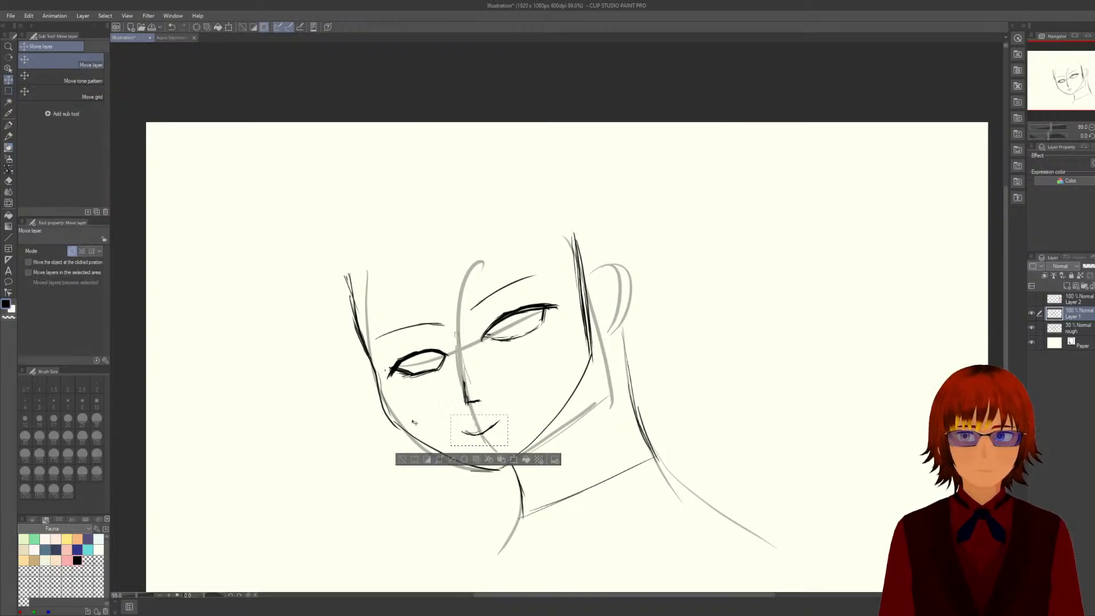
{"action": "left_click_drag", "start_coordinate": [466, 437], "coordinate": [481, 429]}
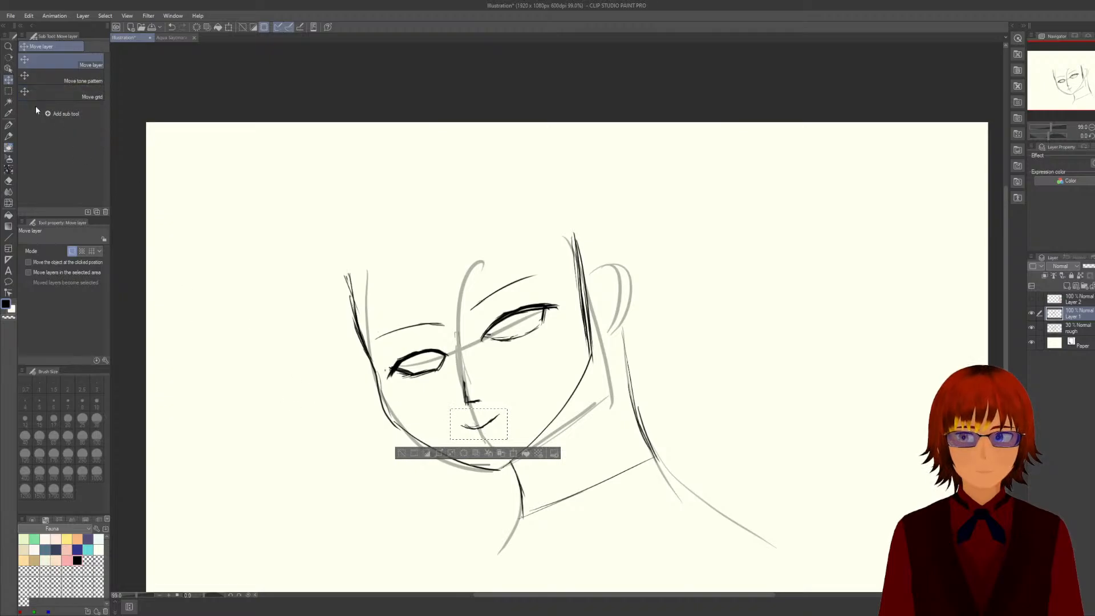
{"action": "left_click", "coordinate": [401, 452]}
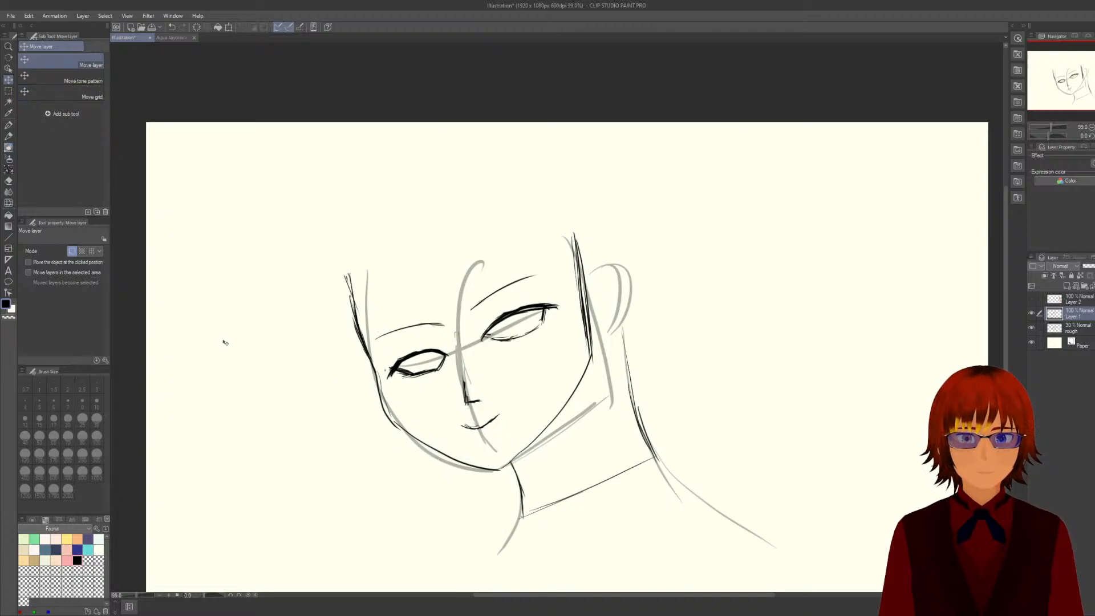
Reinforce the lower jawline with G-pen strokes from the far cheek around the chin and up the near jaw.
{"action": "left_click", "coordinate": [9, 126]}
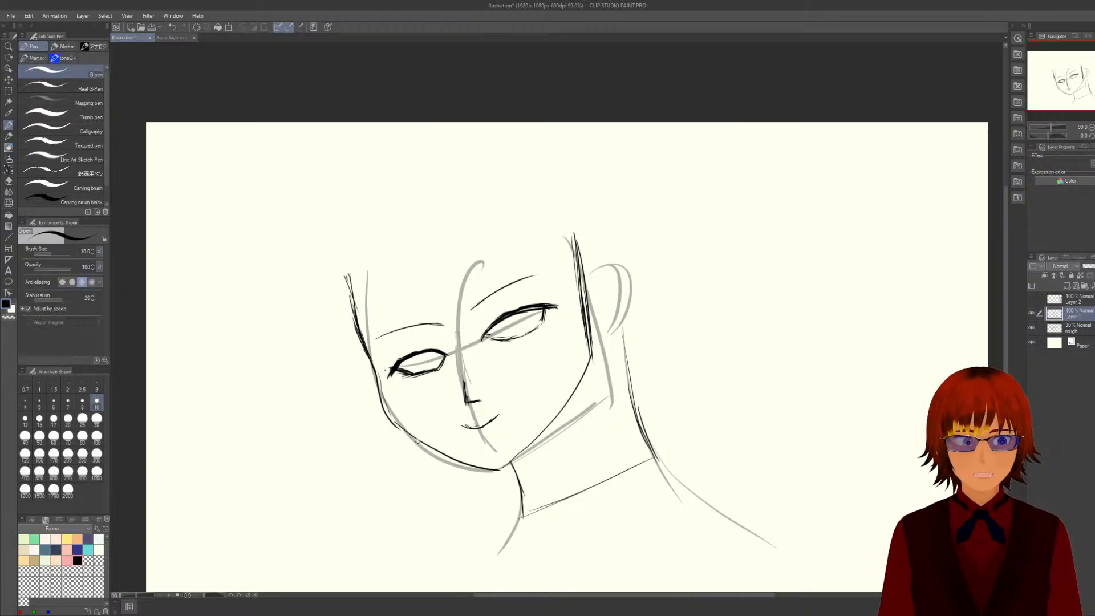
{"action": "mouse_move", "coordinate": [407, 433]}
{"action": "left_mouse_down"}
{"action": "mouse_move", "coordinate": [456, 465]}
{"action": "mouse_move", "coordinate": [505, 472]}
{"action": "left_mouse_up"}
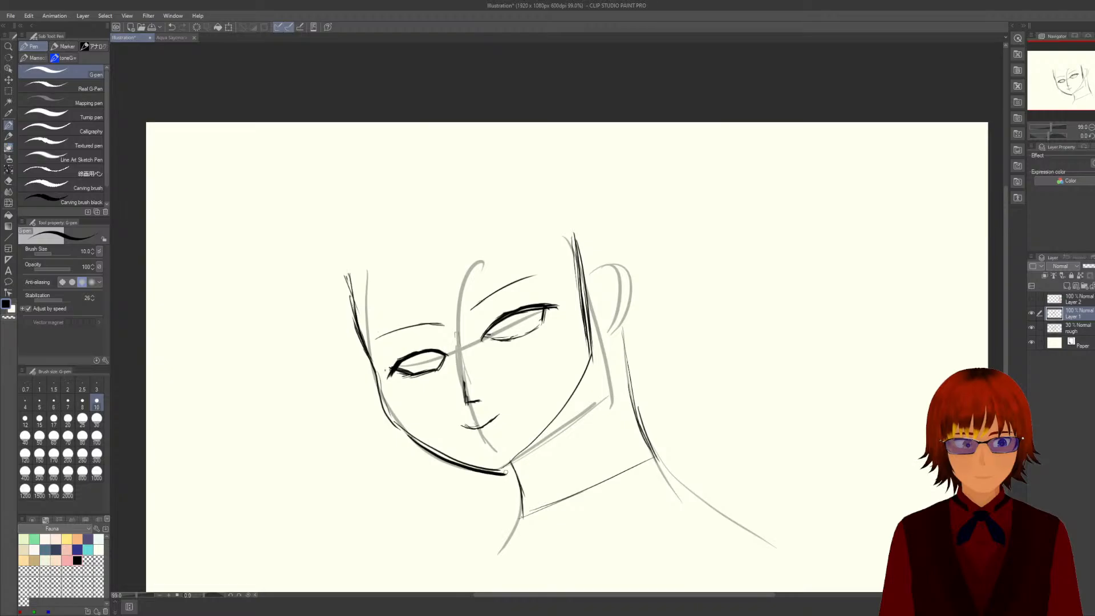
{"action": "left_click_drag", "start_coordinate": [426, 442], "coordinate": [507, 471]}
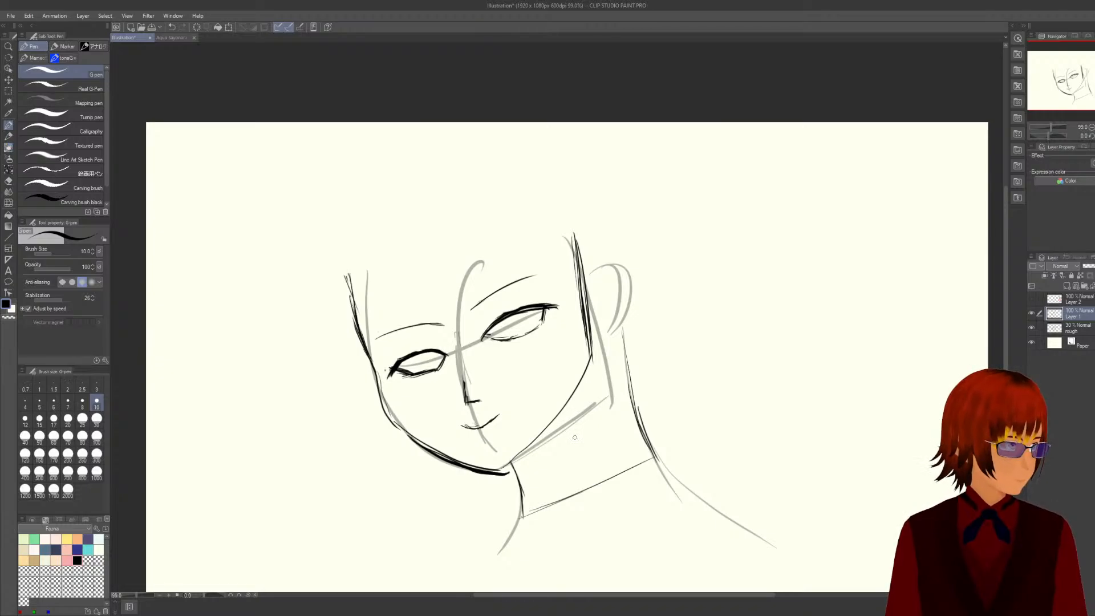
{"action": "left_click_drag", "start_coordinate": [509, 459], "coordinate": [536, 437]}
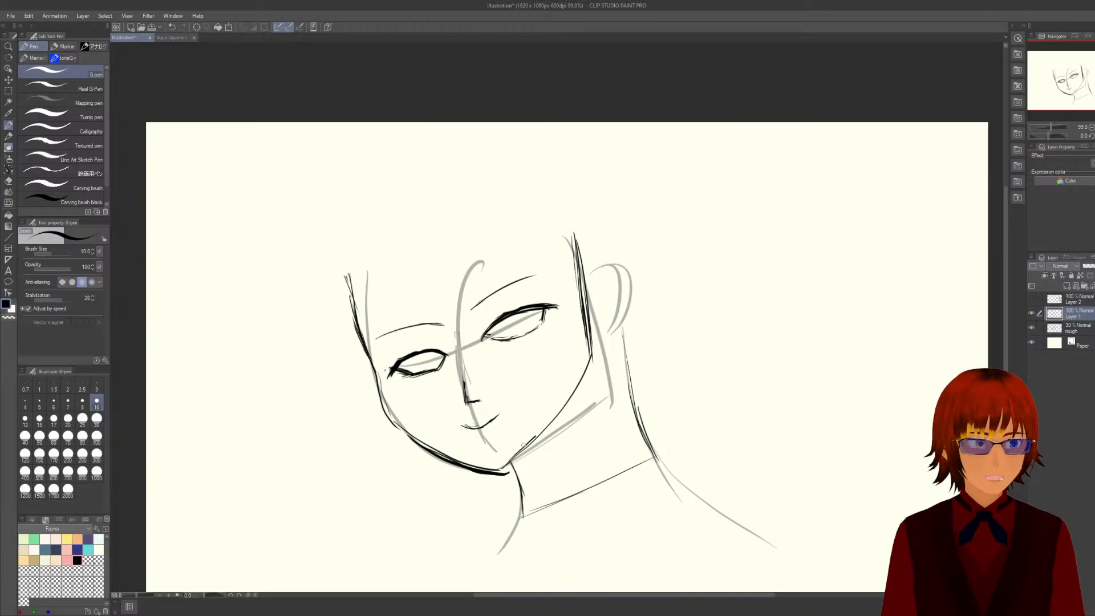
{"action": "left_click_drag", "start_coordinate": [500, 472], "coordinate": [573, 398]}
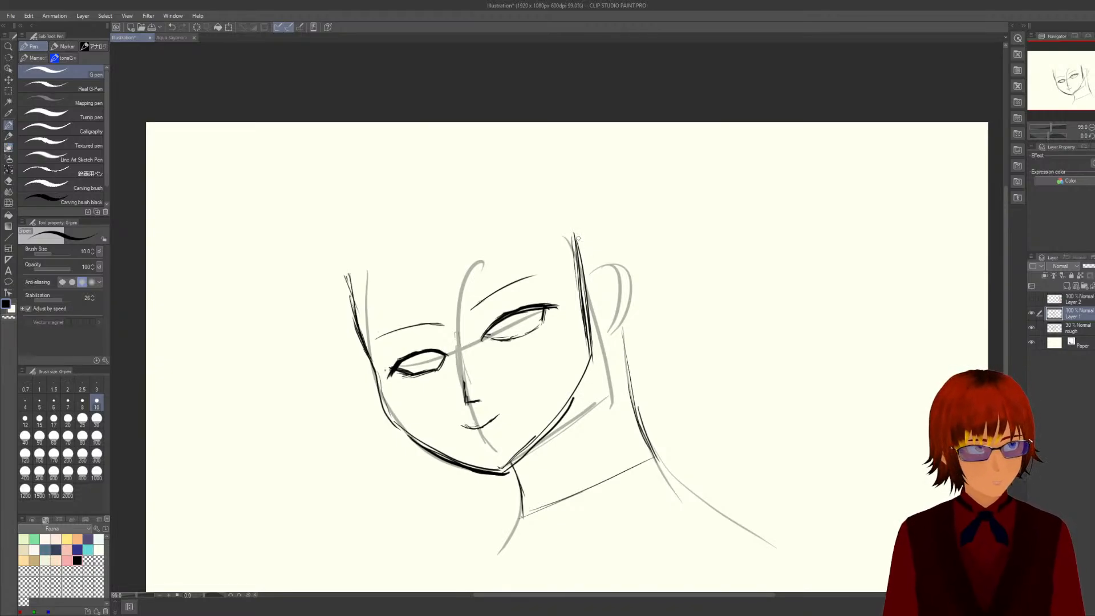
Build up a straighter near side of the face from the temple down to the jaw with several long overlapping strokes.
{"action": "left_click_drag", "start_coordinate": [577, 239], "coordinate": [573, 399]}
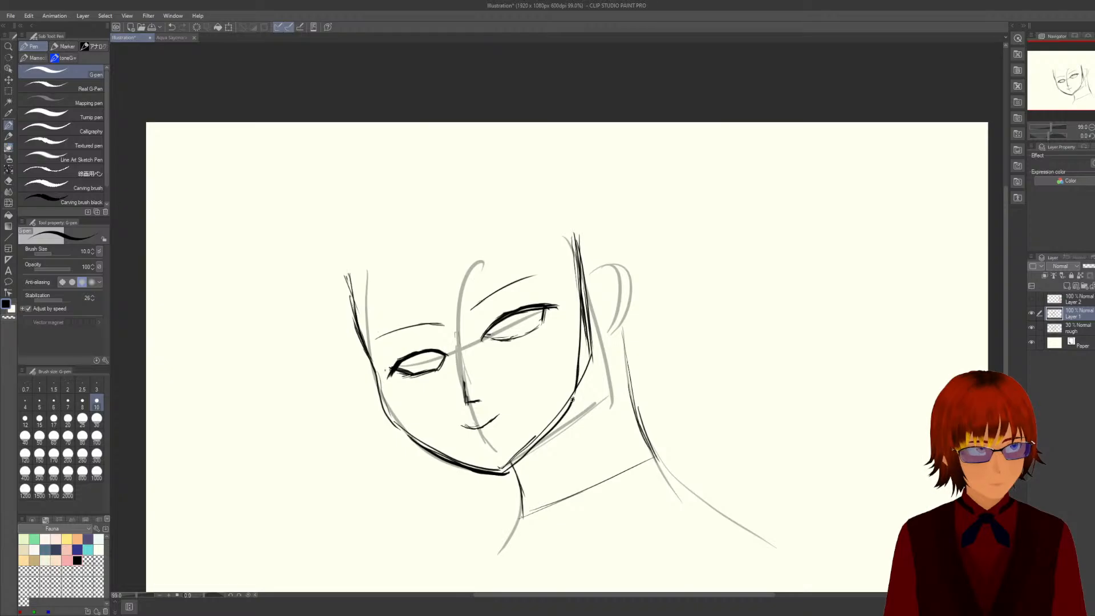
{"action": "left_click_drag", "start_coordinate": [578, 240], "coordinate": [571, 410]}
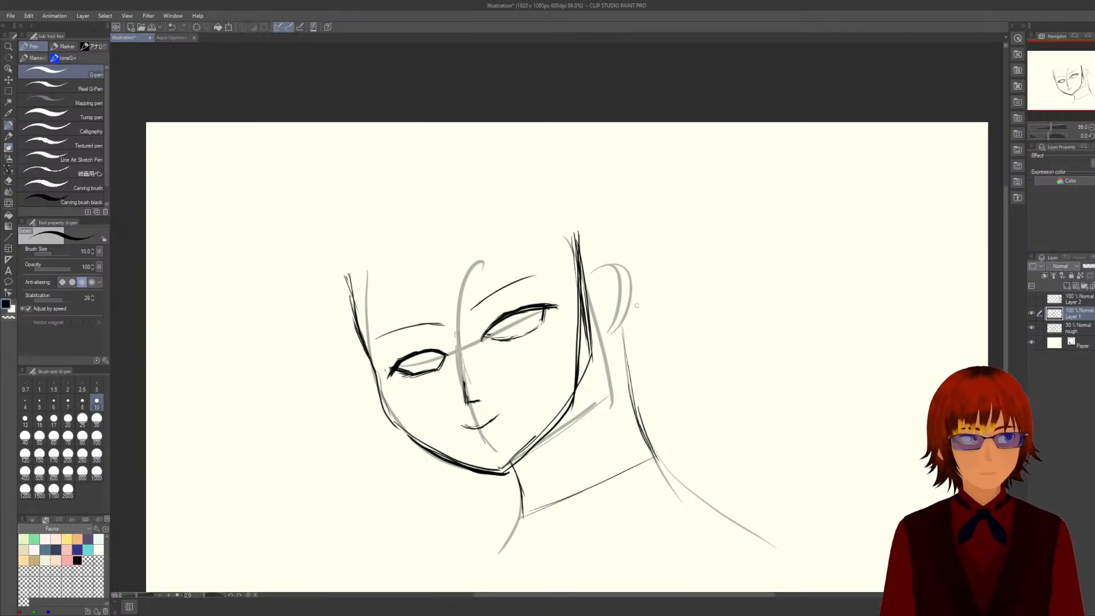
{"action": "mouse_move", "coordinate": [575, 234]}
{"action": "left_mouse_down"}
{"action": "mouse_move", "coordinate": [588, 322]}
{"action": "mouse_move", "coordinate": [577, 393]}
{"action": "left_mouse_up"}
{"action": "mouse_move", "coordinate": [573, 234]}
{"action": "left_mouse_down"}
{"action": "mouse_move", "coordinate": [583, 299]}
{"action": "mouse_move", "coordinate": [574, 408]}
{"action": "left_mouse_up"}
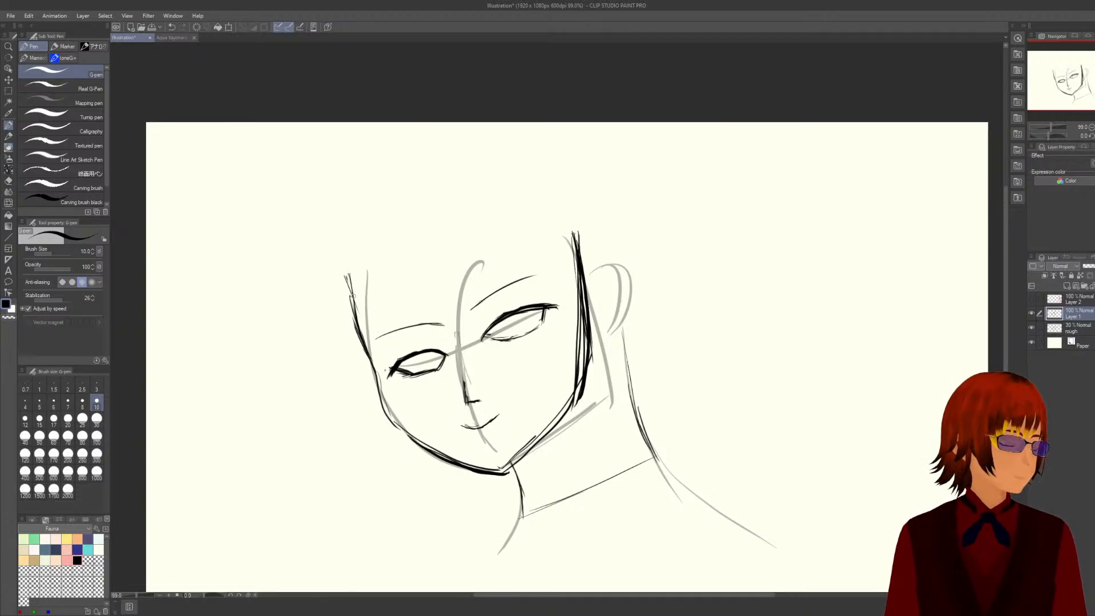
Darken the far face contour from temple to jaw with overlapping strokes, and thin its outer cheek and jaw edge with the Hard eraser.
{"action": "left_click_drag", "start_coordinate": [348, 262], "coordinate": [380, 399]}
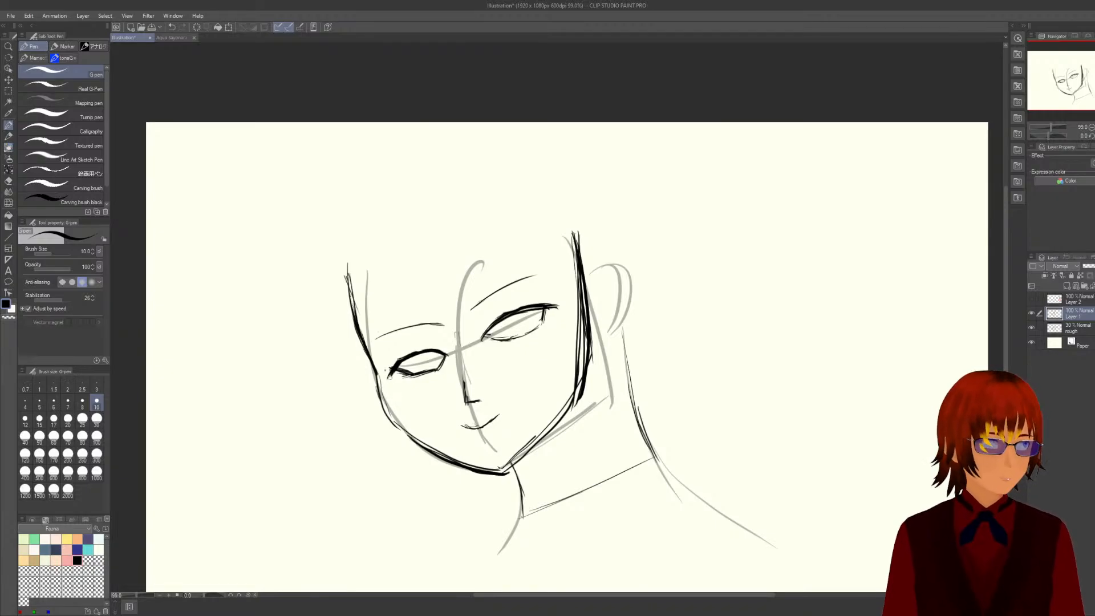
{"action": "mouse_move", "coordinate": [375, 376]}
{"action": "left_mouse_down"}
{"action": "mouse_move", "coordinate": [388, 412]}
{"action": "mouse_move", "coordinate": [439, 458]}
{"action": "left_mouse_up"}
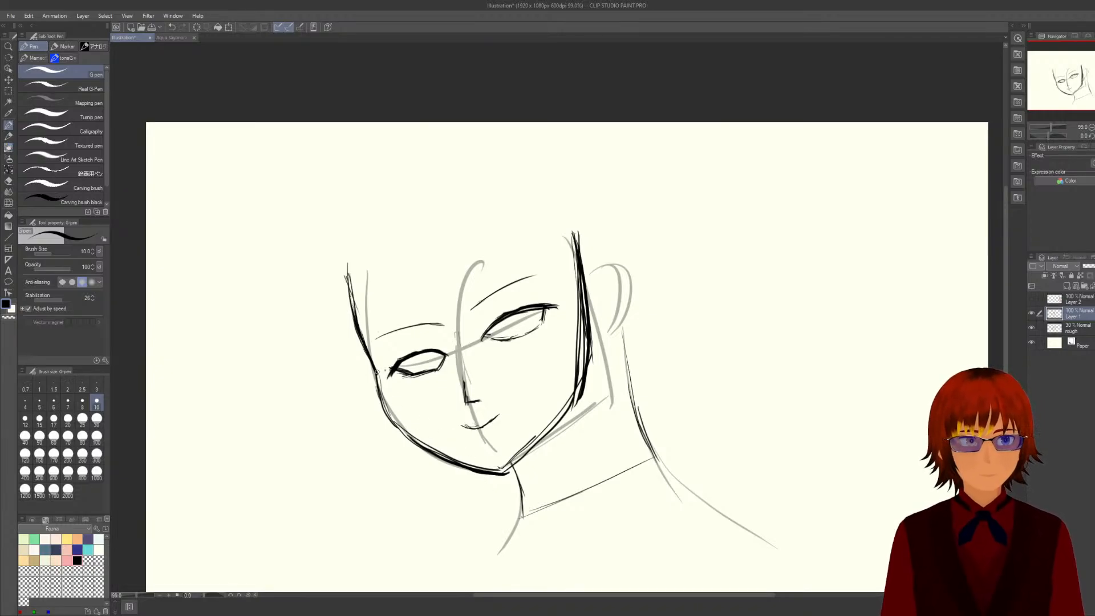
{"action": "left_click_drag", "start_coordinate": [377, 374], "coordinate": [411, 442]}
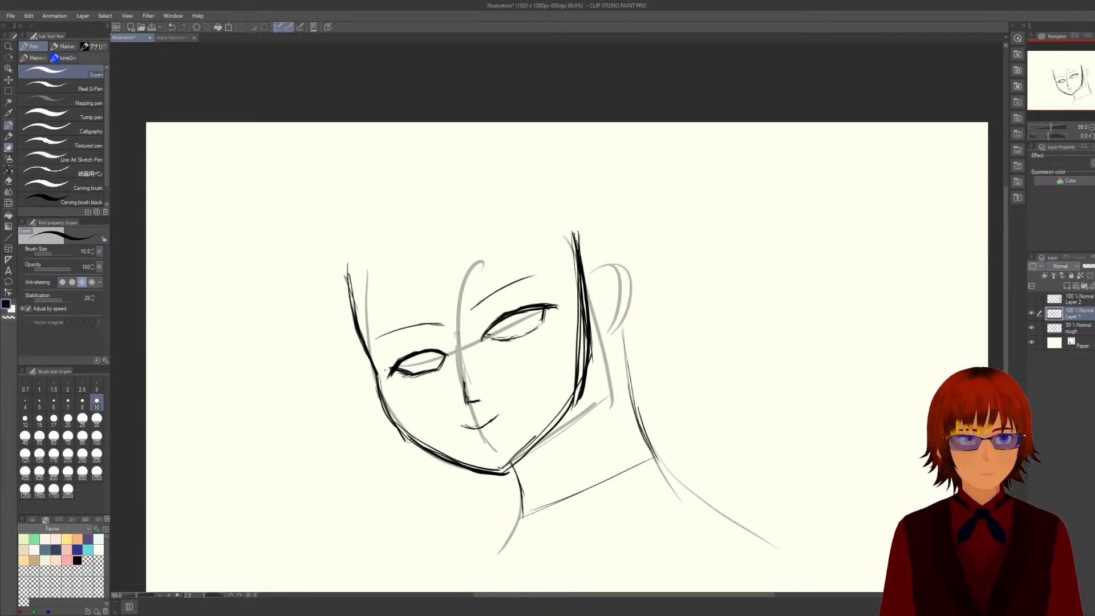
{"action": "left_click_drag", "start_coordinate": [377, 374], "coordinate": [412, 444]}
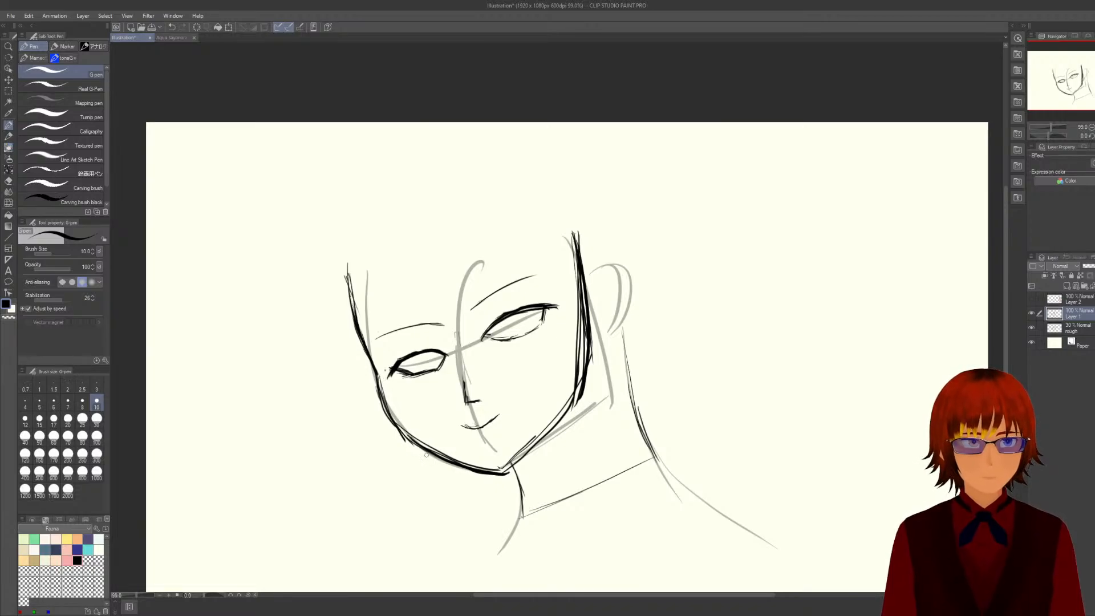
{"action": "key", "text": "e"}
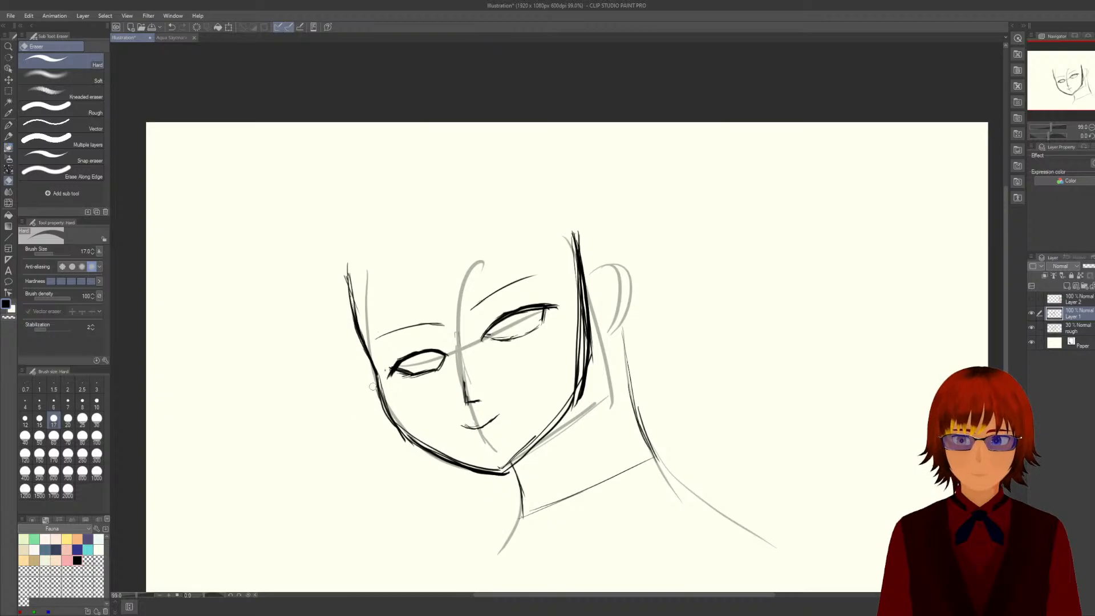
{"action": "mouse_move", "coordinate": [373, 387]}
{"action": "left_mouse_down"}
{"action": "mouse_move", "coordinate": [401, 453]}
{"action": "mouse_move", "coordinate": [411, 456]}
{"action": "mouse_move", "coordinate": [381, 379]}
{"action": "mouse_move", "coordinate": [396, 434]}
{"action": "mouse_move", "coordinate": [416, 450]}
{"action": "mouse_move", "coordinate": [404, 440]}
{"action": "mouse_move", "coordinate": [409, 420]}
{"action": "mouse_move", "coordinate": [450, 451]}
{"action": "mouse_move", "coordinate": [396, 432]}
{"action": "mouse_move", "coordinate": [411, 445]}
{"action": "mouse_move", "coordinate": [392, 425]}
{"action": "mouse_move", "coordinate": [498, 480]}
{"action": "left_mouse_up"}
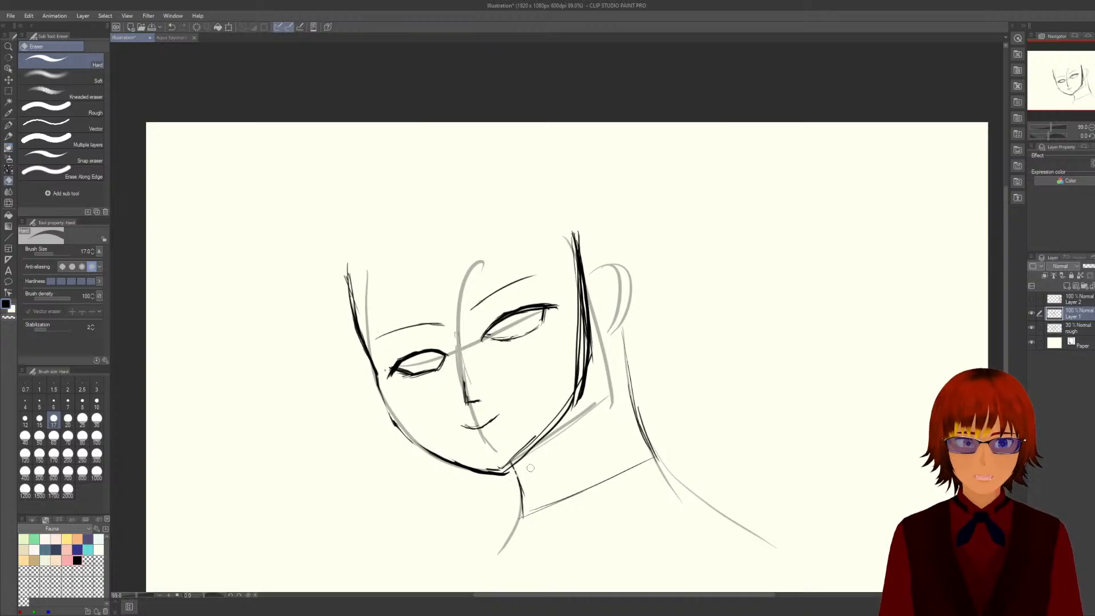
Thin the near jaw edge and the thick near side line of the face up to the temple with the Hard eraser.
{"action": "left_click_drag", "start_coordinate": [565, 396], "coordinate": [492, 467]}
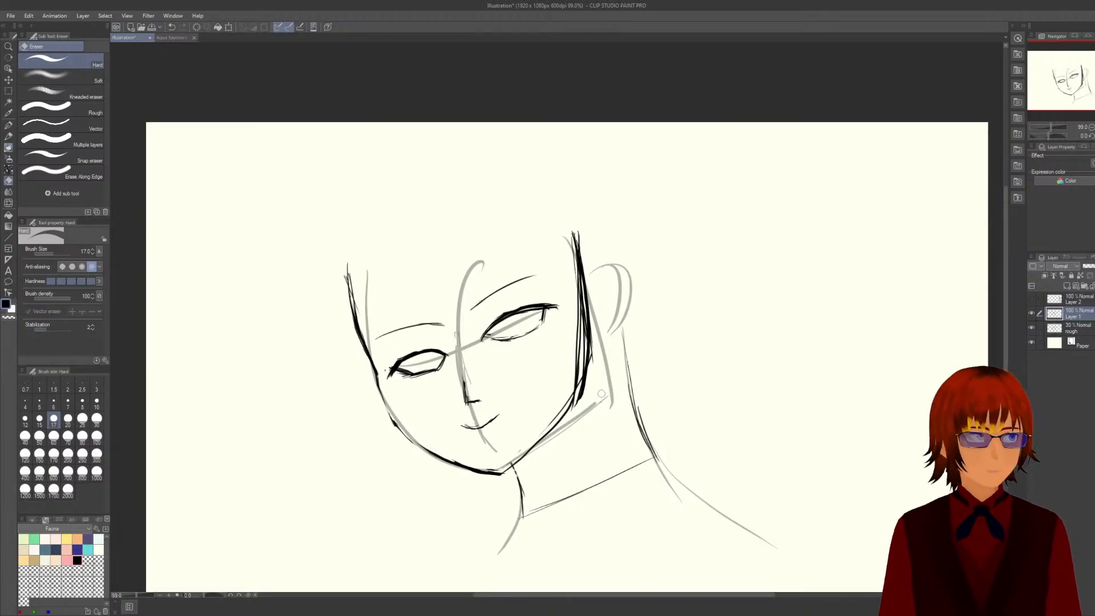
{"action": "left_click_drag", "start_coordinate": [589, 294], "coordinate": [587, 391]}
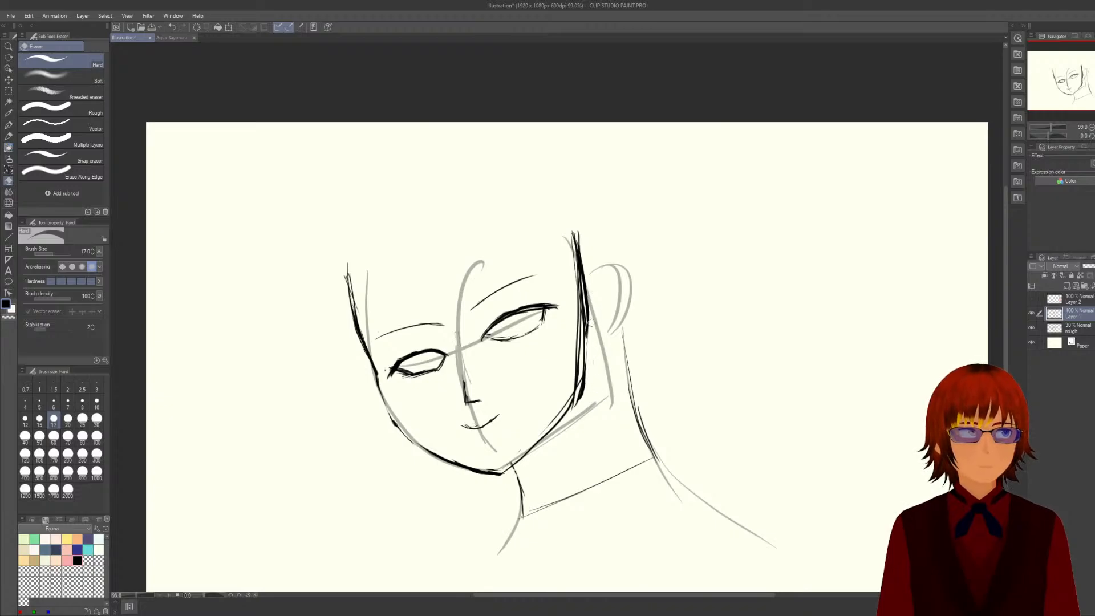
{"action": "mouse_move", "coordinate": [584, 333]}
{"action": "left_mouse_down"}
{"action": "mouse_move", "coordinate": [584, 374]}
{"action": "mouse_move", "coordinate": [591, 298]}
{"action": "mouse_move", "coordinate": [582, 377]}
{"action": "mouse_move", "coordinate": [594, 293]}
{"action": "mouse_move", "coordinate": [583, 236]}
{"action": "mouse_move", "coordinate": [584, 307]}
{"action": "left_mouse_up"}
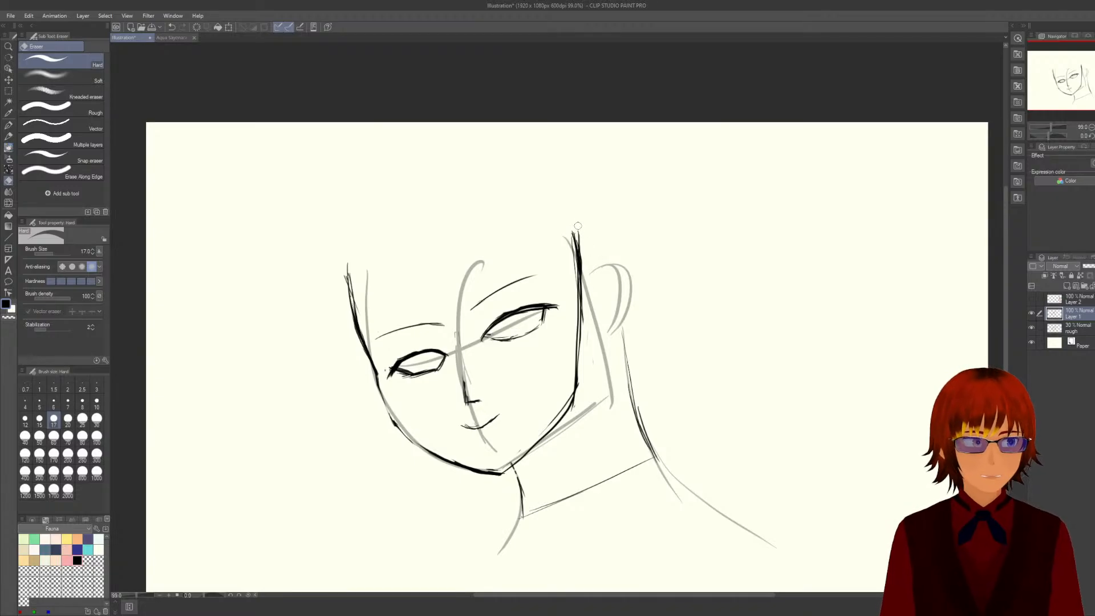
{"action": "left_click_drag", "start_coordinate": [581, 223], "coordinate": [581, 301]}
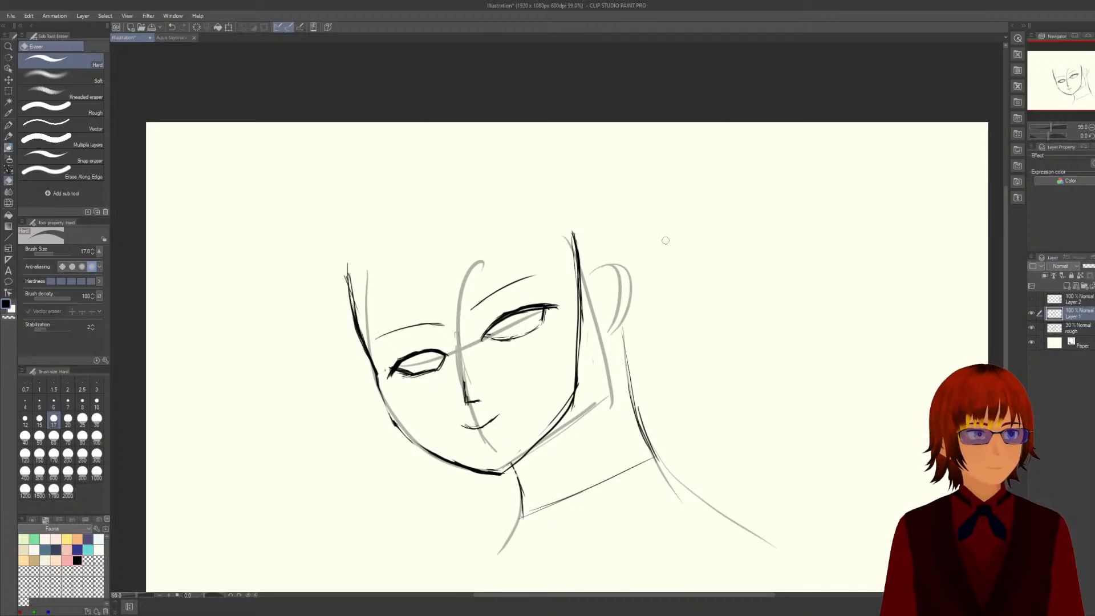
{"action": "mouse_move", "coordinate": [575, 229]}
{"action": "left_mouse_down"}
{"action": "mouse_move", "coordinate": [579, 374]}
{"action": "mouse_move", "coordinate": [578, 325]}
{"action": "mouse_move", "coordinate": [572, 374]}
{"action": "left_mouse_up"}
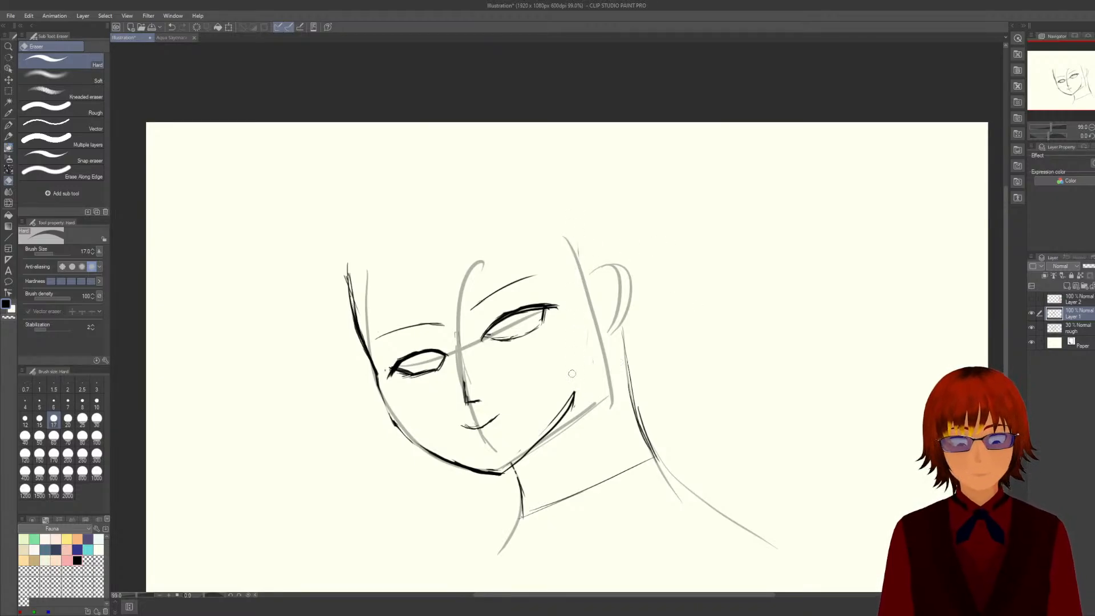
{"action": "key", "text": "p"}
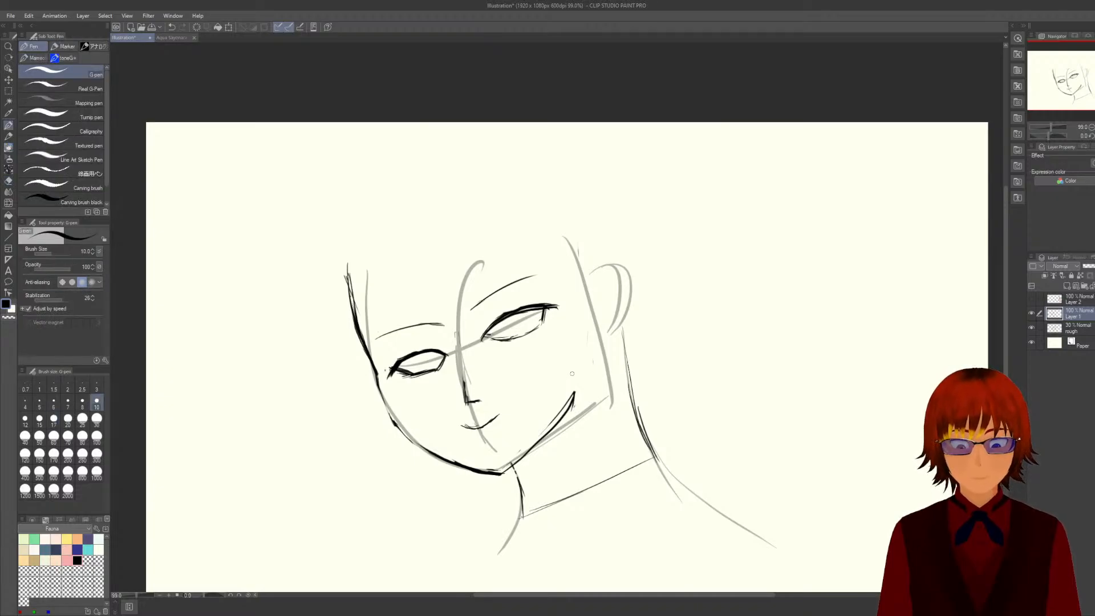
{"action": "left_click_drag", "start_coordinate": [574, 390], "coordinate": [573, 231]}
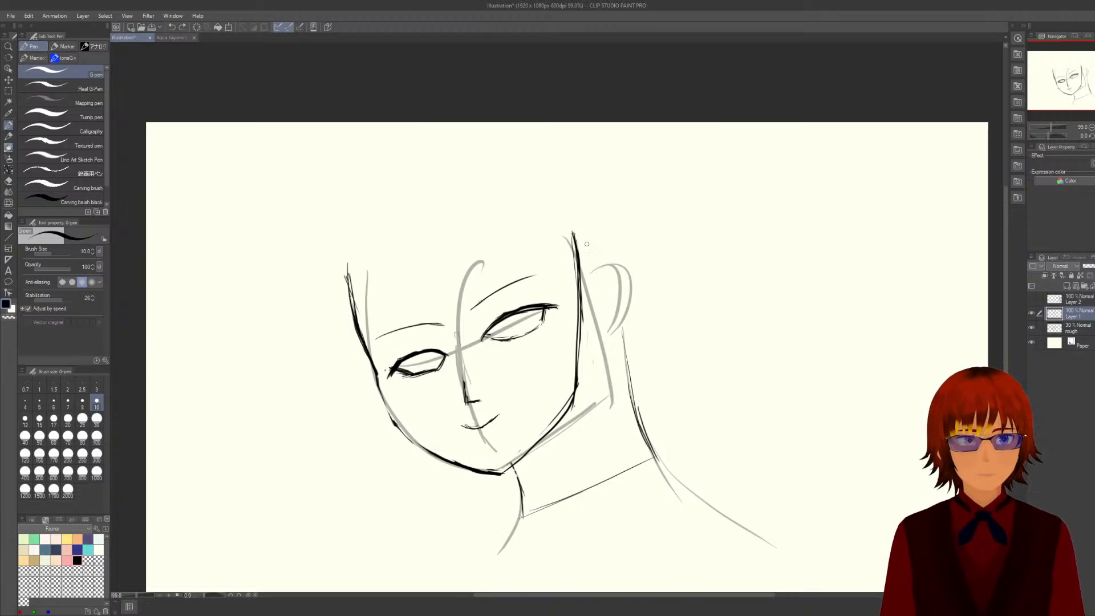
Redraw the near side of the face slightly further out with G-pen strokes and erase the old inner line from temple to cheek.
{"action": "left_click_drag", "start_coordinate": [585, 233], "coordinate": [581, 382]}
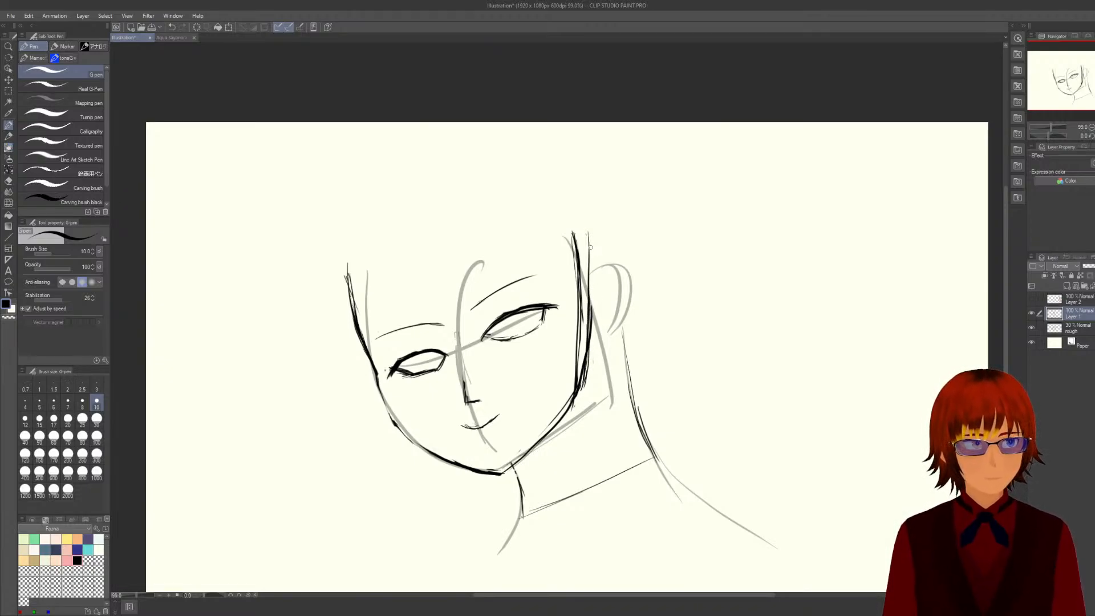
{"action": "left_click_drag", "start_coordinate": [590, 243], "coordinate": [590, 315]}
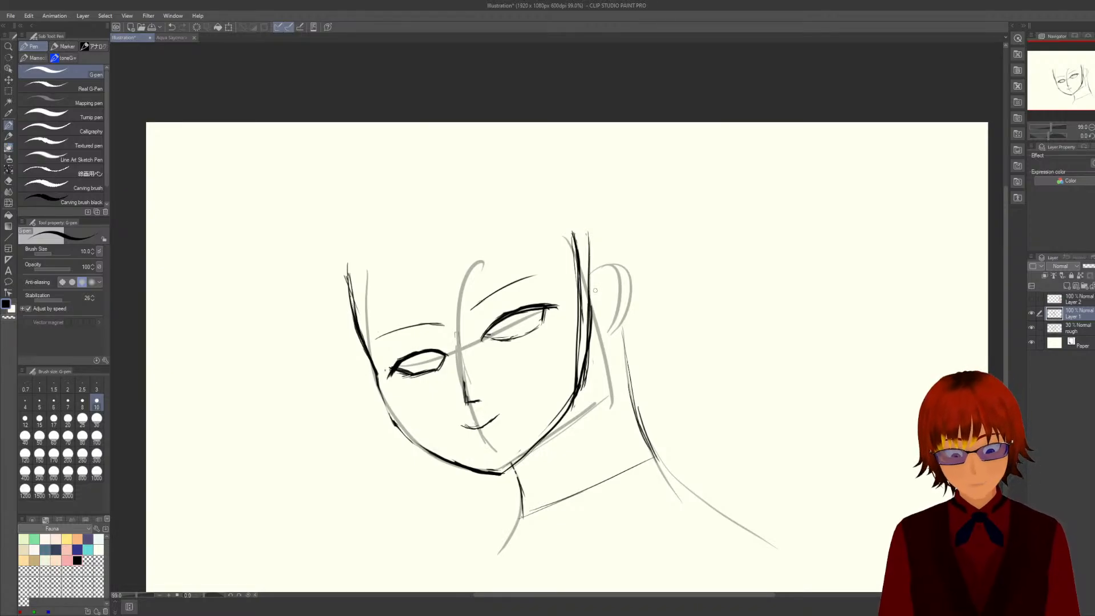
{"action": "key", "text": "e"}
{"action": "left_click_drag", "start_coordinate": [573, 228], "coordinate": [569, 377]}
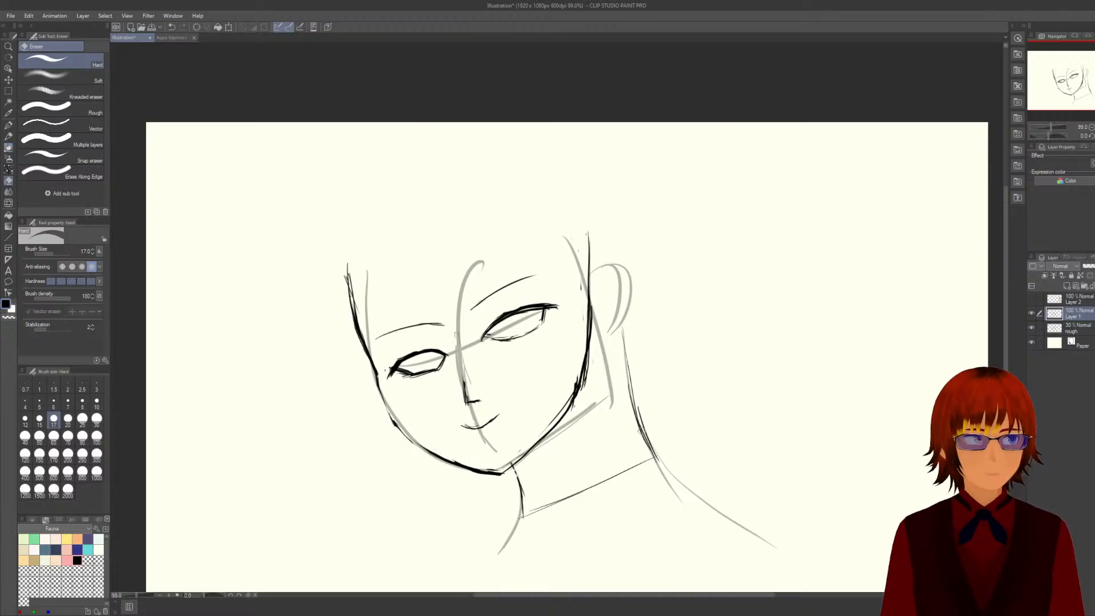
Widen the near side toward the ear with long overlapping G-pen strokes and erase the inner lines with the Hard eraser.
{"action": "key", "text": "p"}
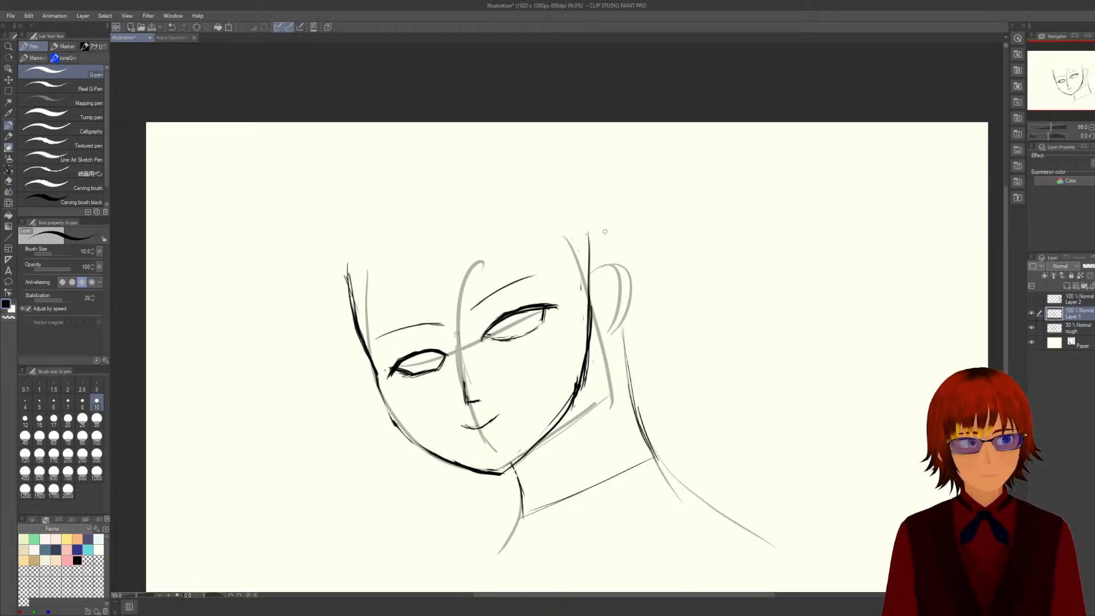
{"action": "mouse_move", "coordinate": [605, 231]}
{"action": "left_mouse_down"}
{"action": "mouse_move", "coordinate": [602, 344]}
{"action": "mouse_move", "coordinate": [583, 399]}
{"action": "left_mouse_up"}
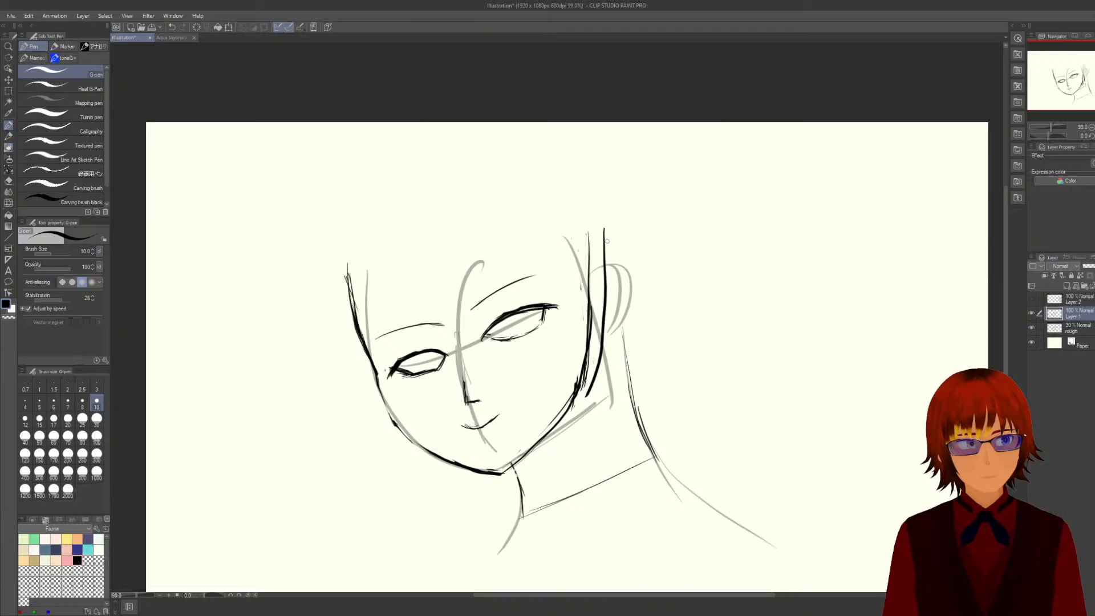
{"action": "left_click_drag", "start_coordinate": [611, 229], "coordinate": [582, 406]}
{"action": "mouse_move", "coordinate": [605, 238]}
{"action": "left_mouse_down"}
{"action": "mouse_move", "coordinate": [592, 365]}
{"action": "mouse_move", "coordinate": [576, 399]}
{"action": "left_mouse_up"}
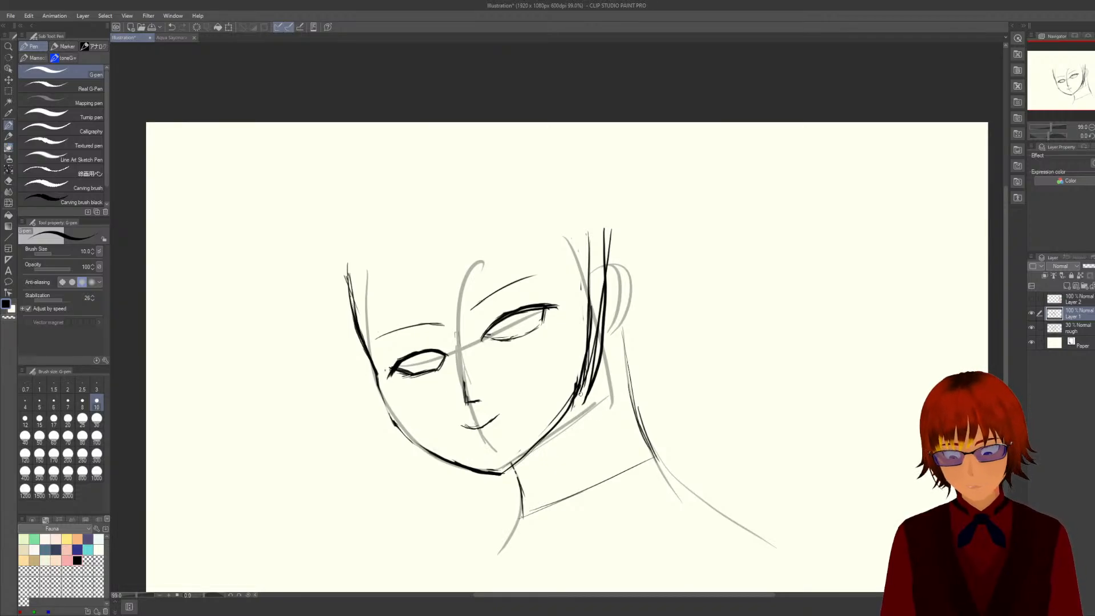
{"action": "key", "text": "e"}
{"action": "mouse_move", "coordinate": [587, 233]}
{"action": "left_mouse_down"}
{"action": "mouse_move", "coordinate": [578, 370]}
{"action": "mouse_move", "coordinate": [594, 324]}
{"action": "mouse_move", "coordinate": [577, 389]}
{"action": "mouse_move", "coordinate": [608, 306]}
{"action": "mouse_move", "coordinate": [592, 392]}
{"action": "mouse_move", "coordinate": [612, 322]}
{"action": "mouse_move", "coordinate": [609, 275]}
{"action": "mouse_move", "coordinate": [603, 324]}
{"action": "mouse_move", "coordinate": [599, 262]}
{"action": "left_mouse_up"}
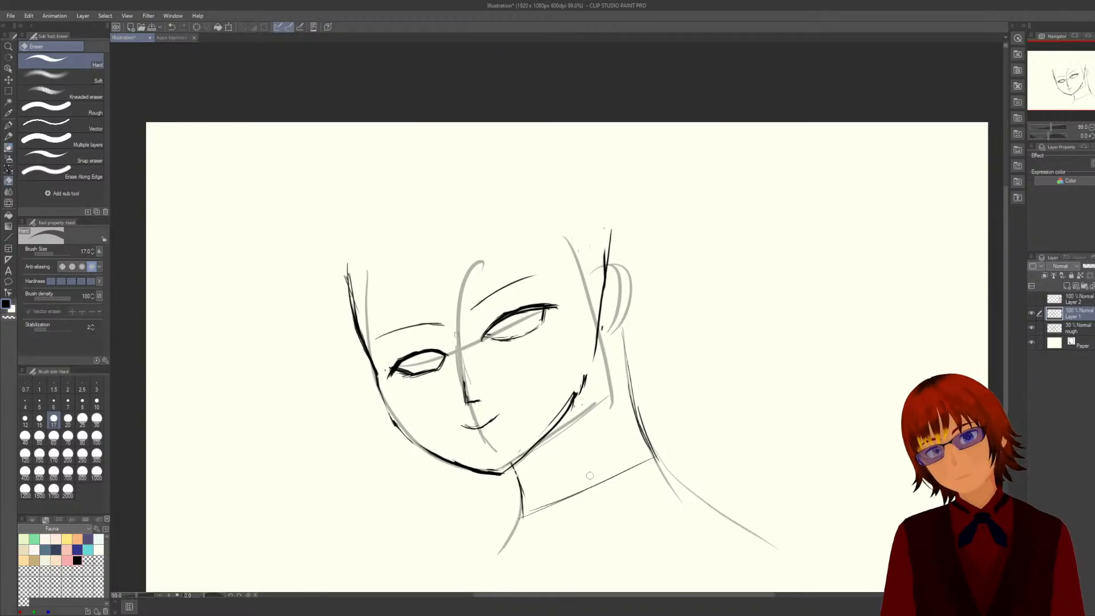
Join the widened near side to the chin with G-pen strokes along the jaw, and darken the line from temple to jaw corner.
{"action": "key", "text": "p"}
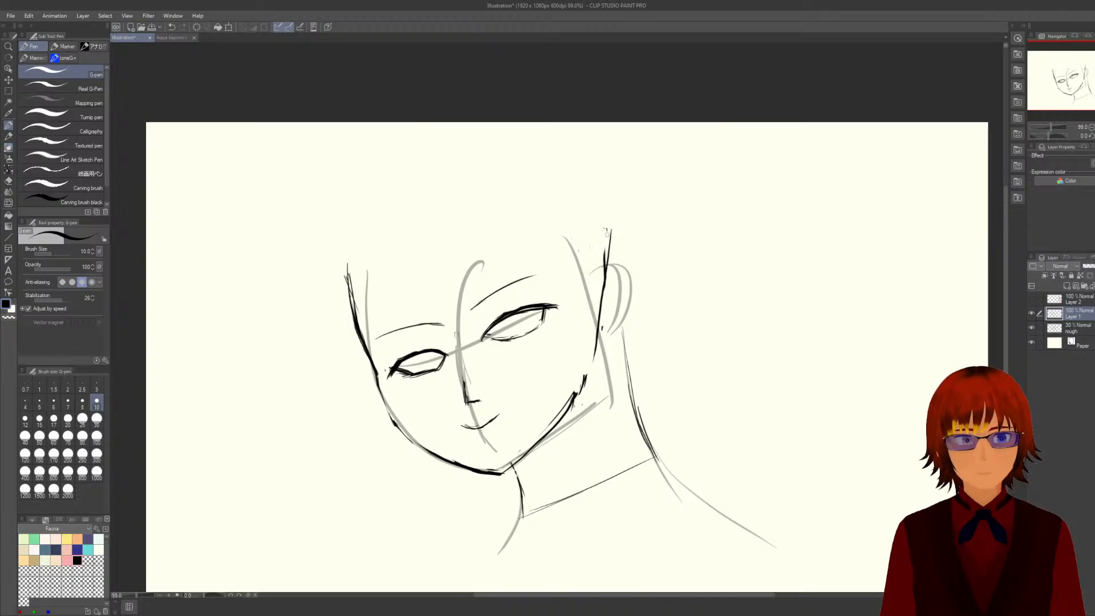
{"action": "left_click_drag", "start_coordinate": [607, 233], "coordinate": [589, 395]}
{"action": "left_click_drag", "start_coordinate": [596, 338], "coordinate": [578, 409]}
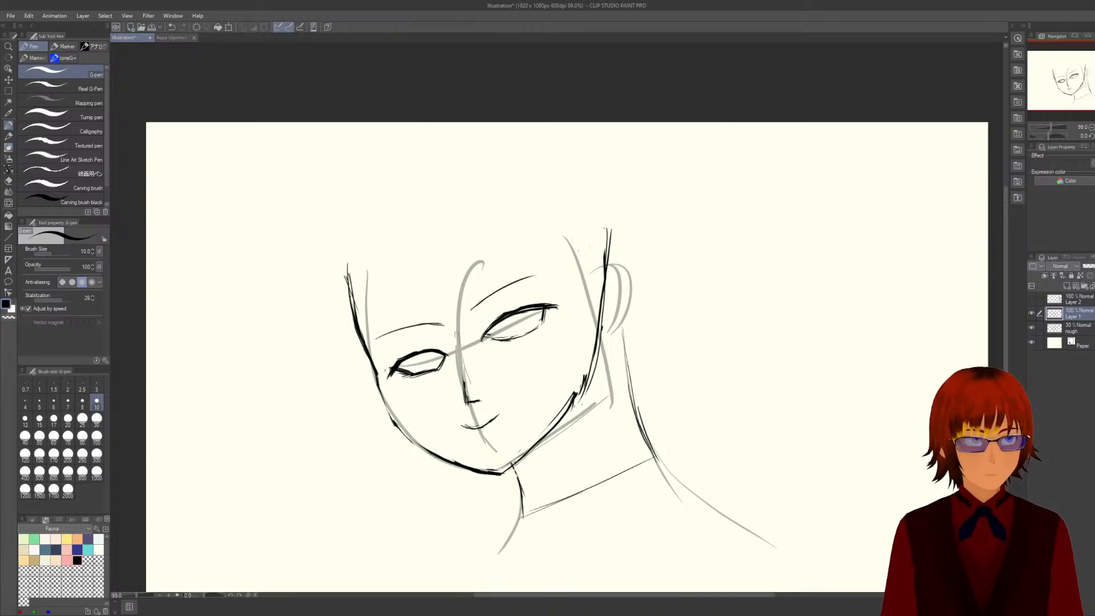
{"action": "left_click_drag", "start_coordinate": [502, 473], "coordinate": [591, 390]}
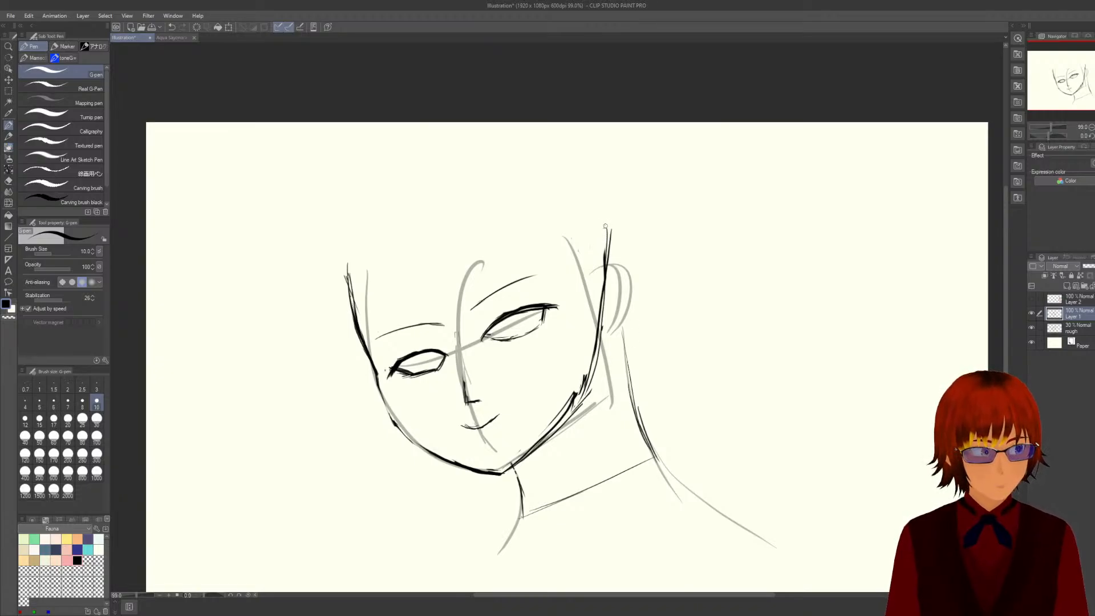
{"action": "left_click_drag", "start_coordinate": [606, 225], "coordinate": [602, 330]}
{"action": "left_click_drag", "start_coordinate": [609, 255], "coordinate": [598, 381]}
{"action": "mouse_move", "coordinate": [604, 330]}
{"action": "left_mouse_down"}
{"action": "mouse_move", "coordinate": [593, 398]}
{"action": "mouse_move", "coordinate": [579, 407]}
{"action": "mouse_move", "coordinate": [600, 373]}
{"action": "mouse_move", "coordinate": [578, 408]}
{"action": "mouse_move", "coordinate": [598, 379]}
{"action": "left_mouse_up"}
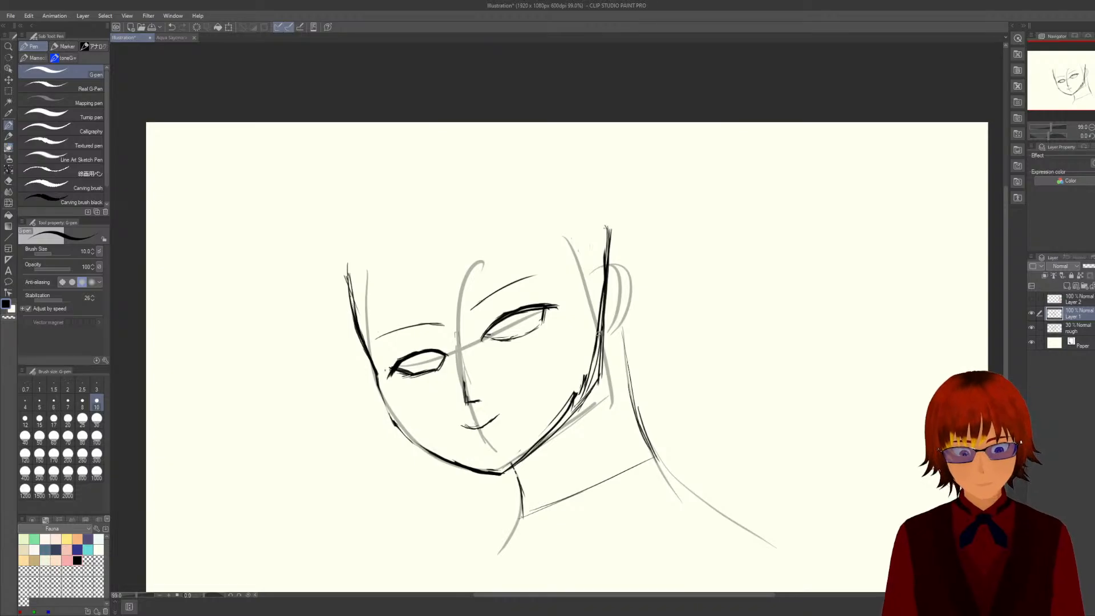
Erase the leftover inner strokes at the near jaw corner and the part of the near side line beside the ear and temple.
{"action": "key", "text": "e"}
{"action": "mouse_move", "coordinate": [593, 369]}
{"action": "left_mouse_down"}
{"action": "mouse_move", "coordinate": [558, 416]}
{"action": "mouse_move", "coordinate": [606, 371]}
{"action": "mouse_move", "coordinate": [579, 411]}
{"action": "mouse_move", "coordinate": [606, 368]}
{"action": "mouse_move", "coordinate": [593, 399]}
{"action": "mouse_move", "coordinate": [603, 333]}
{"action": "mouse_move", "coordinate": [607, 380]}
{"action": "mouse_move", "coordinate": [598, 283]}
{"action": "mouse_move", "coordinate": [591, 355]}
{"action": "mouse_move", "coordinate": [598, 330]}
{"action": "mouse_move", "coordinate": [608, 356]}
{"action": "mouse_move", "coordinate": [597, 321]}
{"action": "mouse_move", "coordinate": [552, 425]}
{"action": "mouse_move", "coordinate": [585, 375]}
{"action": "mouse_move", "coordinate": [552, 422]}
{"action": "mouse_move", "coordinate": [581, 389]}
{"action": "left_mouse_up"}
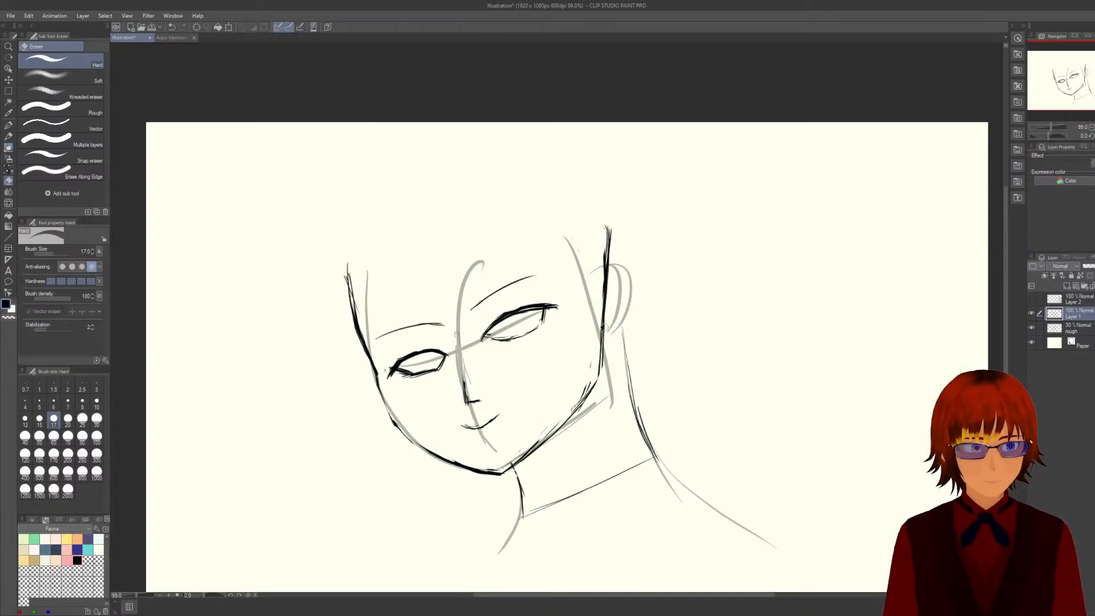
{"action": "left_click_drag", "start_coordinate": [607, 231], "coordinate": [603, 308]}
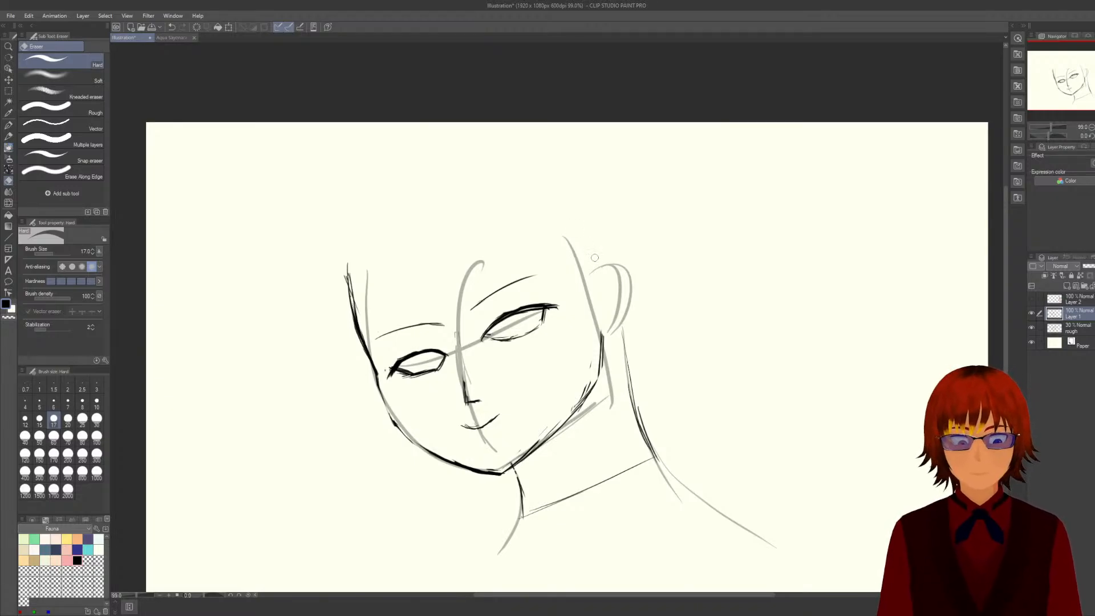
Draw a wide G-pen arc above the forehead, and a curved fringe line from beneath it down to the bridge of the nose.
{"action": "key", "text": "p"}
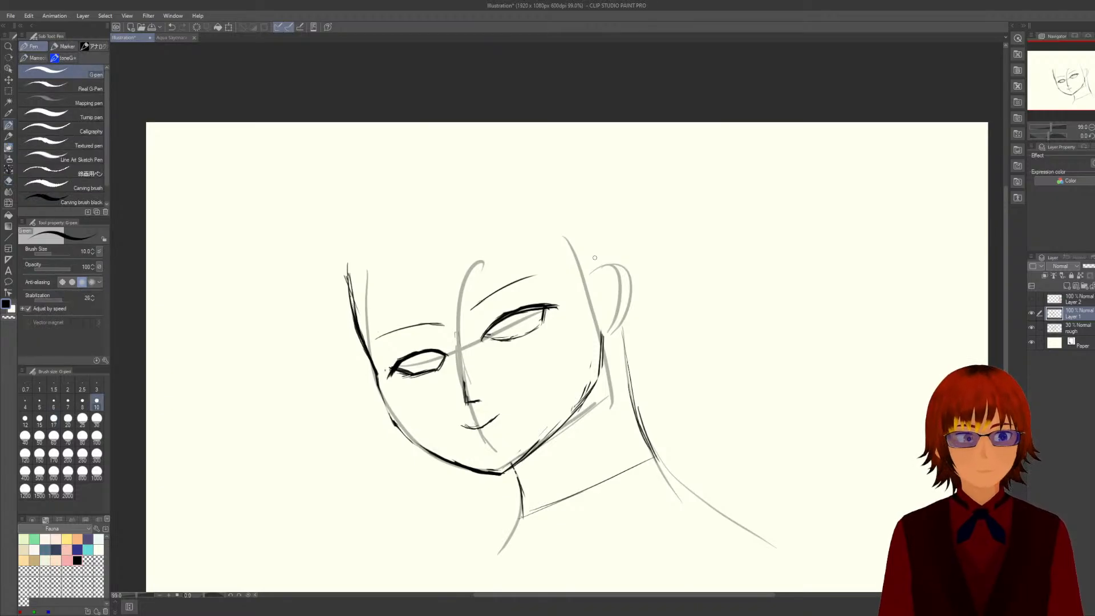
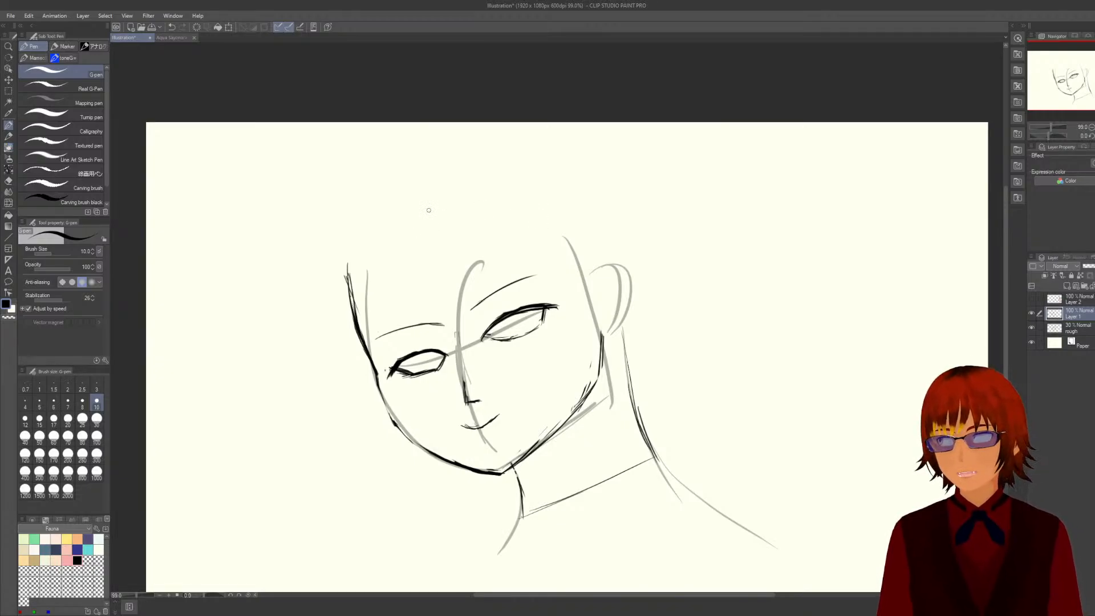
{"action": "mouse_move", "coordinate": [324, 261]}
{"action": "left_mouse_down"}
{"action": "mouse_move", "coordinate": [387, 214]}
{"action": "mouse_move", "coordinate": [567, 187]}
{"action": "mouse_move", "coordinate": [606, 199]}
{"action": "left_mouse_up"}
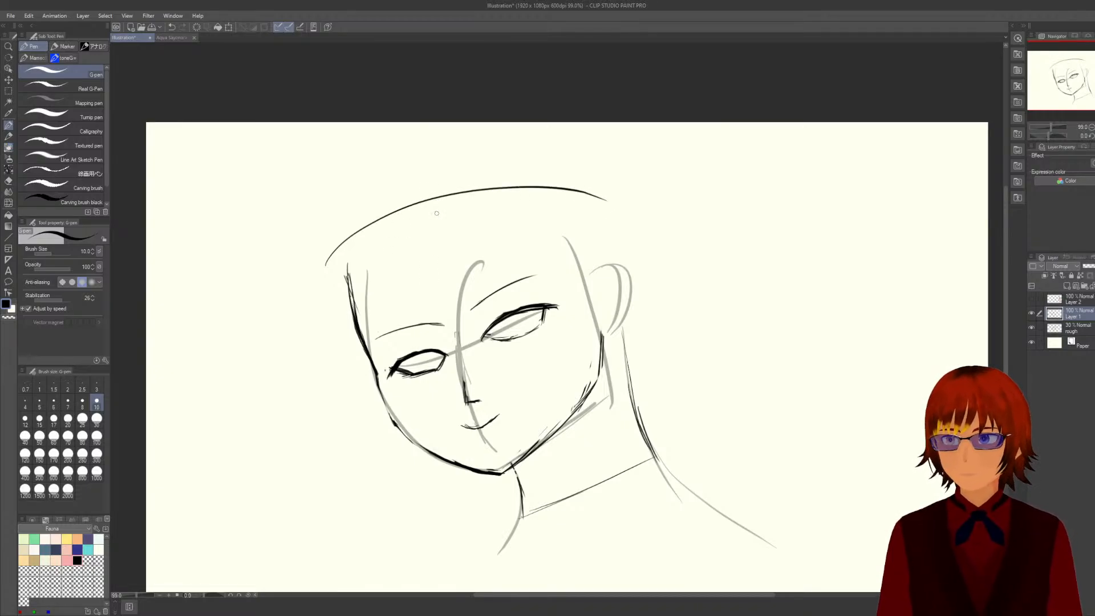
{"action": "left_click_drag", "start_coordinate": [436, 210], "coordinate": [428, 252]}
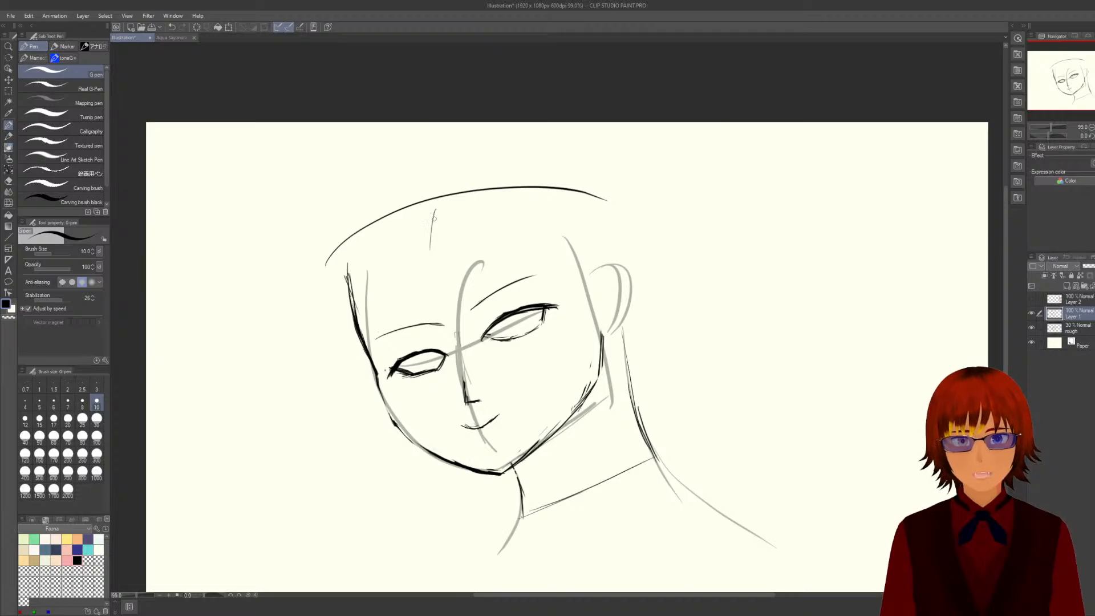
{"action": "left_click_drag", "start_coordinate": [434, 209], "coordinate": [438, 326]}
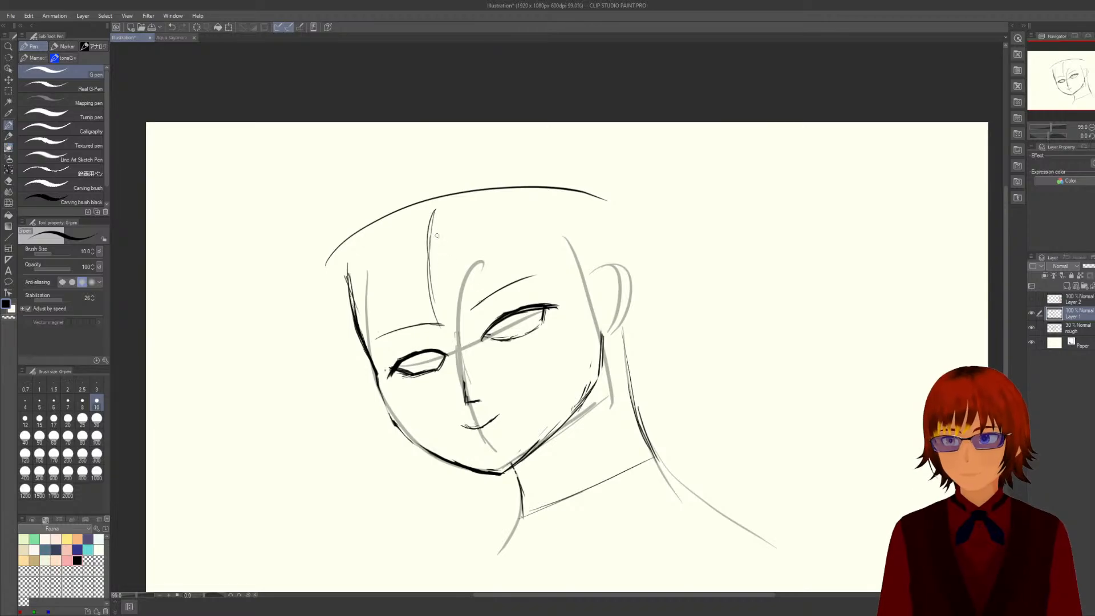
{"action": "mouse_move", "coordinate": [431, 226]}
{"action": "left_mouse_down"}
{"action": "mouse_move", "coordinate": [430, 273]}
{"action": "mouse_move", "coordinate": [454, 358]}
{"action": "left_mouse_up"}
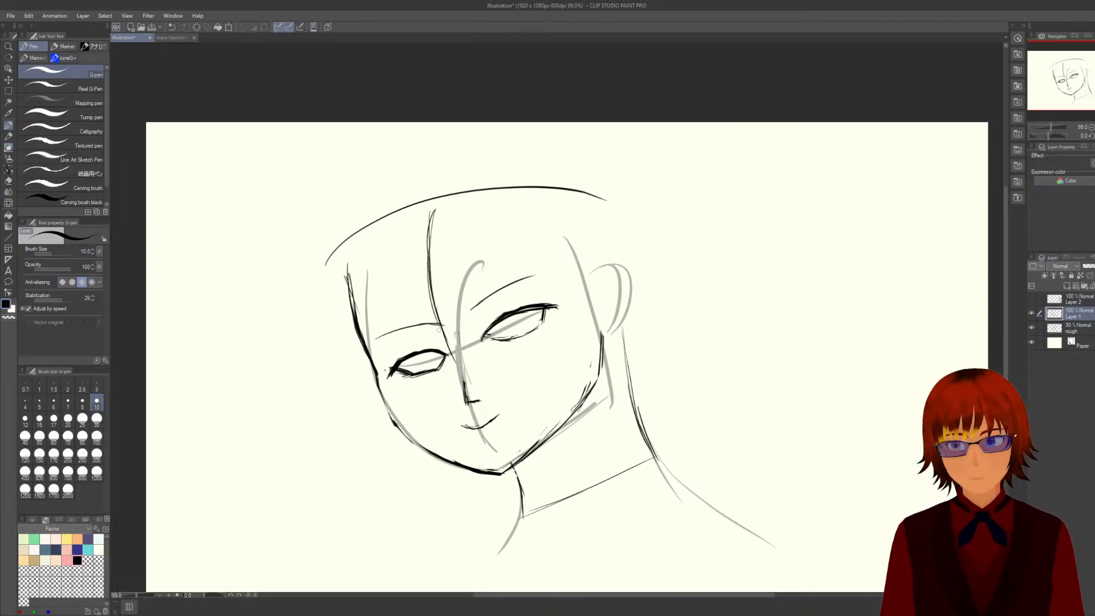
Extend the fringe line to a point beside the nose and add its other edge to form a narrow pointed hair lock.
{"action": "left_click_drag", "start_coordinate": [450, 356], "coordinate": [488, 391]}
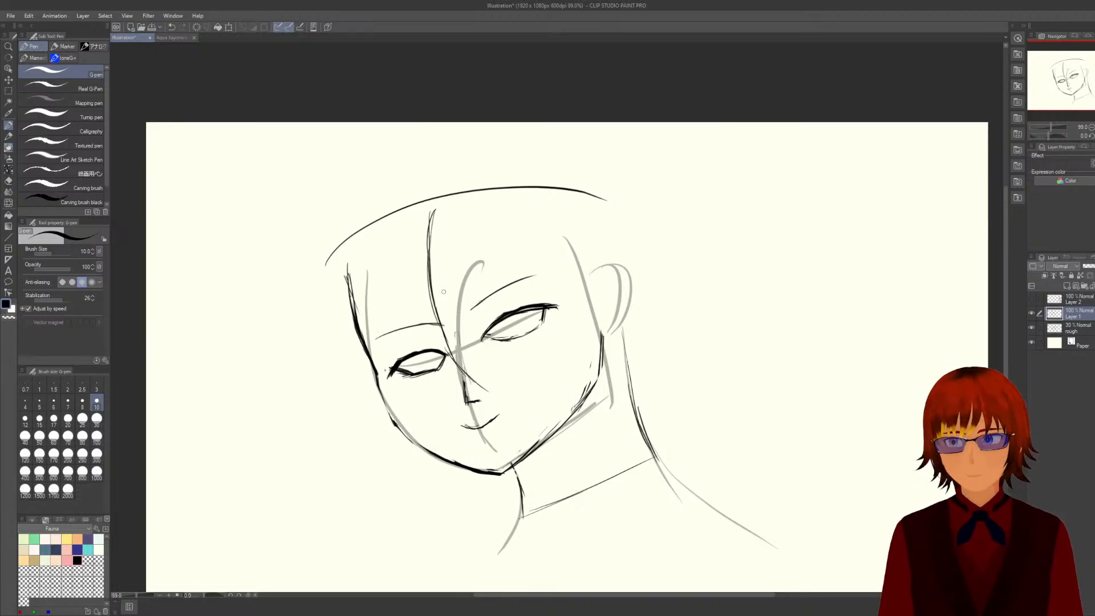
{"action": "mouse_move", "coordinate": [441, 292]}
{"action": "left_mouse_down"}
{"action": "mouse_move", "coordinate": [471, 372]}
{"action": "mouse_move", "coordinate": [492, 393]}
{"action": "left_mouse_up"}
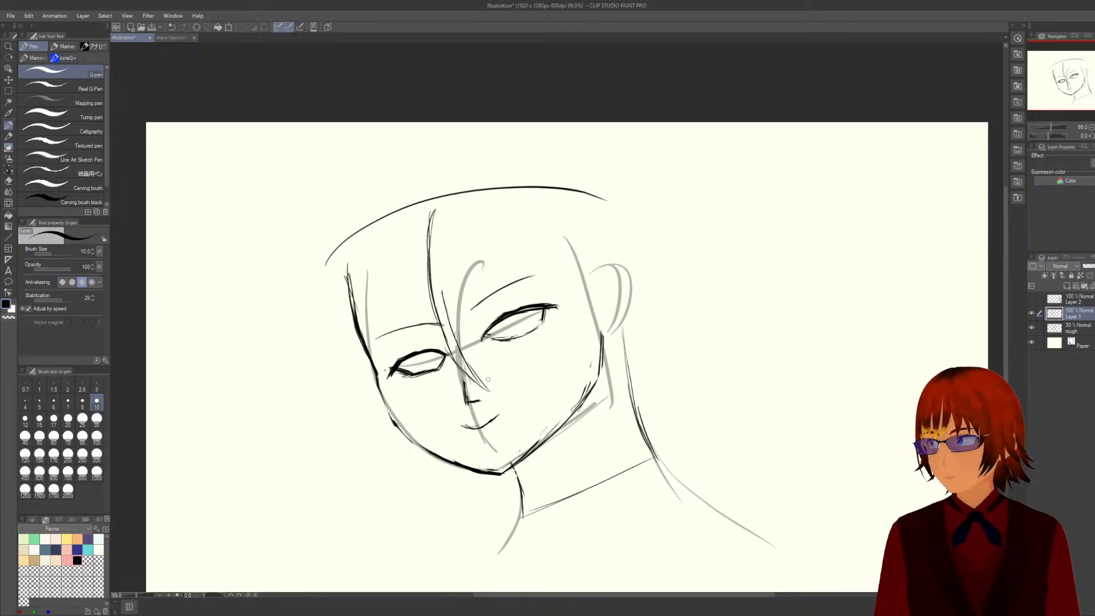
{"action": "left_click_drag", "start_coordinate": [432, 279], "coordinate": [468, 347]}
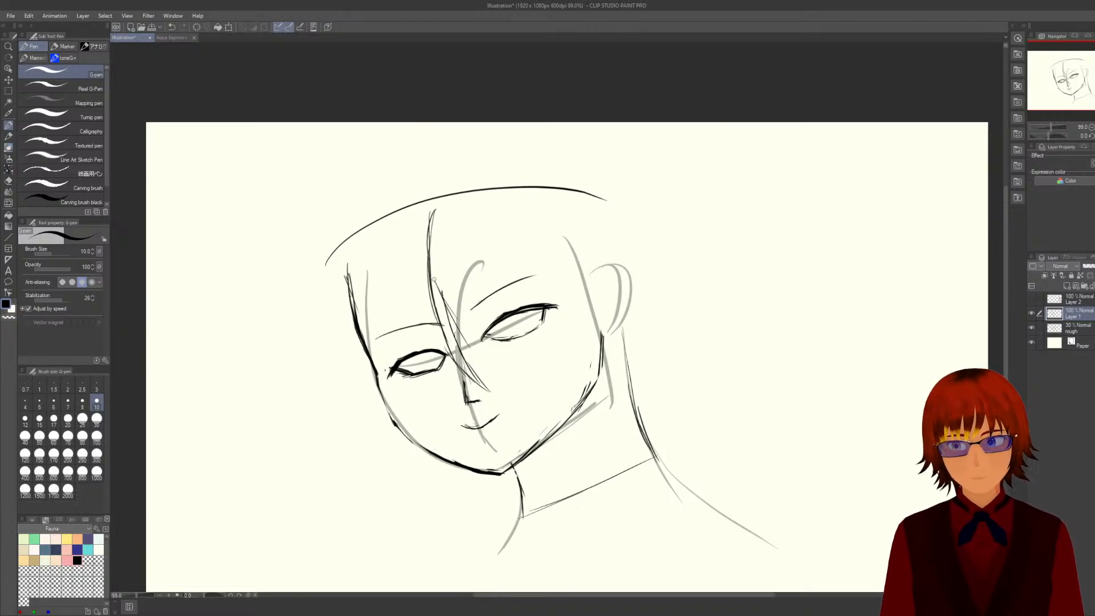
Draw a second pointed fringe lock from the forehead across the near eye's inner corner, undoing and redrawing its outer edge.
{"action": "left_click_drag", "start_coordinate": [435, 289], "coordinate": [504, 361]}
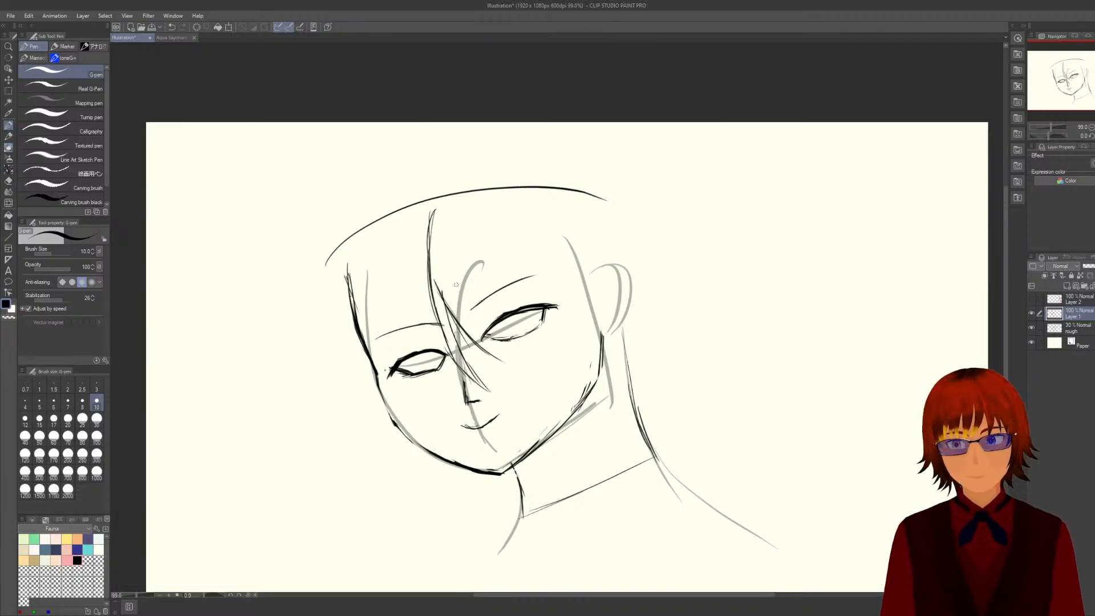
{"action": "left_click_drag", "start_coordinate": [454, 275], "coordinate": [493, 355]}
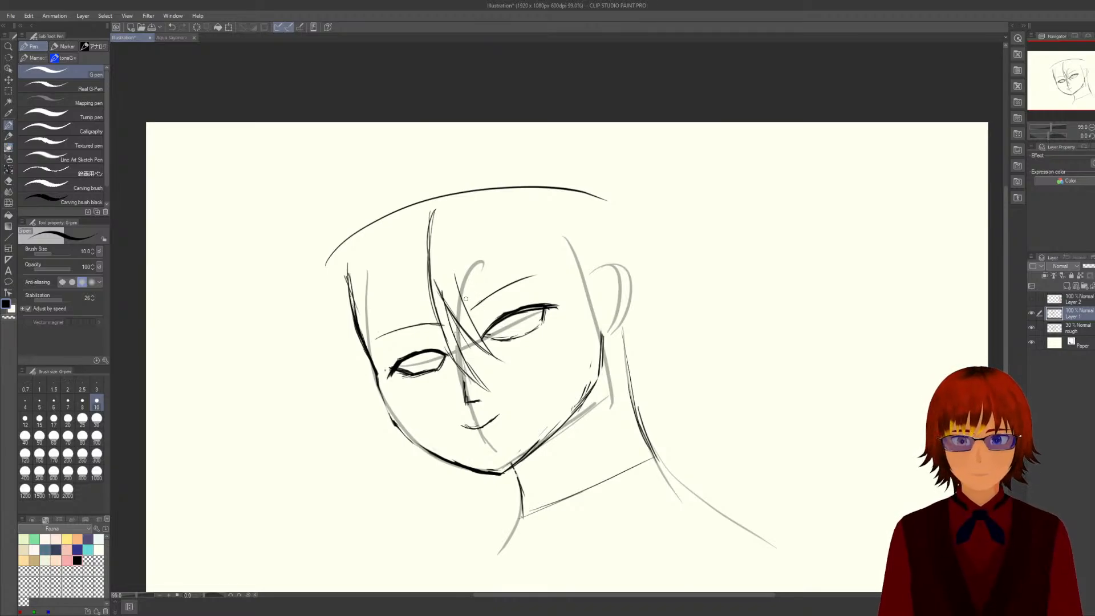
{"action": "left_click_drag", "start_coordinate": [456, 274], "coordinate": [505, 351]}
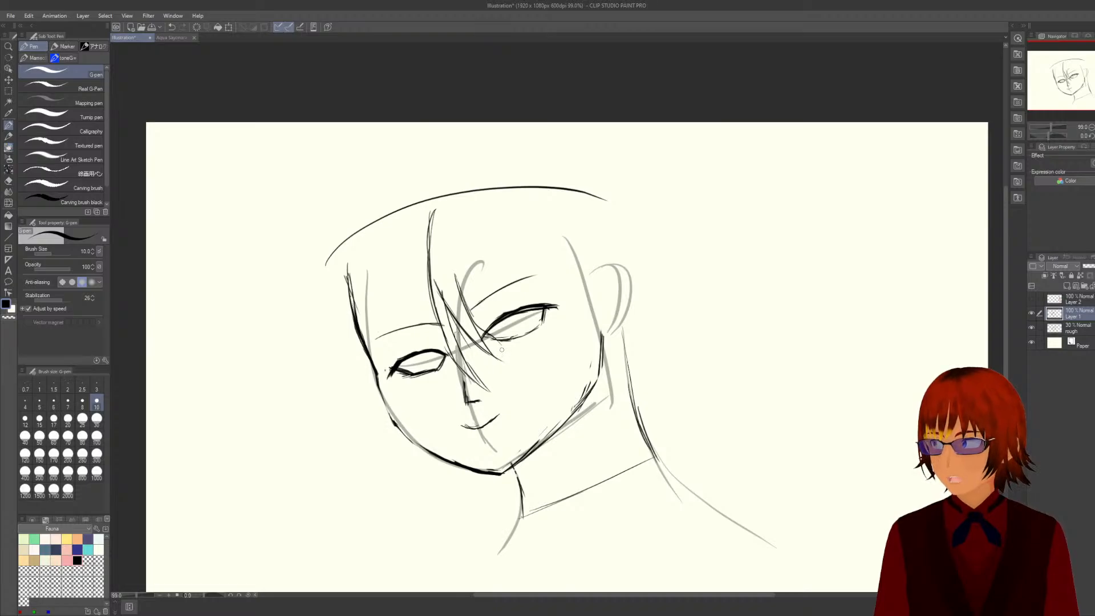
{"action": "left_click_drag", "start_coordinate": [485, 329], "coordinate": [504, 366]}
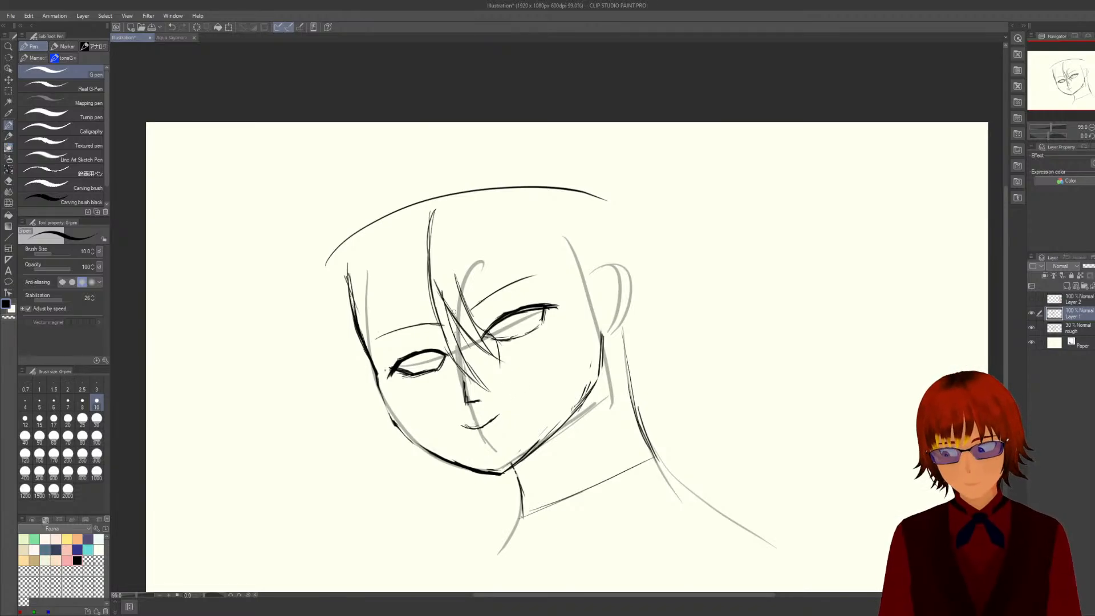
{"action": "key", "text": "ctrl+z"}
{"action": "key", "text": "ctrl+z"}
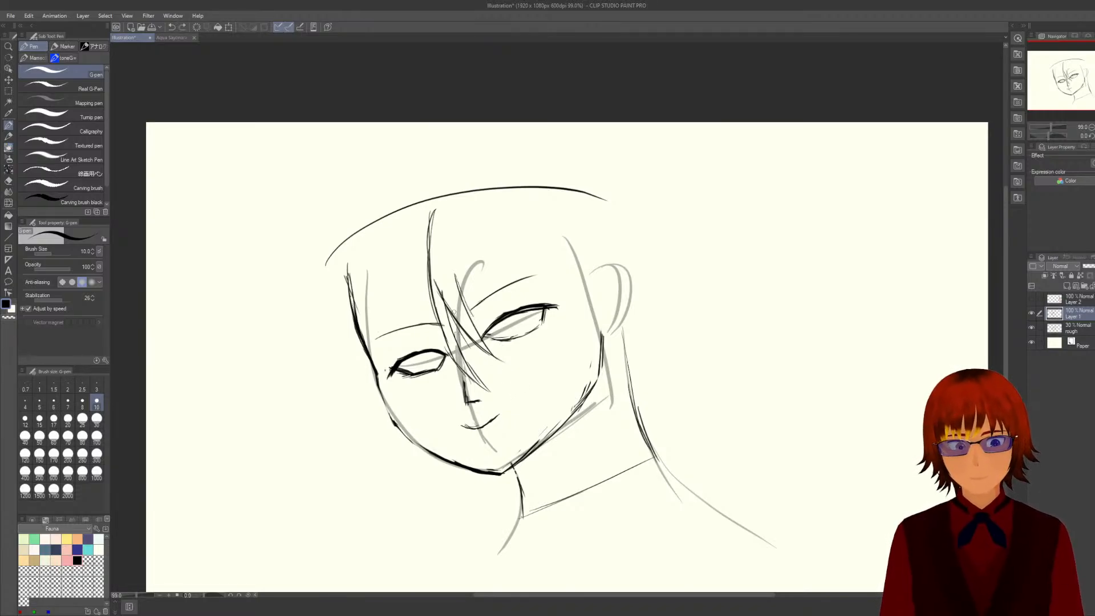
{"action": "left_click_drag", "start_coordinate": [456, 277], "coordinate": [504, 366]}
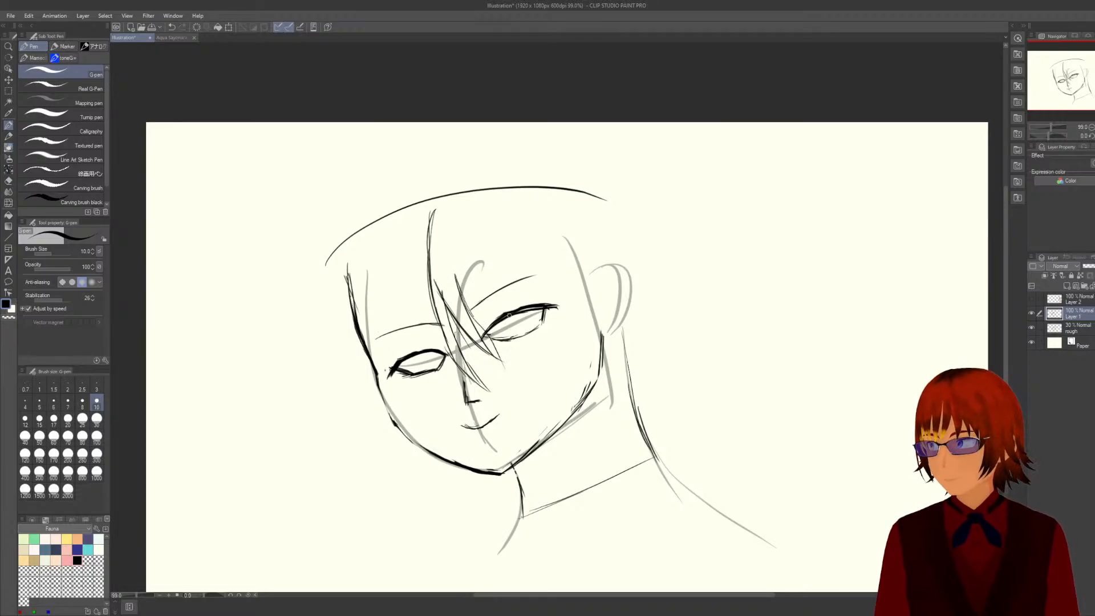
Draw a third fringe lock from the forehead down past the near eye's inner corner, with an outer edge slanting to the upper lid.
{"action": "left_click_drag", "start_coordinate": [475, 264], "coordinate": [507, 366]}
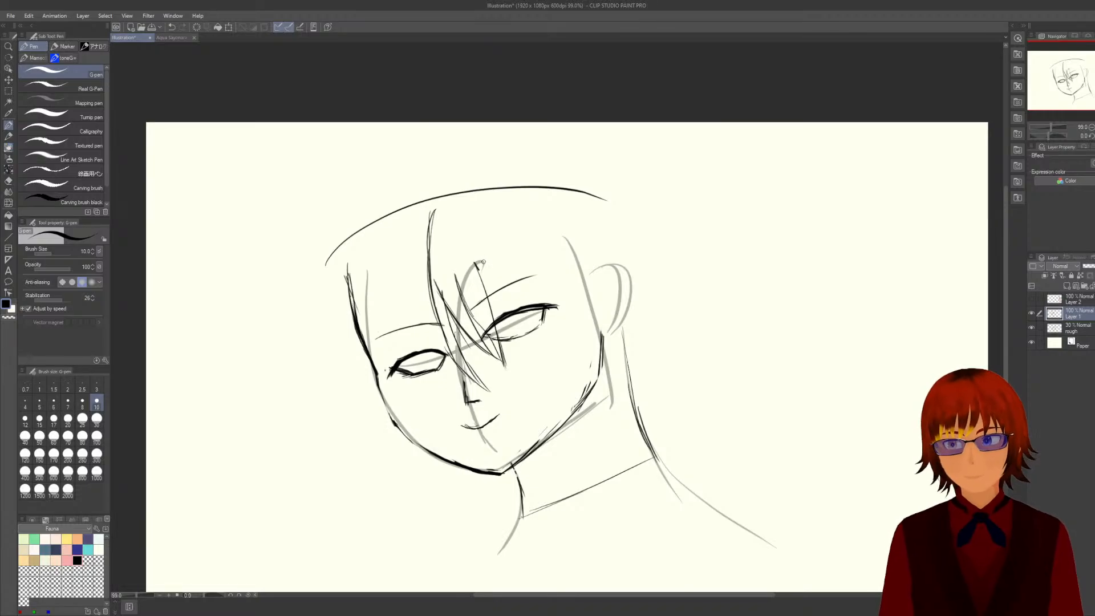
{"action": "left_click_drag", "start_coordinate": [478, 263], "coordinate": [525, 317]}
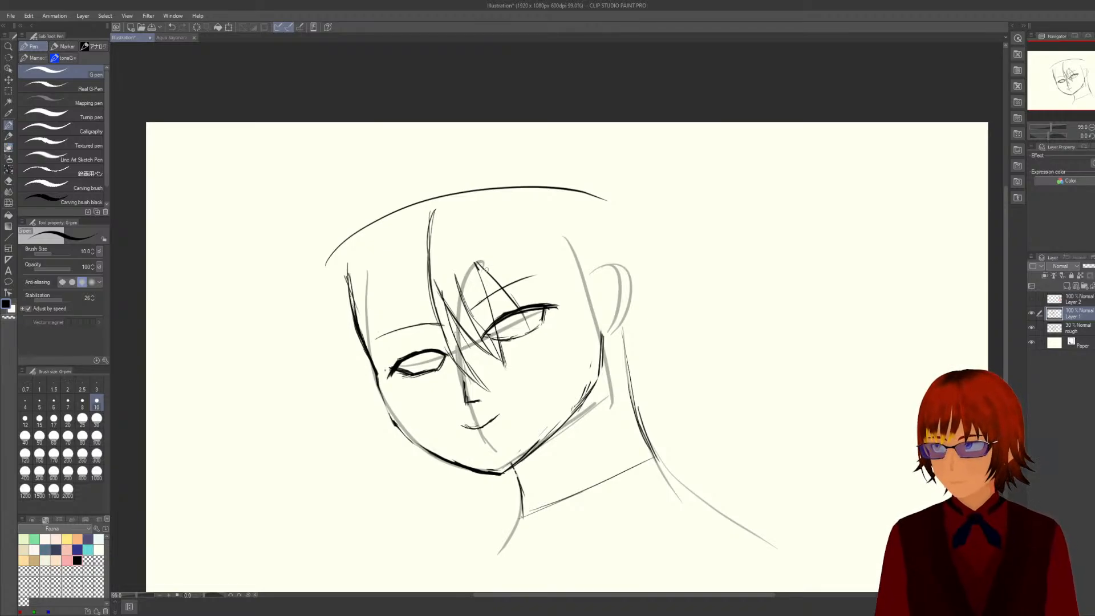
{"action": "left_click_drag", "start_coordinate": [483, 267], "coordinate": [504, 349]}
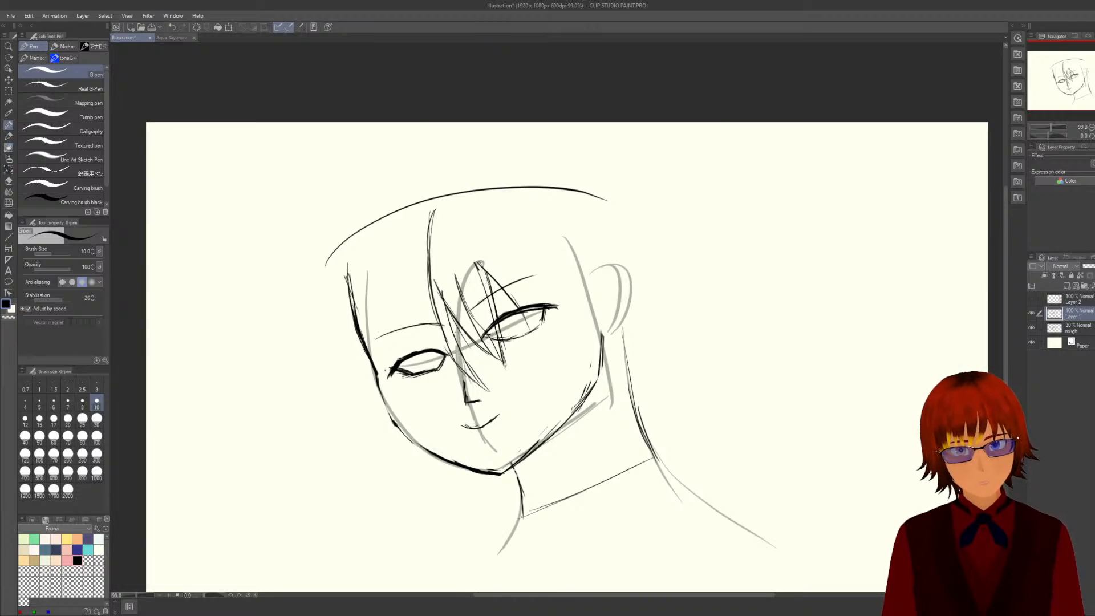
{"action": "left_click_drag", "start_coordinate": [488, 280], "coordinate": [502, 349]}
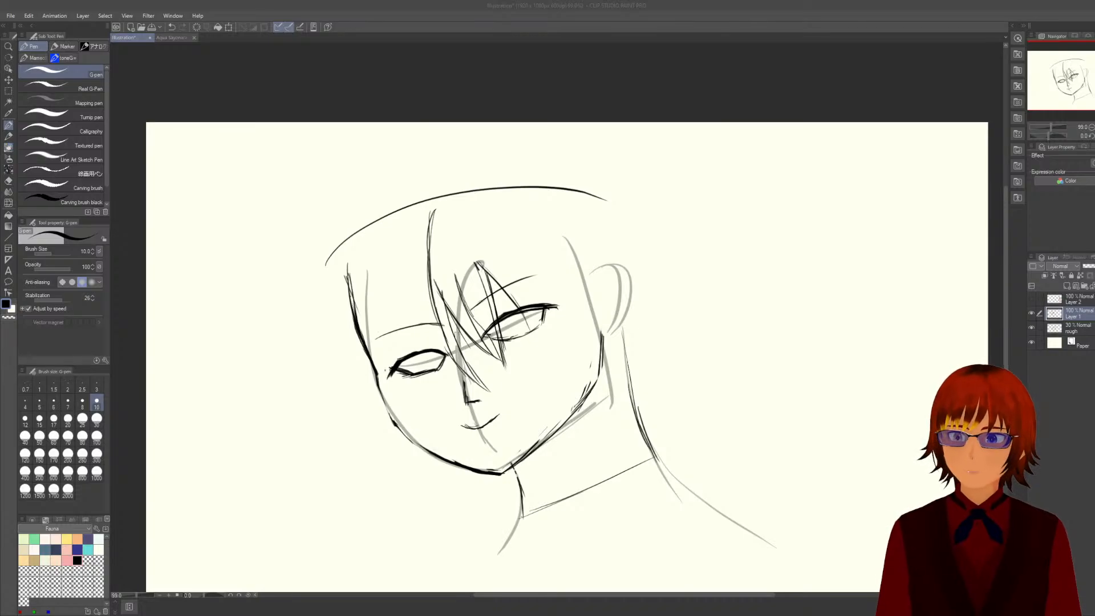
Extend the outer fringe edge across the near eye to the cheek and add jagged, pointed tips rising to the eye's outer corner.
{"action": "left_click", "coordinate": [329, 8]}
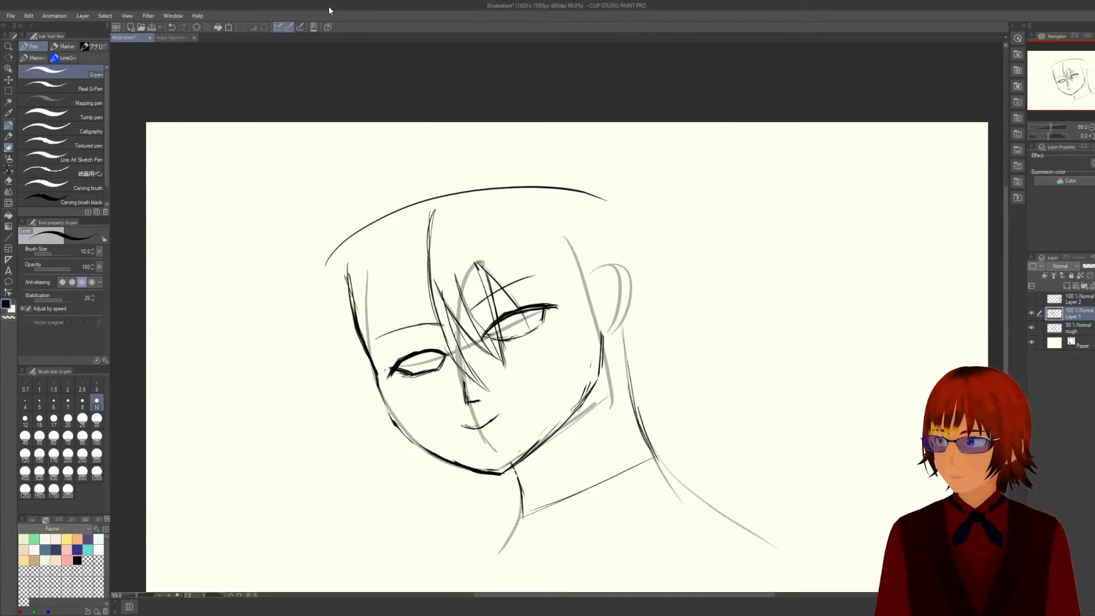
{"action": "left_click_drag", "start_coordinate": [519, 312], "coordinate": [533, 352]}
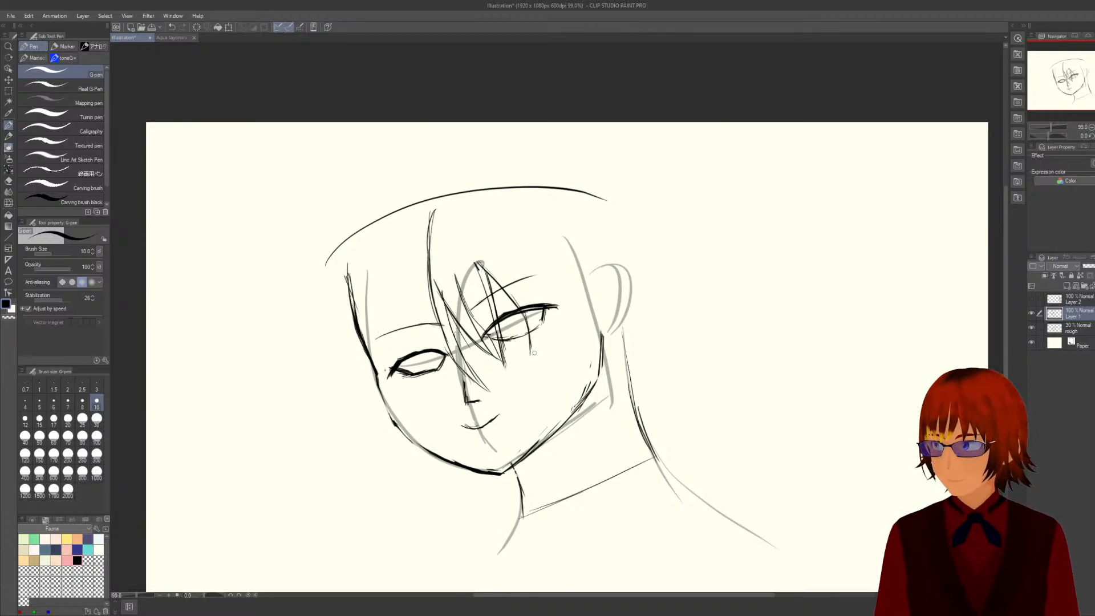
{"action": "left_click_drag", "start_coordinate": [527, 339], "coordinate": [535, 375]}
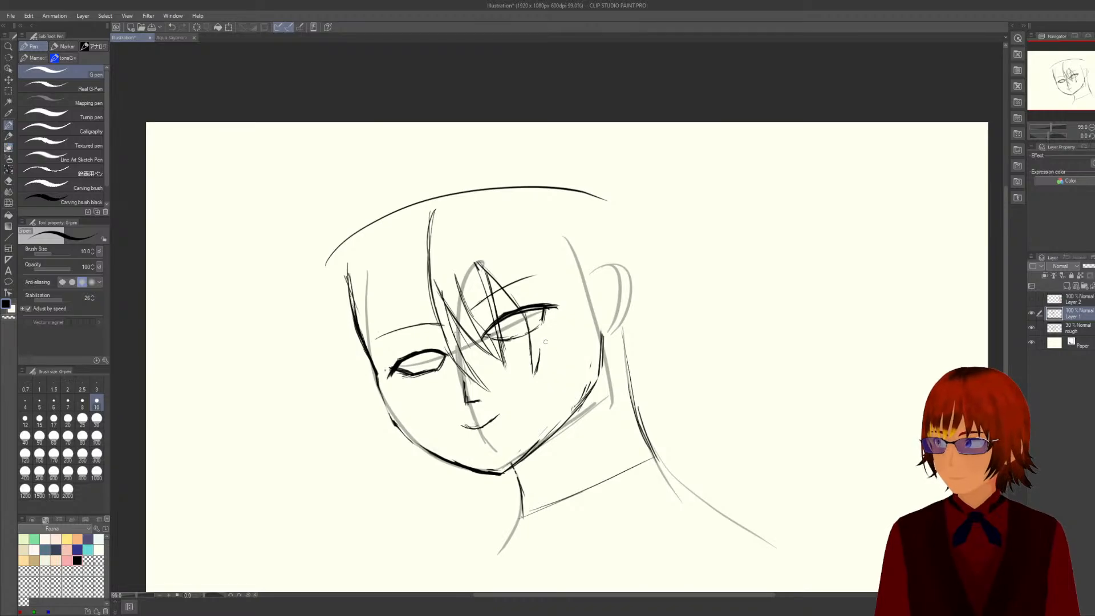
{"action": "left_click_drag", "start_coordinate": [542, 346], "coordinate": [539, 364]}
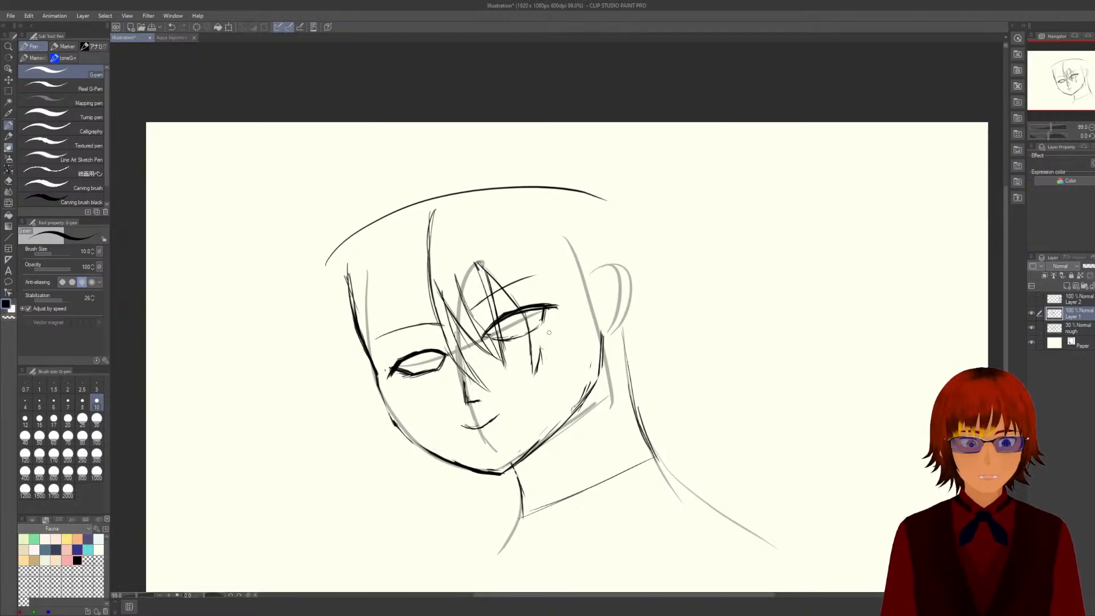
{"action": "left_click_drag", "start_coordinate": [543, 288], "coordinate": [547, 359]}
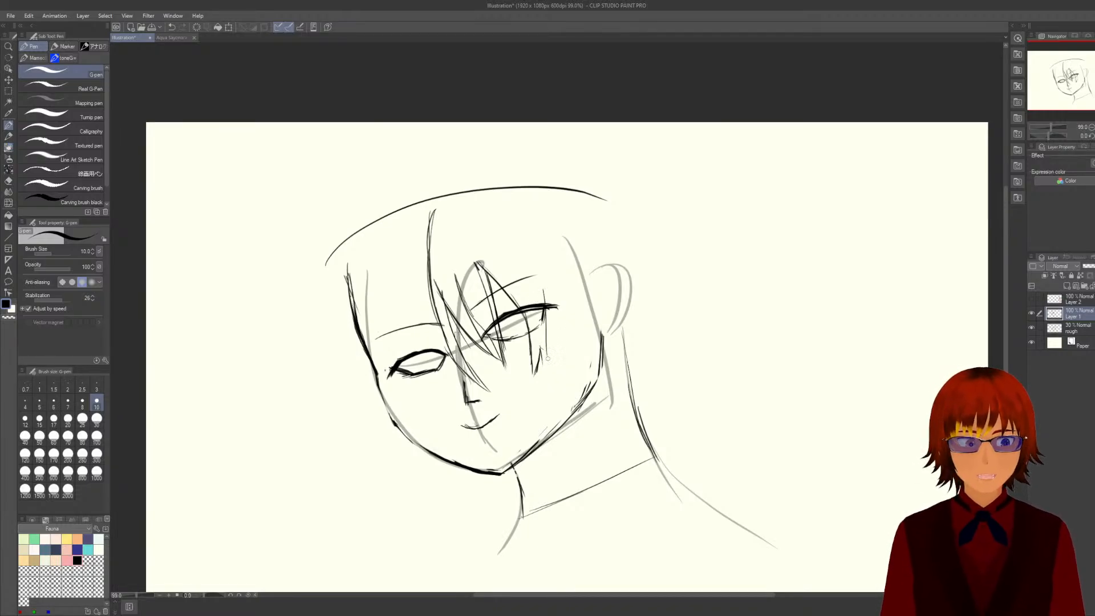
{"action": "left_click_drag", "start_coordinate": [545, 312], "coordinate": [546, 372]}
{"action": "left_click_drag", "start_coordinate": [547, 333], "coordinate": [546, 363]}
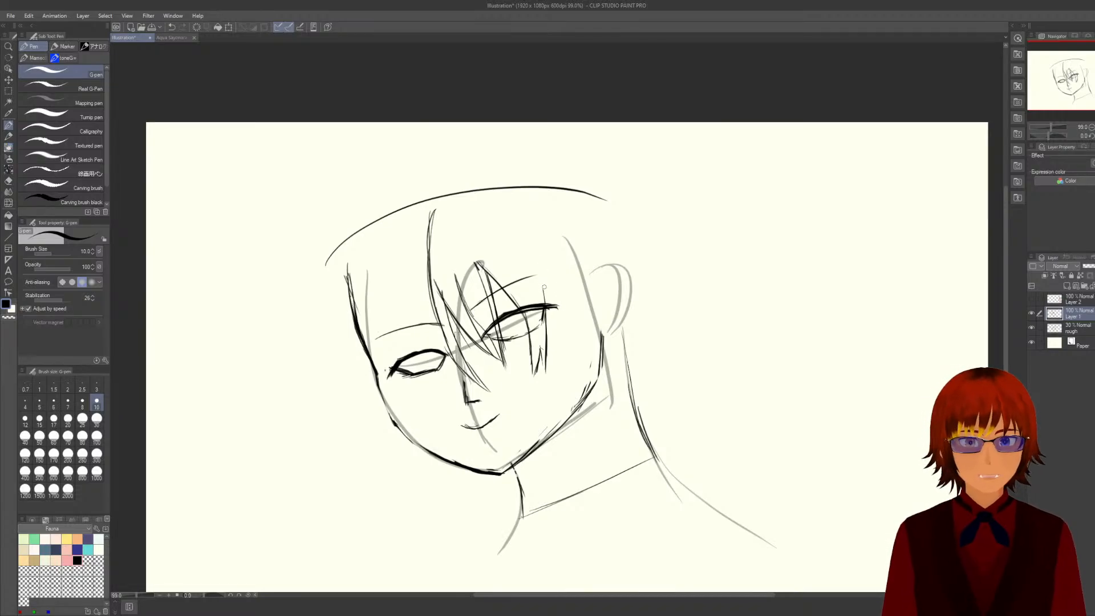
Draw a narrow pointed lock from the near brow's outer end across the eye's outer corner down to the cheek.
{"action": "left_click_drag", "start_coordinate": [543, 285], "coordinate": [558, 366]}
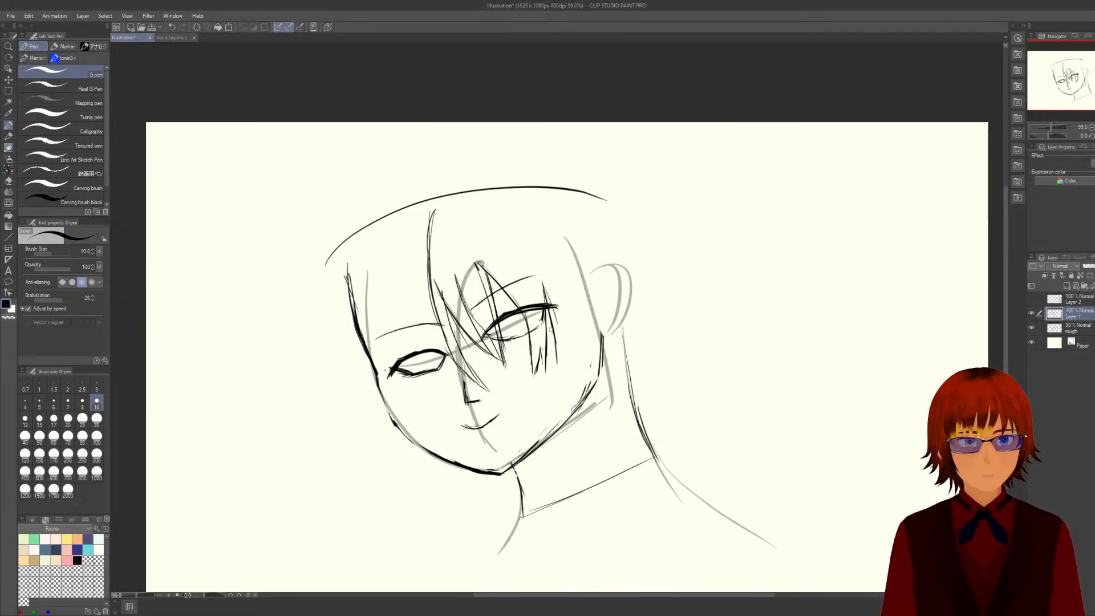
{"action": "mouse_move", "coordinate": [548, 326]}
{"action": "left_mouse_down"}
{"action": "mouse_move", "coordinate": [552, 374]}
{"action": "mouse_move", "coordinate": [547, 307]}
{"action": "mouse_move", "coordinate": [555, 378]}
{"action": "left_mouse_up"}
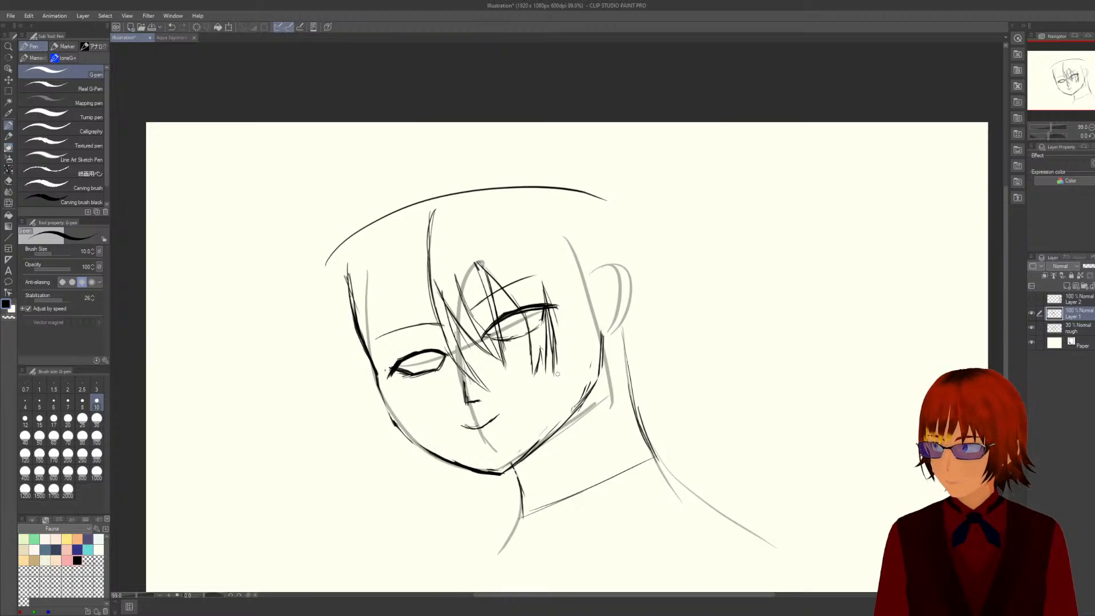
{"action": "left_click_drag", "start_coordinate": [551, 354], "coordinate": [557, 395]}
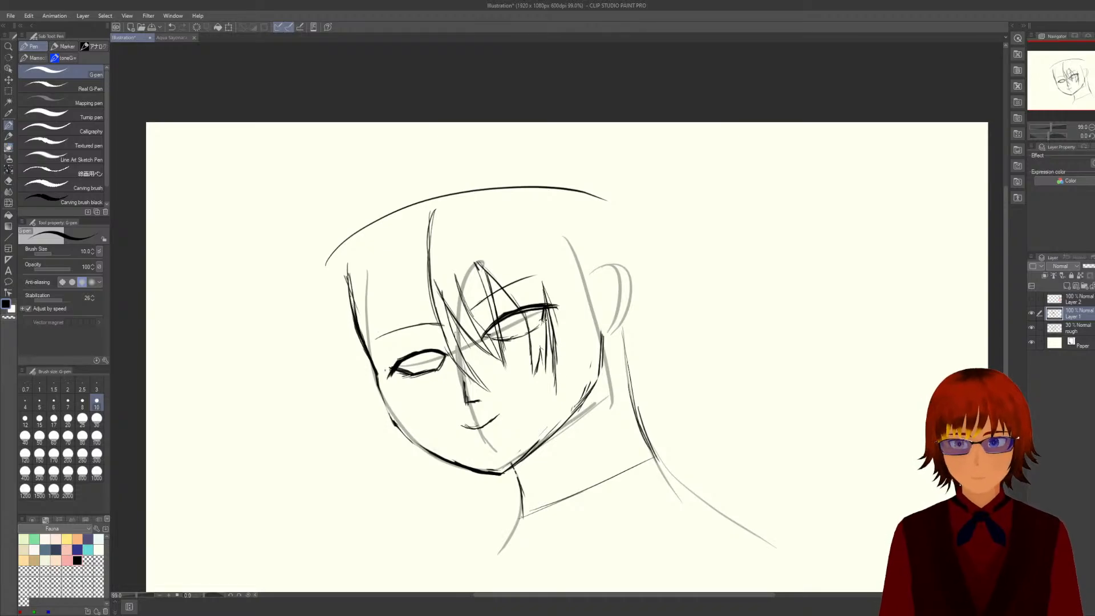
{"action": "left_click_drag", "start_coordinate": [553, 335], "coordinate": [558, 395]}
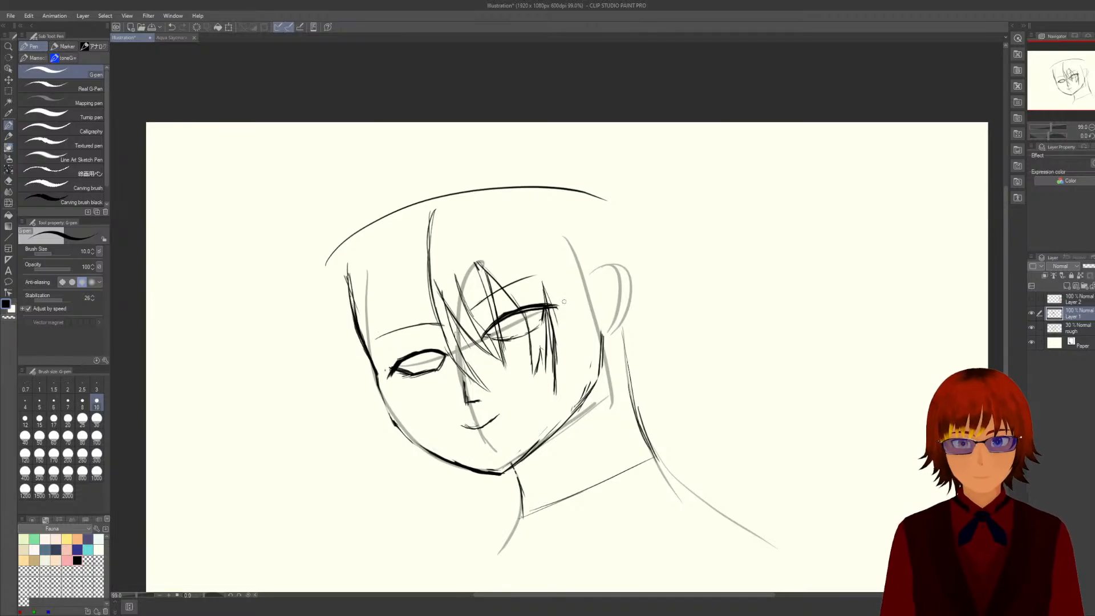
{"action": "left_click_drag", "start_coordinate": [562, 279], "coordinate": [565, 397]}
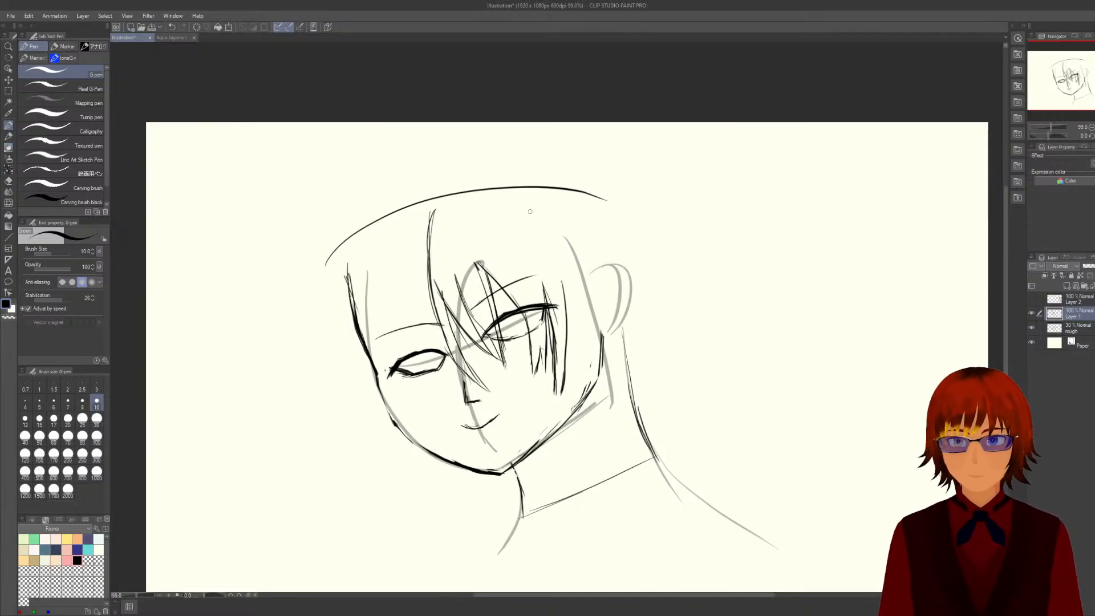
Draw a long side lock curving from the upper forehead past the near temple to just below the jawline.
{"action": "left_click_drag", "start_coordinate": [530, 212], "coordinate": [596, 344]}
{"action": "left_click_drag", "start_coordinate": [545, 233], "coordinate": [594, 381]}
{"action": "left_click_drag", "start_coordinate": [592, 320], "coordinate": [578, 408]}
{"action": "left_click_drag", "start_coordinate": [593, 358], "coordinate": [593, 415]}
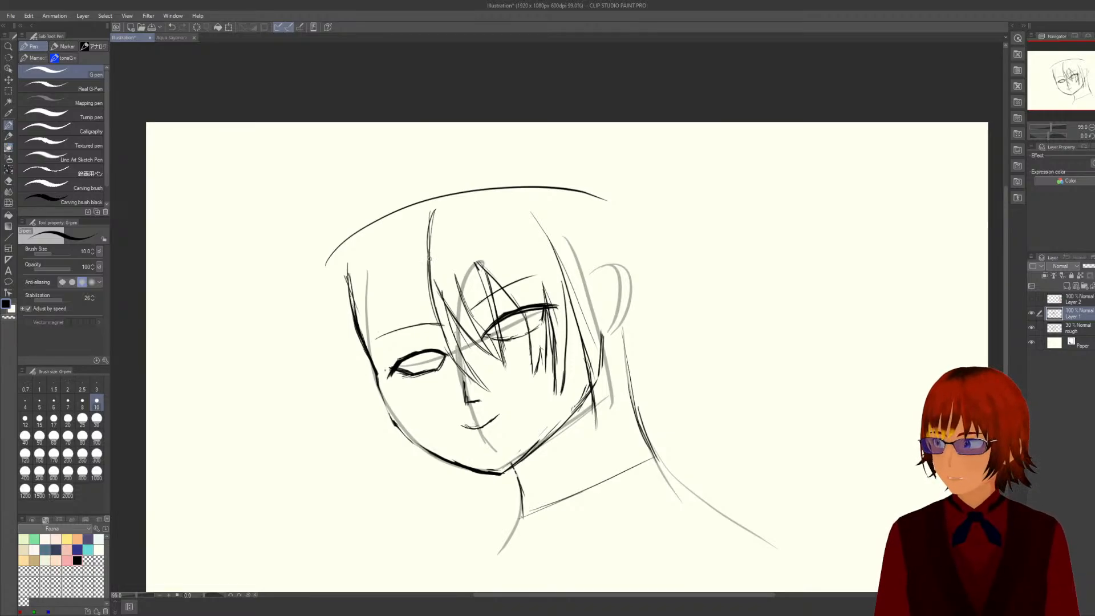
Draw short pointed hair locks slanting from the parting line across the far side of the forehead.
{"action": "left_click_drag", "start_coordinate": [428, 257], "coordinate": [416, 289]}
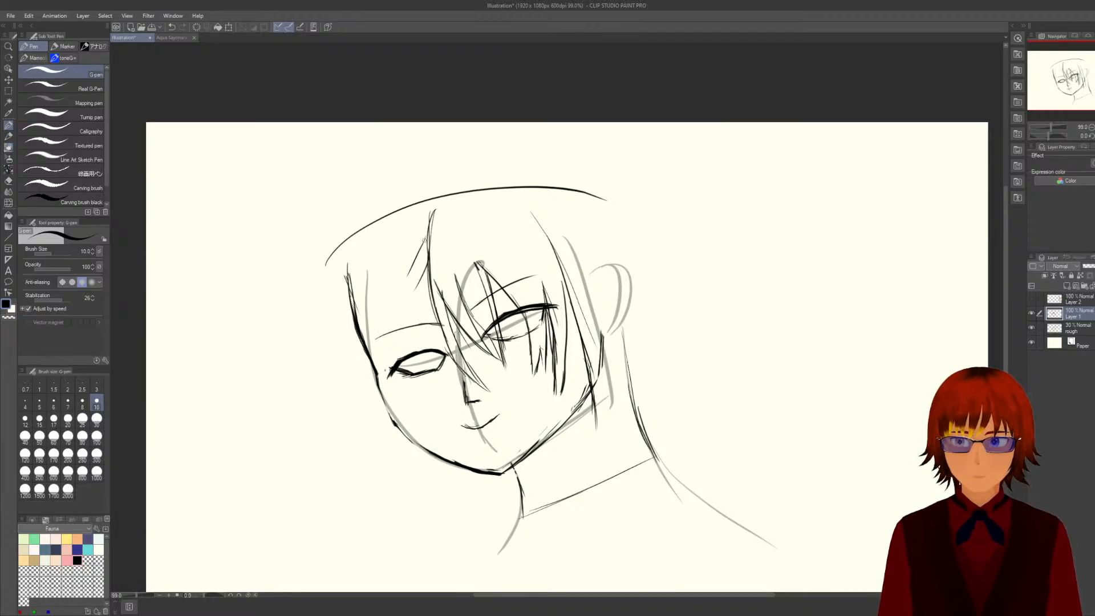
{"action": "left_click_drag", "start_coordinate": [426, 235], "coordinate": [403, 276]}
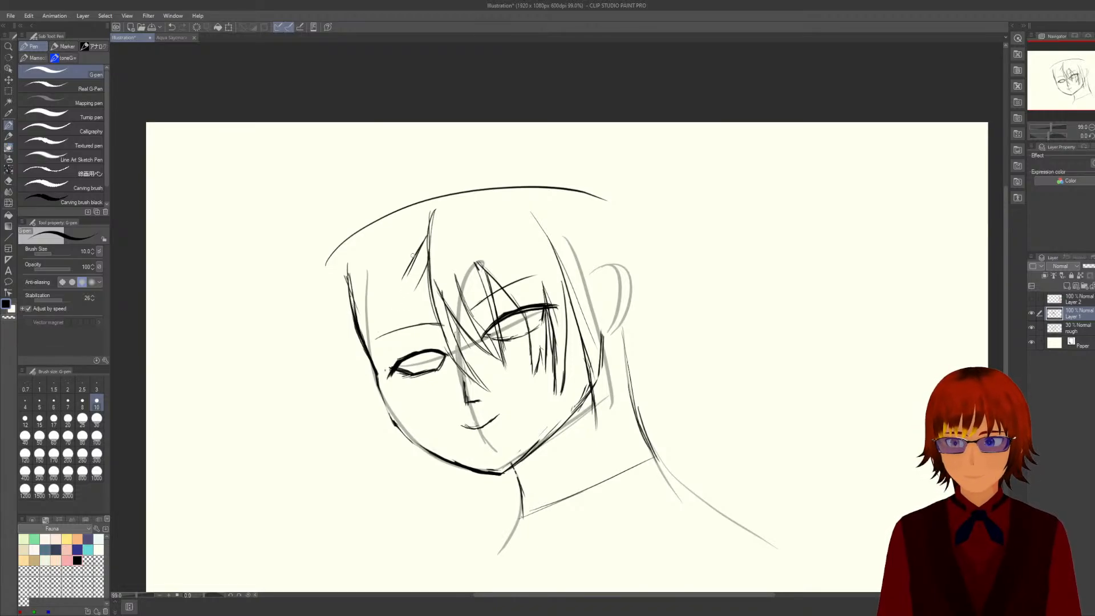
{"action": "mouse_move", "coordinate": [423, 240]}
{"action": "left_mouse_down"}
{"action": "mouse_move", "coordinate": [402, 290]}
{"action": "mouse_move", "coordinate": [426, 263]}
{"action": "mouse_move", "coordinate": [402, 289]}
{"action": "left_mouse_up"}
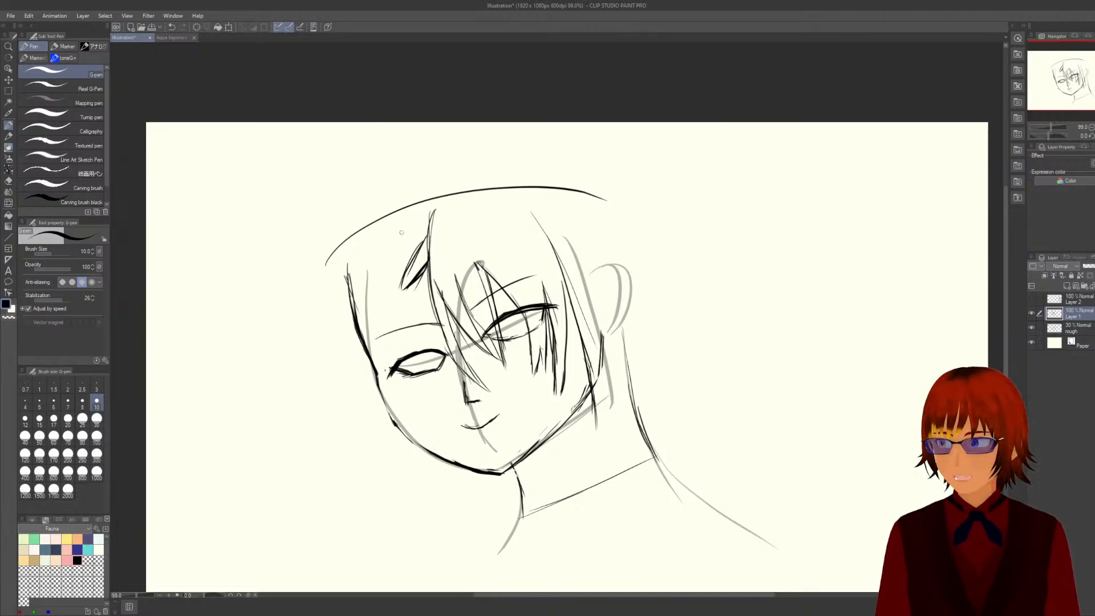
{"action": "left_click_drag", "start_coordinate": [404, 236], "coordinate": [398, 272]}
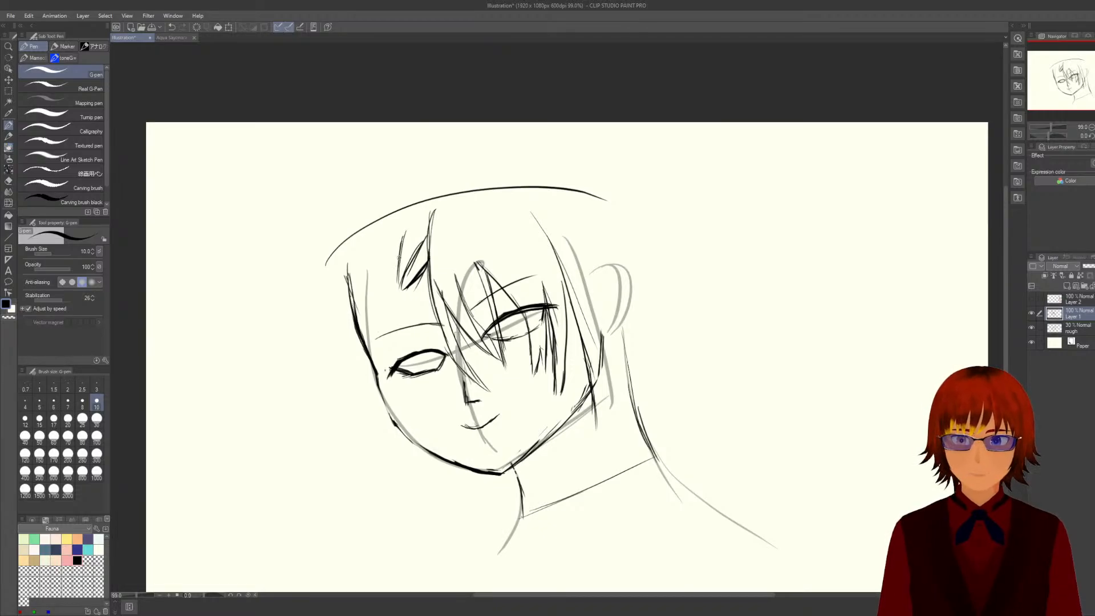
{"action": "left_click_drag", "start_coordinate": [399, 258], "coordinate": [387, 274]}
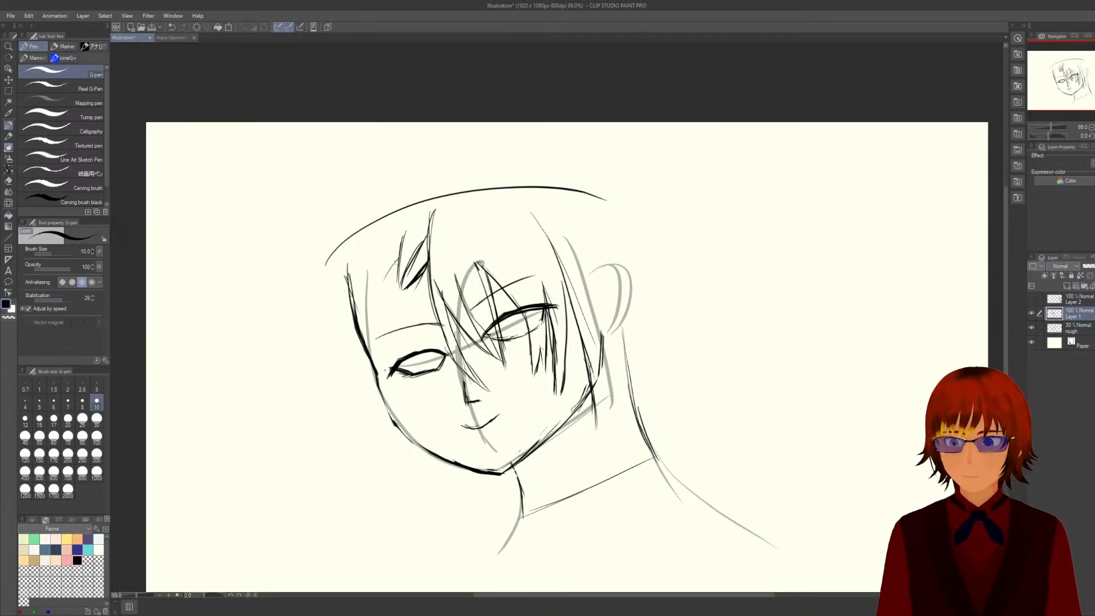
{"action": "left_click_drag", "start_coordinate": [399, 257], "coordinate": [379, 302]}
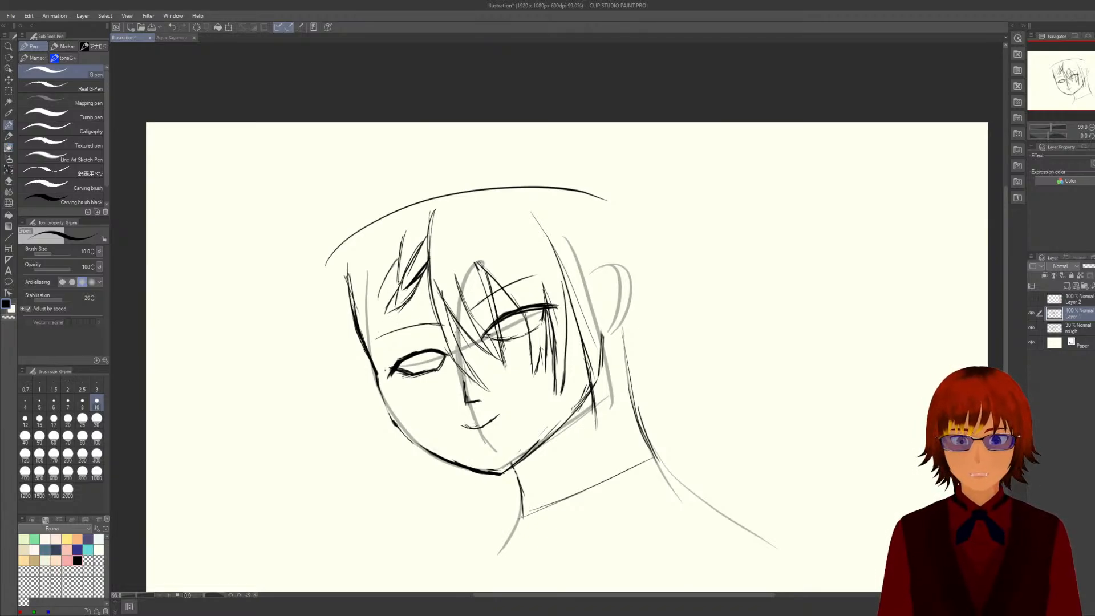
Continue the far-side fringe with small slanted locks above the far brow, reaching the face's side line.
{"action": "left_click_drag", "start_coordinate": [400, 281], "coordinate": [382, 321]}
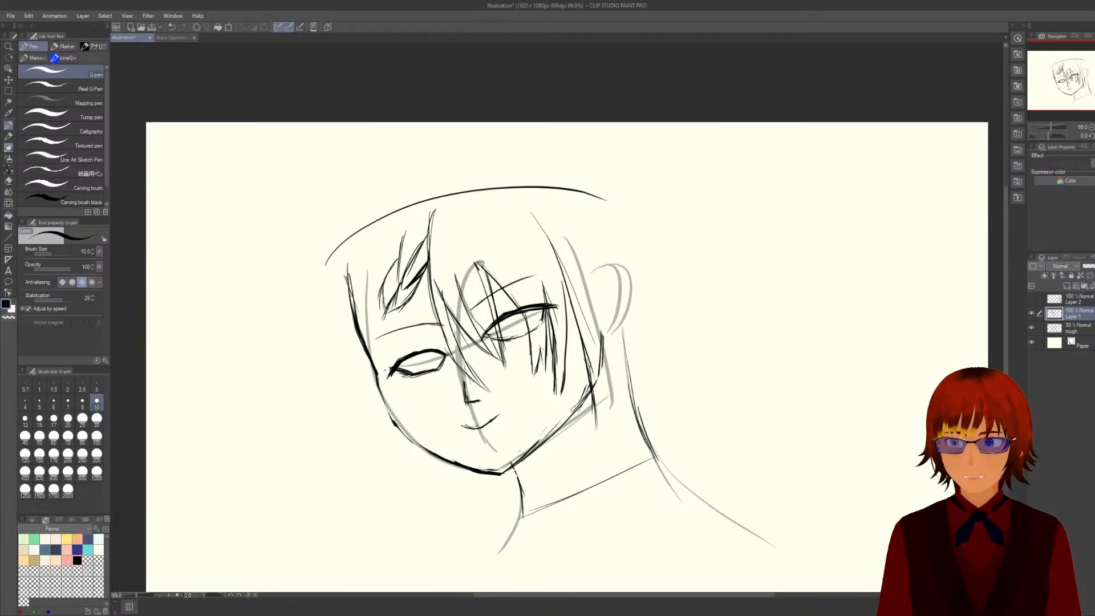
{"action": "mouse_move", "coordinate": [386, 307]}
{"action": "left_mouse_down"}
{"action": "mouse_move", "coordinate": [373, 304]}
{"action": "mouse_move", "coordinate": [368, 318]}
{"action": "left_mouse_up"}
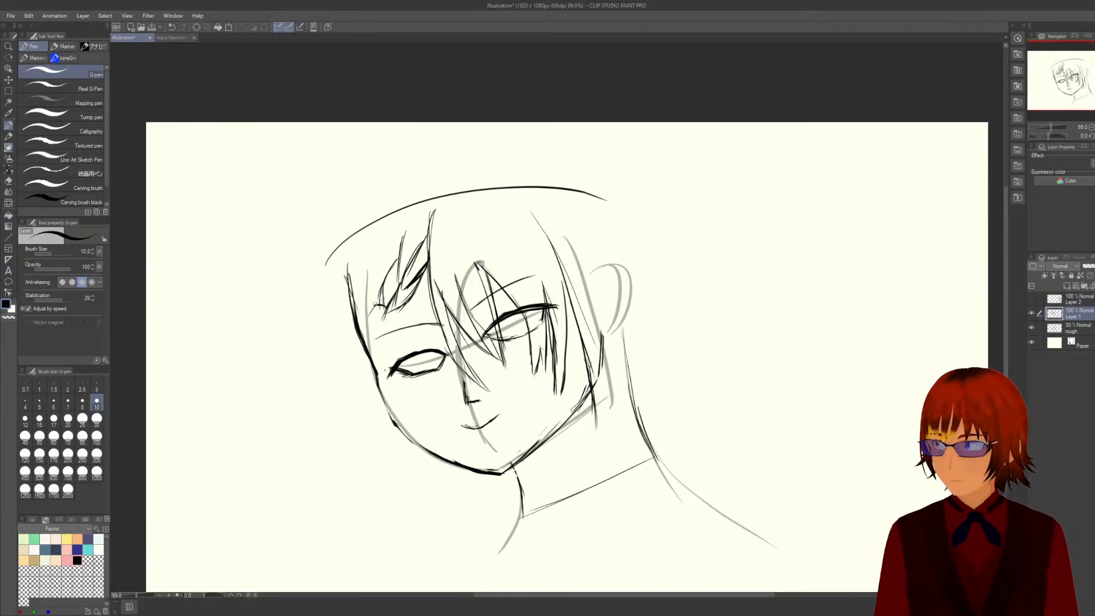
{"action": "left_click_drag", "start_coordinate": [383, 305], "coordinate": [367, 321]}
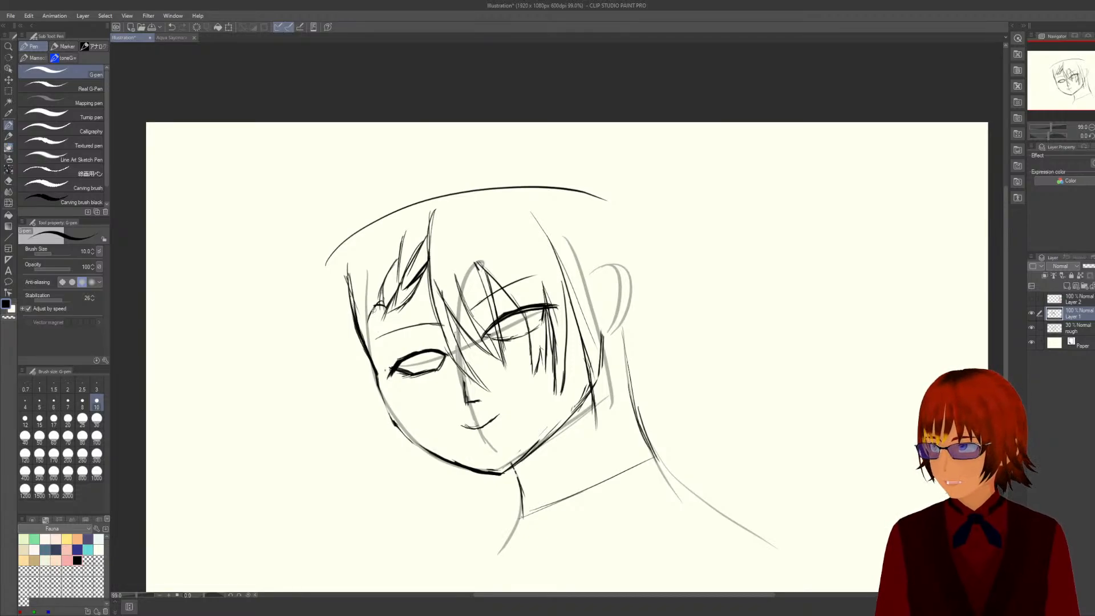
{"action": "left_click_drag", "start_coordinate": [374, 311], "coordinate": [365, 346]}
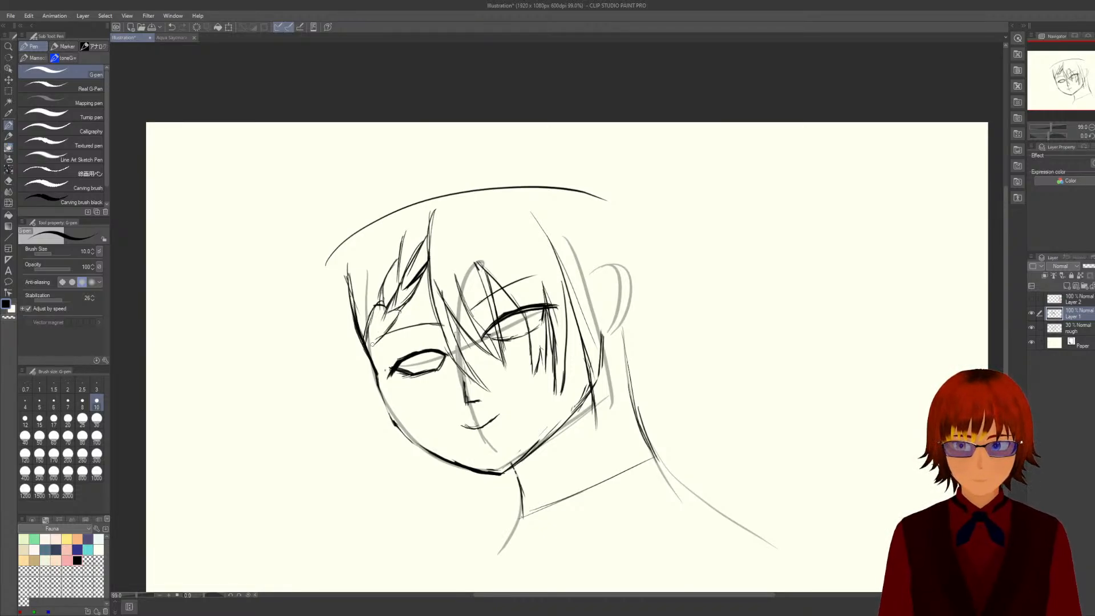
{"action": "left_click_drag", "start_coordinate": [375, 346], "coordinate": [382, 343]}
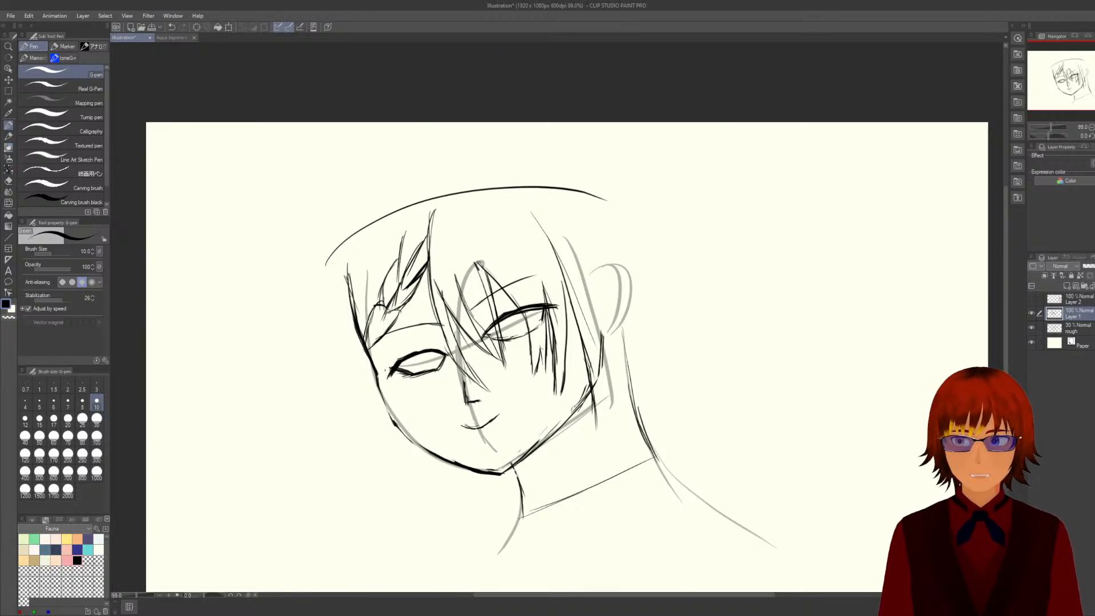
{"action": "left_click_drag", "start_coordinate": [391, 309], "coordinate": [368, 346]}
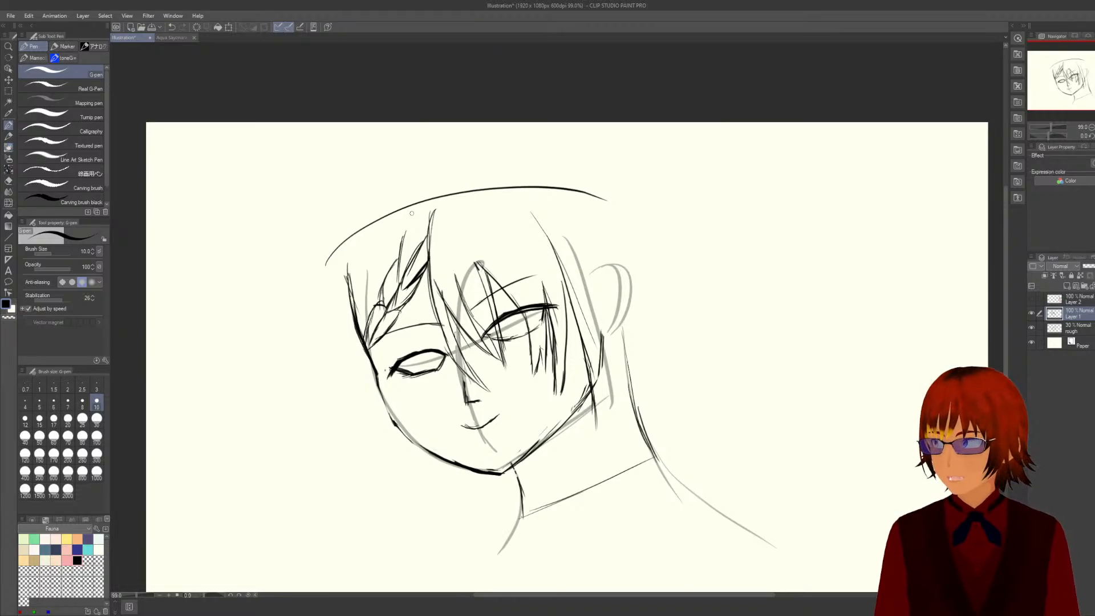
{"action": "left_click_drag", "start_coordinate": [413, 202], "coordinate": [406, 256]}
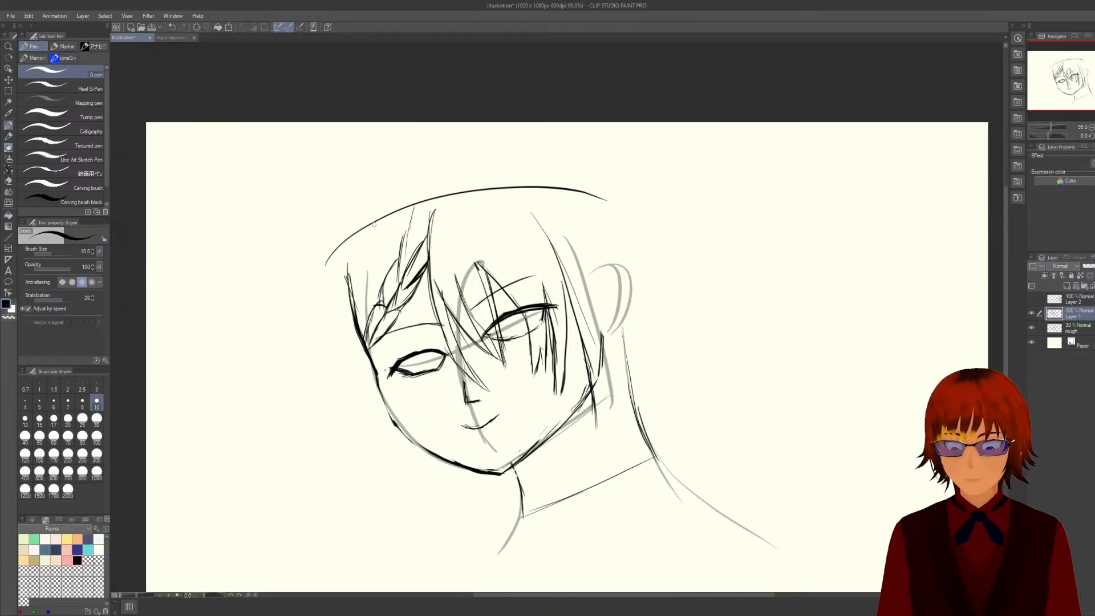
{"action": "key", "text": "ctrl+z"}
{"action": "key", "text": "ctrl+z"}
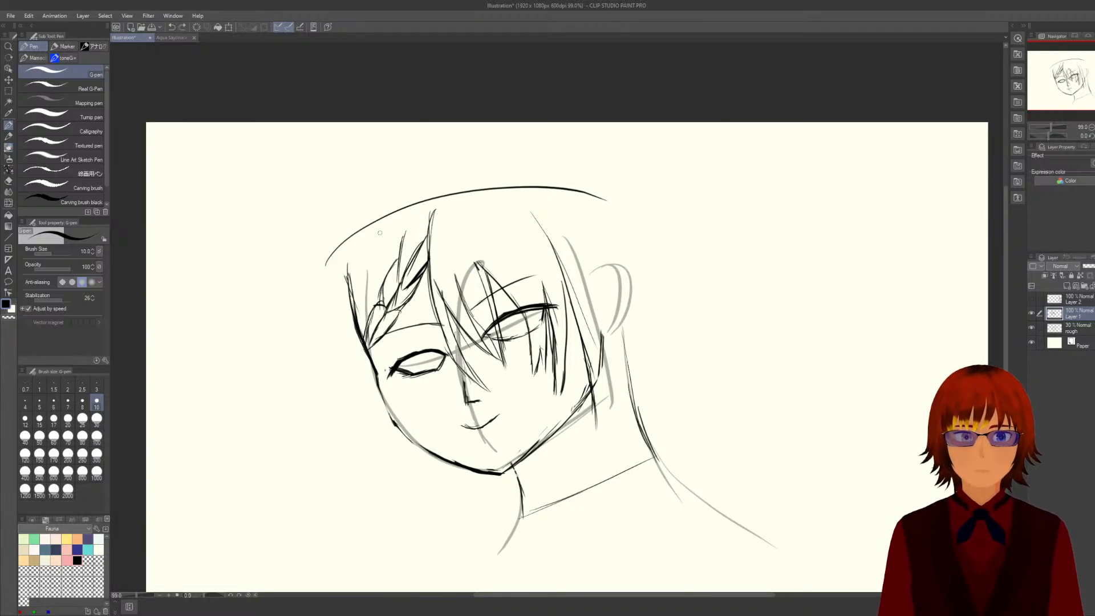
Draw a long thin lock from the hairline beside the parting across the far eye's outer corner to the cheek, and reinforce its root.
{"action": "left_click_drag", "start_coordinate": [420, 212], "coordinate": [400, 335]}
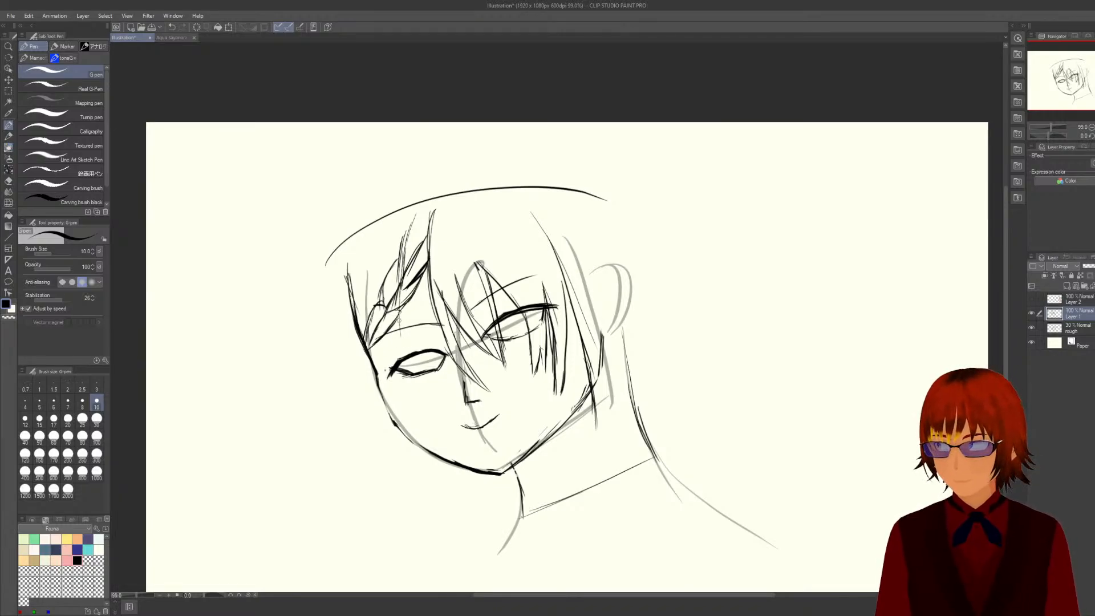
{"action": "left_click_drag", "start_coordinate": [401, 266], "coordinate": [392, 352]}
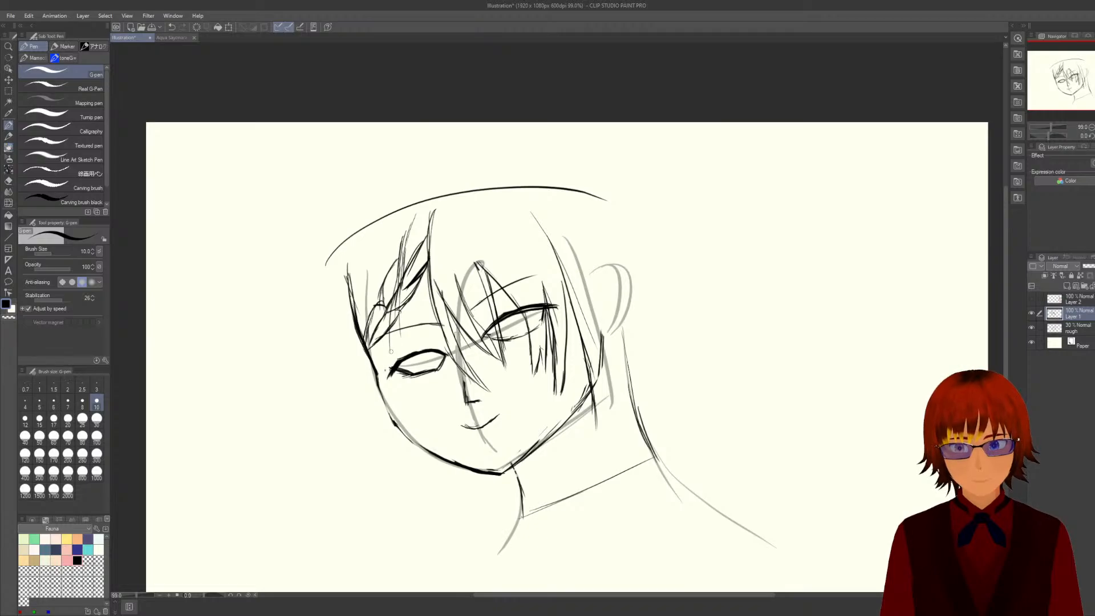
{"action": "left_click_drag", "start_coordinate": [404, 259], "coordinate": [390, 364]}
{"action": "left_click_drag", "start_coordinate": [414, 218], "coordinate": [393, 335]}
{"action": "left_click_drag", "start_coordinate": [401, 287], "coordinate": [393, 366]}
{"action": "left_click_drag", "start_coordinate": [393, 327], "coordinate": [402, 398]}
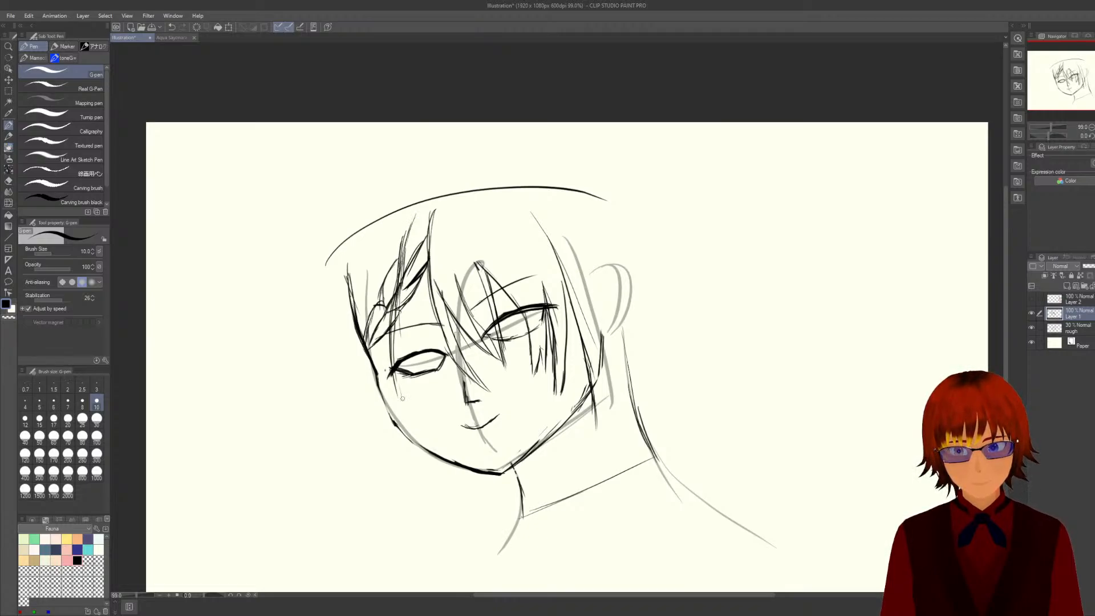
{"action": "left_click_drag", "start_coordinate": [410, 246], "coordinate": [396, 412]}
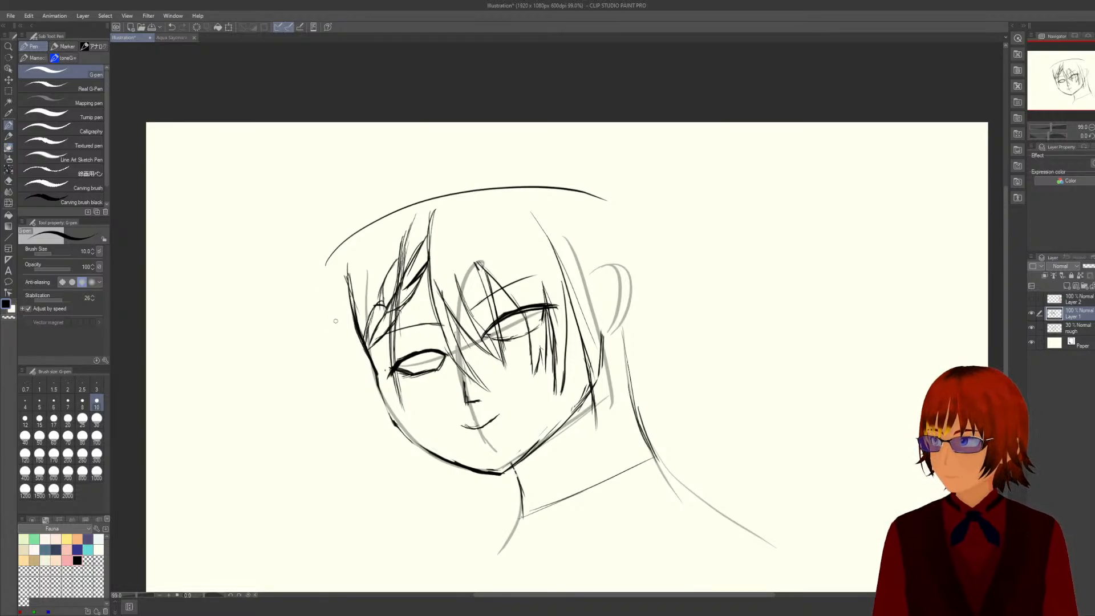
{"action": "left_click_drag", "start_coordinate": [404, 240], "coordinate": [420, 216]}
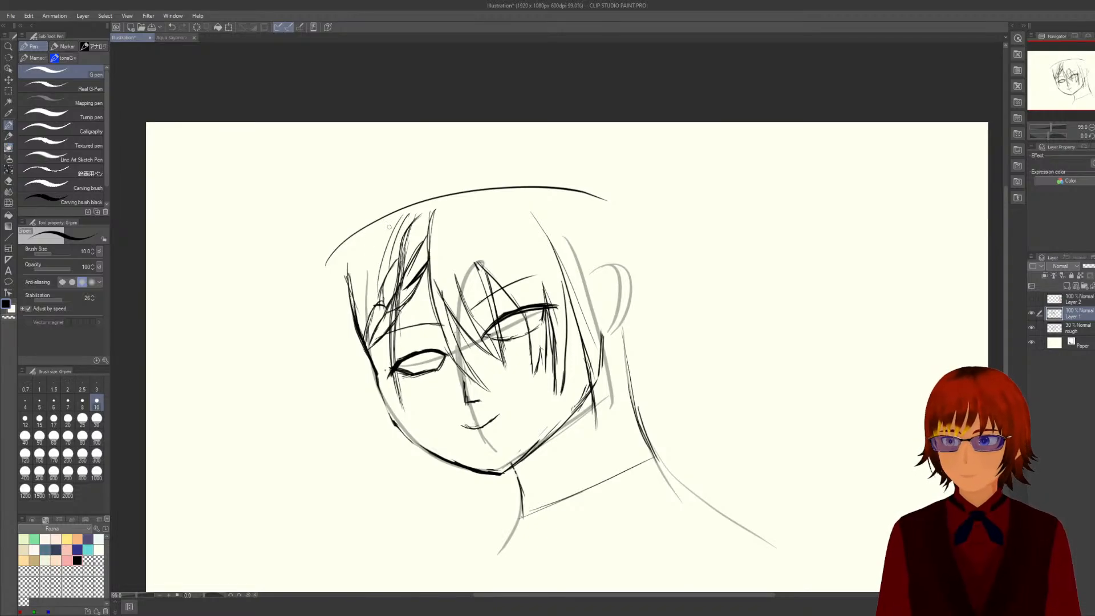
Fill the far side of the hair with fine slanted strands and outline its outer edge down past the temple.
{"action": "left_click_drag", "start_coordinate": [393, 216], "coordinate": [369, 303]}
{"action": "left_click_drag", "start_coordinate": [381, 235], "coordinate": [364, 309]}
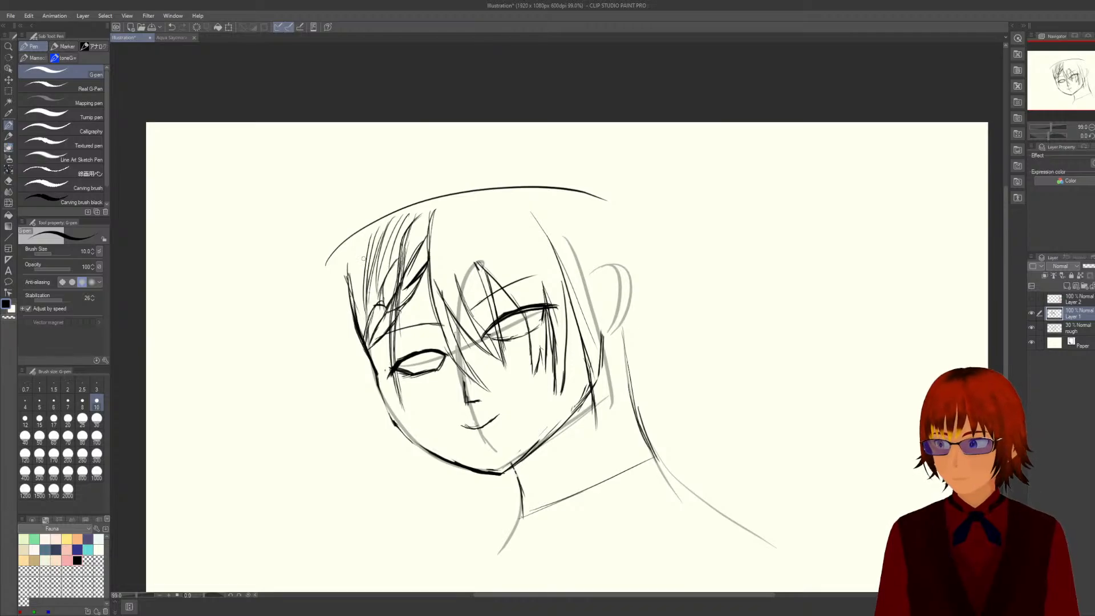
{"action": "left_click_drag", "start_coordinate": [374, 238], "coordinate": [358, 315]}
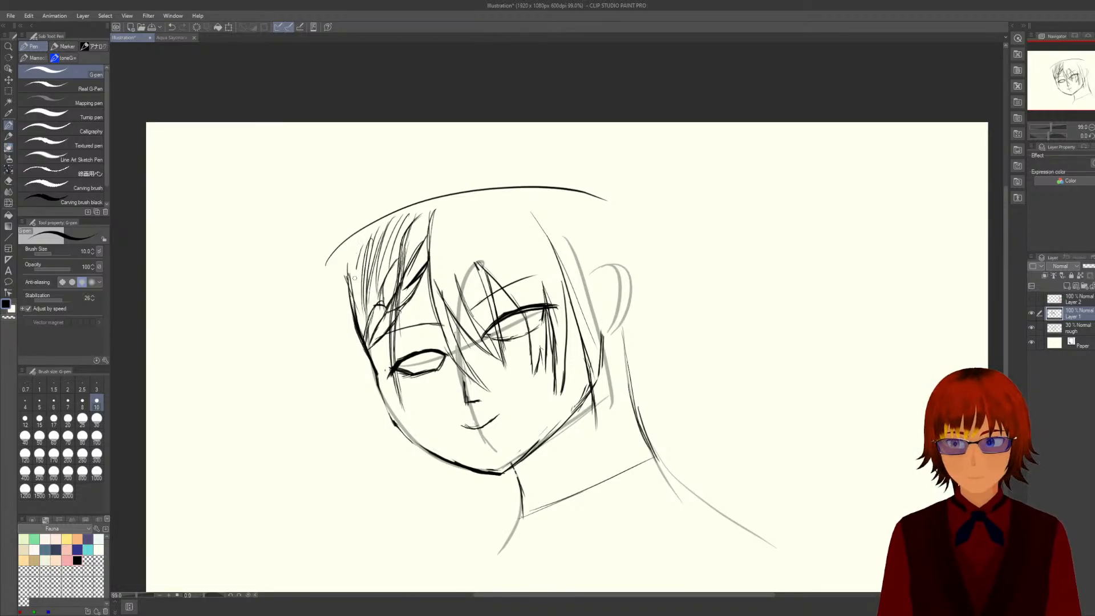
{"action": "left_click_drag", "start_coordinate": [357, 268], "coordinate": [352, 318]}
{"action": "left_click_drag", "start_coordinate": [375, 233], "coordinate": [343, 339]}
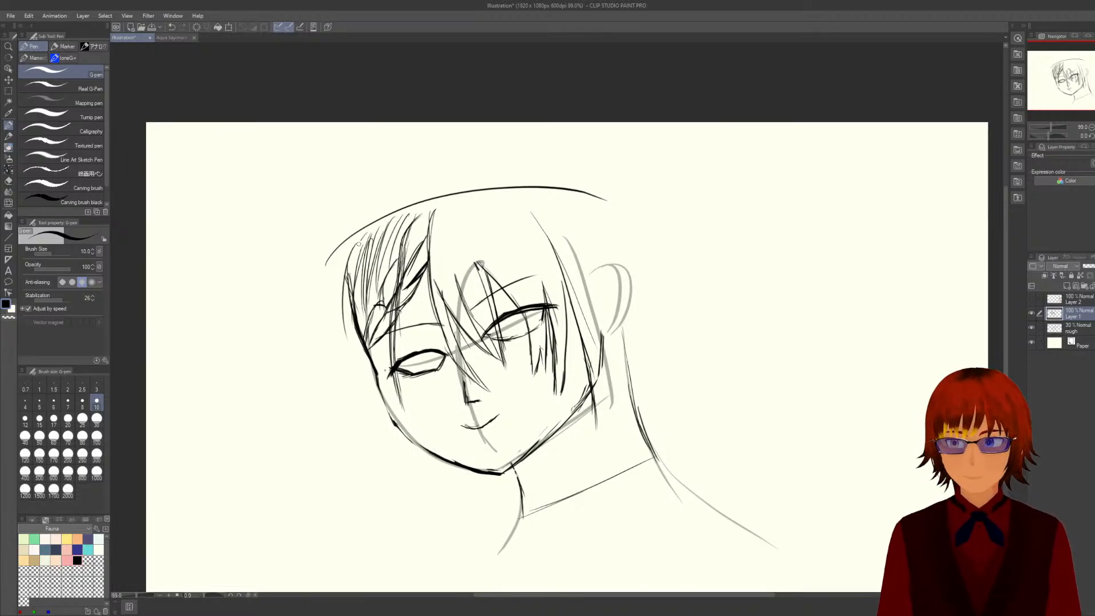
{"action": "mouse_move", "coordinate": [359, 244]}
{"action": "left_mouse_down"}
{"action": "mouse_move", "coordinate": [348, 348]}
{"action": "mouse_move", "coordinate": [350, 336]}
{"action": "mouse_move", "coordinate": [366, 393]}
{"action": "left_mouse_up"}
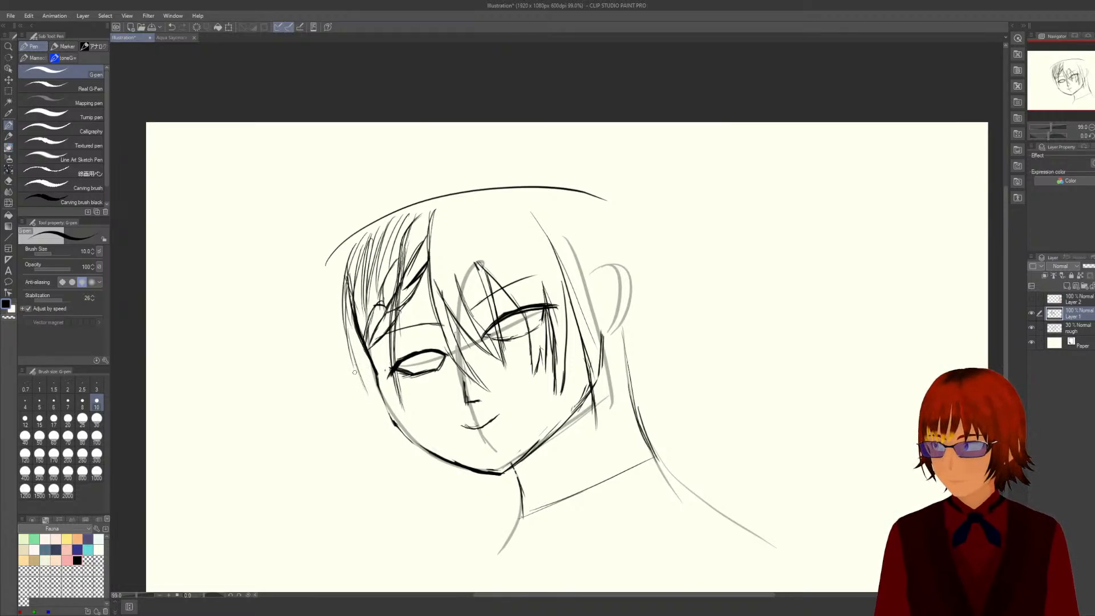
{"action": "left_click_drag", "start_coordinate": [349, 347], "coordinate": [381, 443]}
{"action": "left_click_drag", "start_coordinate": [363, 397], "coordinate": [388, 489]}
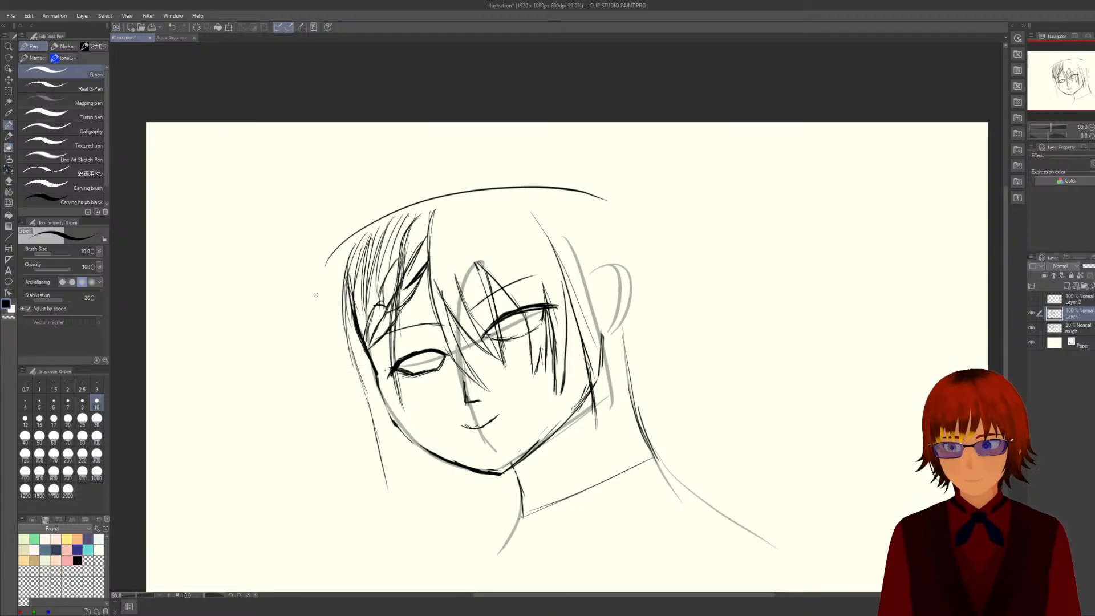
{"action": "key", "text": "ctrl+z"}
{"action": "key", "text": "ctrl+z"}
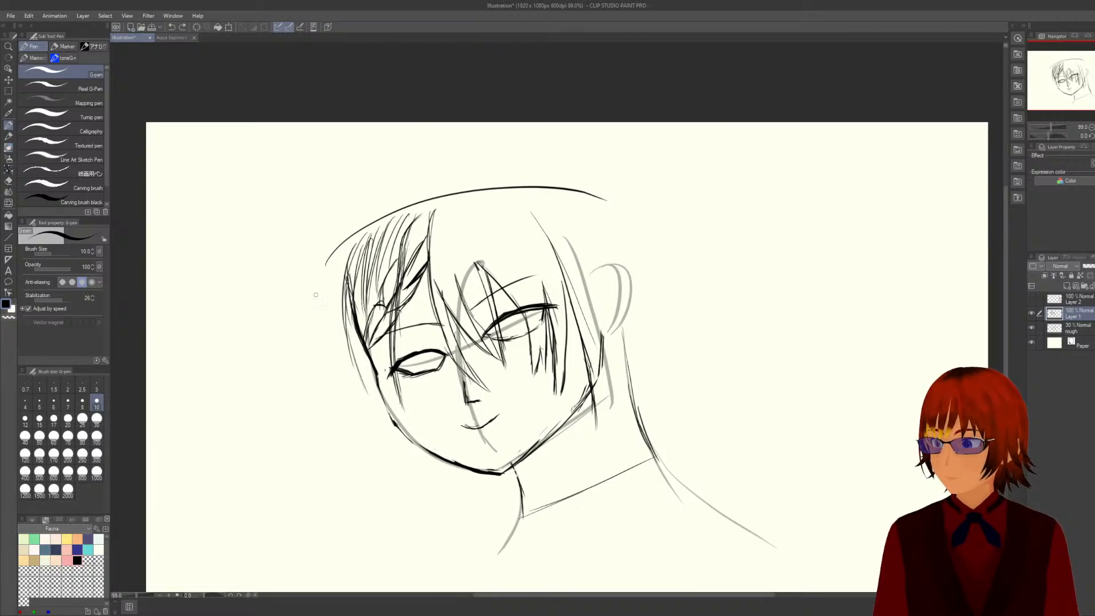
Draw a long far-side lock curving along the cheek to below the neck, with short vertical hair strands beneath the jaw.
{"action": "mouse_move", "coordinate": [348, 342]}
{"action": "left_mouse_down"}
{"action": "mouse_move", "coordinate": [403, 468]}
{"action": "mouse_move", "coordinate": [418, 572]}
{"action": "left_mouse_up"}
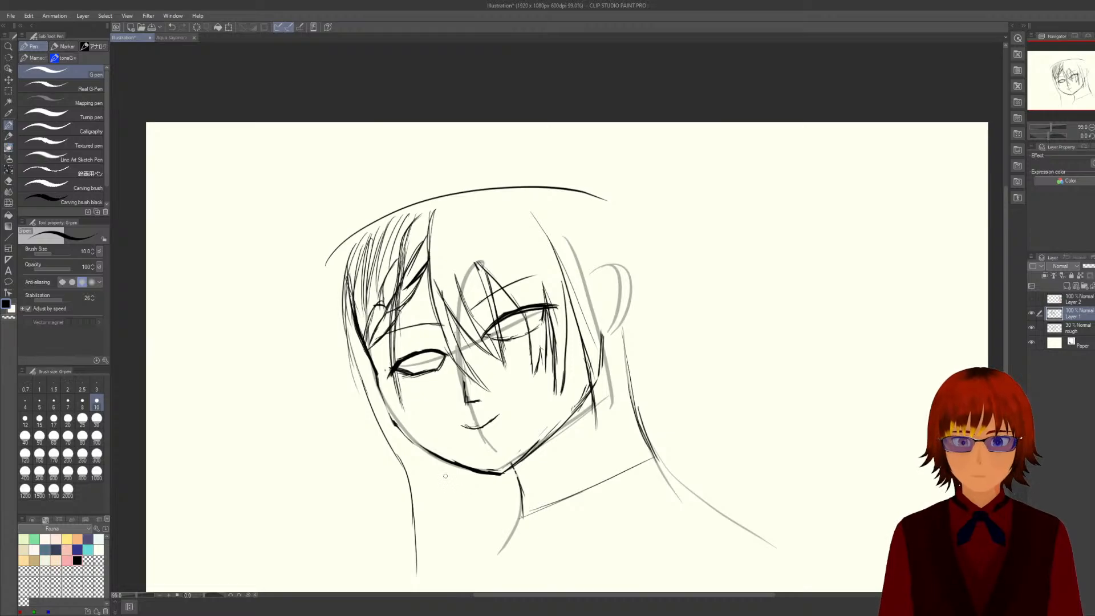
{"action": "left_click_drag", "start_coordinate": [445, 475], "coordinate": [447, 540]}
{"action": "left_click_drag", "start_coordinate": [469, 481], "coordinate": [477, 537]}
{"action": "left_click_drag", "start_coordinate": [491, 489], "coordinate": [489, 530]}
{"action": "left_click_drag", "start_coordinate": [505, 493], "coordinate": [504, 529]}
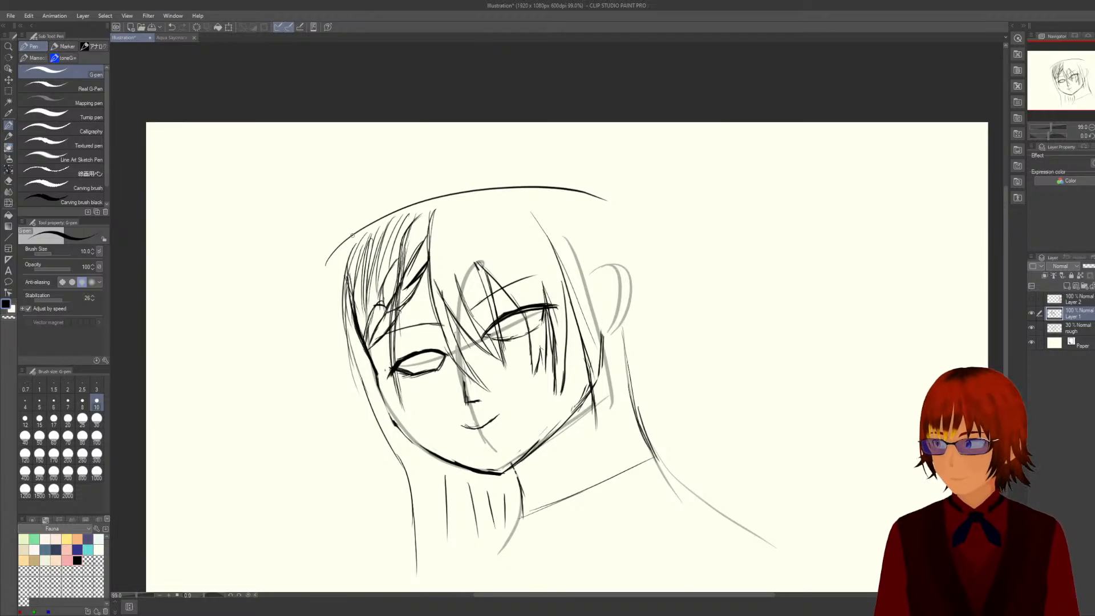
Sketch a branching antler rising outward from the far side of the crown, with a short inner prong and a longer forked stem.
{"action": "mouse_move", "coordinate": [348, 229]}
{"action": "left_mouse_down"}
{"action": "mouse_move", "coordinate": [370, 243]}
{"action": "mouse_move", "coordinate": [342, 245]}
{"action": "mouse_move", "coordinate": [363, 256]}
{"action": "left_mouse_up"}
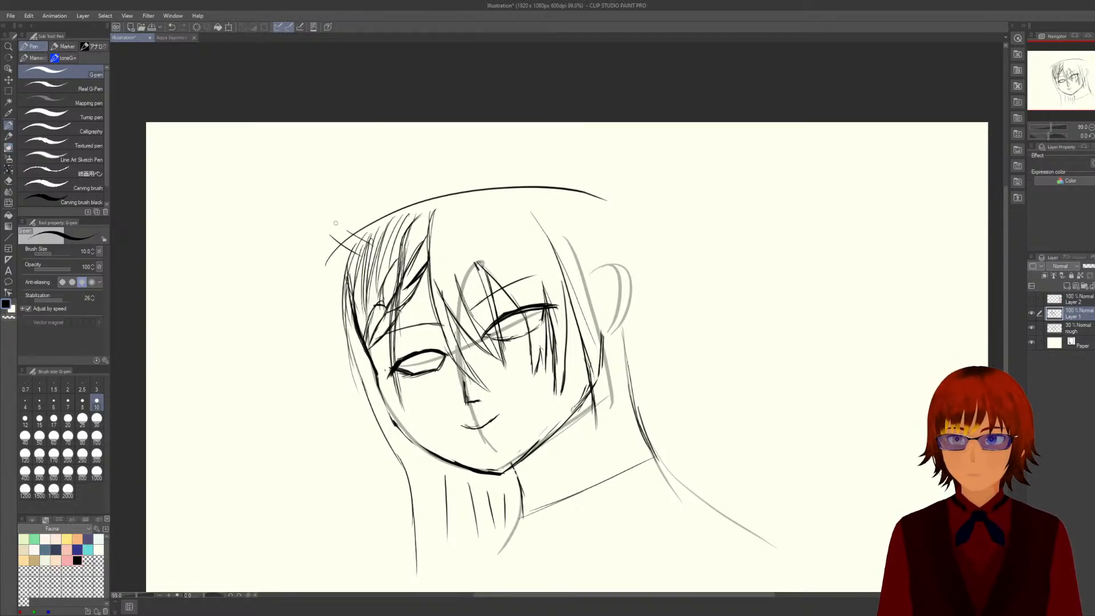
{"action": "left_click_drag", "start_coordinate": [336, 222], "coordinate": [363, 245]}
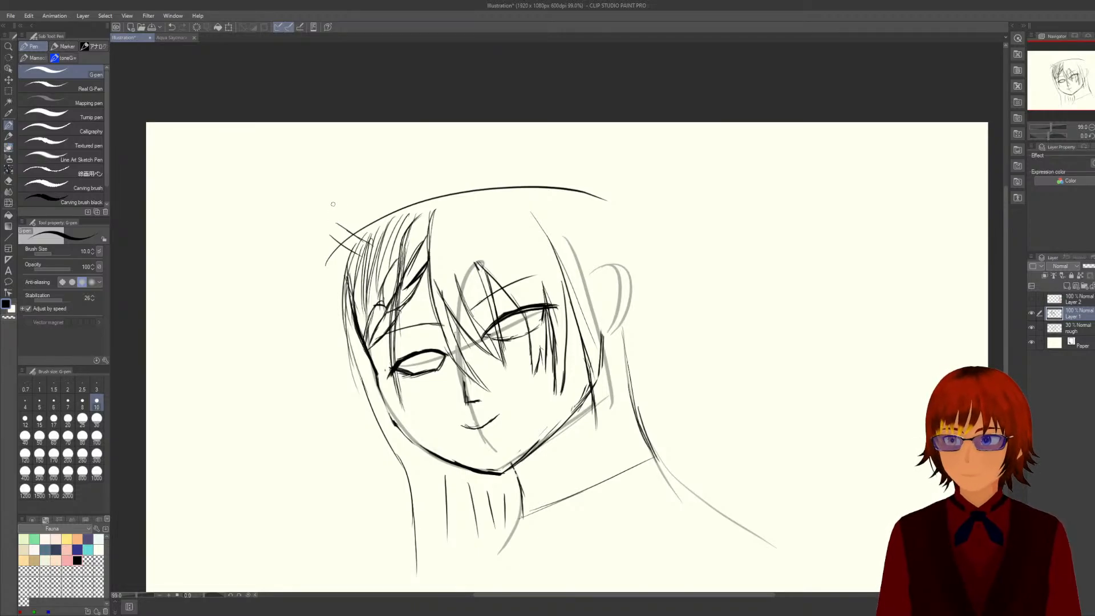
{"action": "left_click_drag", "start_coordinate": [333, 203], "coordinate": [349, 237]}
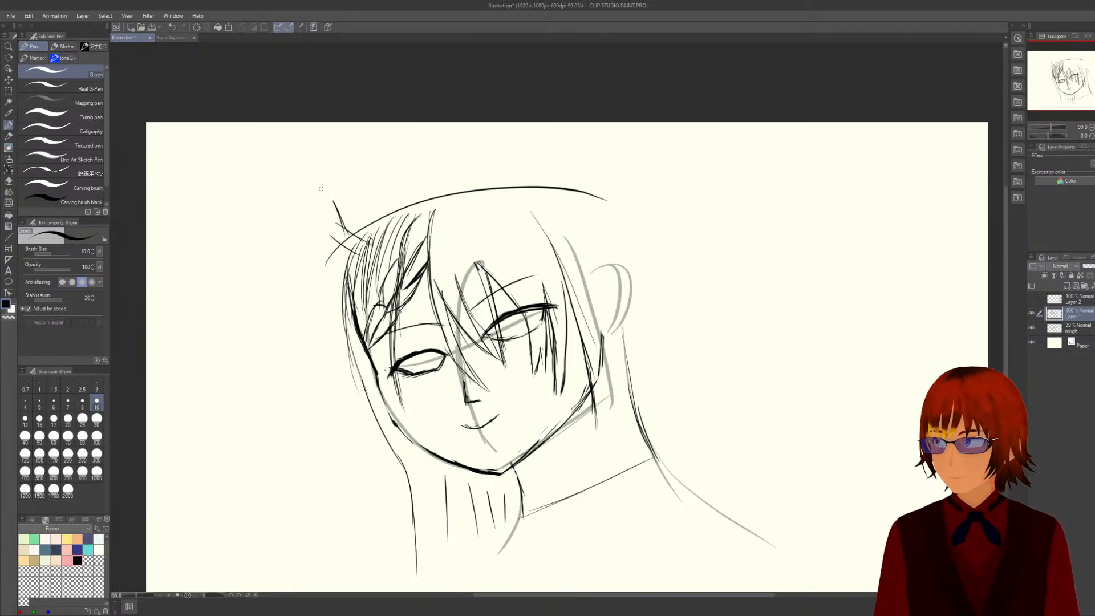
{"action": "mouse_move", "coordinate": [321, 189]}
{"action": "left_mouse_down"}
{"action": "mouse_move", "coordinate": [337, 204]}
{"action": "mouse_move", "coordinate": [318, 191]}
{"action": "mouse_move", "coordinate": [338, 228]}
{"action": "mouse_move", "coordinate": [323, 225]}
{"action": "mouse_move", "coordinate": [332, 244]}
{"action": "mouse_move", "coordinate": [305, 234]}
{"action": "mouse_move", "coordinate": [335, 251]}
{"action": "left_mouse_up"}
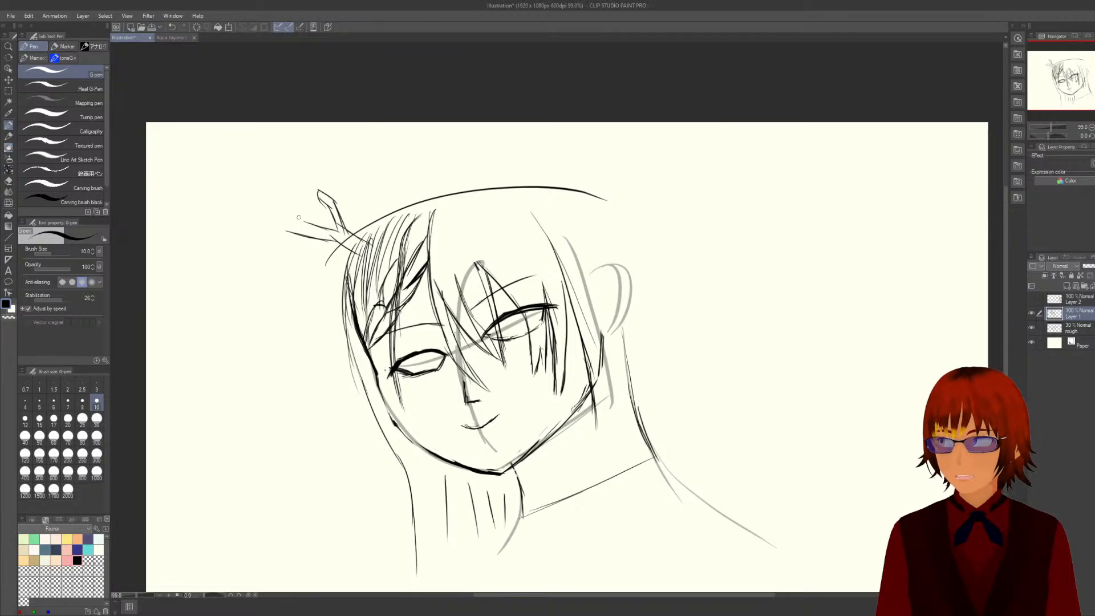
{"action": "left_click_drag", "start_coordinate": [285, 218], "coordinate": [330, 227]}
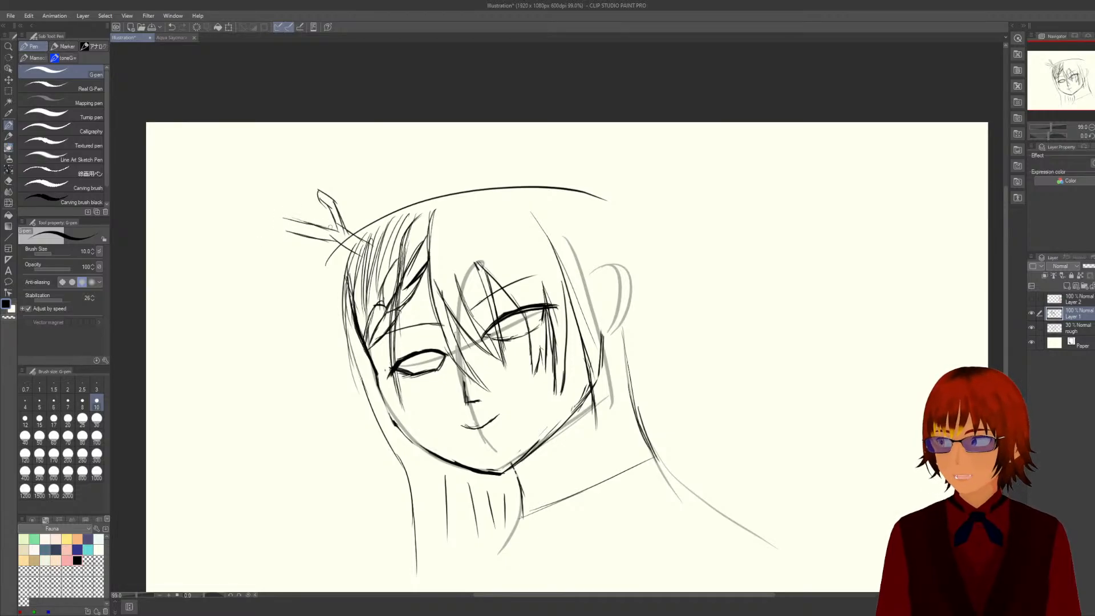
{"action": "left_click_drag", "start_coordinate": [275, 190], "coordinate": [289, 219]}
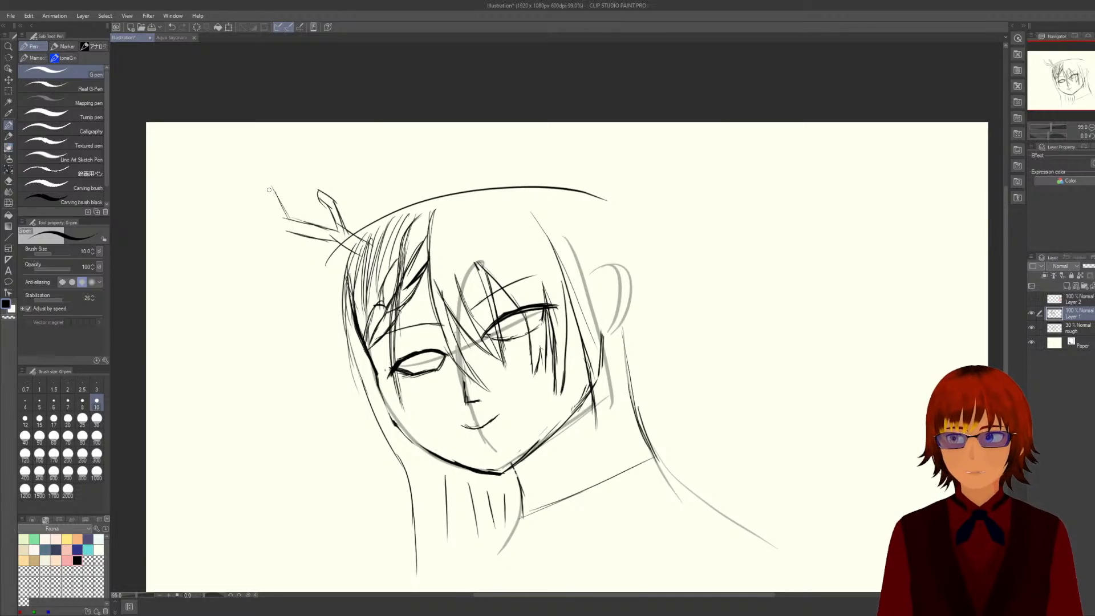
{"action": "left_click_drag", "start_coordinate": [264, 189], "coordinate": [287, 222]}
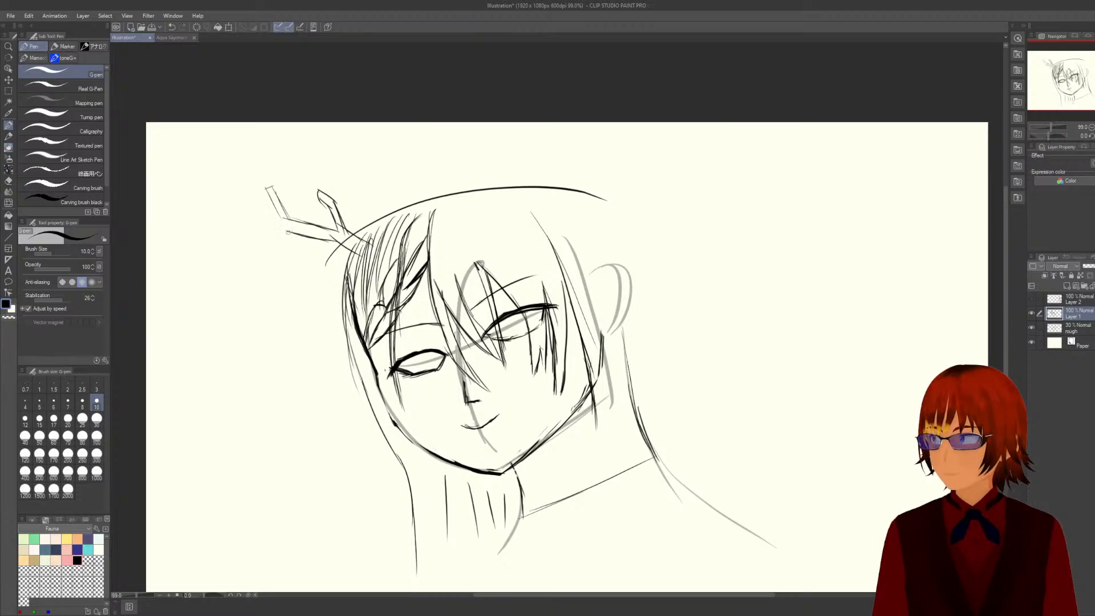
Add small pointed tines around the forked outer end of the far-side antler, saving the illustration partway.
{"action": "mouse_move", "coordinate": [272, 227]}
{"action": "left_mouse_down"}
{"action": "mouse_move", "coordinate": [264, 231]}
{"action": "mouse_move", "coordinate": [292, 238]}
{"action": "left_mouse_up"}
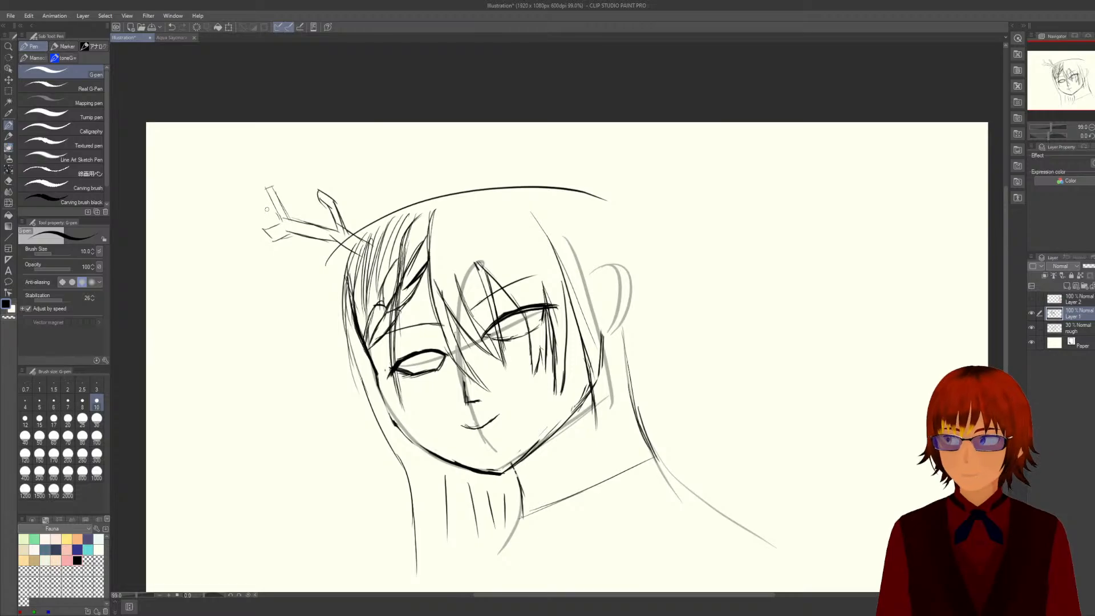
{"action": "left_click_drag", "start_coordinate": [265, 210], "coordinate": [280, 211]}
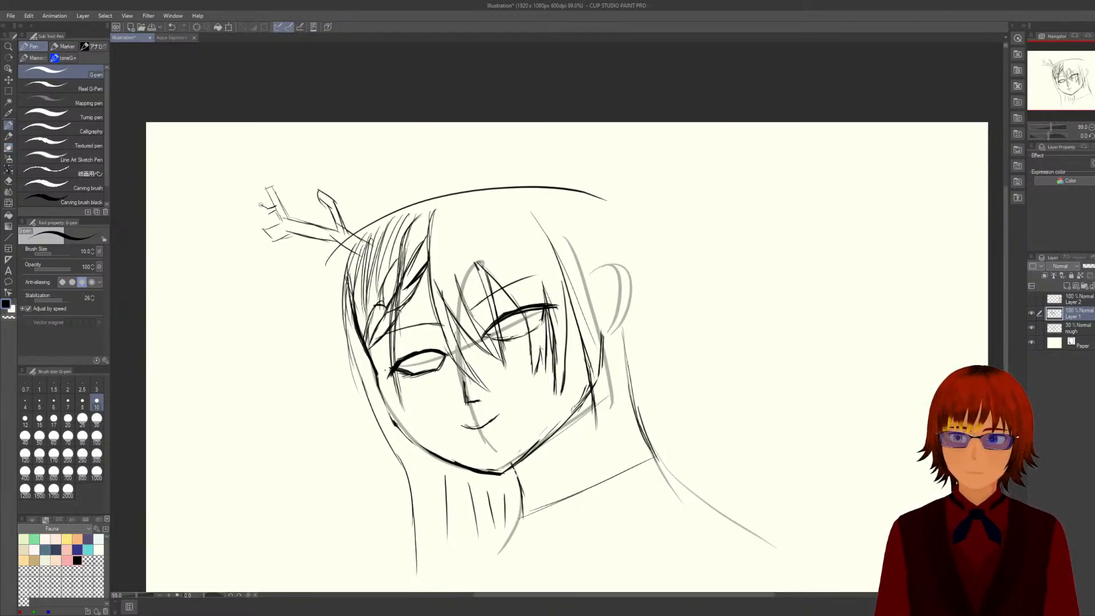
{"action": "key", "text": "ctrl+s"}
{"action": "left_click", "coordinate": [253, 204]}
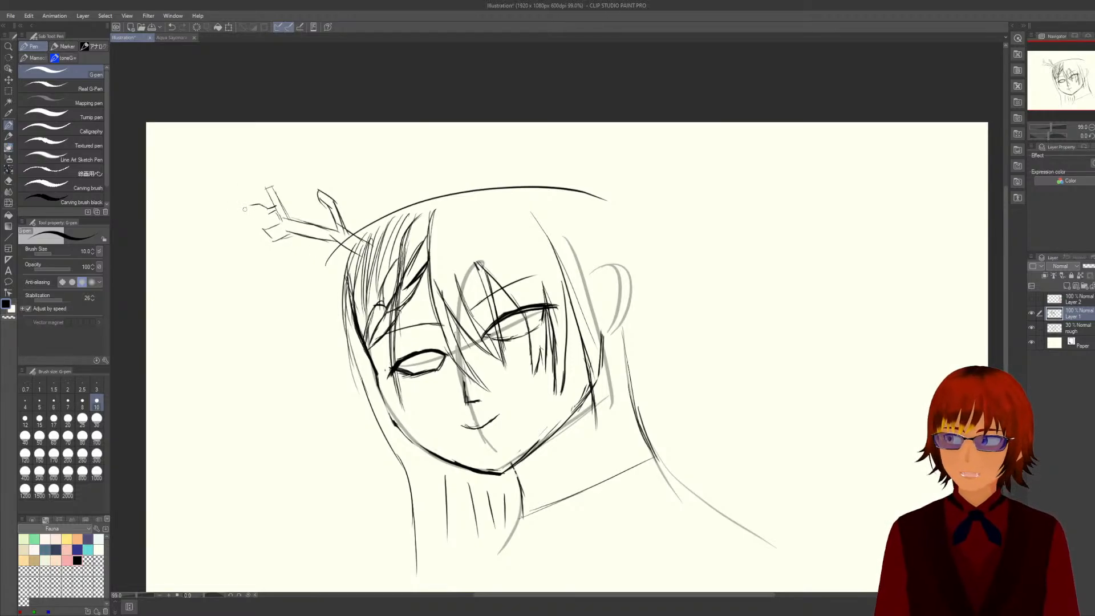
{"action": "left_click_drag", "start_coordinate": [244, 208], "coordinate": [279, 216]}
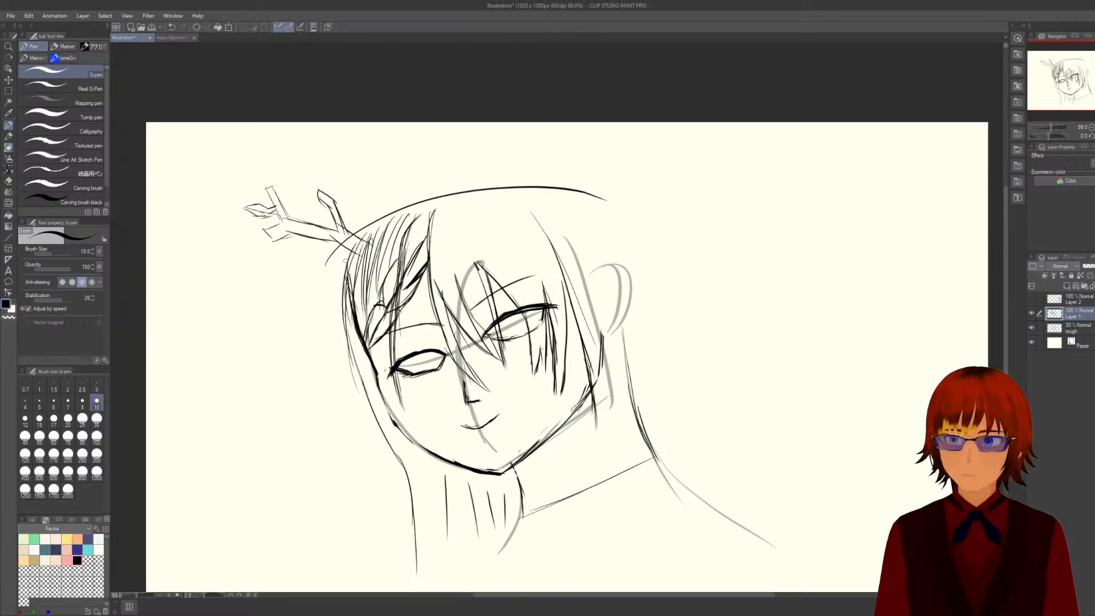
Draw outer far-side hair locks from below the antler, bowing out beside the face and tapering to points below the jaw.
{"action": "left_click_drag", "start_coordinate": [345, 276], "coordinate": [338, 383]}
{"action": "left_click_drag", "start_coordinate": [342, 331], "coordinate": [351, 434]}
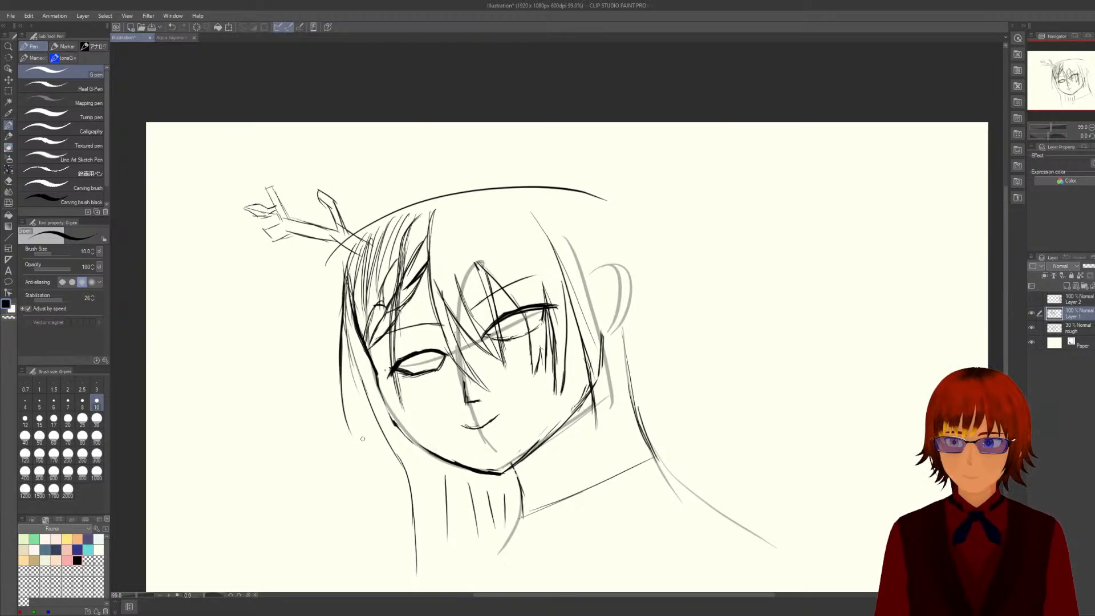
{"action": "left_click_drag", "start_coordinate": [342, 379], "coordinate": [377, 462]}
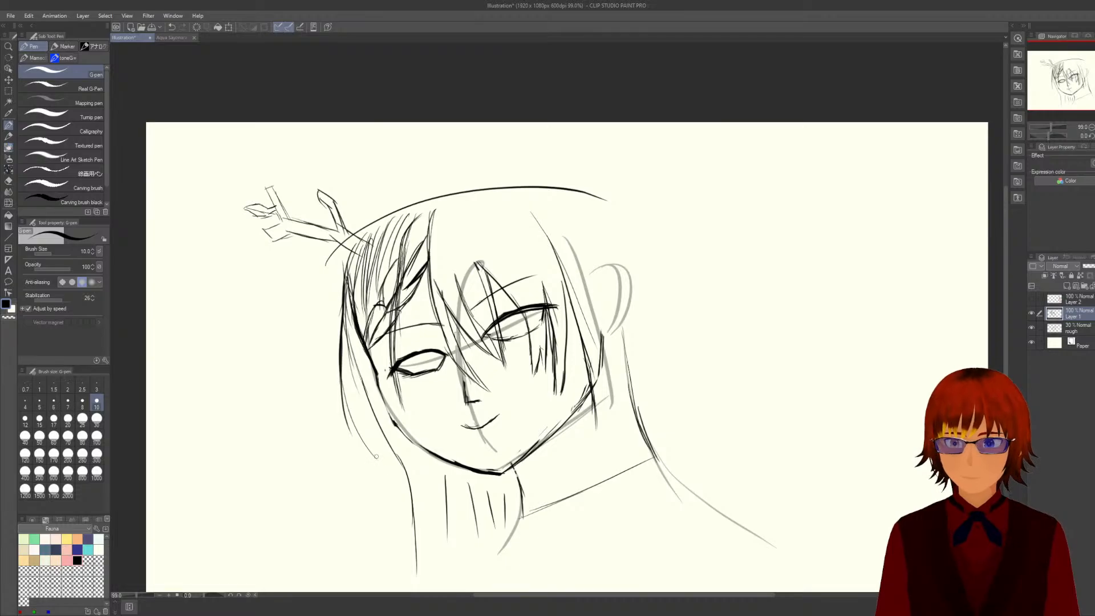
{"action": "mouse_move", "coordinate": [342, 377]}
{"action": "left_mouse_down"}
{"action": "mouse_move", "coordinate": [350, 415]}
{"action": "mouse_move", "coordinate": [412, 497]}
{"action": "left_mouse_up"}
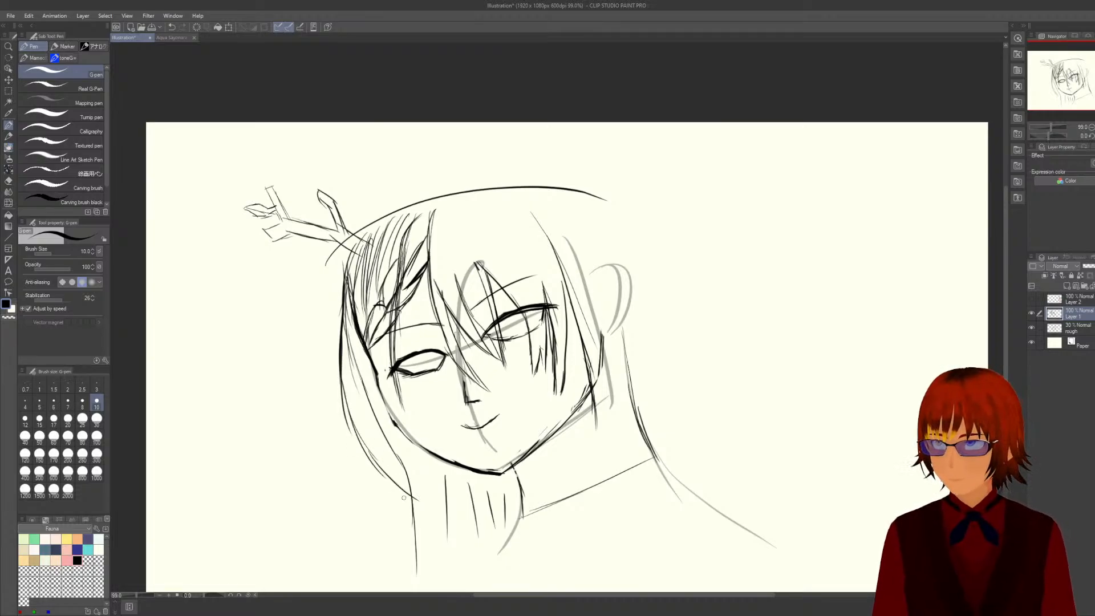
{"action": "left_click_drag", "start_coordinate": [345, 402], "coordinate": [375, 511]}
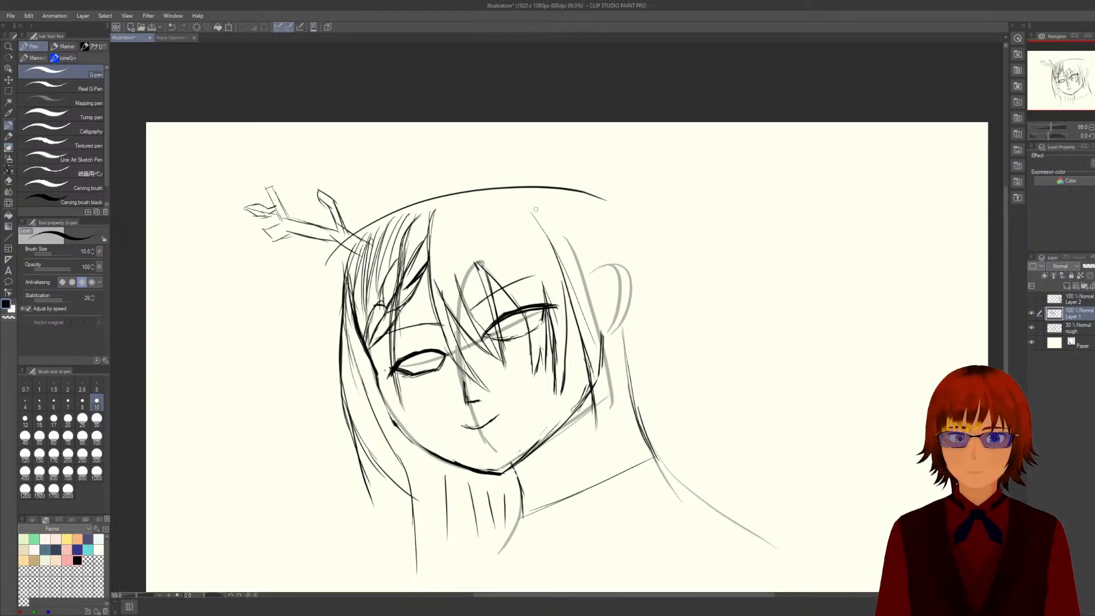
Draw near-side locks from the crown down in front of the ear, ending in points just below the jawline.
{"action": "left_click_drag", "start_coordinate": [535, 209], "coordinate": [567, 312]}
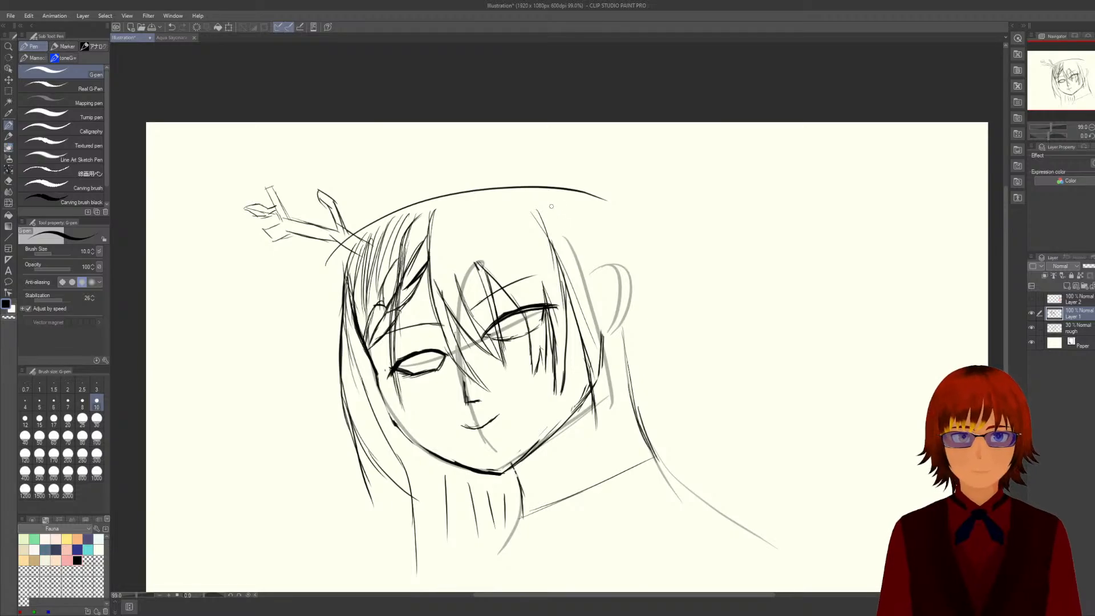
{"action": "mouse_move", "coordinate": [551, 198]}
{"action": "left_mouse_down"}
{"action": "mouse_move", "coordinate": [602, 340]}
{"action": "mouse_move", "coordinate": [602, 388]}
{"action": "left_mouse_up"}
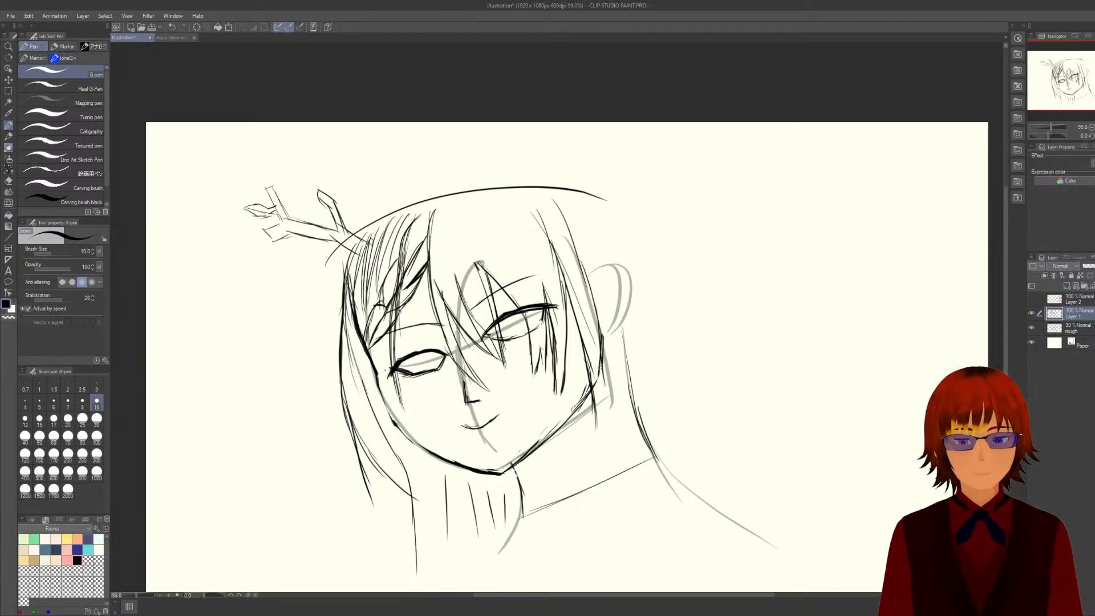
{"action": "left_click_drag", "start_coordinate": [601, 334], "coordinate": [607, 411]}
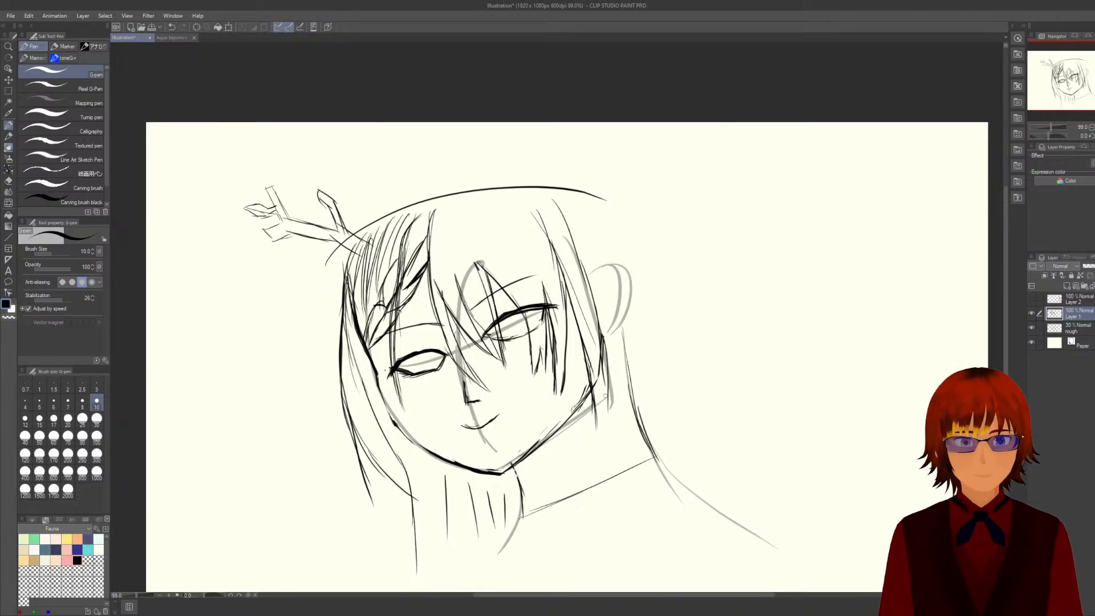
{"action": "left_click_drag", "start_coordinate": [606, 370], "coordinate": [602, 434]}
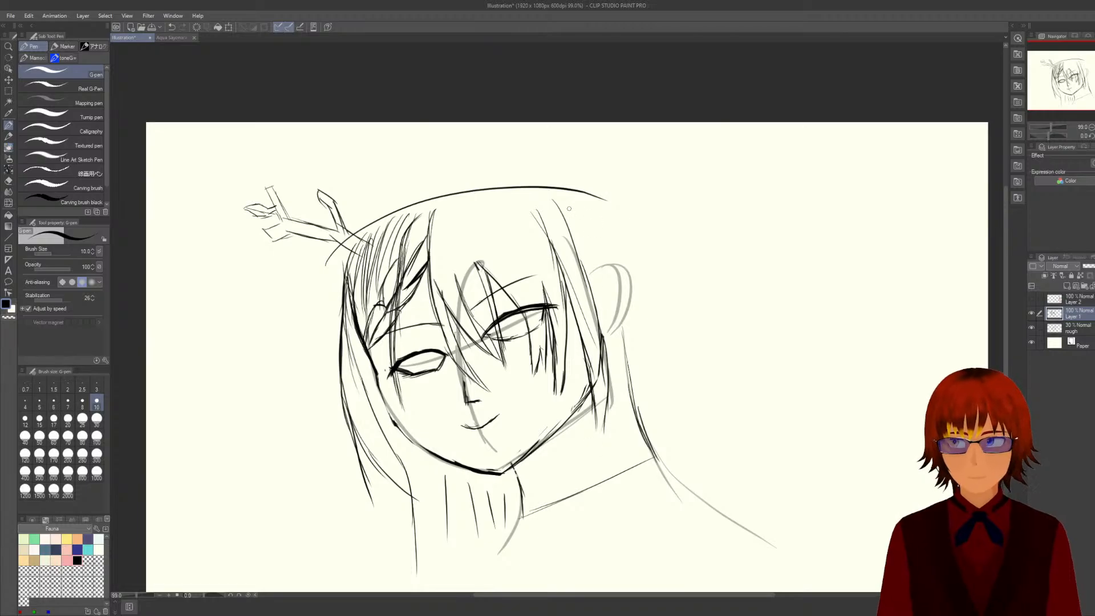
Outline the outer near-side hair with overlapping strokes from the crown past the ear to the back of the neck.
{"action": "left_click_drag", "start_coordinate": [562, 198], "coordinate": [627, 334]}
{"action": "left_click_drag", "start_coordinate": [604, 259], "coordinate": [641, 372]}
{"action": "left_click_drag", "start_coordinate": [614, 299], "coordinate": [648, 410]}
{"action": "left_click_drag", "start_coordinate": [628, 342], "coordinate": [647, 442]}
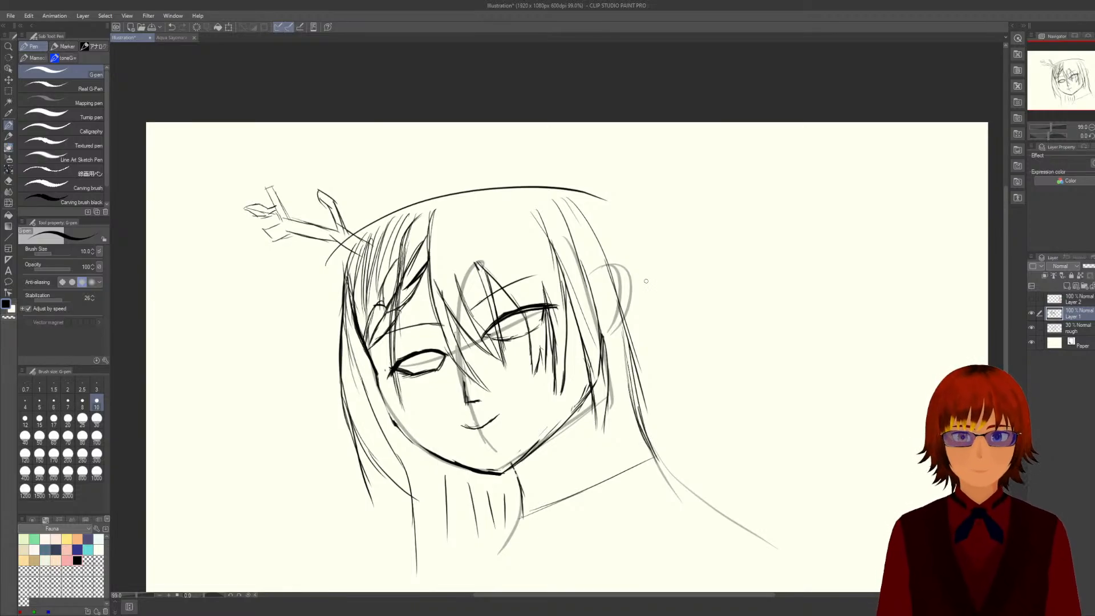
Fill the hair below the near ear with overlapping strands that taper inward to points over the neck.
{"action": "left_click_drag", "start_coordinate": [599, 331], "coordinate": [610, 415]}
{"action": "left_click_drag", "start_coordinate": [610, 350], "coordinate": [612, 436]}
{"action": "left_click_drag", "start_coordinate": [609, 370], "coordinate": [606, 450]}
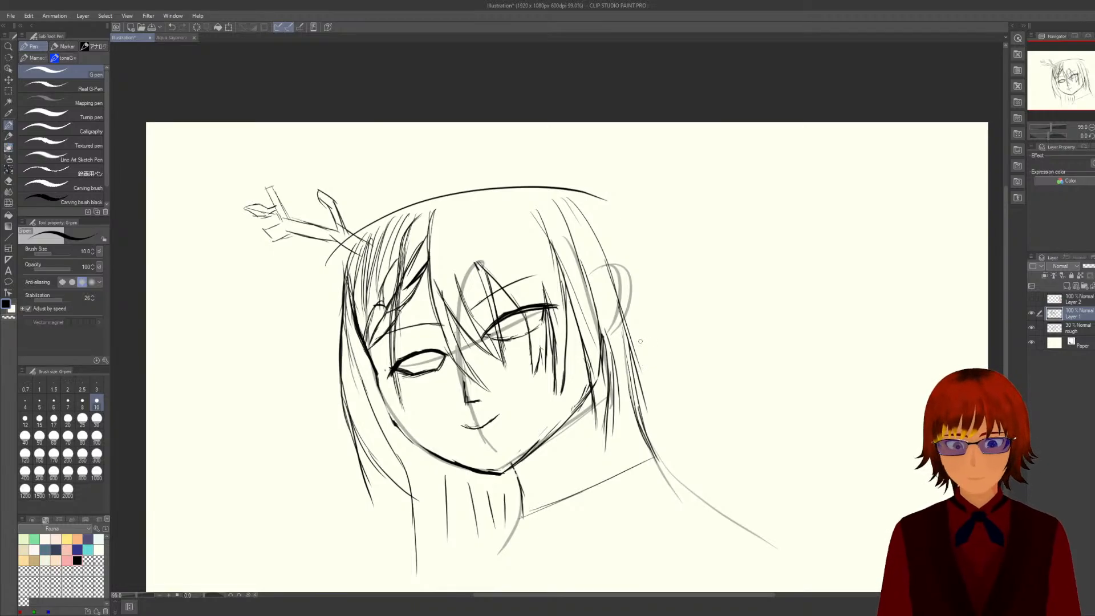
{"action": "left_click_drag", "start_coordinate": [637, 341], "coordinate": [616, 453]}
{"action": "mouse_move", "coordinate": [635, 377]}
{"action": "left_mouse_down"}
{"action": "mouse_move", "coordinate": [613, 424]}
{"action": "mouse_move", "coordinate": [613, 390]}
{"action": "mouse_move", "coordinate": [608, 471]}
{"action": "left_mouse_up"}
{"action": "left_click_drag", "start_coordinate": [631, 408], "coordinate": [613, 466]}
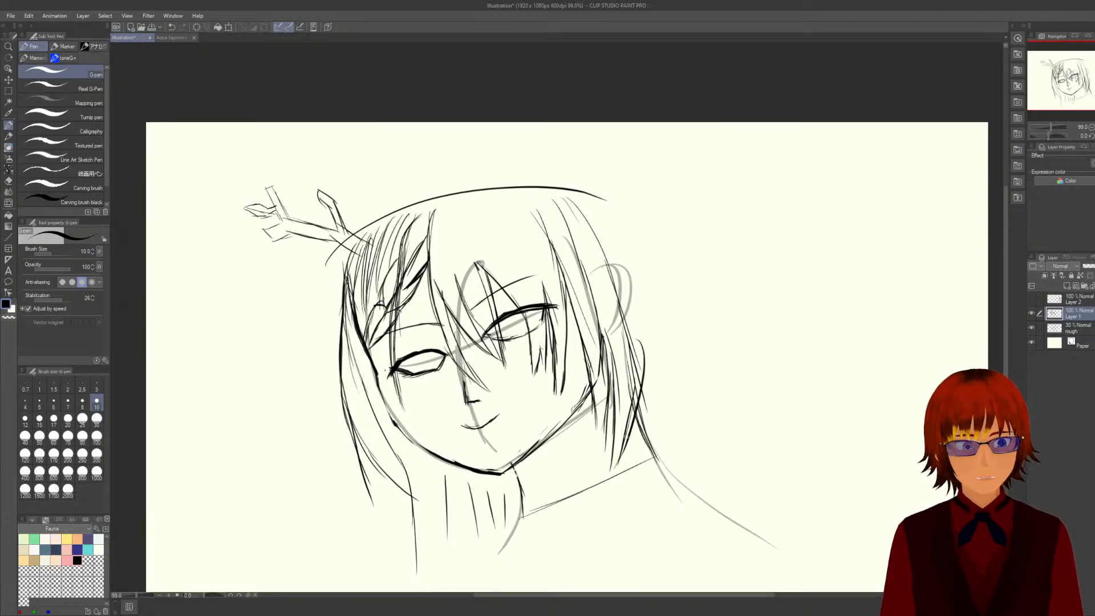
{"action": "left_click_drag", "start_coordinate": [608, 326], "coordinate": [637, 435]}
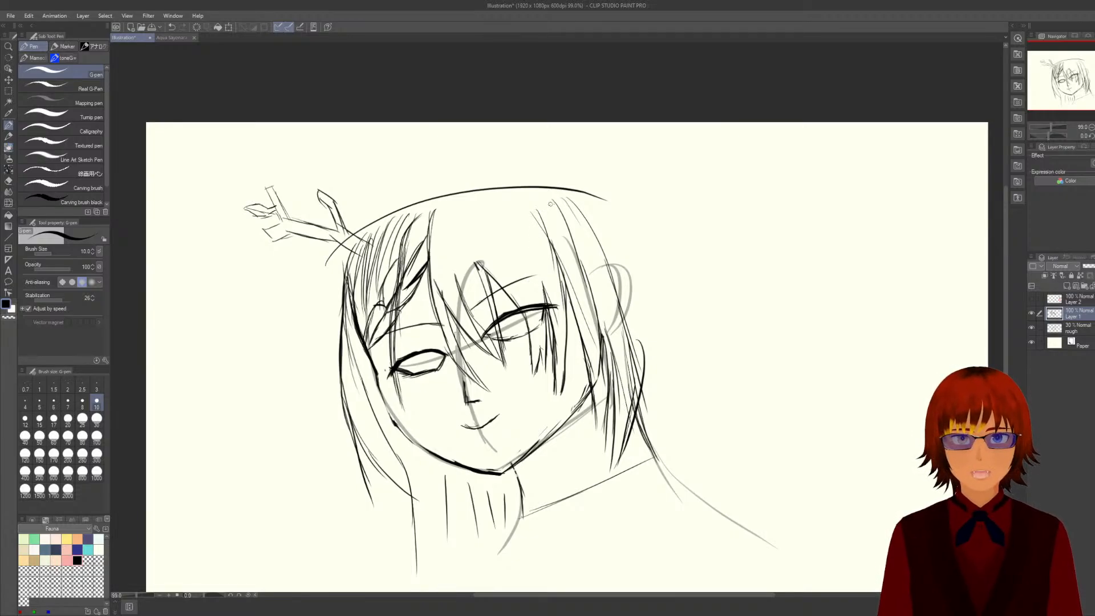
Start a second antler with short base strokes across the near end of the crown line.
{"action": "left_click_drag", "start_coordinate": [550, 204], "coordinate": [580, 204]}
{"action": "left_click_drag", "start_coordinate": [552, 207], "coordinate": [597, 188]}
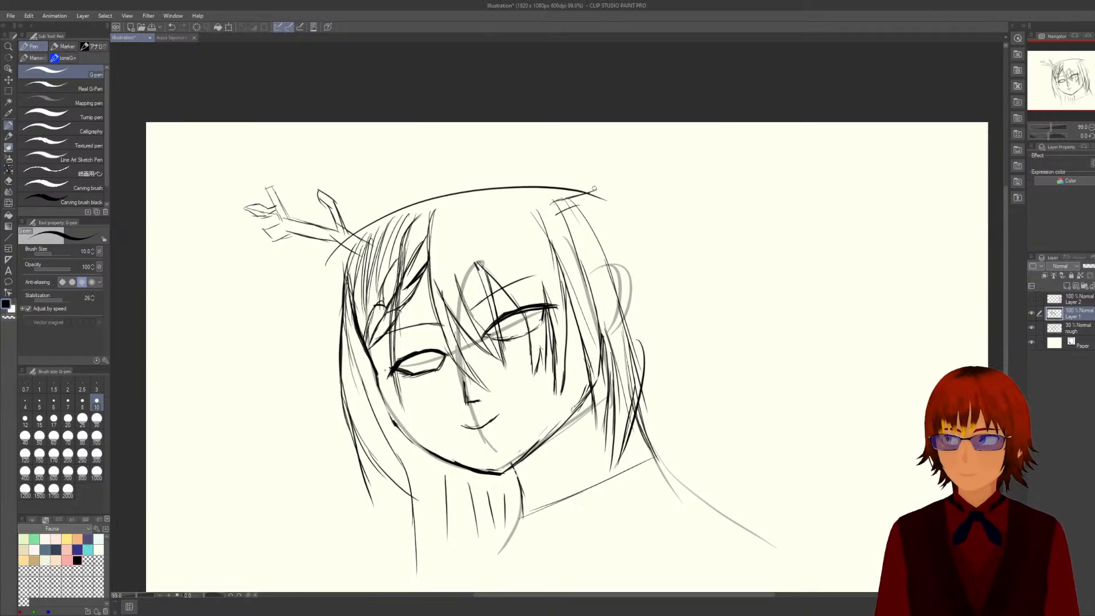
Try to draw a forked, low-angled branching tip for the second antler, opposite the finished one.
{"action": "mouse_move", "coordinate": [606, 173]}
{"action": "left_mouse_down"}
{"action": "mouse_move", "coordinate": [598, 189]}
{"action": "mouse_move", "coordinate": [626, 172]}
{"action": "mouse_move", "coordinate": [611, 199]}
{"action": "mouse_move", "coordinate": [655, 163]}
{"action": "mouse_move", "coordinate": [682, 162]}
{"action": "mouse_move", "coordinate": [636, 192]}
{"action": "mouse_move", "coordinate": [658, 204]}
{"action": "left_mouse_up"}
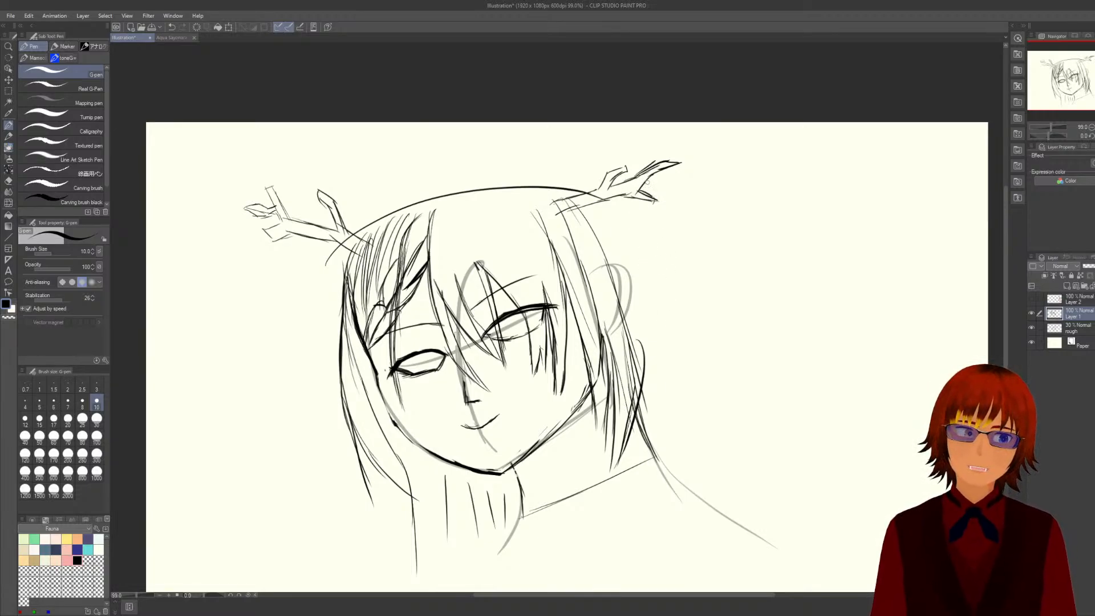
{"action": "left_click_drag", "start_coordinate": [640, 191], "coordinate": [655, 200]}
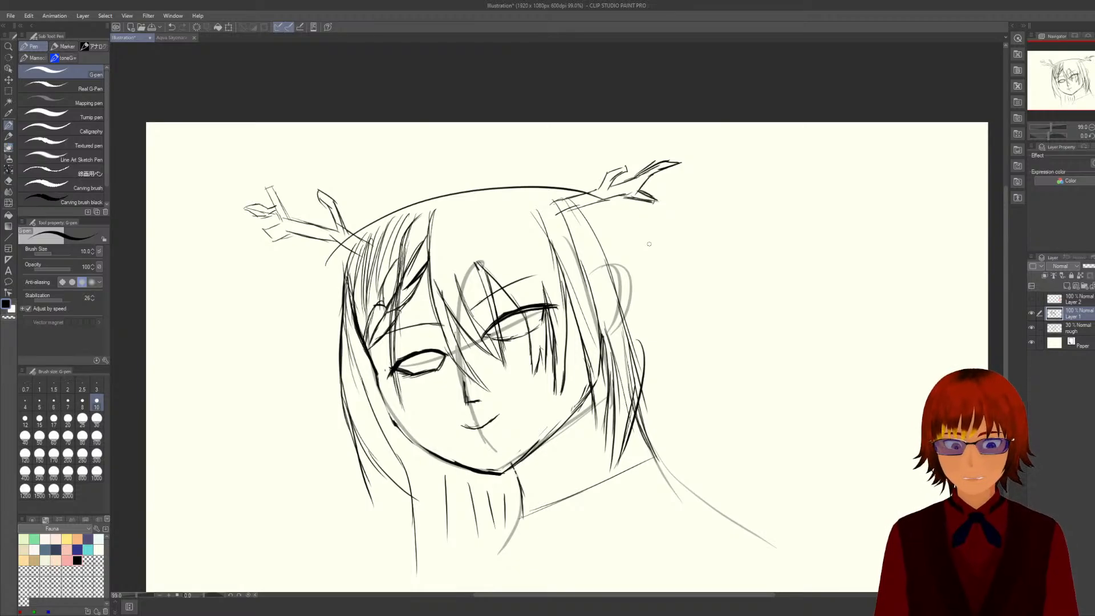
Undo all strokes of the second antler, including its base lines, back to the bare head outline.
{"action": "key", "text": "ctrl+z"}
{"action": "key", "text": "ctrl+z"}
{"action": "key", "text": "ctrl+z"}
{"action": "key", "text": "ctrl+z"}
{"action": "key", "text": "ctrl+z"}
{"action": "key", "text": "ctrl+z"}
{"action": "key", "text": "ctrl+z"}
{"action": "key", "text": "ctrl+z"}
{"action": "key", "text": "ctrl+z"}
{"action": "key", "text": "ctrl+z"}
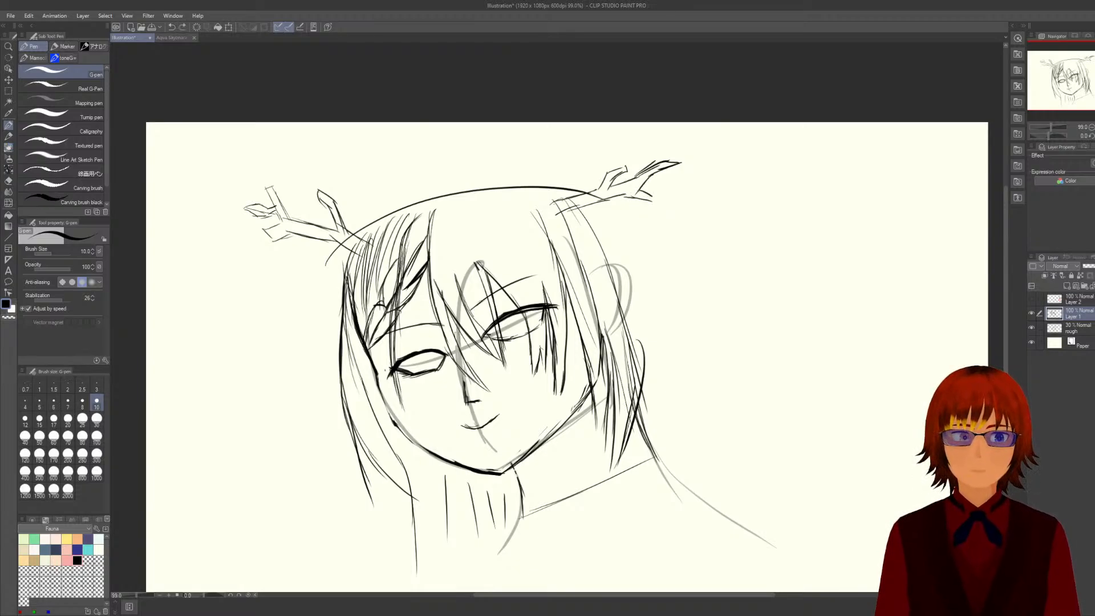
{"action": "key", "text": "ctrl+z"}
{"action": "key", "text": "ctrl+z"}
{"action": "key", "text": "ctrl+z"}
{"action": "key", "text": "ctrl+z"}
{"action": "key", "text": "ctrl+z"}
{"action": "key", "text": "ctrl+z"}
{"action": "key", "text": "ctrl+z"}
{"action": "key", "text": "ctrl+z"}
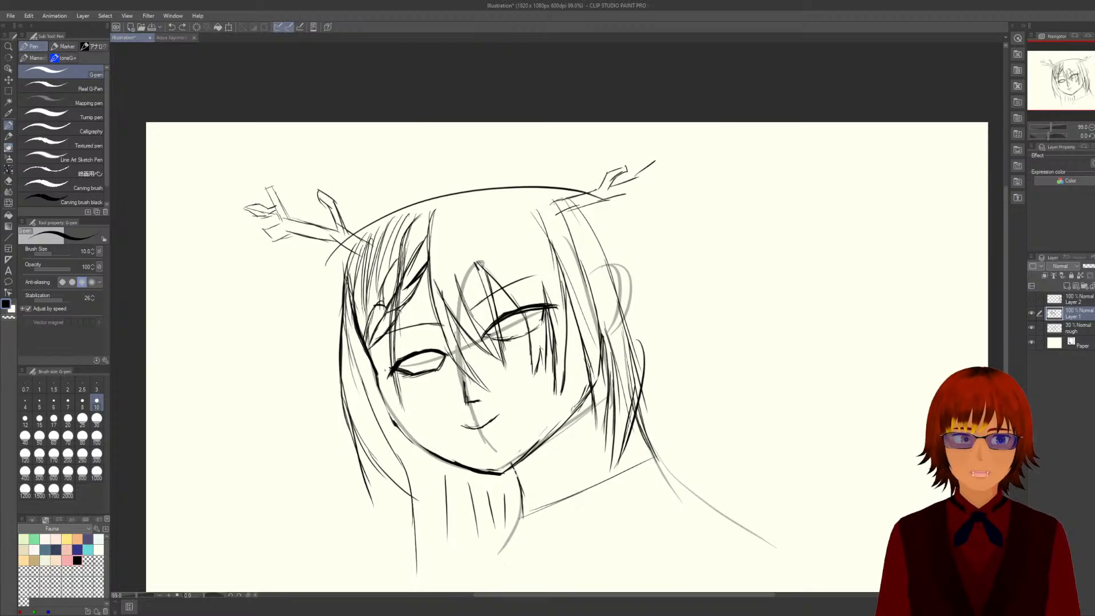
{"action": "key", "text": "ctrl+z"}
{"action": "key", "text": "ctrl+z"}
{"action": "key", "text": "ctrl+z"}
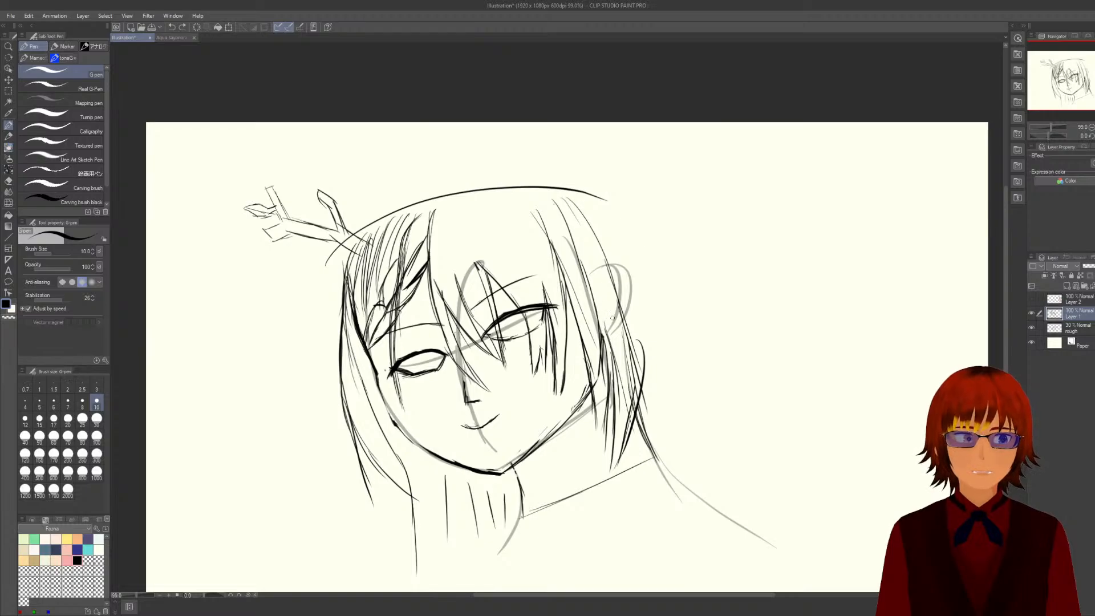
Try to redraw the second antler at a steeper angle with a long outward branch and a forked tip.
{"action": "left_click_drag", "start_coordinate": [548, 209], "coordinate": [595, 180]}
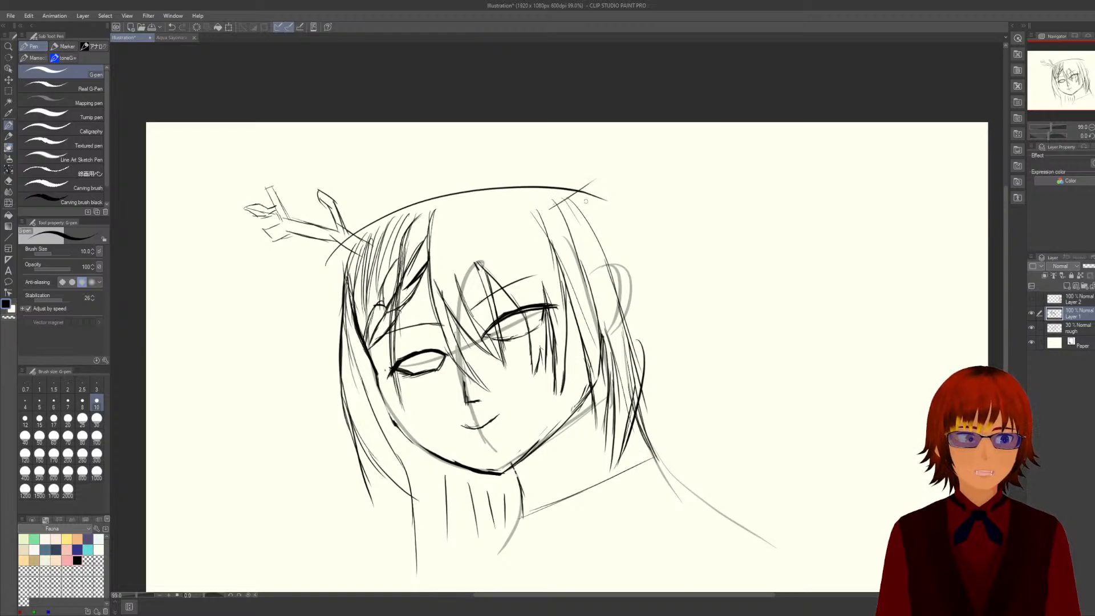
{"action": "left_click_drag", "start_coordinate": [542, 209], "coordinate": [582, 177]}
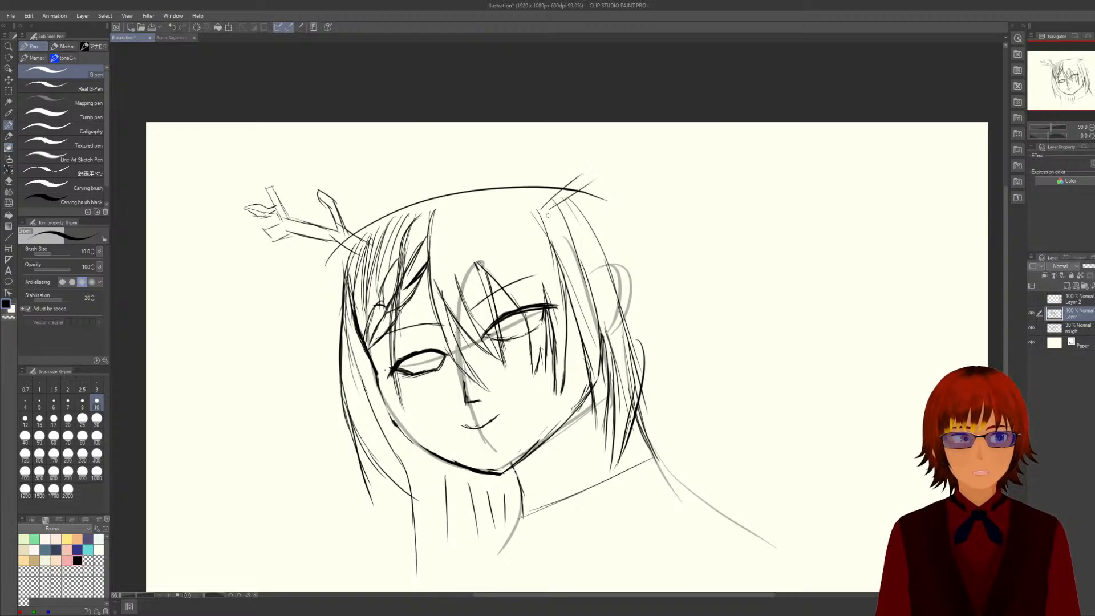
{"action": "mouse_move", "coordinate": [548, 215]}
{"action": "left_mouse_down"}
{"action": "mouse_move", "coordinate": [600, 181]}
{"action": "mouse_move", "coordinate": [589, 203]}
{"action": "mouse_move", "coordinate": [566, 202]}
{"action": "mouse_move", "coordinate": [599, 178]}
{"action": "mouse_move", "coordinate": [603, 198]}
{"action": "mouse_move", "coordinate": [580, 171]}
{"action": "mouse_move", "coordinate": [591, 146]}
{"action": "mouse_move", "coordinate": [588, 168]}
{"action": "mouse_move", "coordinate": [594, 146]}
{"action": "mouse_move", "coordinate": [589, 167]}
{"action": "mouse_move", "coordinate": [643, 160]}
{"action": "left_mouse_up"}
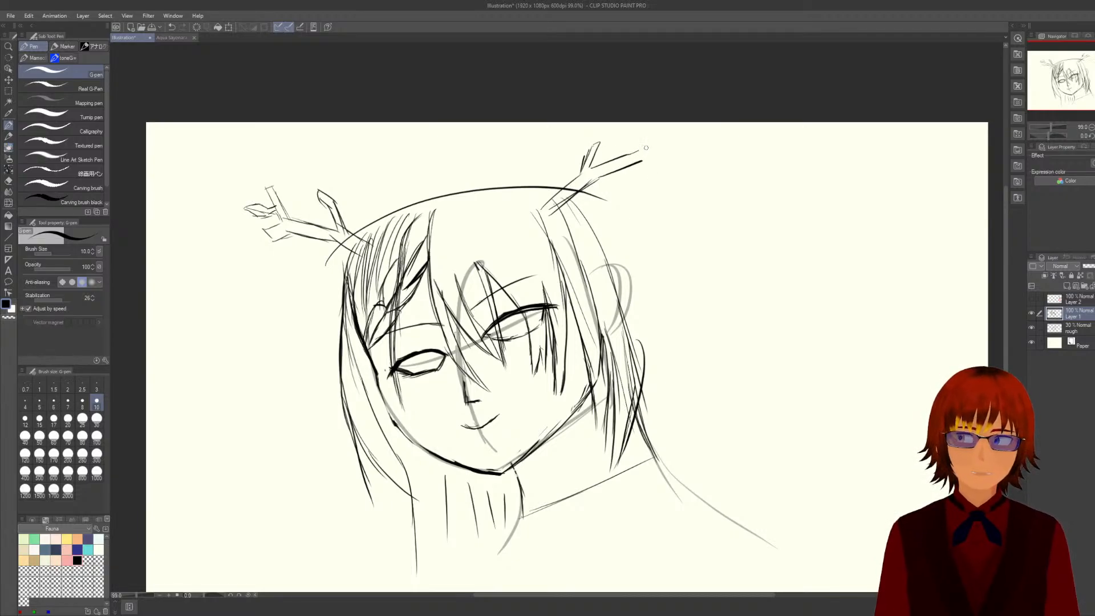
{"action": "mouse_move", "coordinate": [632, 154]}
{"action": "left_mouse_down"}
{"action": "mouse_move", "coordinate": [662, 134]}
{"action": "mouse_move", "coordinate": [650, 144]}
{"action": "left_mouse_up"}
{"action": "mouse_move", "coordinate": [647, 140]}
{"action": "left_mouse_down"}
{"action": "mouse_move", "coordinate": [664, 136]}
{"action": "mouse_move", "coordinate": [650, 156]}
{"action": "mouse_move", "coordinate": [665, 168]}
{"action": "left_mouse_up"}
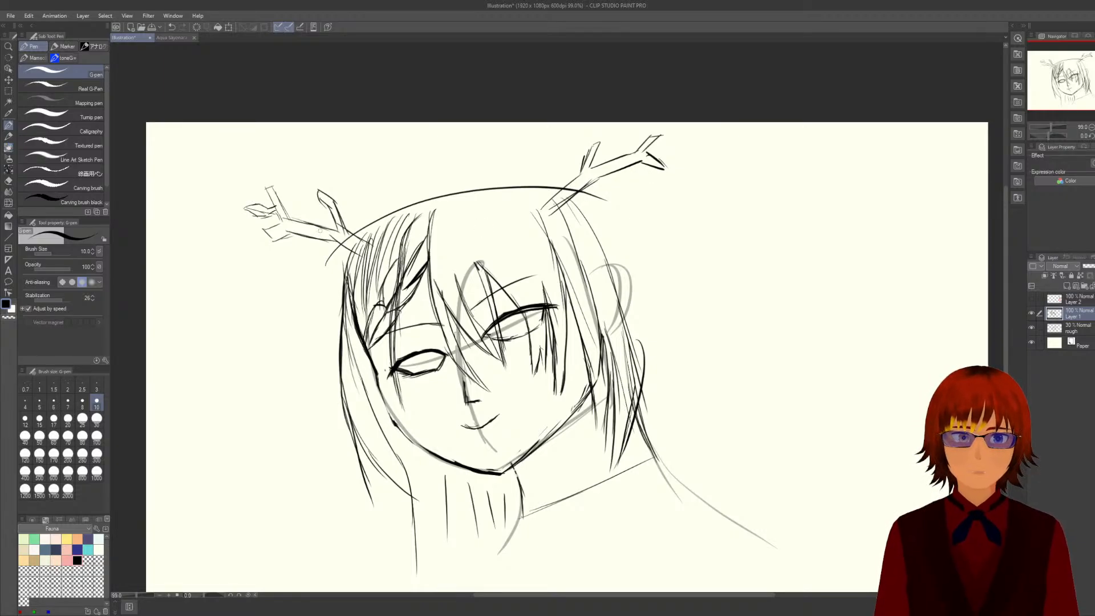
{"action": "left_click_drag", "start_coordinate": [338, 231], "coordinate": [349, 237]}
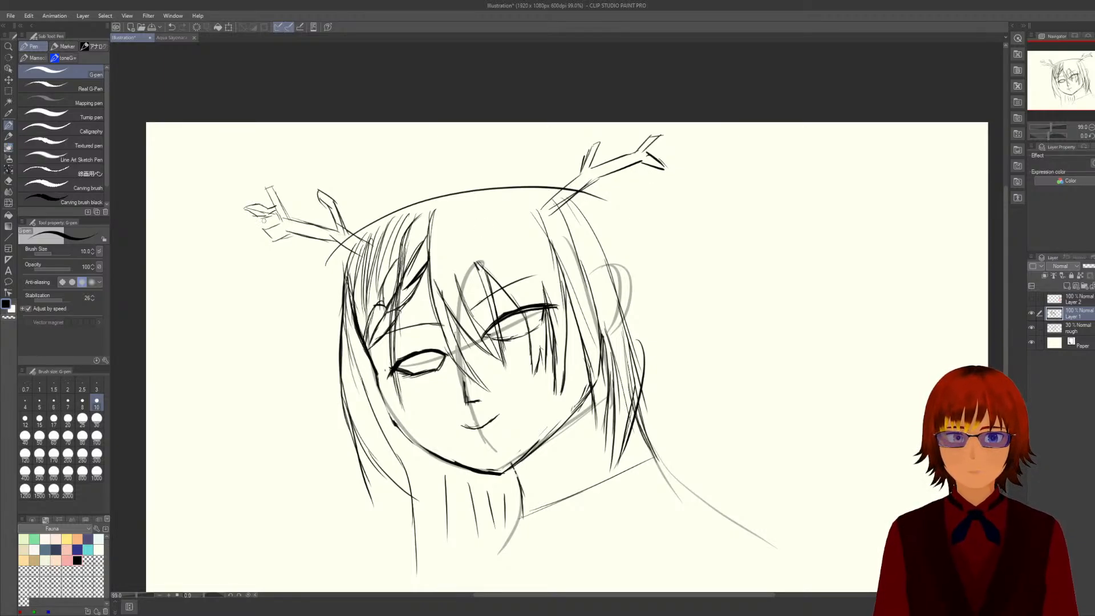
{"action": "left_click_drag", "start_coordinate": [643, 157], "coordinate": [651, 163]}
{"action": "left_click_drag", "start_coordinate": [643, 159], "coordinate": [668, 169]}
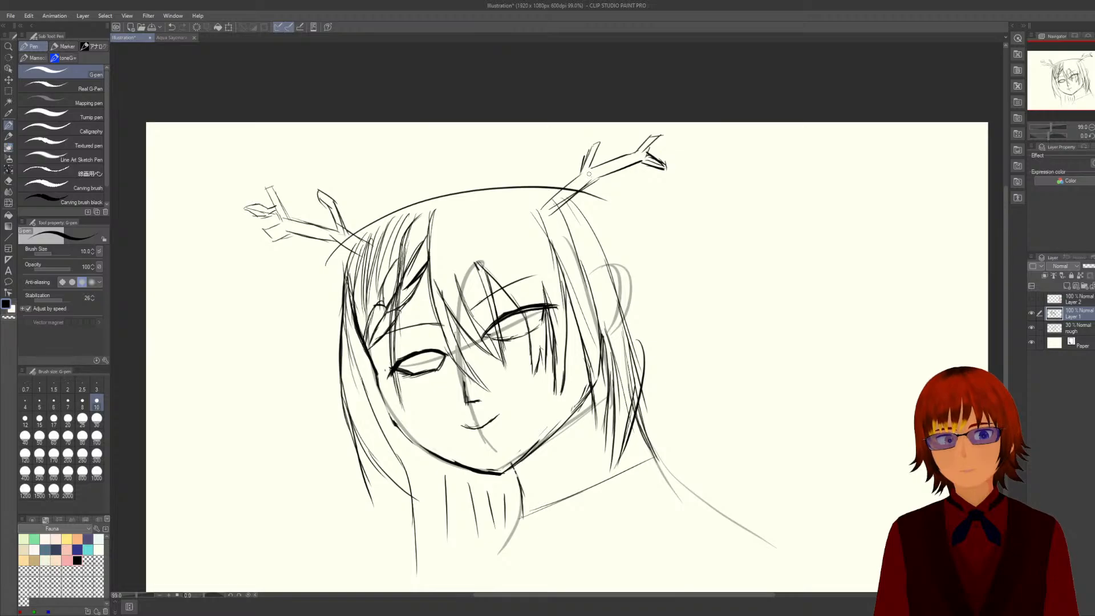
{"action": "left_click_drag", "start_coordinate": [582, 181], "coordinate": [567, 207]}
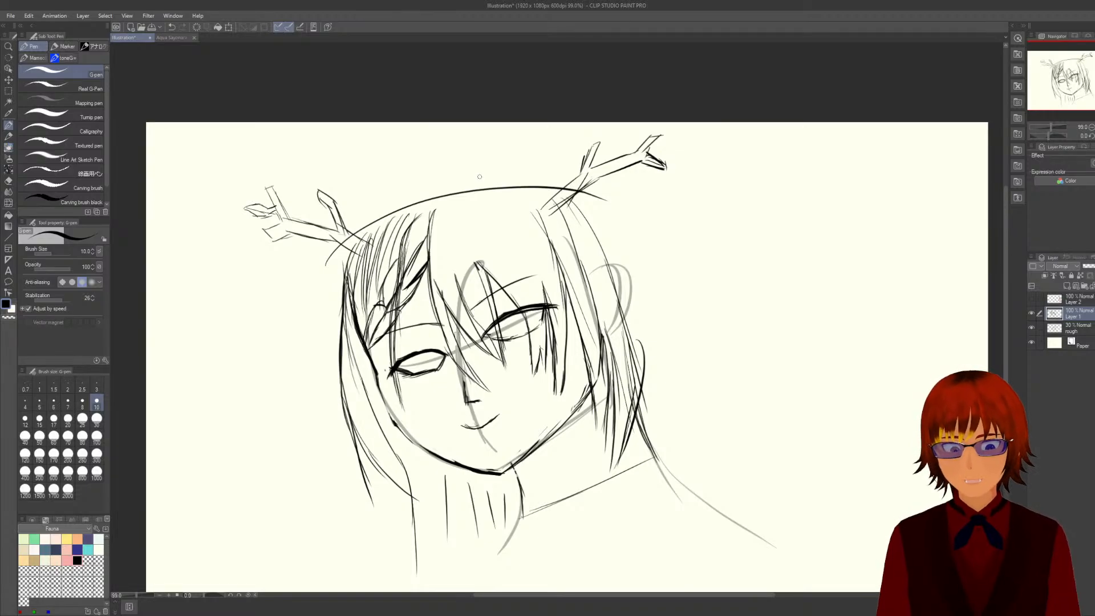
Undo the whole redrawn second antler, including a brief new base stroke tried on the head outline.
{"action": "key", "text": "ctrl+z"}
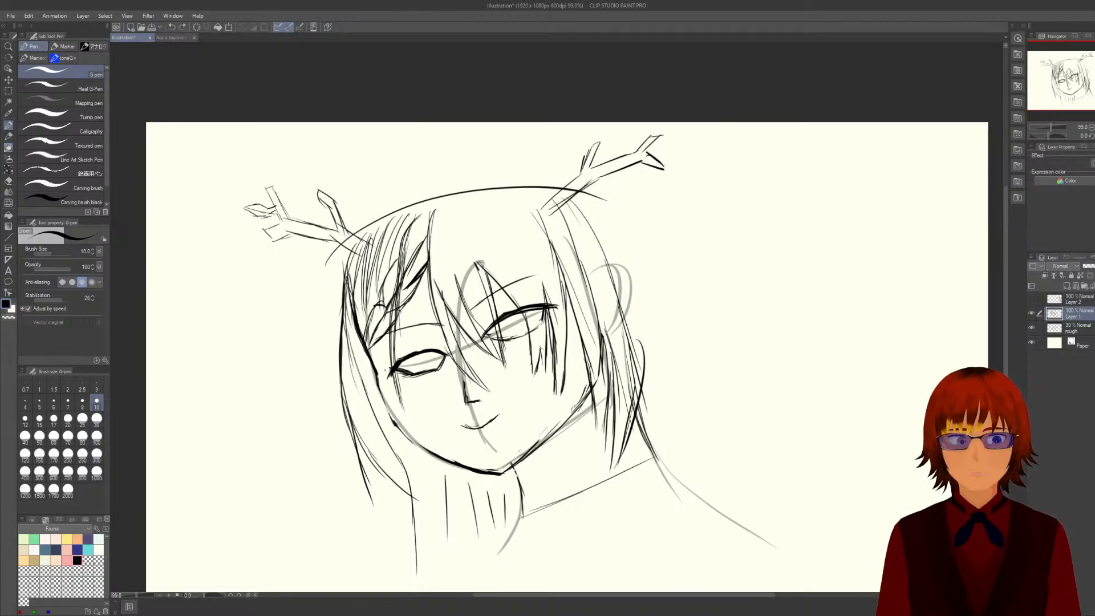
{"action": "key", "text": "ctrl+z"}
{"action": "key", "text": "ctrl+z"}
{"action": "key", "text": "ctrl+z"}
{"action": "key", "text": "ctrl+z"}
{"action": "key", "text": "ctrl+z"}
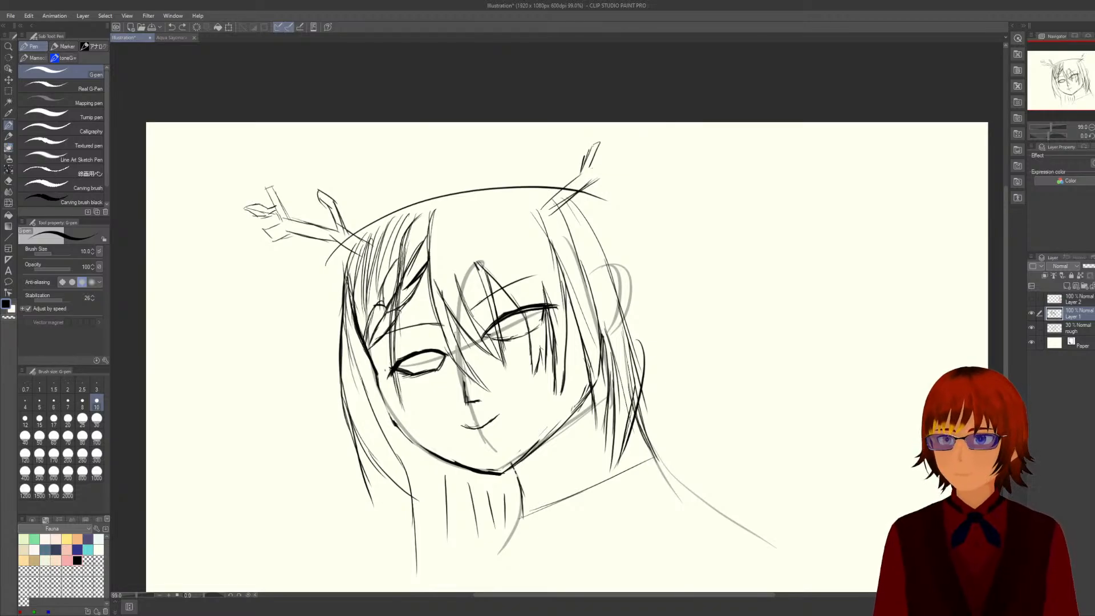
{"action": "key", "text": "ctrl+z"}
{"action": "key", "text": "ctrl+z"}
{"action": "key", "text": "ctrl+z"}
{"action": "key", "text": "ctrl+z"}
{"action": "key", "text": "ctrl+z"}
{"action": "key", "text": "ctrl+z"}
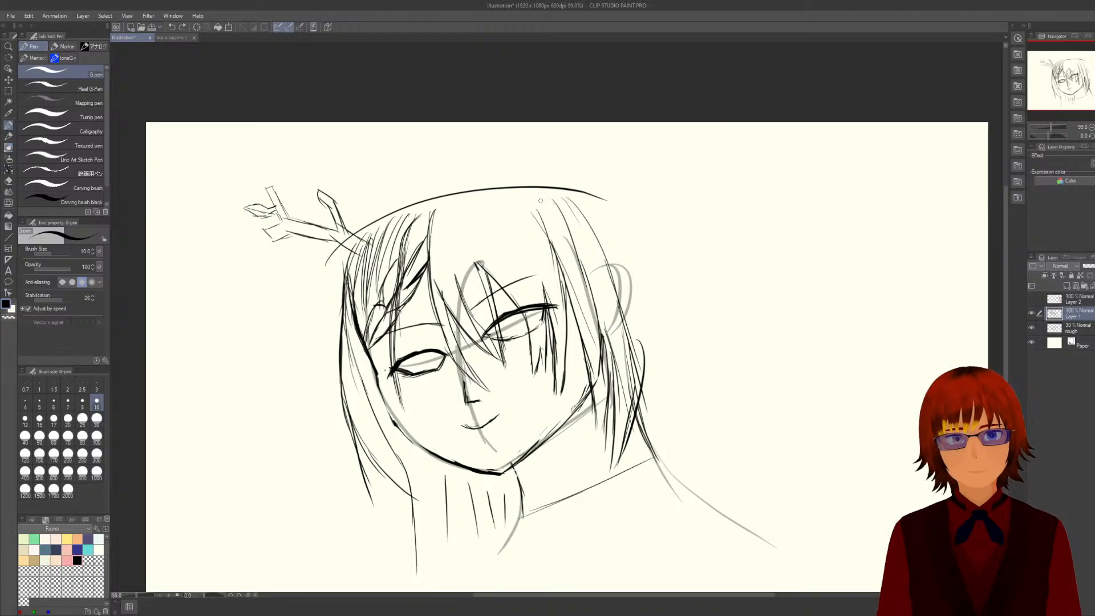
{"action": "left_click_drag", "start_coordinate": [541, 200], "coordinate": [573, 172]}
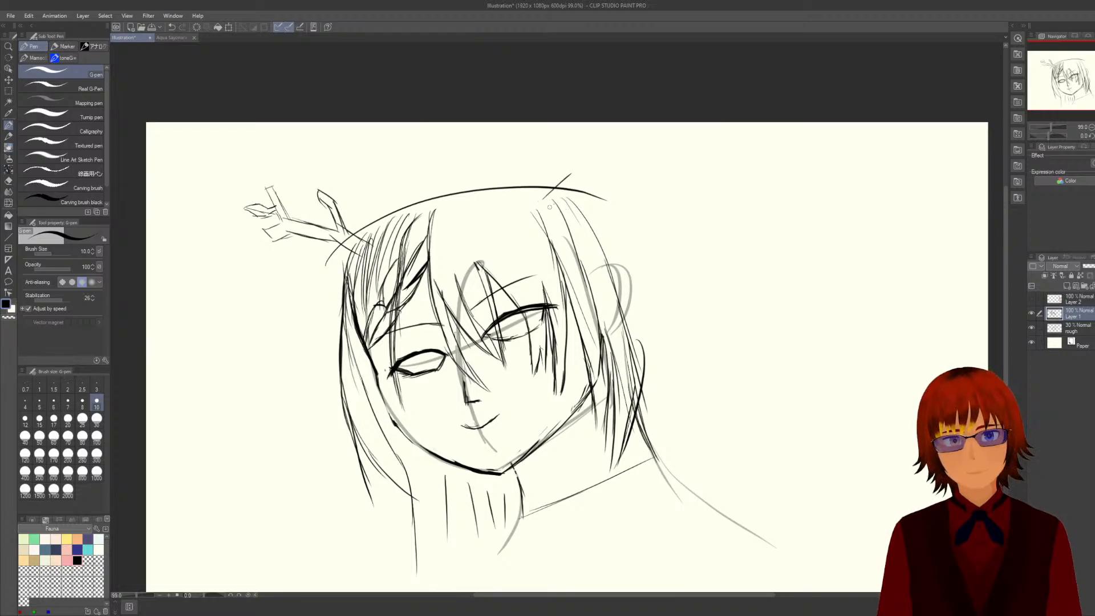
{"action": "key", "text": "ctrl+z"}
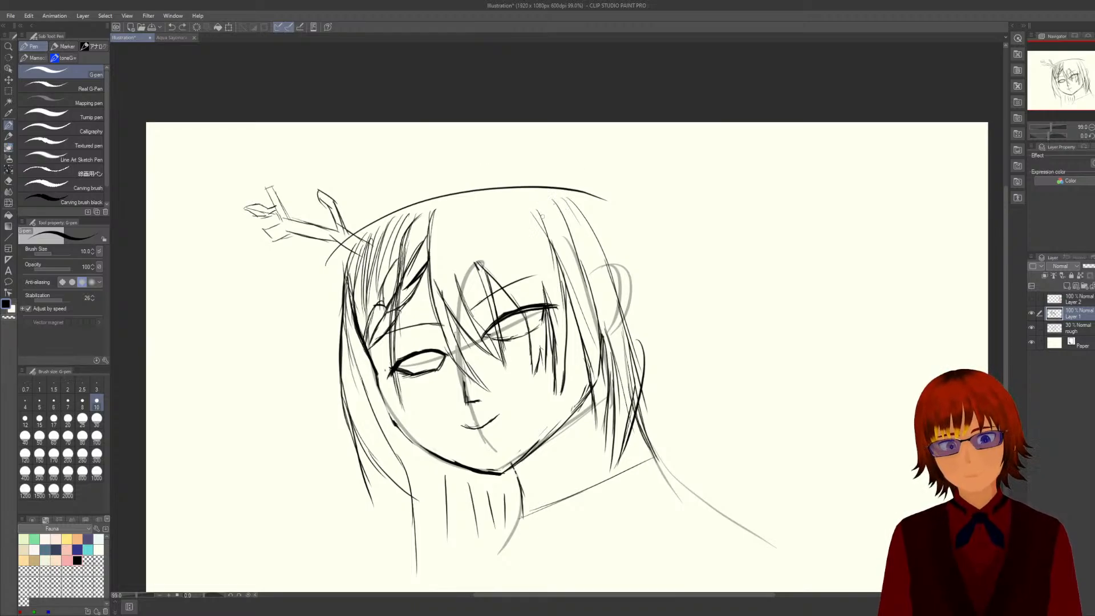
Draw the second antler with the G-pen, rising steeply from the crown with a short inner prong and longer forked outer branch.
{"action": "left_click_drag", "start_coordinate": [544, 196], "coordinate": [583, 166]}
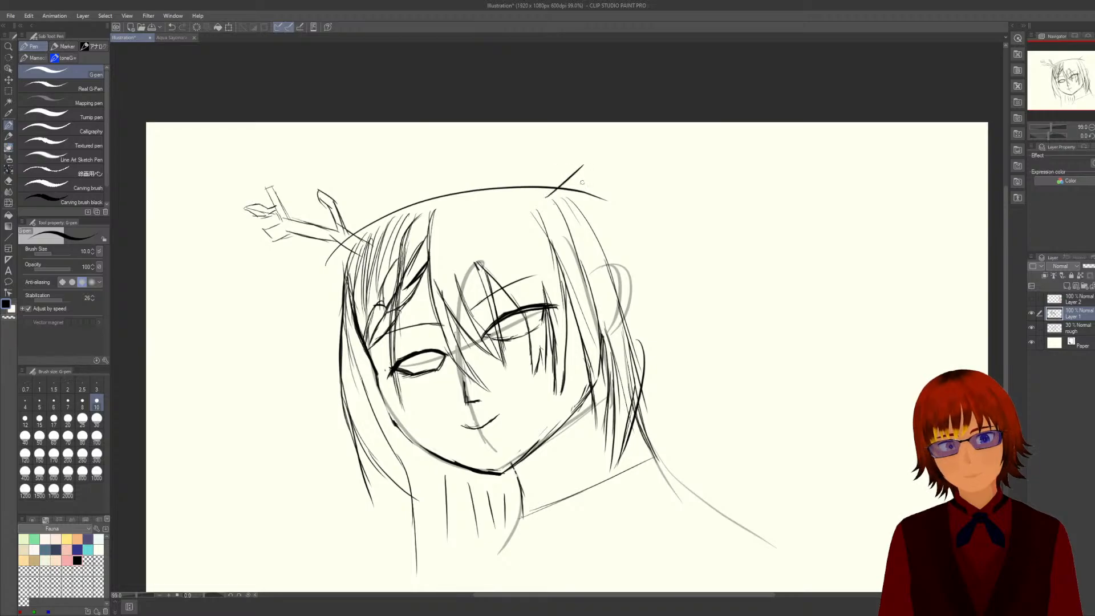
{"action": "mouse_move", "coordinate": [567, 206]}
{"action": "left_mouse_down"}
{"action": "mouse_move", "coordinate": [602, 168]}
{"action": "mouse_move", "coordinate": [577, 166]}
{"action": "mouse_move", "coordinate": [568, 185]}
{"action": "left_mouse_up"}
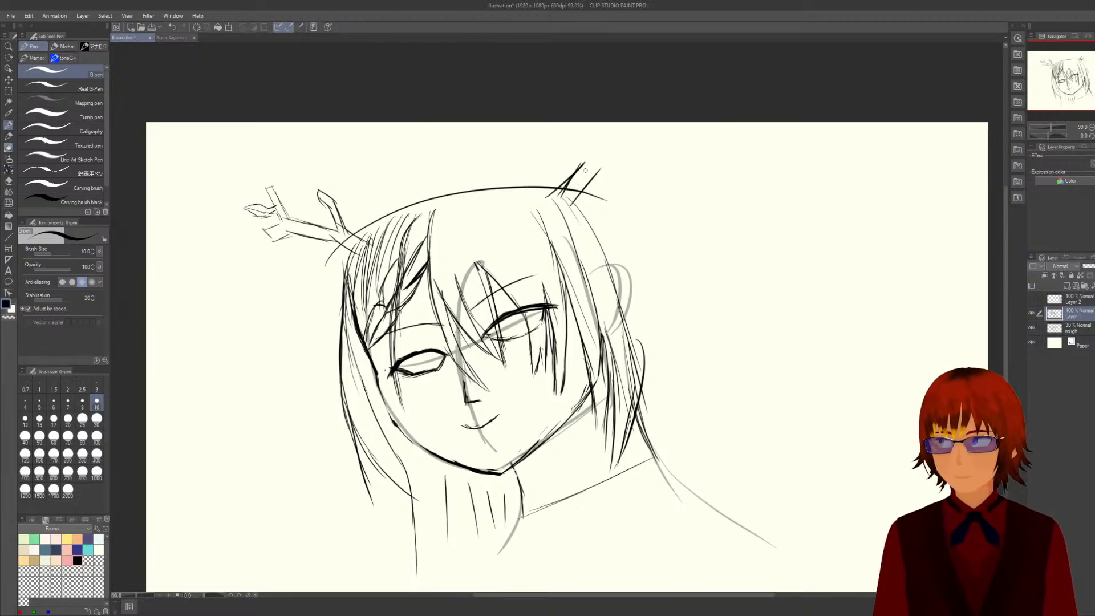
{"action": "left_click_drag", "start_coordinate": [593, 161], "coordinate": [553, 205]}
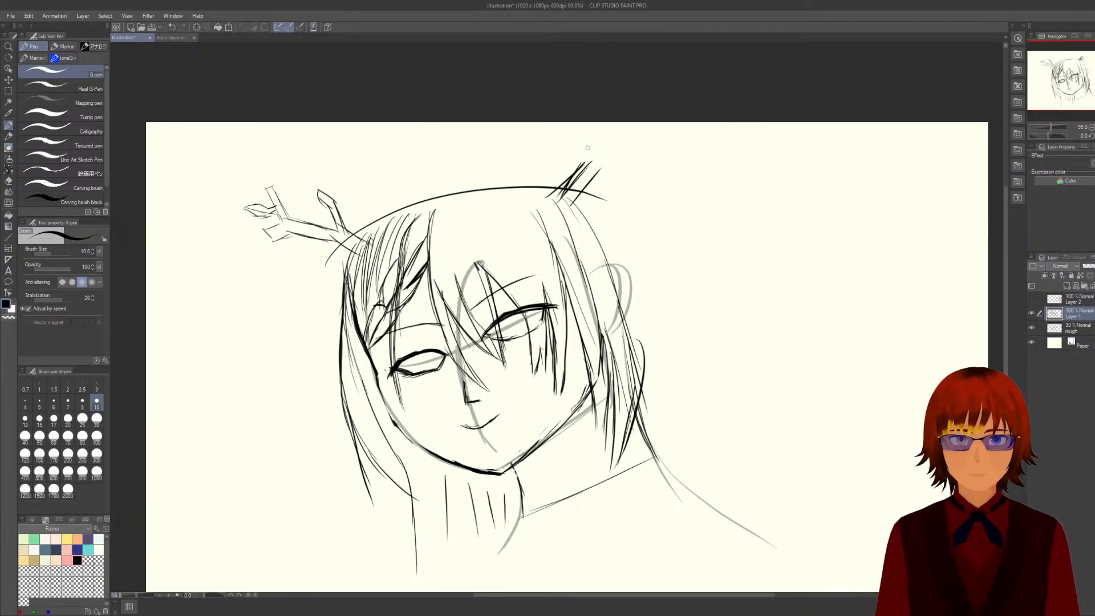
{"action": "mouse_move", "coordinate": [590, 146]}
{"action": "left_mouse_down"}
{"action": "mouse_move", "coordinate": [582, 168]}
{"action": "mouse_move", "coordinate": [604, 136]}
{"action": "mouse_move", "coordinate": [599, 165]}
{"action": "mouse_move", "coordinate": [633, 151]}
{"action": "left_mouse_up"}
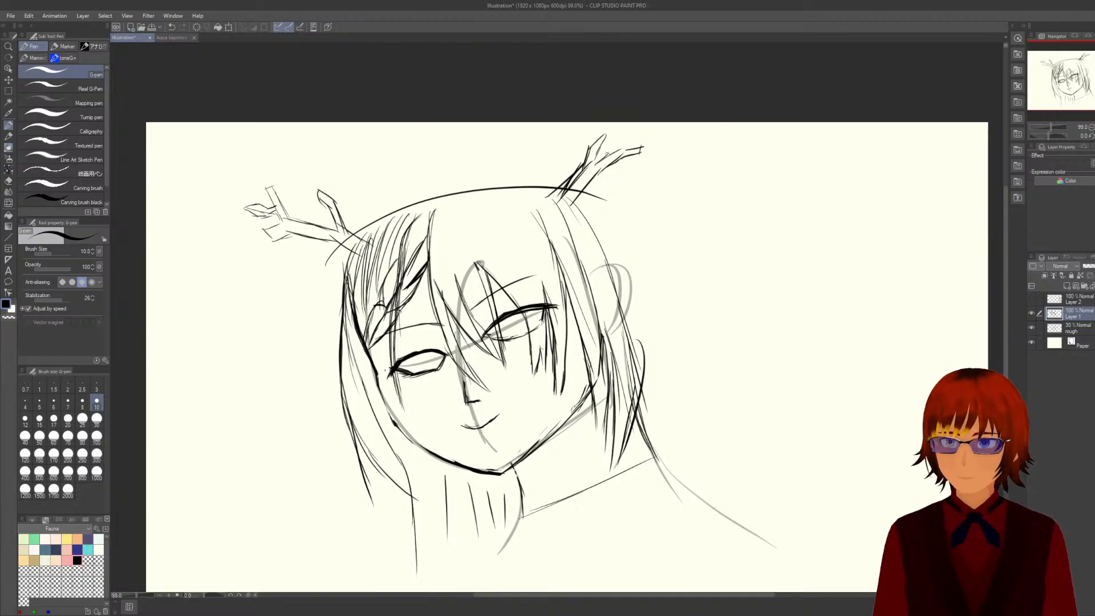
{"action": "left_click_drag", "start_coordinate": [604, 161], "coordinate": [657, 127]}
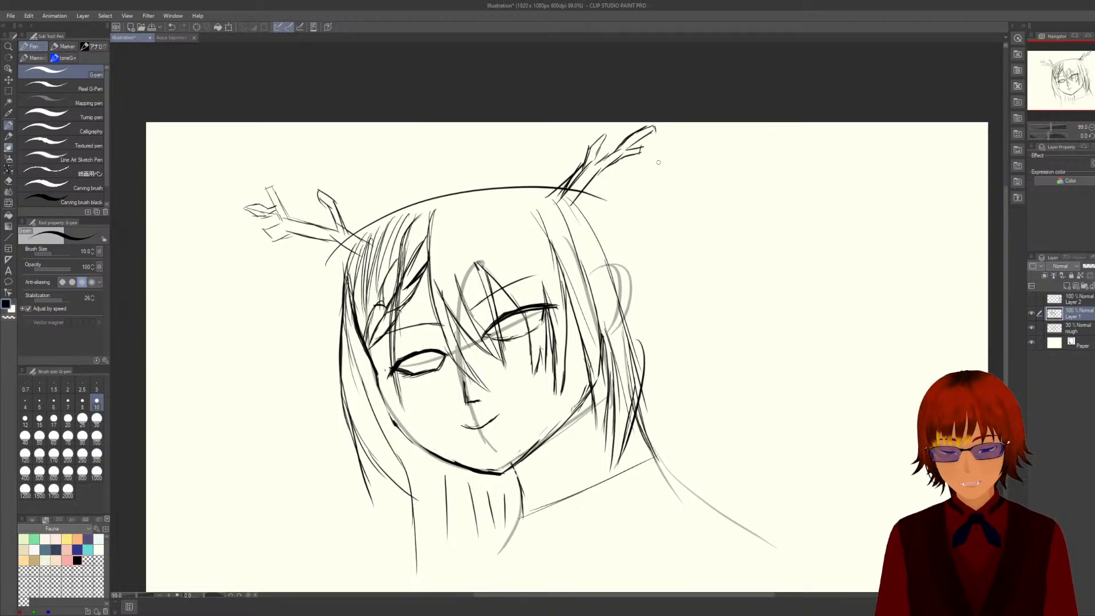
Erase the stray lines at the new antler's base and the end of the head outline that extends beyond it.
{"action": "key", "text": "e"}
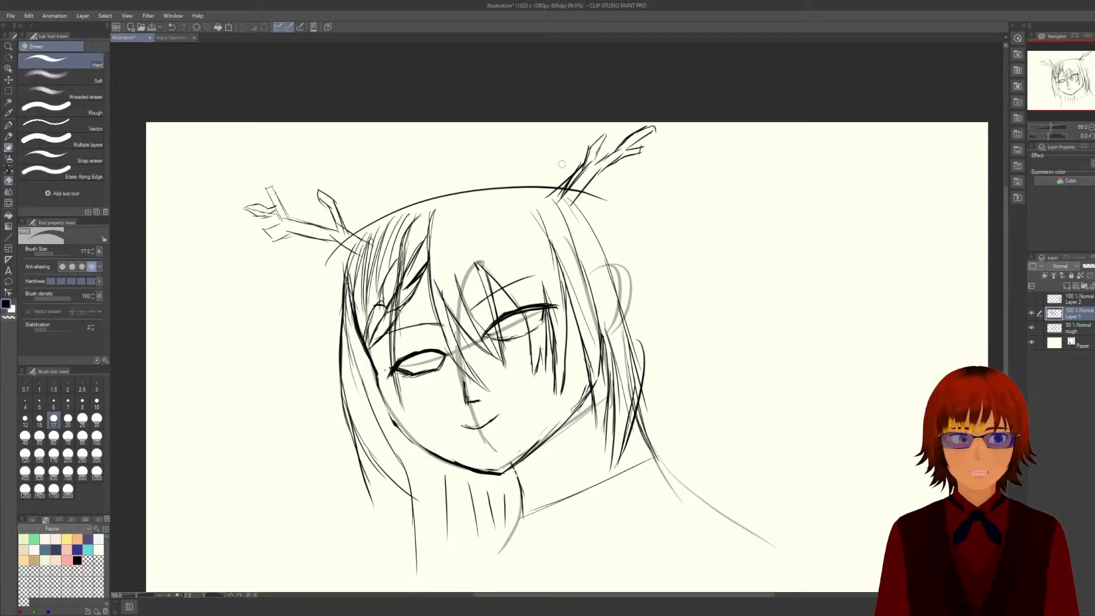
{"action": "left_click_drag", "start_coordinate": [575, 169], "coordinate": [561, 190]}
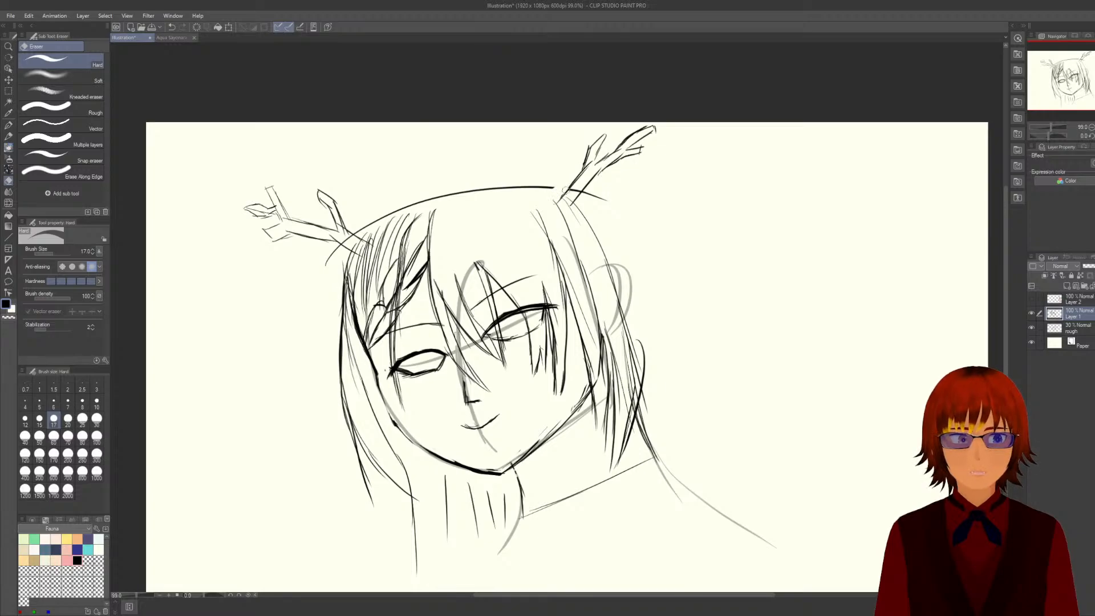
{"action": "key", "text": "p"}
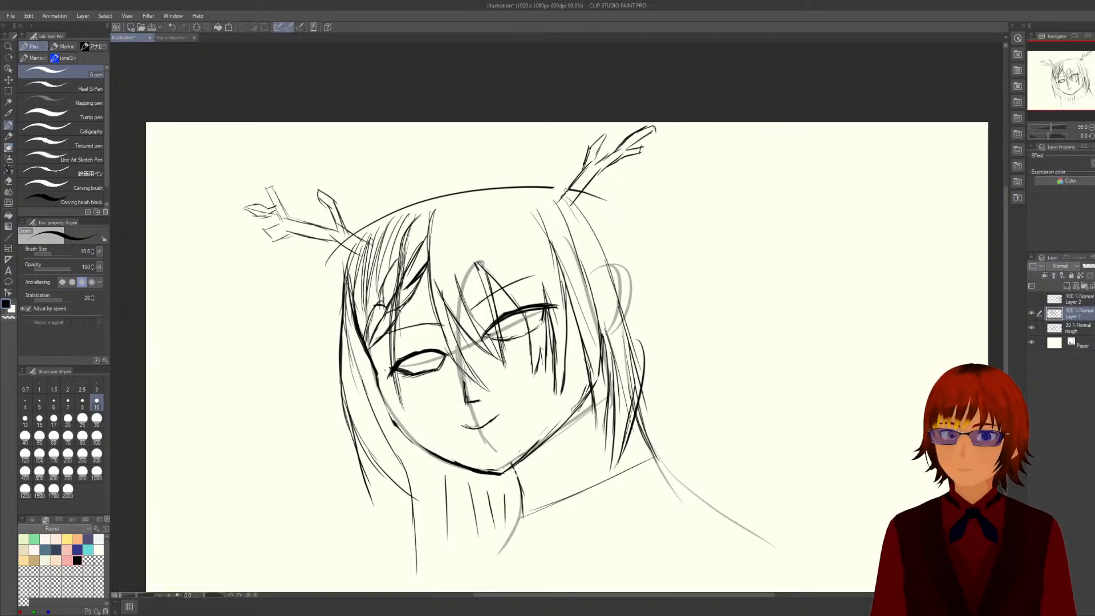
{"action": "key", "text": "e"}
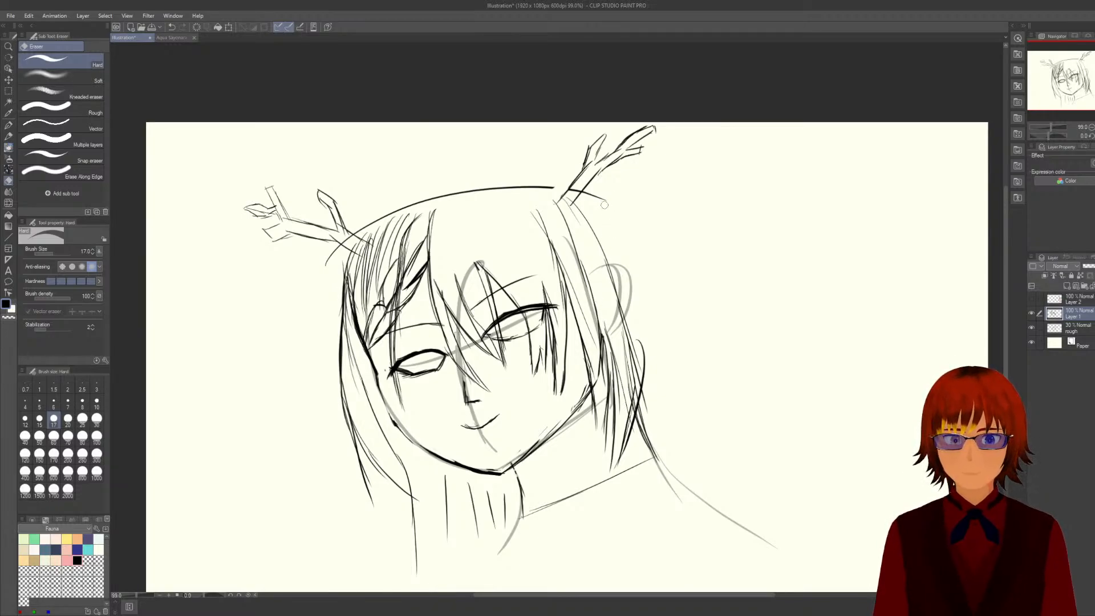
{"action": "left_click_drag", "start_coordinate": [605, 203], "coordinate": [593, 197]}
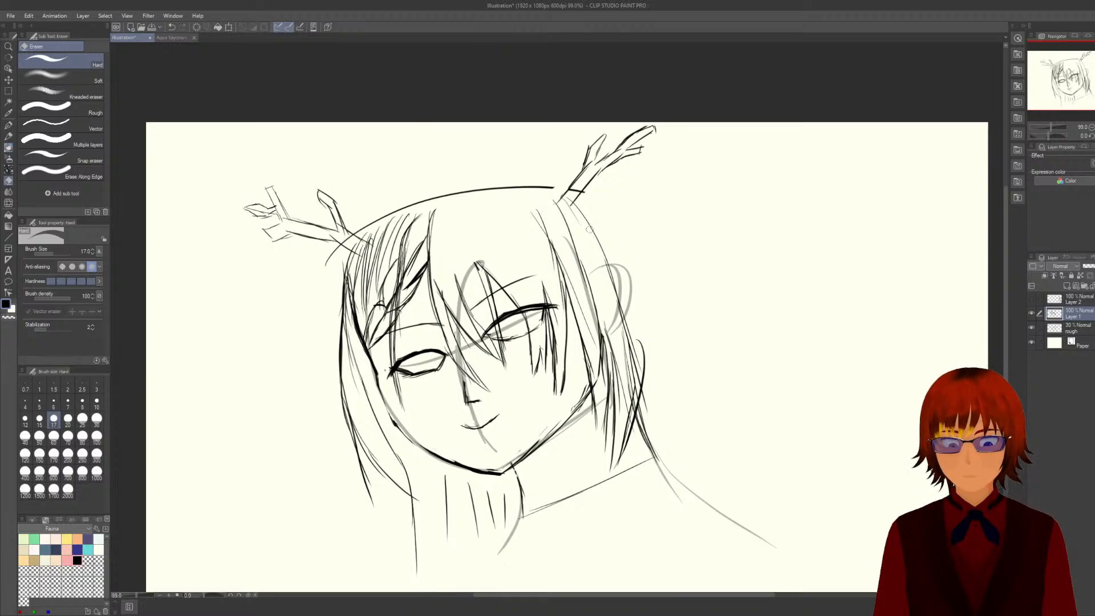
Sketch fuller outer hair contours with the G-pen down both sides of the head and over the crown between the antlers.
{"action": "key", "text": "p"}
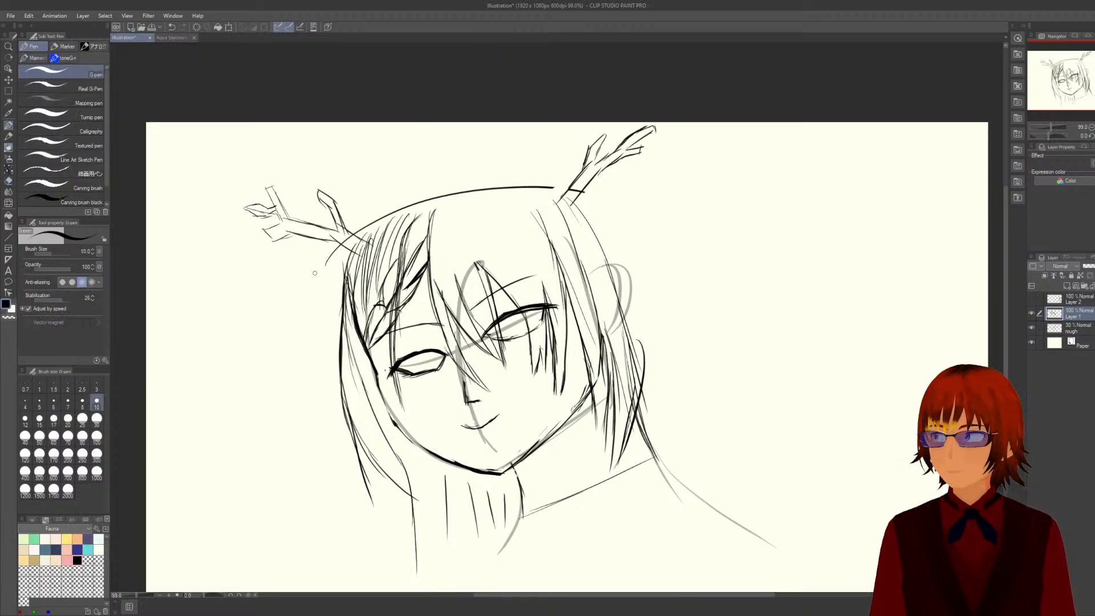
{"action": "mouse_move", "coordinate": [331, 252]}
{"action": "left_mouse_down"}
{"action": "mouse_move", "coordinate": [320, 292]}
{"action": "mouse_move", "coordinate": [328, 323]}
{"action": "left_mouse_up"}
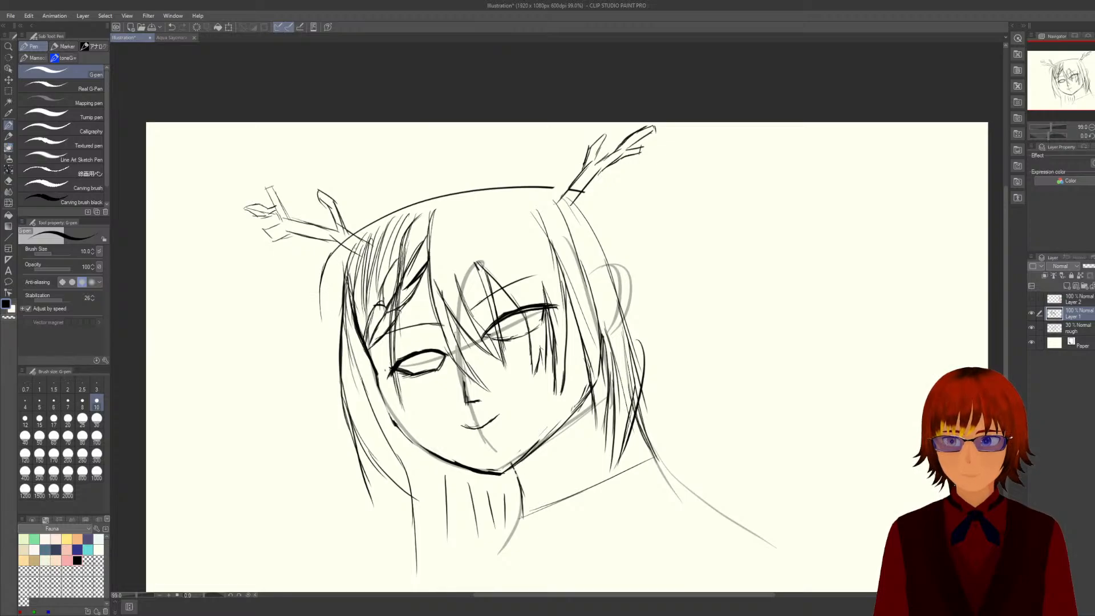
{"action": "mouse_move", "coordinate": [336, 244]}
{"action": "left_mouse_down"}
{"action": "mouse_move", "coordinate": [323, 328]}
{"action": "mouse_move", "coordinate": [327, 279]}
{"action": "mouse_move", "coordinate": [339, 350]}
{"action": "left_mouse_up"}
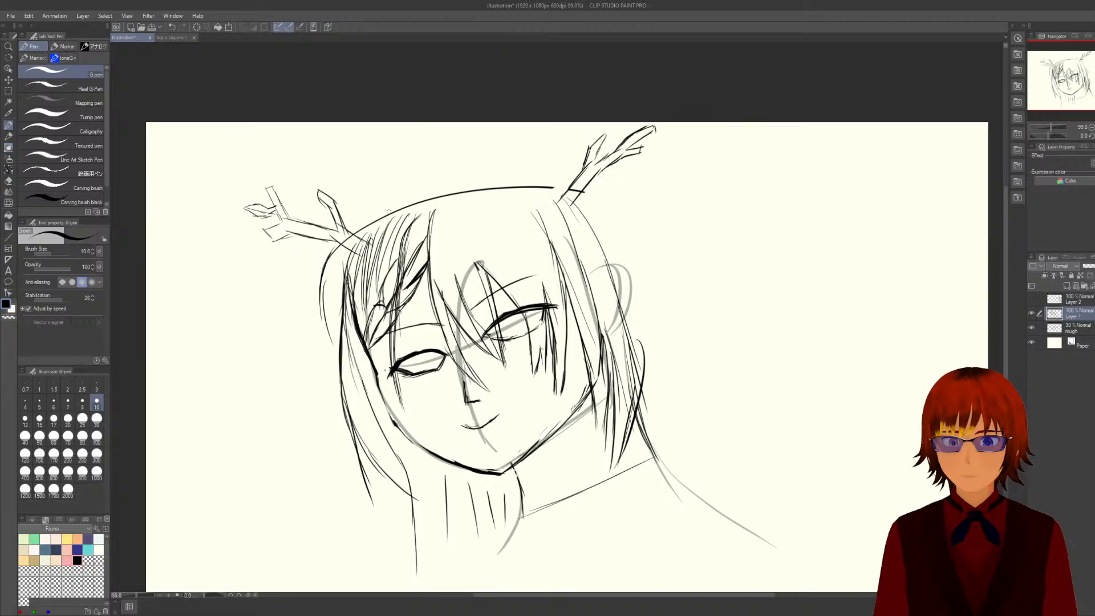
{"action": "mouse_move", "coordinate": [339, 247]}
{"action": "left_mouse_down"}
{"action": "mouse_move", "coordinate": [326, 319]}
{"action": "mouse_move", "coordinate": [339, 338]}
{"action": "mouse_move", "coordinate": [330, 330]}
{"action": "left_mouse_up"}
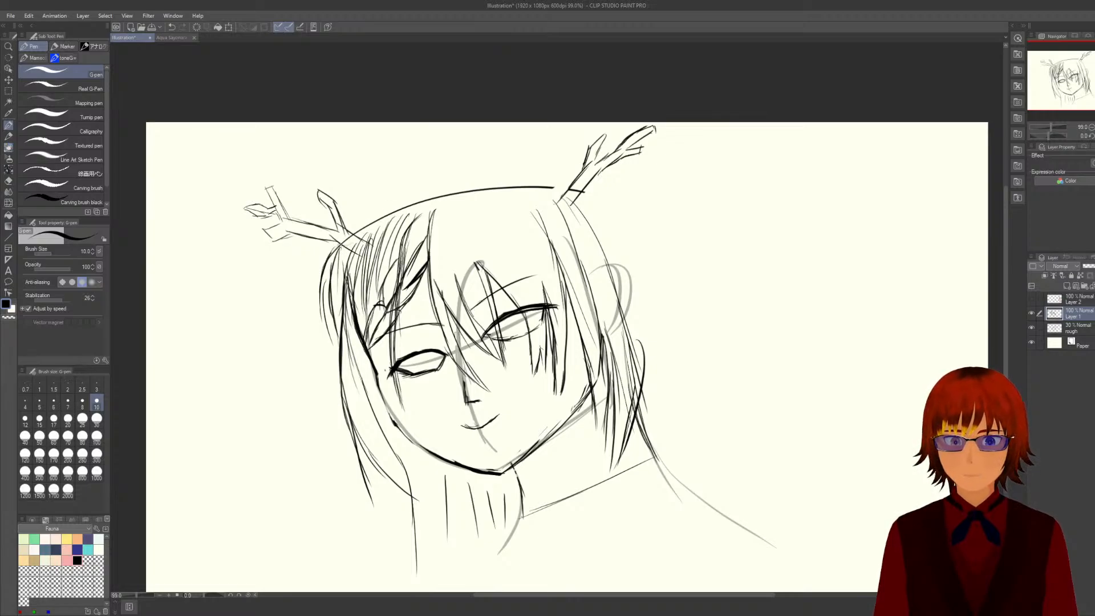
{"action": "mouse_move", "coordinate": [560, 188]}
{"action": "left_mouse_down"}
{"action": "mouse_move", "coordinate": [587, 199]}
{"action": "mouse_move", "coordinate": [615, 251]}
{"action": "left_mouse_up"}
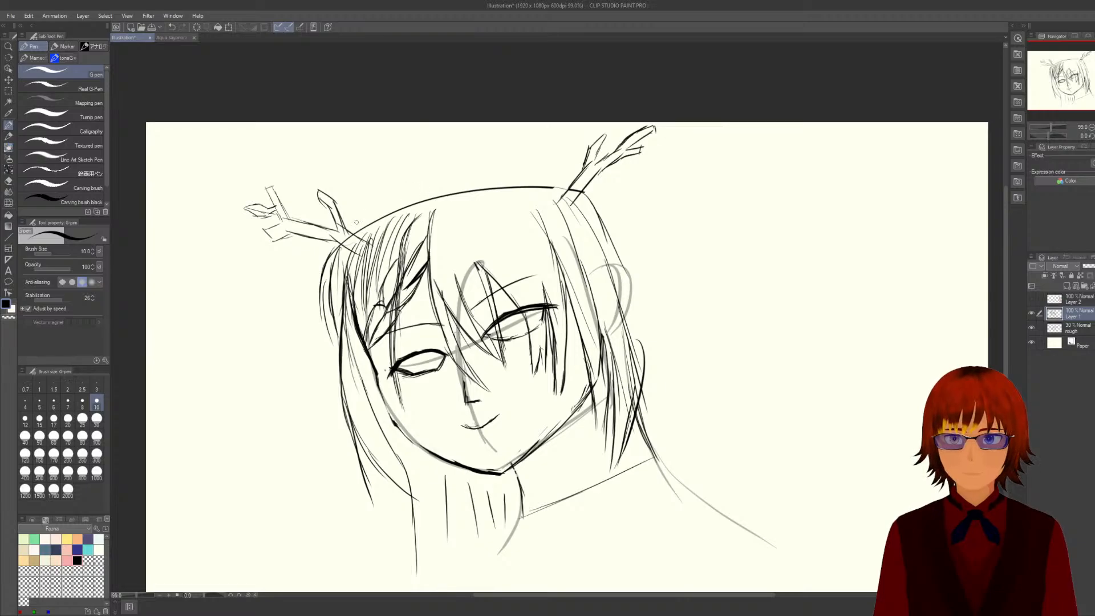
{"action": "mouse_move", "coordinate": [354, 227]}
{"action": "left_mouse_down"}
{"action": "mouse_move", "coordinate": [390, 201]}
{"action": "mouse_move", "coordinate": [522, 177]}
{"action": "left_mouse_up"}
{"action": "mouse_move", "coordinate": [363, 216]}
{"action": "left_mouse_down"}
{"action": "mouse_move", "coordinate": [442, 181]}
{"action": "mouse_move", "coordinate": [573, 187]}
{"action": "left_mouse_up"}
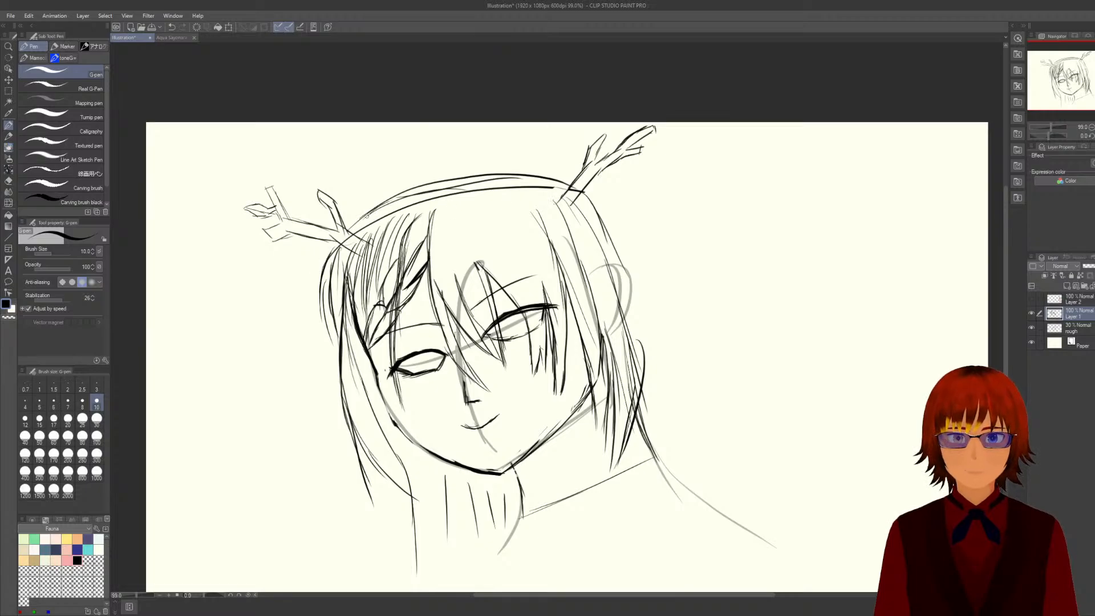
{"action": "left_click_drag", "start_coordinate": [320, 294], "coordinate": [337, 368]}
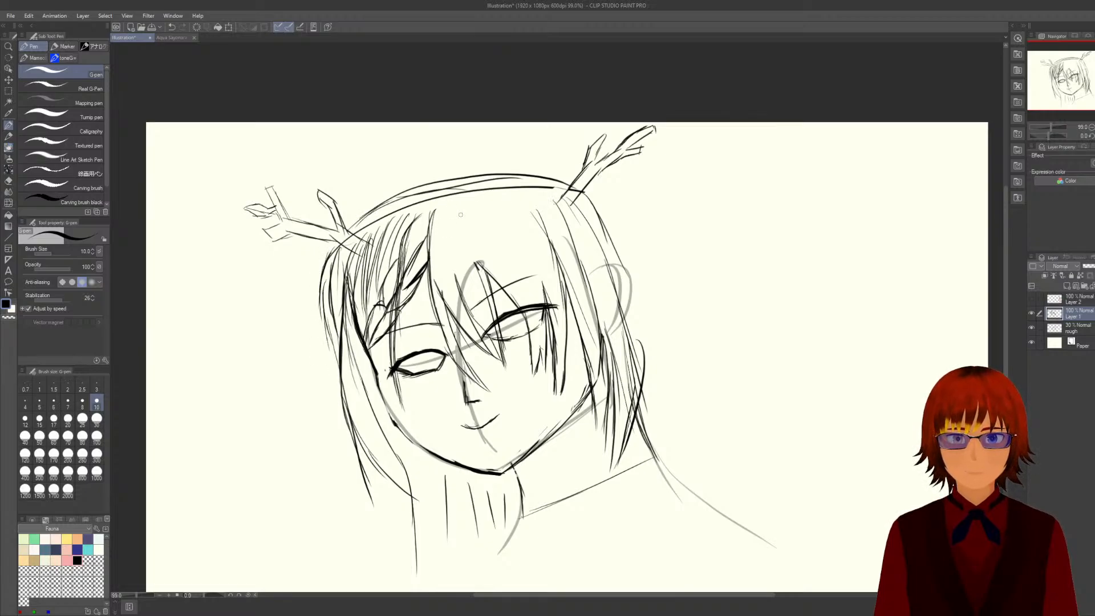
{"action": "left_click_drag", "start_coordinate": [586, 189], "coordinate": [613, 223]}
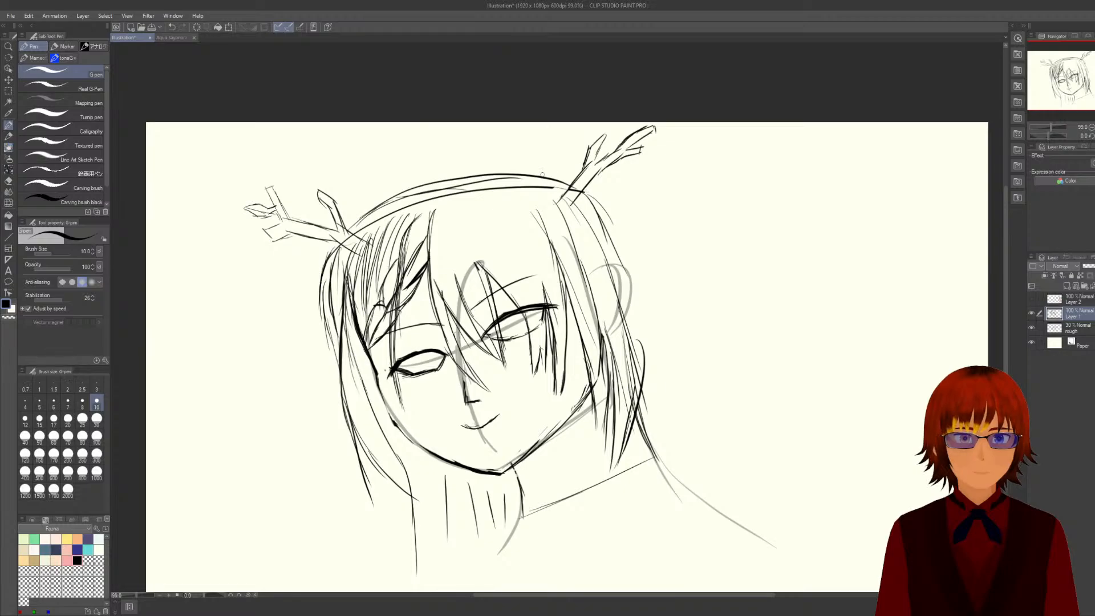
Sketch long hair strands with the G-pen from the second antler's base down the side of the head, flaring out over the shoulder.
{"action": "mouse_move", "coordinate": [542, 175]}
{"action": "left_mouse_down"}
{"action": "mouse_move", "coordinate": [595, 193]}
{"action": "mouse_move", "coordinate": [627, 229]}
{"action": "mouse_move", "coordinate": [612, 215]}
{"action": "mouse_move", "coordinate": [637, 279]}
{"action": "left_mouse_up"}
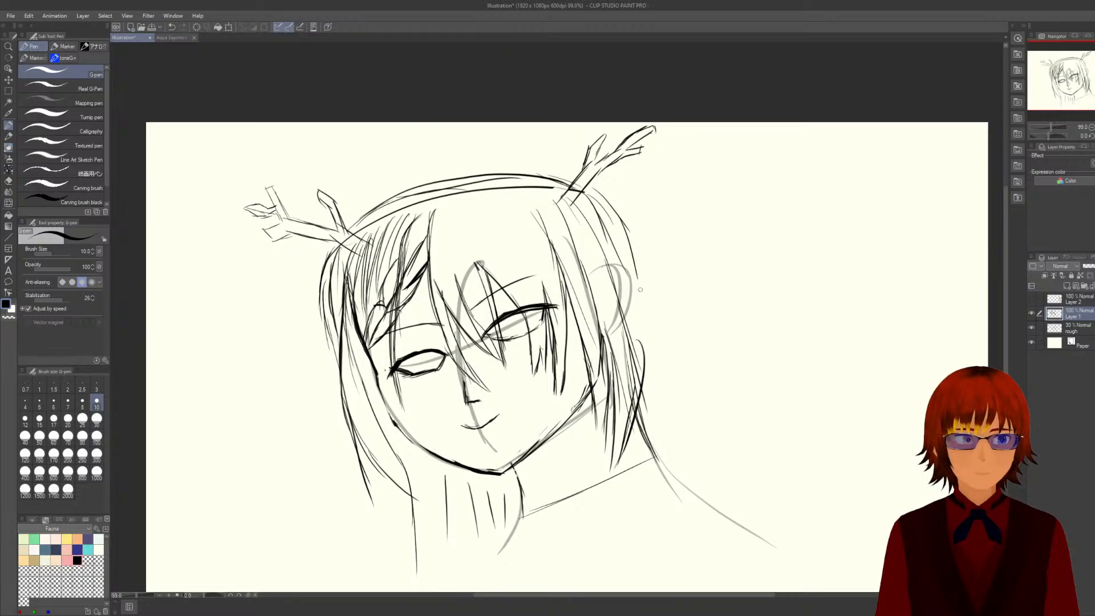
{"action": "left_click_drag", "start_coordinate": [627, 235], "coordinate": [653, 353]}
{"action": "left_click_drag", "start_coordinate": [638, 301], "coordinate": [666, 399]}
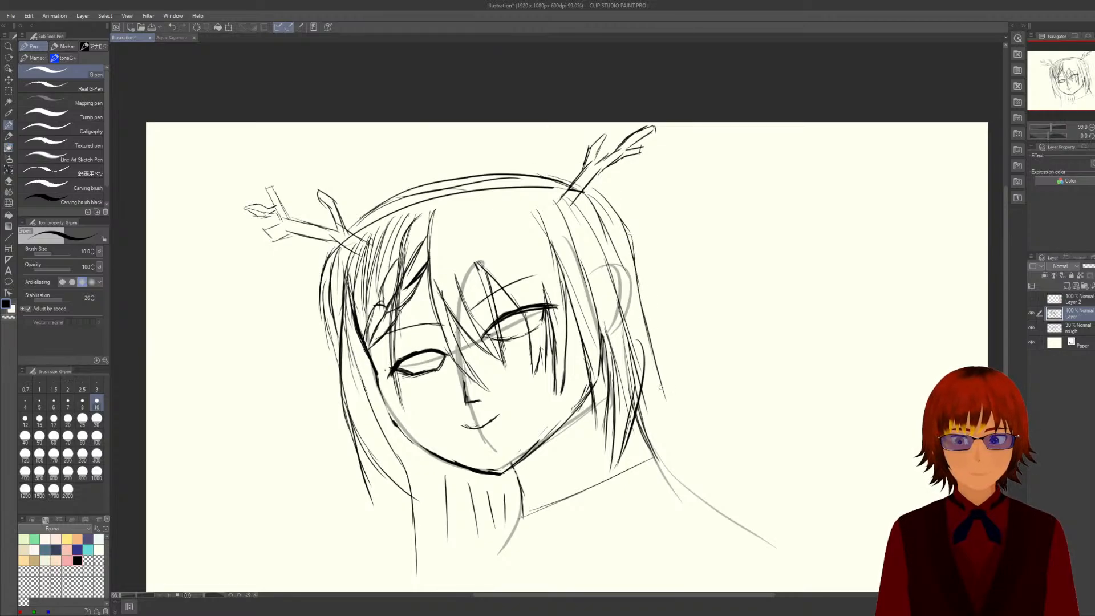
{"action": "left_click_drag", "start_coordinate": [646, 313], "coordinate": [717, 436]}
{"action": "left_click_drag", "start_coordinate": [645, 347], "coordinate": [619, 438]}
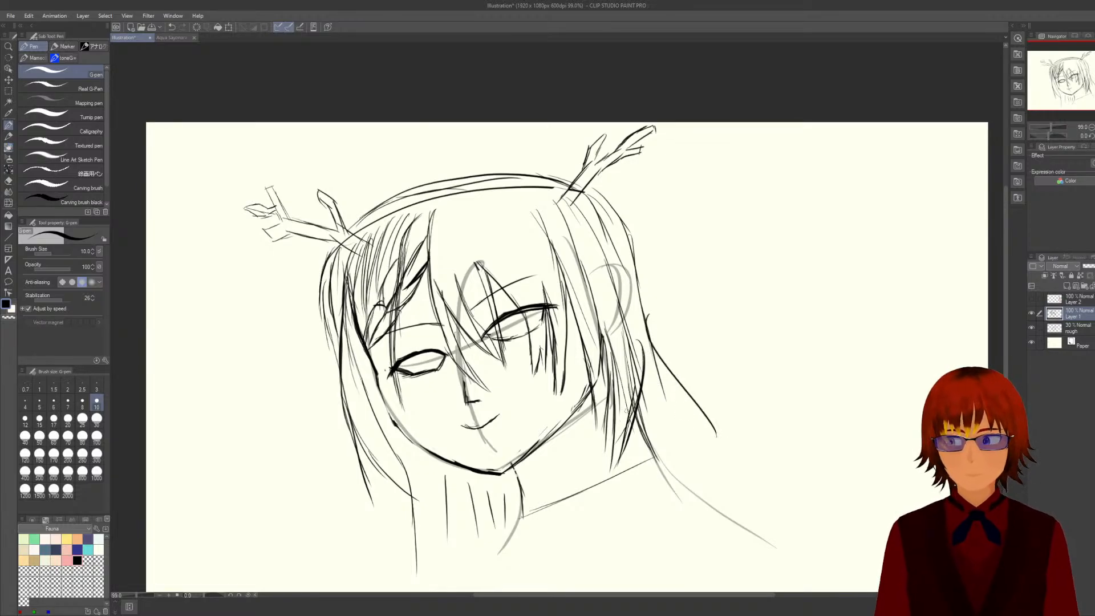
{"action": "left_click_drag", "start_coordinate": [644, 384], "coordinate": [699, 481]}
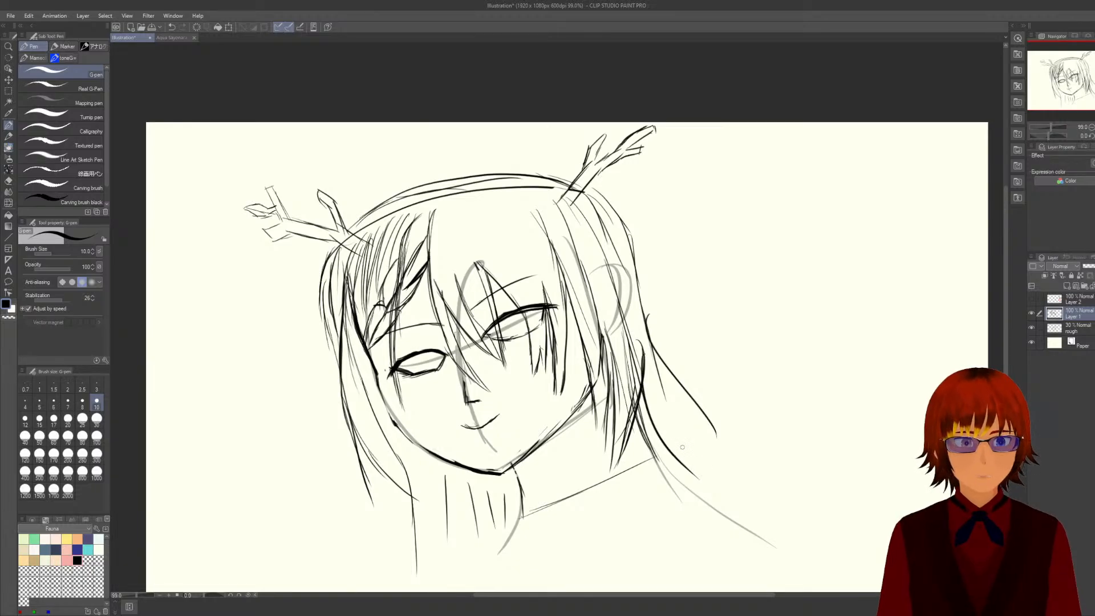
{"action": "mouse_move", "coordinate": [646, 356]}
{"action": "left_mouse_down"}
{"action": "mouse_move", "coordinate": [645, 391]}
{"action": "mouse_move", "coordinate": [714, 518]}
{"action": "left_mouse_up"}
{"action": "left_click_drag", "start_coordinate": [634, 402], "coordinate": [686, 530]}
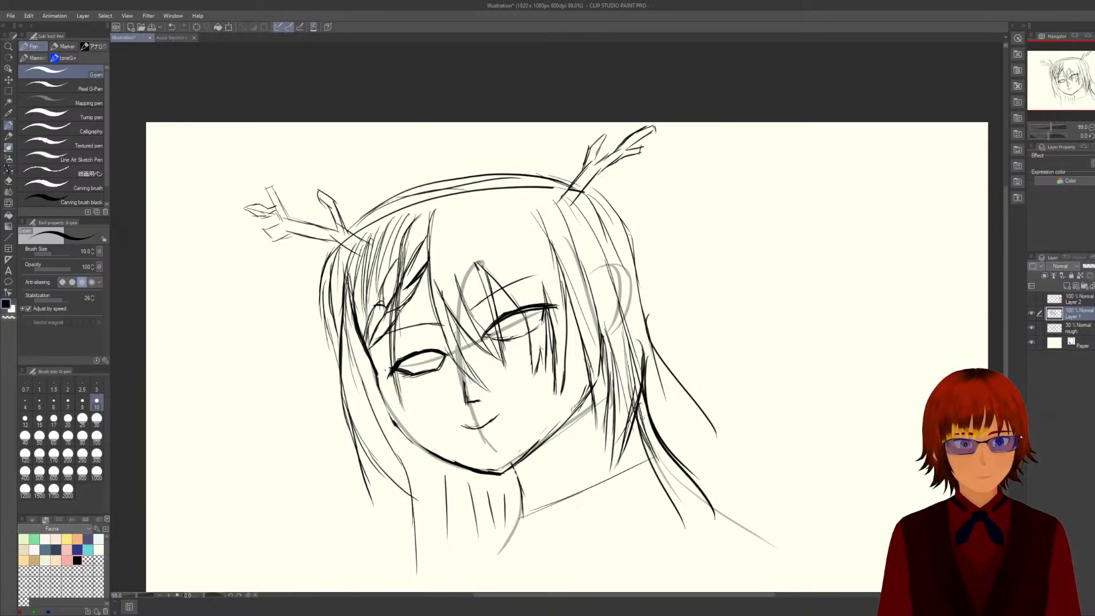
{"action": "left_click_drag", "start_coordinate": [648, 440], "coordinate": [678, 507]}
{"action": "mouse_move", "coordinate": [643, 322]}
{"action": "left_mouse_down"}
{"action": "mouse_move", "coordinate": [682, 403]}
{"action": "mouse_move", "coordinate": [729, 464]}
{"action": "left_mouse_up"}
{"action": "left_click_drag", "start_coordinate": [636, 371], "coordinate": [720, 471]}
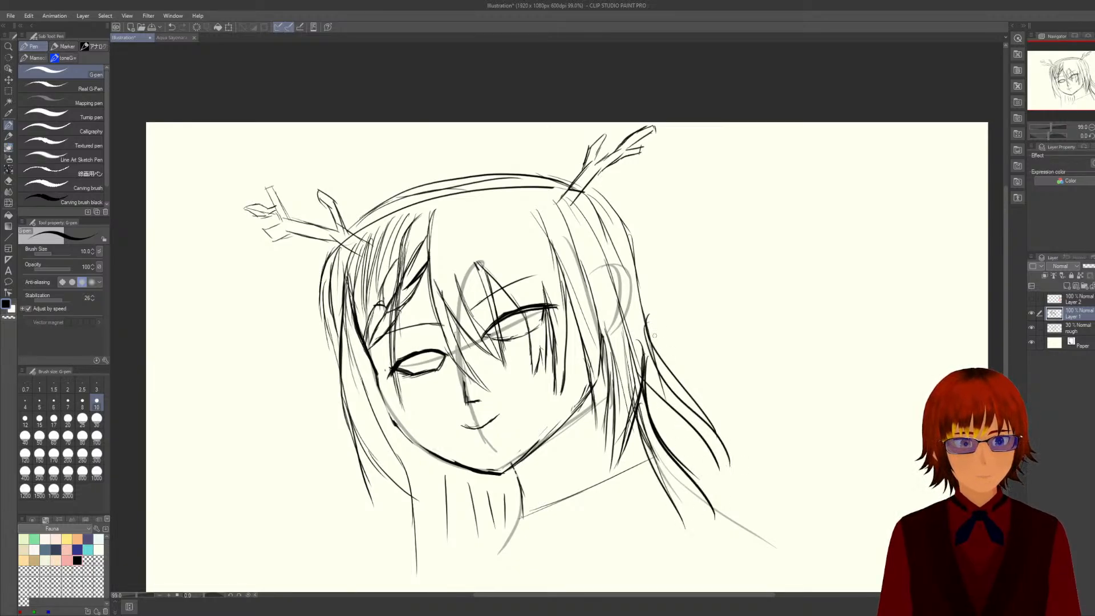
{"action": "left_click_drag", "start_coordinate": [626, 234], "coordinate": [681, 371]}
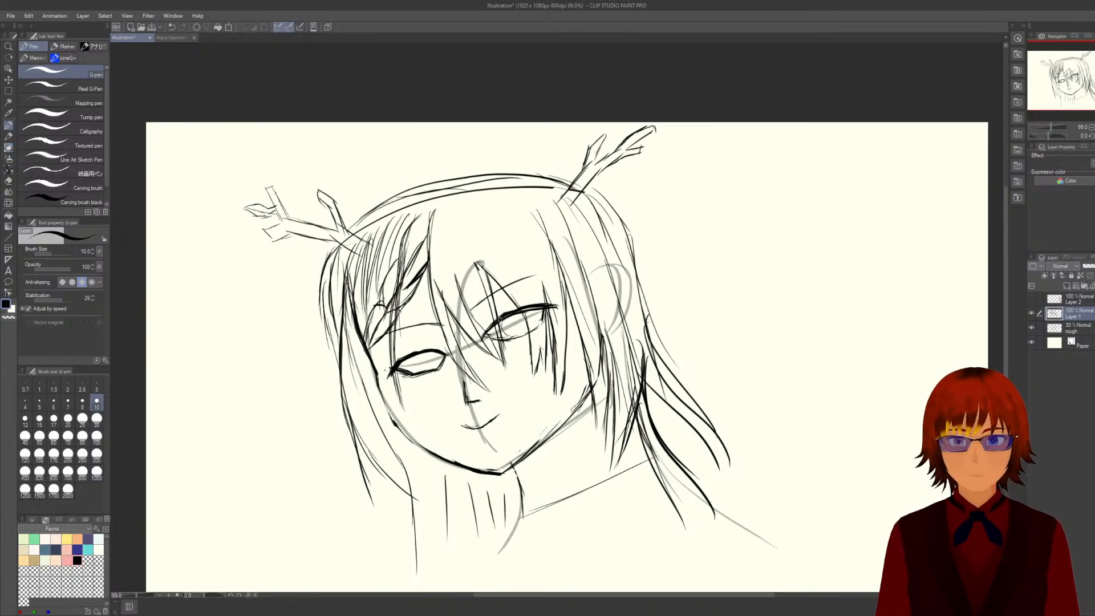
{"action": "mouse_move", "coordinate": [521, 316]}
{"action": "left_mouse_down"}
{"action": "mouse_move", "coordinate": [523, 332]}
{"action": "mouse_move", "coordinate": [508, 329]}
{"action": "mouse_move", "coordinate": [522, 329]}
{"action": "left_mouse_up"}
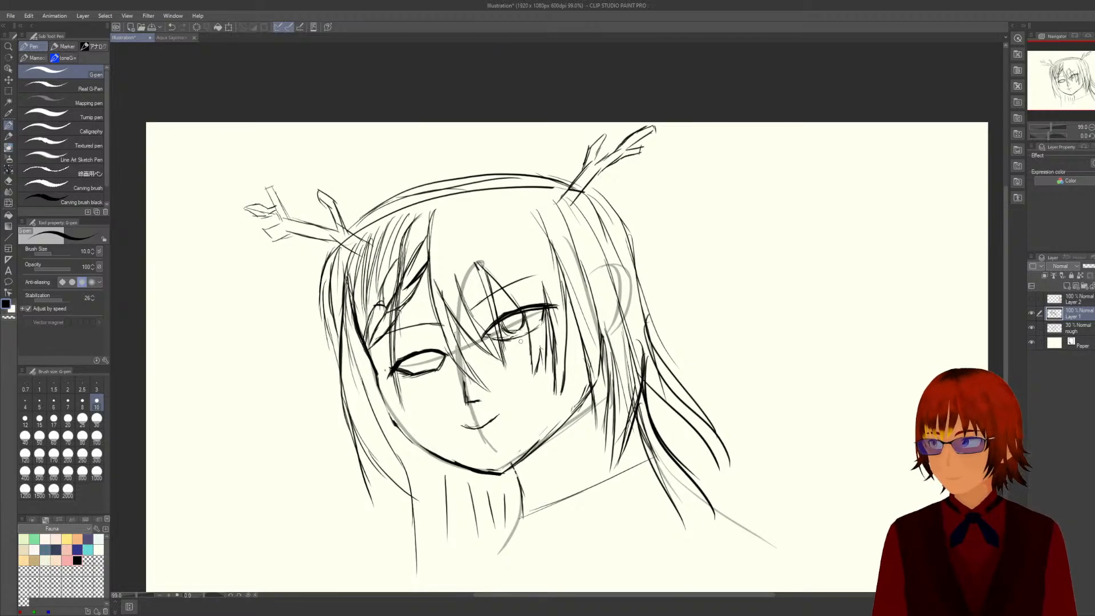
{"action": "key", "text": "ctrl+z"}
{"action": "key", "text": "ctrl+z"}
{"action": "key", "text": "ctrl+z"}
{"action": "key", "text": "ctrl+z"}
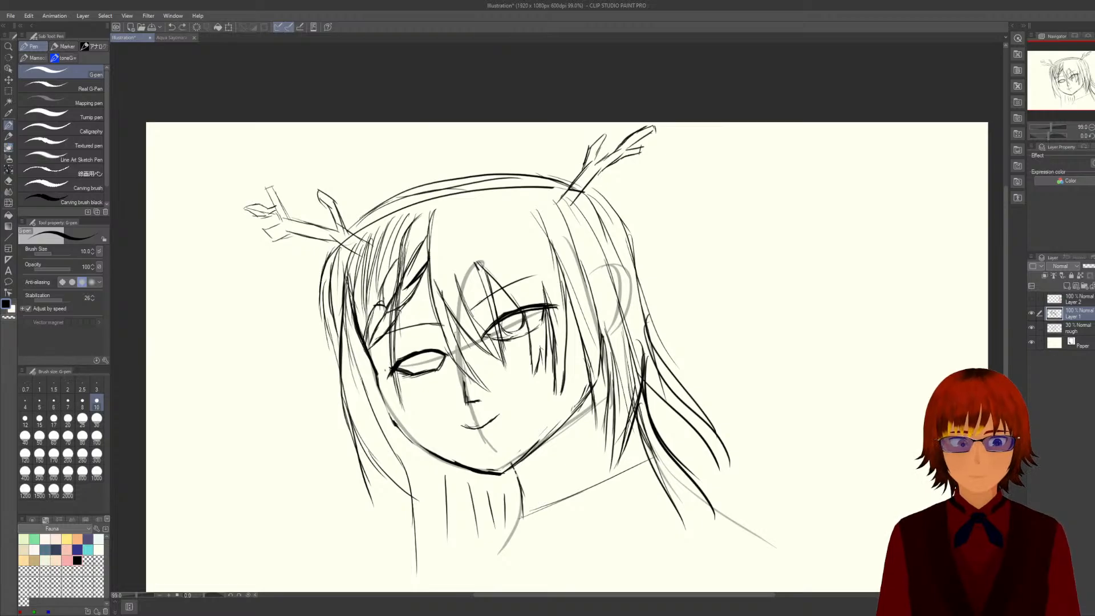
{"action": "key", "text": "ctrl+z"}
{"action": "key", "text": "ctrl+z"}
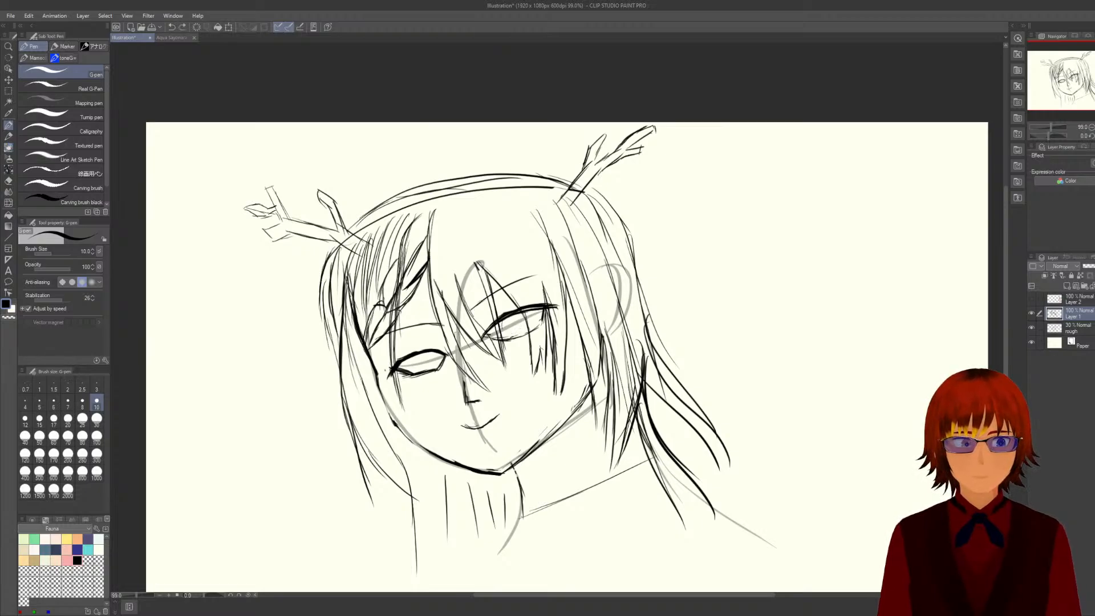
Draw a round iris with an oval pupil in the eye below the second antler and erase its stray line bits.
{"action": "left_click", "coordinate": [506, 316]}
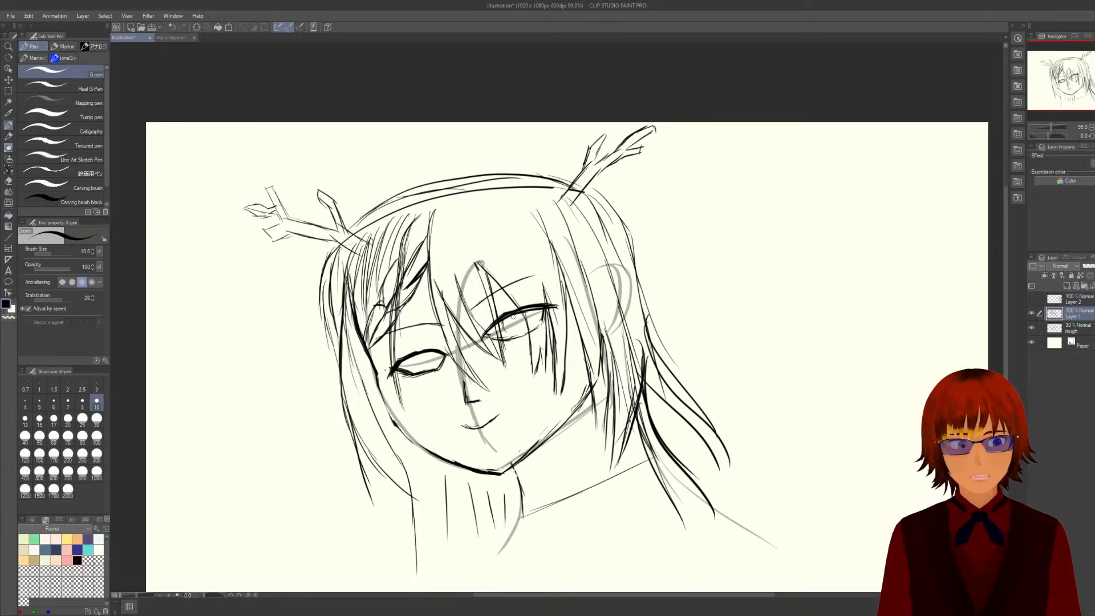
{"action": "mouse_move", "coordinate": [509, 316]}
{"action": "left_mouse_down"}
{"action": "mouse_move", "coordinate": [508, 336]}
{"action": "mouse_move", "coordinate": [523, 334]}
{"action": "left_mouse_up"}
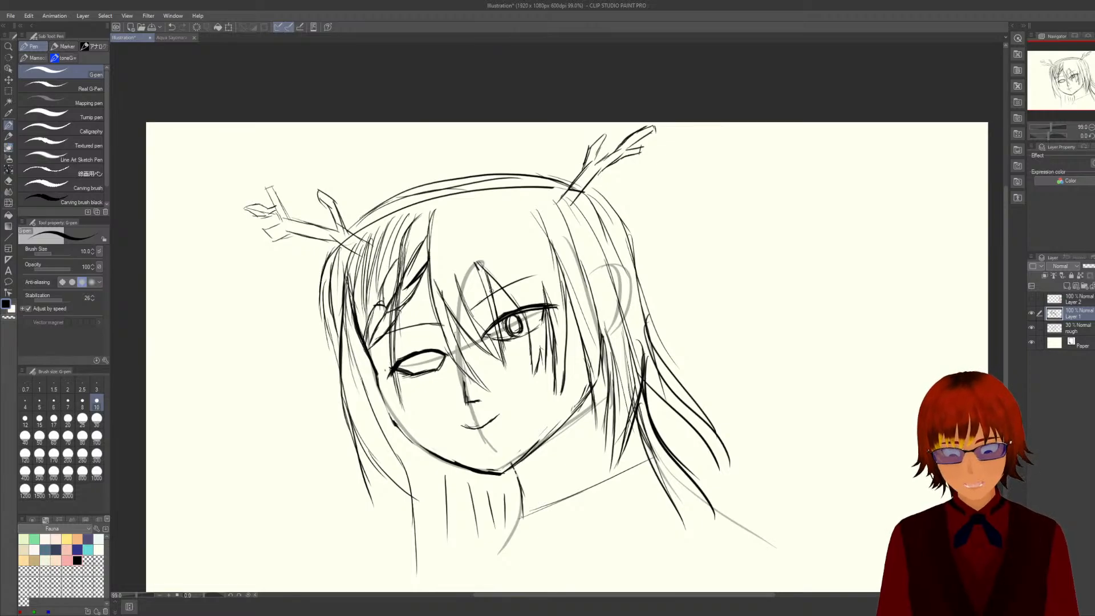
{"action": "key", "text": "e"}
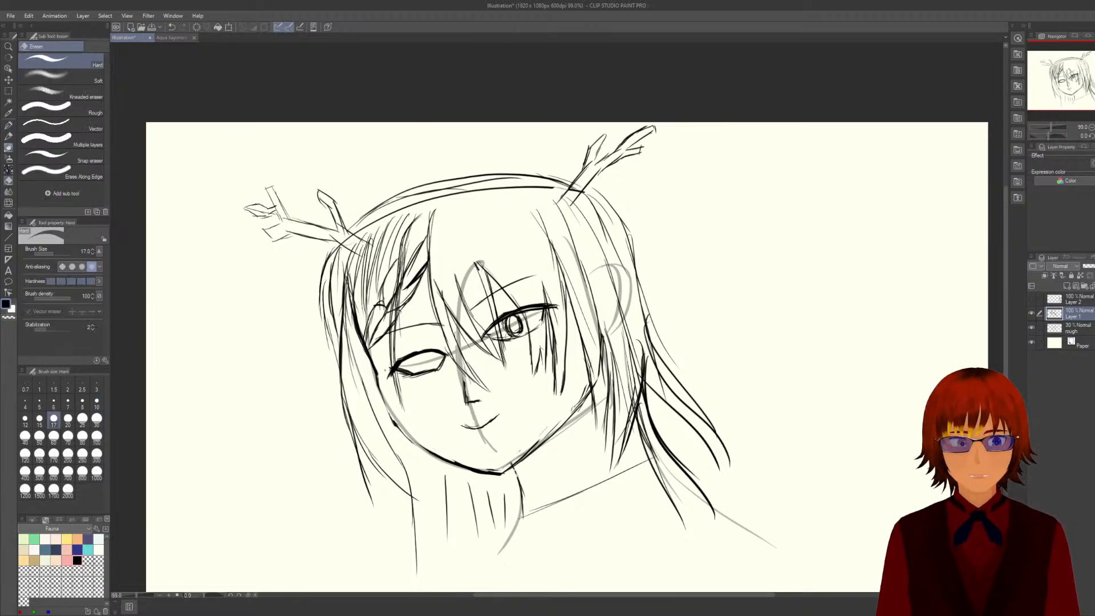
{"action": "left_click_drag", "start_coordinate": [510, 337], "coordinate": [520, 331]}
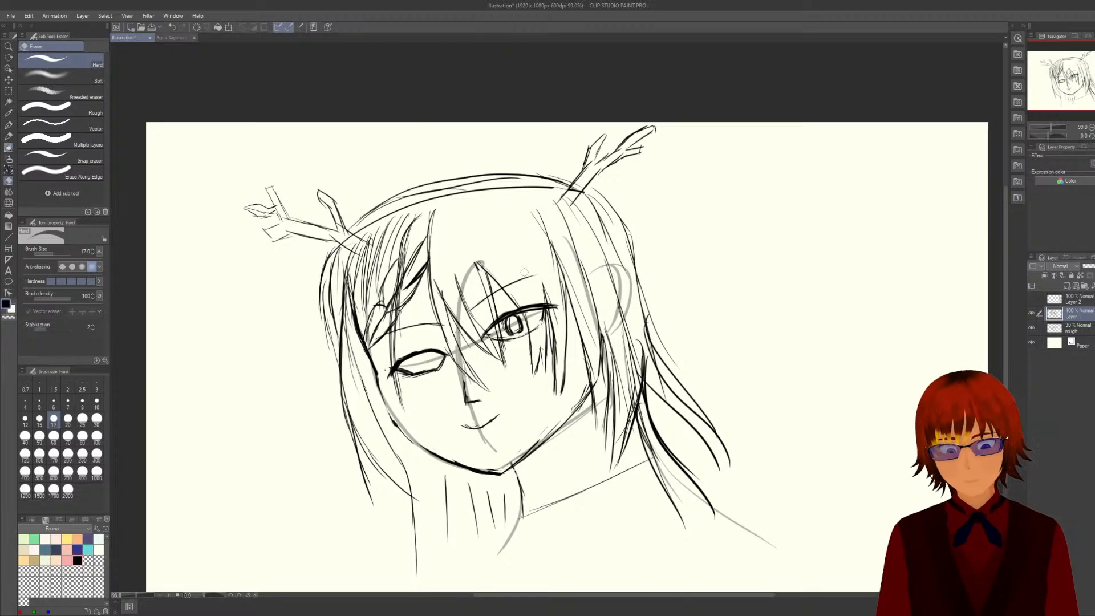
{"action": "key", "text": "p"}
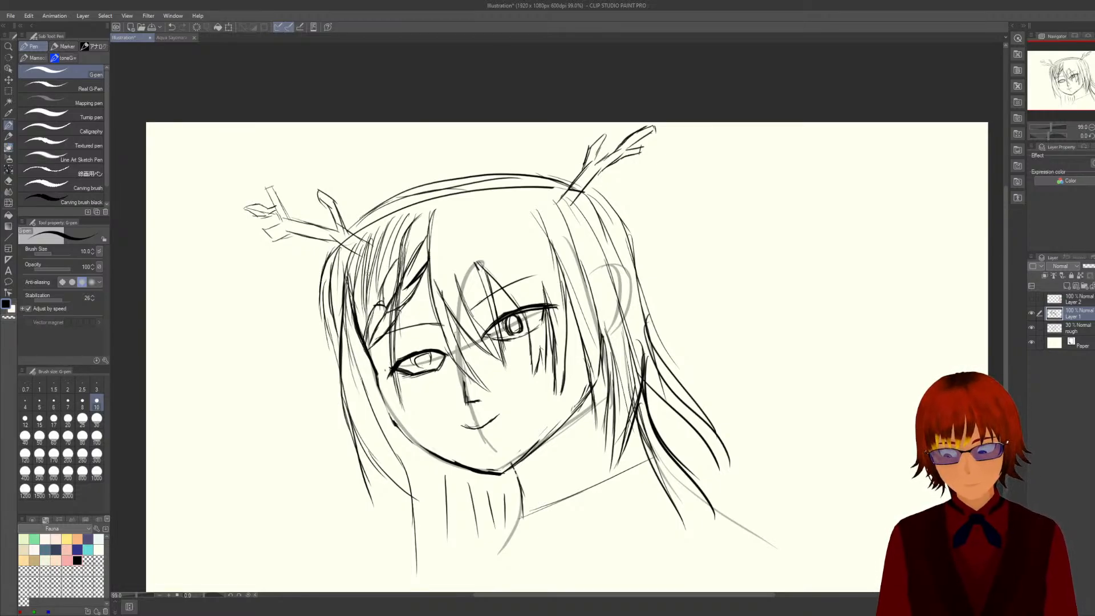
{"action": "key", "text": "ctrl+z"}
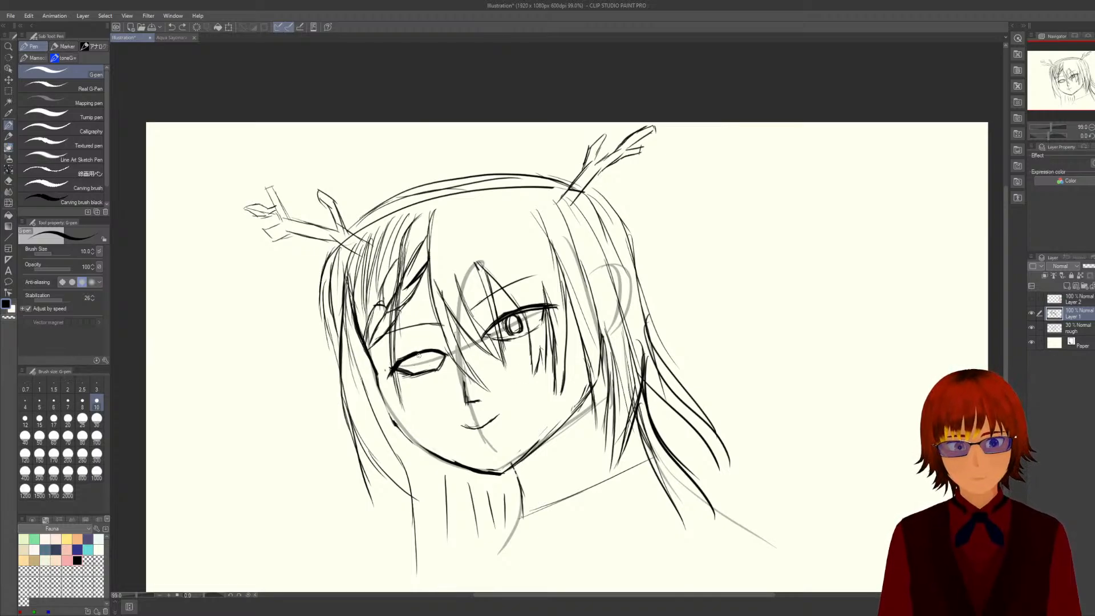
{"action": "left_click_drag", "start_coordinate": [437, 363], "coordinate": [430, 364]}
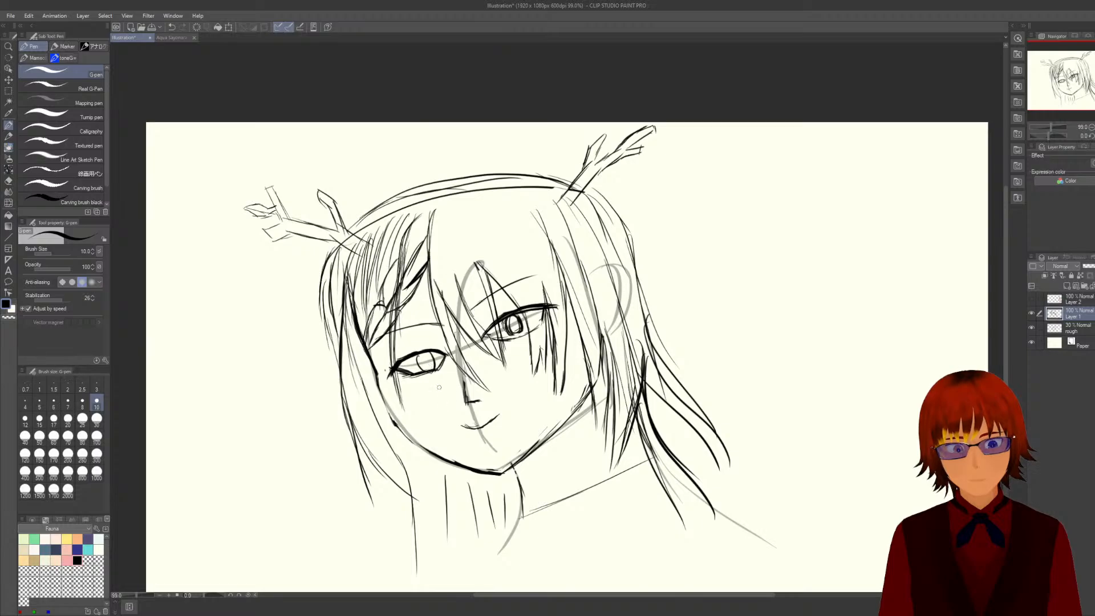
{"action": "key", "text": "ctrl+z"}
{"action": "key", "text": "ctrl+z"}
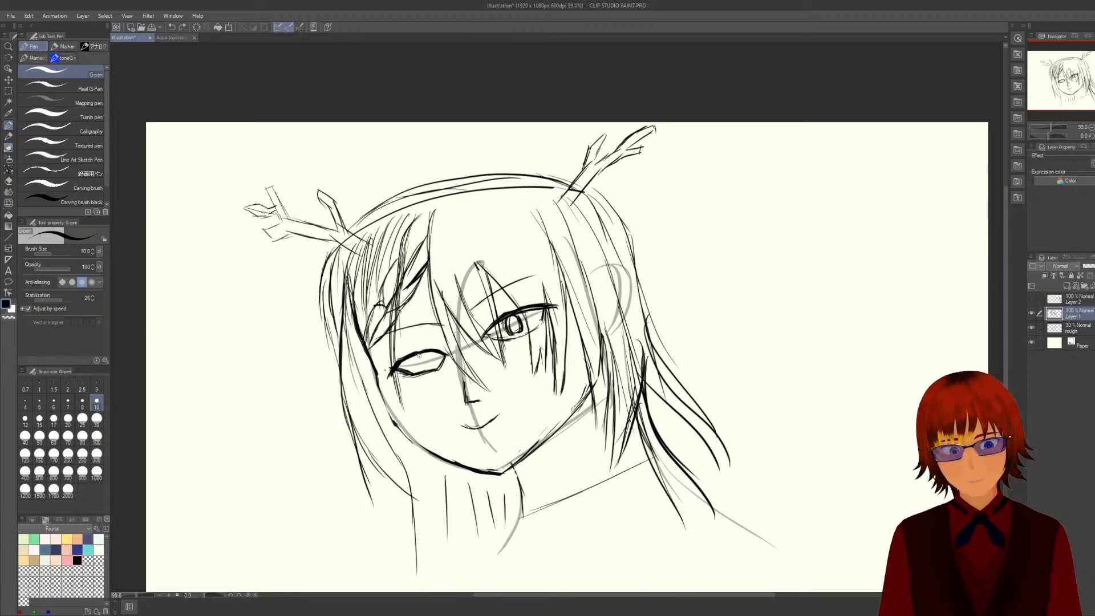
Draw the iris and pupil in the other eye with the G-pen, erasing the first outline and redrawing it.
{"action": "left_click_drag", "start_coordinate": [419, 355], "coordinate": [429, 370]}
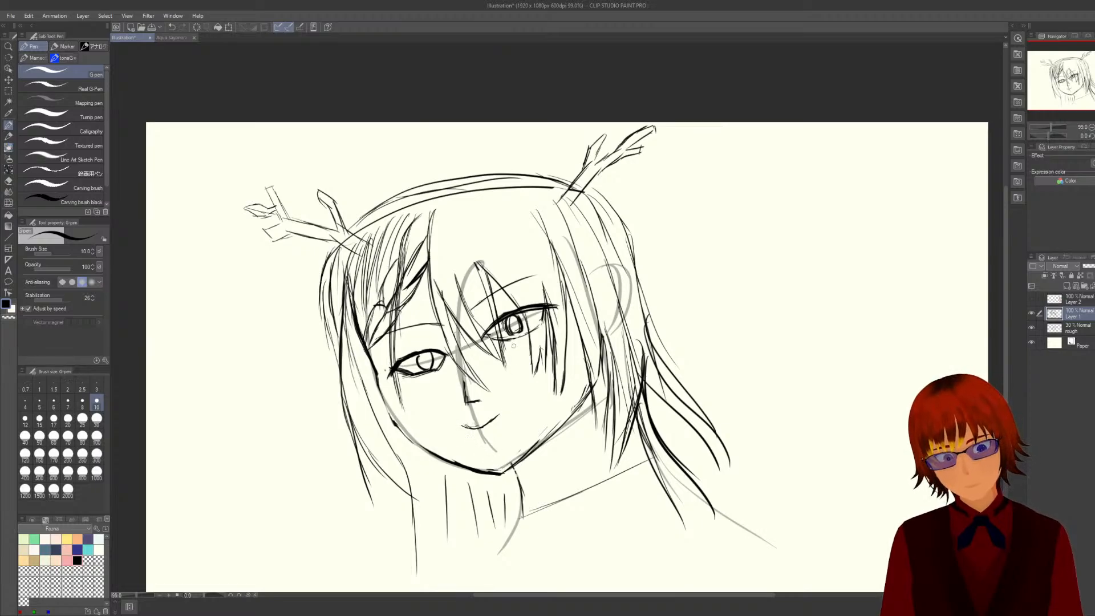
{"action": "left_click_drag", "start_coordinate": [510, 332], "coordinate": [521, 335]}
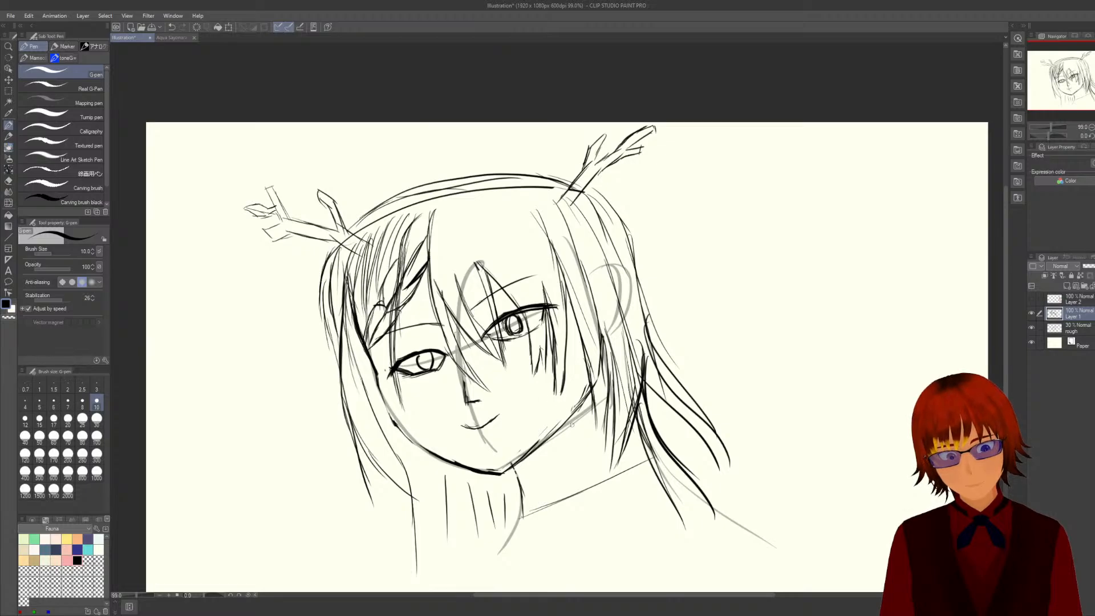
{"action": "key", "text": "e"}
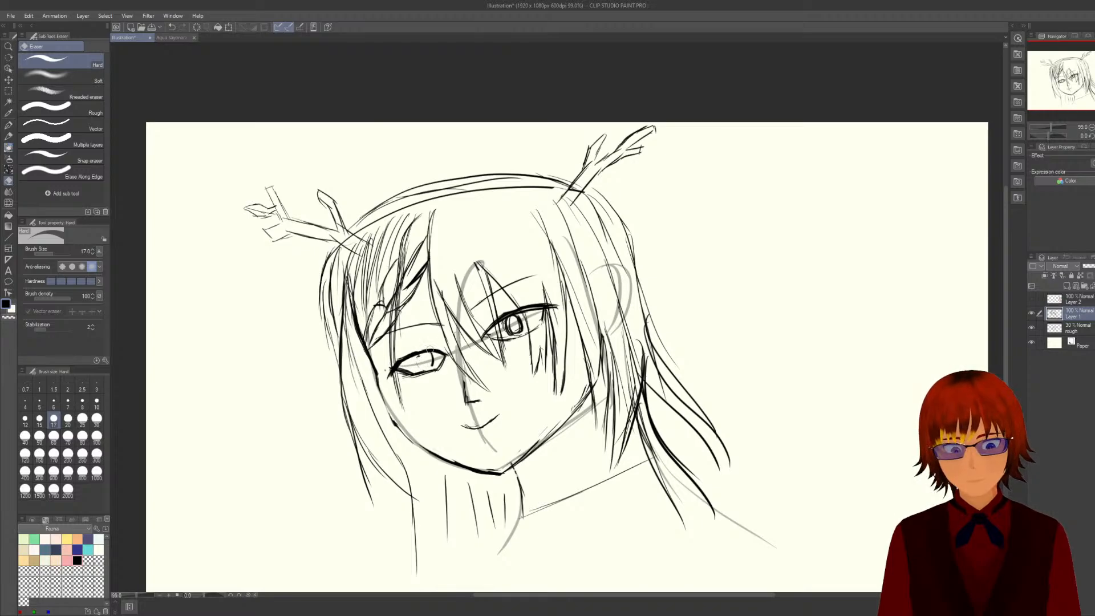
{"action": "key", "text": "p"}
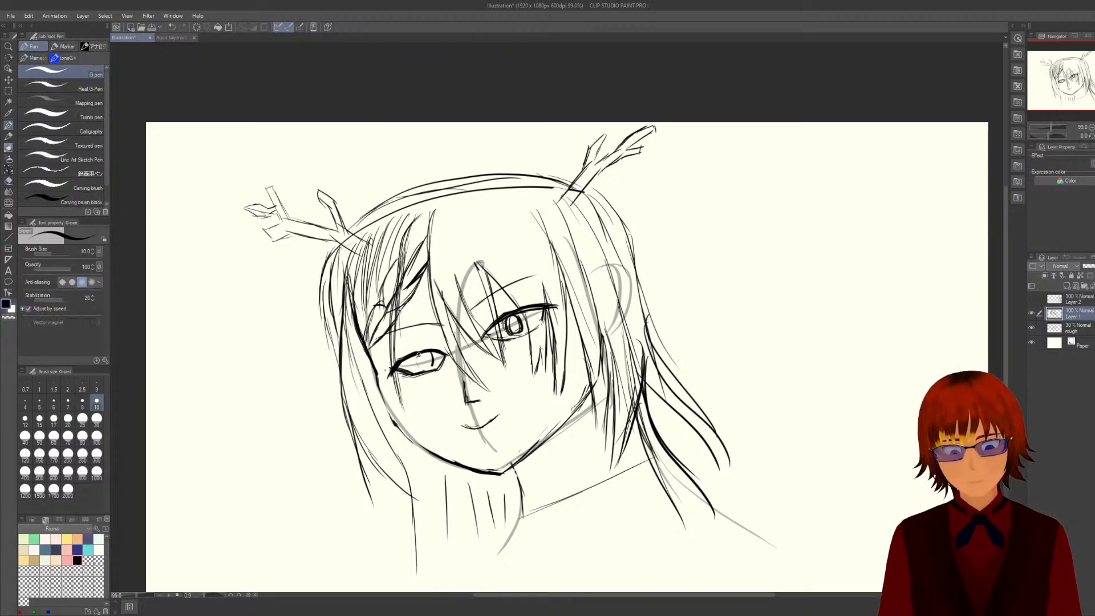
{"action": "mouse_move", "coordinate": [422, 353]}
{"action": "left_mouse_down"}
{"action": "mouse_move", "coordinate": [417, 365]}
{"action": "mouse_move", "coordinate": [429, 364]}
{"action": "left_mouse_up"}
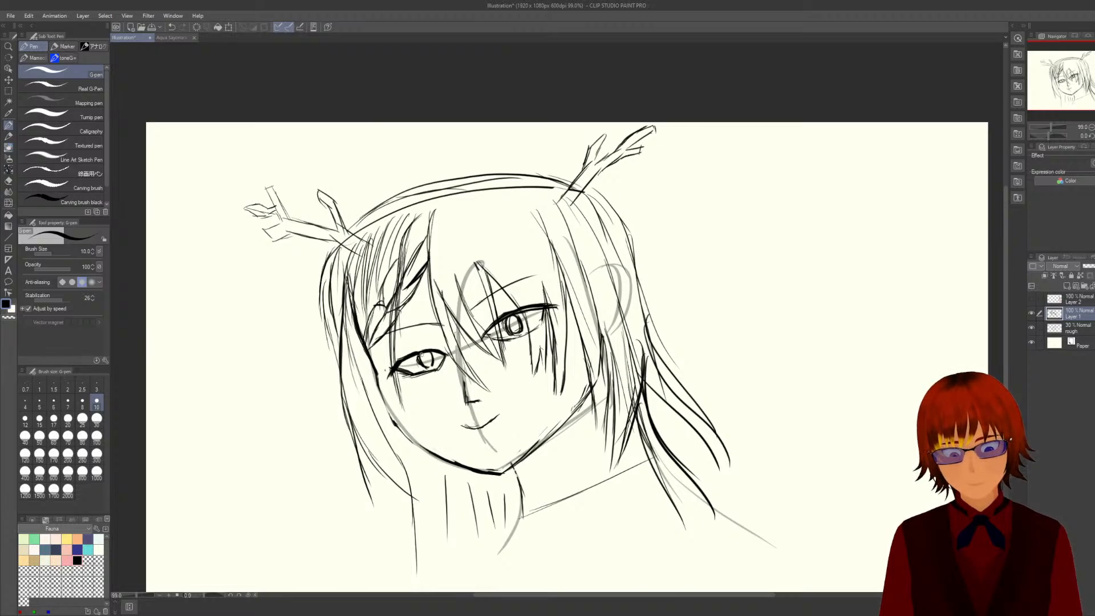
{"action": "left_click_drag", "start_coordinate": [422, 353], "coordinate": [431, 366]}
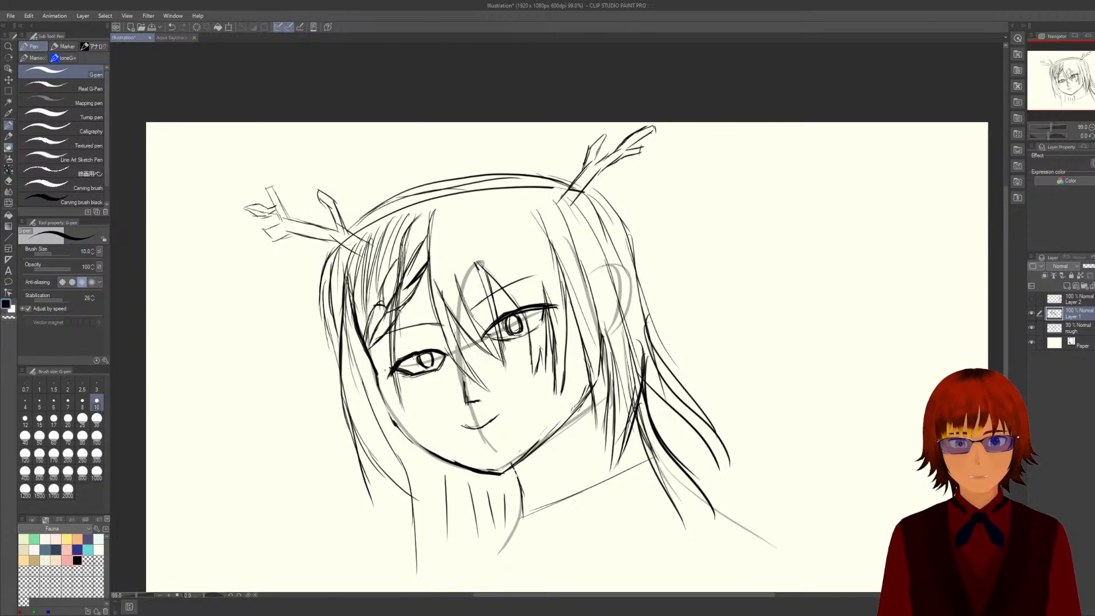
Darken the irises and add a small inner mark to the pupil of each eye.
{"action": "left_click_drag", "start_coordinate": [419, 363], "coordinate": [422, 369]}
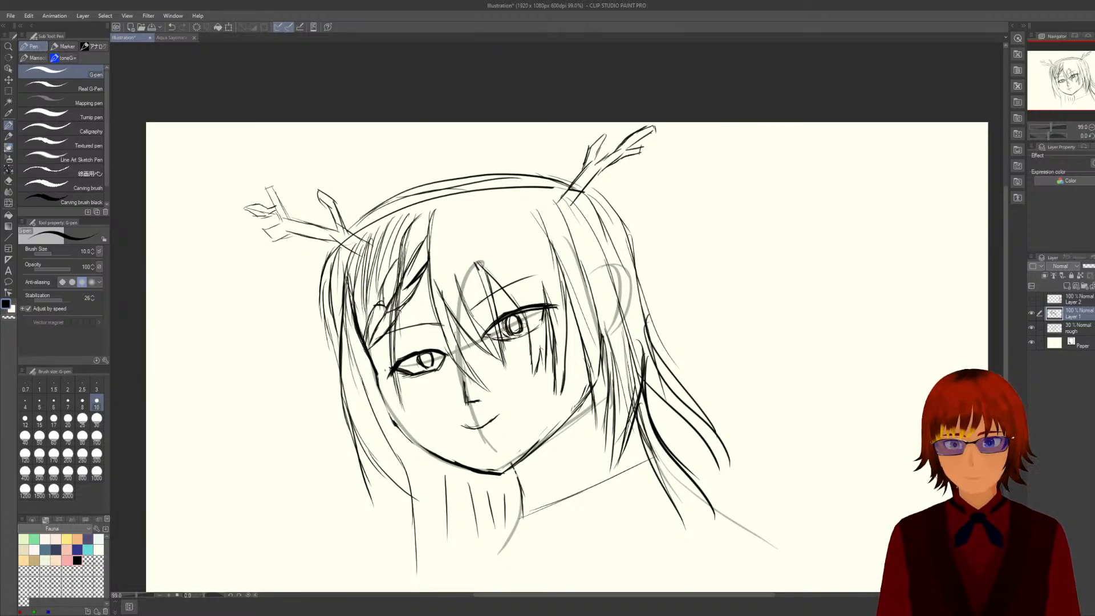
{"action": "left_click_drag", "start_coordinate": [524, 321], "coordinate": [525, 333]}
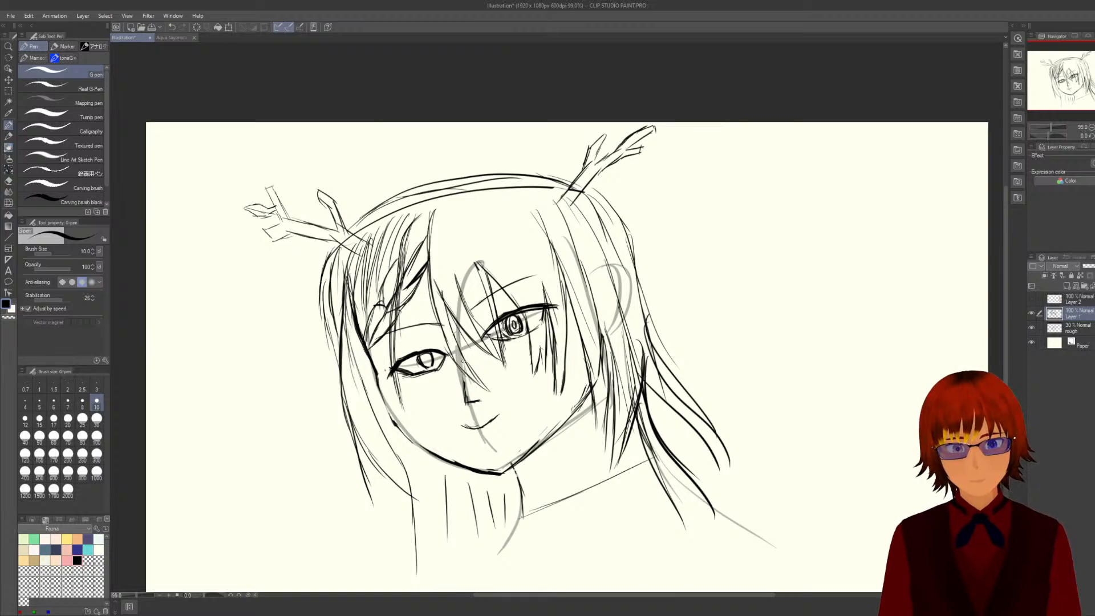
{"action": "left_click_drag", "start_coordinate": [425, 358], "coordinate": [427, 364]}
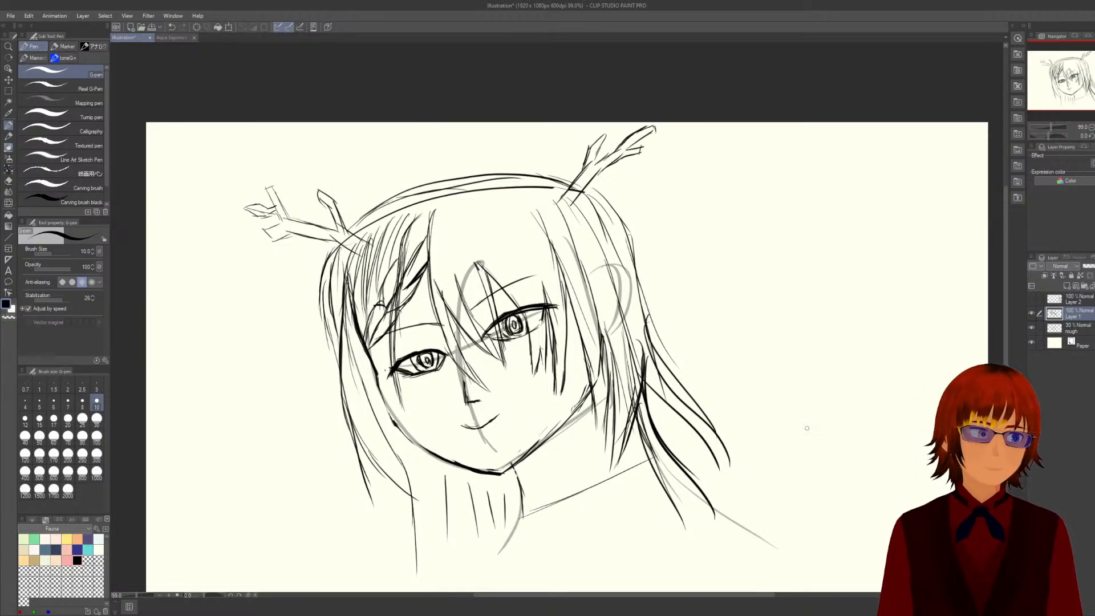
Toggle the rough layer's visibility to check the line sketch alone, and leave the layer hidden.
{"action": "left_click", "coordinate": [1031, 328]}
{"action": "left_click", "coordinate": [1031, 328]}
{"action": "left_click", "coordinate": [1031, 328]}
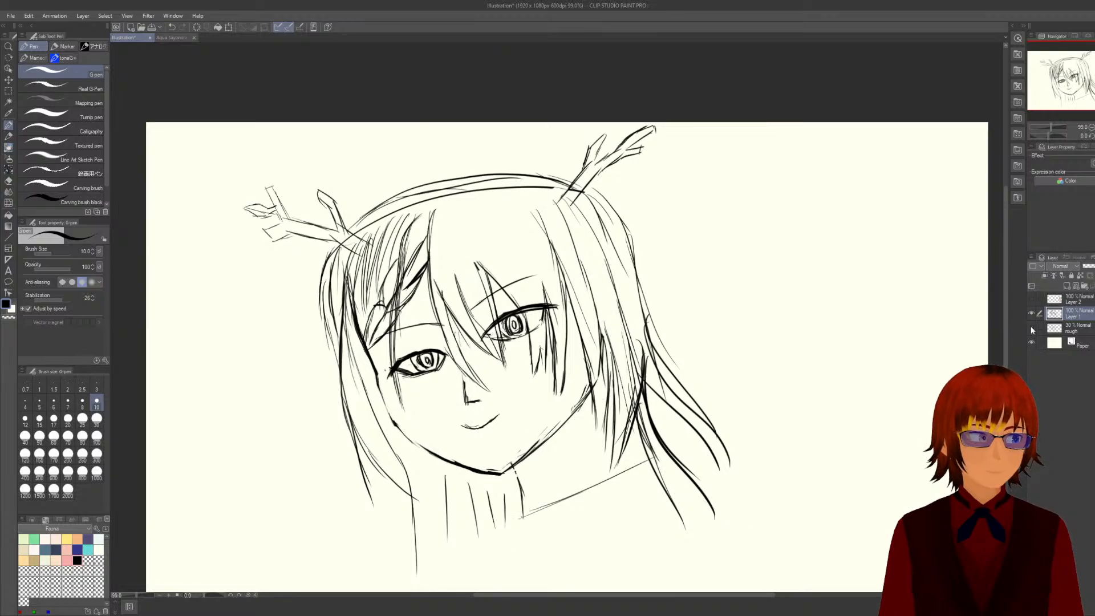
{"action": "left_click", "coordinate": [1030, 328]}
{"action": "left_click", "coordinate": [1030, 328]}
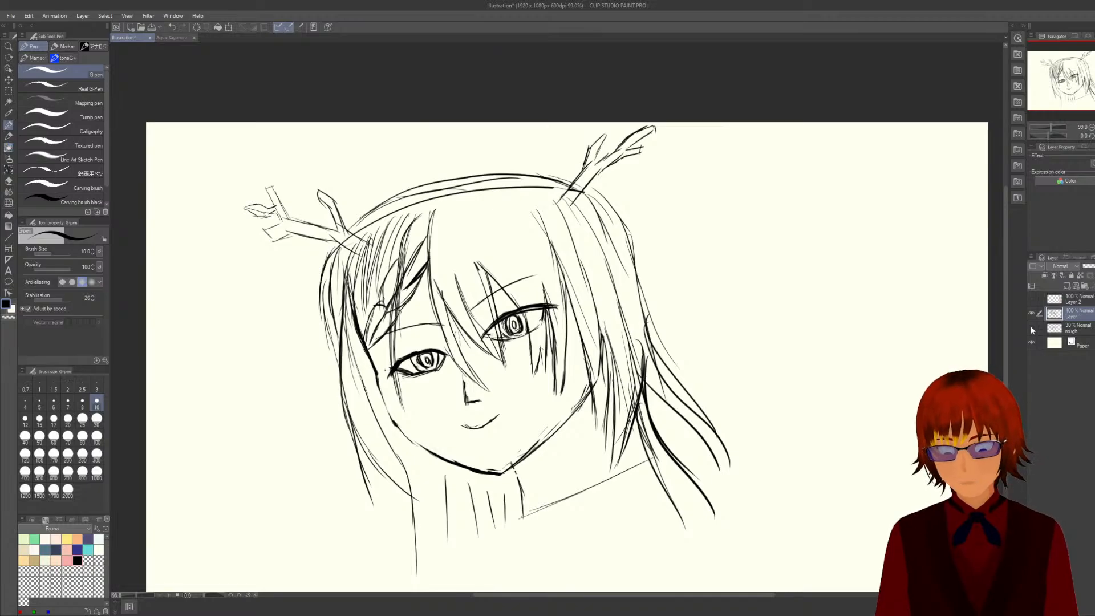
Erase the inner head outline across the crown and reinforce the outer hair contour between and beside the antlers with the G-pen.
{"action": "key", "text": "e"}
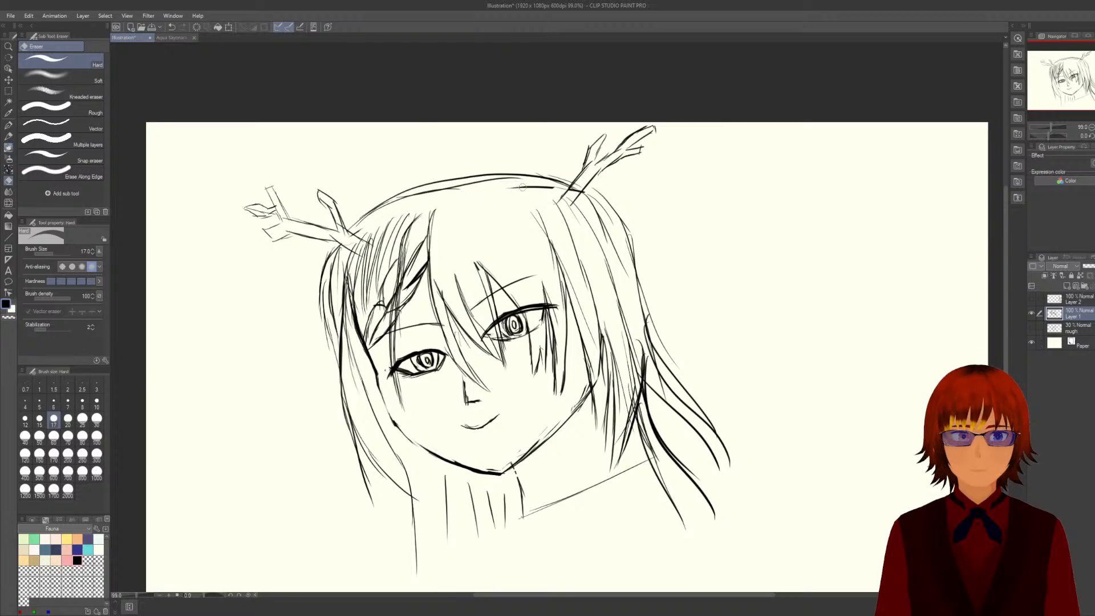
{"action": "left_click_drag", "start_coordinate": [522, 187], "coordinate": [578, 192]}
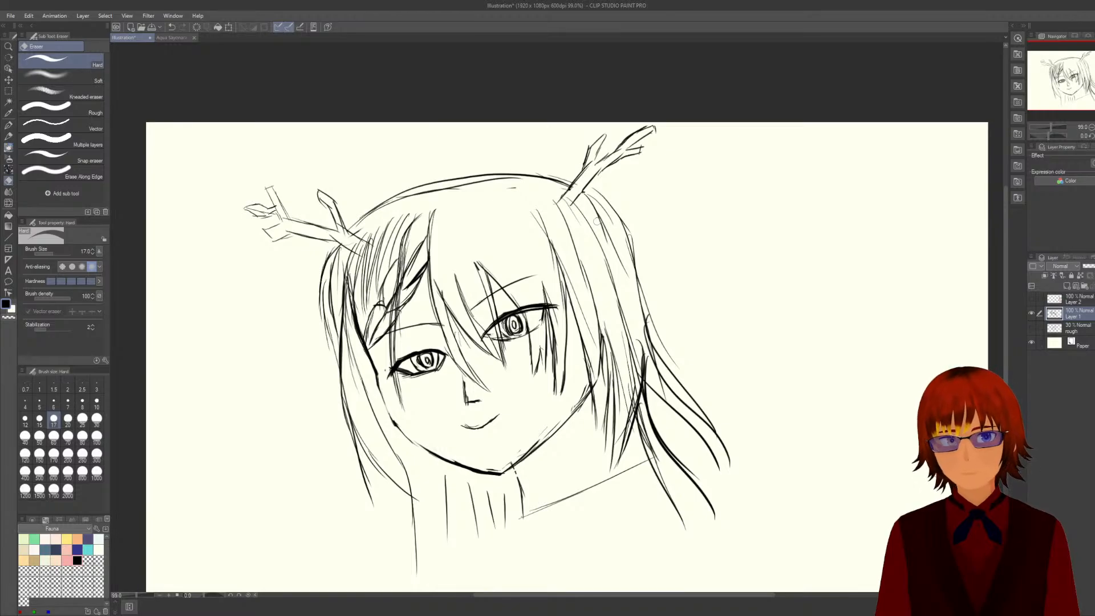
{"action": "key", "text": "p"}
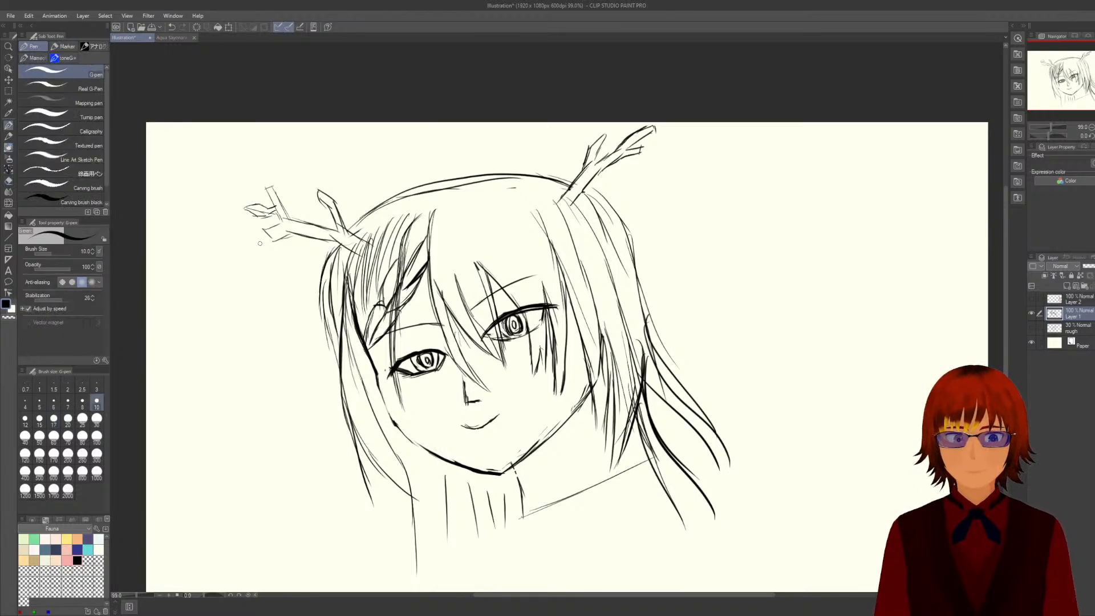
{"action": "left_click_drag", "start_coordinate": [335, 246], "coordinate": [325, 270]}
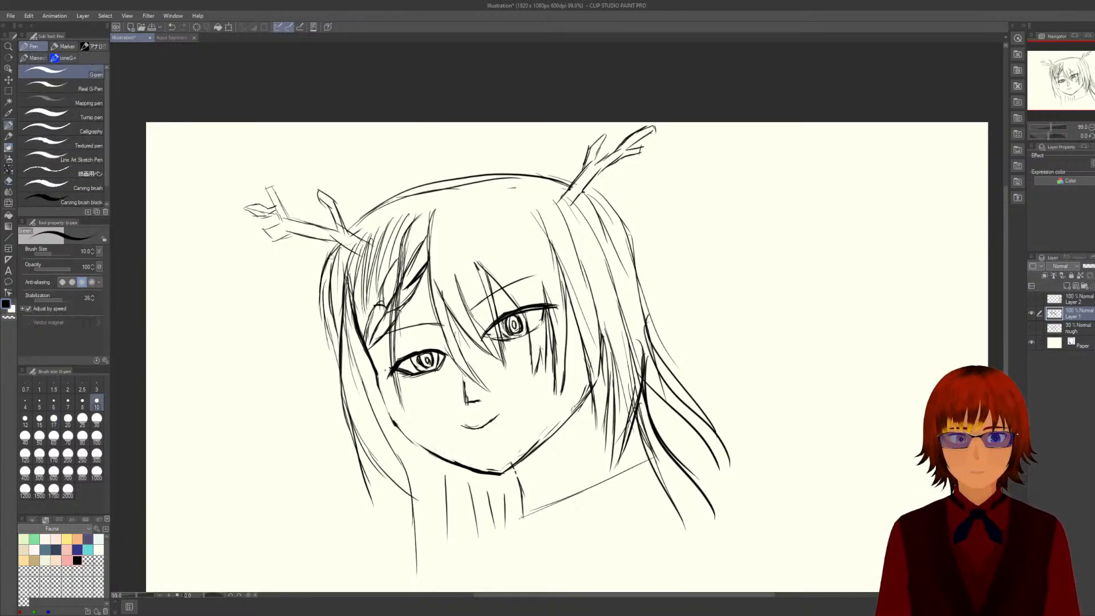
{"action": "left_click_drag", "start_coordinate": [362, 225], "coordinate": [344, 230]}
{"action": "left_click_drag", "start_coordinate": [417, 187], "coordinate": [363, 218]}
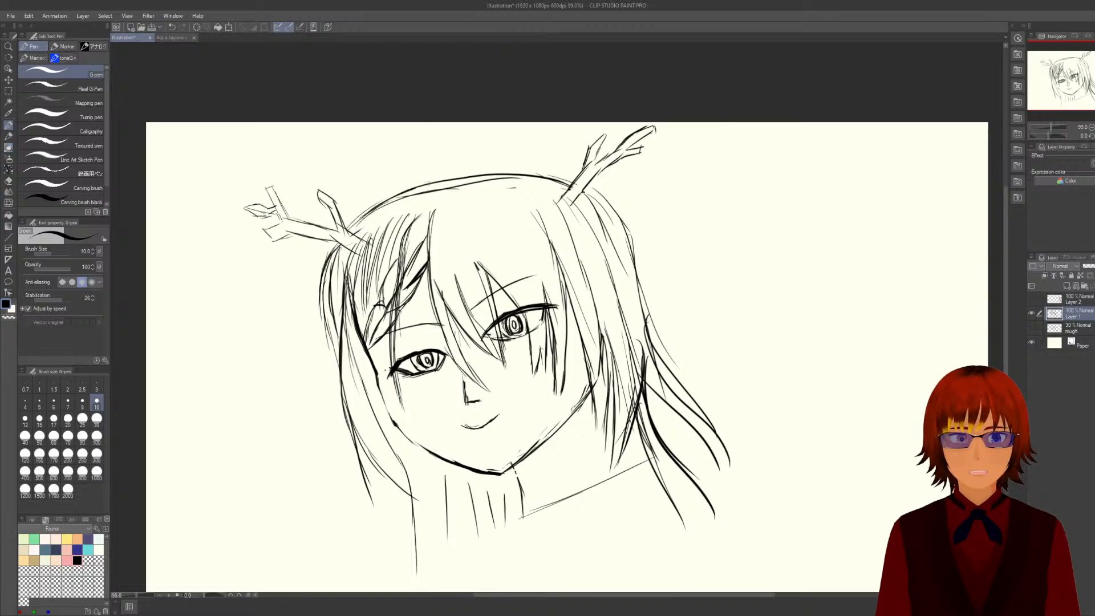
{"action": "left_click_drag", "start_coordinate": [465, 178], "coordinate": [570, 182]}
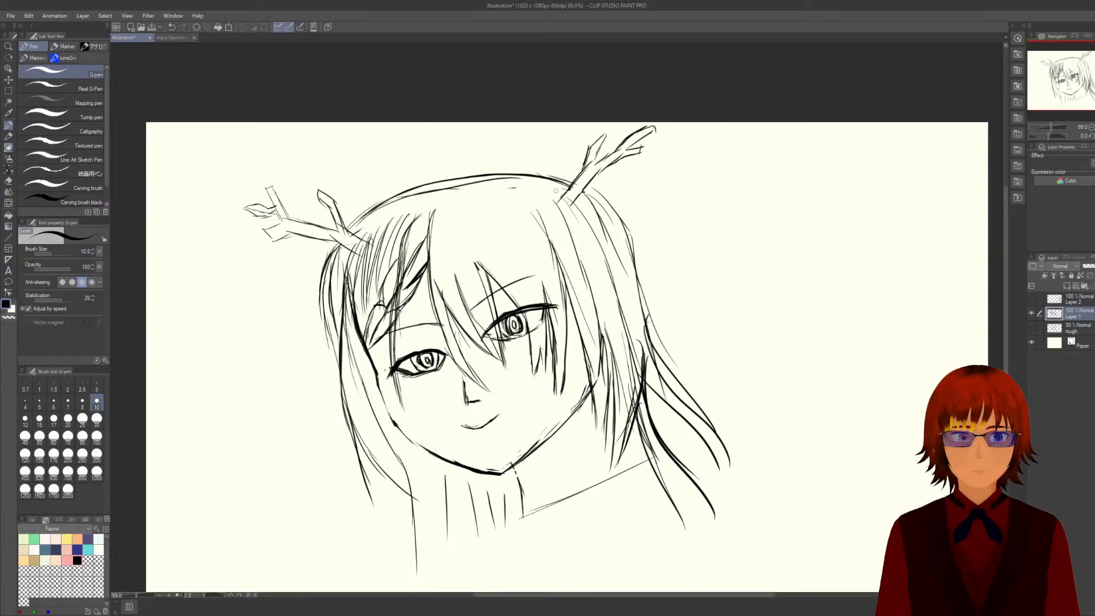
Thicken the crown line of the hair between the two antlers with repeated G-pen strokes.
{"action": "mouse_move", "coordinate": [410, 189]}
{"action": "left_mouse_down"}
{"action": "mouse_move", "coordinate": [348, 227]}
{"action": "mouse_move", "coordinate": [373, 205]}
{"action": "left_mouse_up"}
{"action": "left_click_drag", "start_coordinate": [448, 178], "coordinate": [354, 220]}
{"action": "left_click_drag", "start_coordinate": [410, 185], "coordinate": [360, 217]}
{"action": "mouse_move", "coordinate": [429, 178]}
{"action": "left_mouse_down"}
{"action": "mouse_move", "coordinate": [375, 202]}
{"action": "mouse_move", "coordinate": [428, 184]}
{"action": "left_mouse_up"}
{"action": "left_click_drag", "start_coordinate": [469, 173], "coordinate": [411, 182]}
{"action": "left_click_drag", "start_coordinate": [507, 171], "coordinate": [468, 177]}
{"action": "mouse_move", "coordinate": [568, 183]}
{"action": "left_mouse_down"}
{"action": "mouse_move", "coordinate": [487, 169]}
{"action": "mouse_move", "coordinate": [535, 169]}
{"action": "left_mouse_up"}
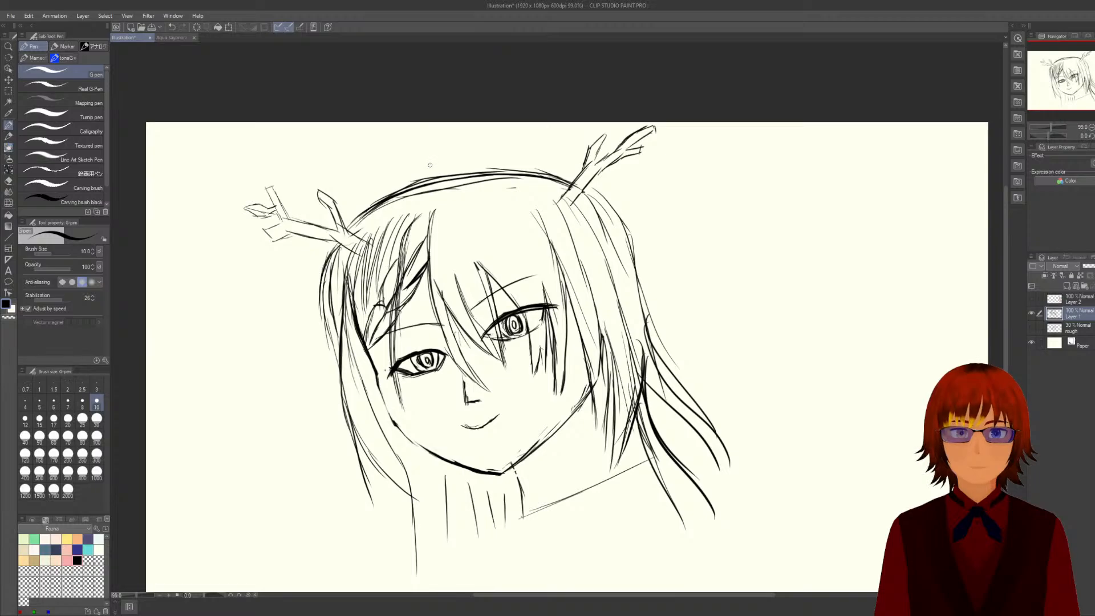
Build a higher outer hair contour over the crown and extend it down past both antlers with the G-pen.
{"action": "left_click_drag", "start_coordinate": [433, 166], "coordinate": [406, 187]}
{"action": "mouse_move", "coordinate": [365, 224]}
{"action": "left_mouse_down"}
{"action": "mouse_move", "coordinate": [415, 180]}
{"action": "mouse_move", "coordinate": [349, 231]}
{"action": "left_mouse_up"}
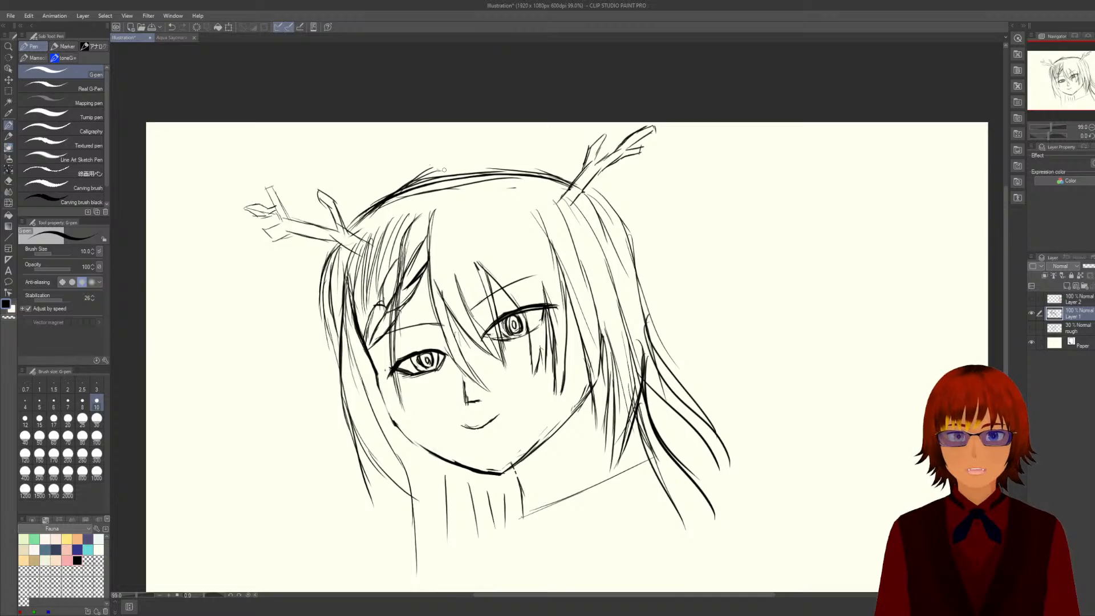
{"action": "mouse_move", "coordinate": [410, 179]}
{"action": "left_mouse_down"}
{"action": "mouse_move", "coordinate": [349, 225]}
{"action": "mouse_move", "coordinate": [322, 293]}
{"action": "mouse_move", "coordinate": [324, 327]}
{"action": "left_mouse_up"}
{"action": "left_click_drag", "start_coordinate": [335, 279], "coordinate": [324, 346]}
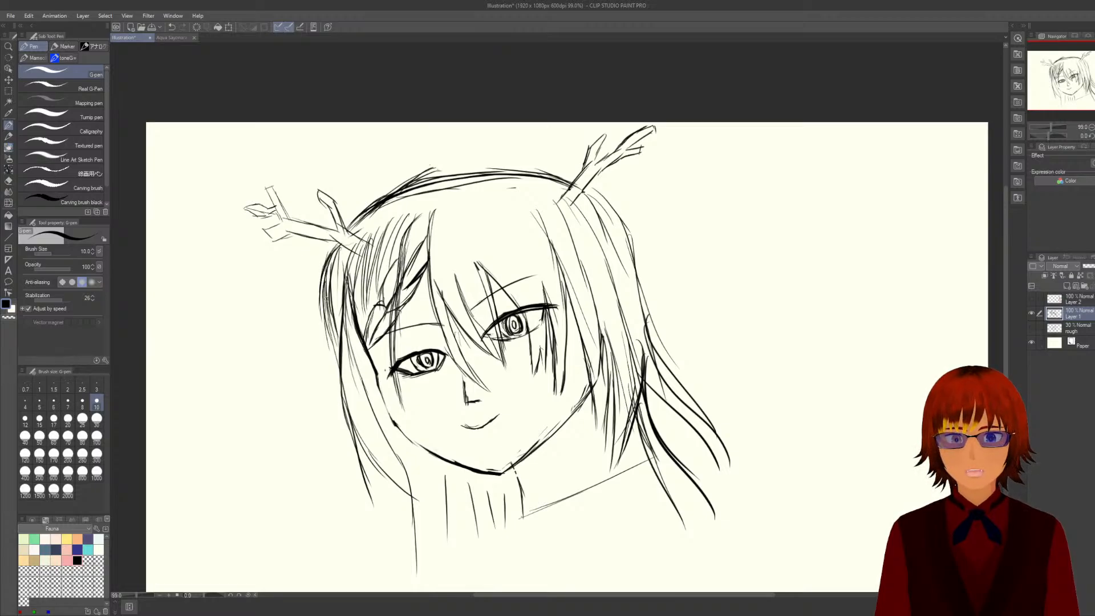
{"action": "left_click_drag", "start_coordinate": [342, 302], "coordinate": [326, 362]}
{"action": "left_click_drag", "start_coordinate": [435, 168], "coordinate": [517, 166]}
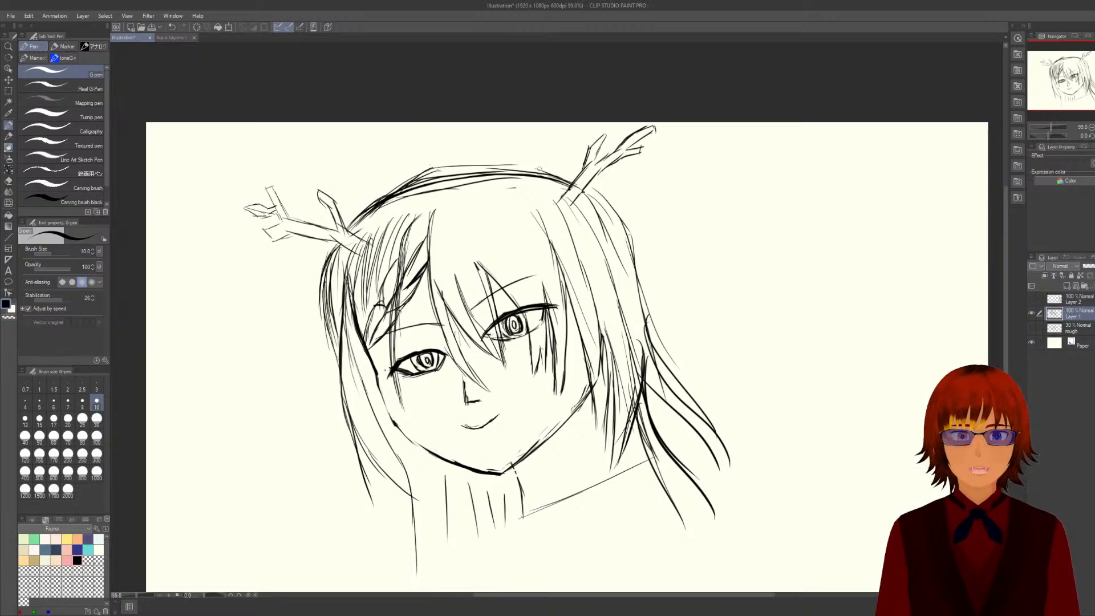
{"action": "mouse_move", "coordinate": [419, 171]}
{"action": "left_mouse_down"}
{"action": "mouse_move", "coordinate": [486, 163]}
{"action": "mouse_move", "coordinate": [577, 183]}
{"action": "left_mouse_up"}
{"action": "mouse_move", "coordinate": [505, 167]}
{"action": "left_mouse_down"}
{"action": "mouse_move", "coordinate": [559, 169]}
{"action": "mouse_move", "coordinate": [594, 191]}
{"action": "mouse_move", "coordinate": [622, 217]}
{"action": "mouse_move", "coordinate": [639, 262]}
{"action": "left_mouse_up"}
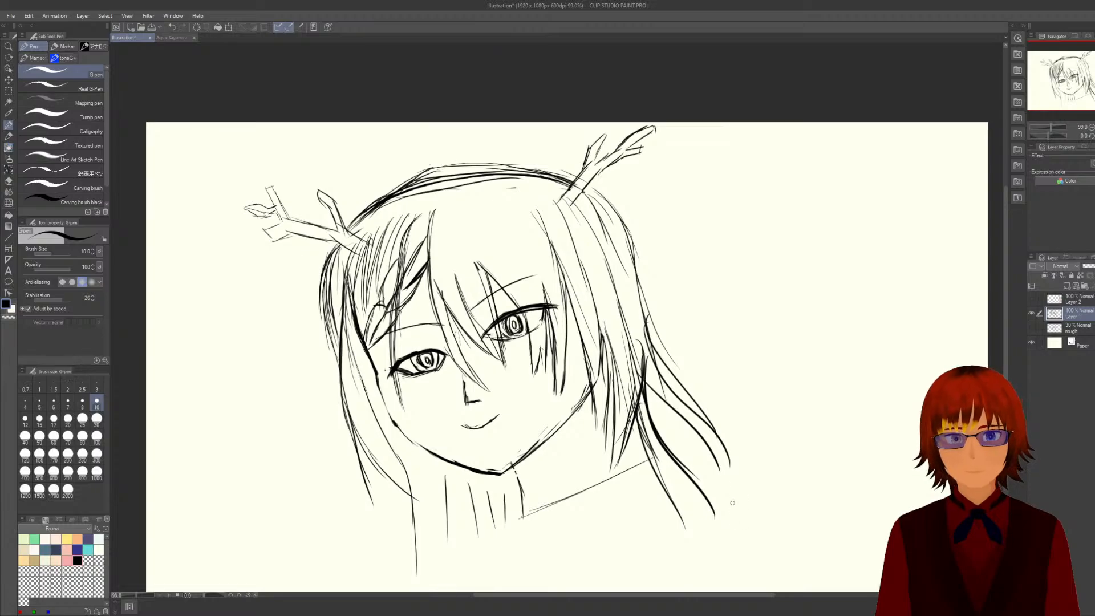
Erase the inner overlapping lines along the crown and close the gap in the outer hair contour with the G-pen.
{"action": "key", "text": "e"}
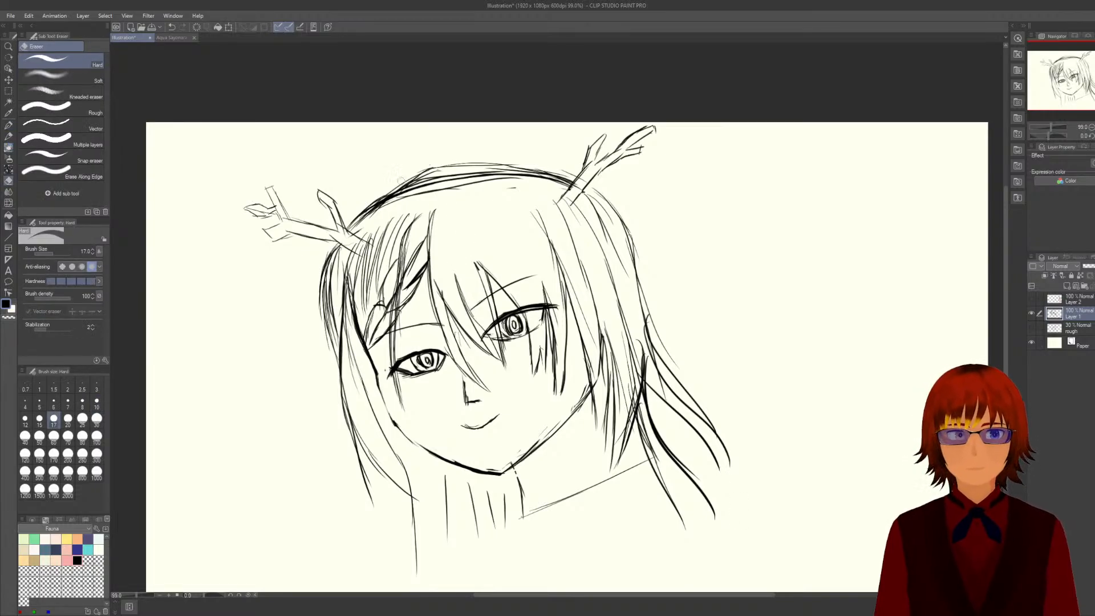
{"action": "mouse_move", "coordinate": [451, 163]}
{"action": "left_mouse_down"}
{"action": "mouse_move", "coordinate": [483, 166]}
{"action": "mouse_move", "coordinate": [412, 168]}
{"action": "mouse_move", "coordinate": [454, 163]}
{"action": "left_mouse_up"}
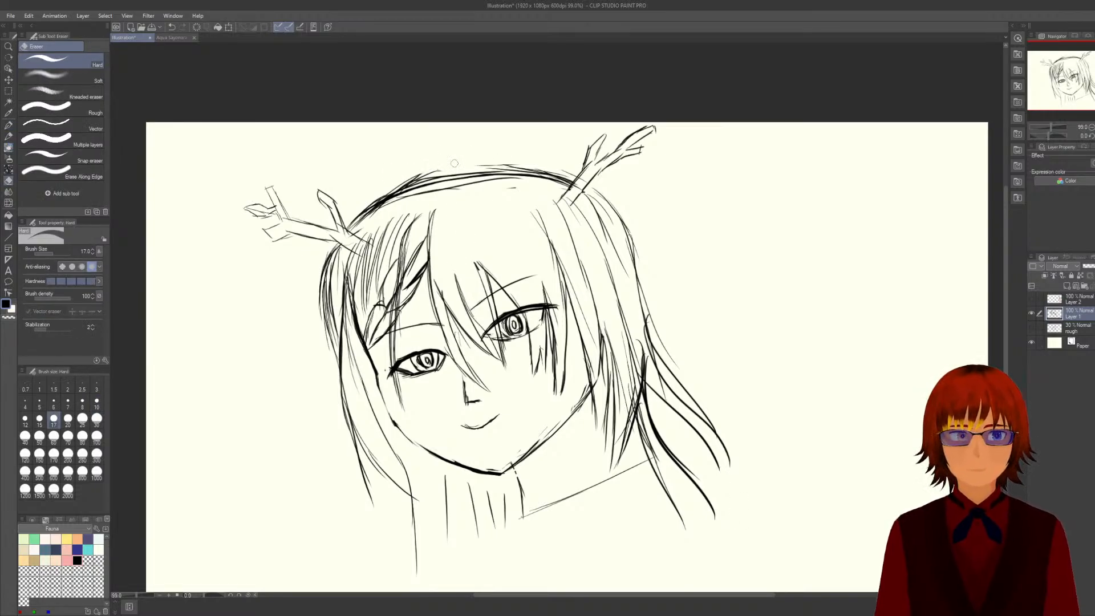
{"action": "mouse_move", "coordinate": [388, 206]}
{"action": "left_mouse_down"}
{"action": "mouse_move", "coordinate": [446, 191]}
{"action": "mouse_move", "coordinate": [411, 189]}
{"action": "mouse_move", "coordinate": [489, 173]}
{"action": "mouse_move", "coordinate": [448, 187]}
{"action": "mouse_move", "coordinate": [533, 180]}
{"action": "mouse_move", "coordinate": [472, 173]}
{"action": "mouse_move", "coordinate": [538, 173]}
{"action": "mouse_move", "coordinate": [516, 171]}
{"action": "mouse_move", "coordinate": [546, 183]}
{"action": "mouse_move", "coordinate": [491, 188]}
{"action": "mouse_move", "coordinate": [441, 173]}
{"action": "mouse_move", "coordinate": [368, 214]}
{"action": "mouse_move", "coordinate": [447, 173]}
{"action": "mouse_move", "coordinate": [380, 207]}
{"action": "mouse_move", "coordinate": [486, 177]}
{"action": "left_mouse_up"}
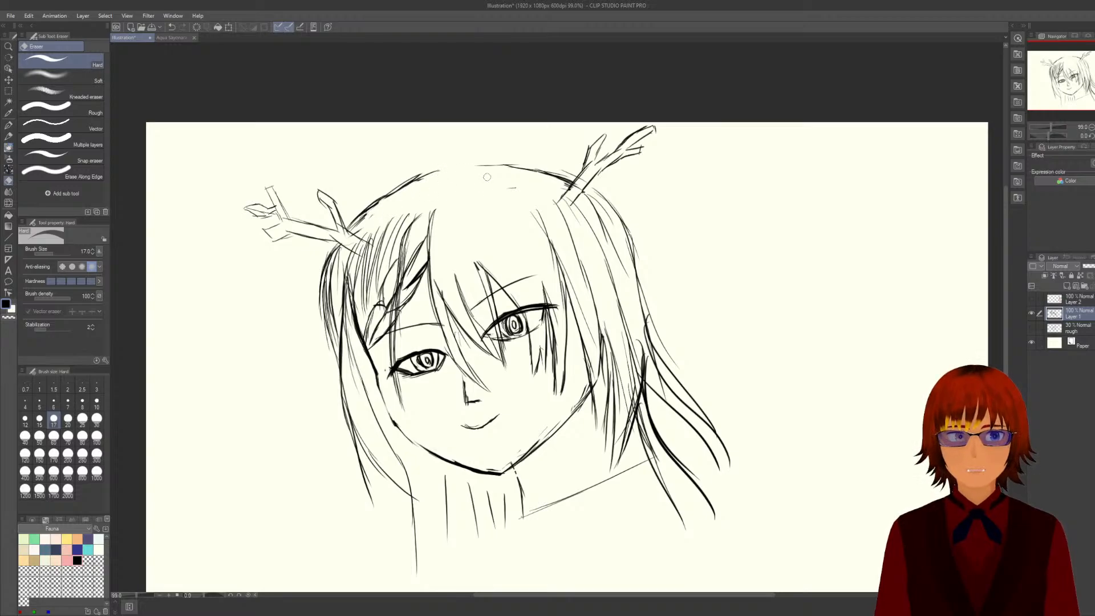
{"action": "key", "text": "p"}
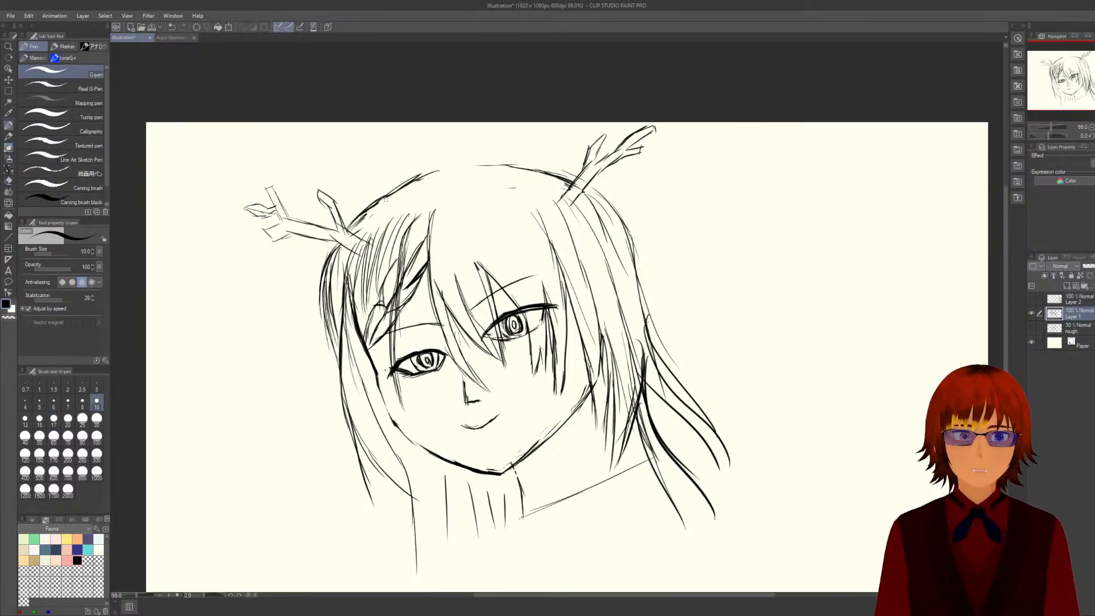
{"action": "mouse_move", "coordinate": [406, 185]}
{"action": "left_mouse_down"}
{"action": "mouse_move", "coordinate": [456, 169]}
{"action": "mouse_move", "coordinate": [519, 171]}
{"action": "left_mouse_up"}
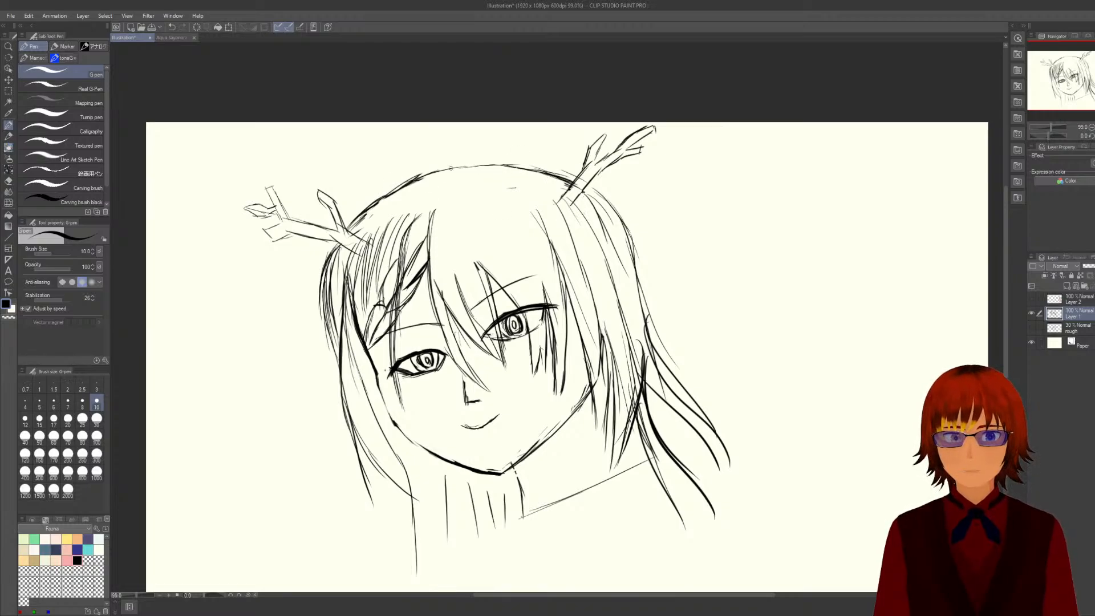
{"action": "left_click_drag", "start_coordinate": [510, 166], "coordinate": [577, 178]}
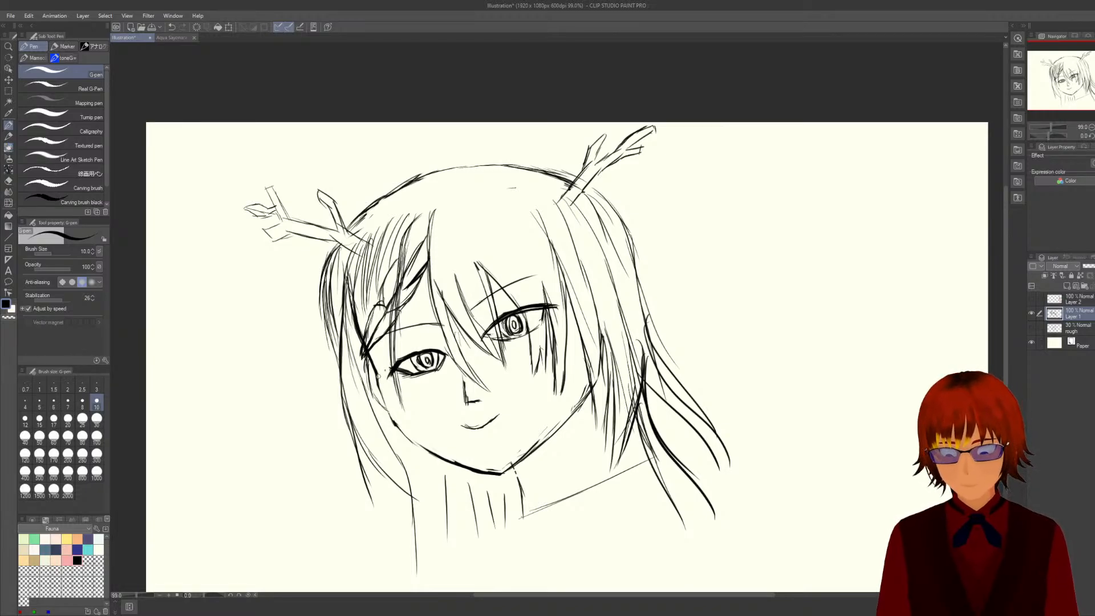
Draw long G-pen locks falling from beside the jaw past the neck on the hair clip side.
{"action": "key", "text": "e"}
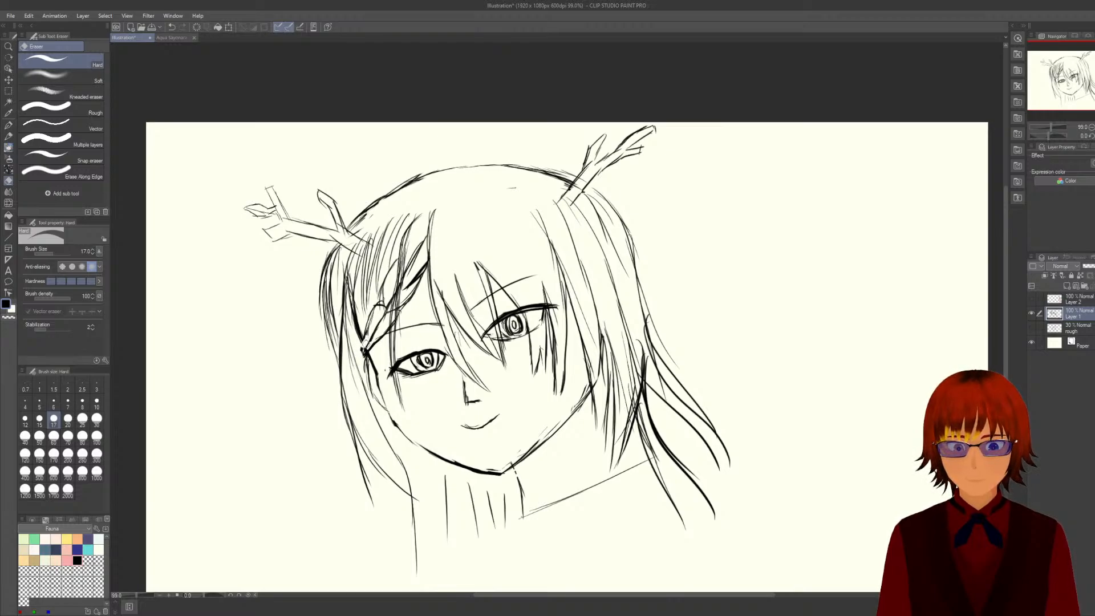
{"action": "key", "text": "p"}
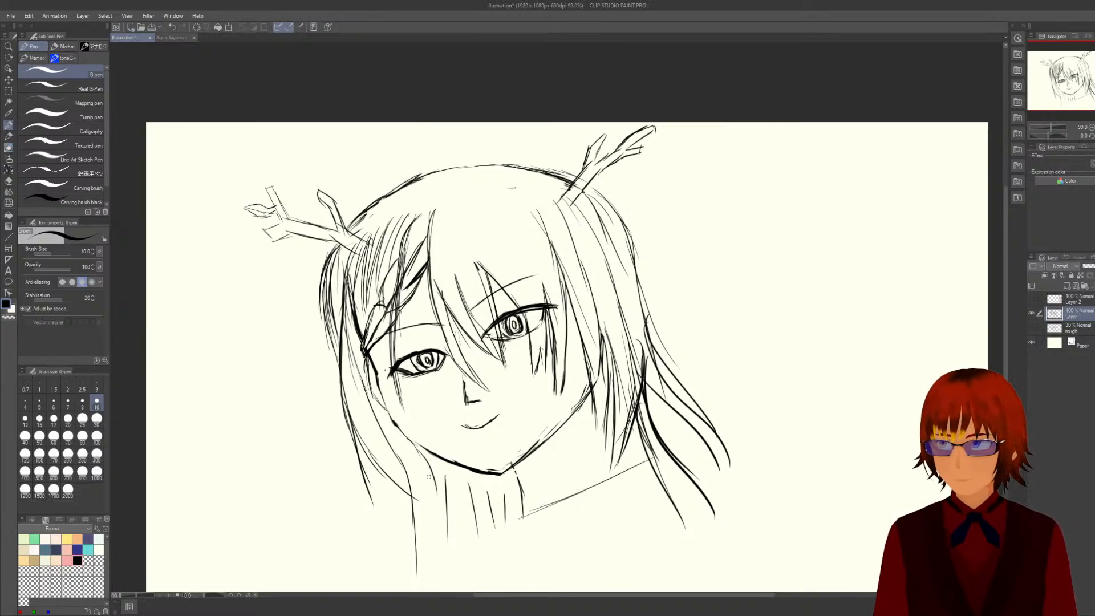
{"action": "left_click_drag", "start_coordinate": [415, 446], "coordinate": [454, 534]}
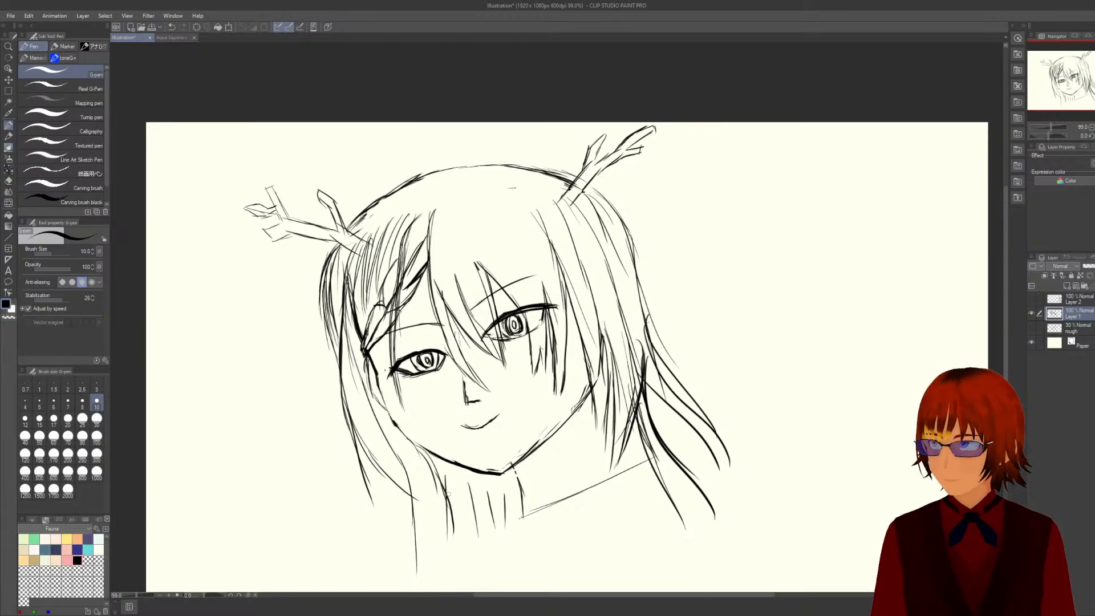
{"action": "mouse_move", "coordinate": [442, 475]}
{"action": "left_mouse_down"}
{"action": "mouse_move", "coordinate": [434, 563]}
{"action": "mouse_move", "coordinate": [451, 532]}
{"action": "mouse_move", "coordinate": [436, 590]}
{"action": "left_mouse_up"}
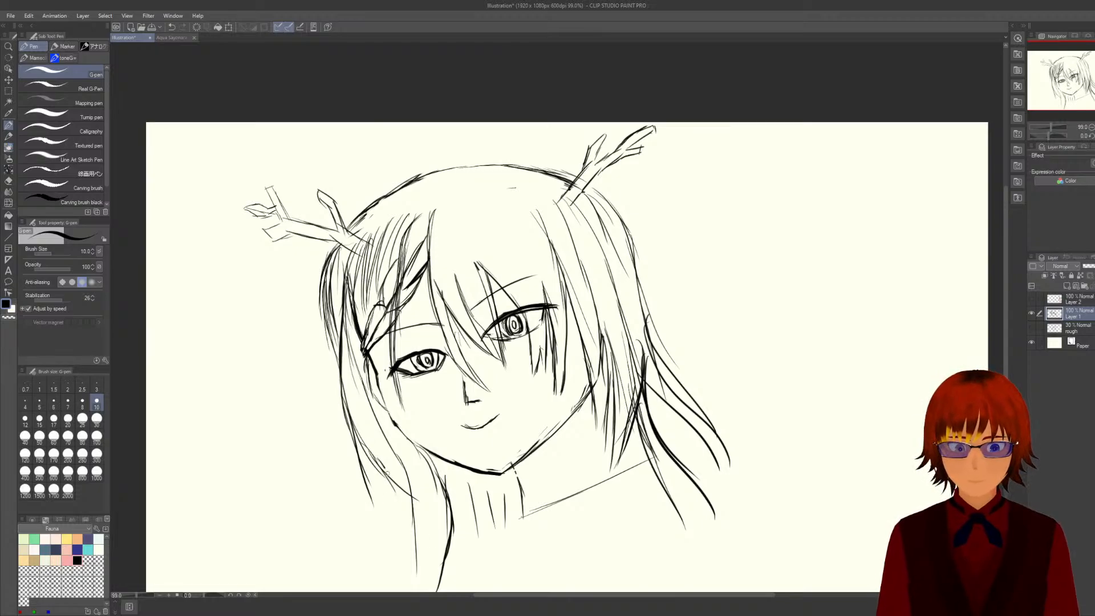
{"action": "left_click_drag", "start_coordinate": [394, 490], "coordinate": [402, 563]}
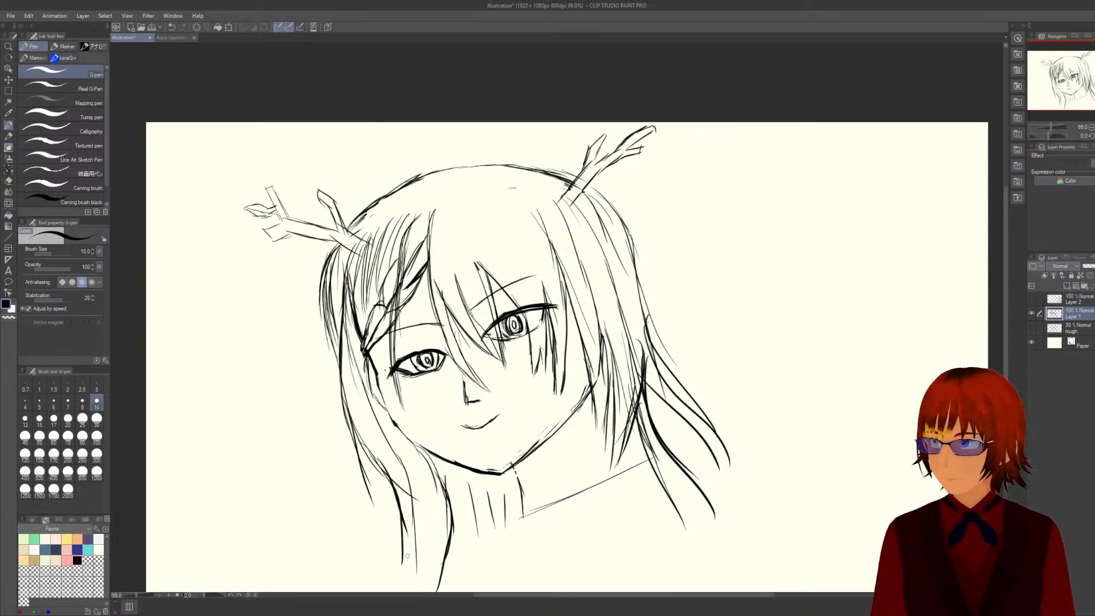
Add an outward-curling hair tip and more long strands below it, plus thin vertical strands under the chin.
{"action": "mouse_move", "coordinate": [397, 483]}
{"action": "left_mouse_down"}
{"action": "mouse_move", "coordinate": [352, 545]}
{"action": "mouse_move", "coordinate": [371, 534]}
{"action": "left_mouse_up"}
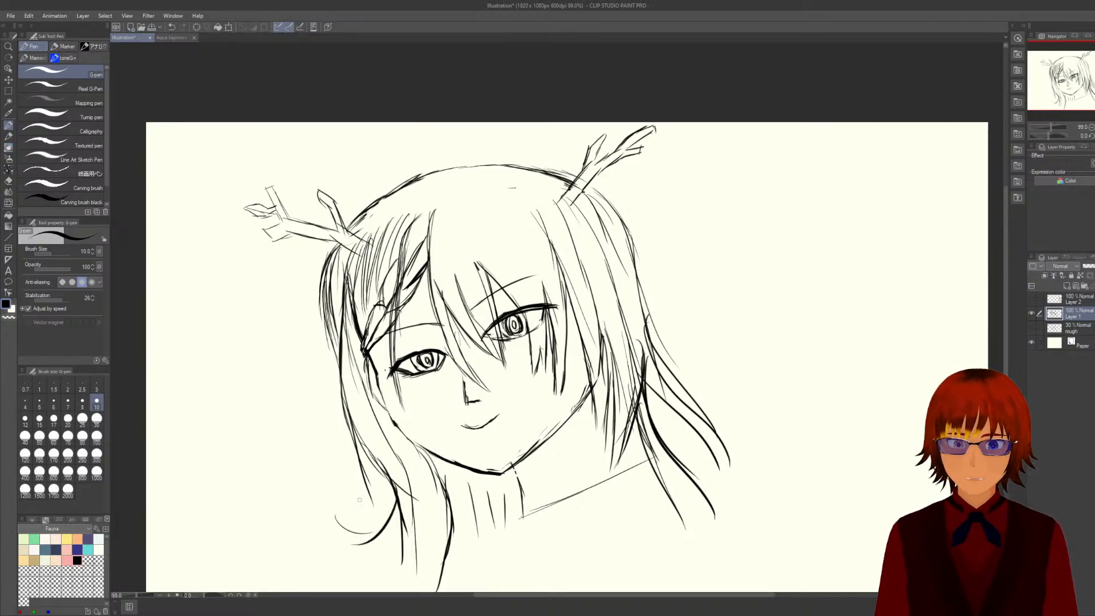
{"action": "mouse_move", "coordinate": [330, 501]}
{"action": "left_mouse_down"}
{"action": "mouse_move", "coordinate": [343, 529]}
{"action": "mouse_move", "coordinate": [396, 519]}
{"action": "left_mouse_up"}
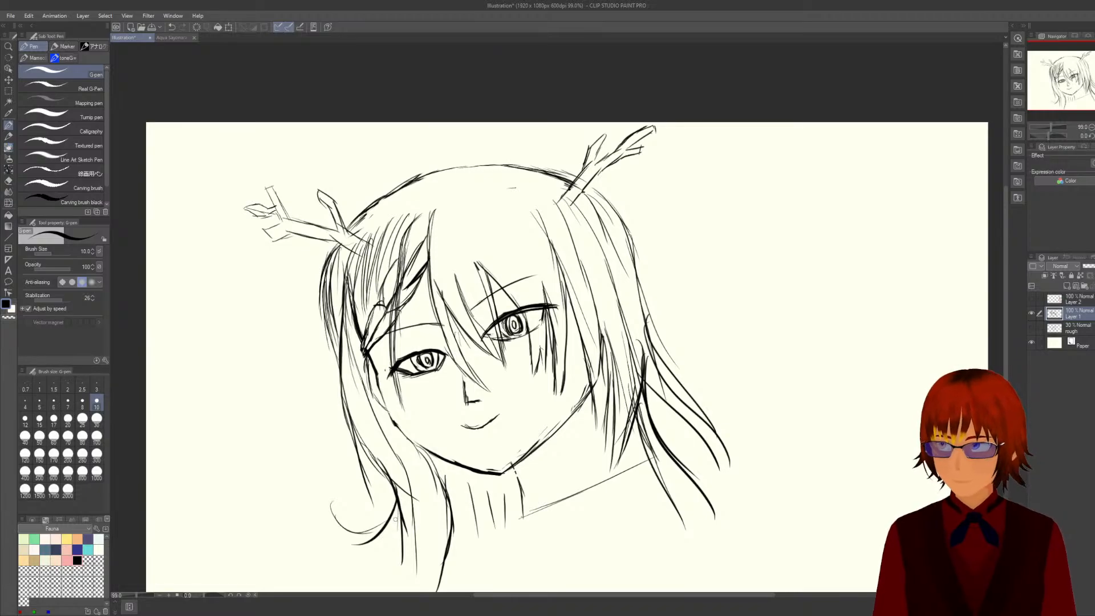
{"action": "mouse_move", "coordinate": [325, 512]}
{"action": "left_mouse_down"}
{"action": "mouse_move", "coordinate": [388, 526]}
{"action": "mouse_move", "coordinate": [380, 533]}
{"action": "left_mouse_up"}
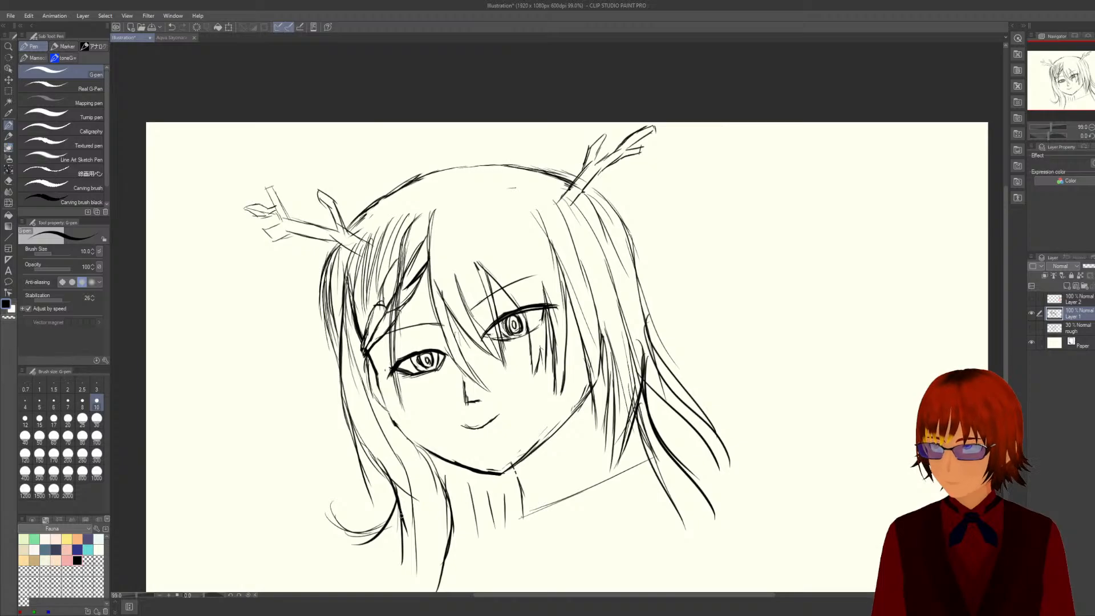
{"action": "mouse_move", "coordinate": [399, 505]}
{"action": "left_mouse_down"}
{"action": "mouse_move", "coordinate": [383, 587]}
{"action": "mouse_move", "coordinate": [387, 567]}
{"action": "mouse_move", "coordinate": [387, 590]}
{"action": "left_mouse_up"}
{"action": "left_click_drag", "start_coordinate": [398, 518], "coordinate": [388, 570]}
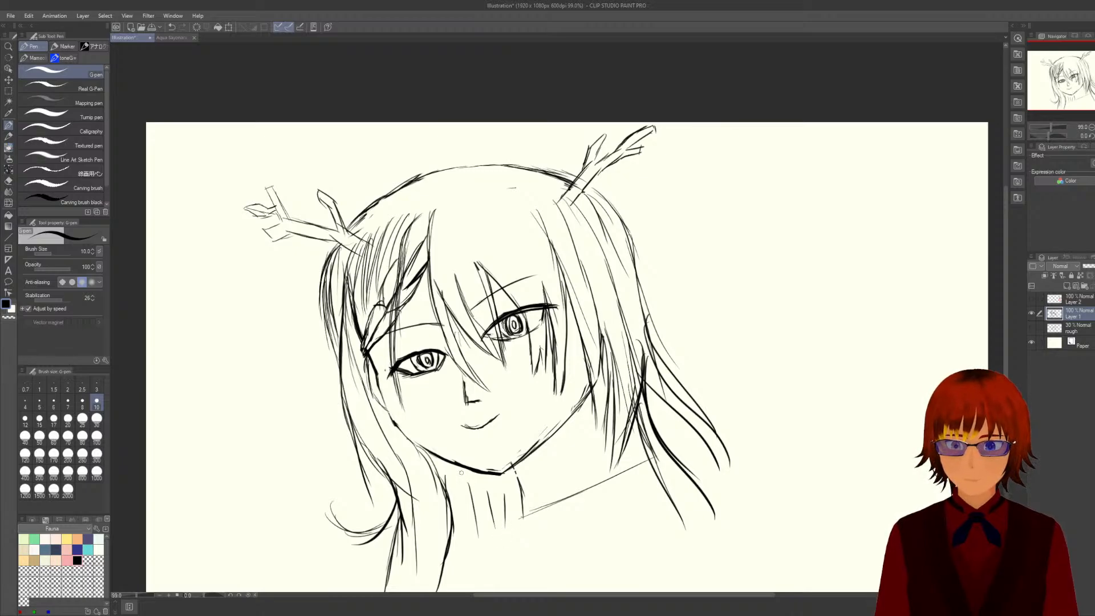
{"action": "left_click_drag", "start_coordinate": [460, 468], "coordinate": [465, 580]}
{"action": "mouse_move", "coordinate": [476, 495]}
{"action": "left_mouse_down"}
{"action": "mouse_move", "coordinate": [486, 565]}
{"action": "mouse_move", "coordinate": [508, 553]}
{"action": "left_mouse_up"}
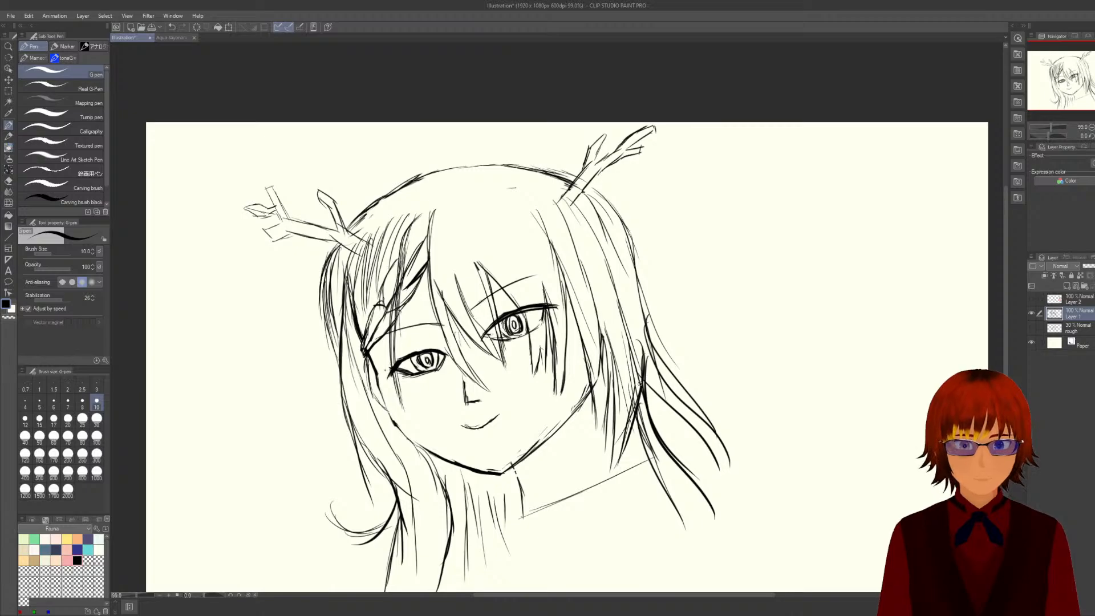
Draw additional hair strands sweeping over the shoulder on the side opposite the hair clip.
{"action": "mouse_move", "coordinate": [634, 396]}
{"action": "left_mouse_down"}
{"action": "mouse_move", "coordinate": [642, 454]}
{"action": "mouse_move", "coordinate": [662, 464]}
{"action": "mouse_move", "coordinate": [639, 441]}
{"action": "mouse_move", "coordinate": [676, 485]}
{"action": "left_mouse_up"}
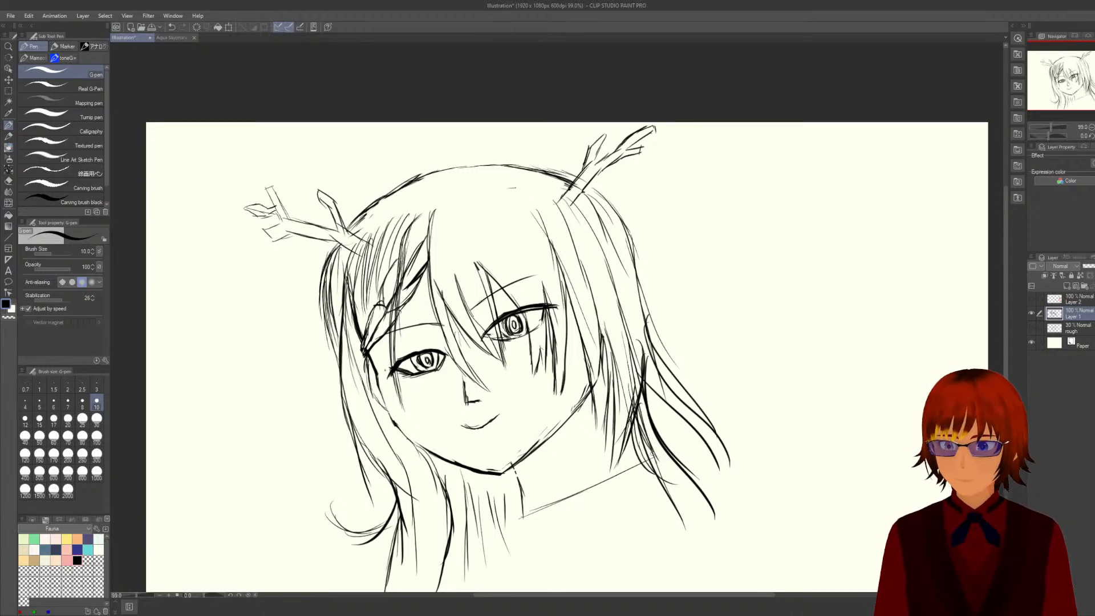
{"action": "left_click_drag", "start_coordinate": [666, 479], "coordinate": [728, 545]}
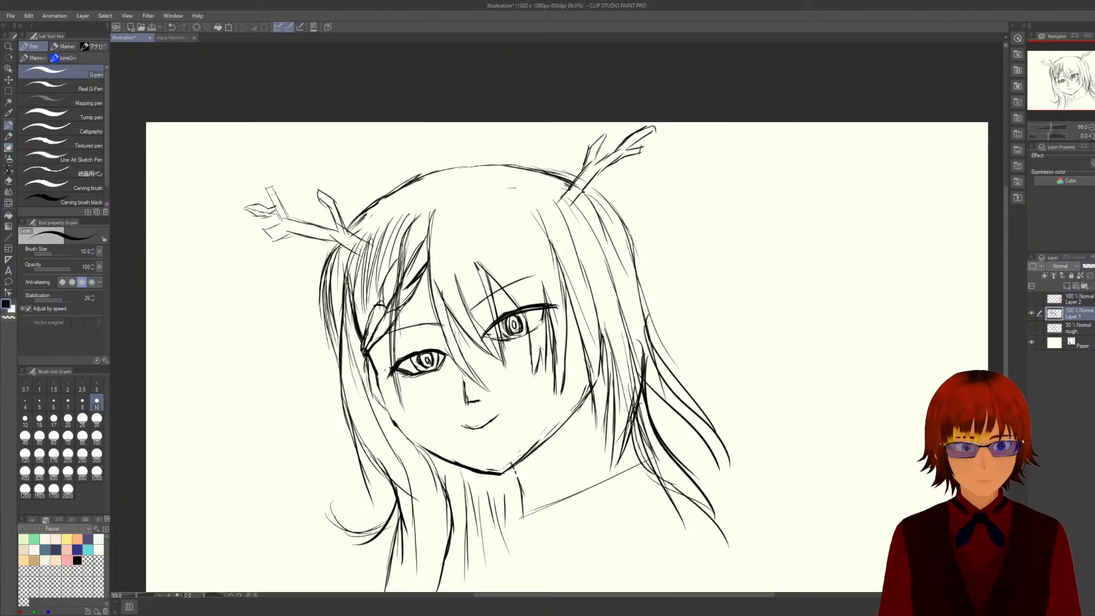
{"action": "left_click_drag", "start_coordinate": [632, 414], "coordinate": [647, 469]}
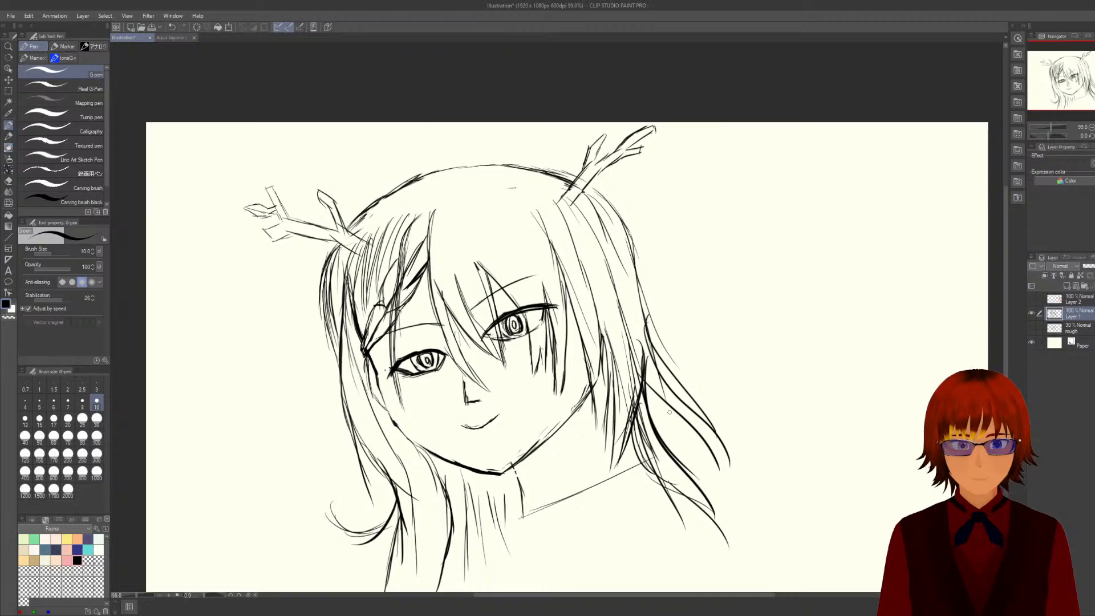
Erase the heavy overlapping lines in the hair above the shoulder and redraw that lock and the outer strands with the G-pen.
{"action": "key", "text": "e"}
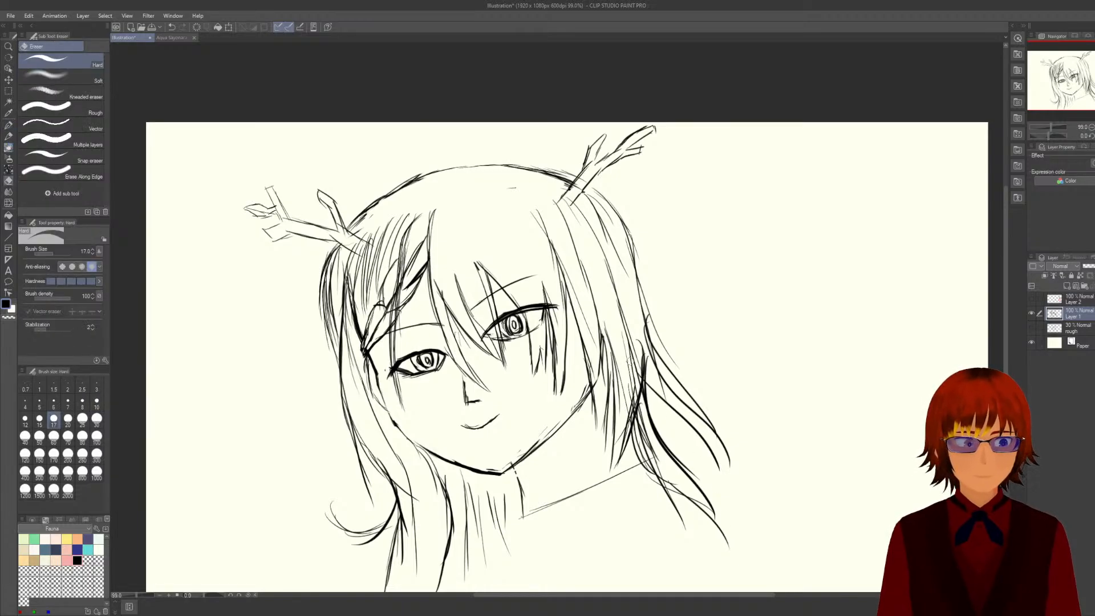
{"action": "mouse_move", "coordinate": [630, 362]}
{"action": "left_mouse_down"}
{"action": "mouse_move", "coordinate": [638, 435]}
{"action": "mouse_move", "coordinate": [634, 402]}
{"action": "mouse_move", "coordinate": [656, 449]}
{"action": "left_mouse_up"}
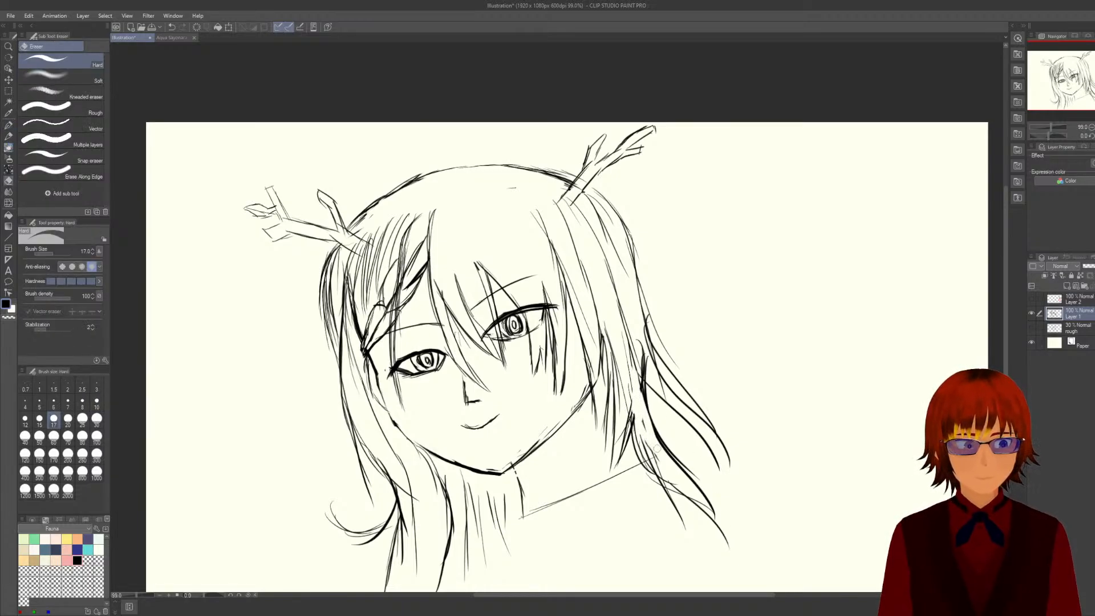
{"action": "mouse_move", "coordinate": [630, 334]}
{"action": "left_mouse_down"}
{"action": "mouse_move", "coordinate": [639, 382]}
{"action": "mouse_move", "coordinate": [632, 367]}
{"action": "left_mouse_up"}
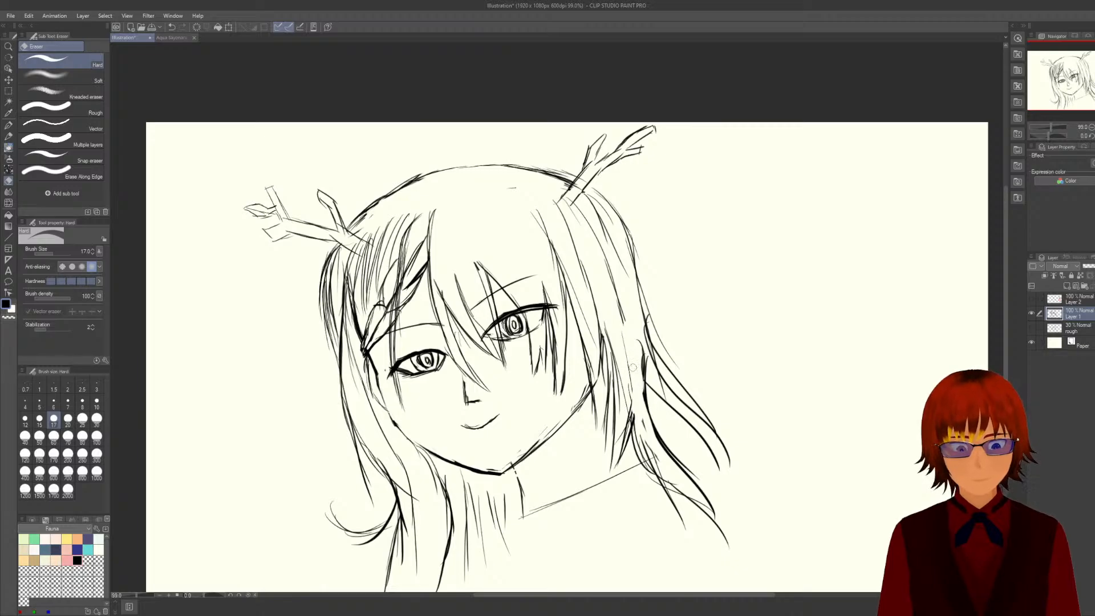
{"action": "key", "text": "p"}
{"action": "mouse_move", "coordinate": [627, 313]}
{"action": "left_mouse_down"}
{"action": "mouse_move", "coordinate": [627, 415]}
{"action": "mouse_move", "coordinate": [629, 363]}
{"action": "mouse_move", "coordinate": [638, 447]}
{"action": "mouse_move", "coordinate": [658, 481]}
{"action": "left_mouse_up"}
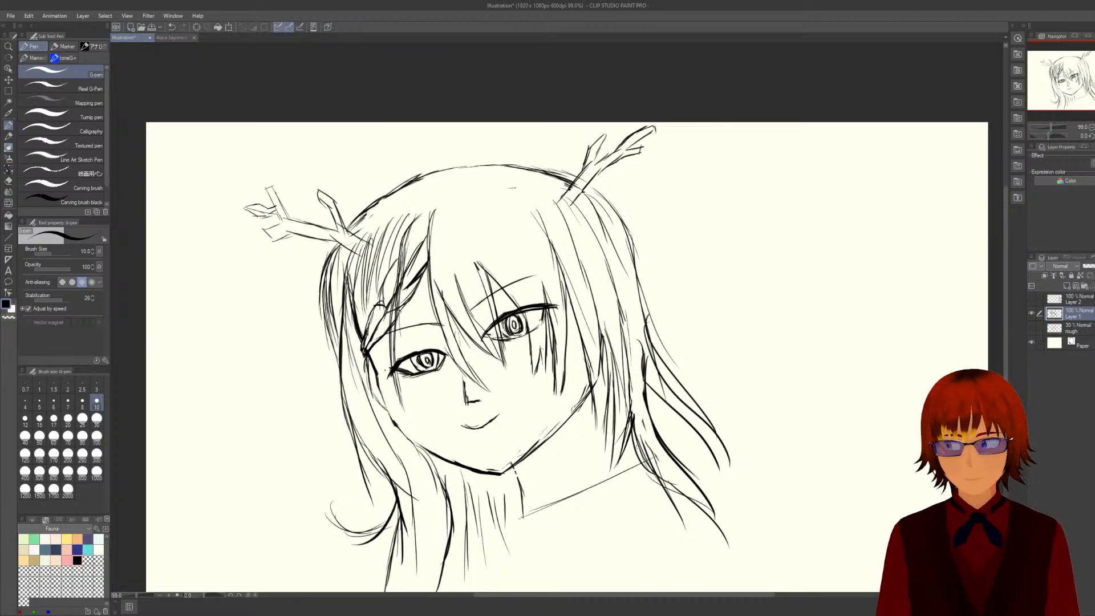
{"action": "left_click_drag", "start_coordinate": [634, 439], "coordinate": [691, 502]}
{"action": "left_click_drag", "start_coordinate": [642, 450], "coordinate": [674, 491]}
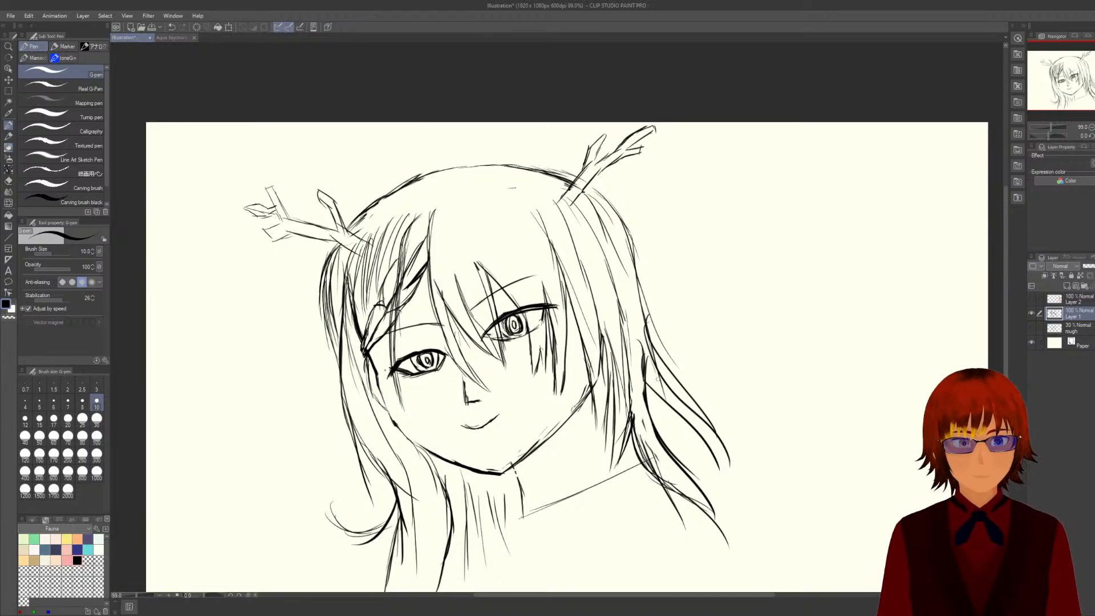
{"action": "left_click_drag", "start_coordinate": [633, 279], "coordinate": [653, 385]}
{"action": "mouse_move", "coordinate": [643, 298]}
{"action": "left_mouse_down"}
{"action": "mouse_move", "coordinate": [670, 443]}
{"action": "mouse_move", "coordinate": [701, 477]}
{"action": "left_mouse_up"}
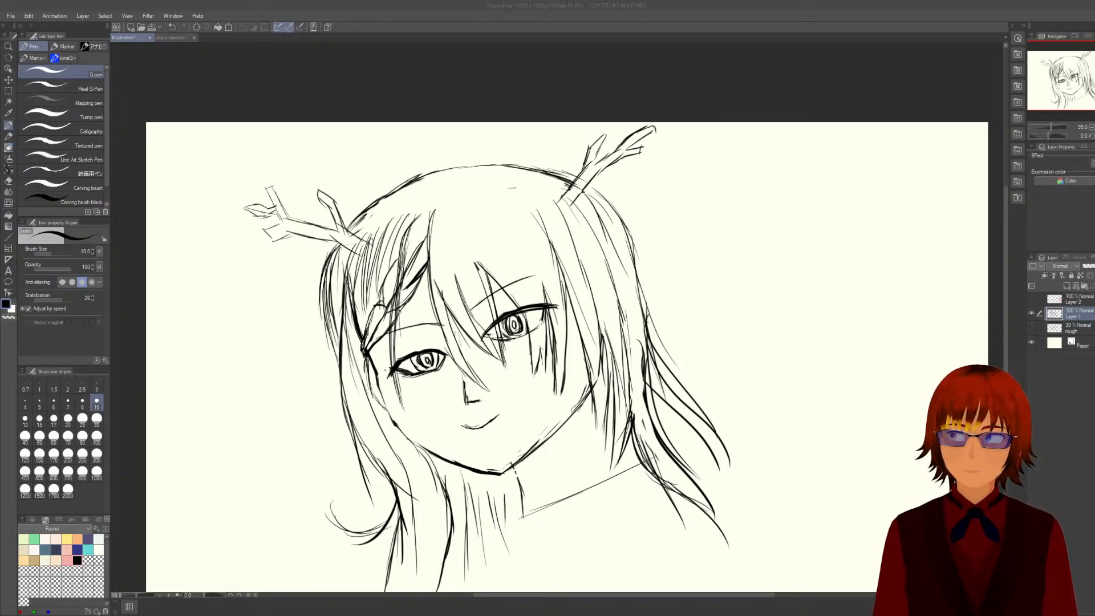
View the other open illustration's linework and layer setup, and return to the portrait sketch.
{"action": "key", "text": "alt+Tab"}
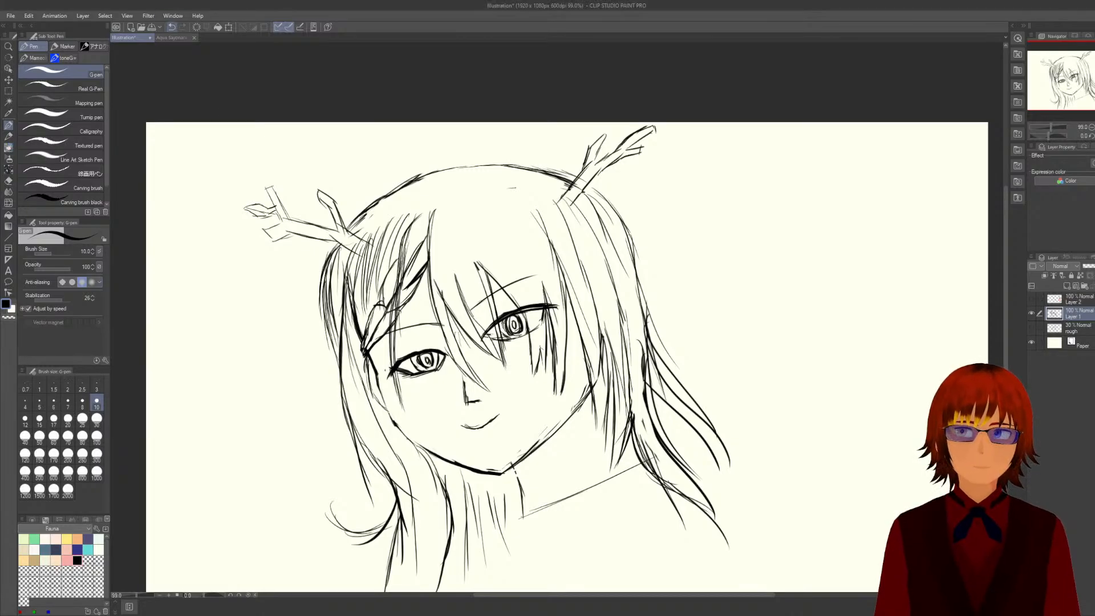
{"action": "left_click", "coordinate": [174, 38]}
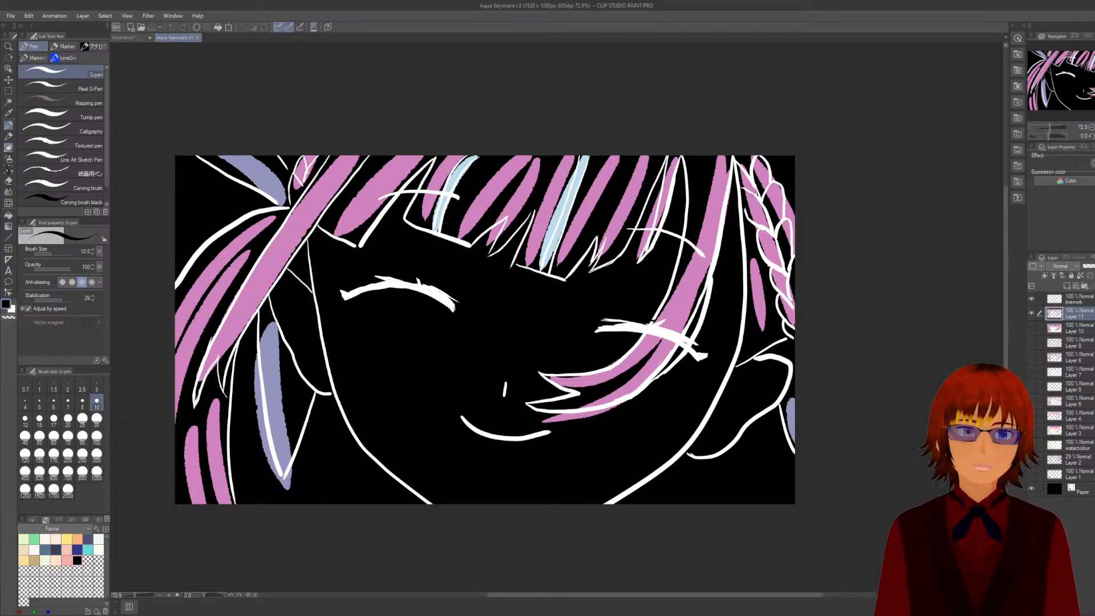
{"action": "left_click", "coordinate": [129, 37]}
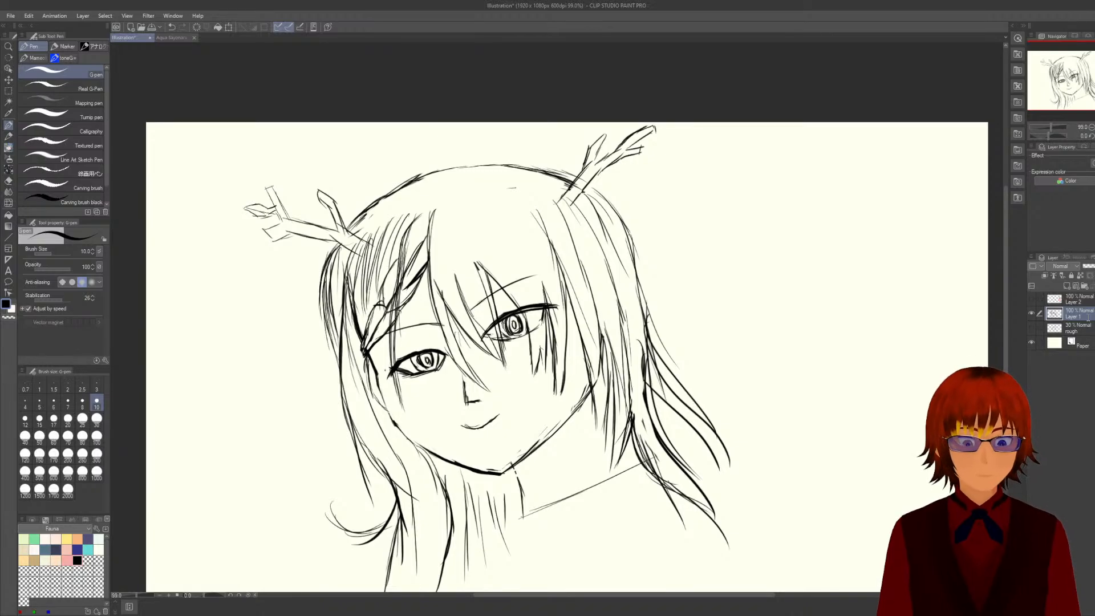
Rename Layer 1, which holds the line sketch, to "rough 2".
{"action": "double_click", "coordinate": [1081, 317]}
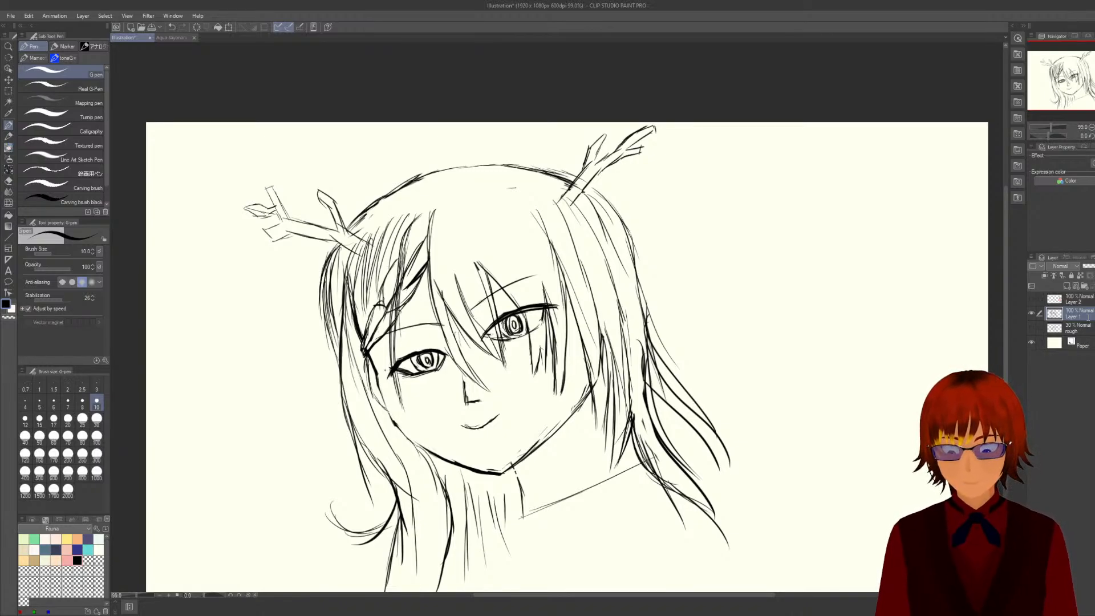
{"action": "type", "text": "rough 2"}
{"action": "key", "text": "Return"}
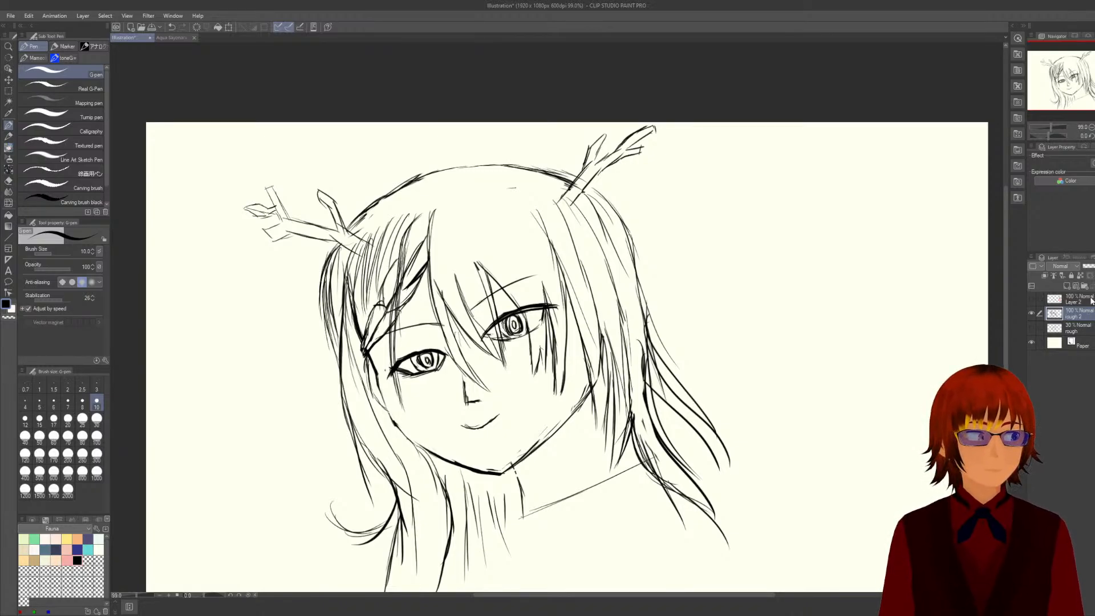
Lower the rough 2 layer's opacity to 32% and add a new layer named "linework" above it.
{"action": "left_click_drag", "start_coordinate": [1088, 266], "coordinate": [1093, 269]}
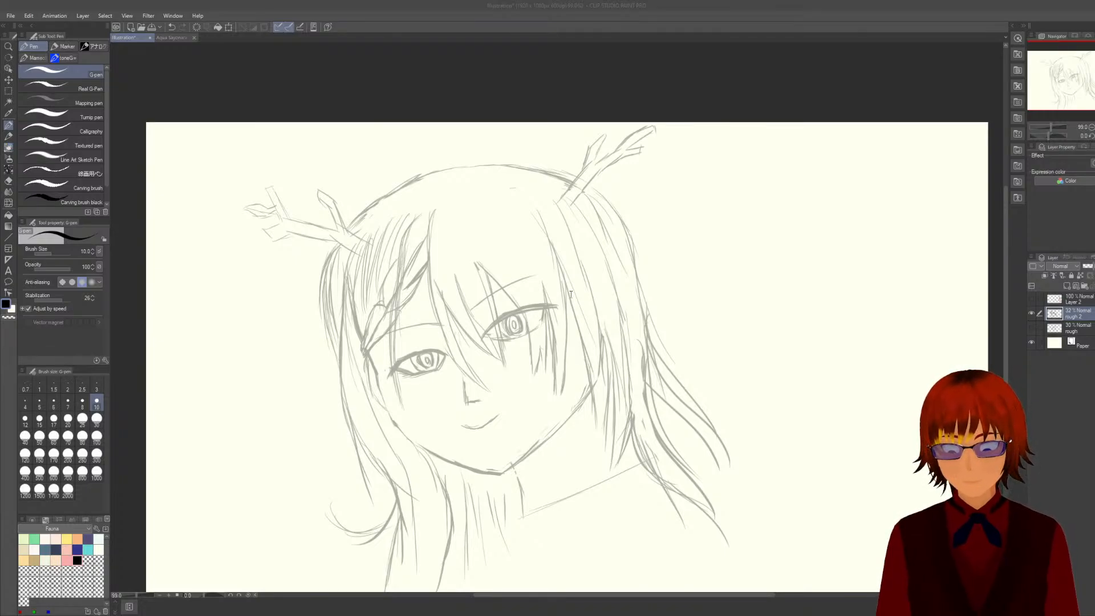
{"action": "type", "text": "linework"}
{"action": "key", "text": "Return"}
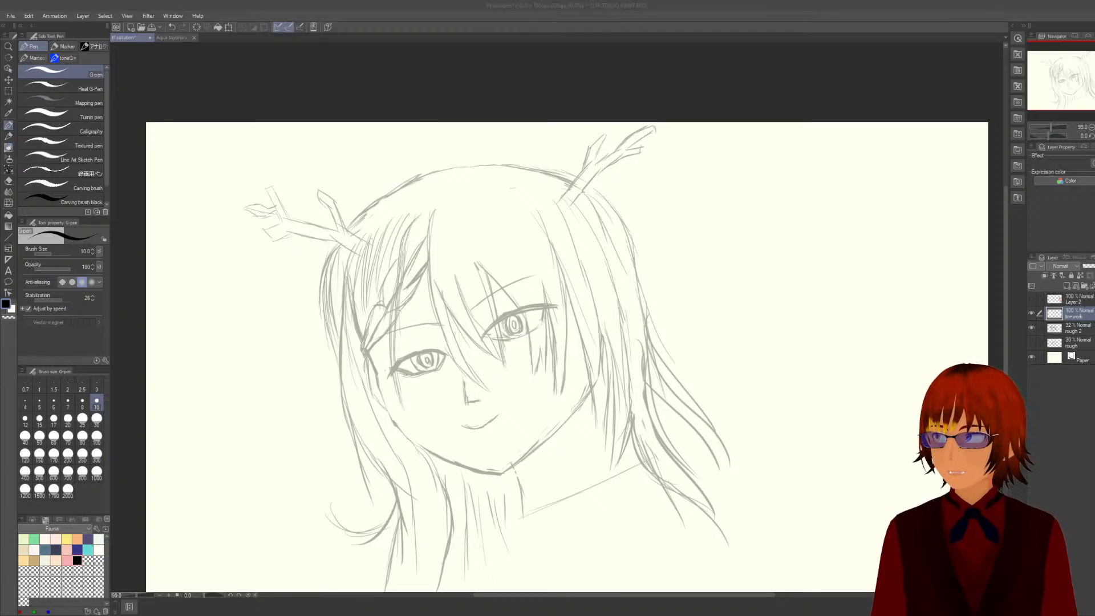
{"action": "left_click", "coordinate": [170, 83]}
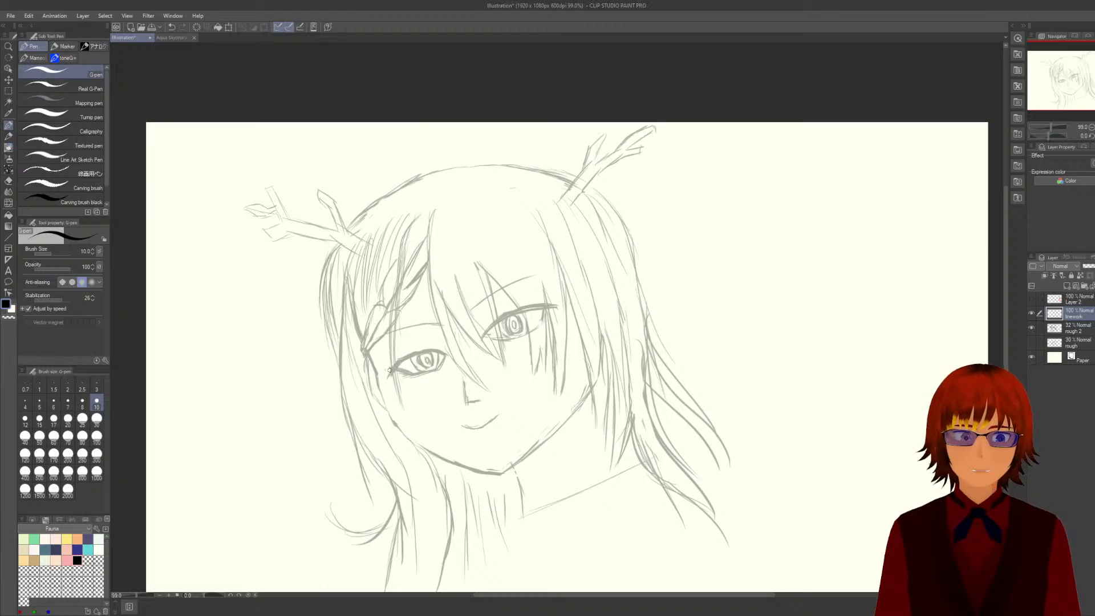
Try inking the eye on the hair-clip side with the G-pen, checking the lines with rough 2 briefly hidden.
{"action": "mouse_move", "coordinate": [390, 372]}
{"action": "left_mouse_down"}
{"action": "mouse_move", "coordinate": [438, 349]}
{"action": "mouse_move", "coordinate": [406, 375]}
{"action": "mouse_move", "coordinate": [447, 359]}
{"action": "mouse_move", "coordinate": [442, 368]}
{"action": "left_mouse_up"}
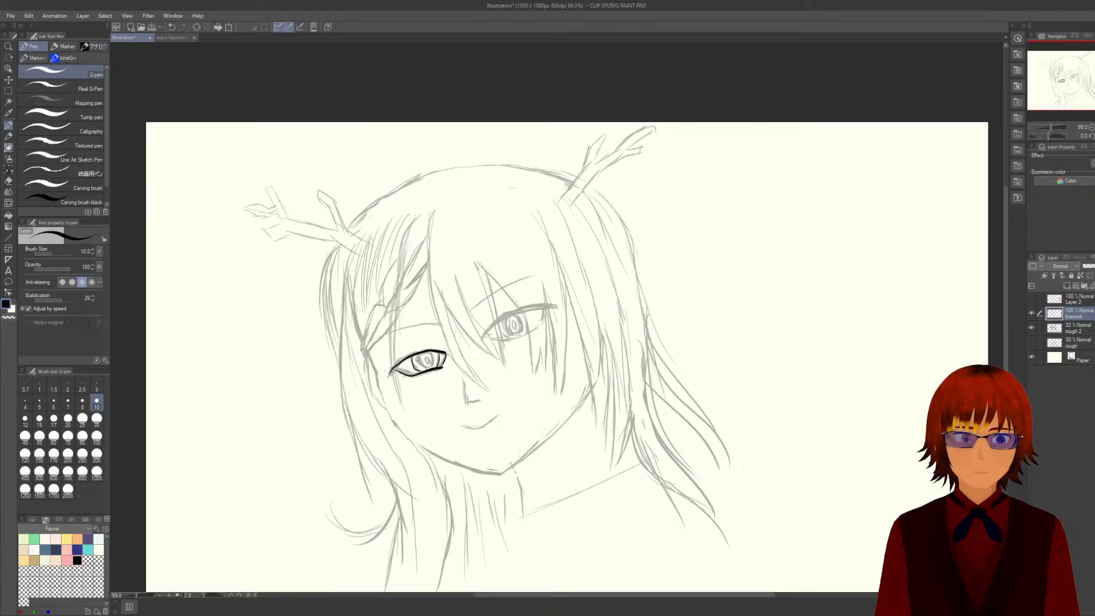
{"action": "left_click_drag", "start_coordinate": [422, 354], "coordinate": [428, 363]}
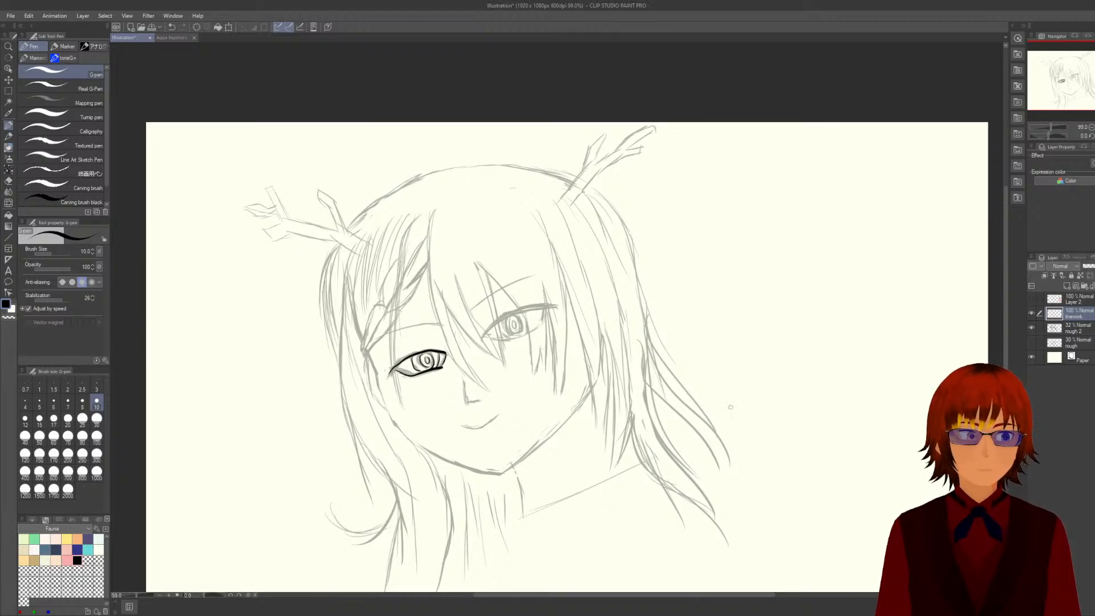
{"action": "left_click", "coordinate": [1032, 327]}
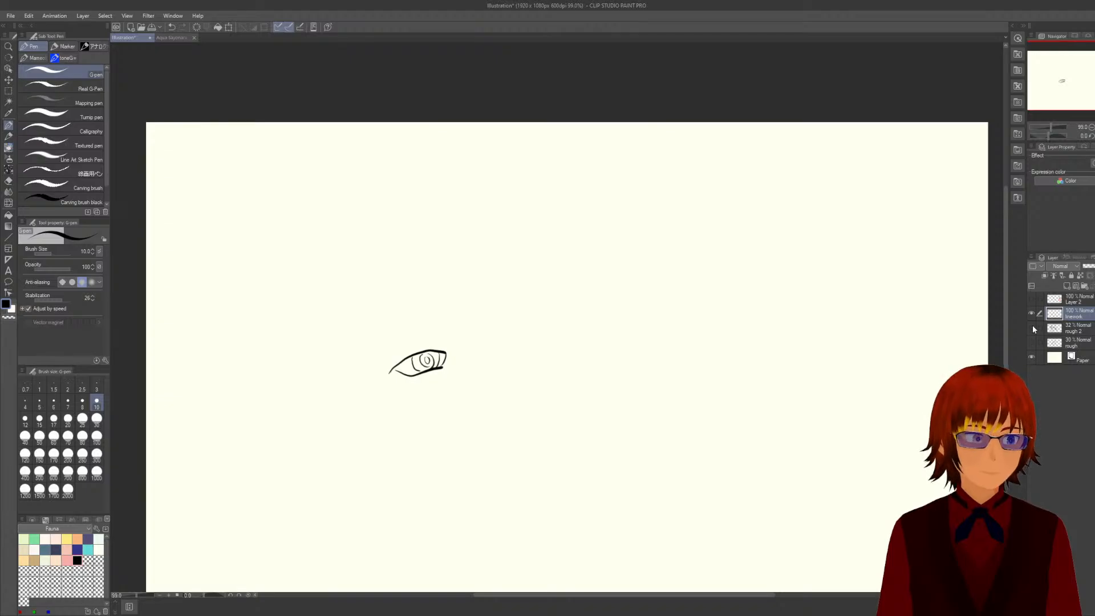
{"action": "left_click", "coordinate": [1032, 328]}
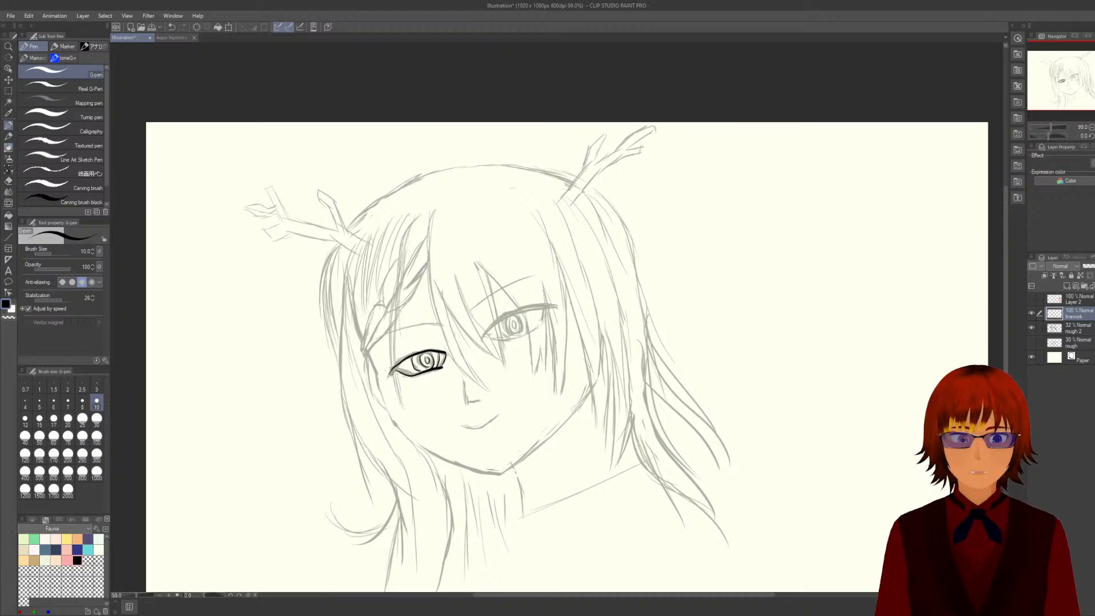
{"action": "left_click_drag", "start_coordinate": [390, 374], "coordinate": [412, 356]}
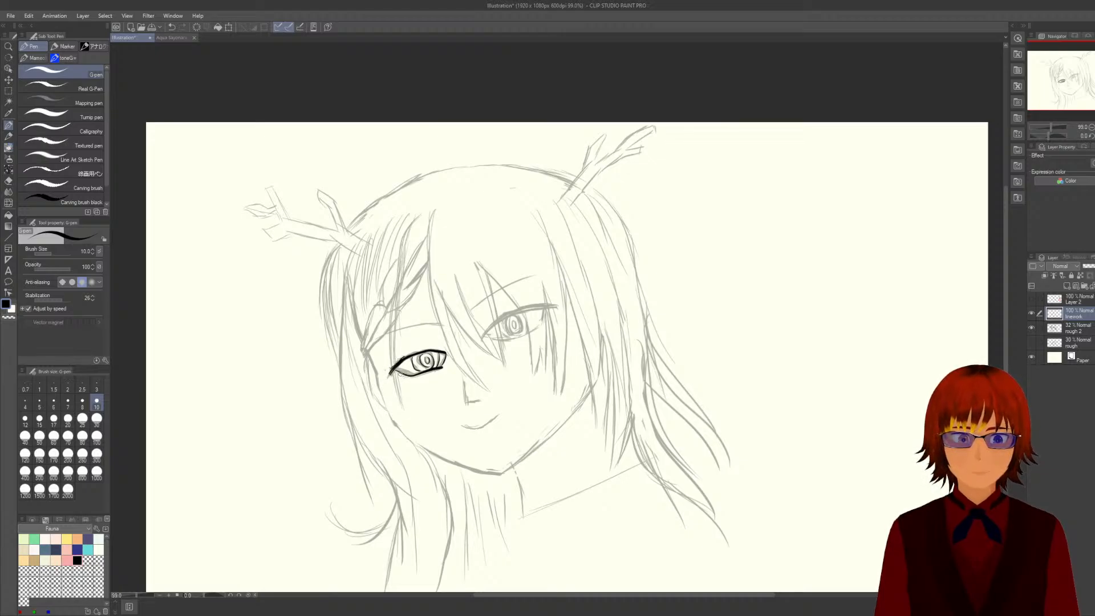
Undo all G-pen strokes of the inked eye on the linework layer.
{"action": "key", "text": "ctrl+z"}
{"action": "key", "text": "ctrl+z"}
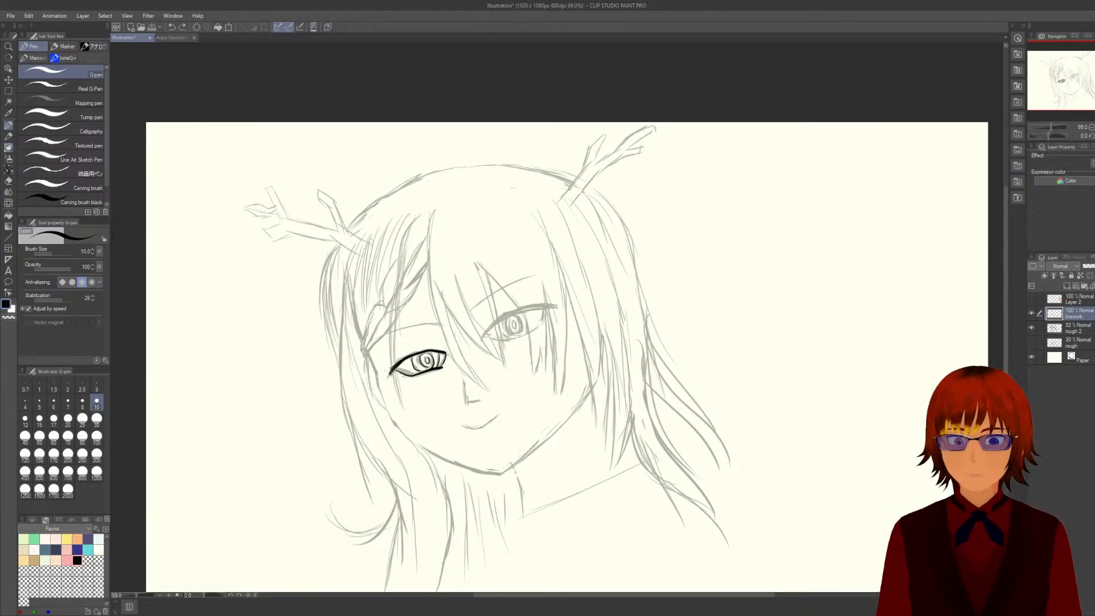
{"action": "key", "text": "ctrl+z"}
{"action": "key", "text": "ctrl+z"}
{"action": "key", "text": "ctrl+z"}
{"action": "key", "text": "ctrl+z"}
{"action": "key", "text": "ctrl+z"}
{"action": "key", "text": "ctrl+z"}
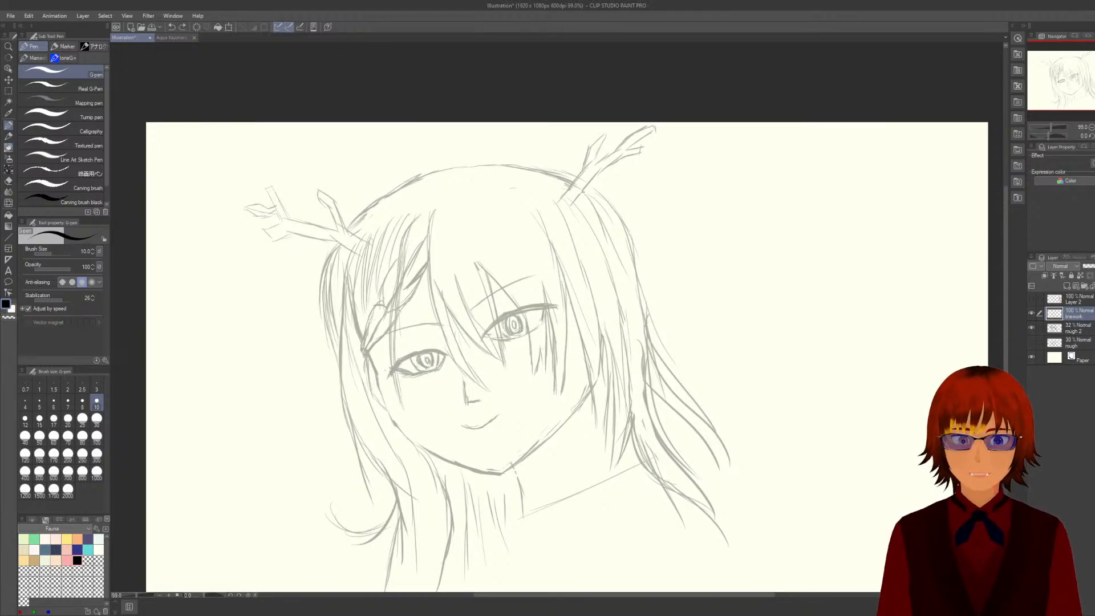
Try out the upper eyelid line of the same eye with Carving brush black at size 17, undoing each stroke.
{"action": "left_click", "coordinate": [56, 194]}
{"action": "scroll", "coordinate": [229, 297], "scroll_direction": "up", "scroll_amount": 1}
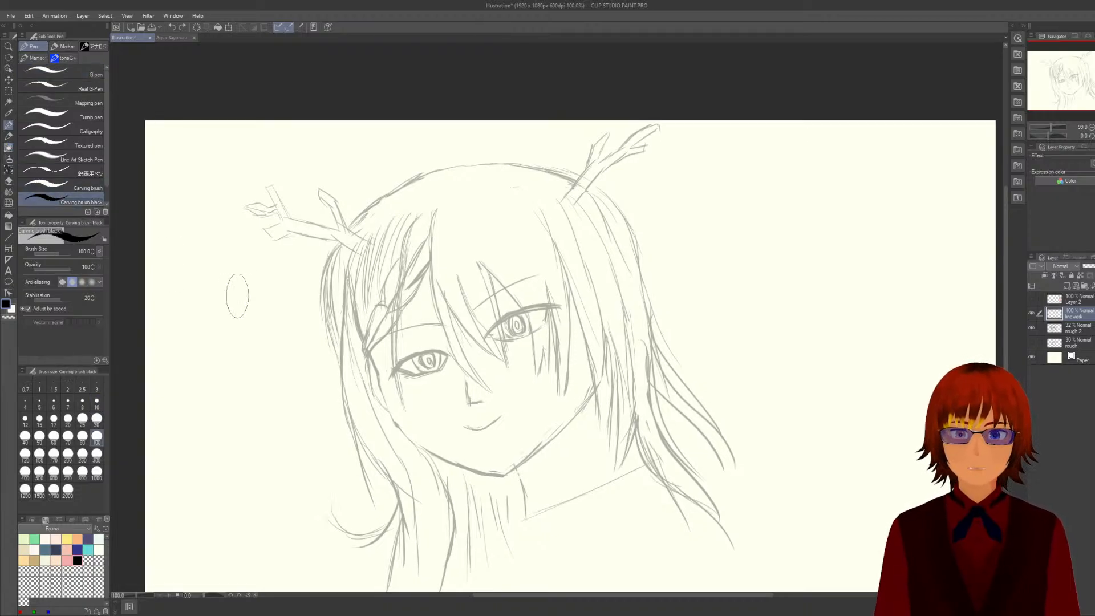
{"action": "scroll", "coordinate": [228, 296], "scroll_direction": "up", "scroll_amount": 1}
{"action": "scroll", "coordinate": [229, 297], "scroll_direction": "down", "scroll_amount": 1}
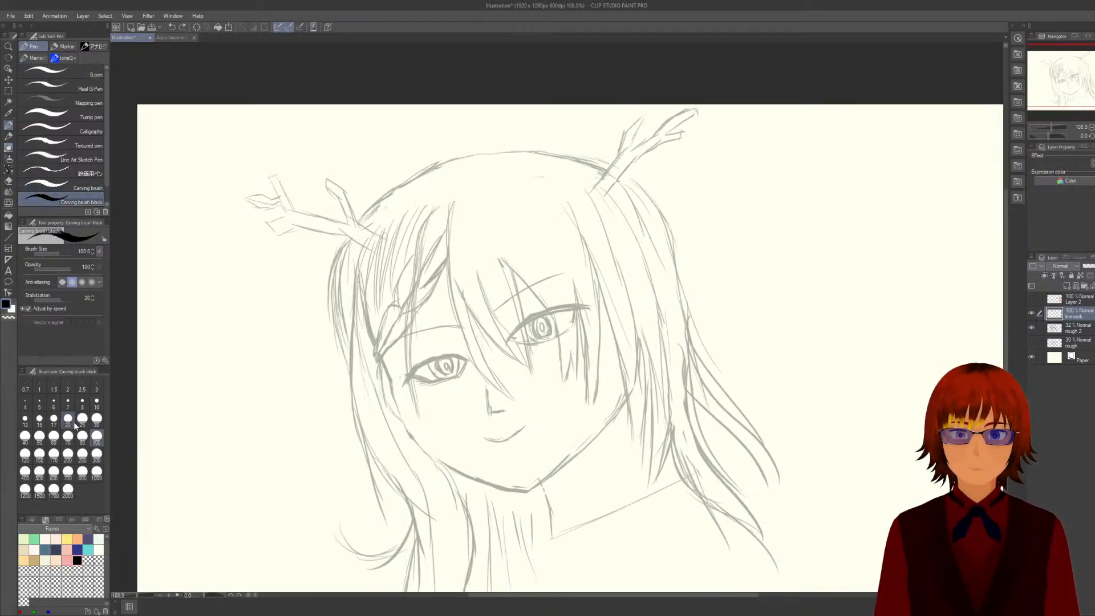
{"action": "left_click", "coordinate": [54, 421]}
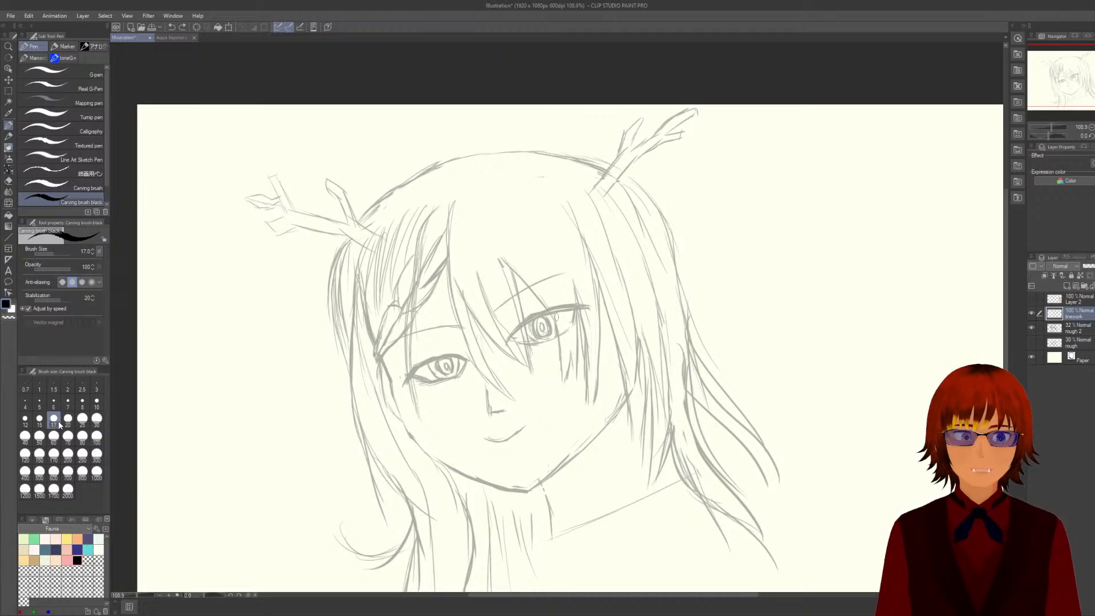
{"action": "left_click_drag", "start_coordinate": [405, 381], "coordinate": [466, 359]}
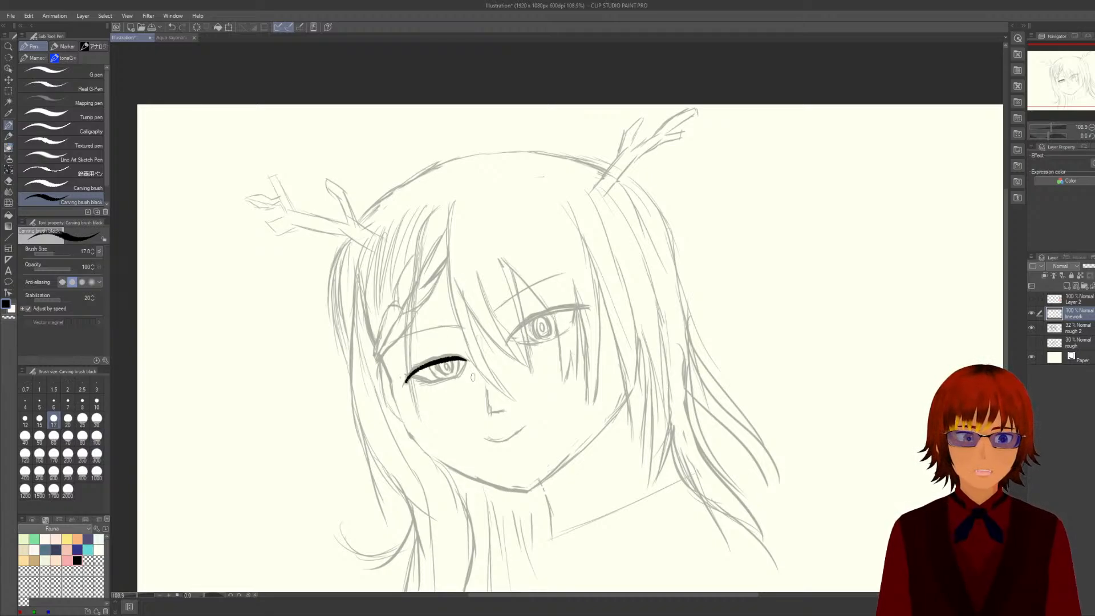
{"action": "key", "text": "ctrl+z"}
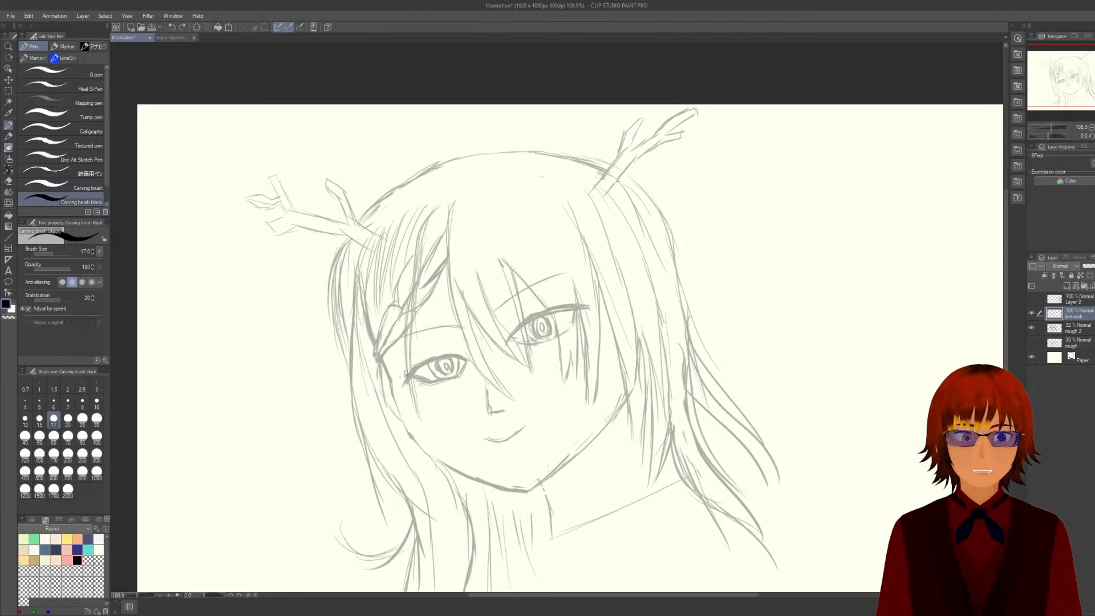
{"action": "left_click_drag", "start_coordinate": [405, 379], "coordinate": [469, 361]}
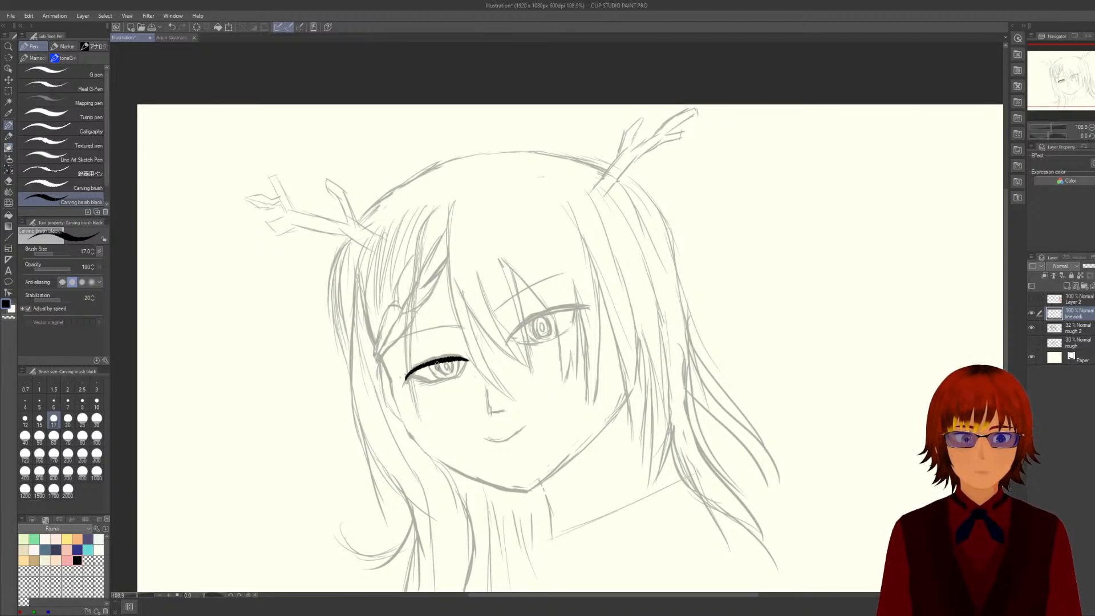
{"action": "key", "text": "ctrl+z"}
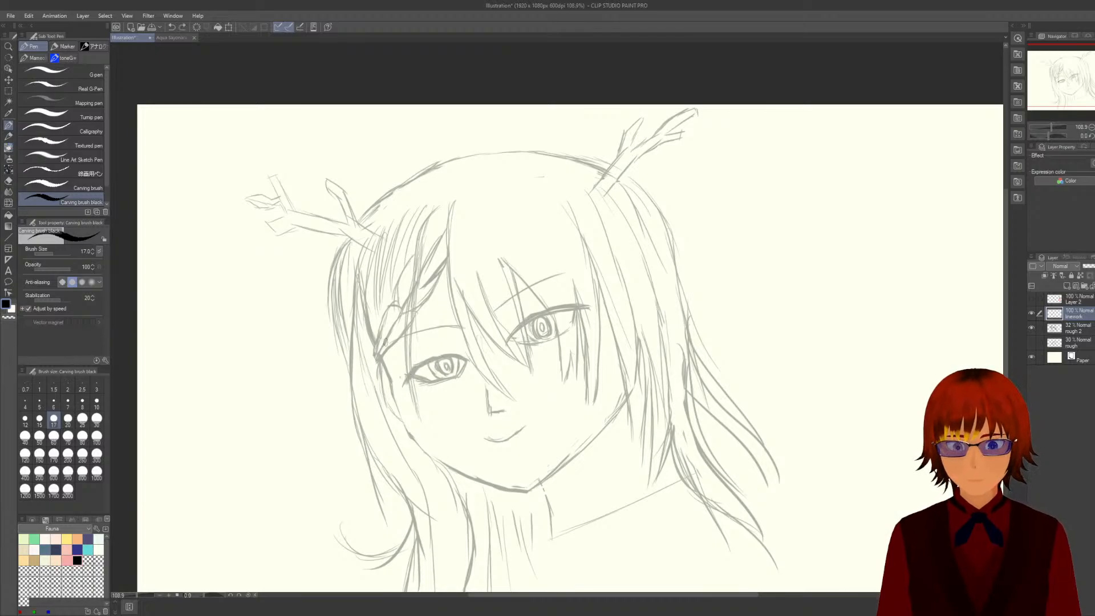
Try inking the whole eye outline and iris with Carving brush black, and undo those strokes.
{"action": "mouse_move", "coordinate": [403, 378]}
{"action": "left_mouse_down"}
{"action": "mouse_move", "coordinate": [418, 363]}
{"action": "mouse_move", "coordinate": [475, 358]}
{"action": "mouse_move", "coordinate": [440, 376]}
{"action": "mouse_move", "coordinate": [455, 377]}
{"action": "mouse_move", "coordinate": [415, 373]}
{"action": "mouse_move", "coordinate": [466, 371]}
{"action": "left_mouse_up"}
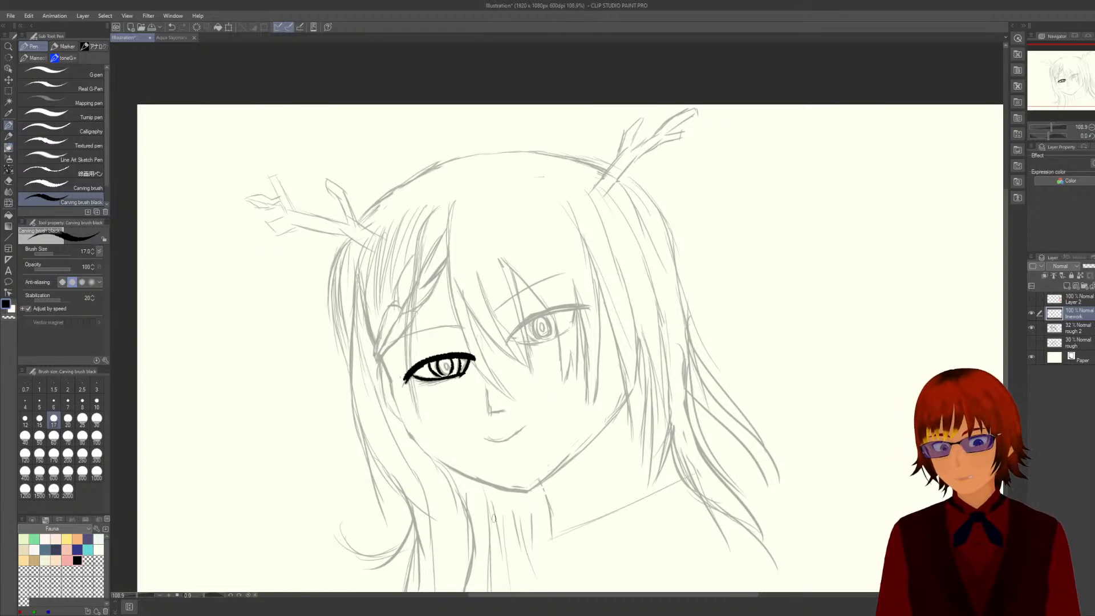
{"action": "key", "text": "ctrl+z"}
{"action": "key", "text": "ctrl+z"}
{"action": "key", "text": "ctrl+z"}
{"action": "key", "text": "ctrl+z"}
{"action": "key", "text": "ctrl+z"}
{"action": "key", "text": "ctrl+z"}
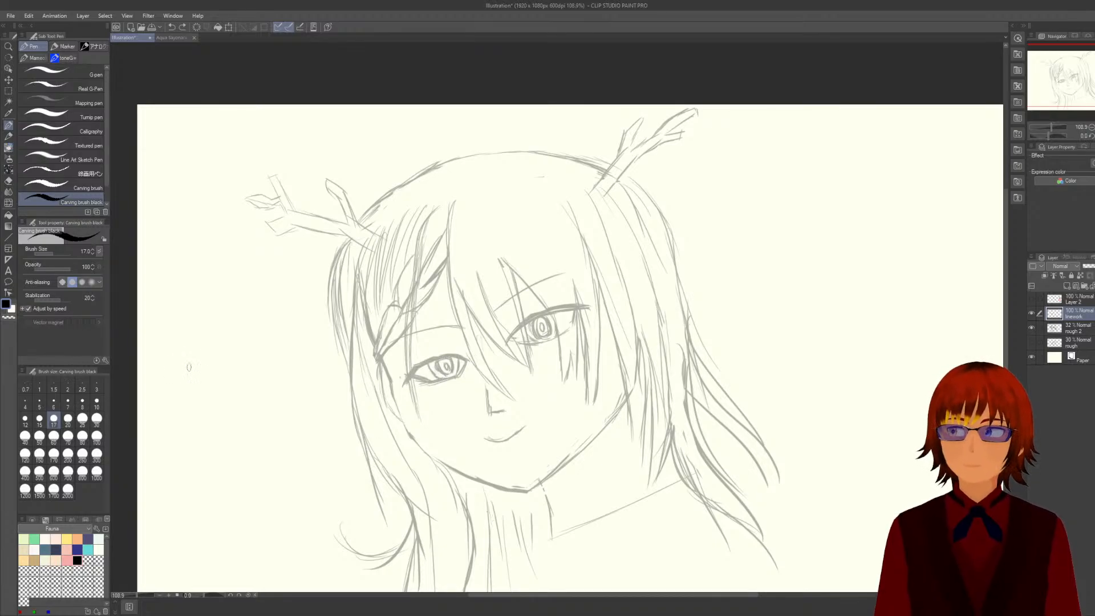
Test the Calligraphy pen with an eyelid stroke and a large curve across the face, and undo both.
{"action": "left_click", "coordinate": [74, 127]}
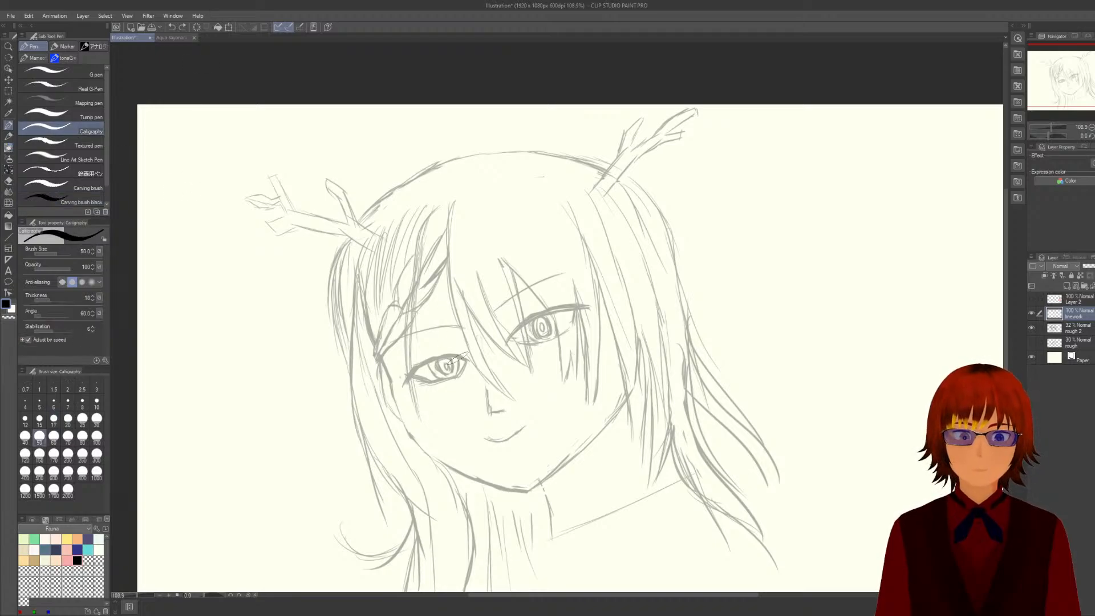
{"action": "left_click_drag", "start_coordinate": [399, 381], "coordinate": [461, 355]}
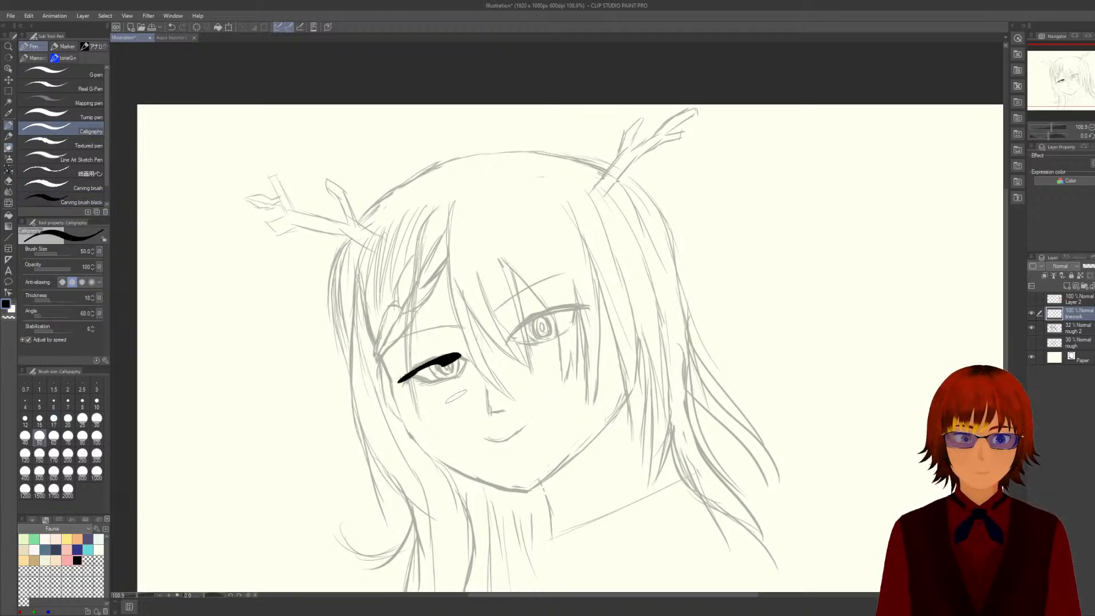
{"action": "mouse_move", "coordinate": [452, 402]}
{"action": "left_mouse_down"}
{"action": "mouse_move", "coordinate": [574, 377]}
{"action": "mouse_move", "coordinate": [619, 455]}
{"action": "left_mouse_up"}
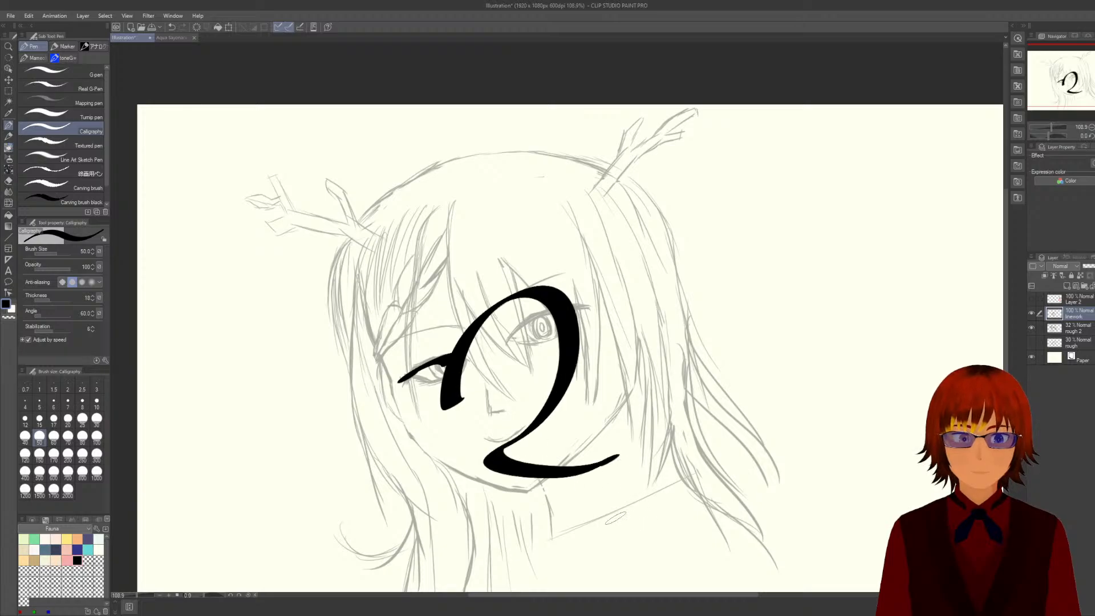
{"action": "key", "text": "ctrl+z"}
{"action": "key", "text": "ctrl+z"}
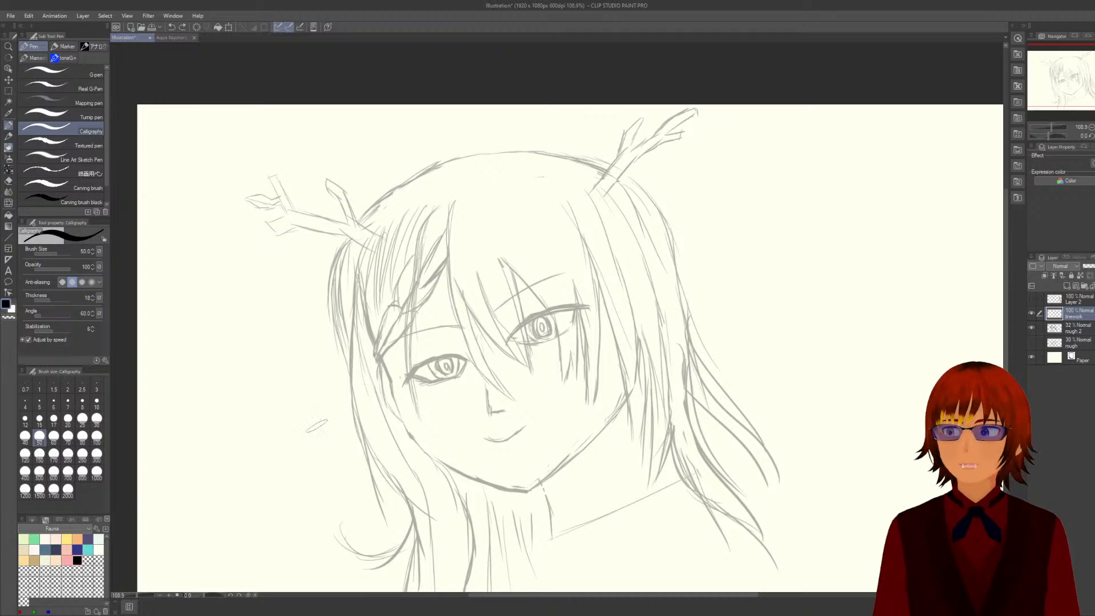
Test the Textured pen at size 20 on the upper eyelid line, and undo the stroke.
{"action": "left_click", "coordinate": [64, 139]}
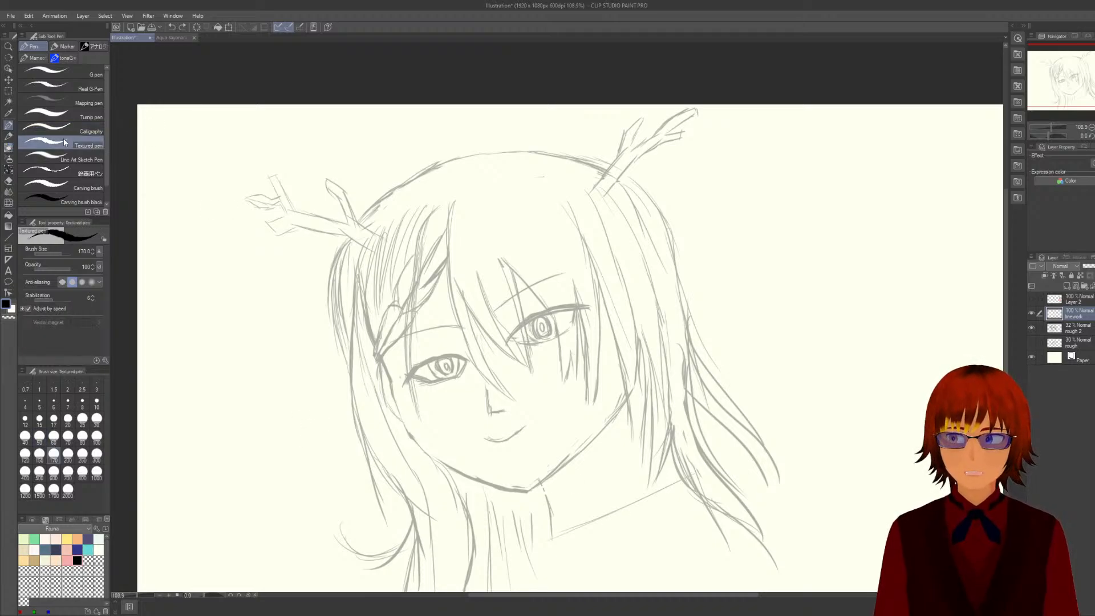
{"action": "scroll", "coordinate": [419, 436], "scroll_direction": "up", "scroll_amount": 2}
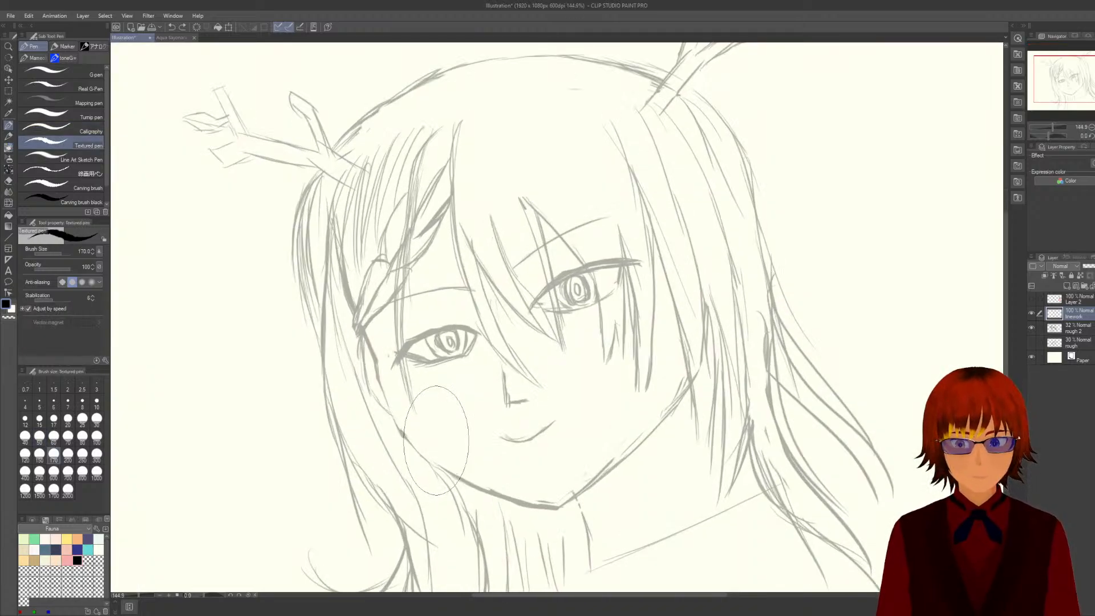
{"action": "left_click", "coordinate": [67, 420]}
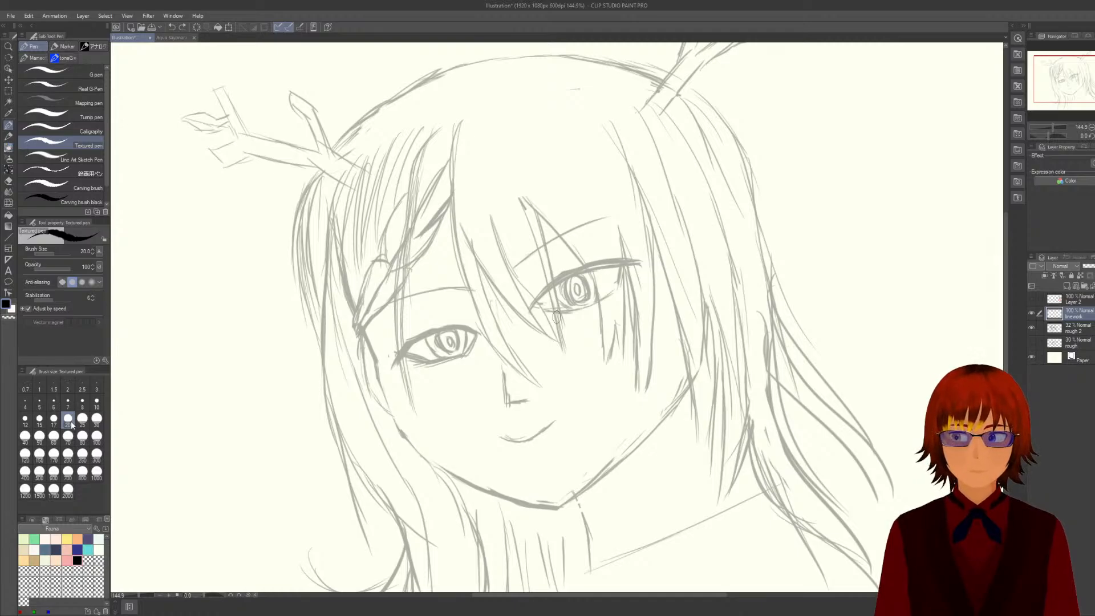
{"action": "mouse_move", "coordinate": [392, 362]}
{"action": "left_mouse_down"}
{"action": "mouse_move", "coordinate": [400, 349]}
{"action": "mouse_move", "coordinate": [474, 337]}
{"action": "left_mouse_up"}
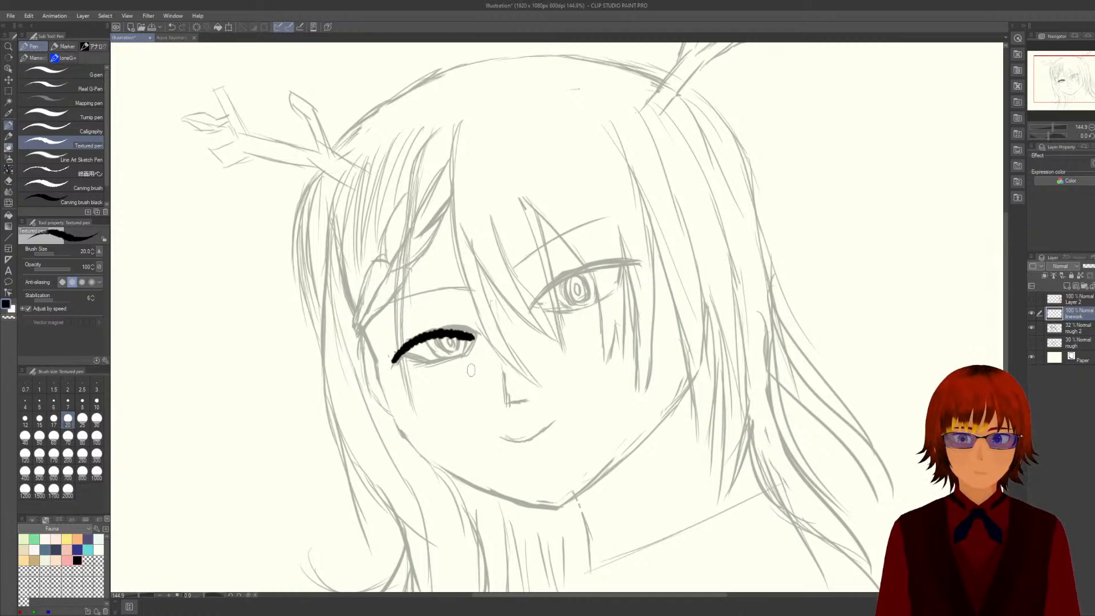
{"action": "key", "text": "ctrl+z"}
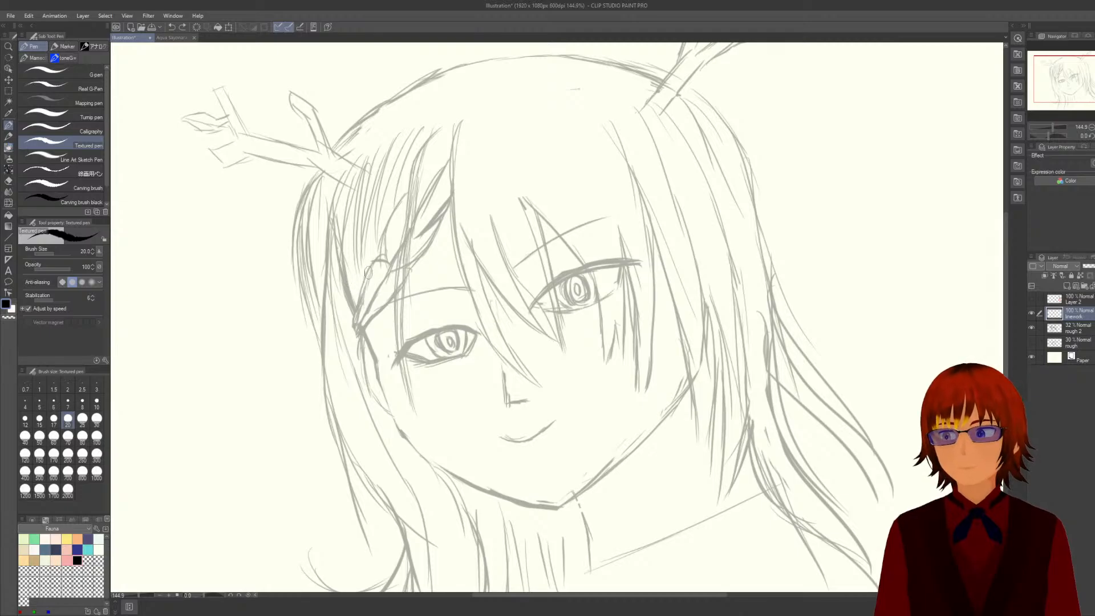
Look through the pen, marker, pencil and brush sub tool groups for a suitable inking brush.
{"action": "scroll", "coordinate": [86, 147], "scroll_direction": "down", "scroll_amount": 1}
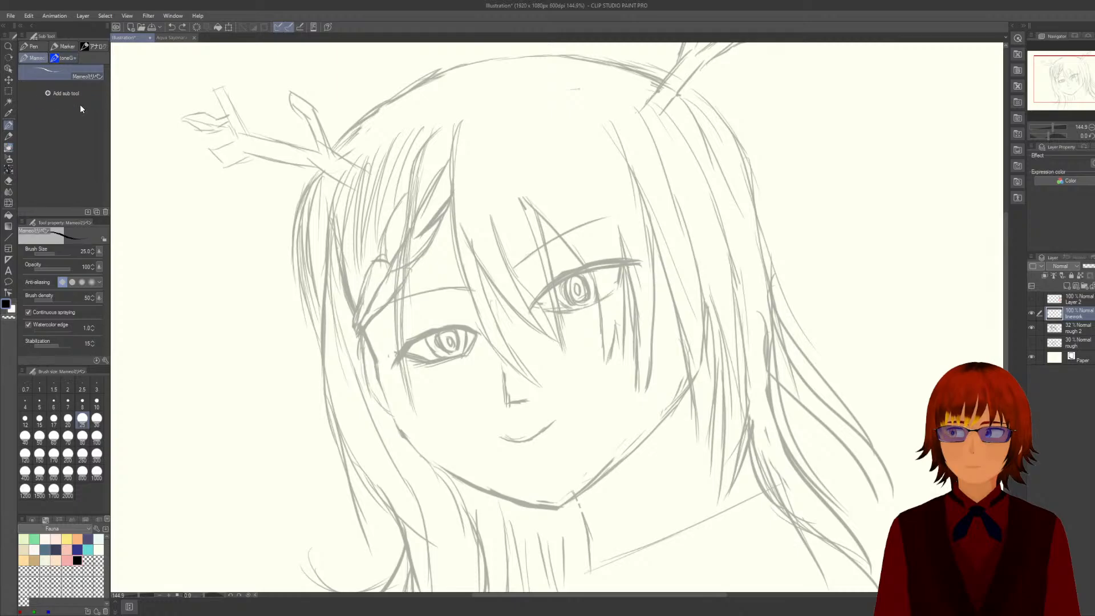
{"action": "left_click", "coordinate": [63, 59]}
{"action": "left_click", "coordinate": [89, 47]}
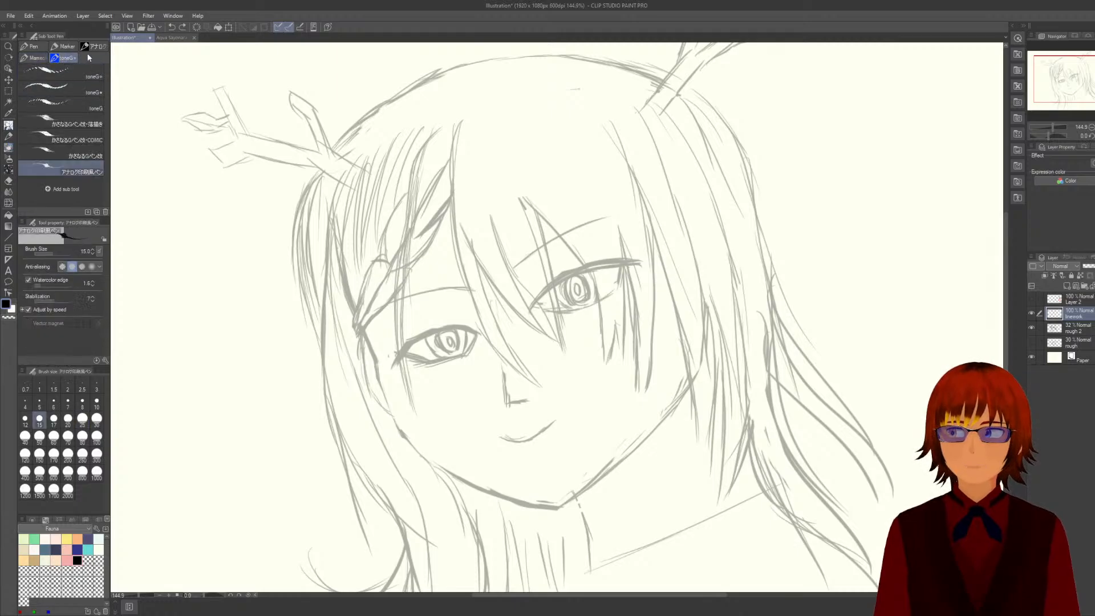
{"action": "left_click", "coordinate": [67, 46]}
{"action": "left_click", "coordinate": [34, 46]}
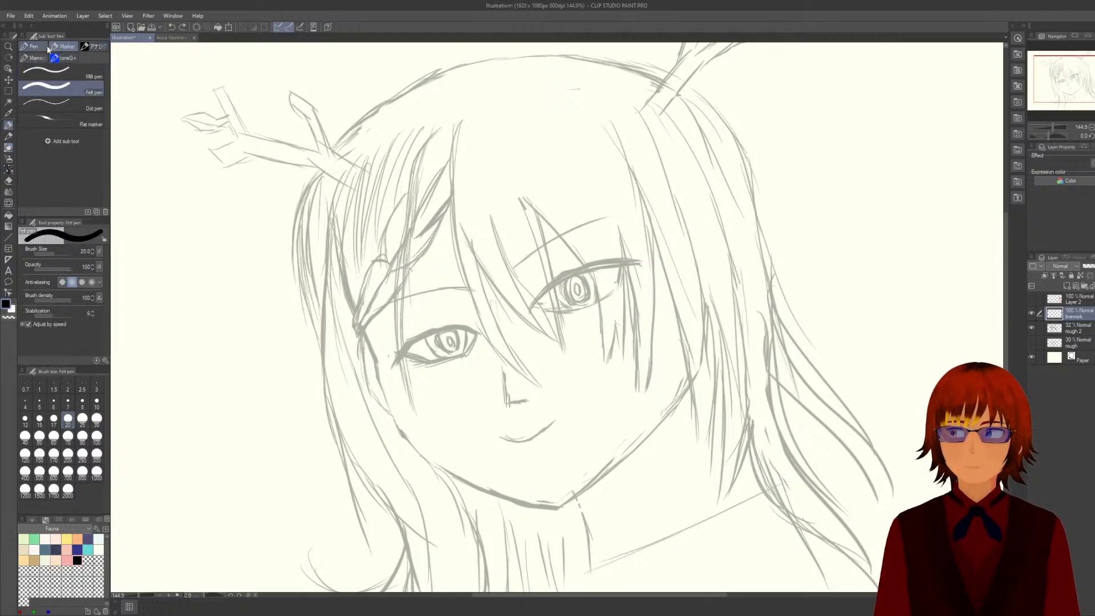
{"action": "left_click", "coordinate": [9, 147]}
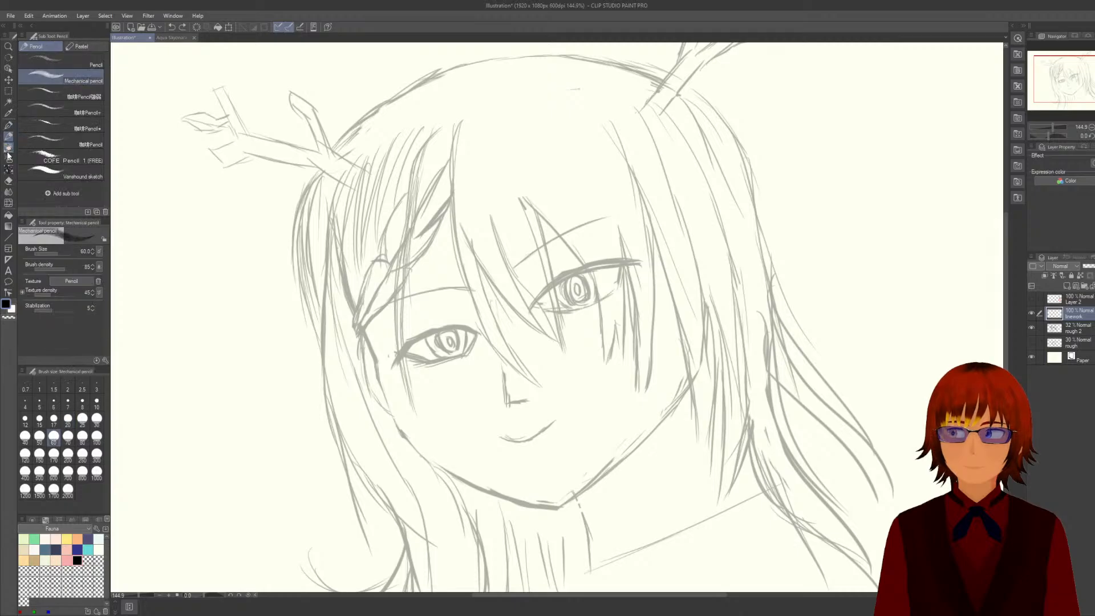
{"action": "left_click", "coordinate": [37, 115]}
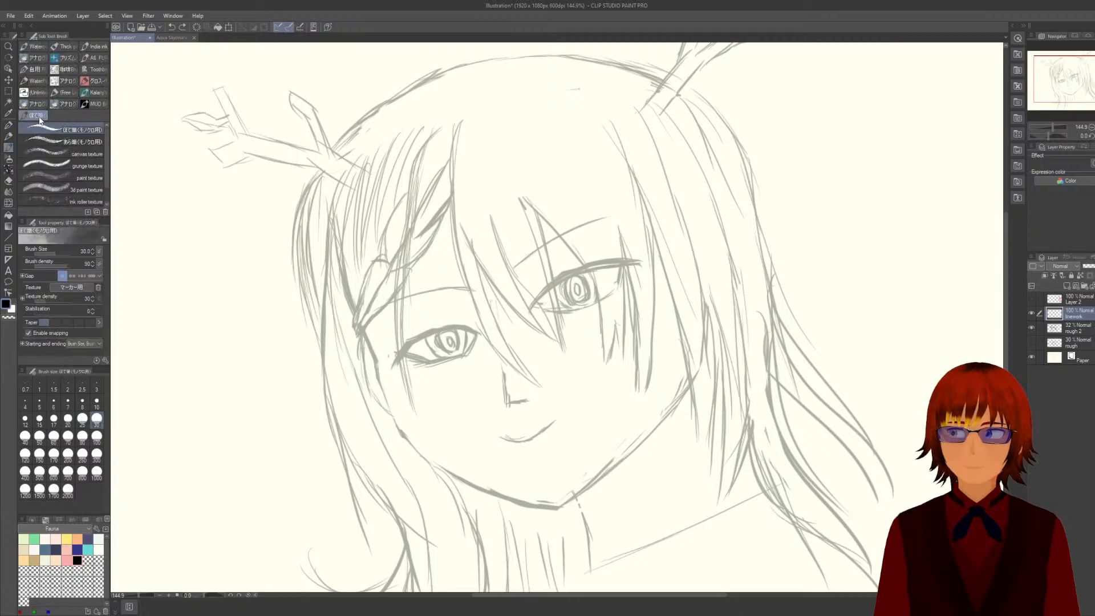
{"action": "left_click", "coordinate": [41, 128]}
{"action": "left_click", "coordinate": [37, 80]}
{"action": "left_click", "coordinate": [35, 69]}
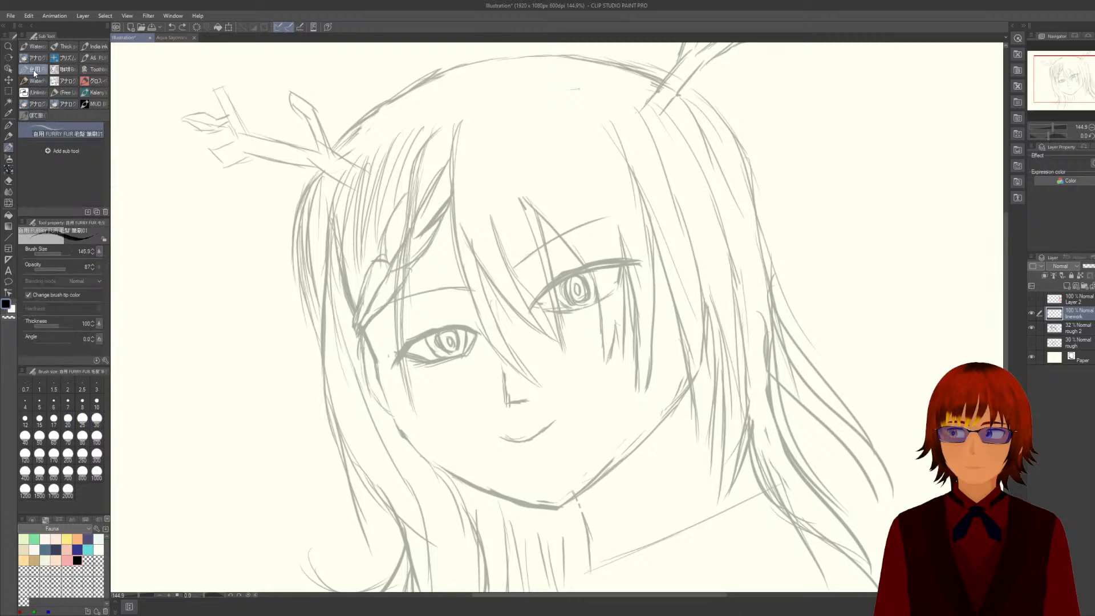
{"action": "left_click", "coordinate": [66, 69]}
{"action": "left_click", "coordinate": [84, 69]}
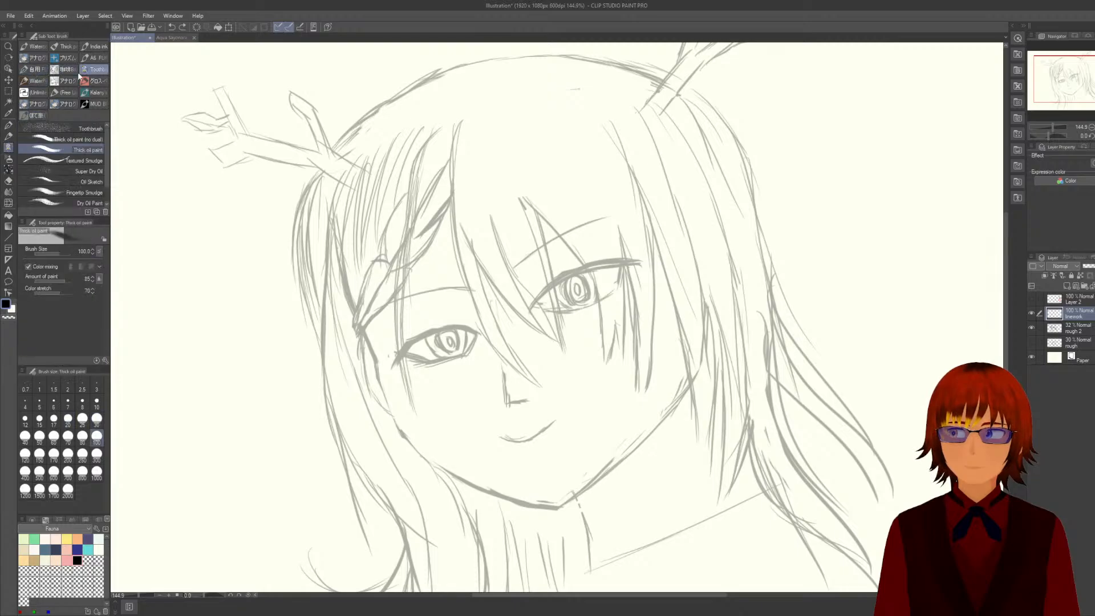
{"action": "left_click", "coordinate": [33, 46]}
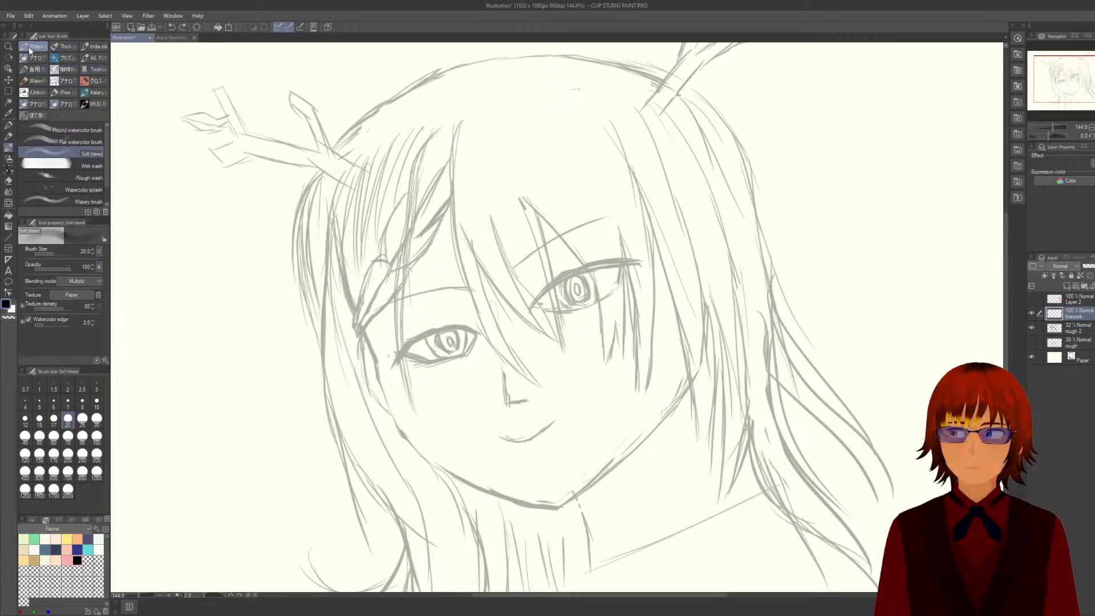
Test the Gouache brush at size 80 with a stroke over the lower eye, and undo it.
{"action": "left_click", "coordinate": [60, 46]}
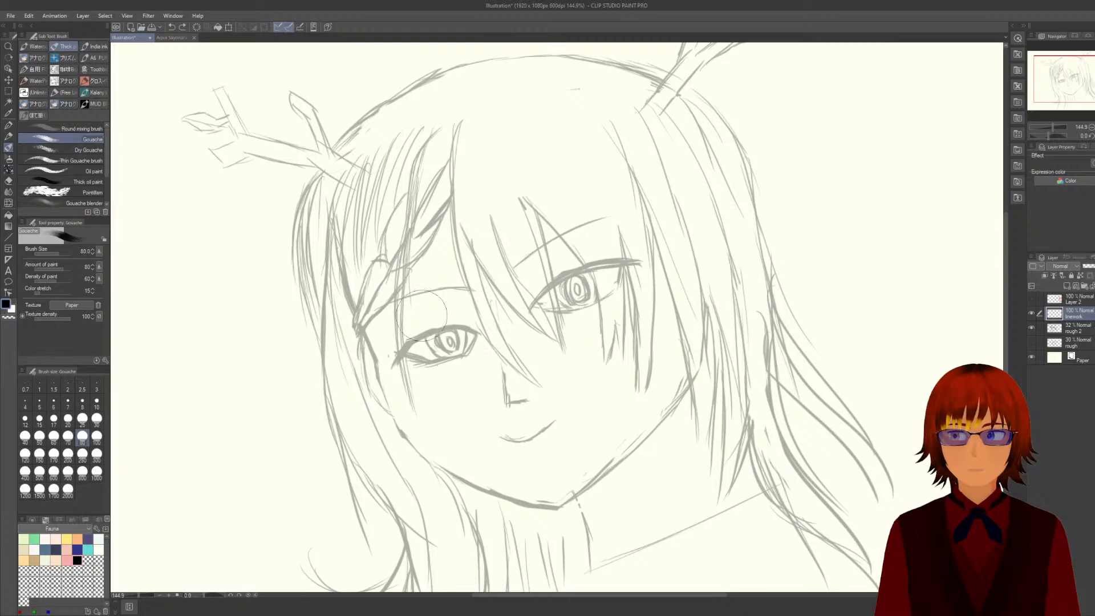
{"action": "left_click_drag", "start_coordinate": [399, 361], "coordinate": [487, 350]}
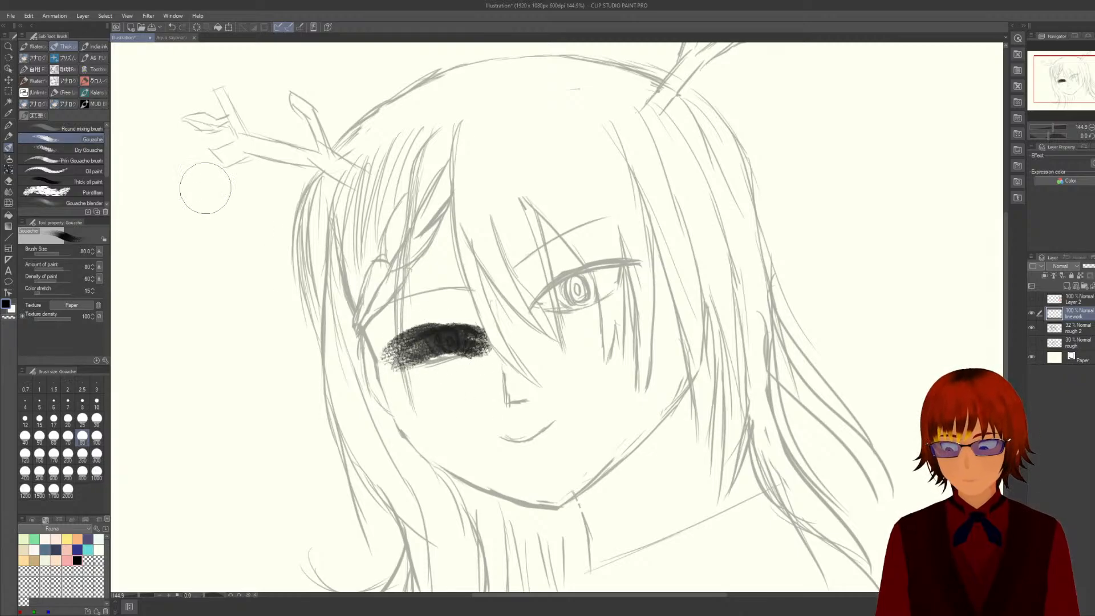
{"action": "key", "text": "ctrl+z"}
Test the Gouache brush at size 20 on the same eye's upper eyelid, and undo the strokes.
{"action": "scroll", "coordinate": [273, 228], "scroll_direction": "up", "scroll_amount": 1}
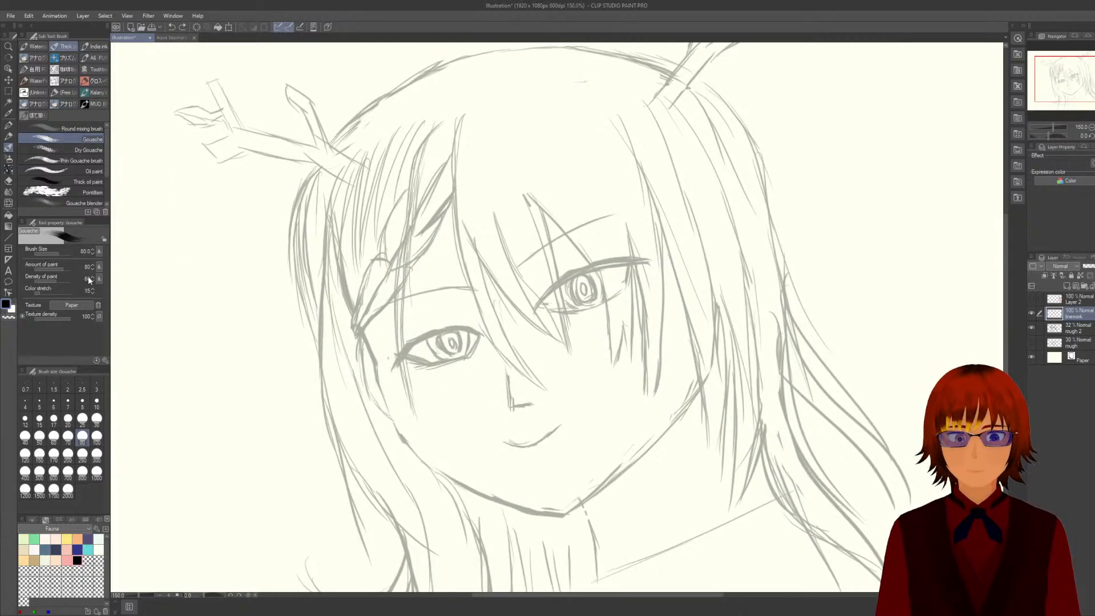
{"action": "left_click", "coordinate": [68, 420]}
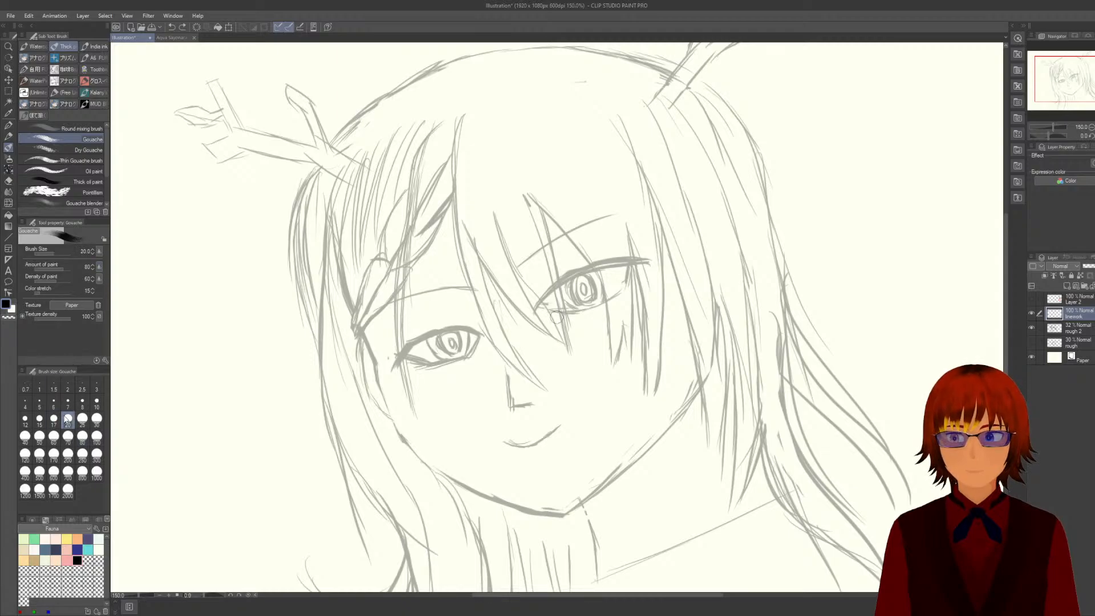
{"action": "mouse_move", "coordinate": [396, 359]}
{"action": "left_mouse_down"}
{"action": "mouse_move", "coordinate": [483, 331]}
{"action": "mouse_move", "coordinate": [450, 365]}
{"action": "mouse_move", "coordinate": [447, 342]}
{"action": "mouse_move", "coordinate": [459, 345]}
{"action": "mouse_move", "coordinate": [451, 350]}
{"action": "left_mouse_up"}
{"action": "key", "text": "ctrl+z"}
{"action": "key", "text": "ctrl+z"}
{"action": "key", "text": "ctrl+z"}
{"action": "key", "text": "ctrl+z"}
{"action": "key", "text": "ctrl+z"}
{"action": "key", "text": "ctrl+z"}
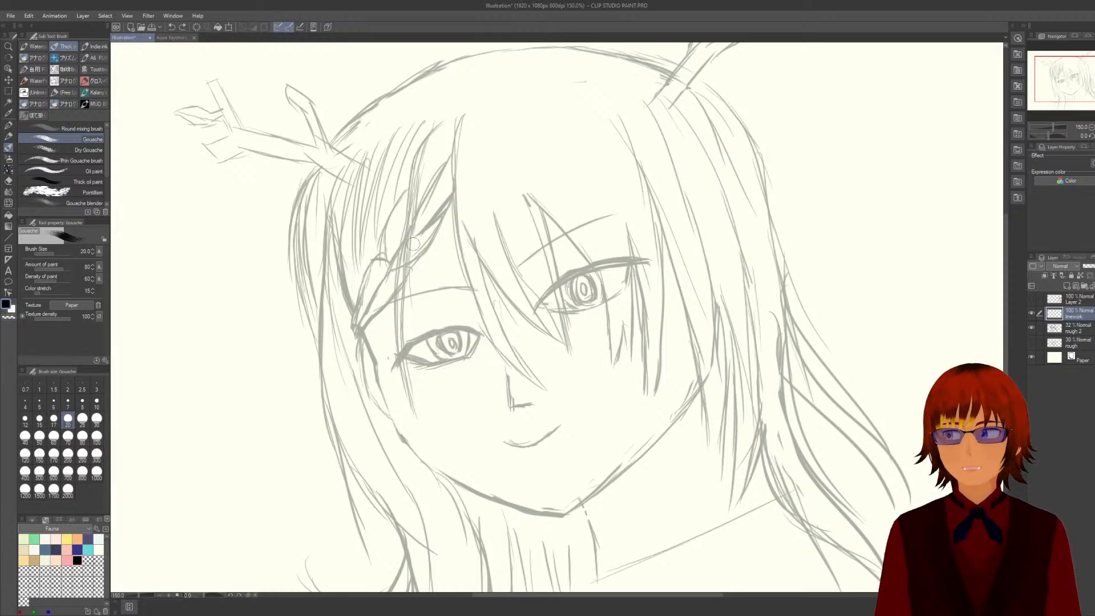
Try the Mechanical pencil on the upper eyelid at size 60 and at size 15, undoing each stroke.
{"action": "scroll", "coordinate": [77, 180], "scroll_direction": "down", "scroll_amount": 3}
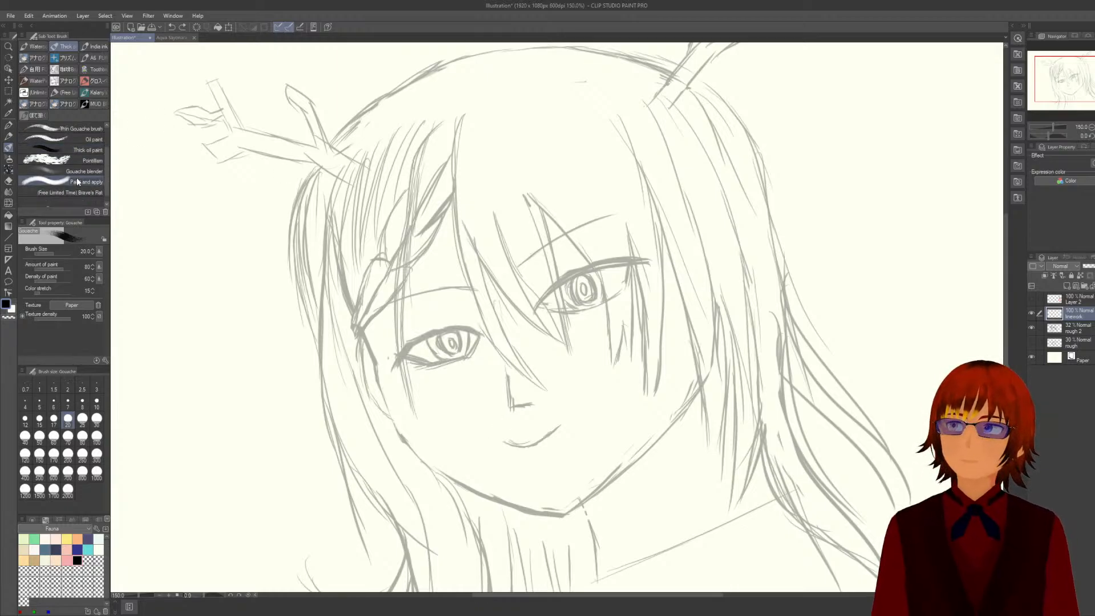
{"action": "left_click", "coordinate": [9, 136]}
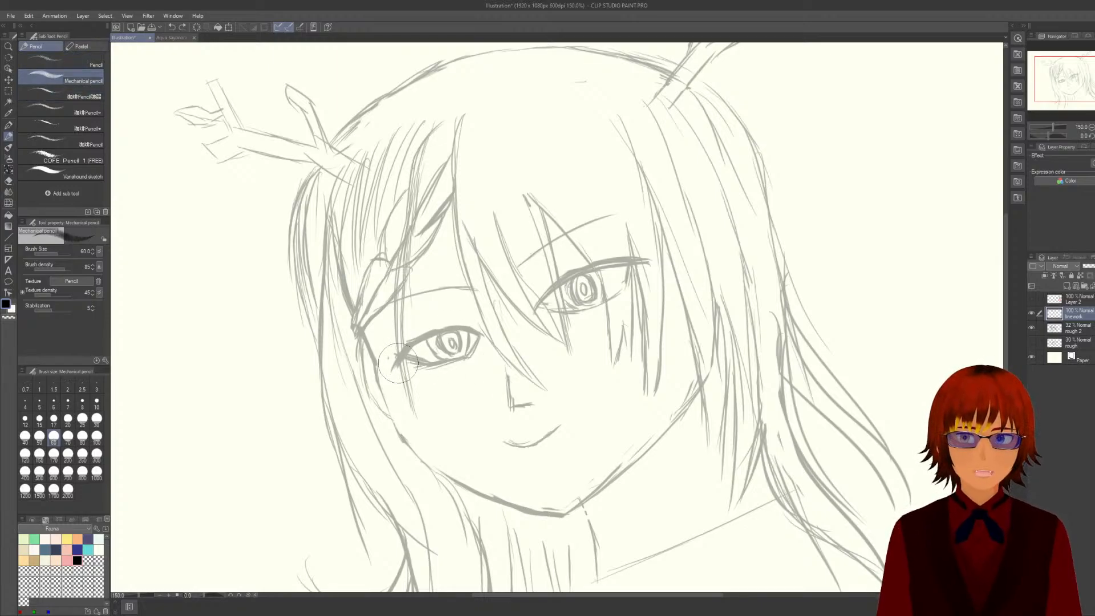
{"action": "left_click_drag", "start_coordinate": [383, 372], "coordinate": [463, 326]}
{"action": "key", "text": "ctrl+z"}
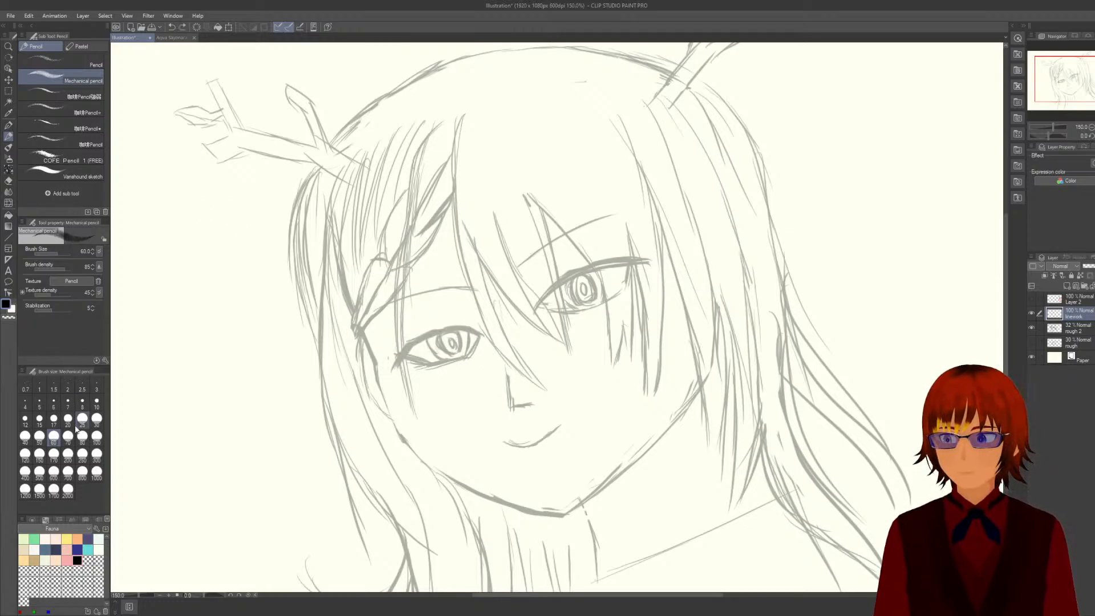
{"action": "left_click", "coordinate": [39, 420]}
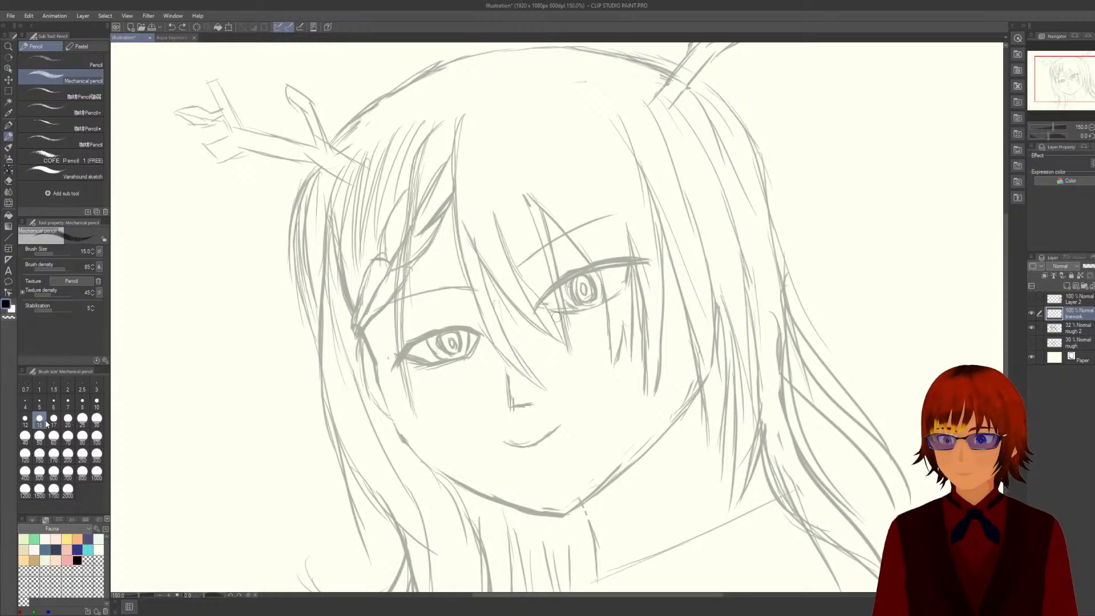
{"action": "mouse_move", "coordinate": [393, 365]}
{"action": "left_mouse_down"}
{"action": "mouse_move", "coordinate": [431, 333]}
{"action": "mouse_move", "coordinate": [486, 334]}
{"action": "left_mouse_up"}
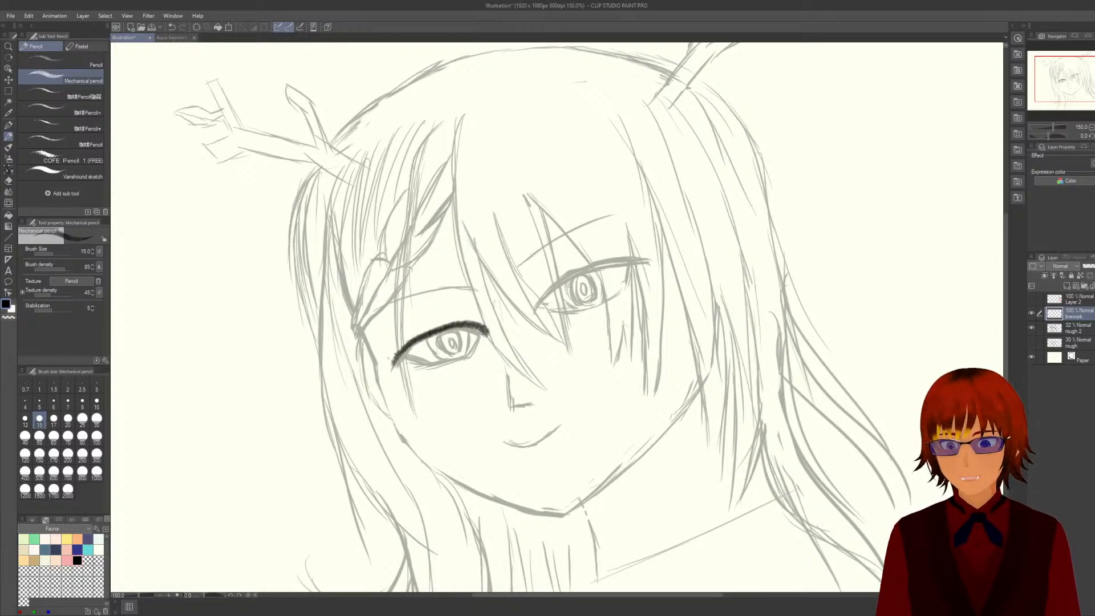
{"action": "key", "text": "ctrl+z"}
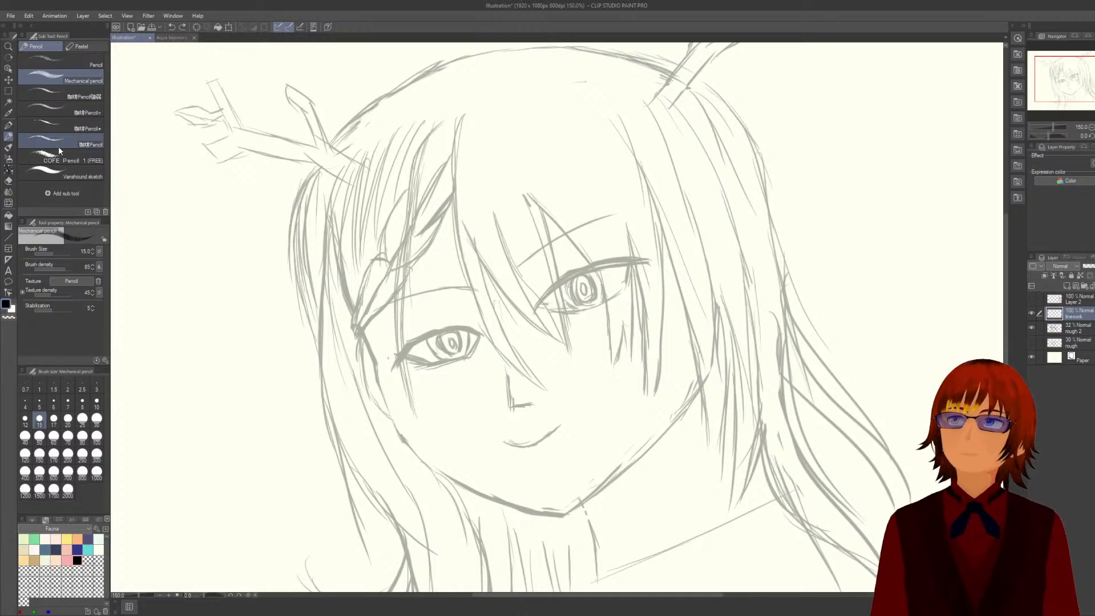
Test the Varehound sketch pencil at size 60 with a stroke above the same eye, and undo it.
{"action": "left_click", "coordinate": [62, 173]}
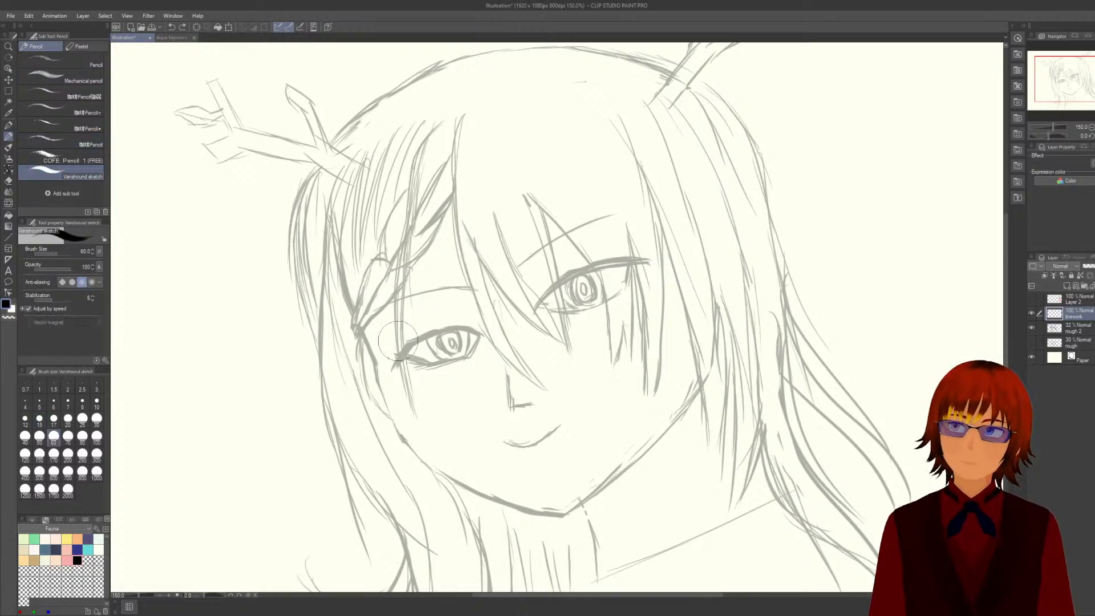
{"action": "scroll", "coordinate": [398, 341], "scroll_direction": "up", "scroll_amount": 2}
{"action": "left_click_drag", "start_coordinate": [362, 366], "coordinate": [556, 311]}
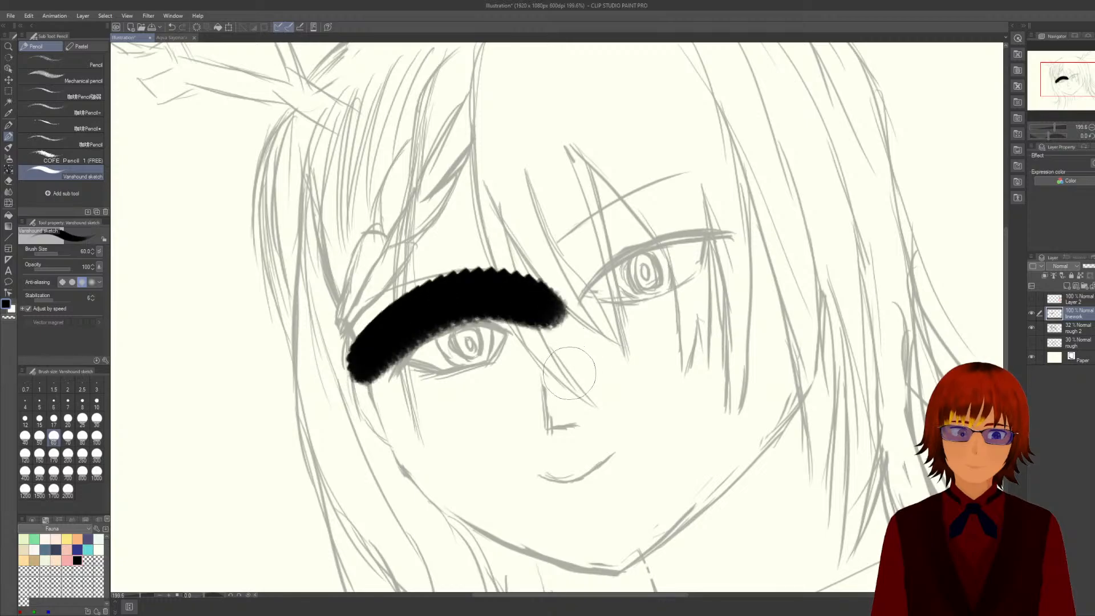
{"action": "key", "text": "ctrl+z"}
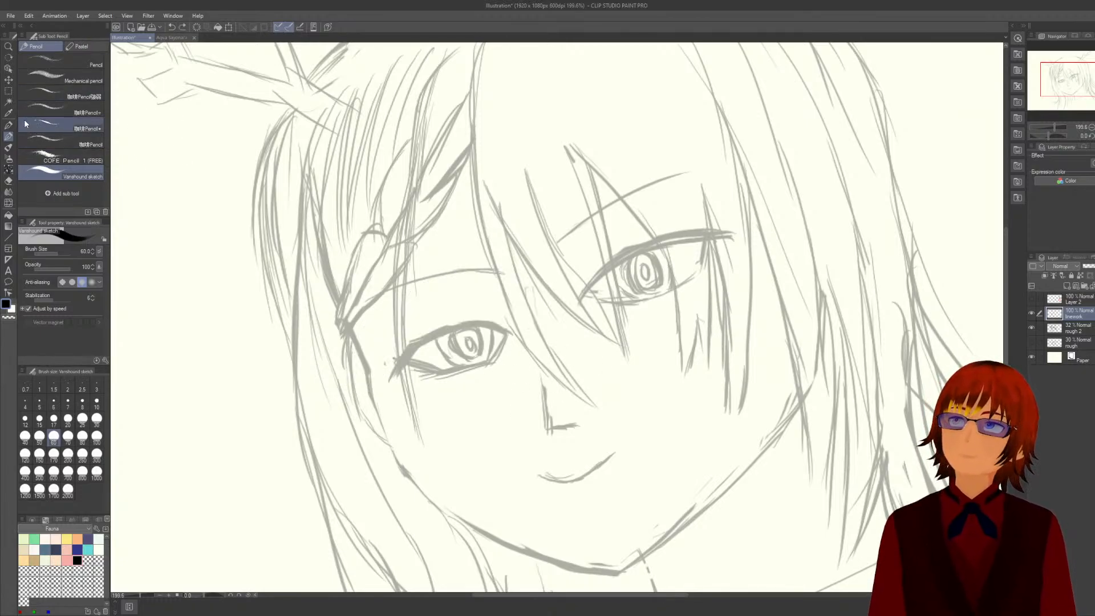
Try inking the upper eyelid line of the same eye with the G-pen at size 10.
{"action": "left_click", "coordinate": [9, 147]}
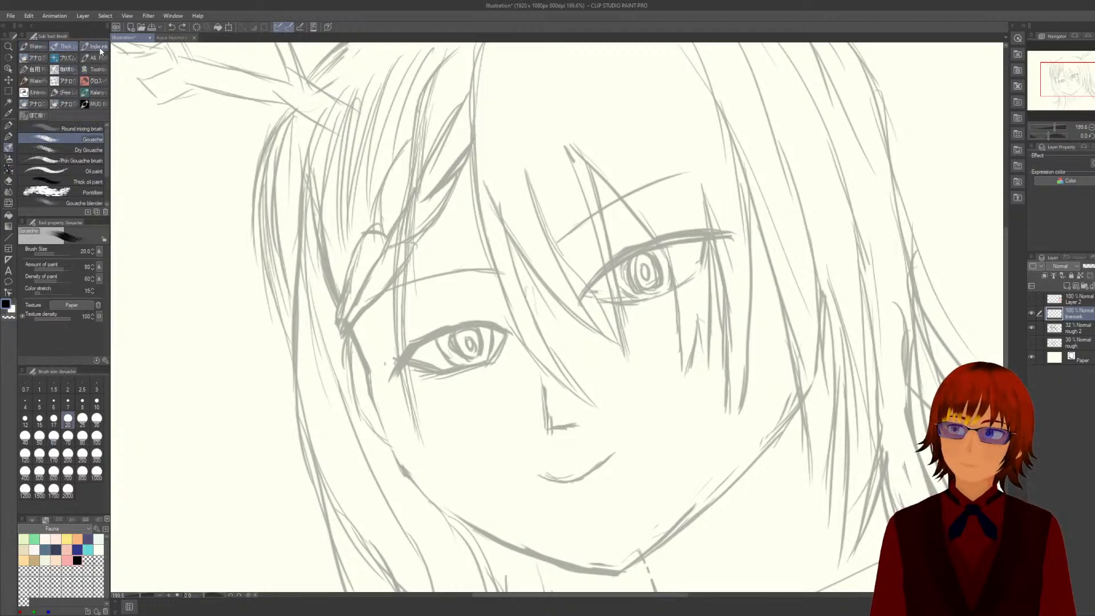
{"action": "left_click", "coordinate": [9, 125]}
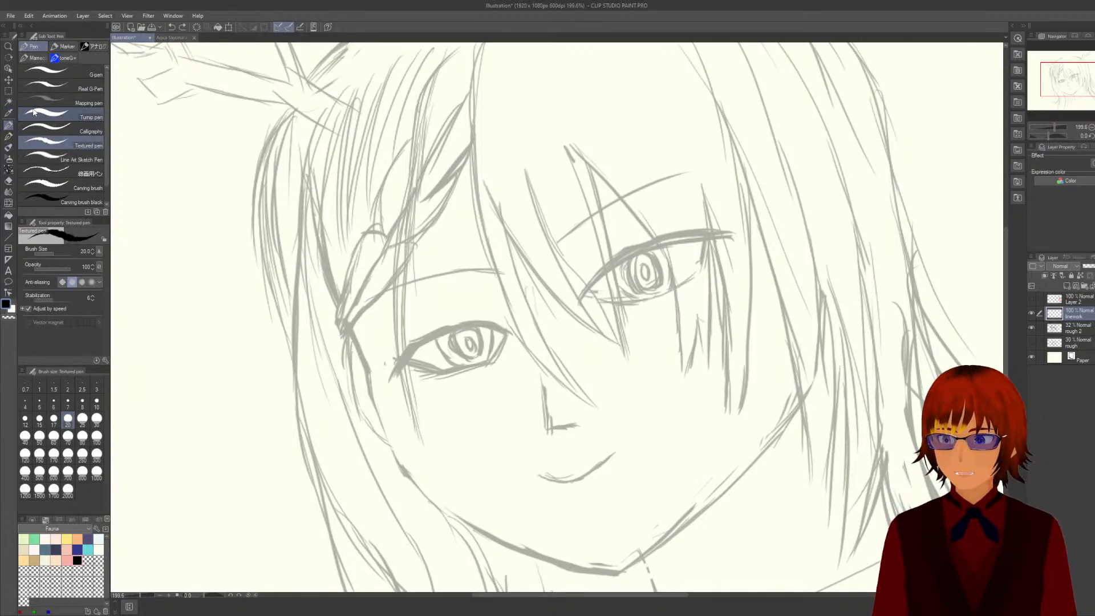
{"action": "left_click", "coordinate": [86, 87]}
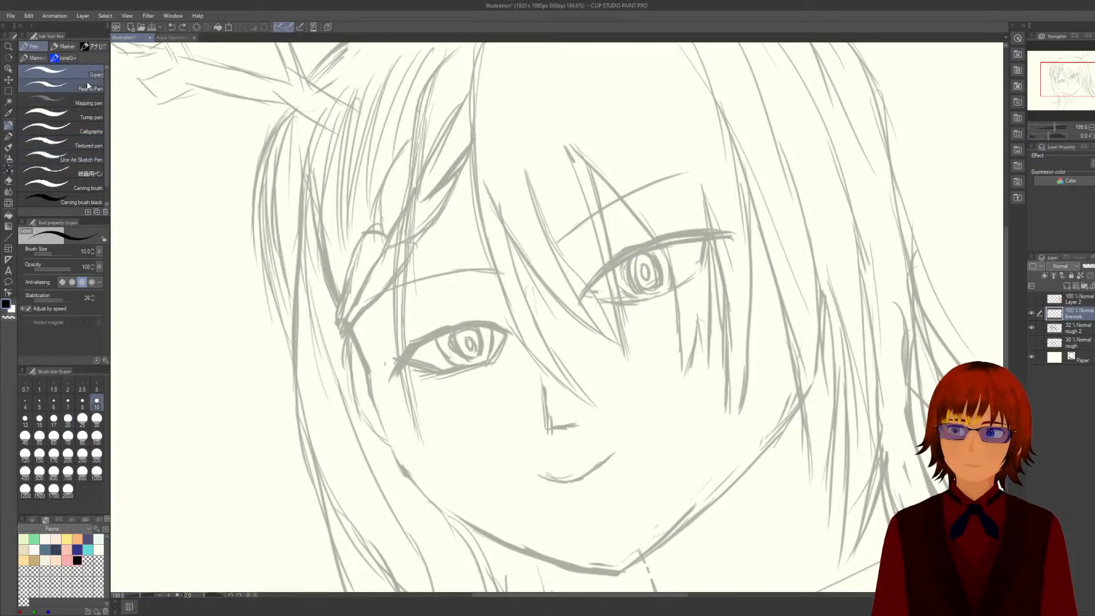
{"action": "left_click", "coordinate": [74, 74]}
{"action": "scroll", "coordinate": [509, 332], "scroll_direction": "down", "scroll_amount": 2}
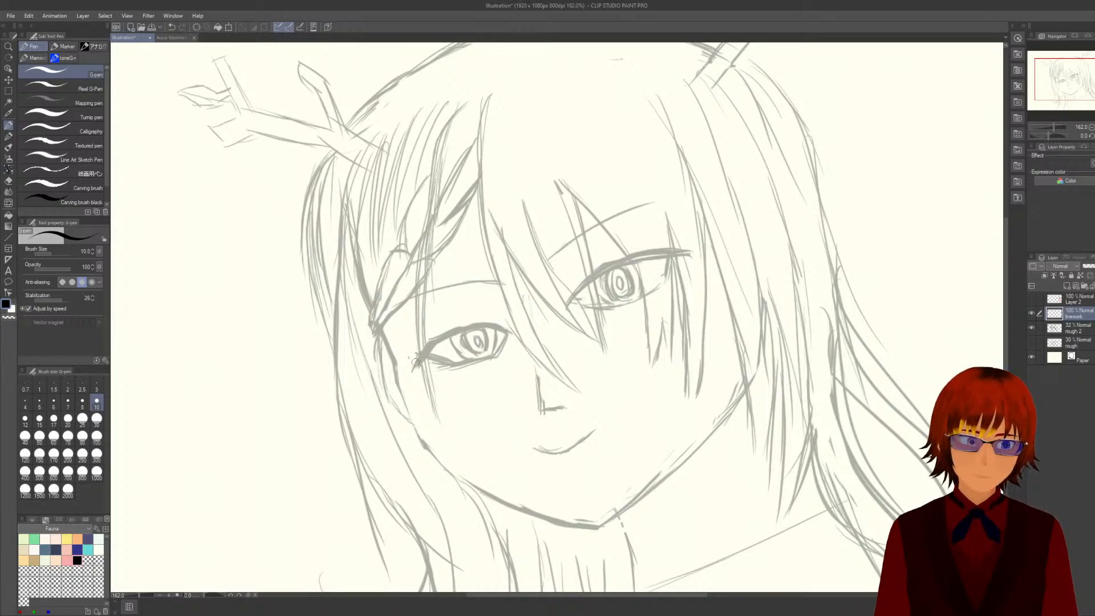
{"action": "mouse_move", "coordinate": [414, 364]}
{"action": "left_mouse_down"}
{"action": "mouse_move", "coordinate": [433, 344]}
{"action": "mouse_move", "coordinate": [488, 328]}
{"action": "mouse_move", "coordinate": [513, 337]}
{"action": "left_mouse_up"}
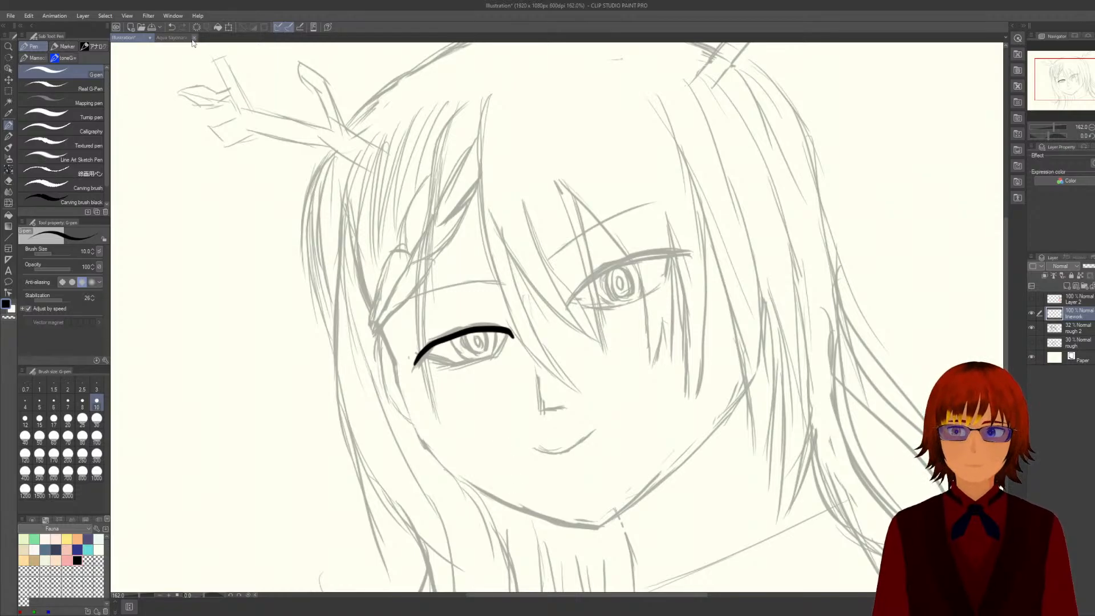
Compare the inked eyelid with the linework in the Aqua Sayonara v3 document, and undo the eyelid stroke.
{"action": "left_click", "coordinate": [170, 37]}
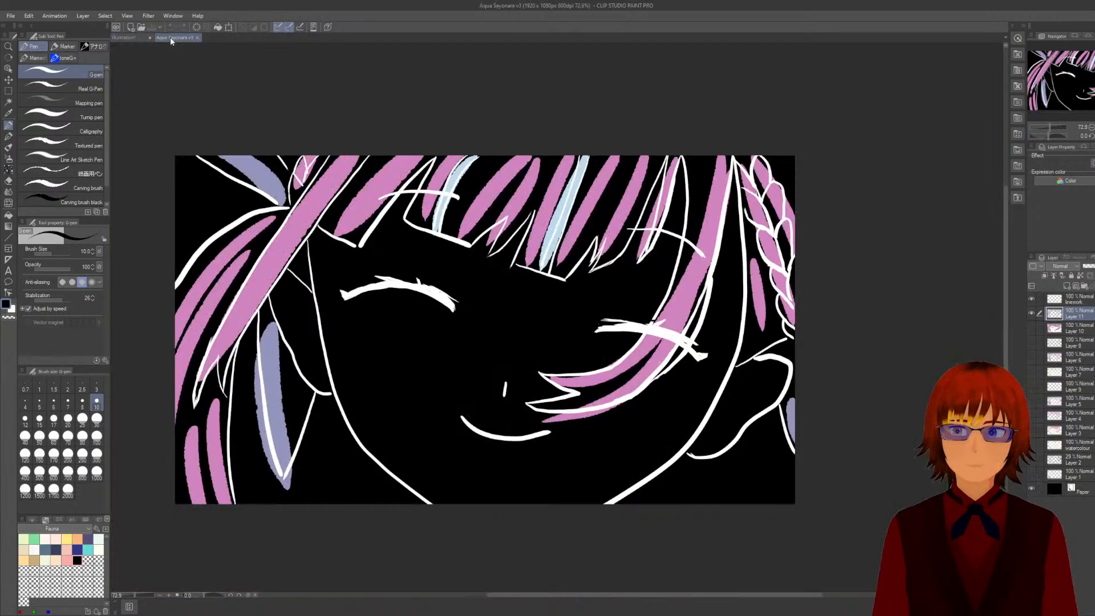
{"action": "left_click", "coordinate": [136, 38]}
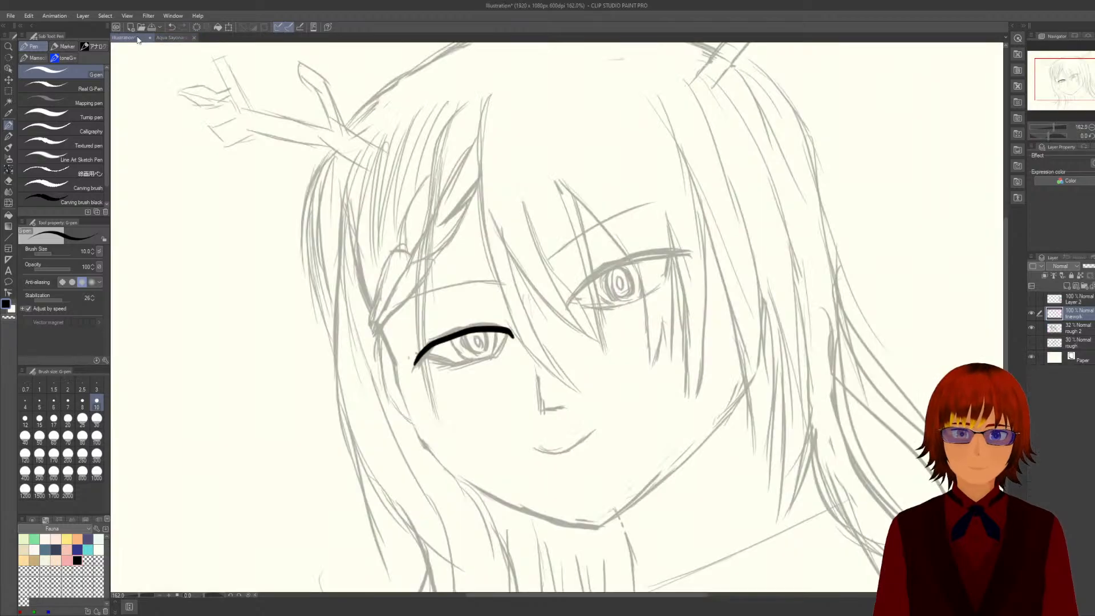
{"action": "left_click", "coordinate": [164, 37]}
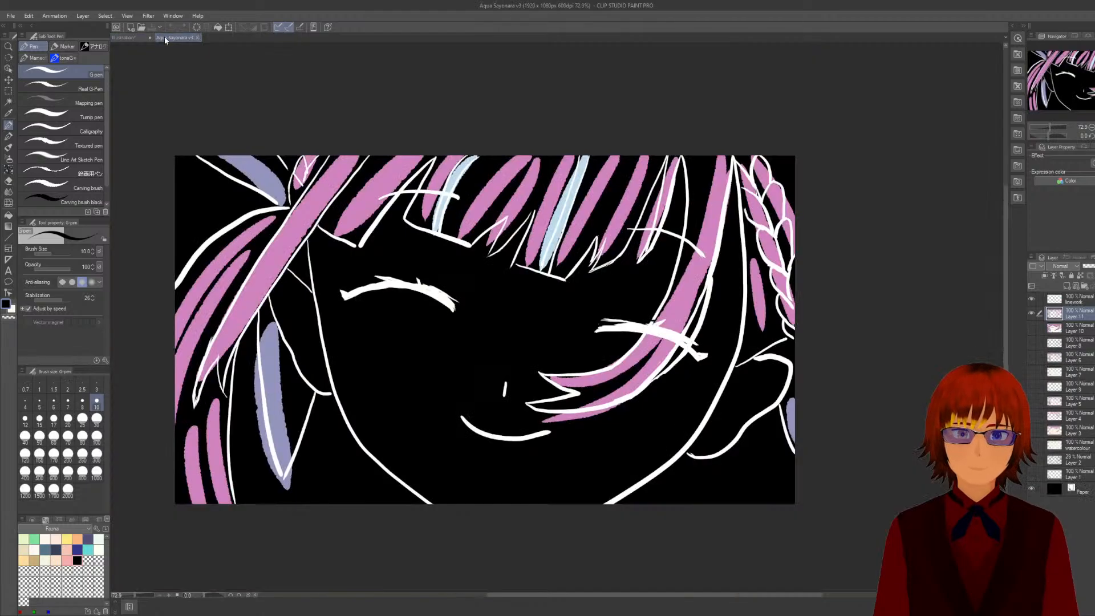
{"action": "left_click", "coordinate": [130, 37]}
{"action": "key", "text": "ctrl+z"}
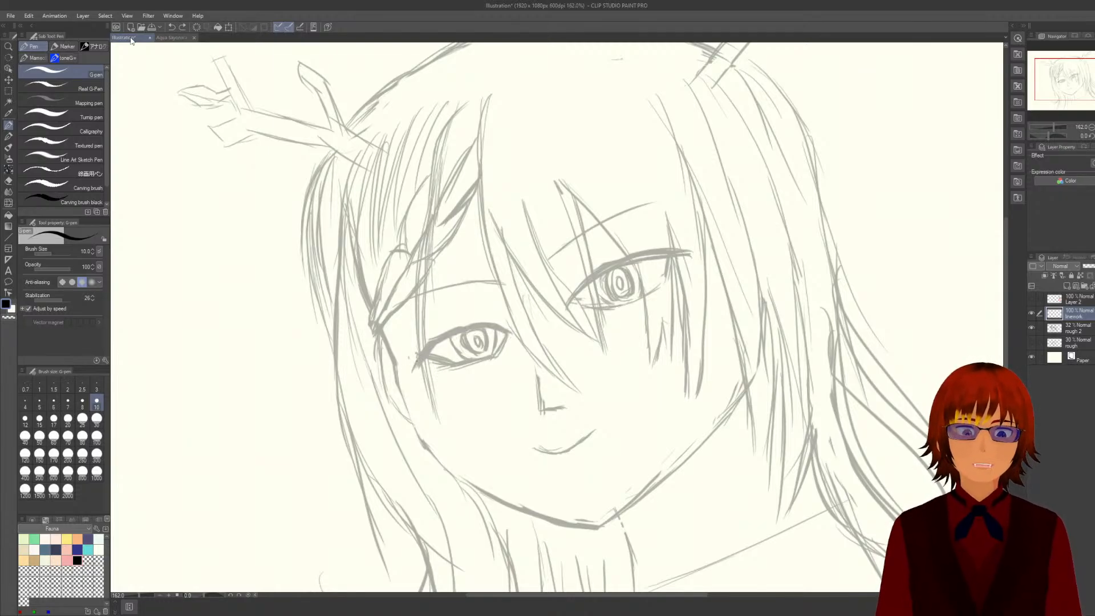
Compare the whole portrait rough with the finished linework of the Aqua Sayonara v3 illustration.
{"action": "left_click", "coordinate": [166, 37]}
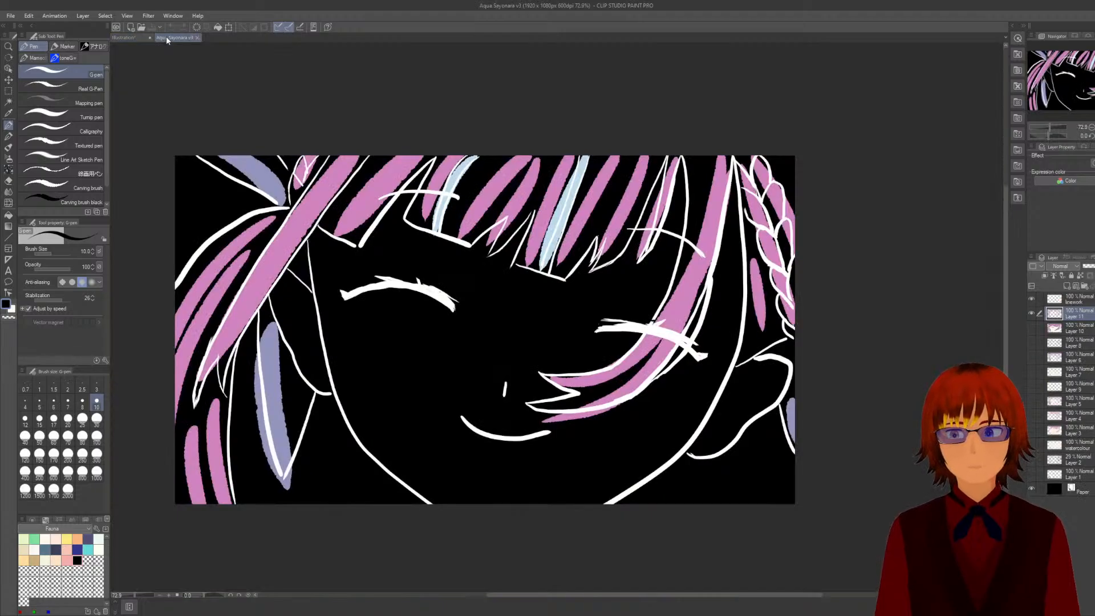
{"action": "left_click", "coordinate": [123, 37]}
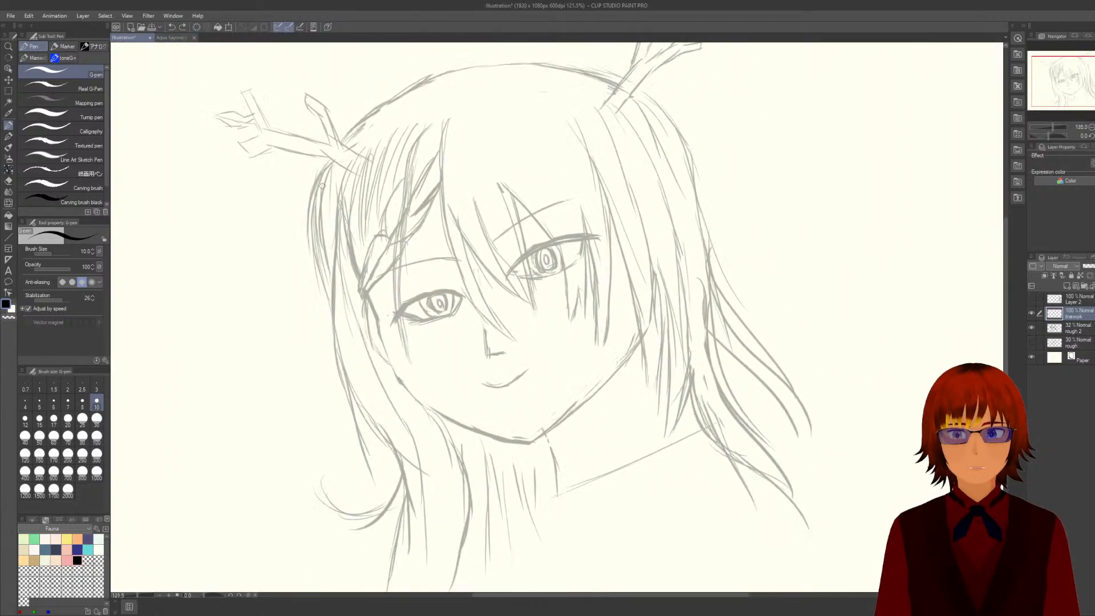
{"action": "scroll", "coordinate": [322, 186], "scroll_direction": "down", "scroll_amount": 1}
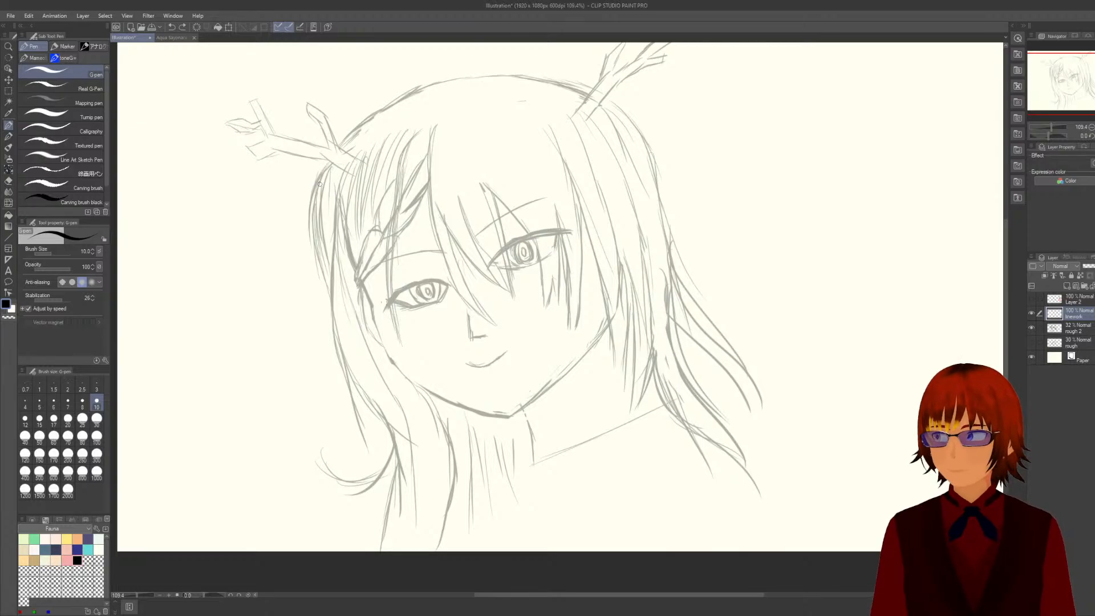
{"action": "left_click", "coordinate": [174, 39]}
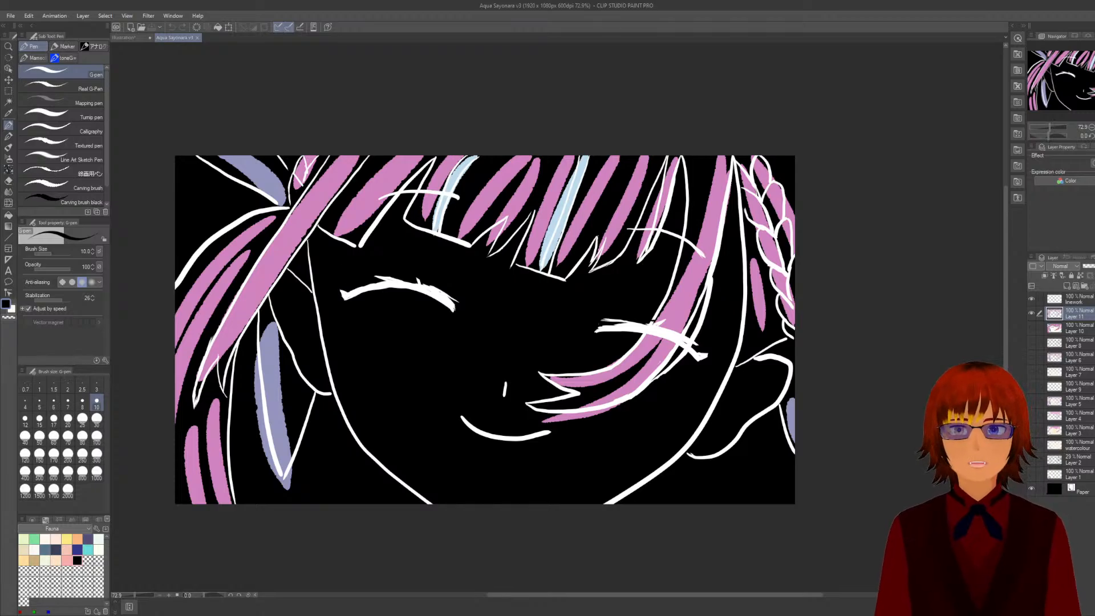
Return to the portrait document, test a green G-pen stroke at size 10 along the outer hair strand beside the face, and undo it.
{"action": "left_click", "coordinate": [128, 37]}
{"action": "left_click", "coordinate": [35, 539]}
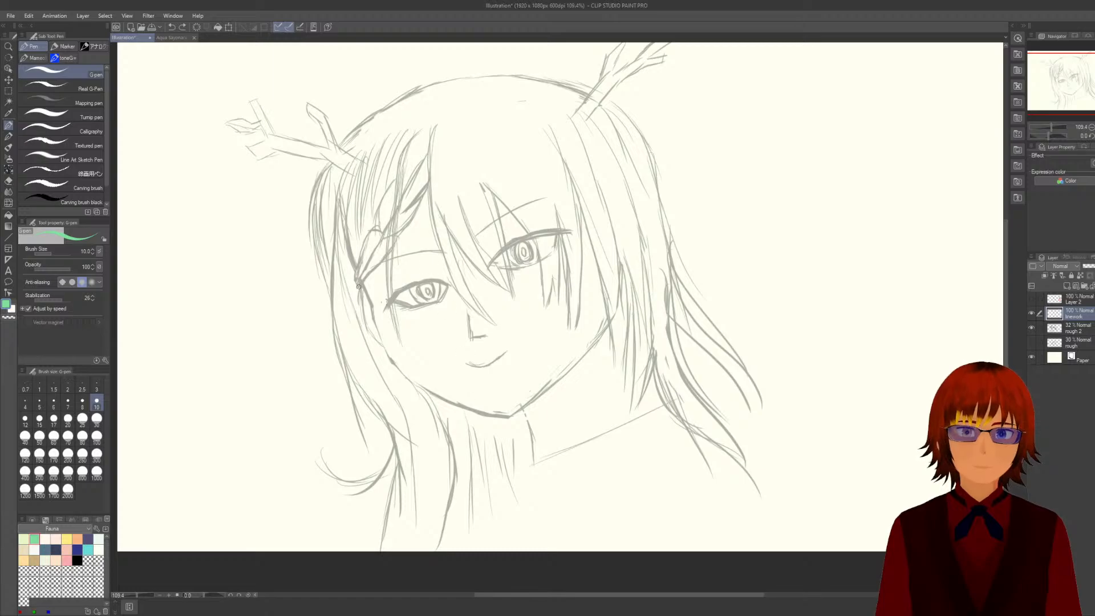
{"action": "mouse_move", "coordinate": [348, 226]}
{"action": "left_mouse_down"}
{"action": "mouse_move", "coordinate": [333, 285]}
{"action": "mouse_move", "coordinate": [436, 430]}
{"action": "left_mouse_up"}
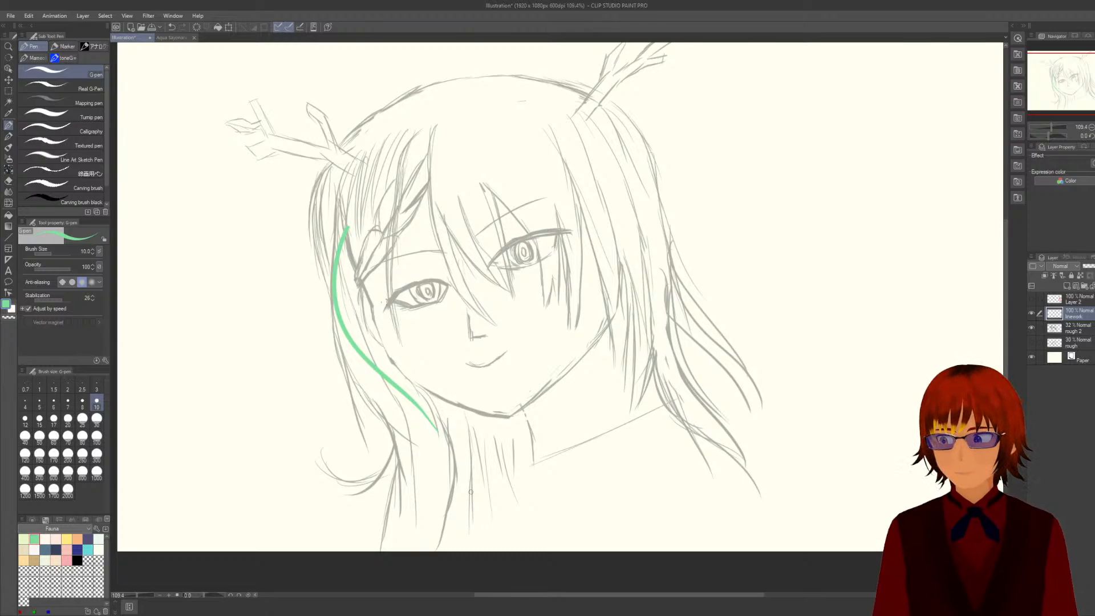
{"action": "key", "text": "ctrl+z"}
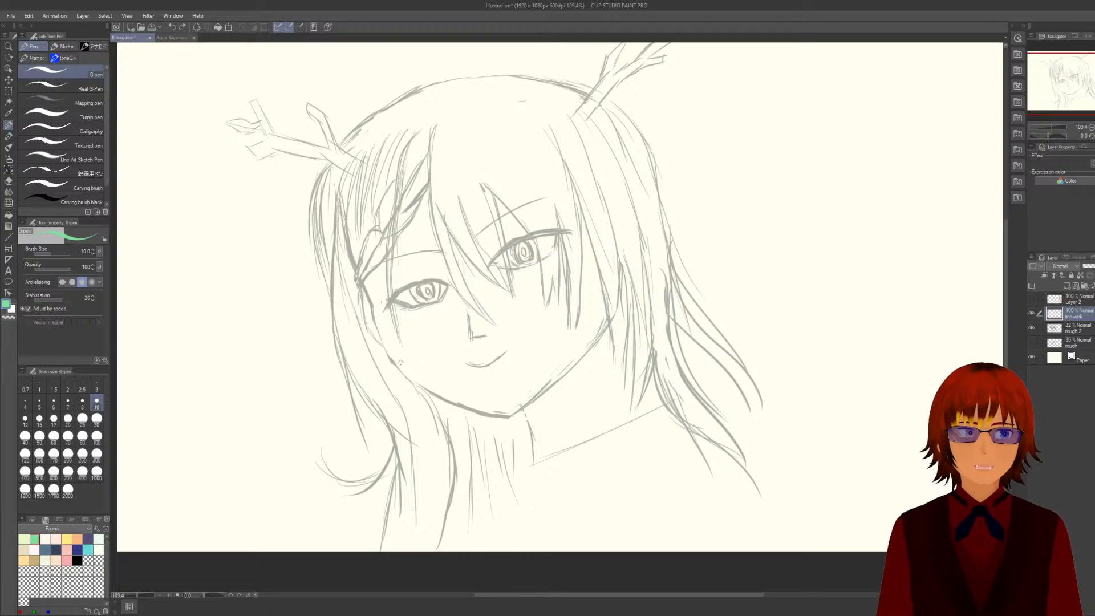
Change the Paper layer's colour to dark muted purple.
{"action": "left_click", "coordinate": [1072, 358]}
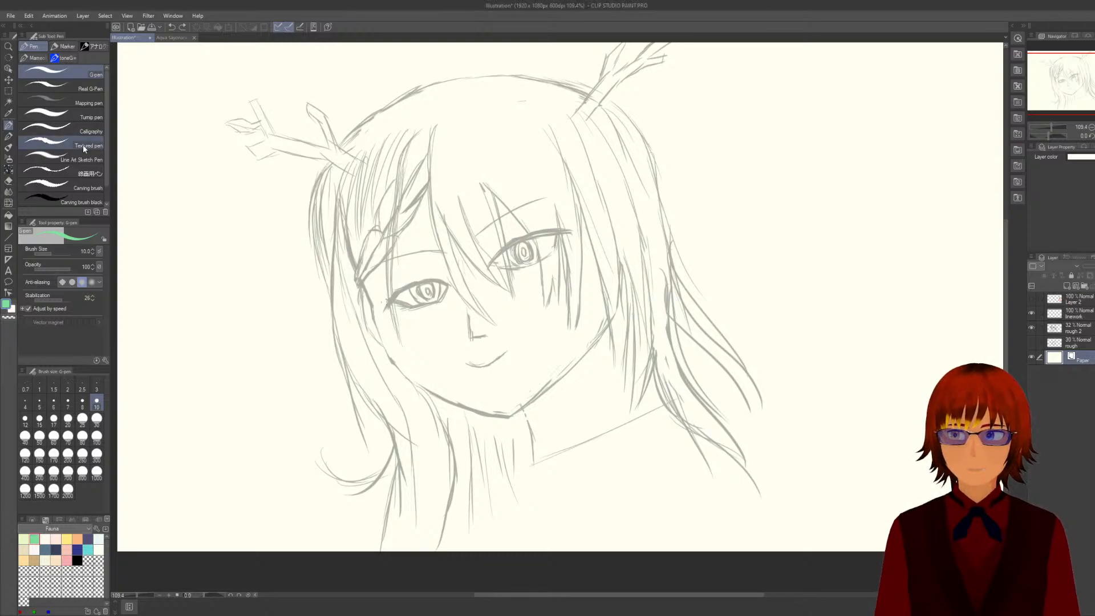
{"action": "left_click", "coordinate": [8, 113]}
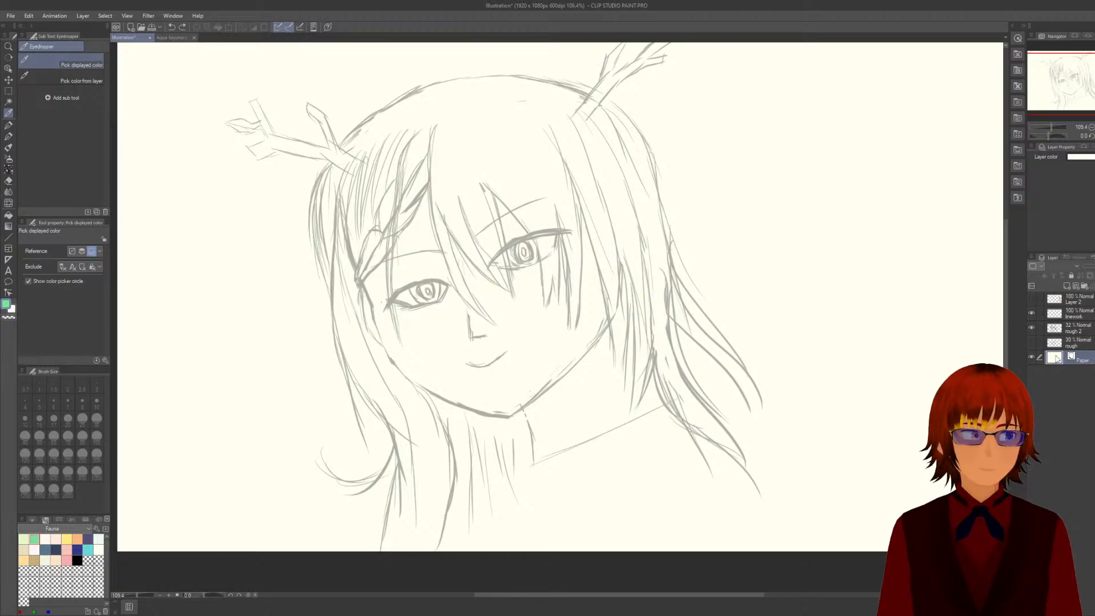
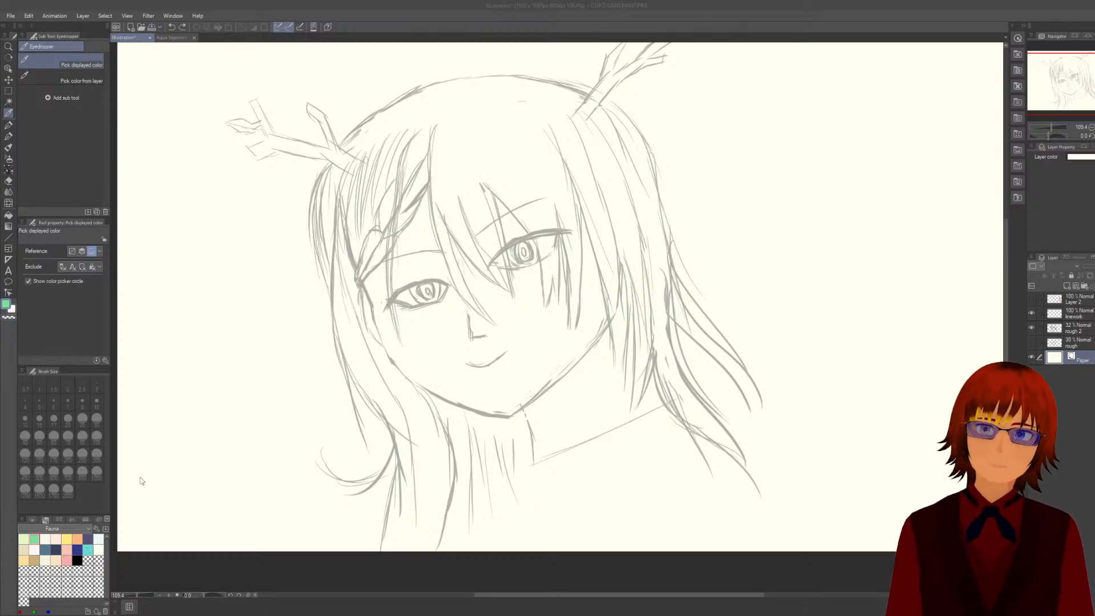
{"action": "left_click", "coordinate": [291, 265]}
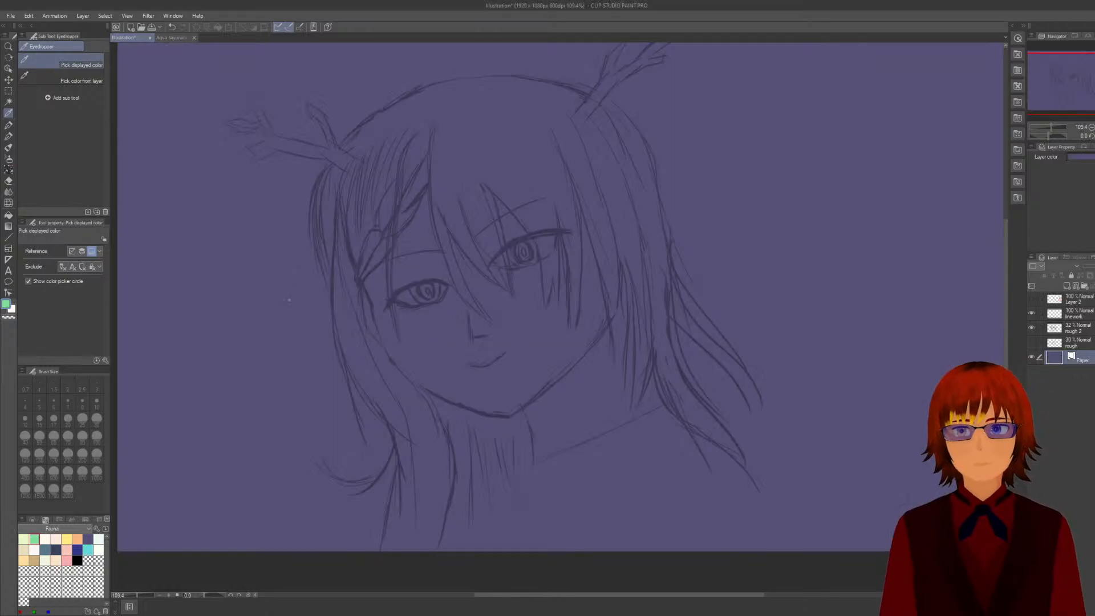
Test a green G-pen stroke on the linework layer along the same hair strand against the purple paper, and undo it.
{"action": "left_click", "coordinate": [34, 538]}
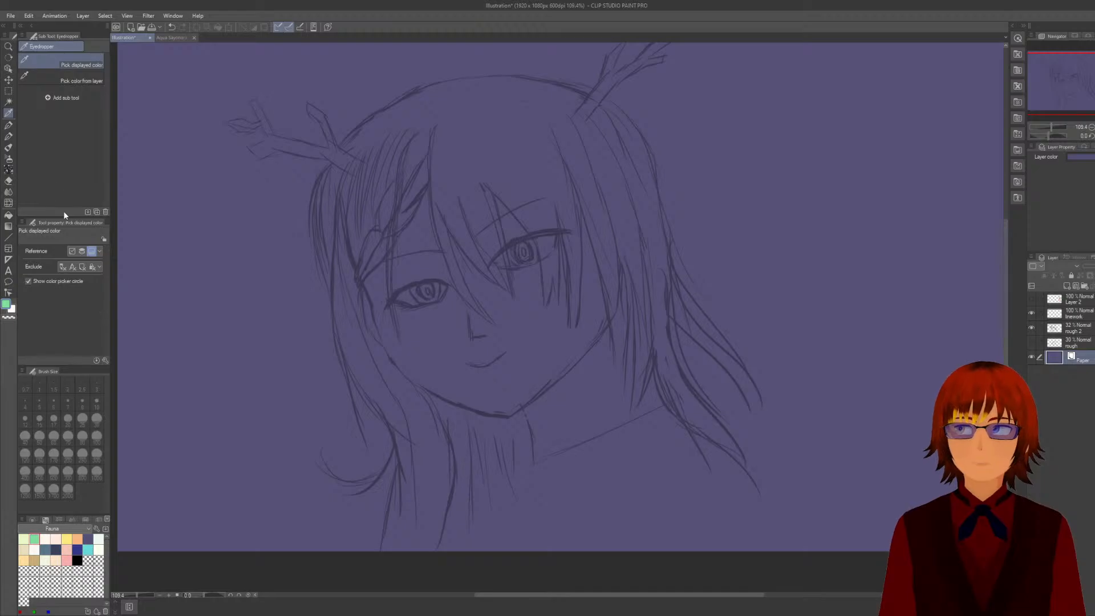
{"action": "left_click", "coordinate": [9, 126]}
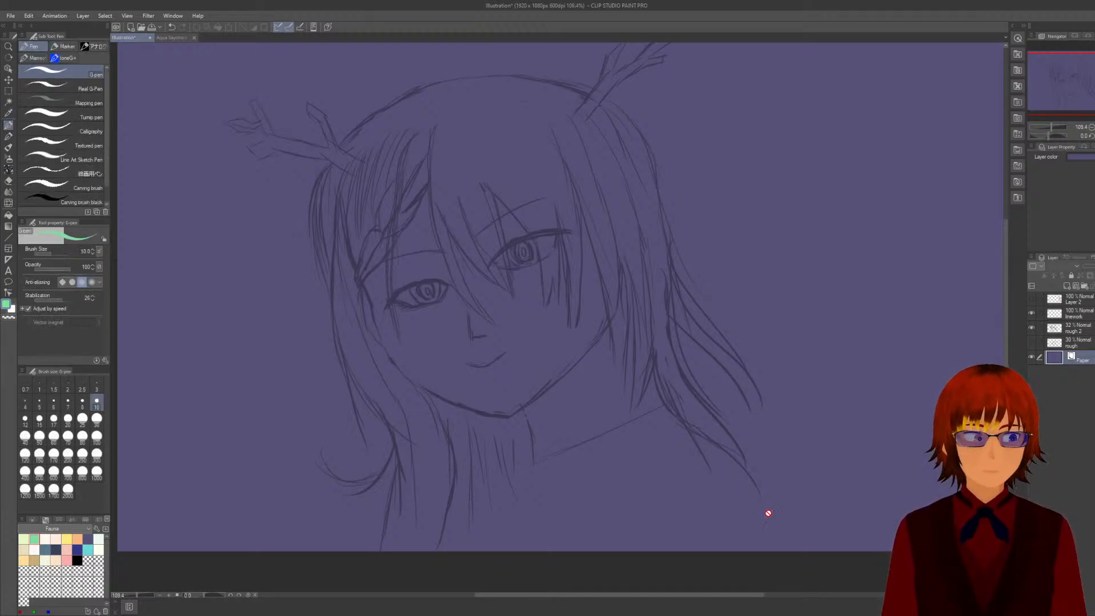
{"action": "left_click", "coordinate": [1081, 318]}
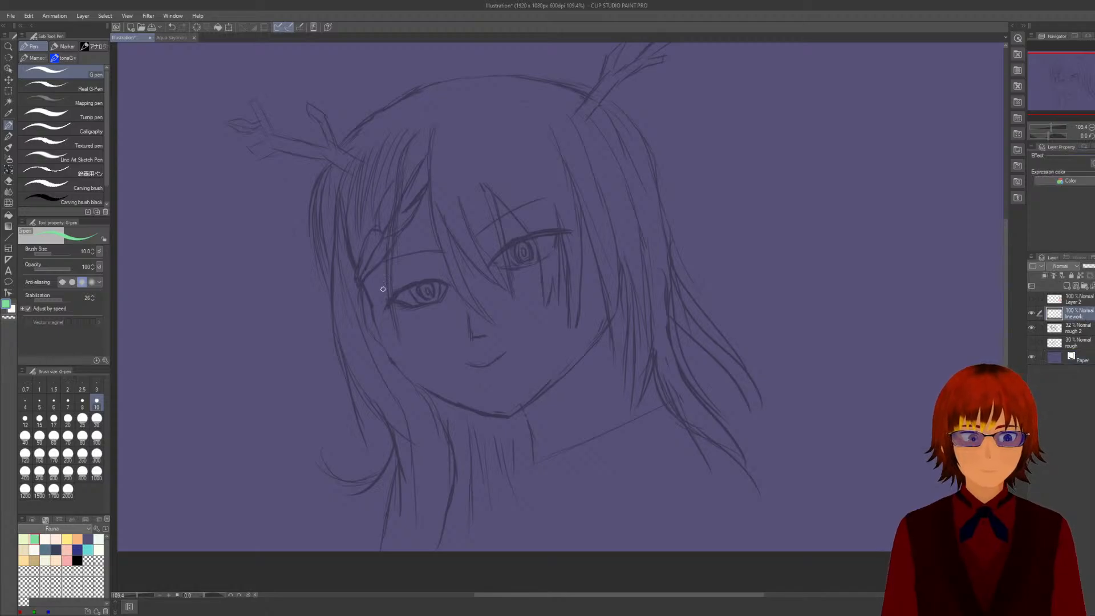
{"action": "mouse_move", "coordinate": [342, 254]}
{"action": "left_mouse_down"}
{"action": "mouse_move", "coordinate": [347, 328]}
{"action": "mouse_move", "coordinate": [409, 432]}
{"action": "left_mouse_up"}
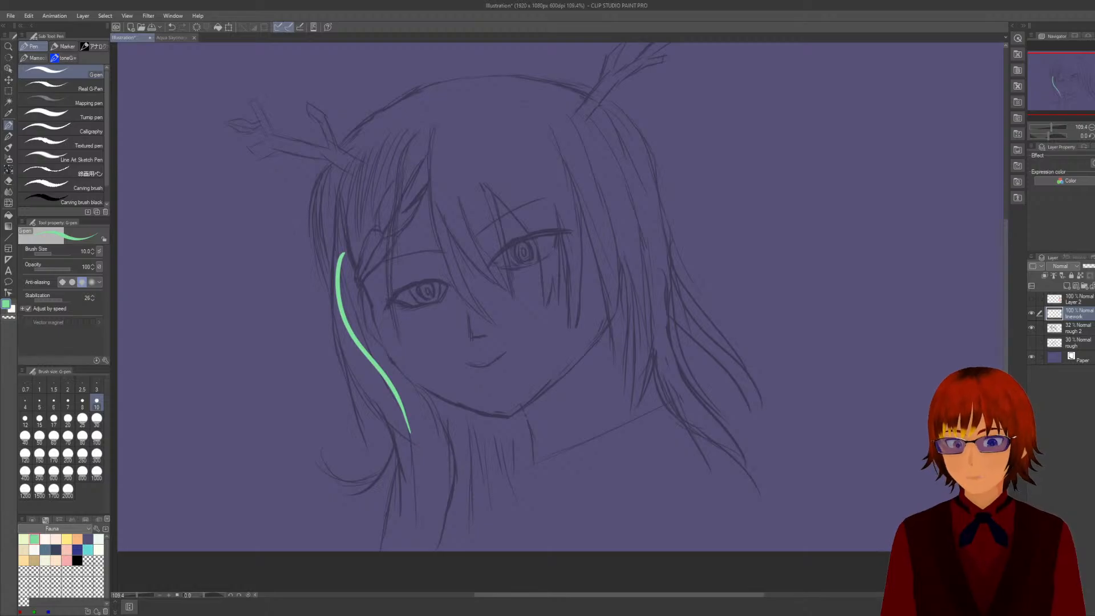
{"action": "key", "text": "ctrl+z"}
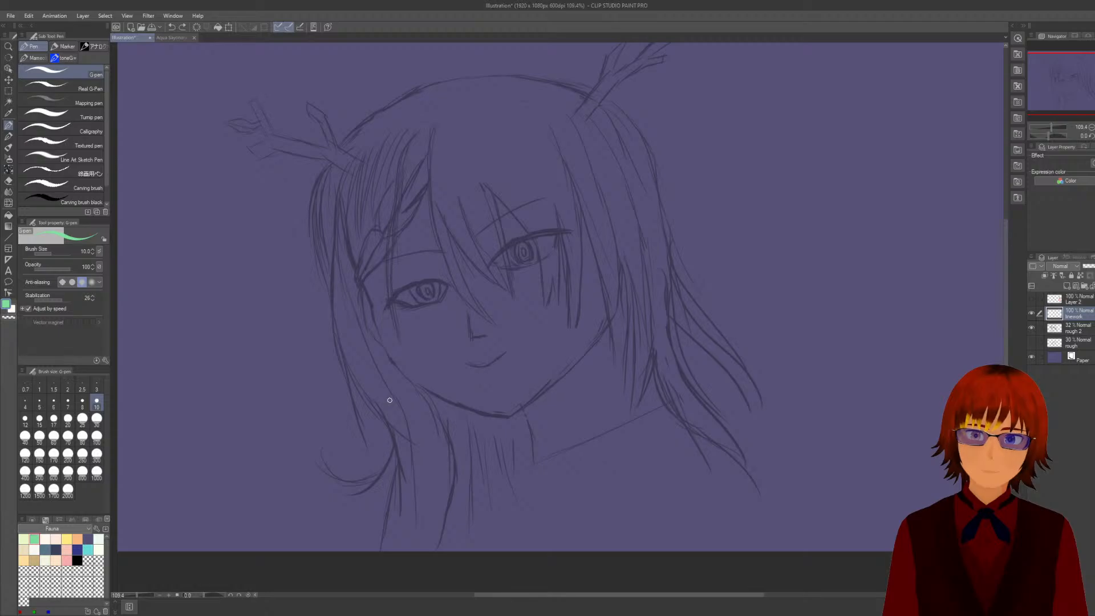
Set the Paper layer's colour to light salmon pink.
{"action": "left_click", "coordinate": [1055, 359]}
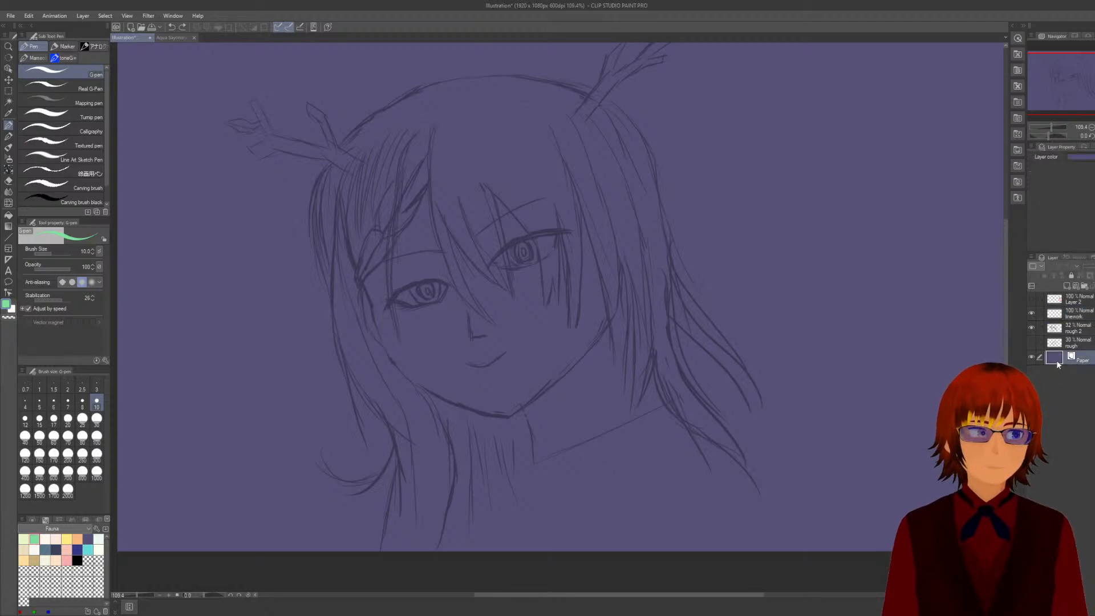
{"action": "double_click", "coordinate": [1054, 358]}
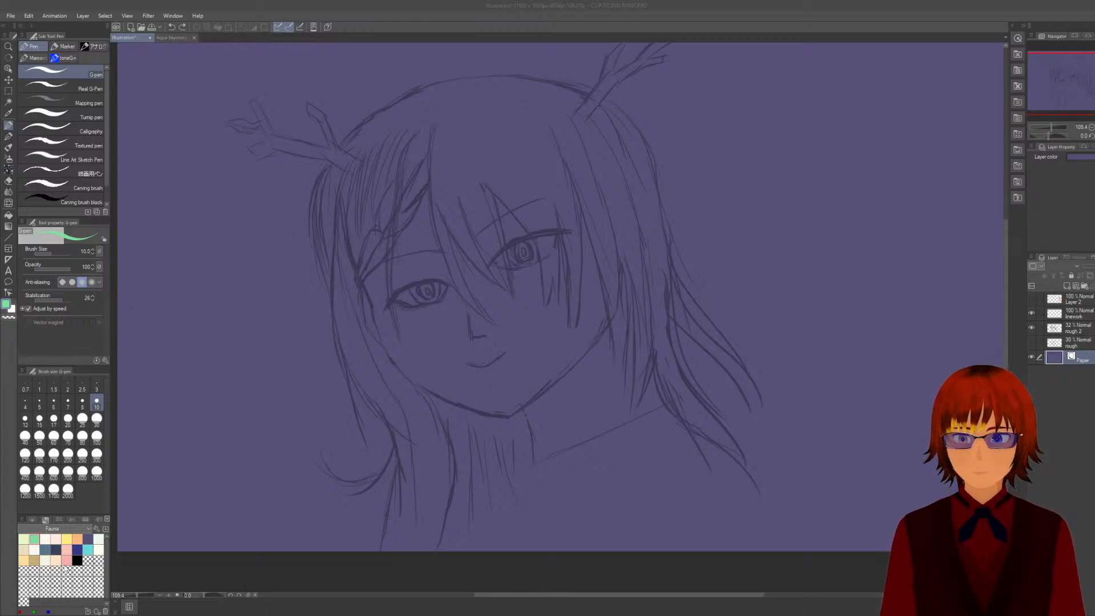
{"action": "key", "text": "Return"}
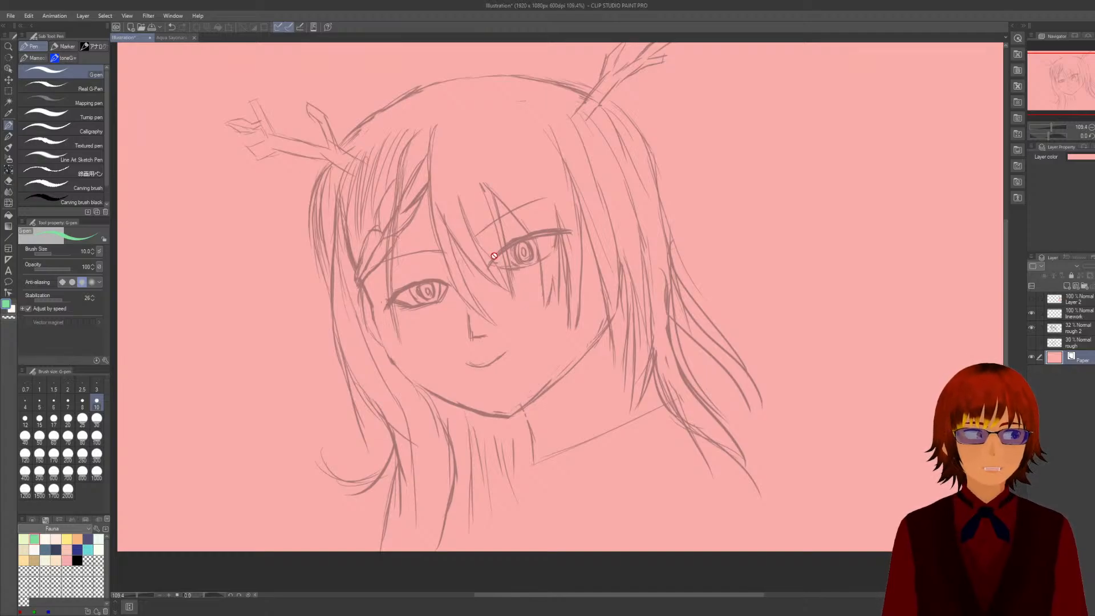
Test a green G-pen stroke on the linework layer against the pink paper, and undo it.
{"action": "left_click", "coordinate": [1075, 313]}
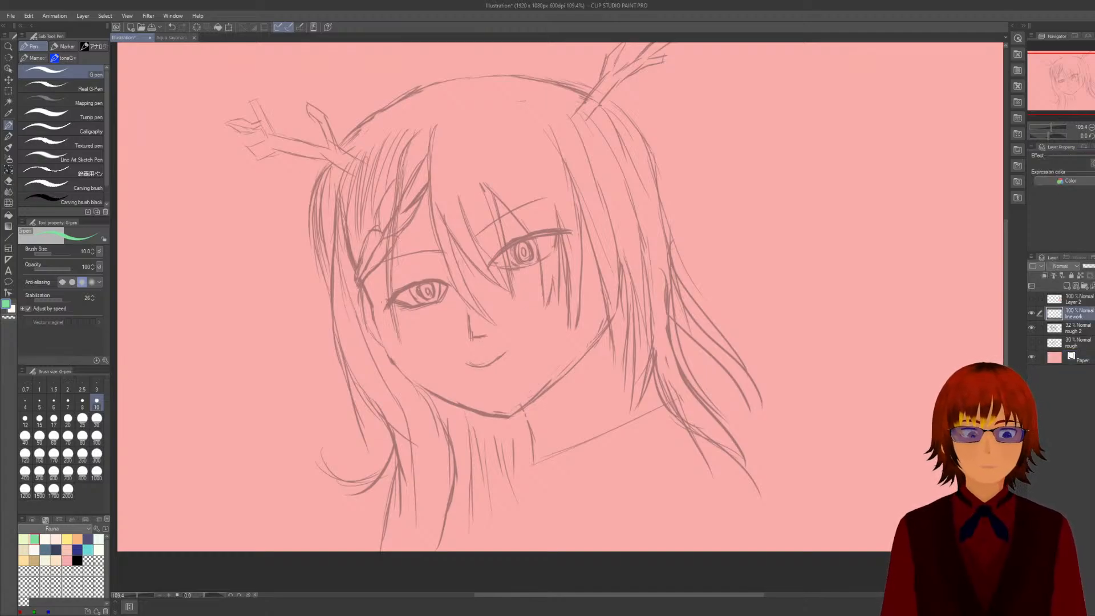
{"action": "left_click_drag", "start_coordinate": [344, 234], "coordinate": [408, 436]}
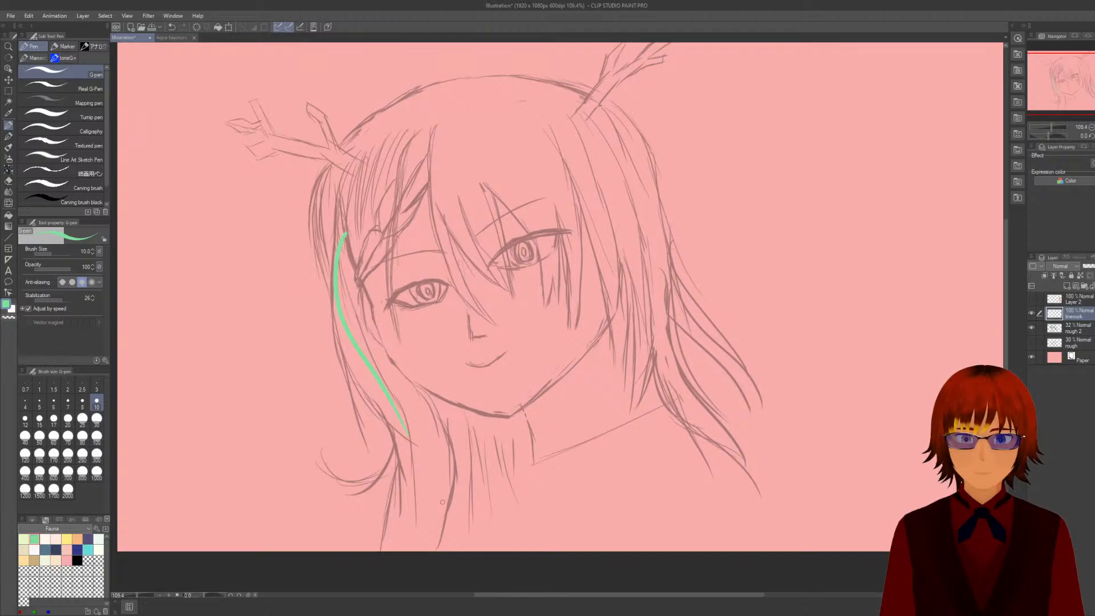
{"action": "key", "text": "ctrl+z"}
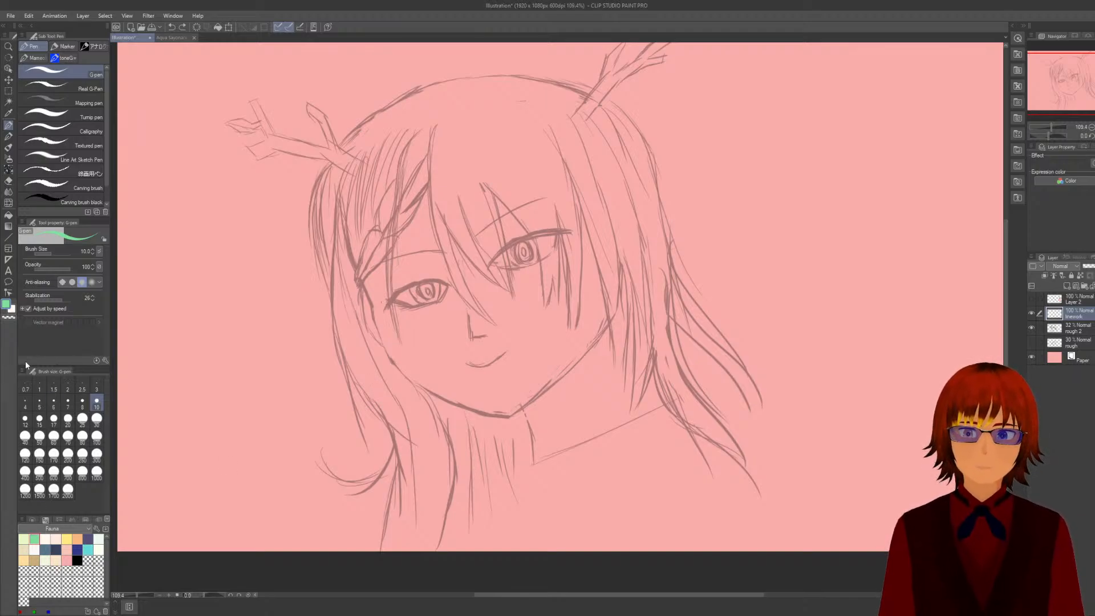
Swap to white, test a short G-pen stroke at the outer corner of the left eye, and undo it.
{"action": "key", "text": "x"}
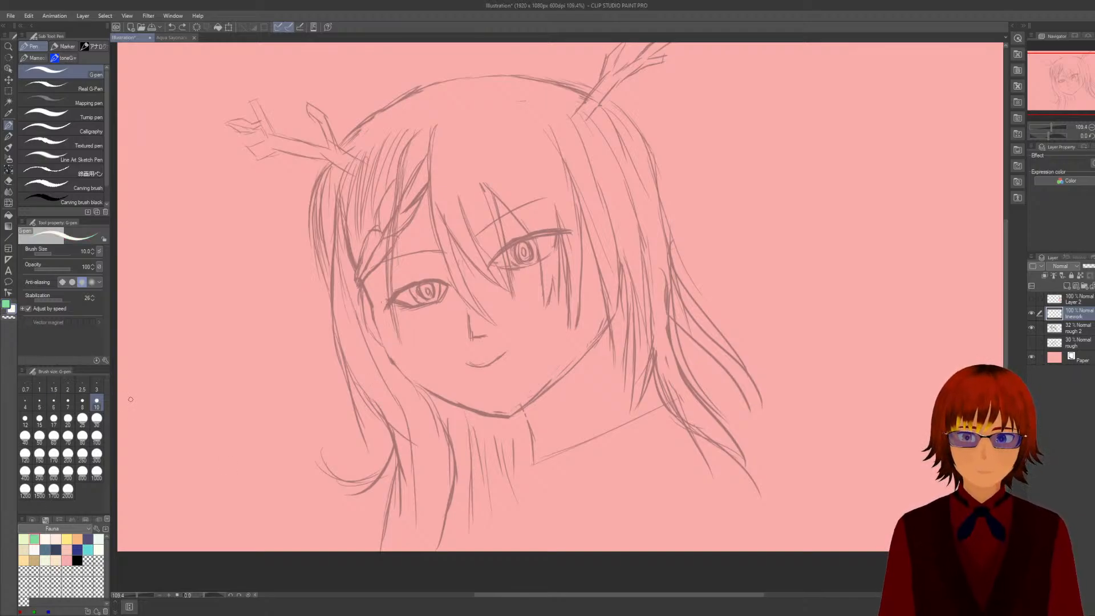
{"action": "scroll", "coordinate": [321, 408], "scroll_direction": "up", "scroll_amount": 1}
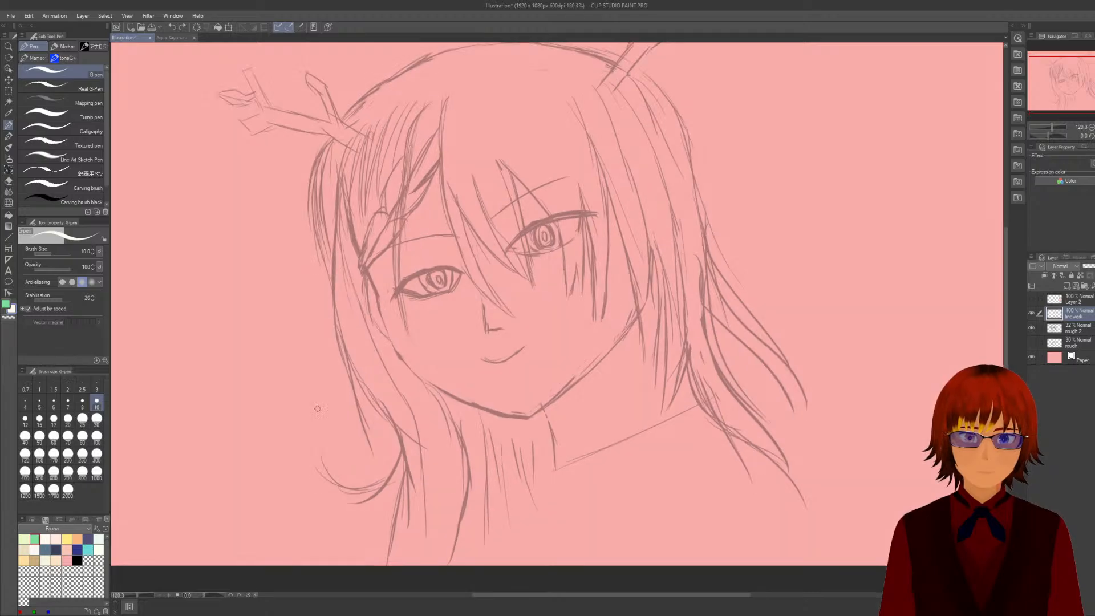
{"action": "scroll", "coordinate": [318, 408], "scroll_direction": "down", "scroll_amount": 2}
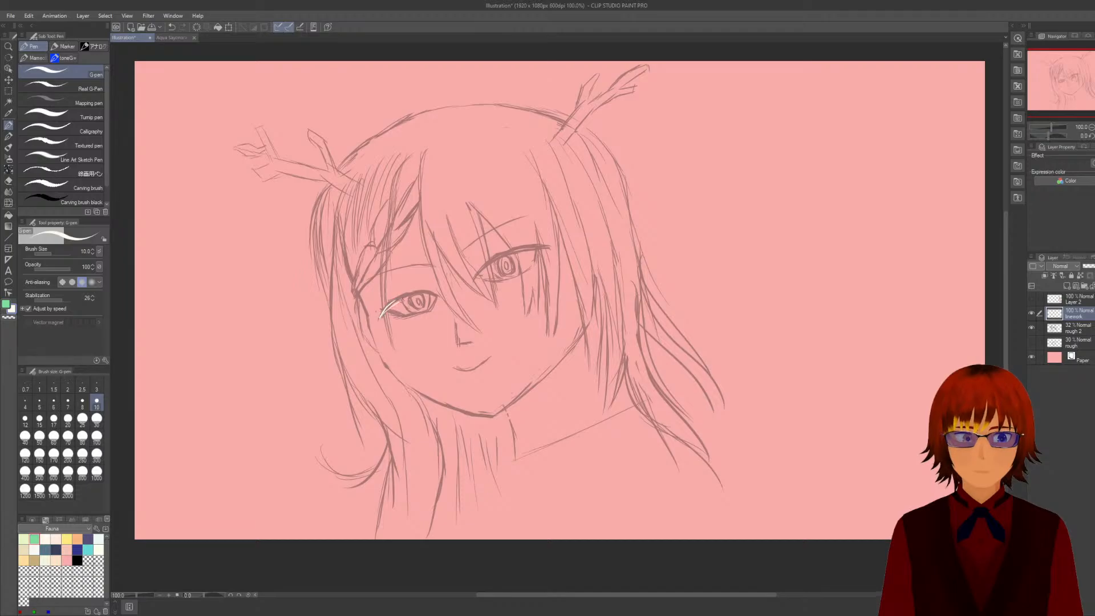
{"action": "left_click_drag", "start_coordinate": [399, 302], "coordinate": [380, 316]}
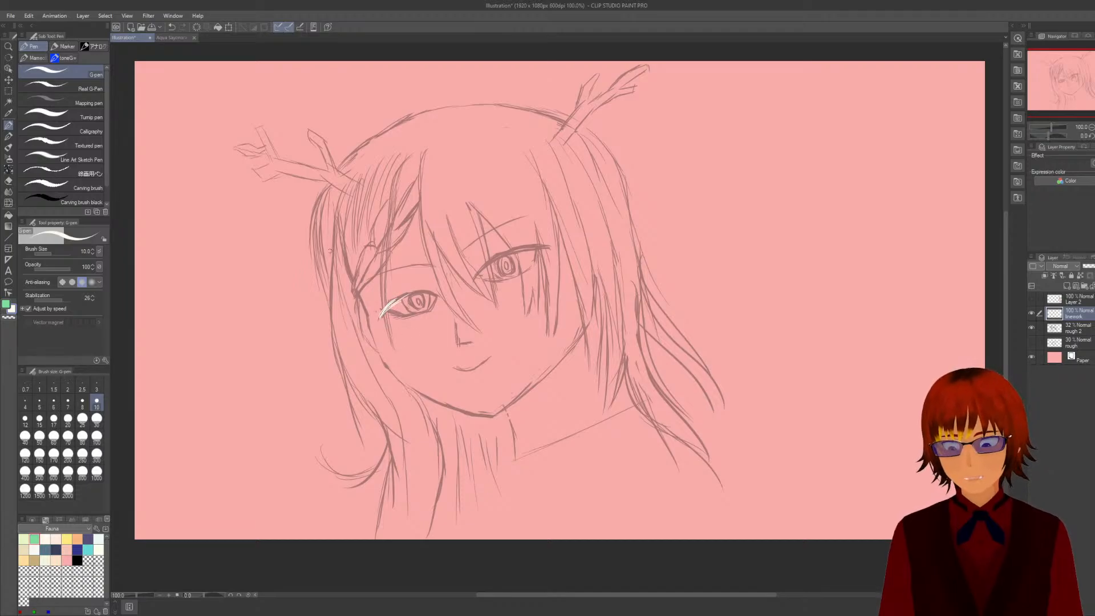
{"action": "key", "text": "ctrl+z"}
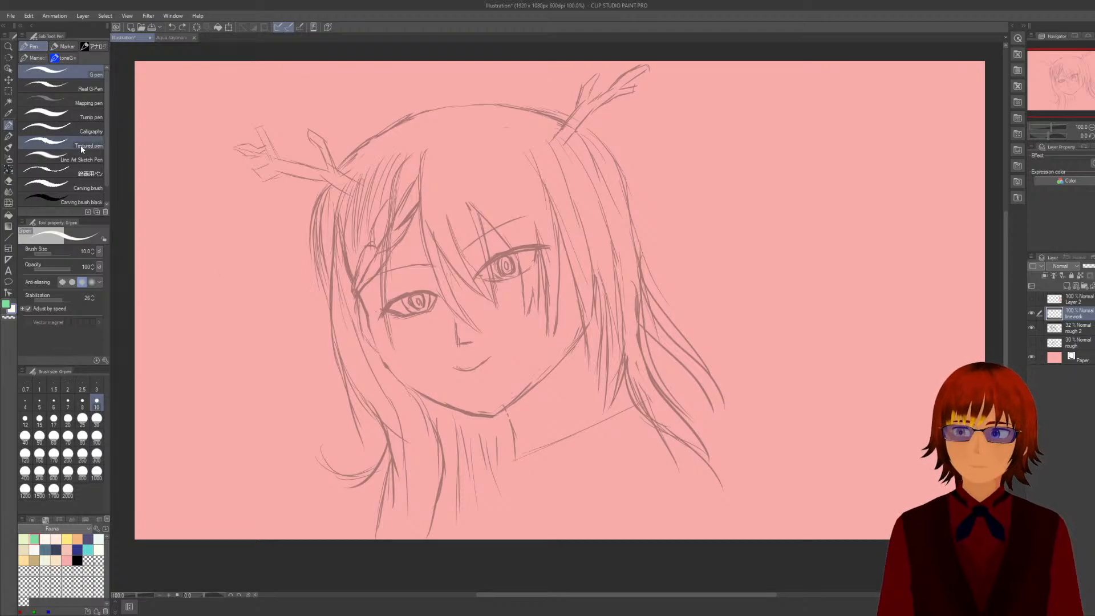
Try inking a thick white upper eyelid on the left eye with the Carving brush at size 12.
{"action": "left_click", "coordinate": [78, 187]}
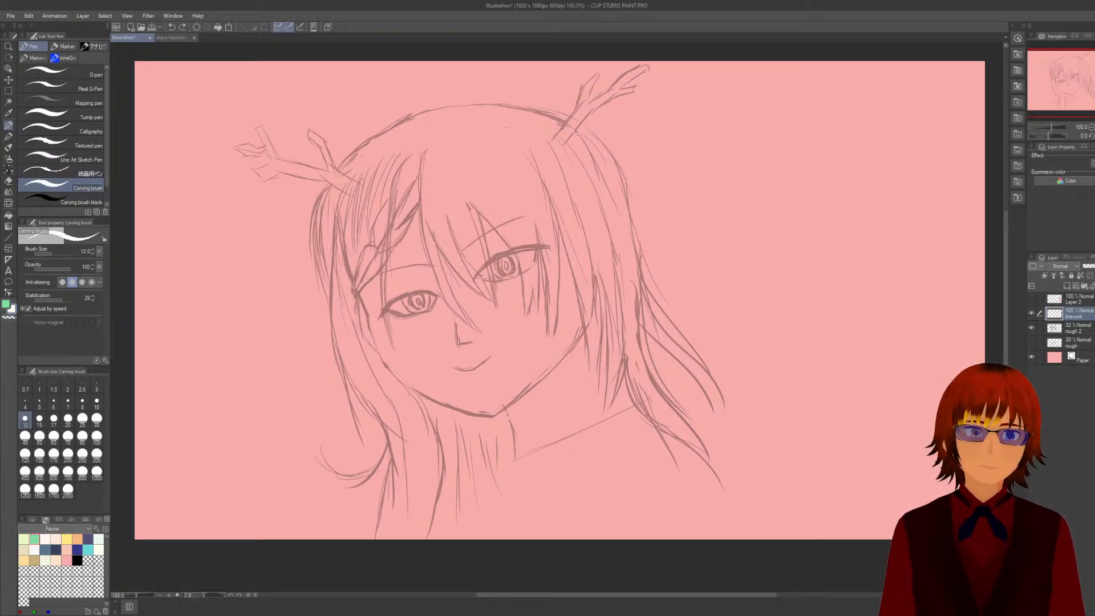
{"action": "left_click_drag", "start_coordinate": [378, 315], "coordinate": [438, 295]}
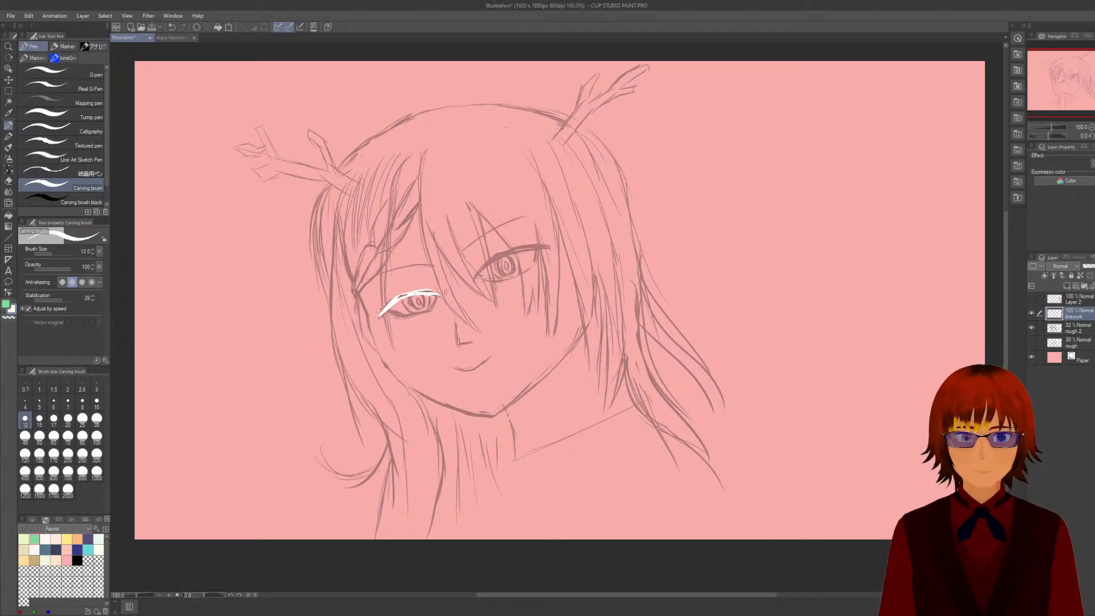
{"action": "scroll", "coordinate": [445, 291], "scroll_direction": "up", "scroll_amount": 3}
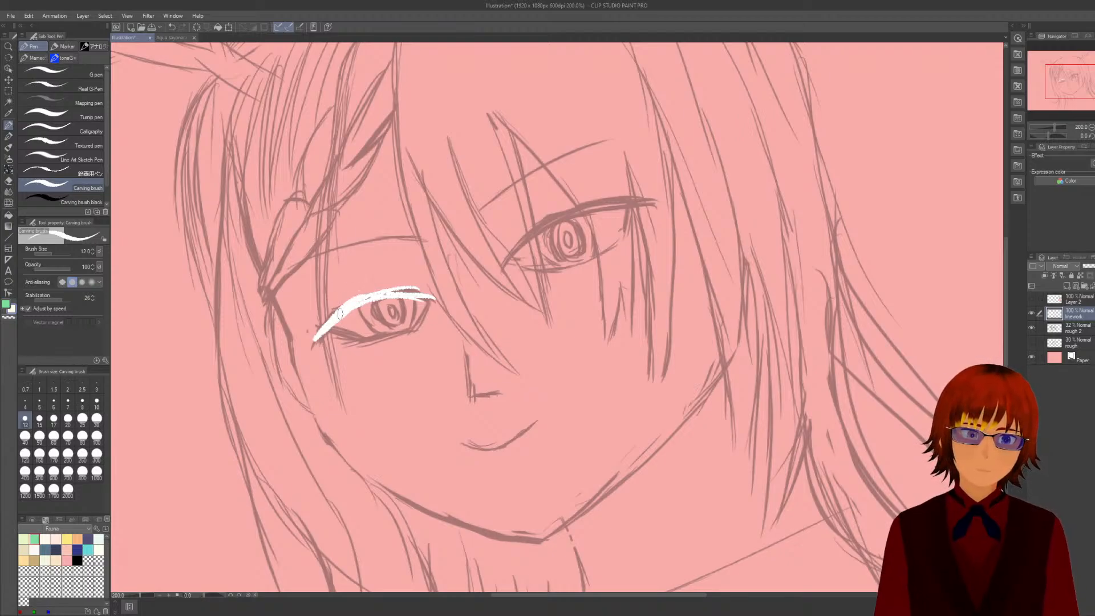
{"action": "mouse_move", "coordinate": [318, 337]}
{"action": "left_mouse_down"}
{"action": "mouse_move", "coordinate": [348, 306]}
{"action": "mouse_move", "coordinate": [411, 292]}
{"action": "mouse_move", "coordinate": [401, 289]}
{"action": "left_mouse_up"}
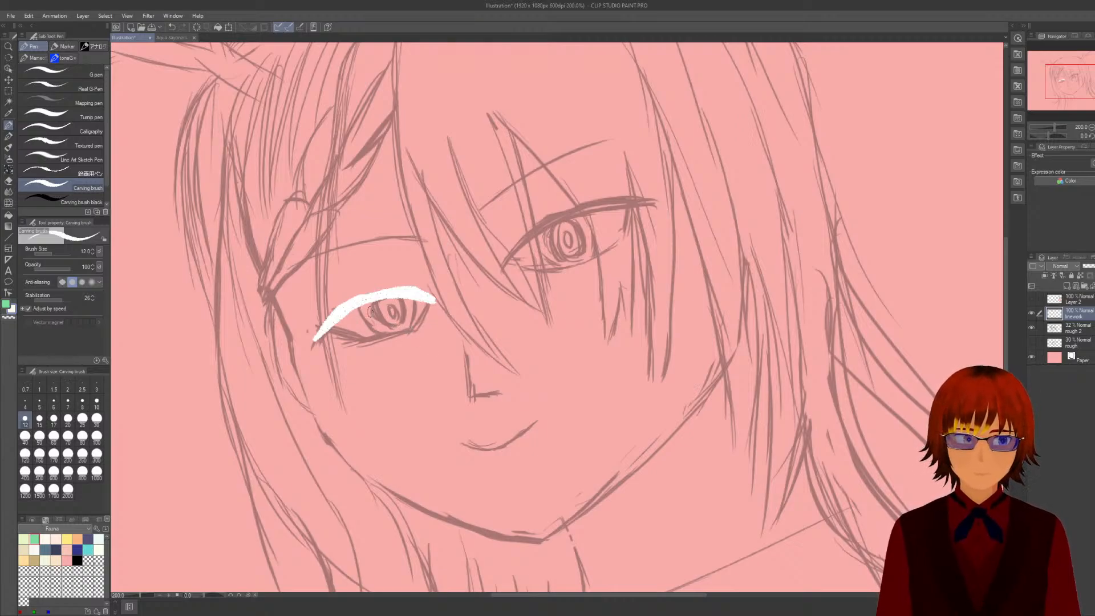
Choose pale yellow, try a Carving brush stroke on the left eye's iris edge, and undo it together with all the eyelid strokes.
{"action": "left_click", "coordinate": [67, 538]}
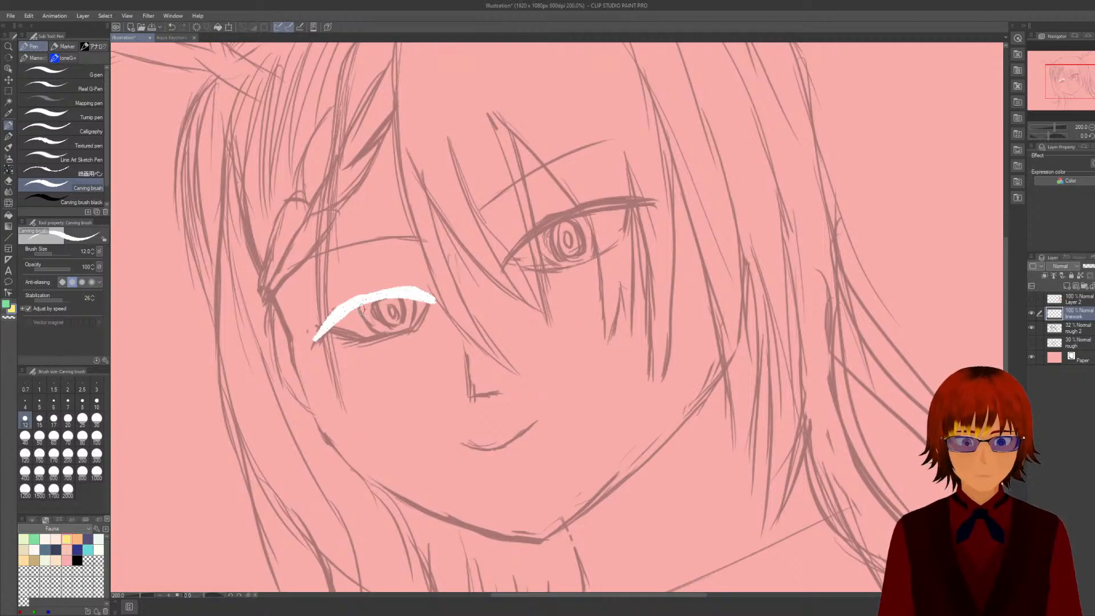
{"action": "left_click_drag", "start_coordinate": [360, 307], "coordinate": [372, 328]}
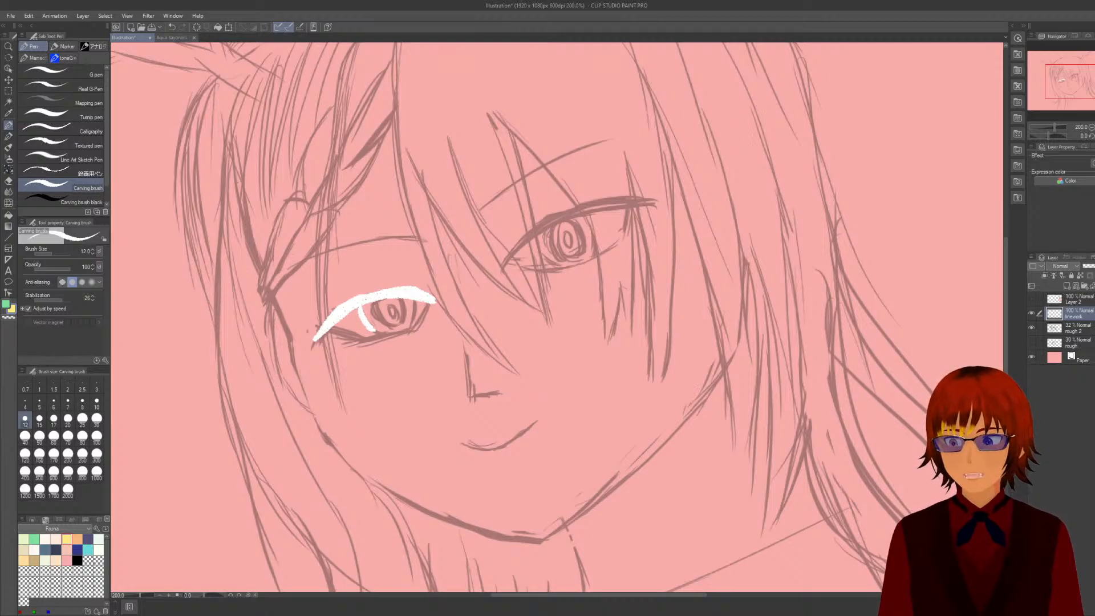
{"action": "key", "text": "ctrl+z"}
{"action": "key", "text": "ctrl+z"}
{"action": "key", "text": "ctrl+z"}
{"action": "key", "text": "ctrl+z"}
{"action": "key", "text": "ctrl+z"}
{"action": "key", "text": "ctrl+z"}
{"action": "key", "text": "ctrl+z"}
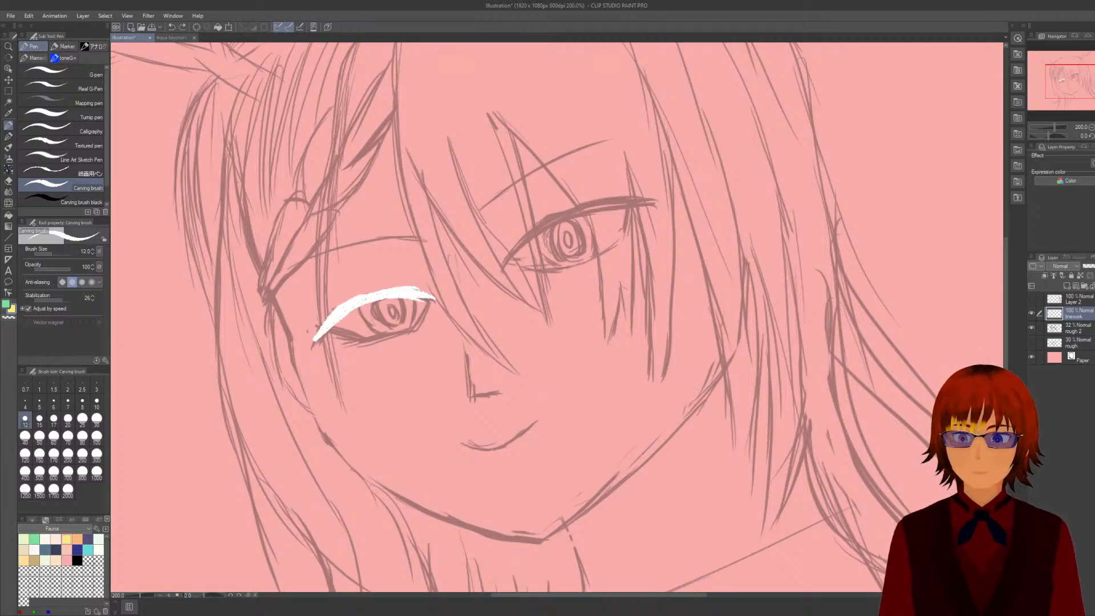
{"action": "key", "text": "ctrl+z"}
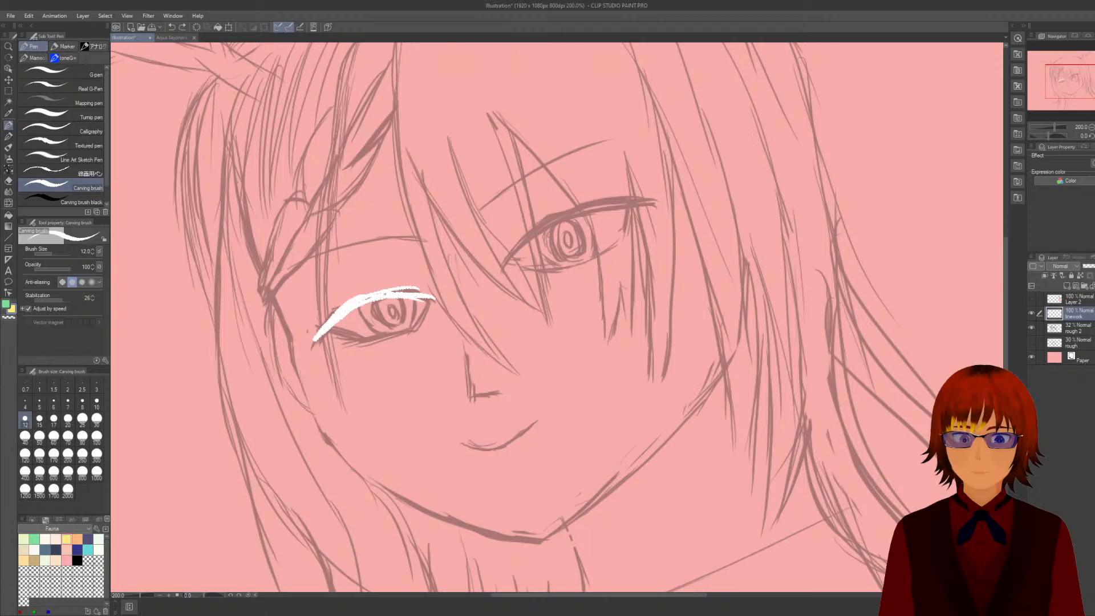
{"action": "key", "text": "ctrl+z"}
{"action": "key", "text": "ctrl+z"}
{"action": "key", "text": "ctrl+z"}
{"action": "key", "text": "ctrl+z"}
{"action": "key", "text": "ctrl+z"}
{"action": "key", "text": "ctrl+z"}
{"action": "key", "text": "ctrl+z"}
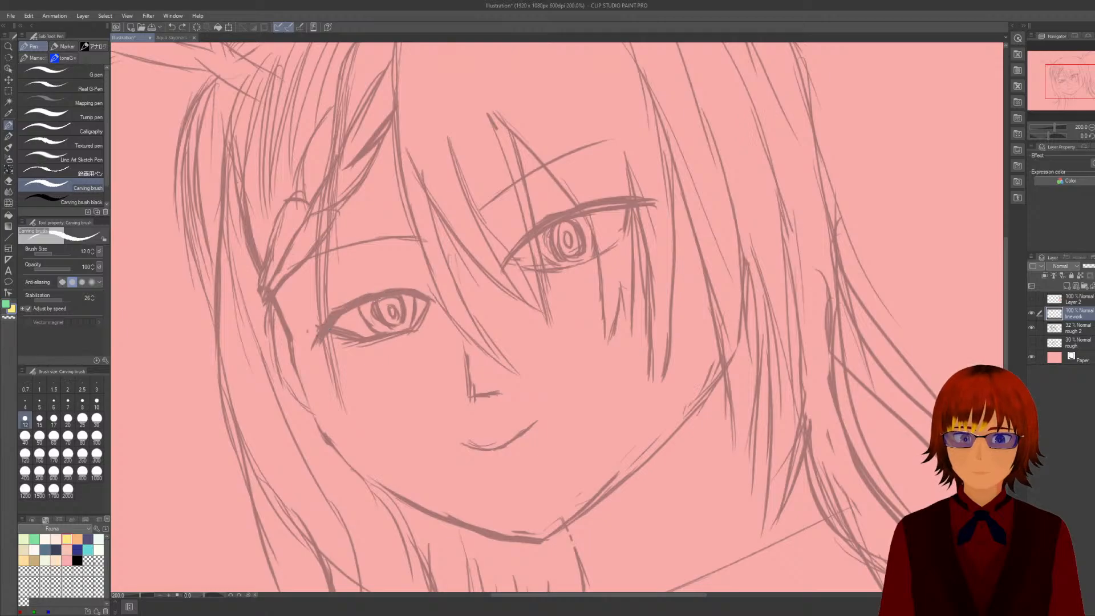
Paint pale yellow strokes along both side edges of the left eye's iris with the Carving brush black at size 17.
{"action": "left_click", "coordinate": [55, 201]}
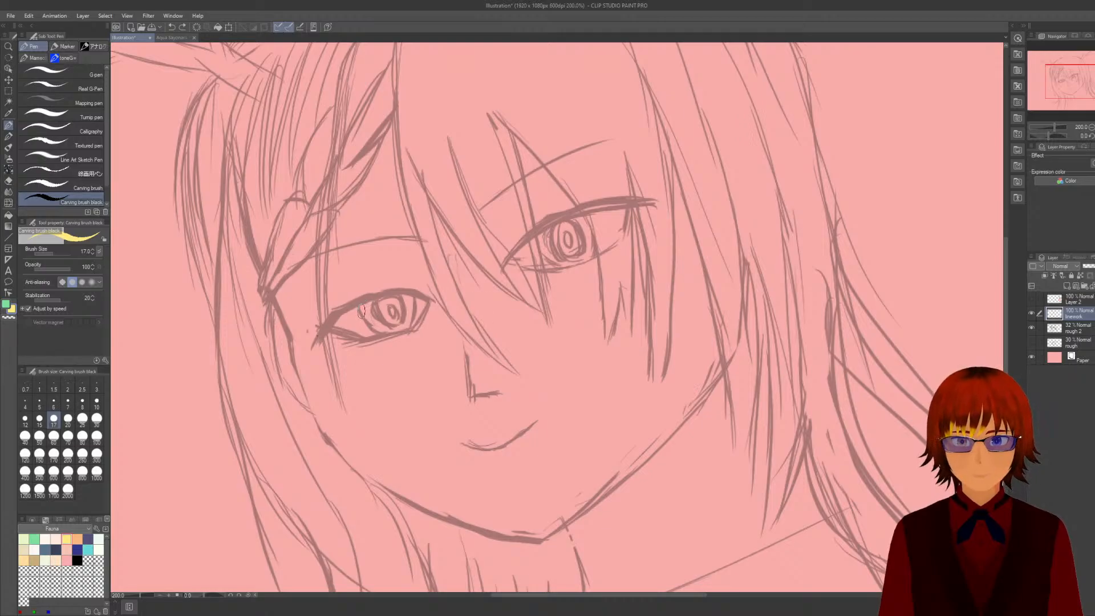
{"action": "left_click_drag", "start_coordinate": [361, 308], "coordinate": [373, 332]}
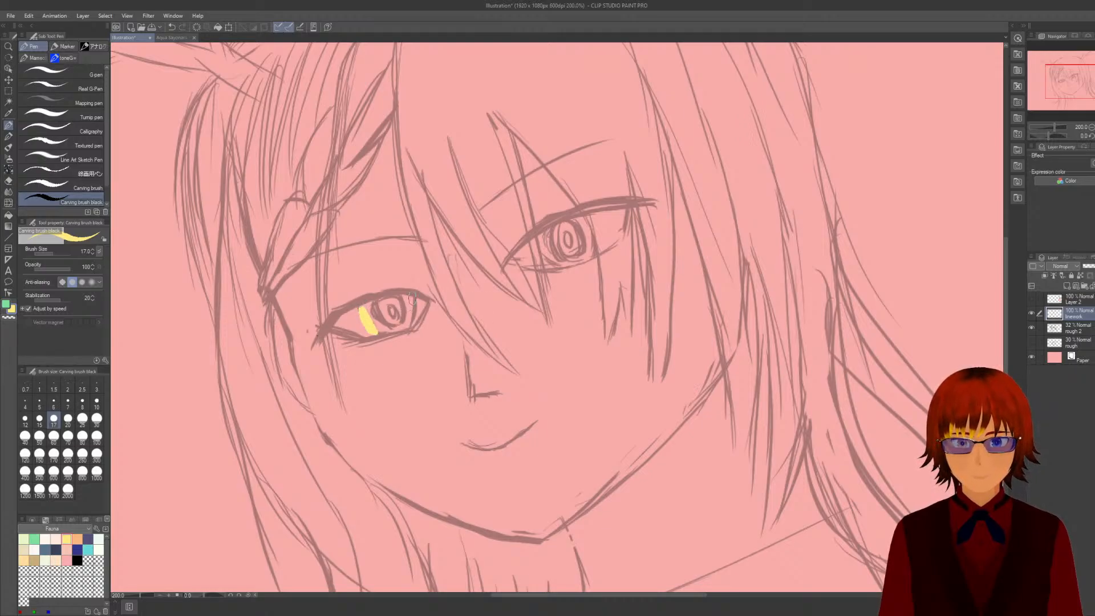
{"action": "left_click_drag", "start_coordinate": [410, 298], "coordinate": [405, 328]}
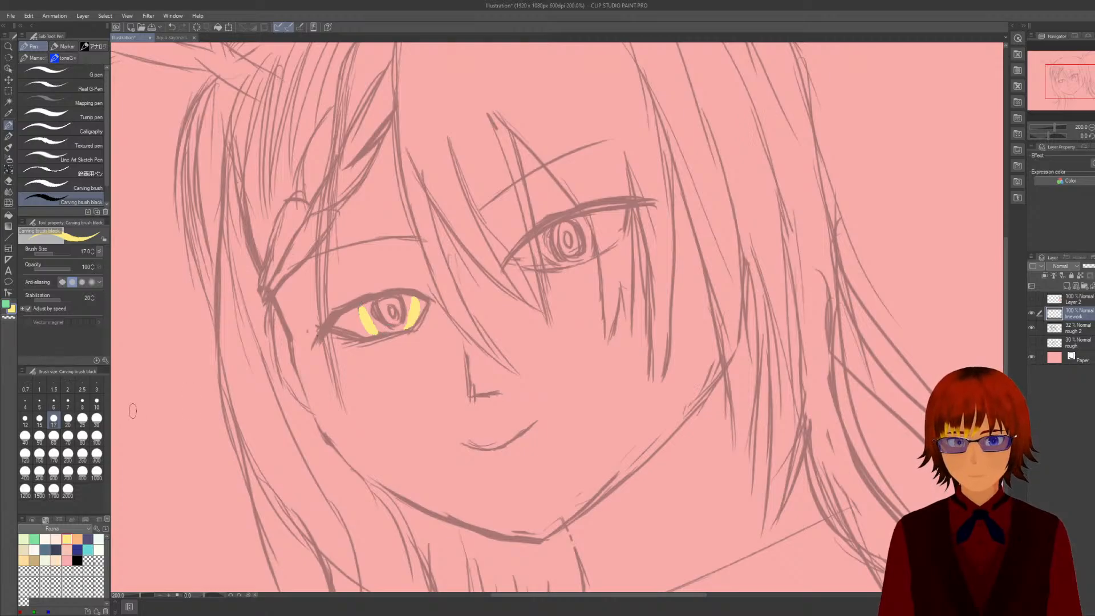
Undo the thick iris strokes and repaint both side edges of the left eye's iris in pale yellow at brush size 12.
{"action": "left_click", "coordinate": [25, 419]}
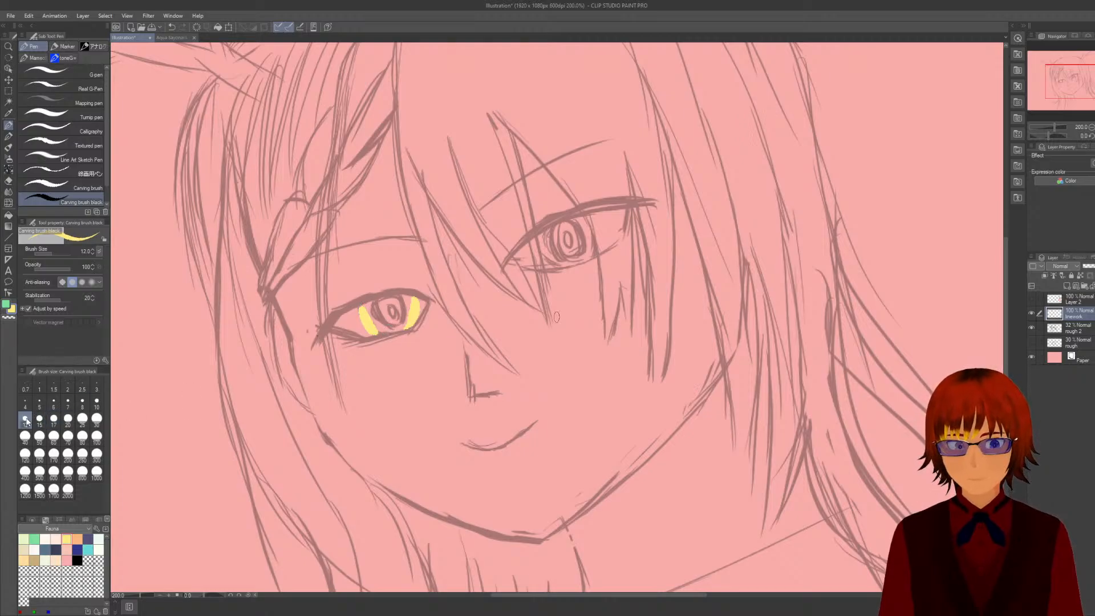
{"action": "key", "text": "ctrl+z"}
{"action": "key", "text": "ctrl+z"}
{"action": "key", "text": "ctrl+z"}
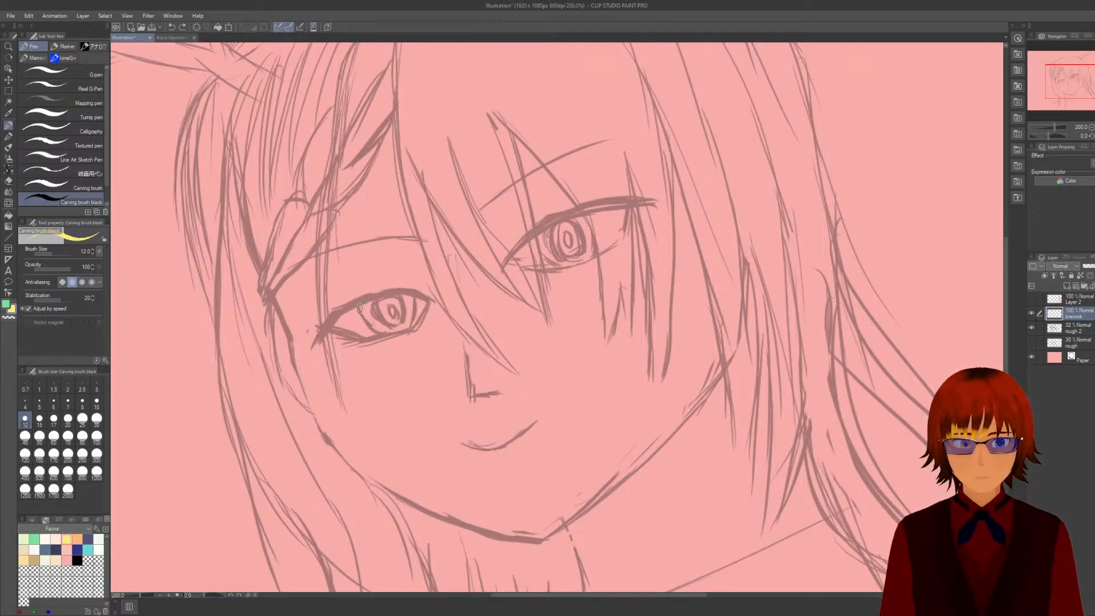
{"action": "left_click_drag", "start_coordinate": [361, 307], "coordinate": [380, 332]}
{"action": "left_click_drag", "start_coordinate": [415, 294], "coordinate": [409, 327]}
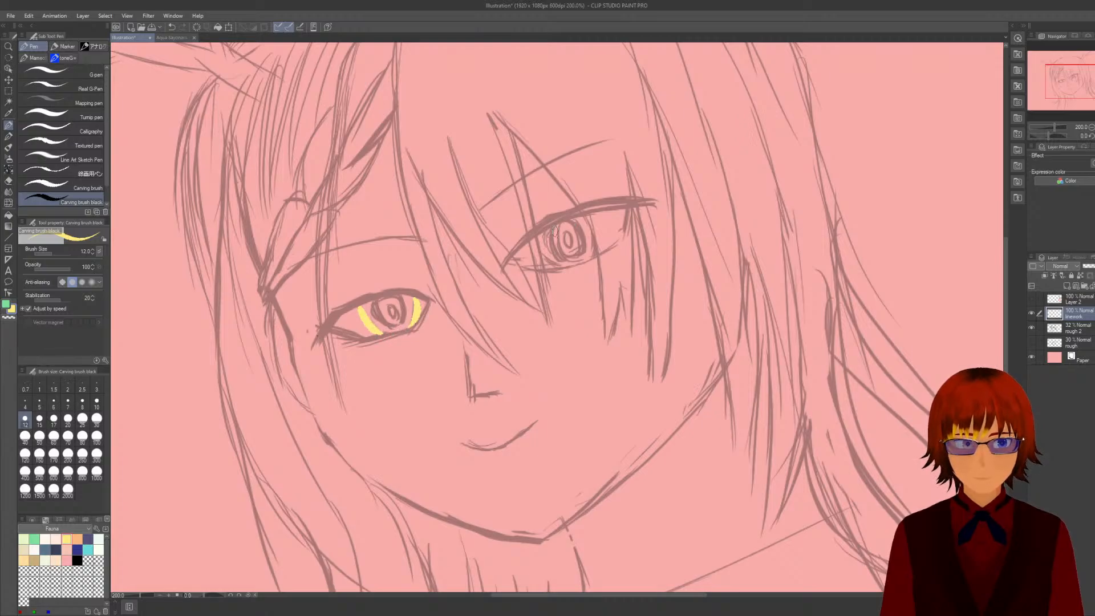
Try pale yellow side strokes on the right eye's iris at size 12 and undo them.
{"action": "mouse_move", "coordinate": [551, 226]}
{"action": "left_mouse_down"}
{"action": "mouse_move", "coordinate": [560, 256]}
{"action": "mouse_move", "coordinate": [576, 254]}
{"action": "left_mouse_up"}
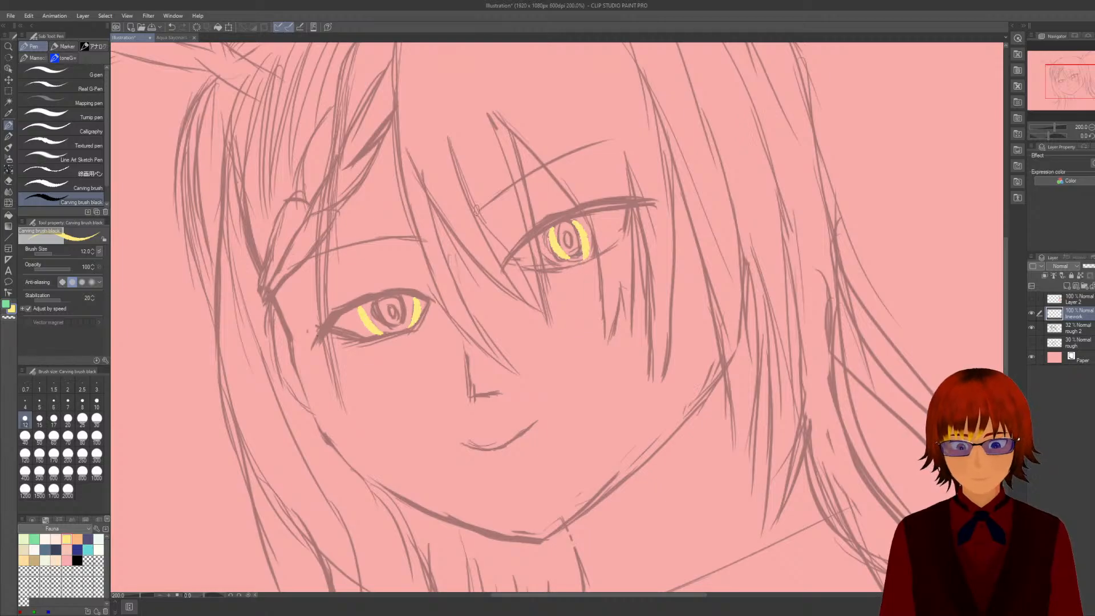
{"action": "key", "text": "ctrl+z"}
{"action": "key", "text": "ctrl+z"}
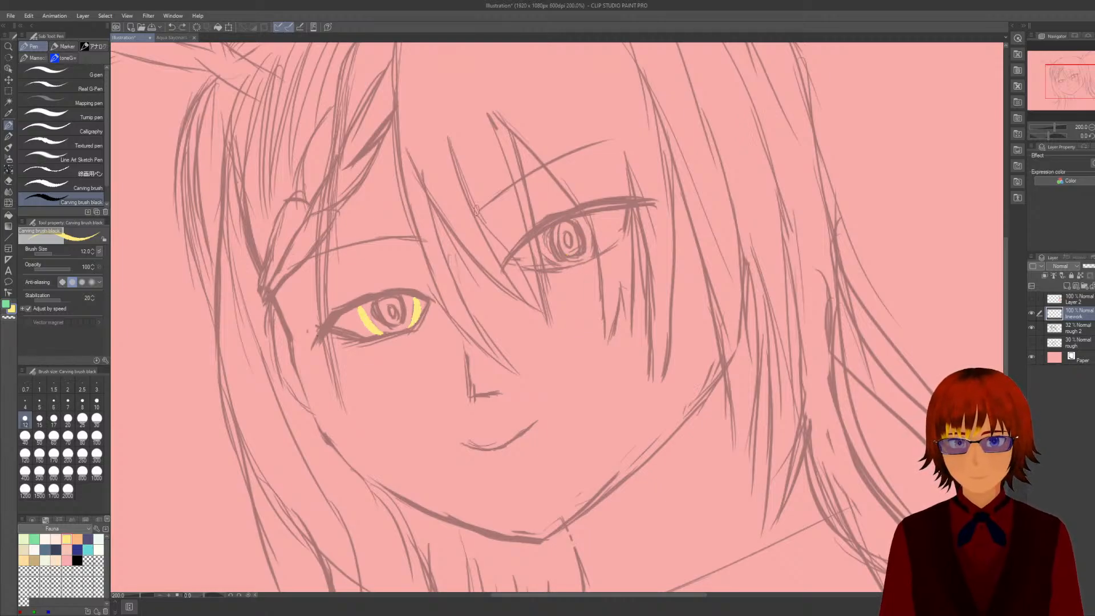
Reduce the brush to size 10 and paint yellow side edges and inner curves on the right eye's iris.
{"action": "key", "text": "bracketleft"}
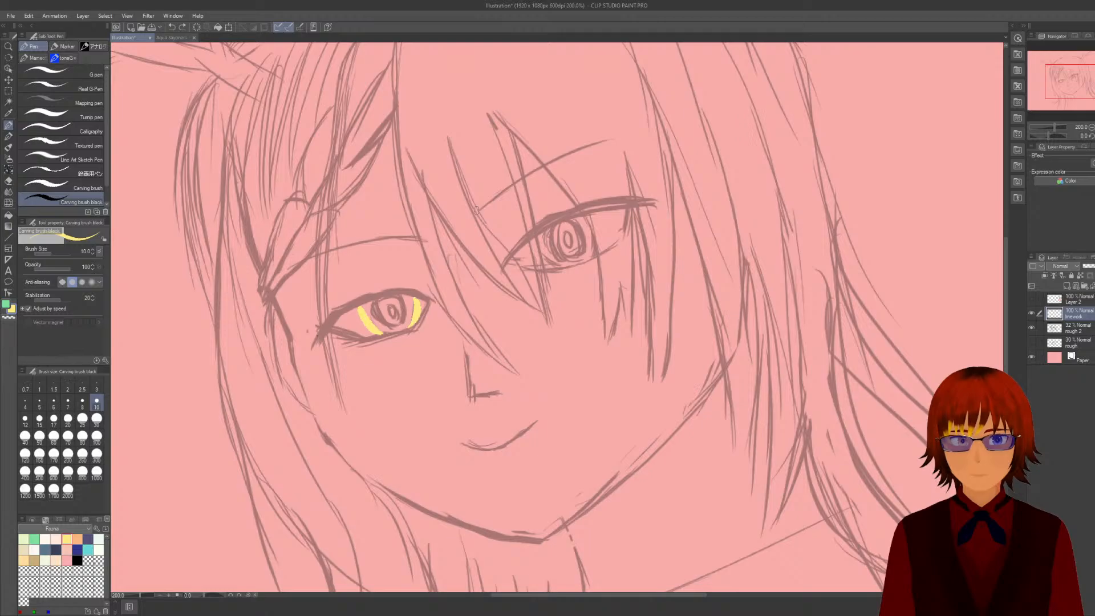
{"action": "left_click_drag", "start_coordinate": [552, 226], "coordinate": [564, 263]}
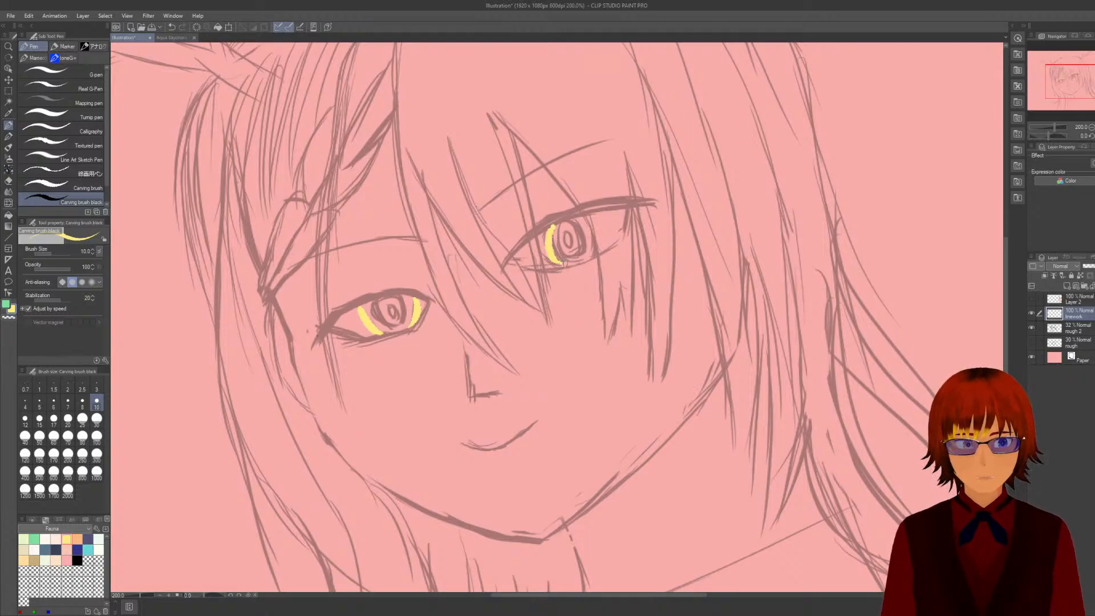
{"action": "left_click_drag", "start_coordinate": [577, 224], "coordinate": [577, 263]}
{"action": "left_click_drag", "start_coordinate": [563, 221], "coordinate": [560, 262]}
{"action": "left_click_drag", "start_coordinate": [574, 225], "coordinate": [570, 258]}
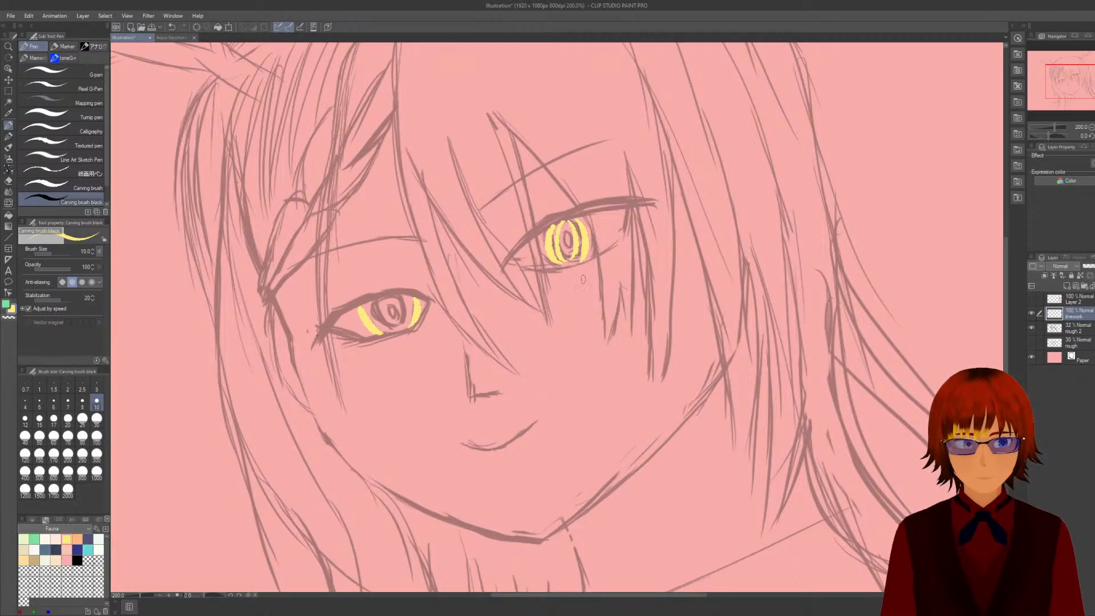
Undo the right iris's inner curves, repaint its inner ring and pupil in yellow, and add matching ones to the left iris.
{"action": "key", "text": "ctrl+z"}
{"action": "key", "text": "ctrl+z"}
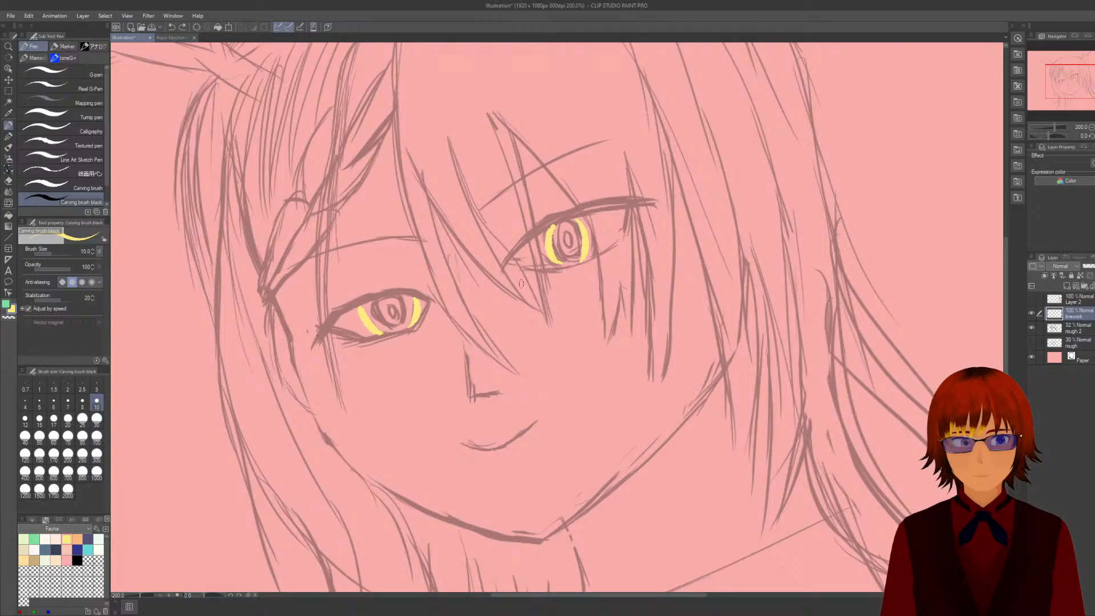
{"action": "mouse_move", "coordinate": [559, 224]}
{"action": "left_mouse_down"}
{"action": "mouse_move", "coordinate": [567, 262]}
{"action": "mouse_move", "coordinate": [577, 238]}
{"action": "mouse_move", "coordinate": [574, 260]}
{"action": "mouse_move", "coordinate": [572, 251]}
{"action": "left_mouse_up"}
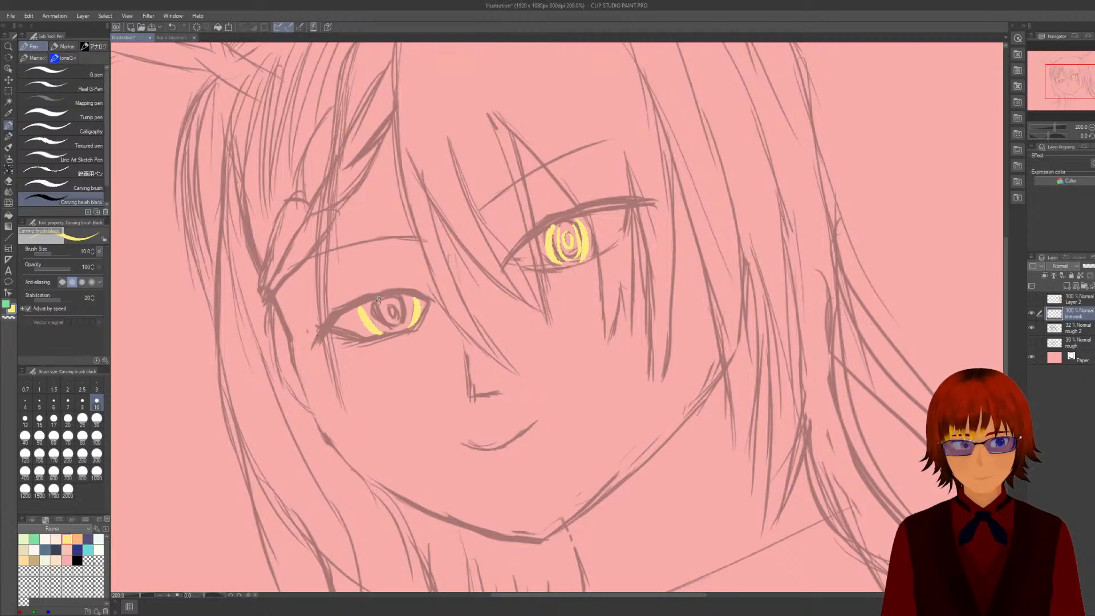
{"action": "mouse_move", "coordinate": [377, 299]}
{"action": "left_mouse_down"}
{"action": "mouse_move", "coordinate": [384, 329]}
{"action": "mouse_move", "coordinate": [405, 325]}
{"action": "mouse_move", "coordinate": [397, 317]}
{"action": "left_mouse_up"}
Hide the rough 2 layer to examine the yellow irises on their own, and show it again.
{"action": "scroll", "coordinate": [437, 311], "scroll_direction": "down", "scroll_amount": 1}
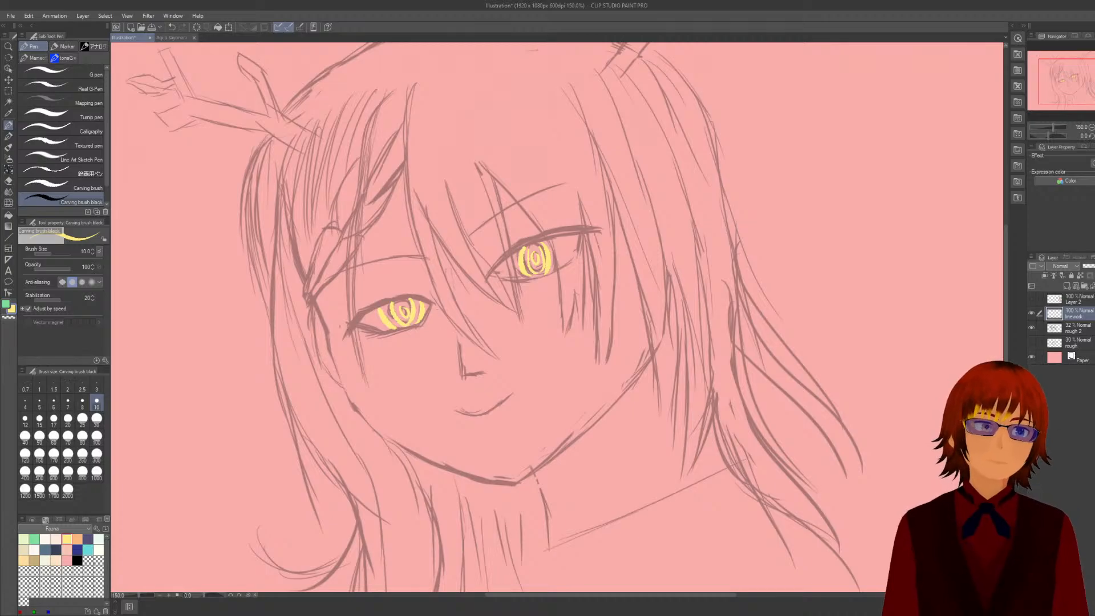
{"action": "left_click", "coordinate": [1031, 327]}
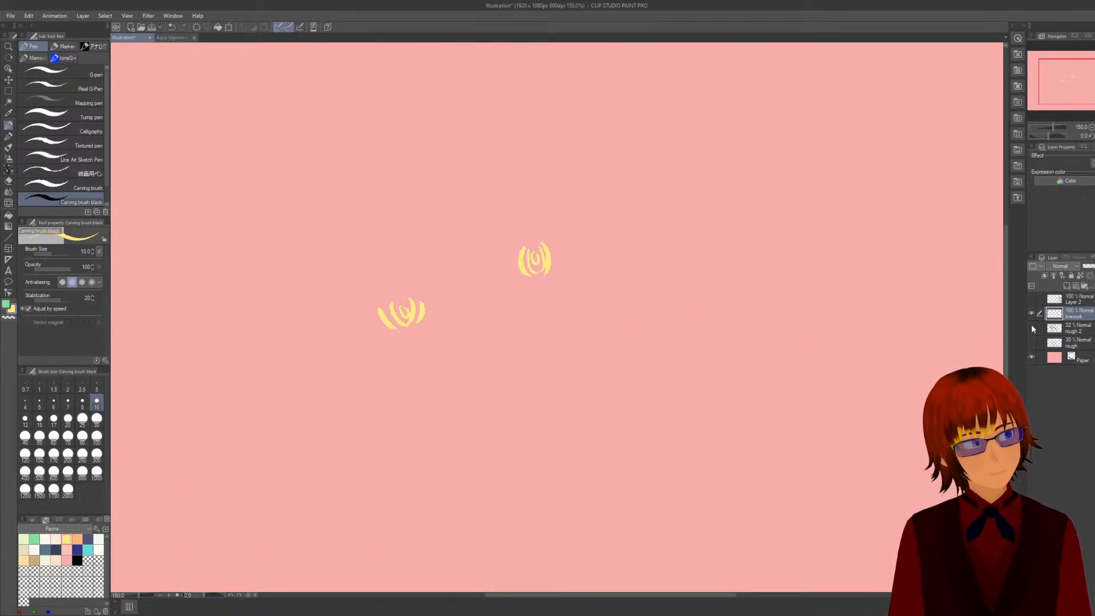
{"action": "left_click", "coordinate": [1031, 327]}
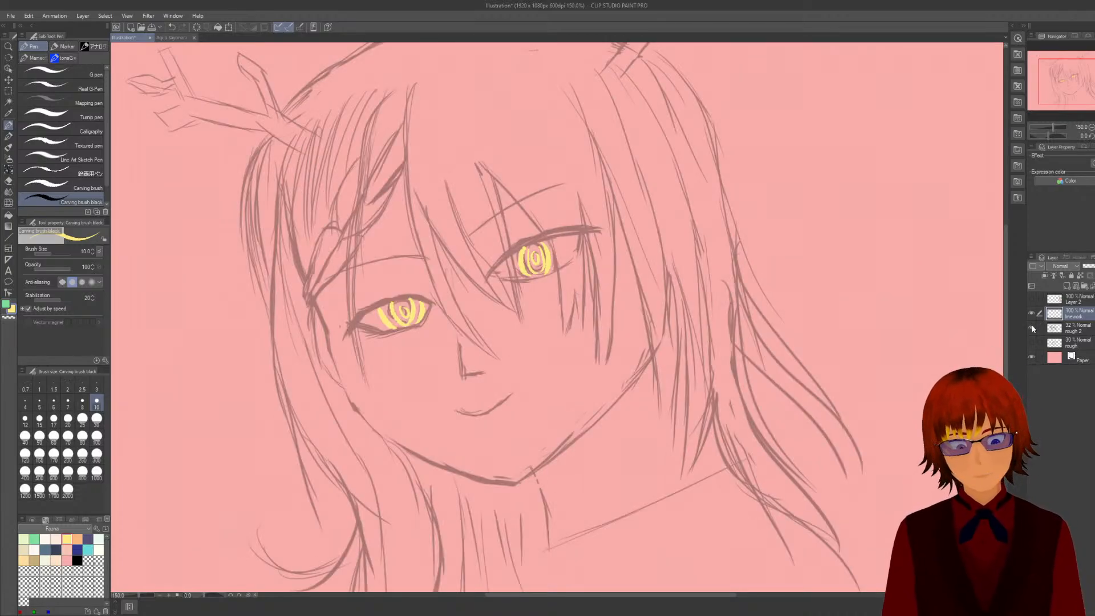
Undo all the yellow Carving brush strokes on both irises.
{"action": "key", "text": "ctrl+z"}
{"action": "key", "text": "ctrl+z"}
{"action": "key", "text": "ctrl+z"}
{"action": "key", "text": "ctrl+z"}
{"action": "key", "text": "ctrl+z"}
{"action": "key", "text": "ctrl+z"}
{"action": "key", "text": "ctrl+z"}
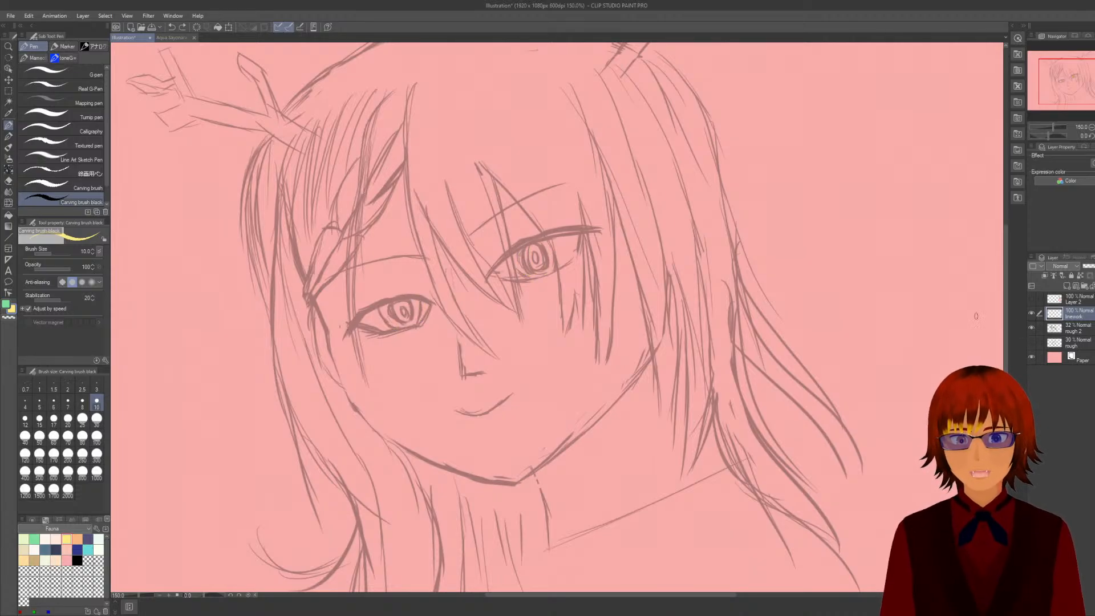
Ink the left eye's outer iris edges, inner ring and pupil in yellow with the Real G-Pen at size 10.
{"action": "left_click", "coordinate": [60, 87]}
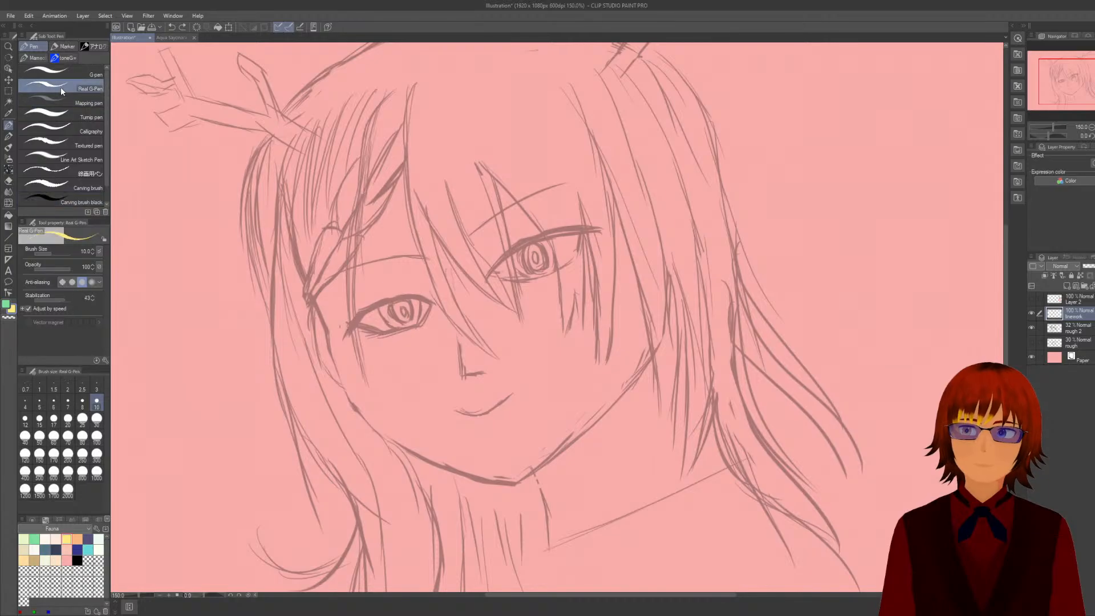
{"action": "scroll", "coordinate": [424, 241], "scroll_direction": "up", "scroll_amount": 1}
{"action": "scroll", "coordinate": [450, 259], "scroll_direction": "up", "scroll_amount": 1}
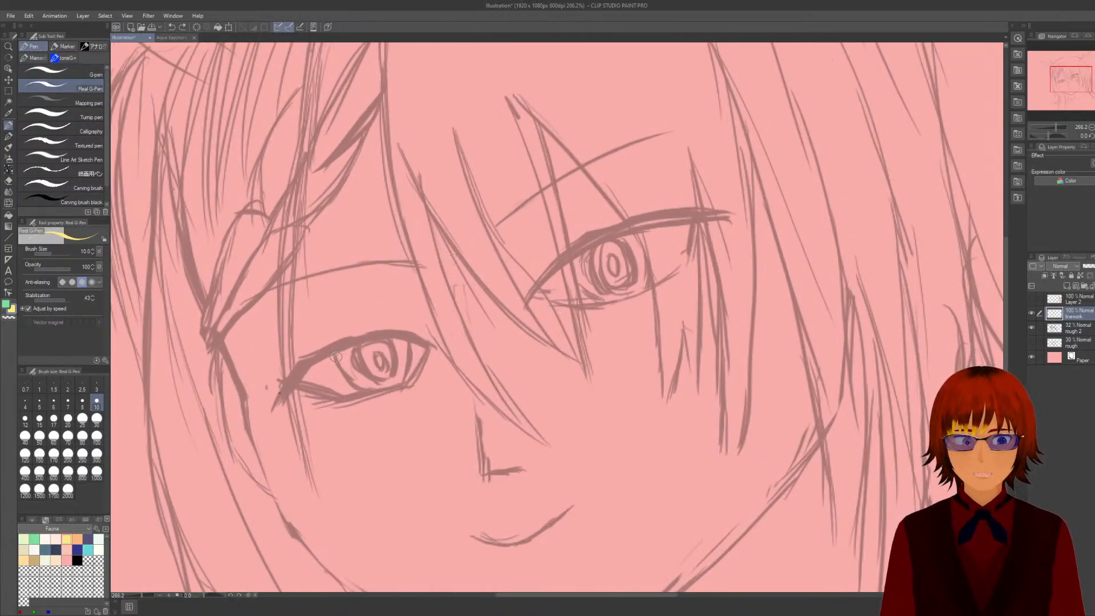
{"action": "left_click_drag", "start_coordinate": [337, 357], "coordinate": [364, 389]}
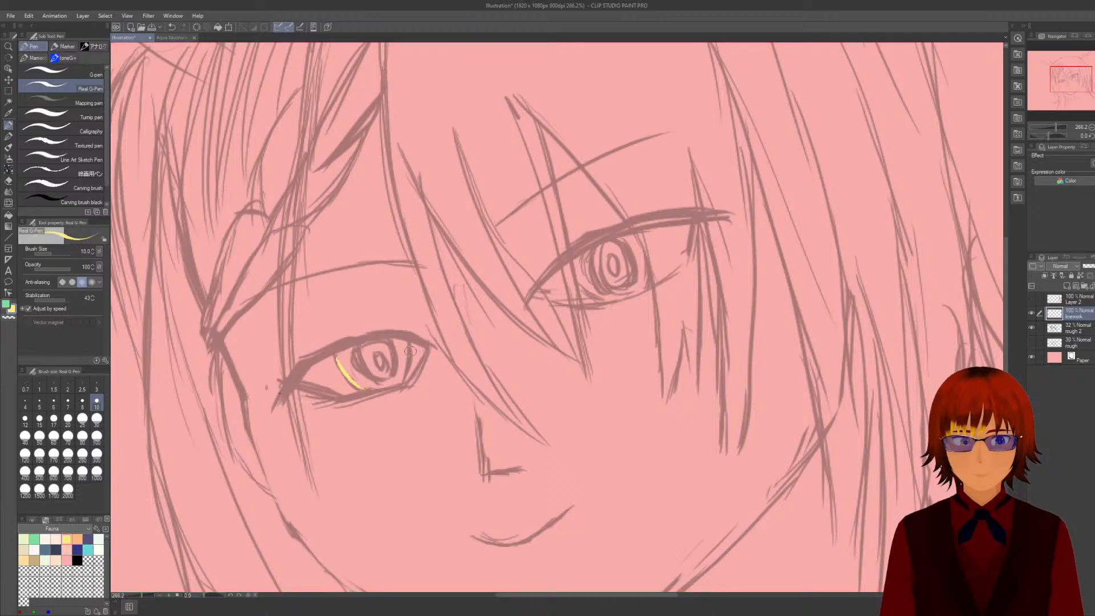
{"action": "left_click_drag", "start_coordinate": [408, 343], "coordinate": [405, 382]}
{"action": "scroll", "coordinate": [426, 353], "scroll_direction": "down", "scroll_amount": 1}
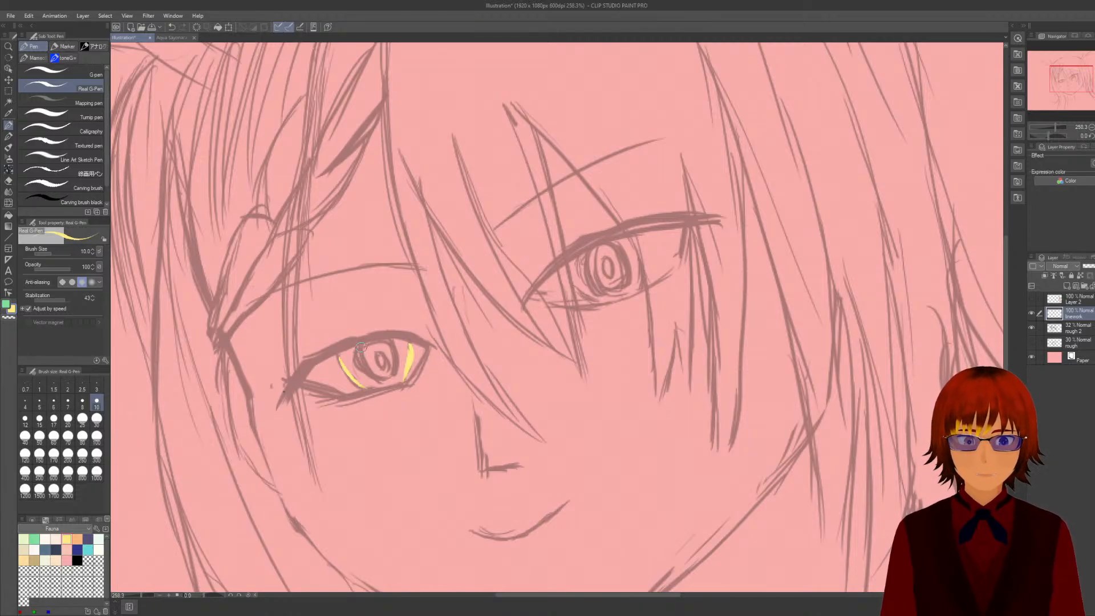
{"action": "left_click_drag", "start_coordinate": [361, 347], "coordinate": [385, 379]}
{"action": "mouse_move", "coordinate": [392, 342]}
{"action": "left_mouse_down"}
{"action": "mouse_move", "coordinate": [394, 378]}
{"action": "mouse_move", "coordinate": [359, 350]}
{"action": "mouse_move", "coordinate": [386, 374]}
{"action": "mouse_move", "coordinate": [375, 373]}
{"action": "mouse_move", "coordinate": [388, 373]}
{"action": "mouse_move", "coordinate": [376, 352]}
{"action": "mouse_move", "coordinate": [385, 363]}
{"action": "mouse_move", "coordinate": [386, 350]}
{"action": "mouse_move", "coordinate": [358, 347]}
{"action": "mouse_move", "coordinate": [387, 375]}
{"action": "mouse_move", "coordinate": [388, 342]}
{"action": "mouse_move", "coordinate": [394, 363]}
{"action": "mouse_move", "coordinate": [360, 381]}
{"action": "mouse_move", "coordinate": [411, 370]}
{"action": "mouse_move", "coordinate": [360, 351]}
{"action": "mouse_move", "coordinate": [365, 367]}
{"action": "mouse_move", "coordinate": [389, 380]}
{"action": "mouse_move", "coordinate": [393, 346]}
{"action": "left_mouse_up"}
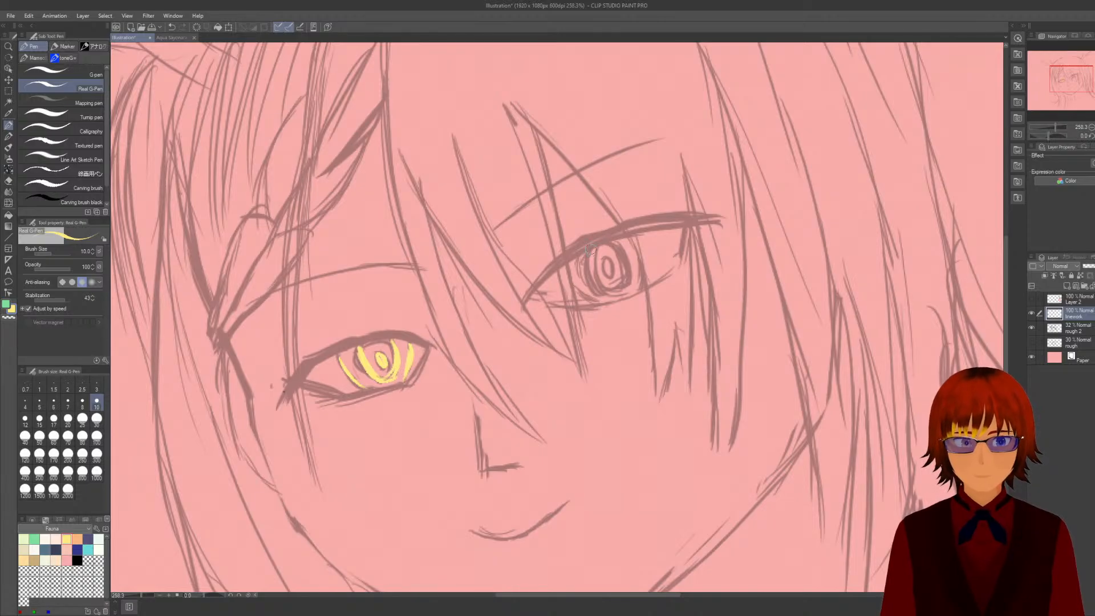
Try yellow Real G-Pen lines for the right eye's inner ring and outer iris edges, and undo them all.
{"action": "mouse_move", "coordinate": [590, 249]}
{"action": "left_mouse_down"}
{"action": "mouse_move", "coordinate": [585, 272]}
{"action": "mouse_move", "coordinate": [604, 292]}
{"action": "left_mouse_up"}
{"action": "mouse_move", "coordinate": [613, 244]}
{"action": "left_mouse_down"}
{"action": "mouse_move", "coordinate": [630, 266]}
{"action": "mouse_move", "coordinate": [595, 303]}
{"action": "left_mouse_up"}
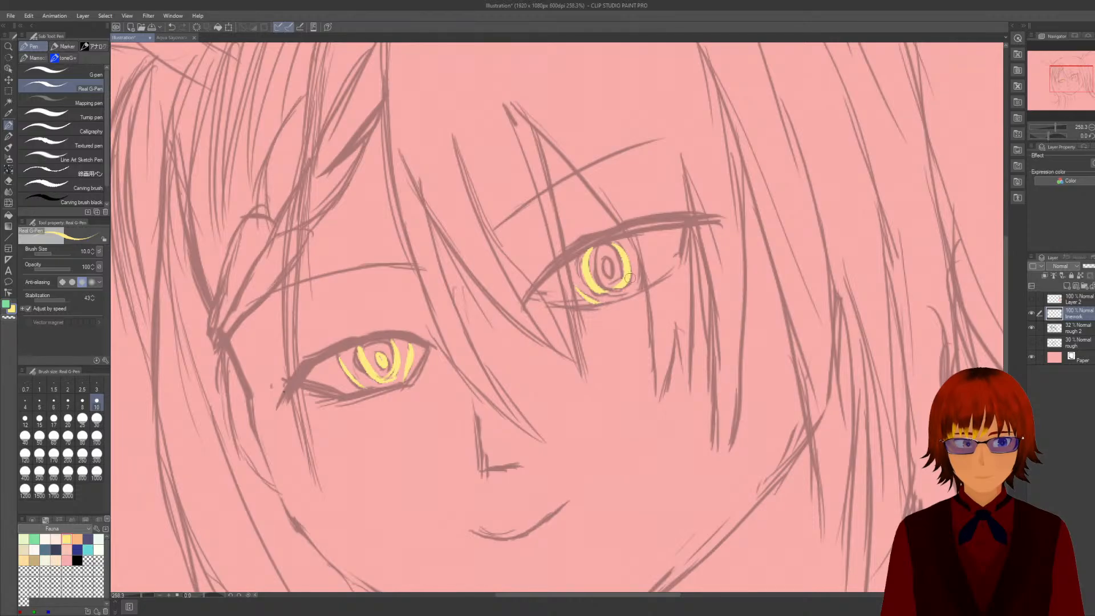
{"action": "left_click_drag", "start_coordinate": [640, 268], "coordinate": [633, 287]}
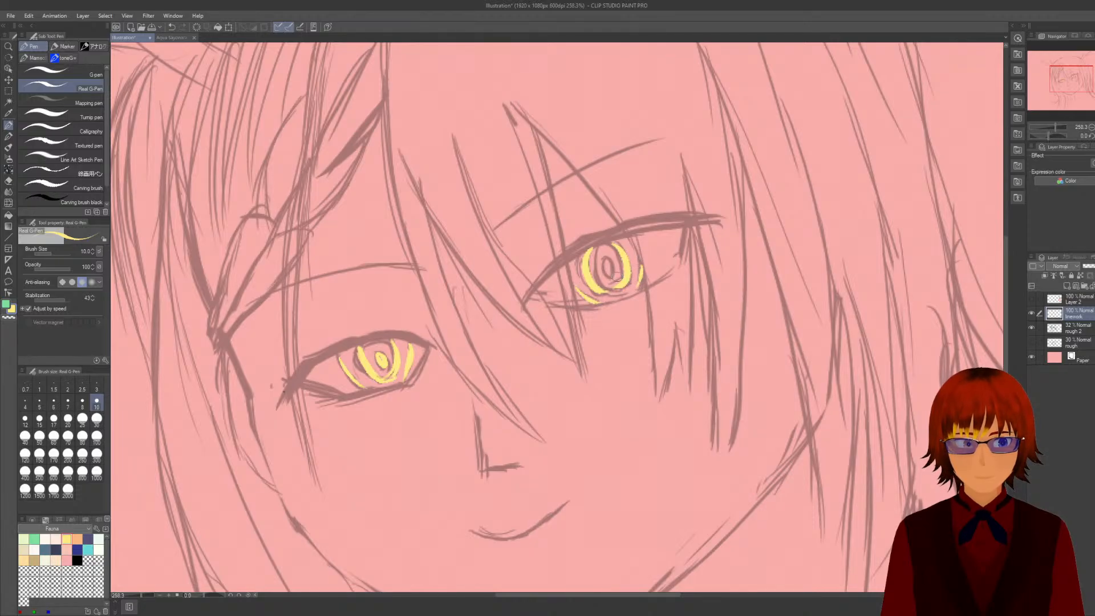
{"action": "left_click_drag", "start_coordinate": [598, 247], "coordinate": [616, 293]}
{"action": "key", "text": "ctrl+z"}
{"action": "key", "text": "ctrl+z"}
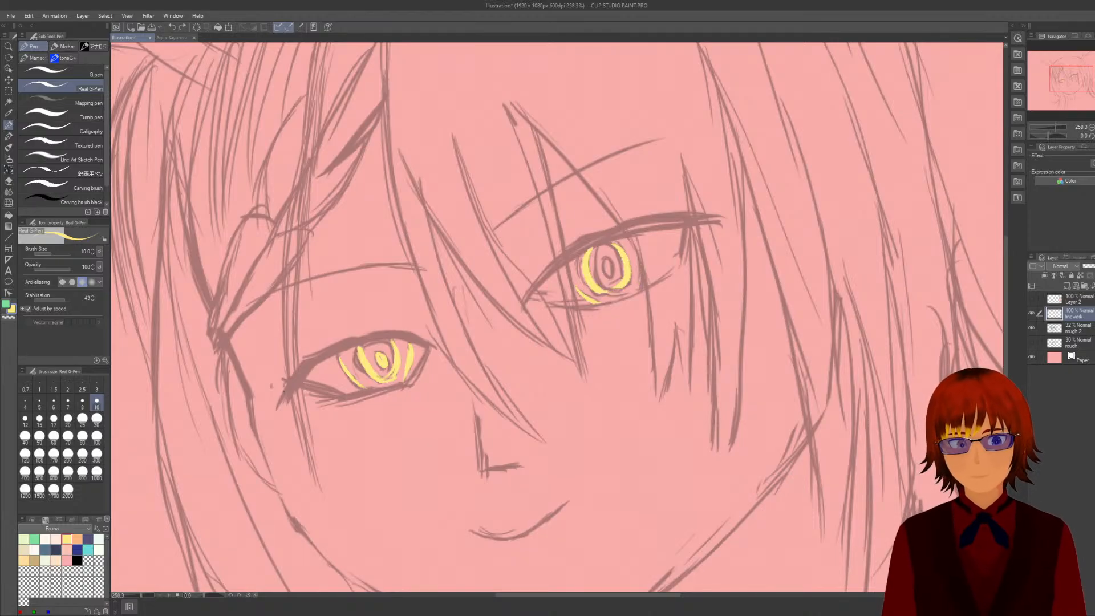
{"action": "key", "text": "ctrl+z"}
{"action": "key", "text": "ctrl+z"}
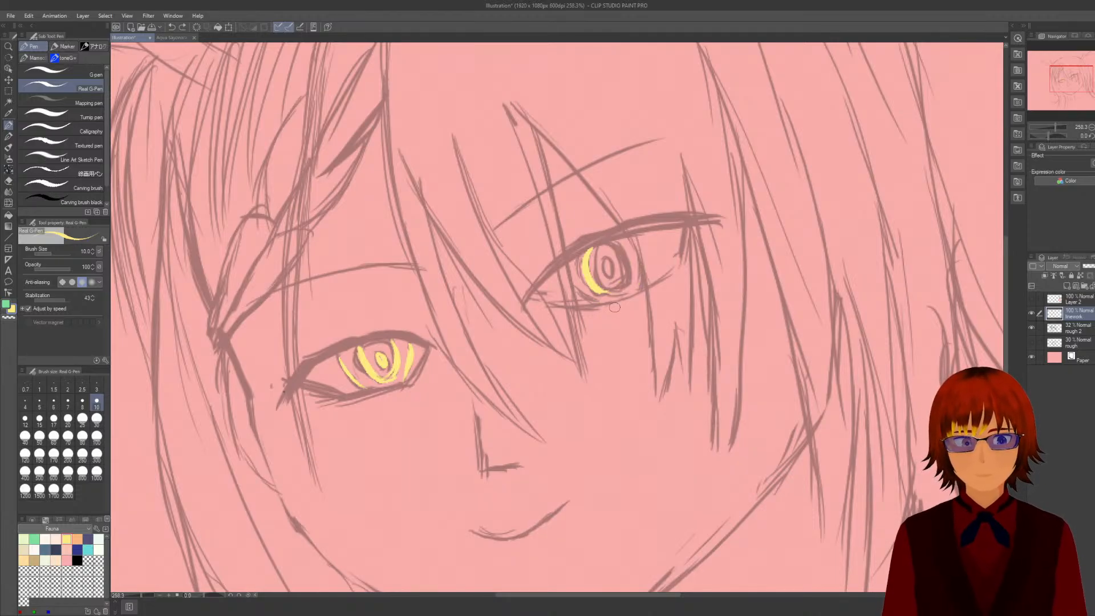
{"action": "key", "text": "ctrl+z"}
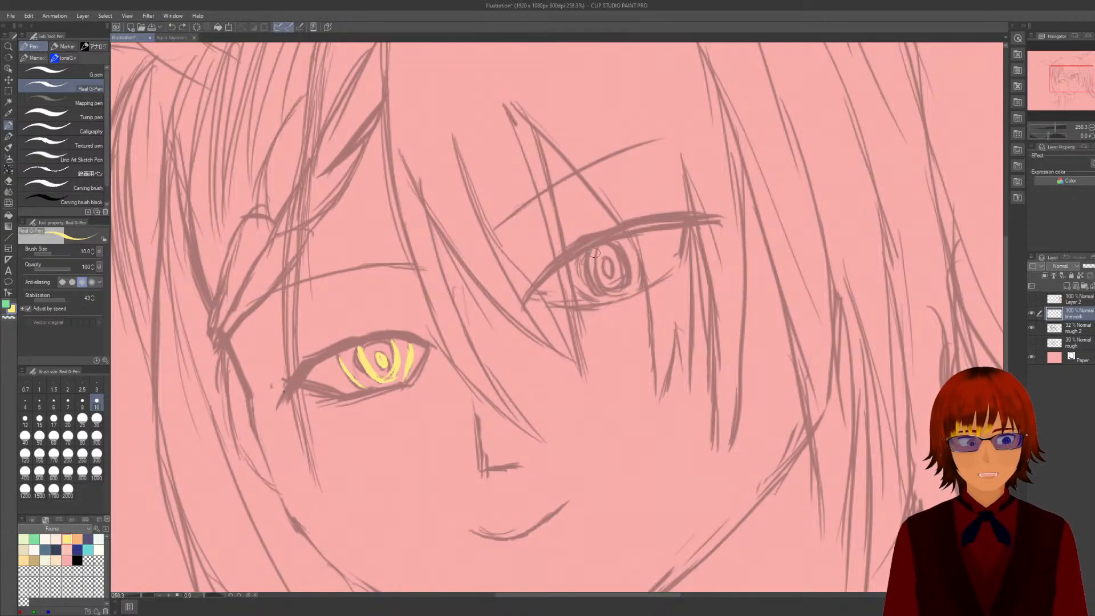
Ink the right eye's iris edges, inner ring and pupil in yellow, and check both eyes against the whole portrait.
{"action": "mouse_move", "coordinate": [589, 250]}
{"action": "left_mouse_down"}
{"action": "mouse_move", "coordinate": [602, 295]}
{"action": "mouse_move", "coordinate": [619, 252]}
{"action": "mouse_move", "coordinate": [628, 285]}
{"action": "mouse_move", "coordinate": [602, 267]}
{"action": "mouse_move", "coordinate": [610, 281]}
{"action": "mouse_move", "coordinate": [613, 262]}
{"action": "mouse_move", "coordinate": [577, 292]}
{"action": "mouse_move", "coordinate": [596, 303]}
{"action": "mouse_move", "coordinate": [641, 289]}
{"action": "left_mouse_up"}
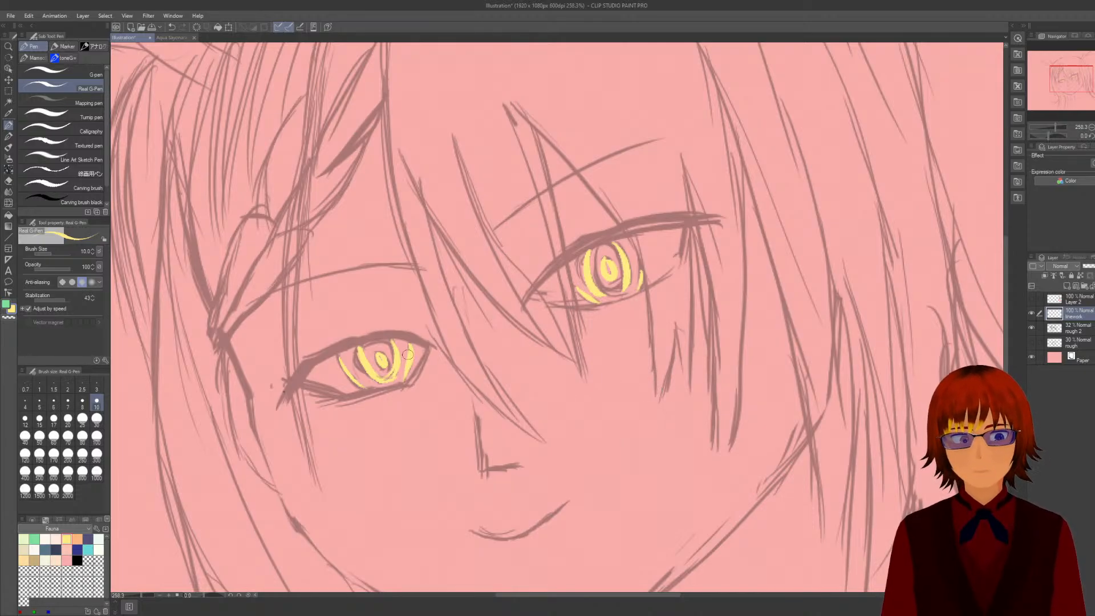
{"action": "scroll", "coordinate": [407, 355], "scroll_direction": "down", "scroll_amount": 4}
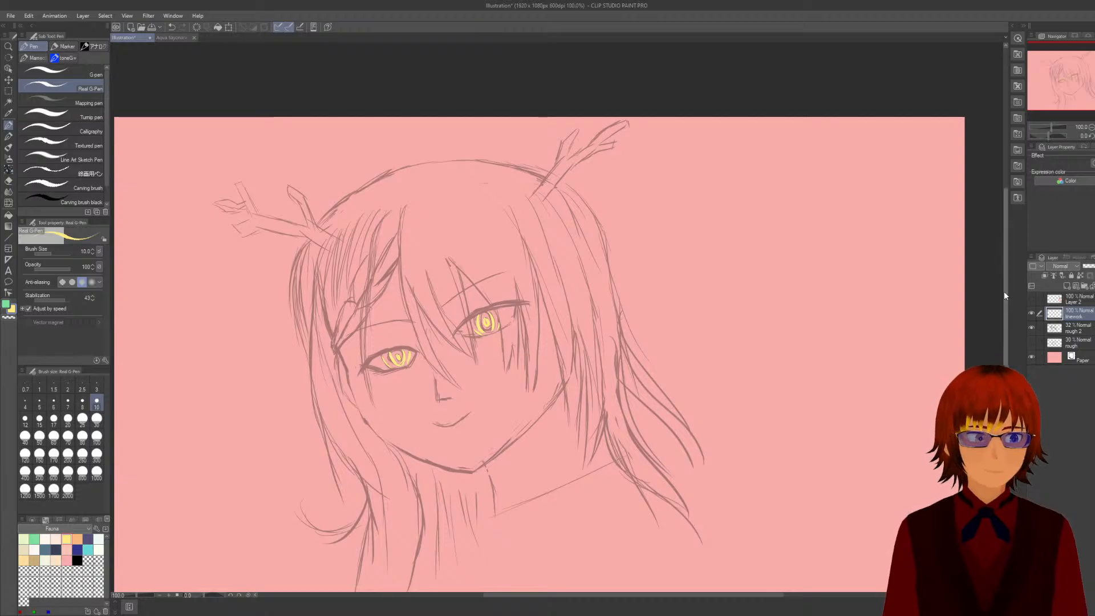
{"action": "left_click_drag", "start_coordinate": [1004, 295], "coordinate": [1004, 303]}
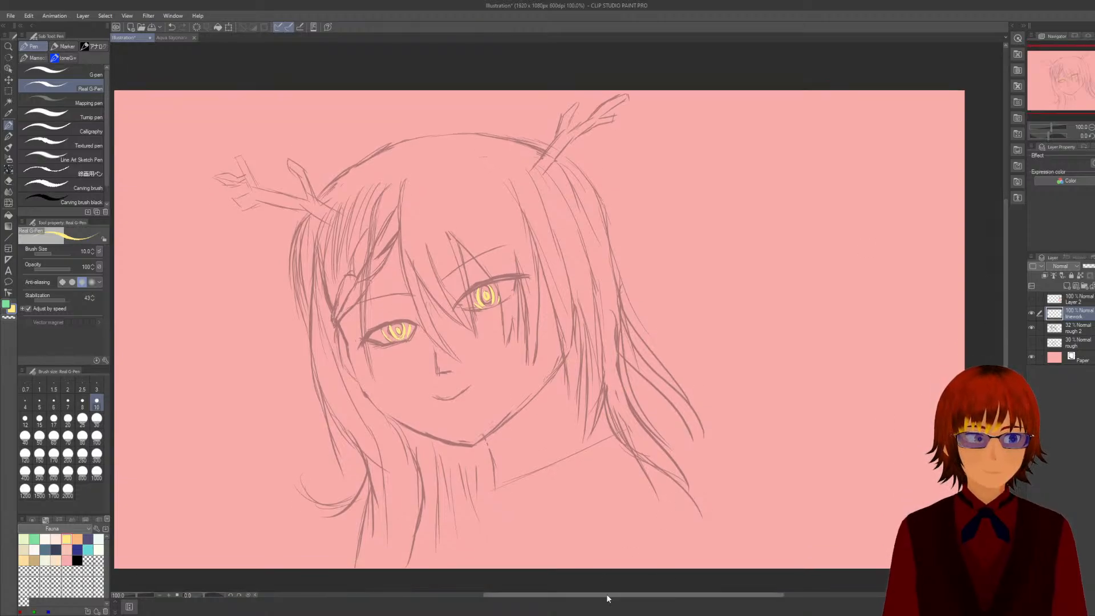
{"action": "left_click_drag", "start_coordinate": [606, 594], "coordinate": [587, 593]}
{"action": "scroll", "coordinate": [608, 505], "scroll_direction": "up", "scroll_amount": 2}
{"action": "scroll", "coordinate": [609, 505], "scroll_direction": "down", "scroll_amount": 1}
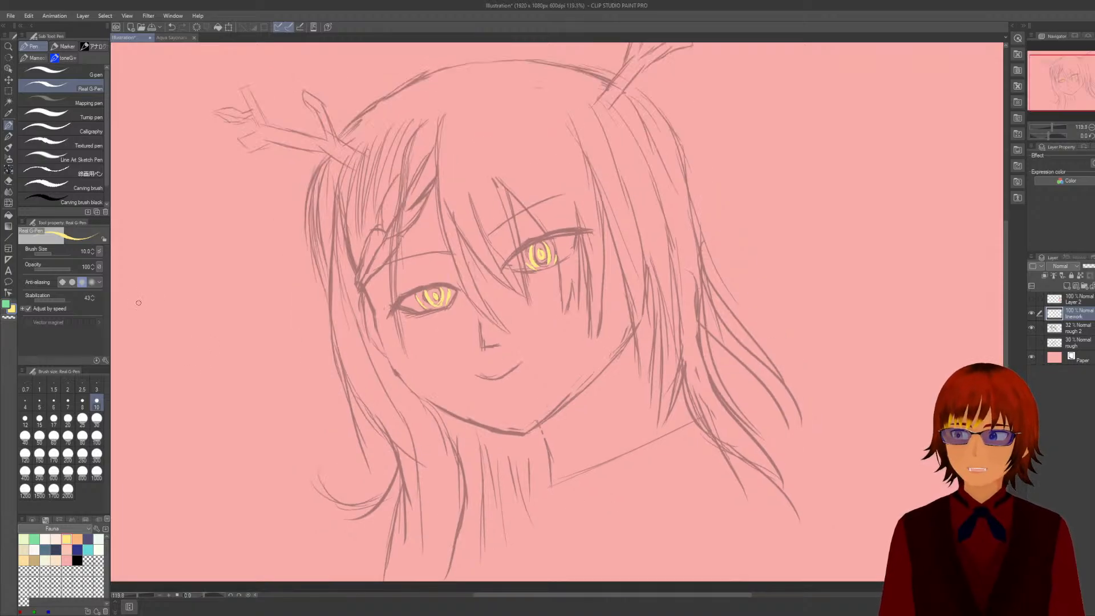
Choose green as the drawing colour and check the line colours in the Aqua Sayonara v3 illustration.
{"action": "left_click", "coordinate": [8, 304]}
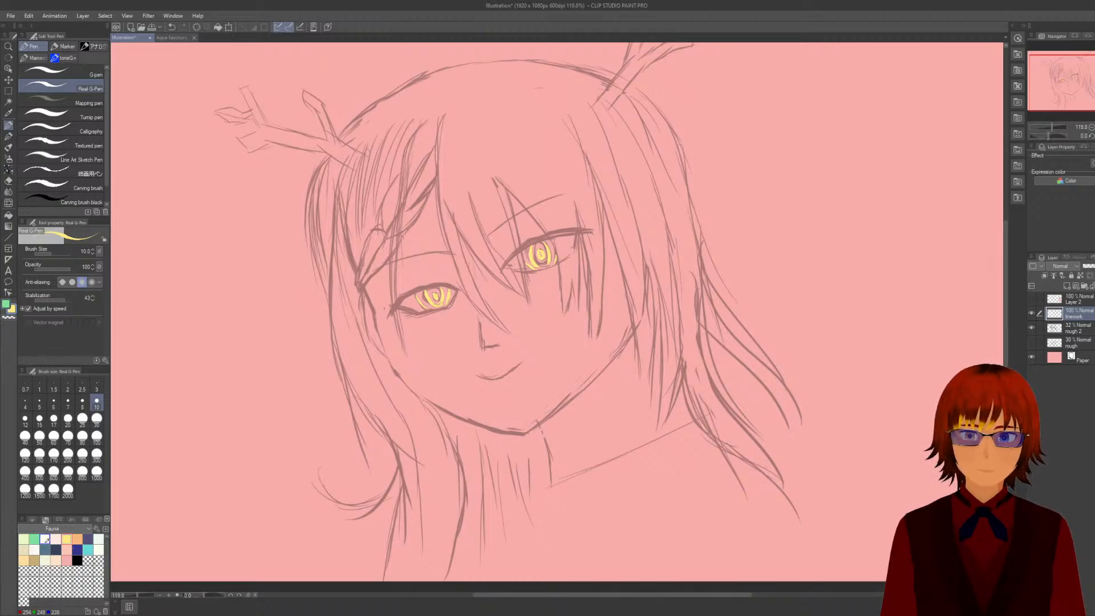
{"action": "left_click", "coordinate": [35, 538]}
{"action": "left_click", "coordinate": [159, 37]}
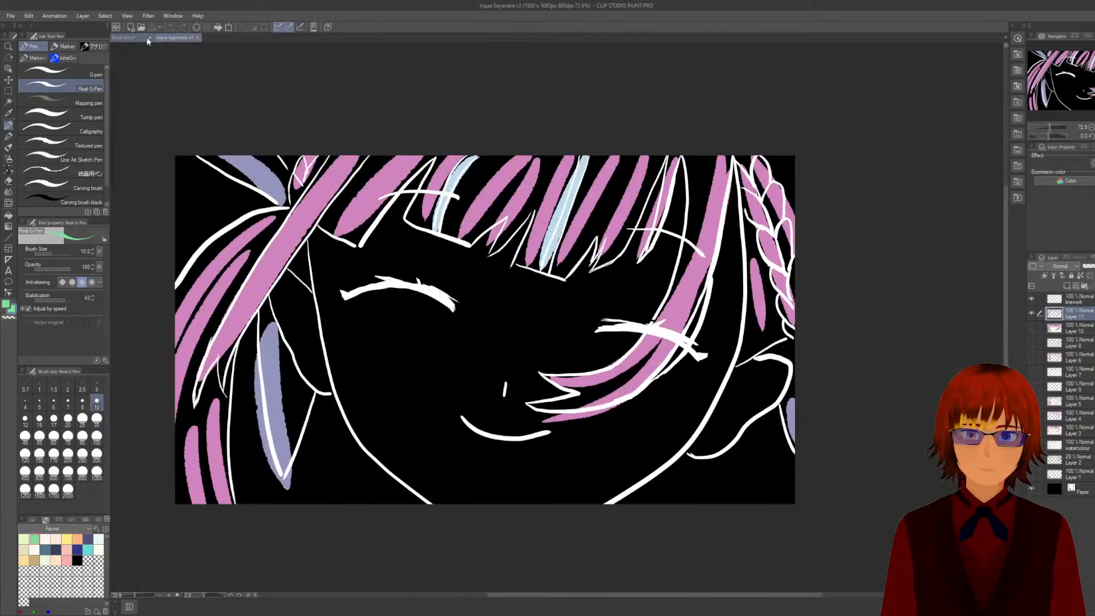
{"action": "left_click", "coordinate": [124, 37]}
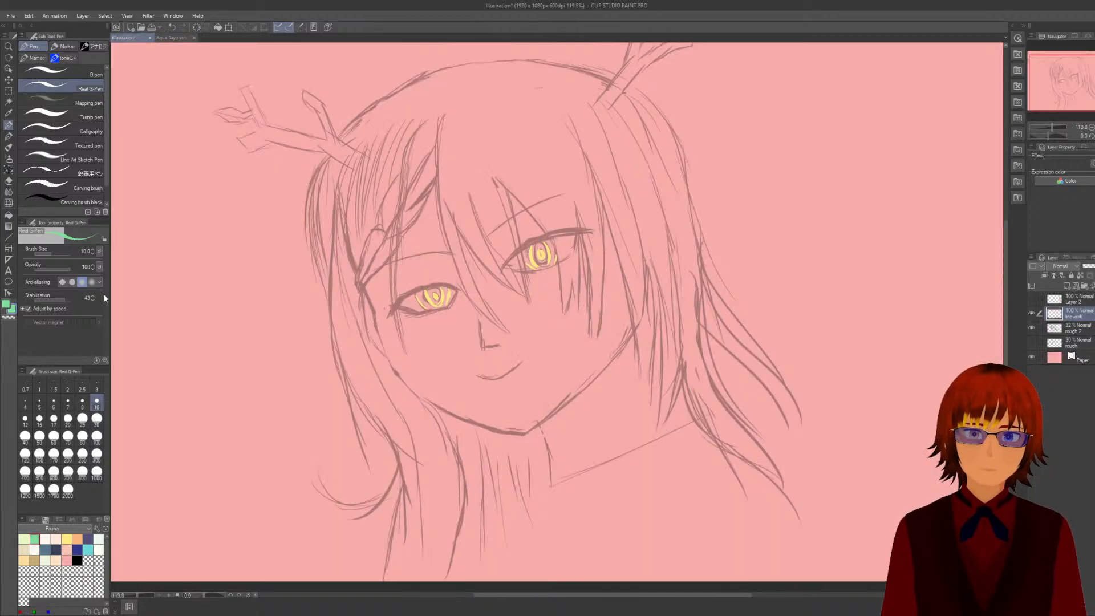
Try white as the drawing colour, compare with the Aqua Sayonara v3 linework again, and choose black instead.
{"action": "left_click", "coordinate": [98, 538]}
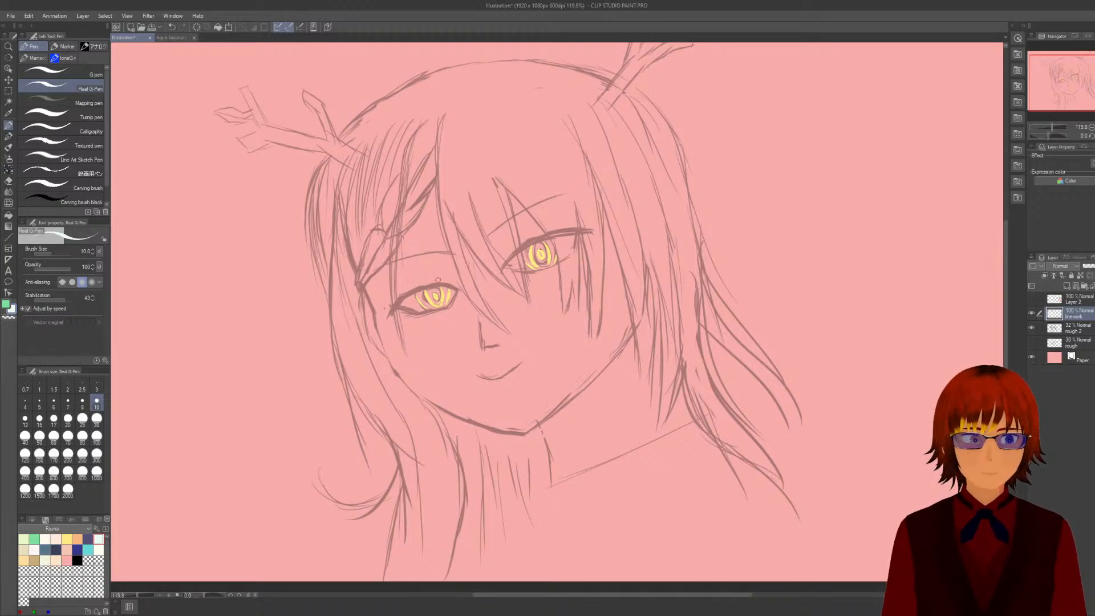
{"action": "left_click", "coordinate": [175, 37]}
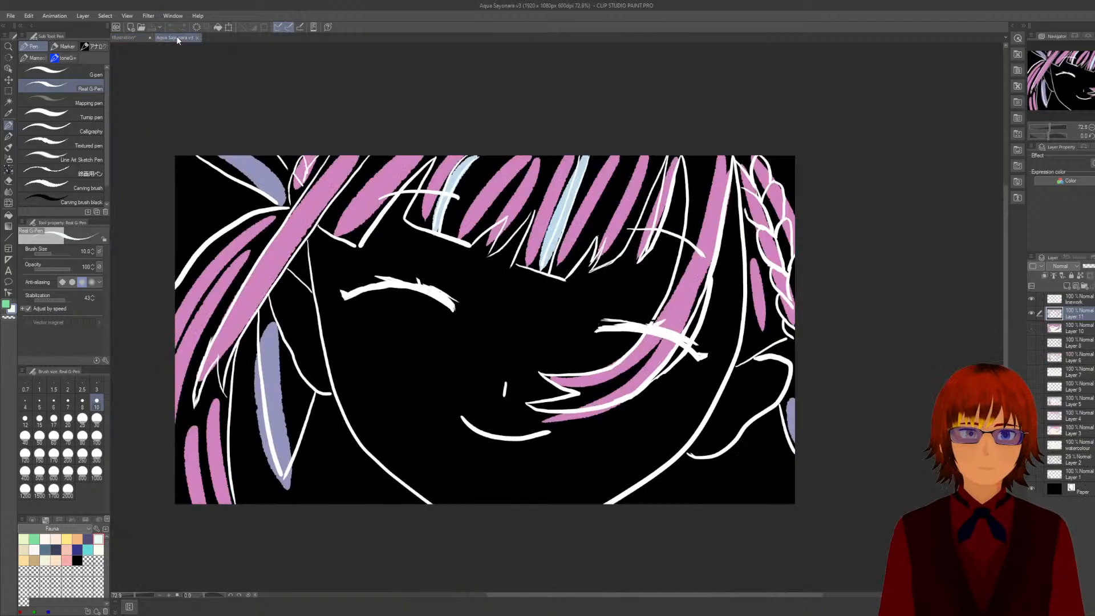
{"action": "left_click", "coordinate": [138, 38]}
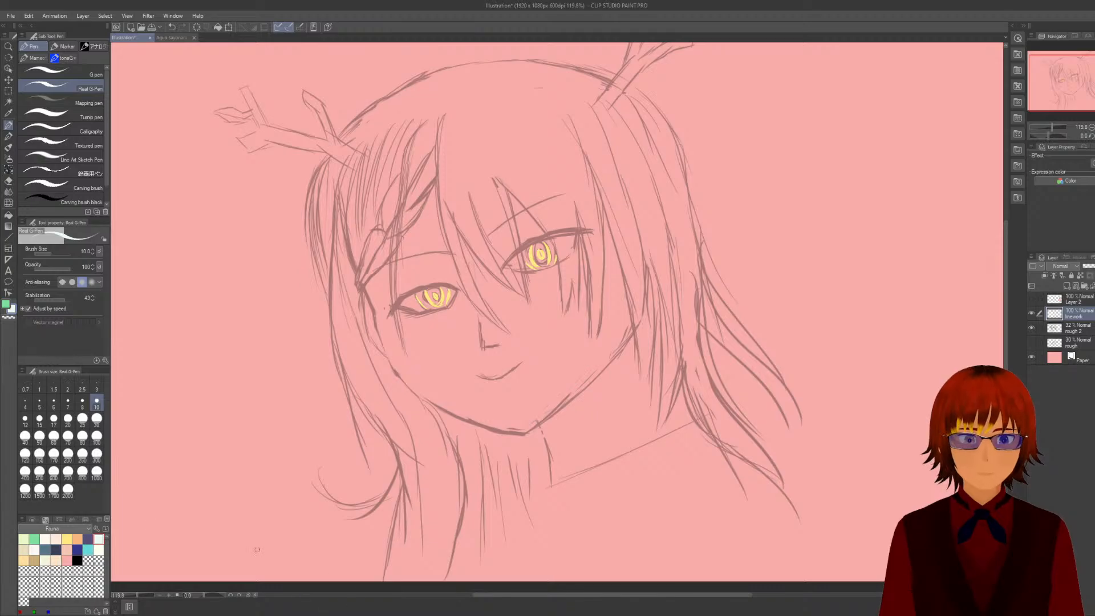
{"action": "left_click", "coordinate": [75, 562]}
{"action": "left_click", "coordinate": [78, 560]}
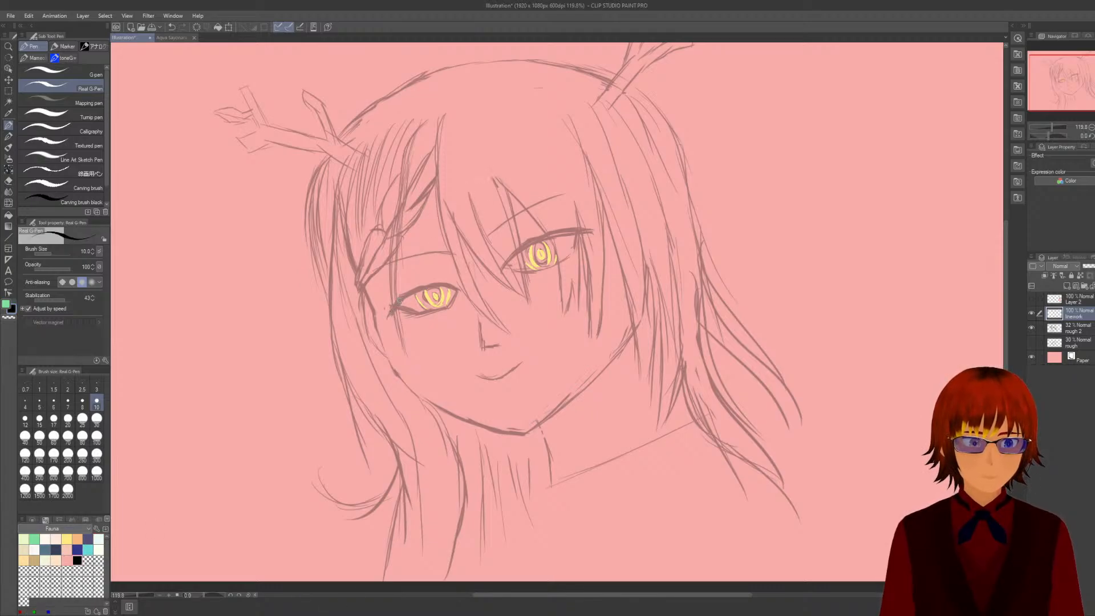
Outline the left eye in black with the Real G-Pen, undo the excess strokes, and keep shaping its upper lash line.
{"action": "mouse_move", "coordinate": [393, 307]}
{"action": "left_mouse_down"}
{"action": "mouse_move", "coordinate": [435, 285]}
{"action": "mouse_move", "coordinate": [392, 309]}
{"action": "mouse_move", "coordinate": [455, 287]}
{"action": "left_mouse_up"}
{"action": "mouse_move", "coordinate": [422, 311]}
{"action": "left_mouse_down"}
{"action": "mouse_move", "coordinate": [402, 308]}
{"action": "mouse_move", "coordinate": [437, 311]}
{"action": "mouse_move", "coordinate": [459, 291]}
{"action": "left_mouse_up"}
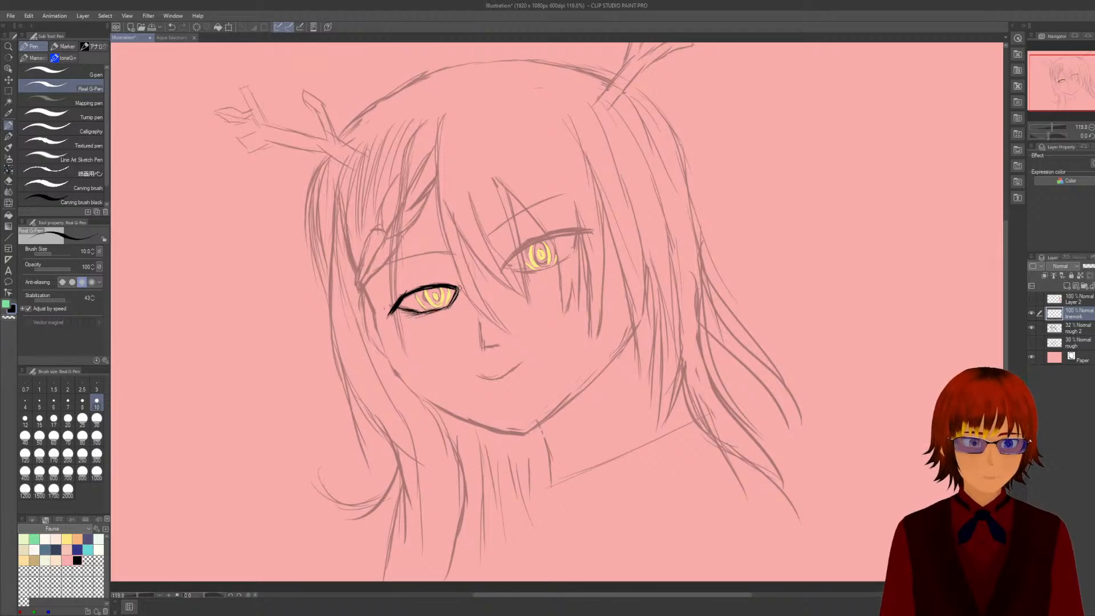
{"action": "scroll", "coordinate": [451, 301], "scroll_direction": "up", "scroll_amount": 2}
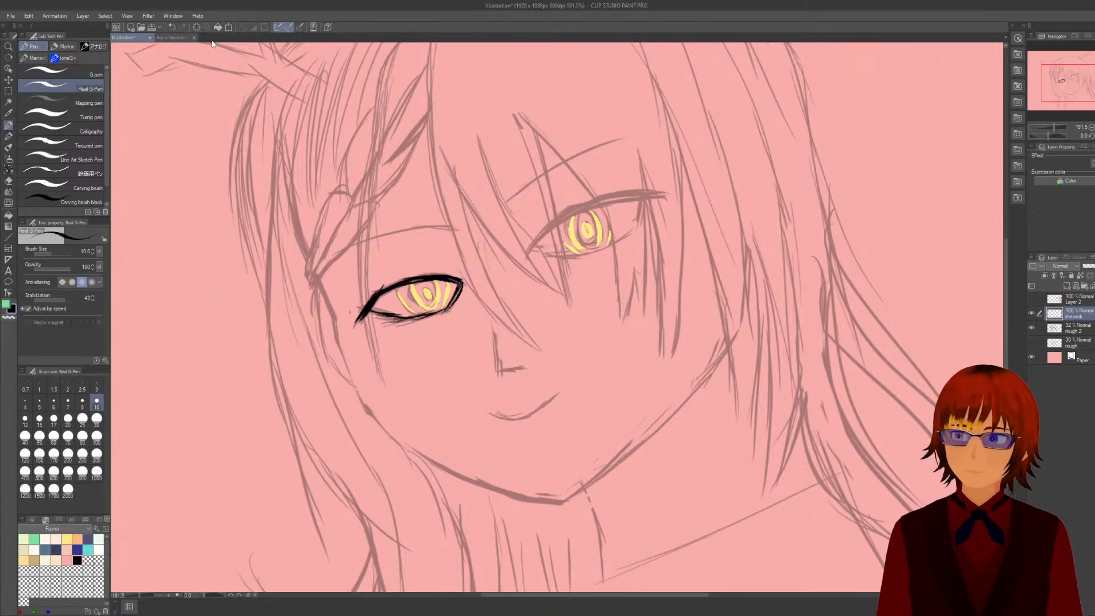
{"action": "scroll", "coordinate": [320, 203], "scroll_direction": "up", "scroll_amount": 1}
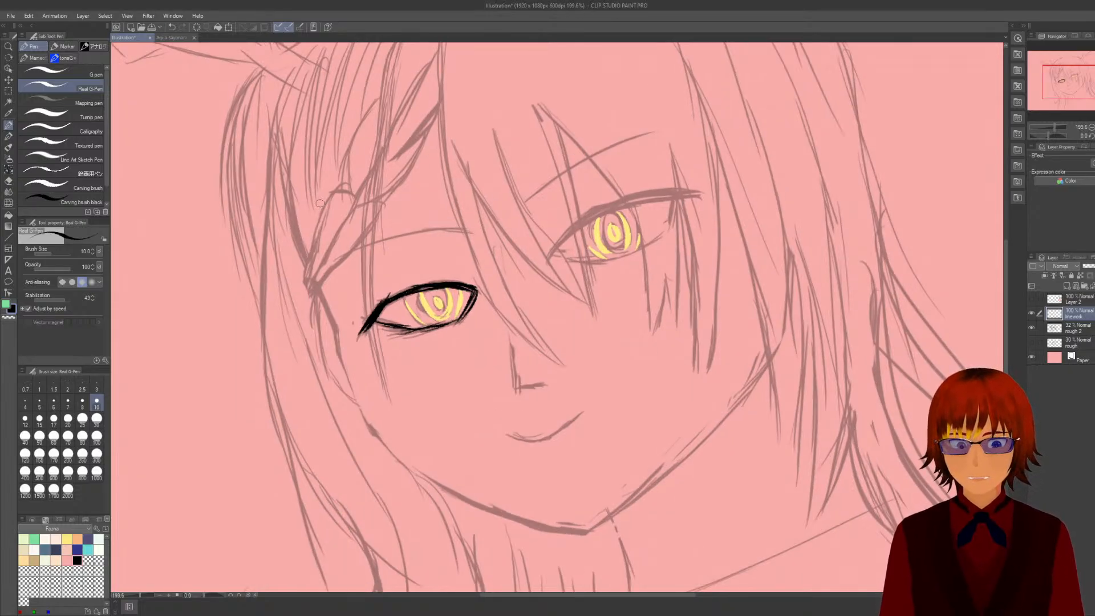
{"action": "key", "text": "ctrl+z"}
{"action": "key", "text": "ctrl+z"}
{"action": "key", "text": "ctrl+z"}
{"action": "key", "text": "ctrl+z"}
{"action": "key", "text": "ctrl+z"}
{"action": "key", "text": "ctrl+z"}
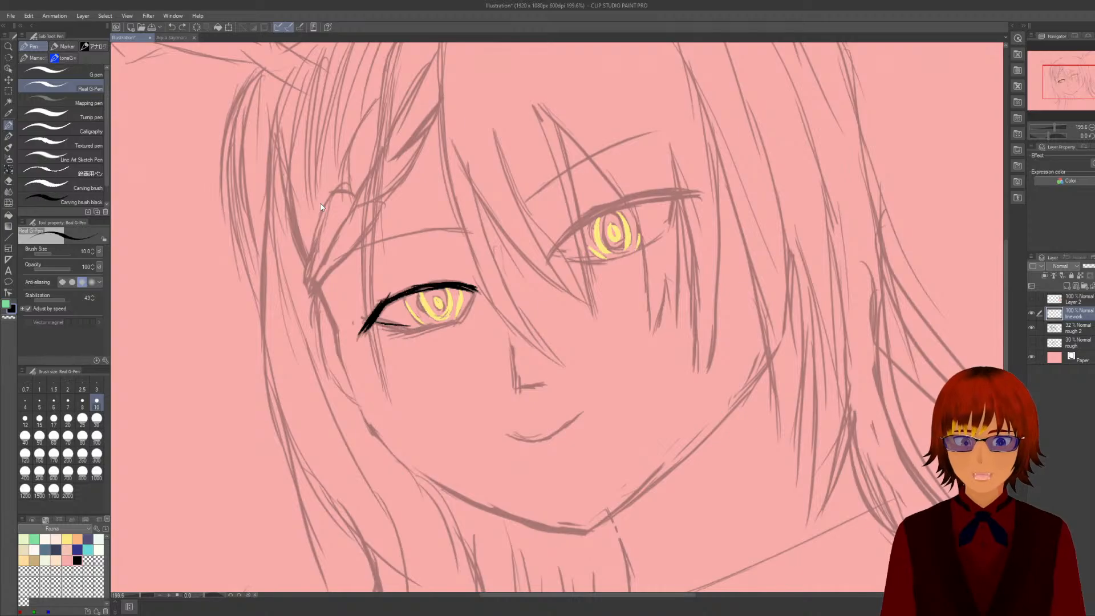
{"action": "key", "text": "ctrl+z"}
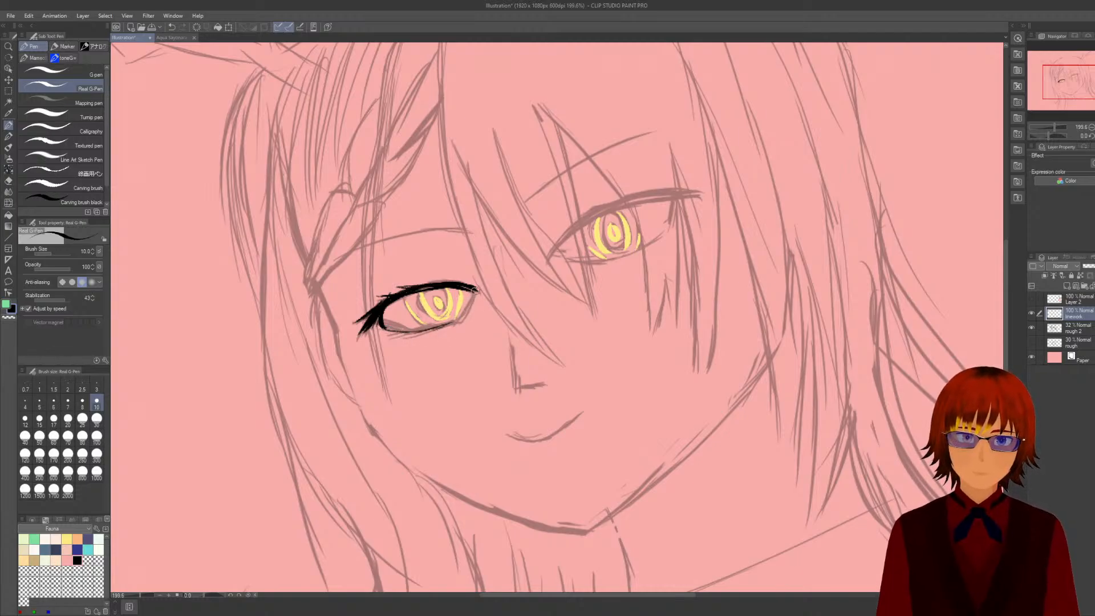
Ink the left eye's inner corner and the right eye's lower lid and outer corner in black.
{"action": "left_click_drag", "start_coordinate": [474, 289], "coordinate": [454, 329]}
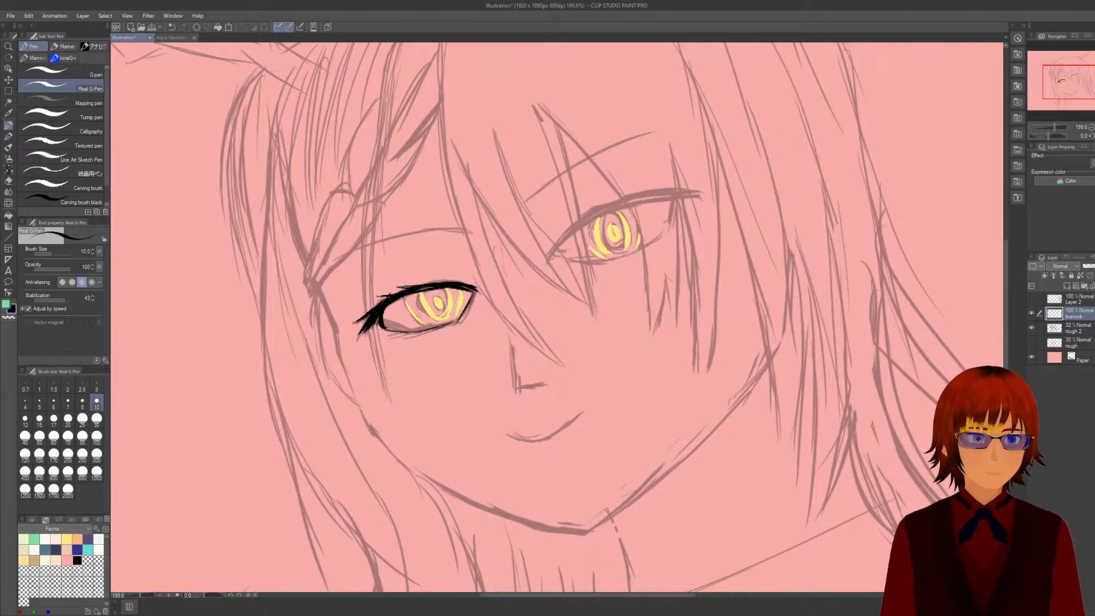
{"action": "mouse_move", "coordinate": [554, 255]}
{"action": "left_mouse_down"}
{"action": "mouse_move", "coordinate": [604, 264]}
{"action": "mouse_move", "coordinate": [575, 262]}
{"action": "mouse_move", "coordinate": [631, 253]}
{"action": "left_mouse_up"}
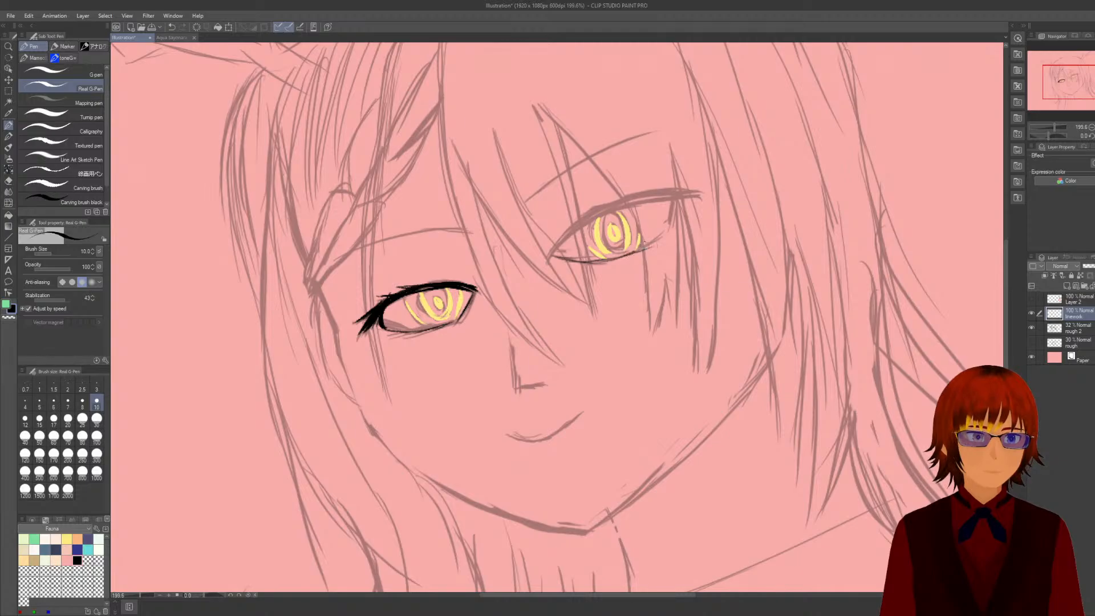
{"action": "left_click_drag", "start_coordinate": [631, 249], "coordinate": [664, 233]}
{"action": "left_click_drag", "start_coordinate": [681, 188], "coordinate": [659, 239]}
Build up the right eye's upper lash line with thick black strokes and compare both eyes against the whole face.
{"action": "mouse_move", "coordinate": [549, 258]}
{"action": "left_mouse_down"}
{"action": "mouse_move", "coordinate": [577, 228]}
{"action": "mouse_move", "coordinate": [554, 253]}
{"action": "mouse_move", "coordinate": [652, 200]}
{"action": "left_mouse_up"}
{"action": "left_click_drag", "start_coordinate": [564, 242], "coordinate": [674, 193]}
{"action": "left_click_drag", "start_coordinate": [571, 231], "coordinate": [683, 192]}
{"action": "left_click_drag", "start_coordinate": [619, 207], "coordinate": [678, 192]}
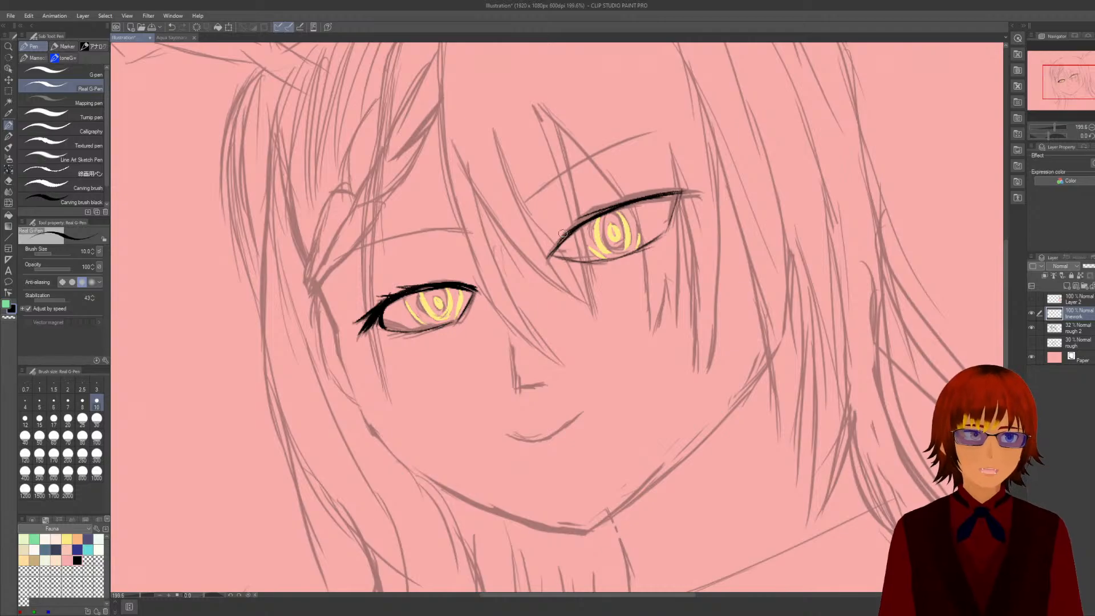
{"action": "left_click_drag", "start_coordinate": [570, 229], "coordinate": [684, 191]}
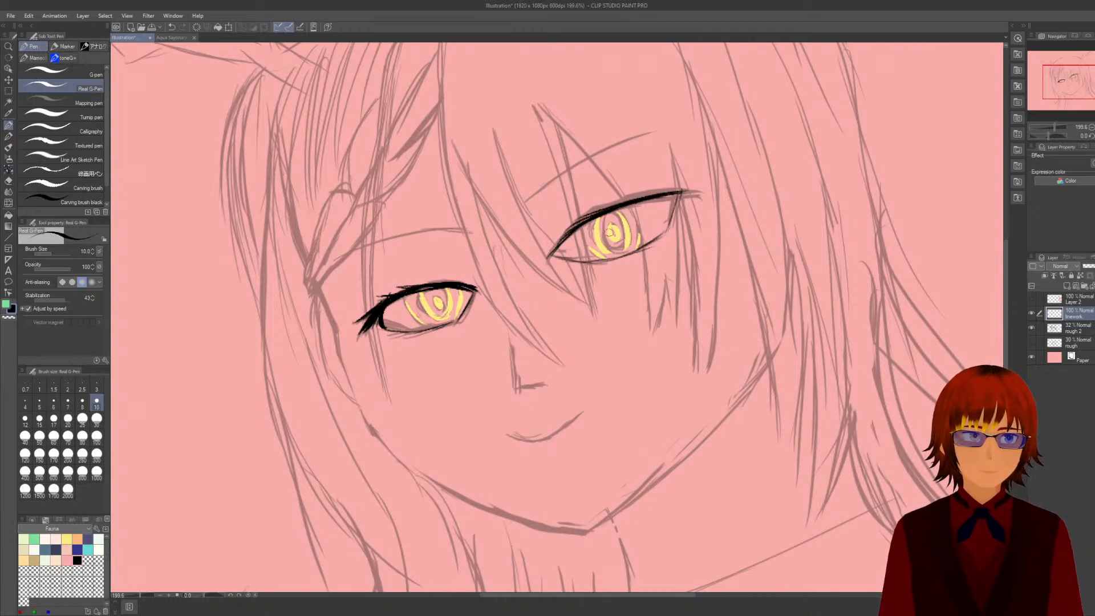
{"action": "left_click_drag", "start_coordinate": [579, 223], "coordinate": [644, 198]}
{"action": "mouse_move", "coordinate": [563, 238]}
{"action": "left_mouse_down"}
{"action": "mouse_move", "coordinate": [628, 201]}
{"action": "mouse_move", "coordinate": [566, 229]}
{"action": "left_mouse_up"}
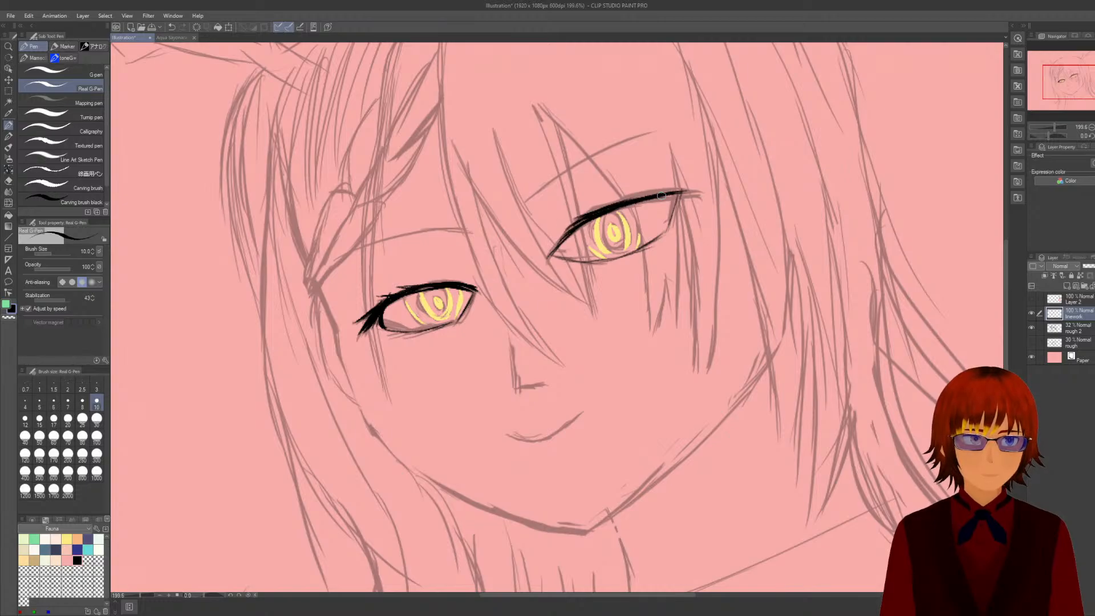
{"action": "scroll", "coordinate": [624, 268], "scroll_direction": "down", "scroll_amount": 3}
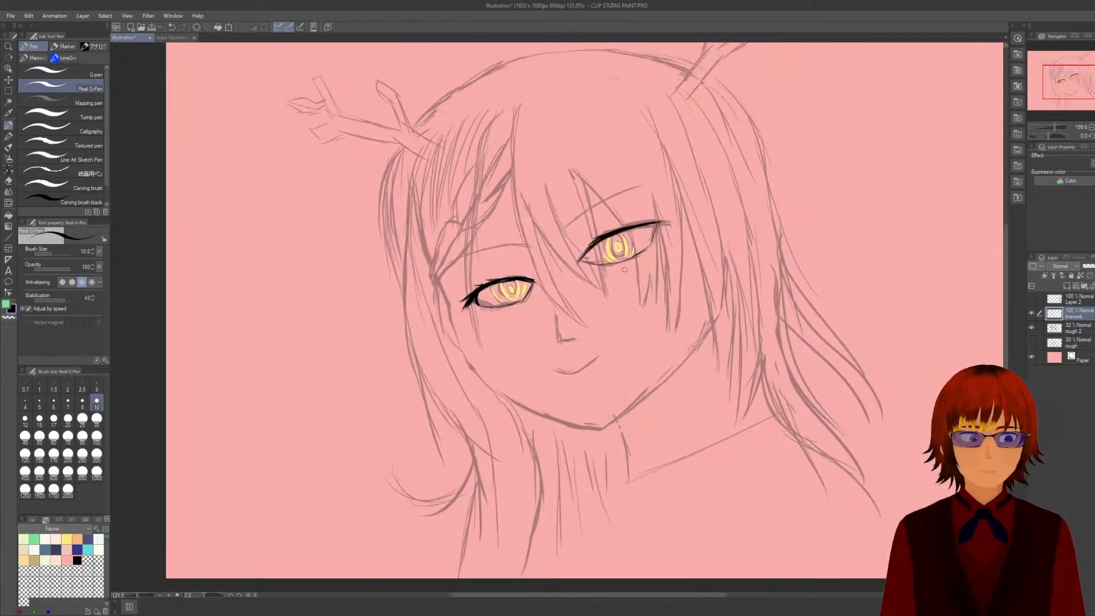
{"action": "scroll", "coordinate": [624, 269], "scroll_direction": "up", "scroll_amount": 3}
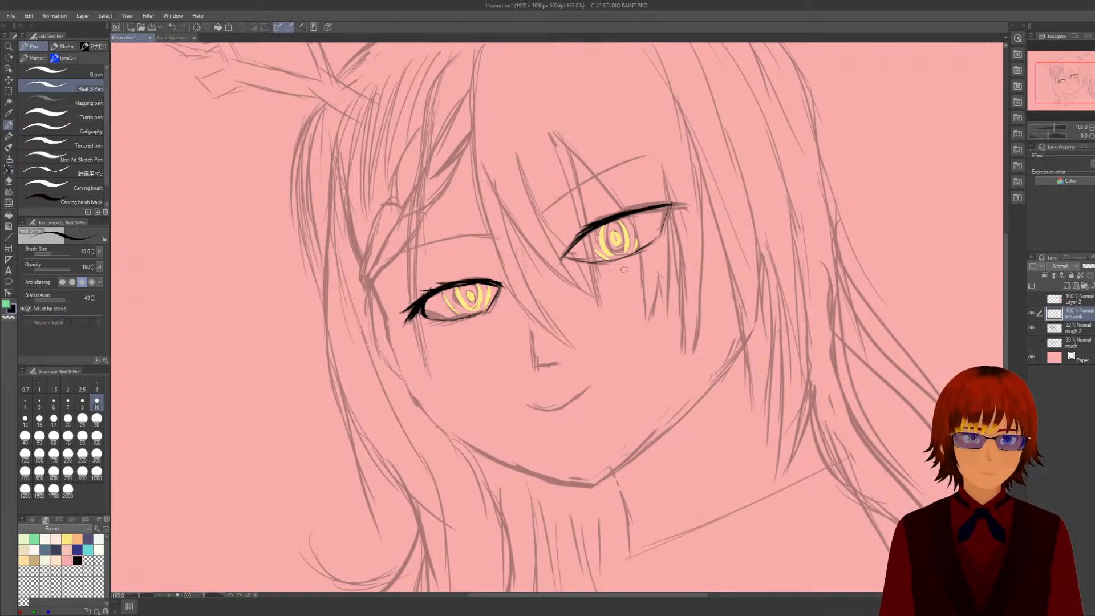
{"action": "scroll", "coordinate": [624, 269], "scroll_direction": "down", "scroll_amount": 3}
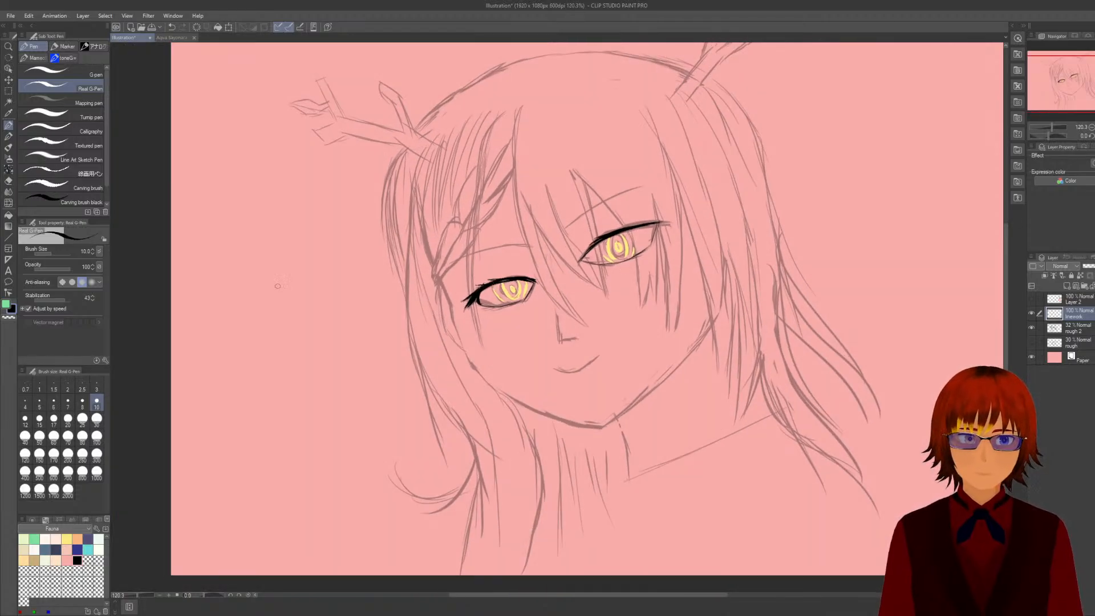
Try off-white pen strokes for the hair strand crossing the left eye, and undo them all.
{"action": "left_click", "coordinate": [48, 538]}
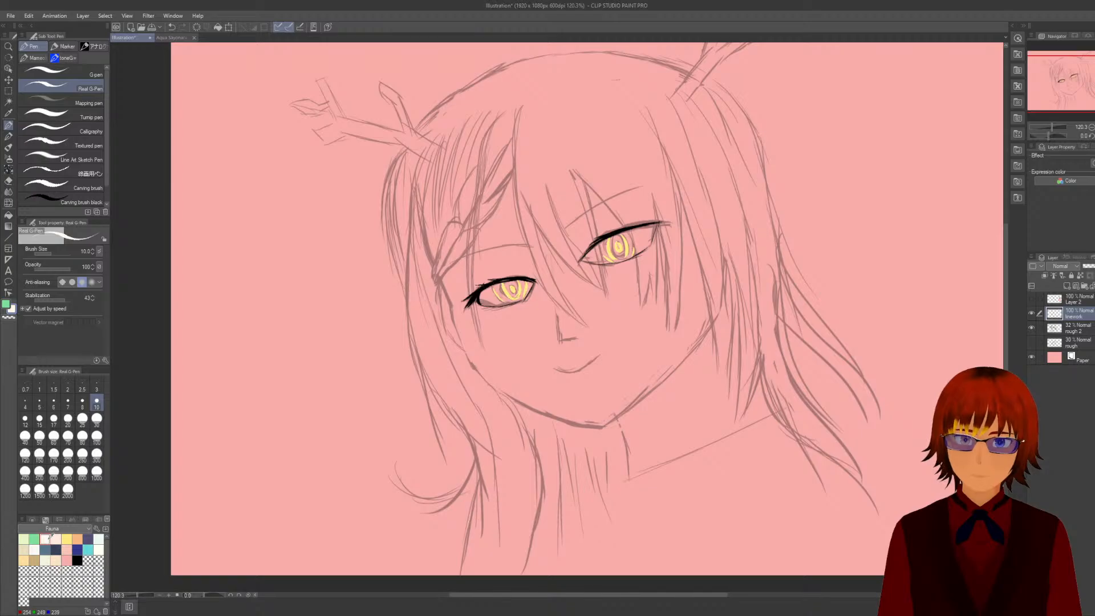
{"action": "scroll", "coordinate": [378, 382], "scroll_direction": "up", "scroll_amount": 1}
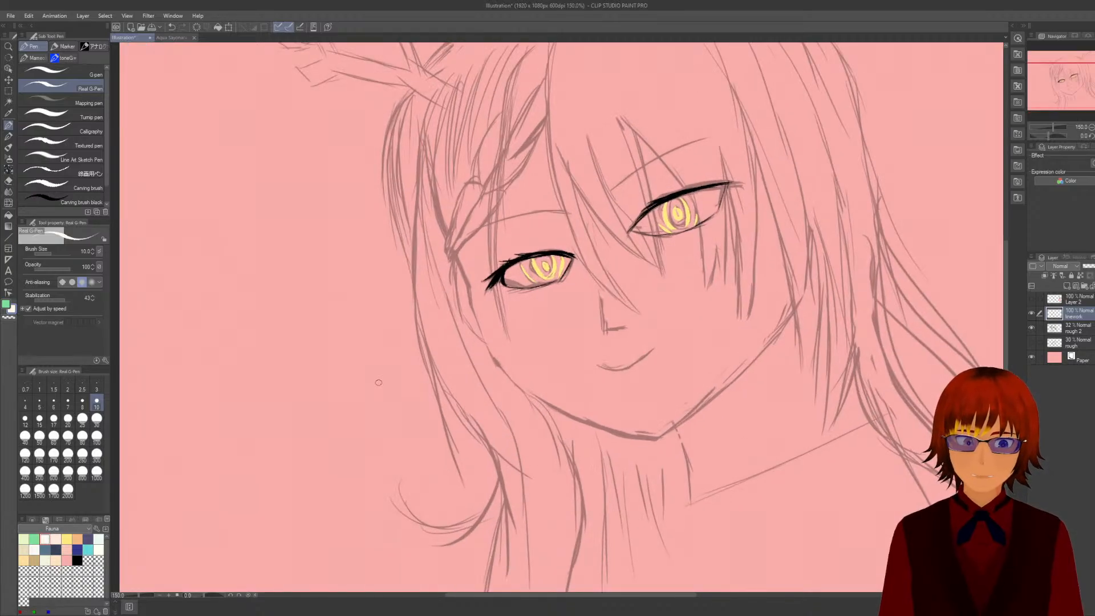
{"action": "scroll", "coordinate": [378, 382], "scroll_direction": "down", "scroll_amount": 1}
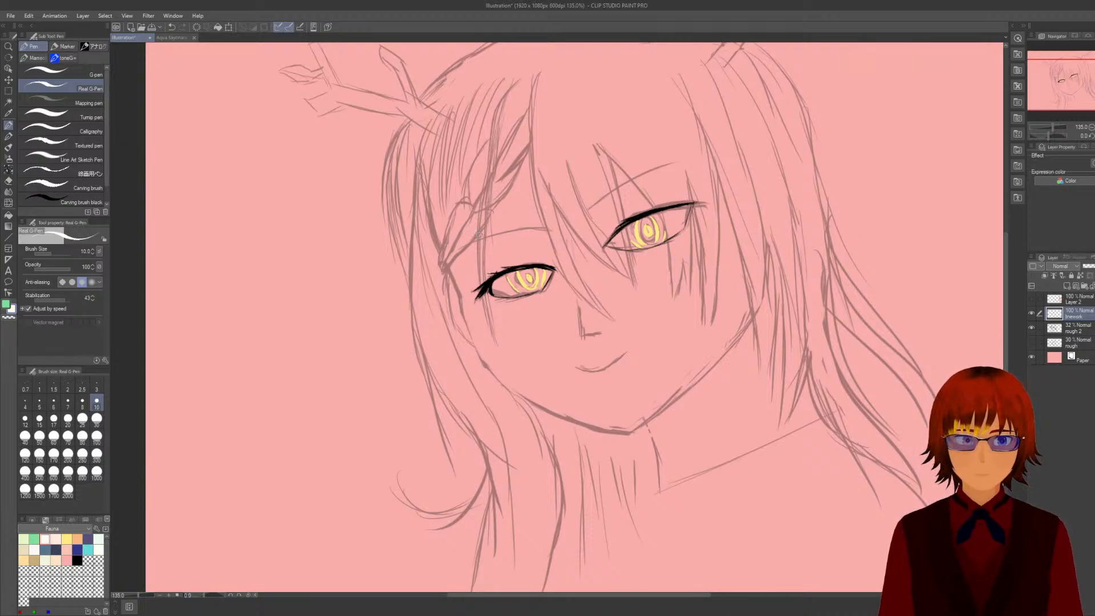
{"action": "left_click_drag", "start_coordinate": [478, 232], "coordinate": [499, 327]}
{"action": "left_click_drag", "start_coordinate": [313, 211], "coordinate": [330, 459]}
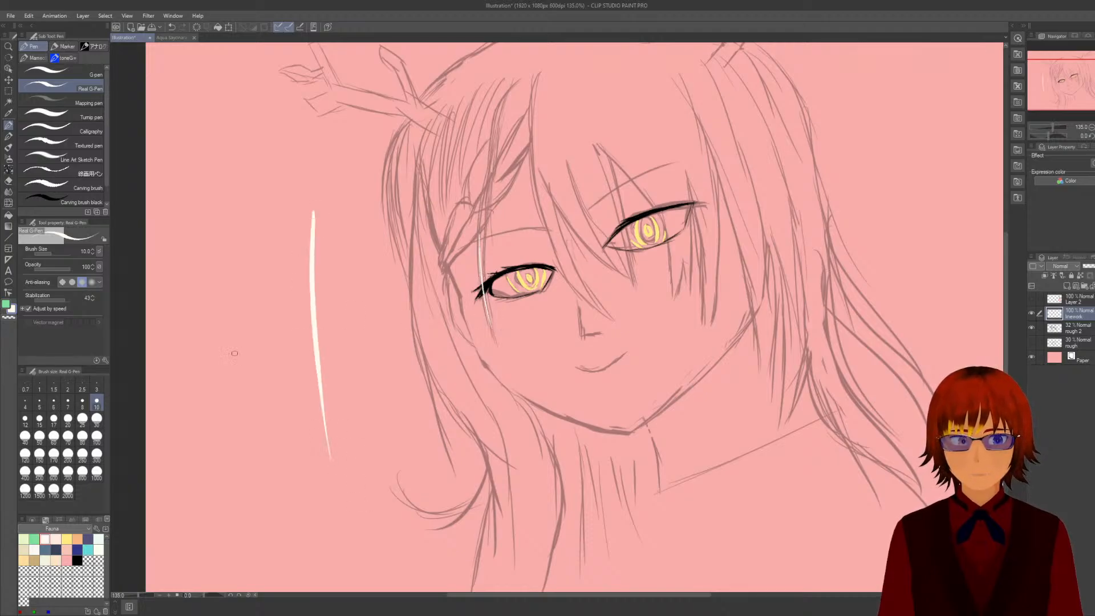
{"action": "key", "text": "ctrl+z"}
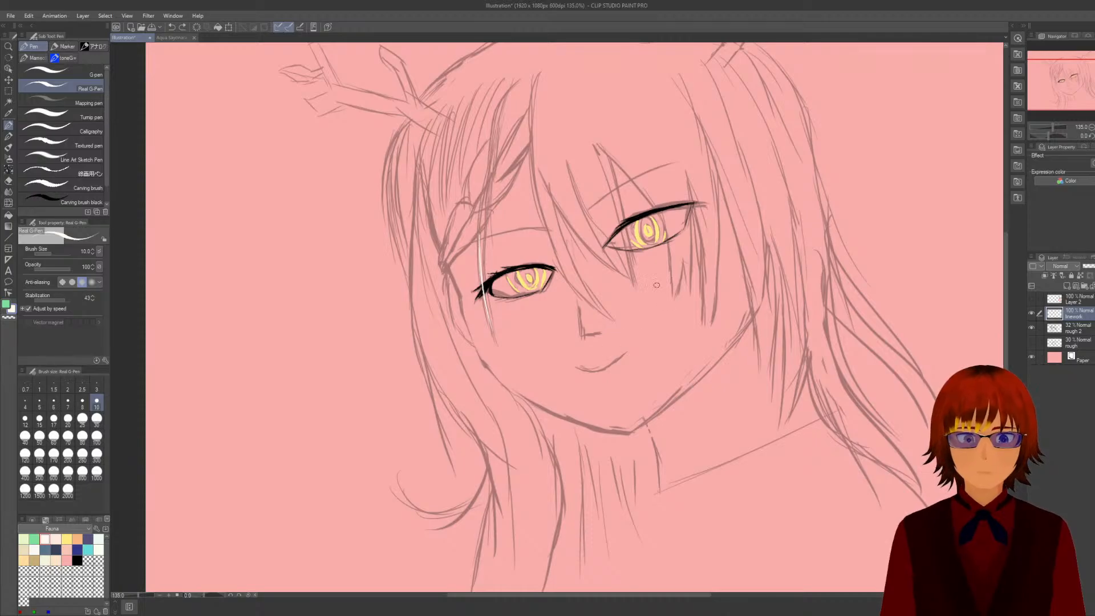
{"action": "left_click_drag", "start_coordinate": [481, 233], "coordinate": [494, 343]}
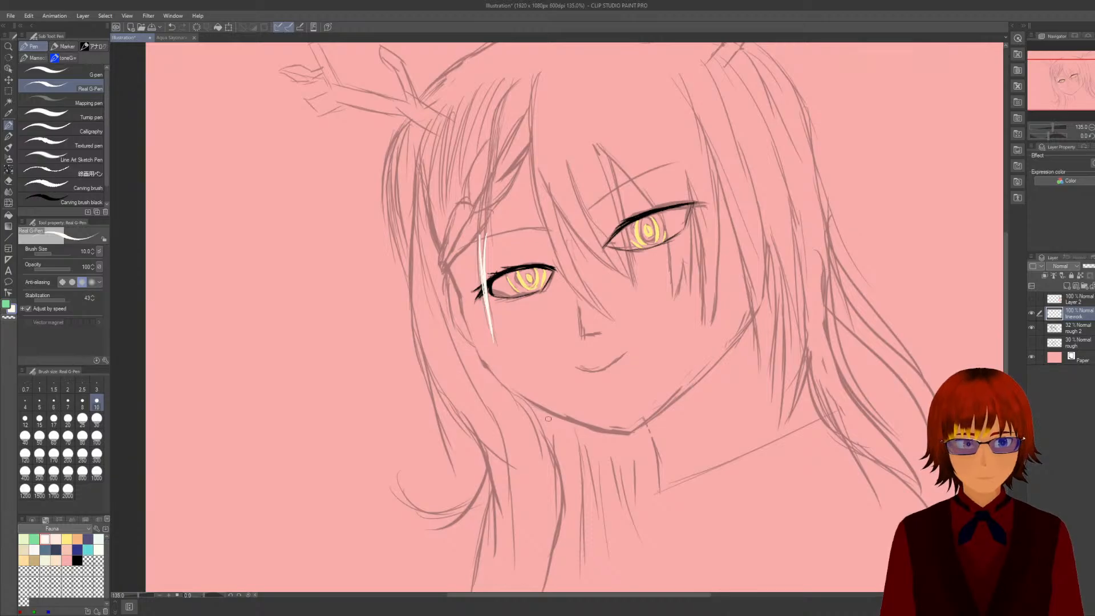
{"action": "key", "text": "ctrl+z"}
{"action": "key", "text": "ctrl+z"}
{"action": "key", "text": "ctrl+z"}
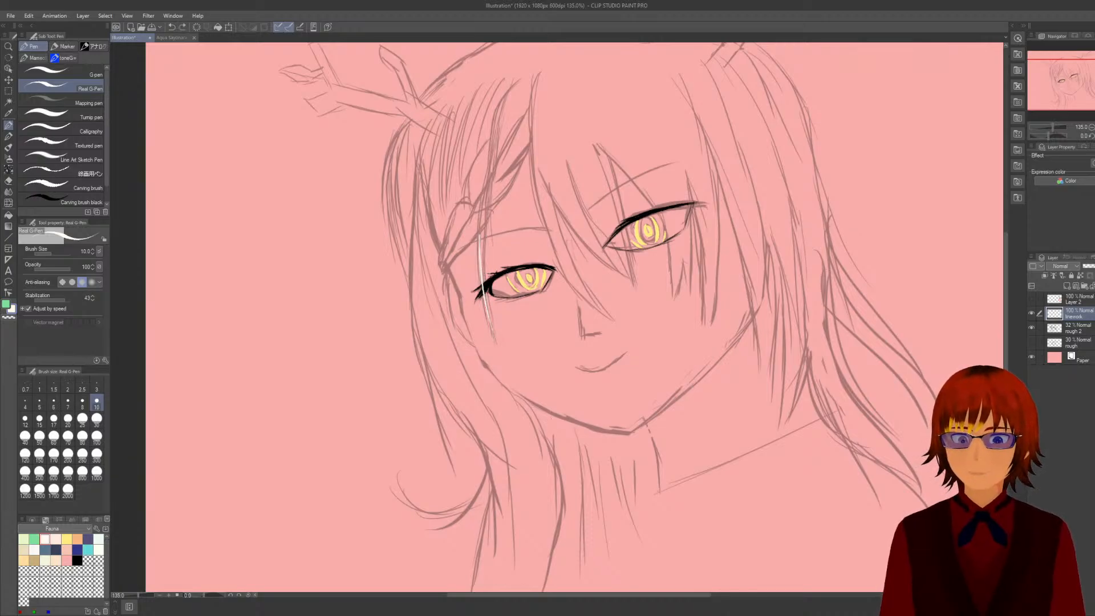
{"action": "key", "text": "ctrl+z"}
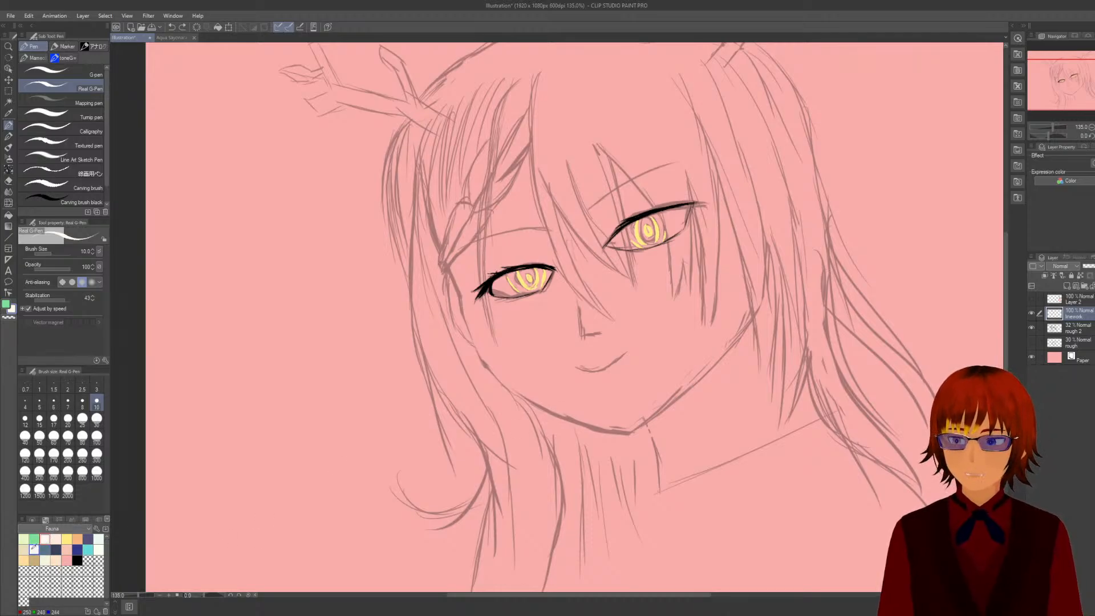
Switch the drawing colour to black and ink the lower tip of the hair strand crossing the left eye.
{"action": "left_click", "coordinate": [77, 559]}
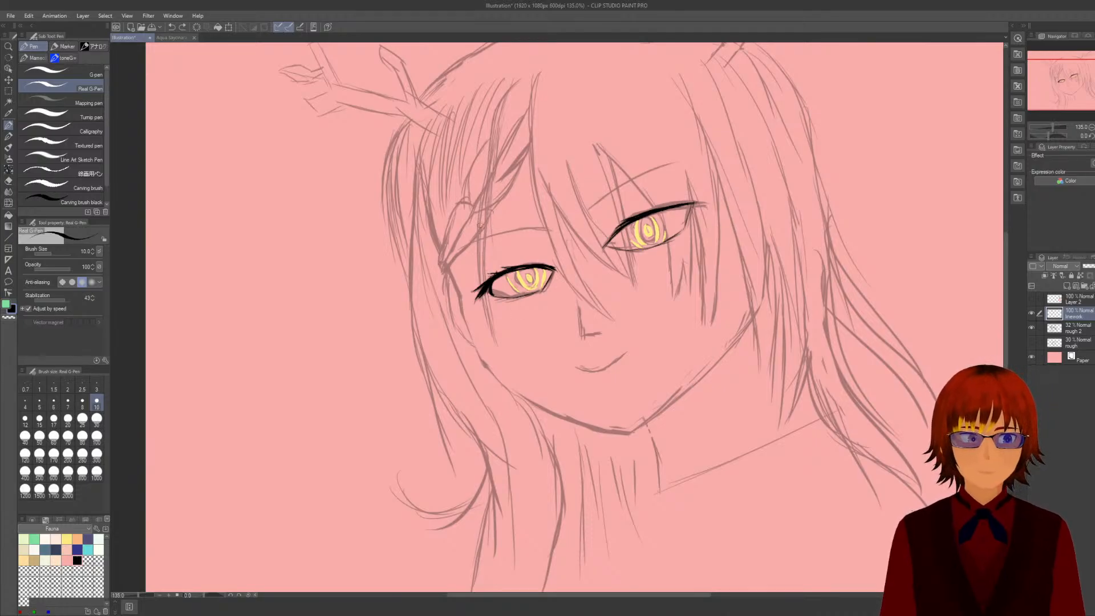
{"action": "left_click_drag", "start_coordinate": [479, 224], "coordinate": [486, 330]}
{"action": "left_click_drag", "start_coordinate": [486, 220], "coordinate": [494, 336]}
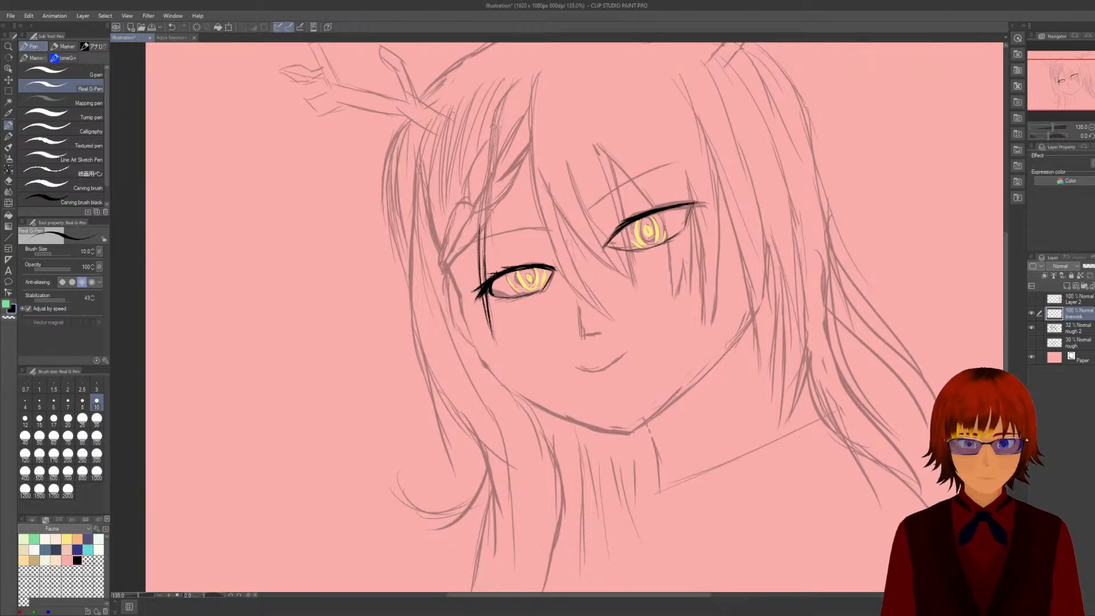
Extend the black hair strand from the left eye over the forehead up to the hair parting.
{"action": "left_click_drag", "start_coordinate": [490, 142], "coordinate": [478, 241]}
{"action": "left_click_drag", "start_coordinate": [508, 100], "coordinate": [482, 231]}
{"action": "left_click_drag", "start_coordinate": [491, 183], "coordinate": [491, 221]}
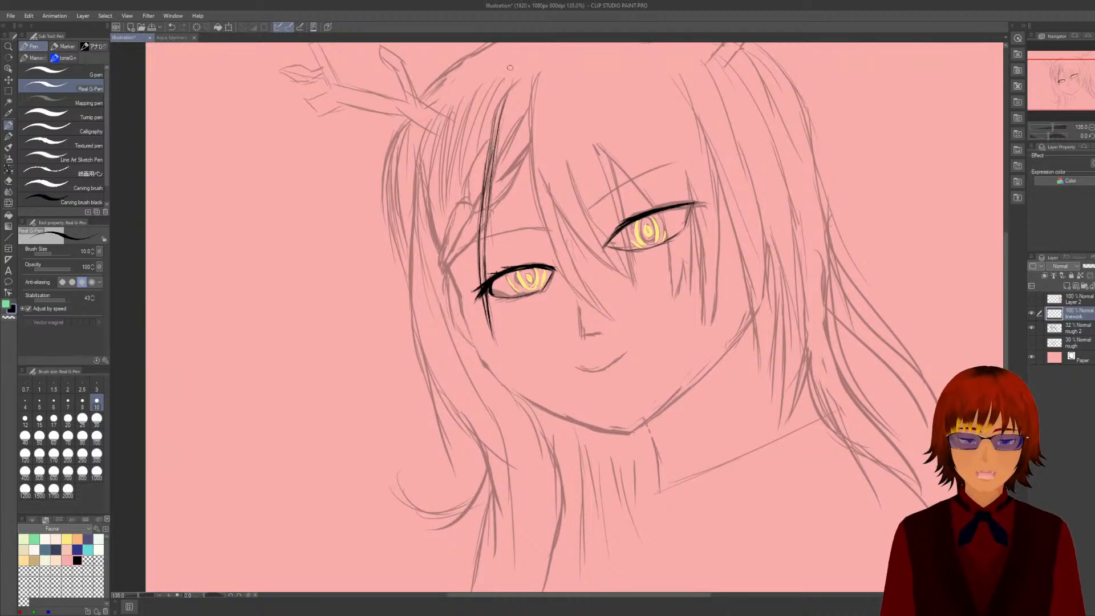
{"action": "scroll", "coordinate": [516, 69], "scroll_direction": "down", "scroll_amount": 2}
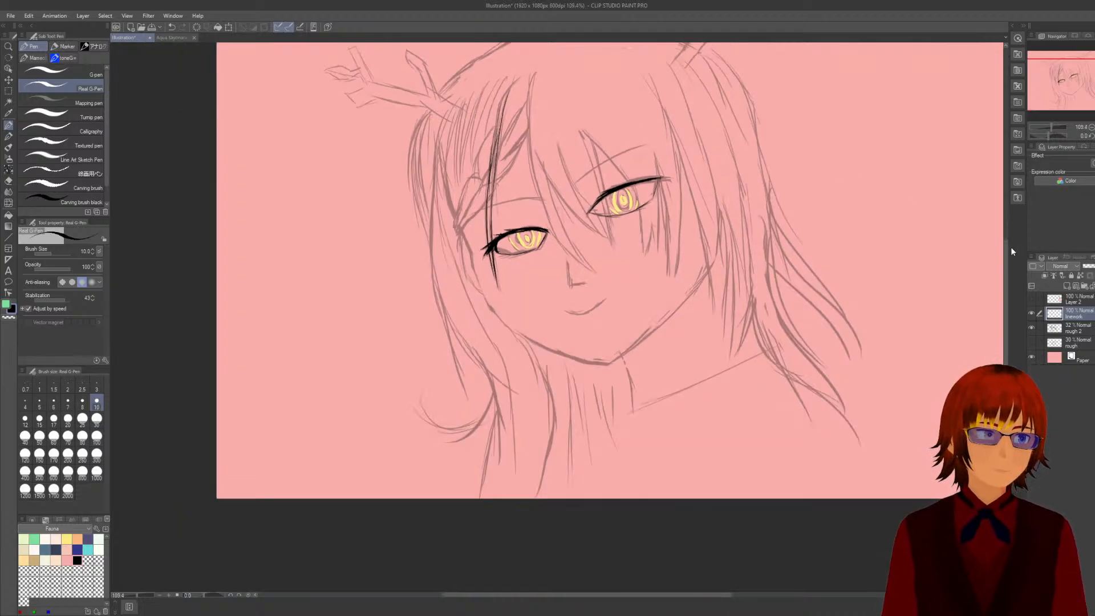
{"action": "left_click_drag", "start_coordinate": [1010, 247], "coordinate": [1015, 203]}
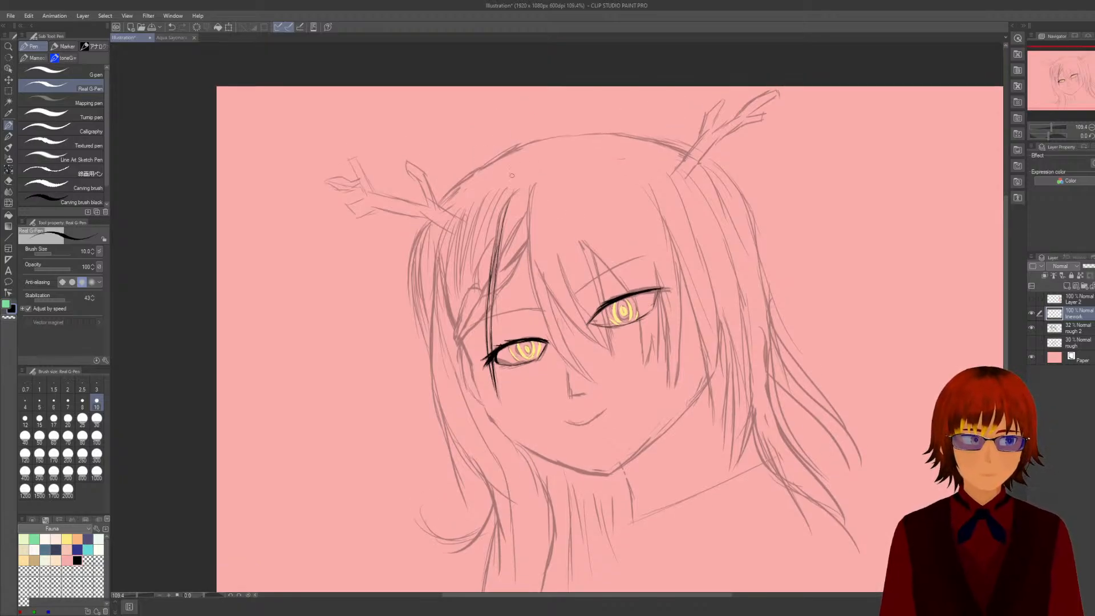
{"action": "mouse_move", "coordinate": [511, 183]}
{"action": "left_mouse_down"}
{"action": "mouse_move", "coordinate": [491, 272]}
{"action": "mouse_move", "coordinate": [519, 172]}
{"action": "mouse_move", "coordinate": [501, 243]}
{"action": "mouse_move", "coordinate": [521, 177]}
{"action": "mouse_move", "coordinate": [504, 229]}
{"action": "left_mouse_up"}
{"action": "mouse_move", "coordinate": [516, 173]}
{"action": "left_mouse_down"}
{"action": "mouse_move", "coordinate": [489, 287]}
{"action": "mouse_move", "coordinate": [502, 223]}
{"action": "mouse_move", "coordinate": [493, 317]}
{"action": "left_mouse_up"}
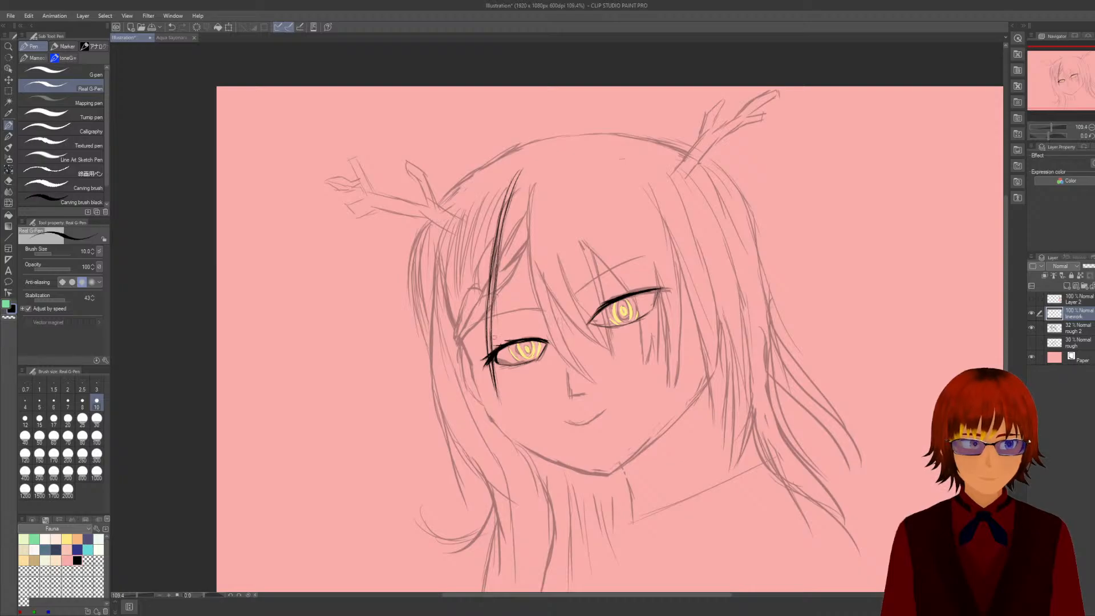
Erase the stray lines where the hair strand meets the left eye's lashes, using the Hard eraser at size 12.
{"action": "scroll", "coordinate": [500, 347], "scroll_direction": "up", "scroll_amount": 2}
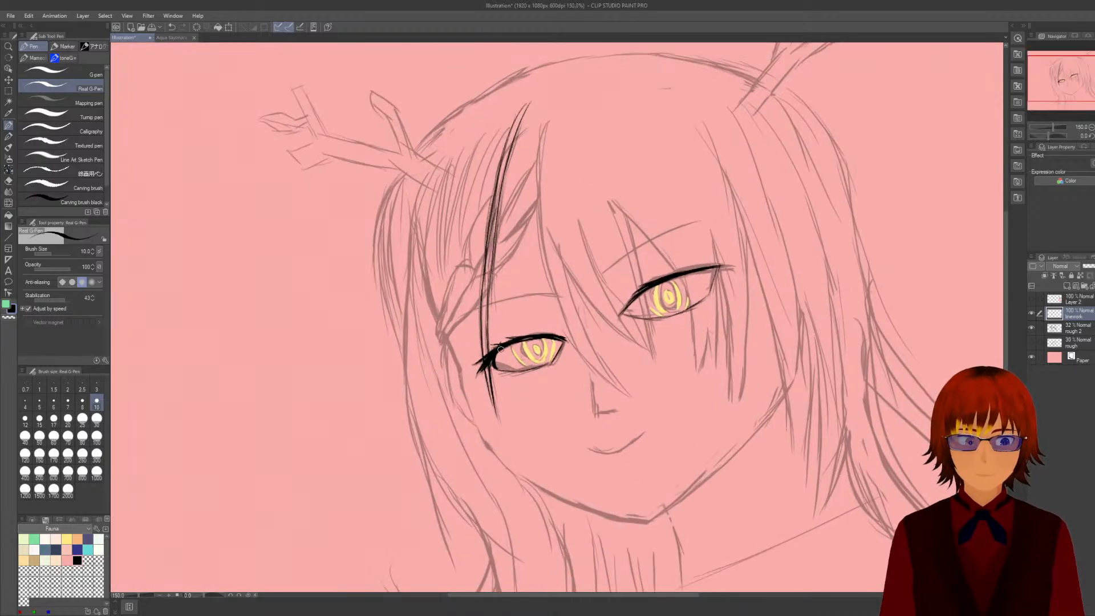
{"action": "key", "text": "e"}
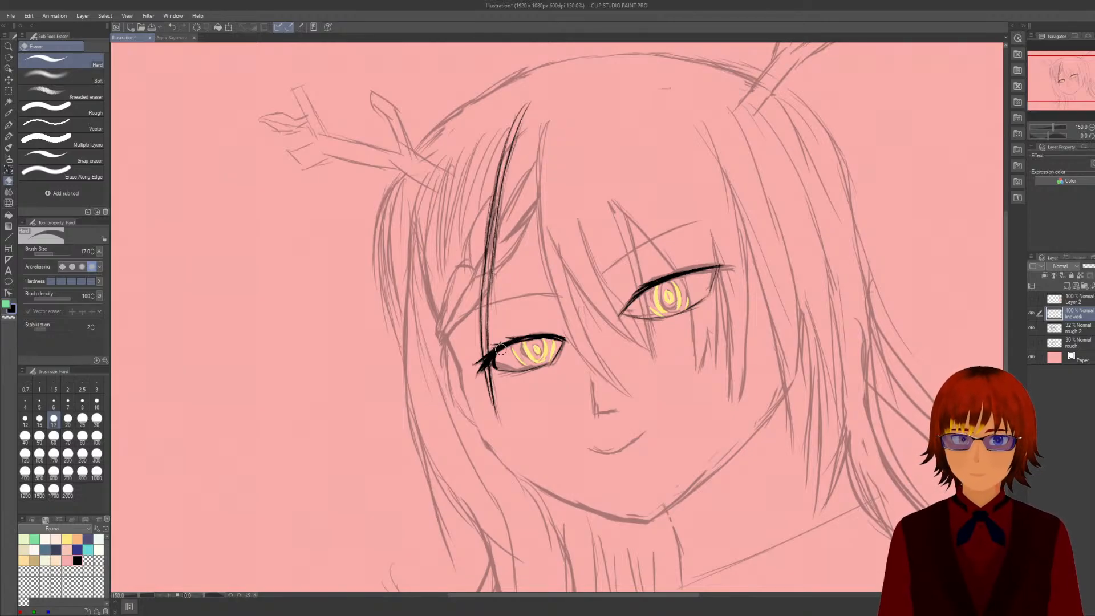
{"action": "key", "text": "bracketleft"}
{"action": "key", "text": "bracketleft"}
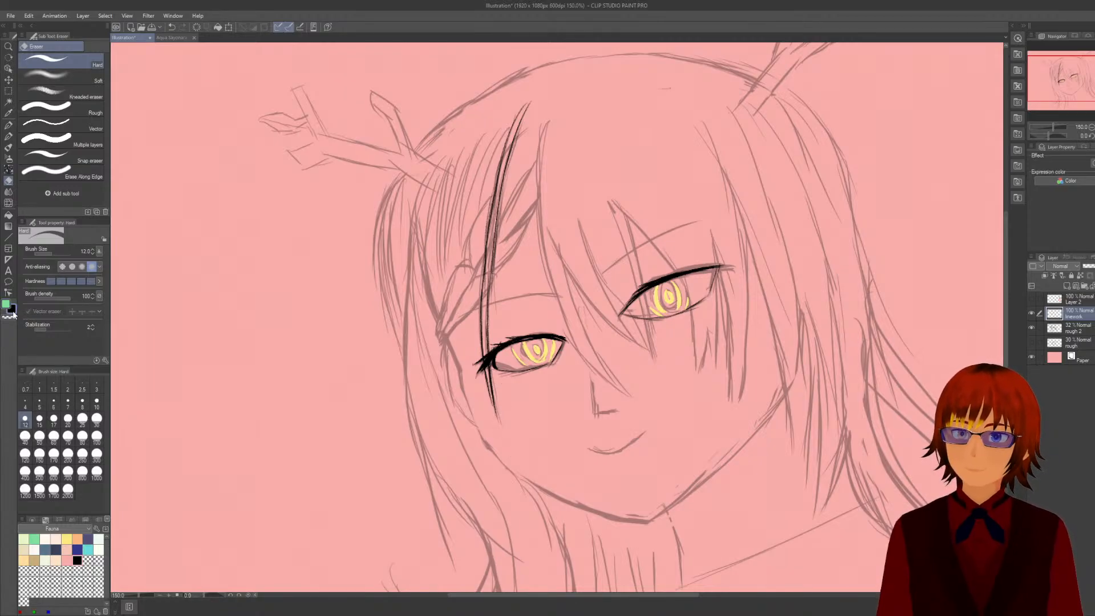
Ink the curved hair sections on both sides of the forehead strand with the black Real G-Pen, redoing the left curve.
{"action": "key", "text": "p"}
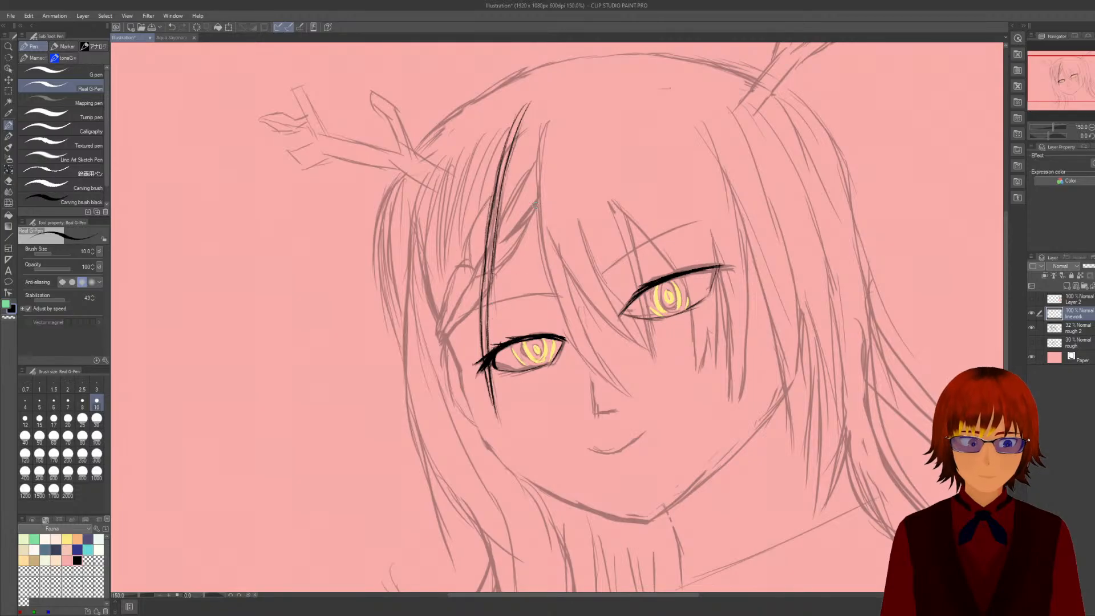
{"action": "mouse_move", "coordinate": [538, 201]}
{"action": "left_mouse_down"}
{"action": "mouse_move", "coordinate": [508, 236]}
{"action": "mouse_move", "coordinate": [531, 218]}
{"action": "mouse_move", "coordinate": [493, 273]}
{"action": "left_mouse_up"}
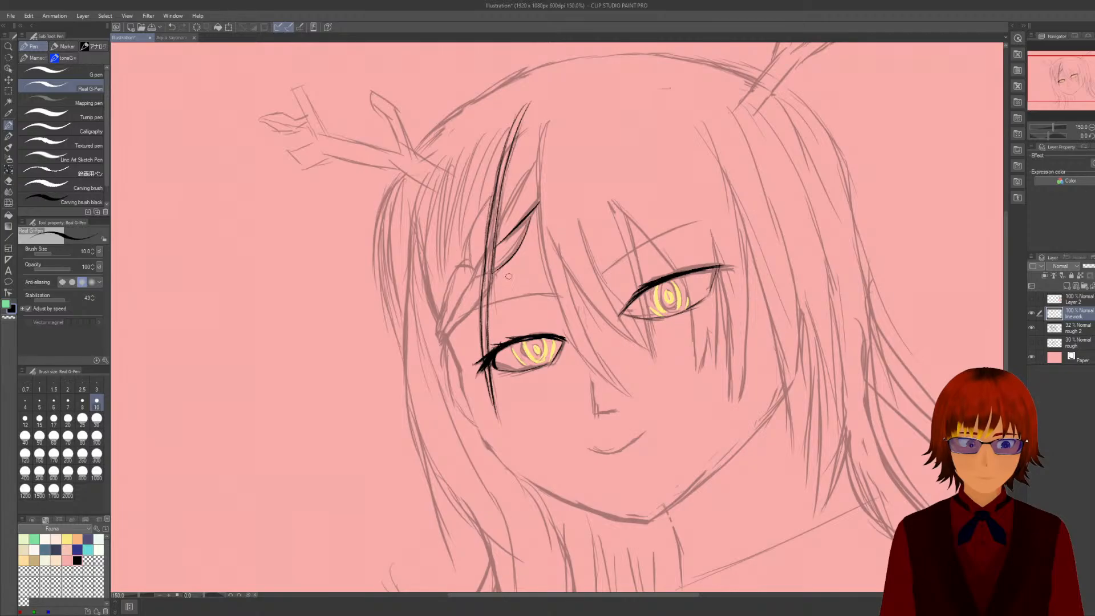
{"action": "mouse_move", "coordinate": [490, 199]}
{"action": "left_mouse_down"}
{"action": "mouse_move", "coordinate": [465, 247]}
{"action": "mouse_move", "coordinate": [469, 278]}
{"action": "left_mouse_up"}
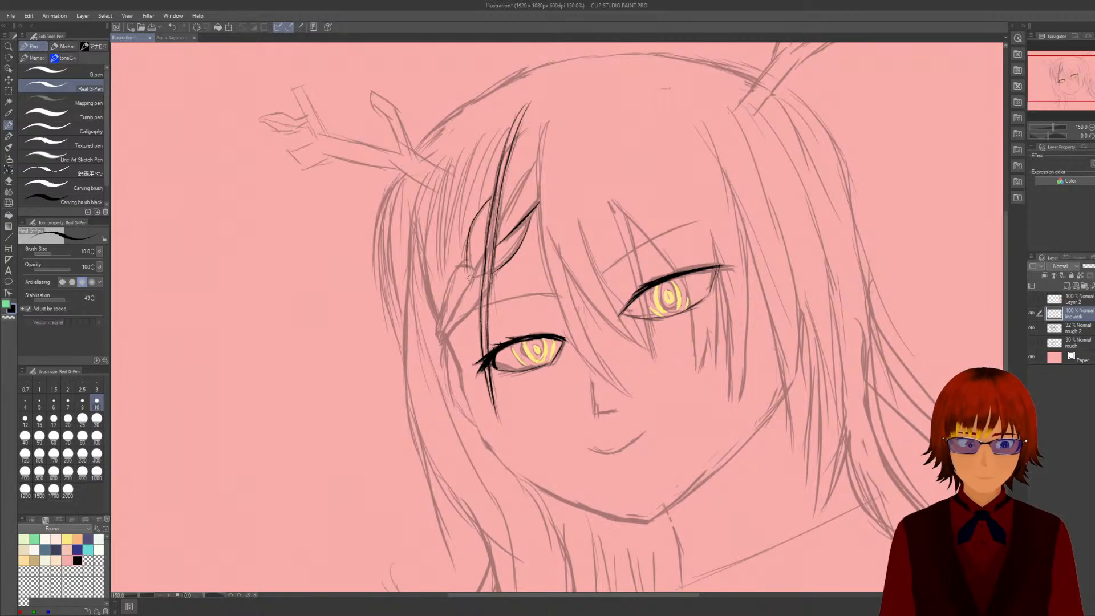
{"action": "key", "text": "ctrl+z"}
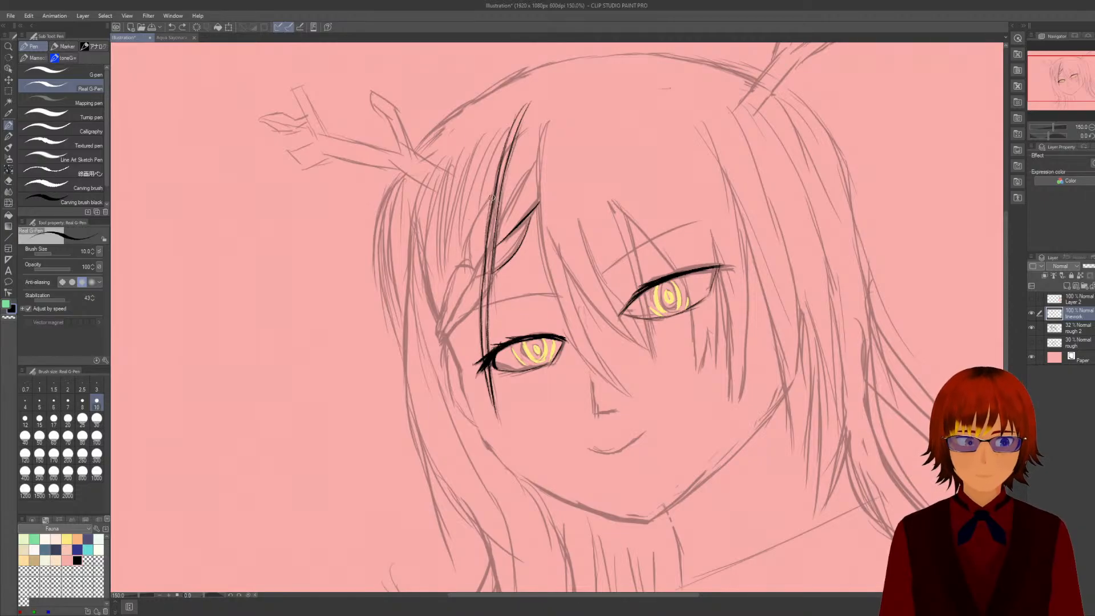
{"action": "left_click_drag", "start_coordinate": [492, 198], "coordinate": [470, 261]}
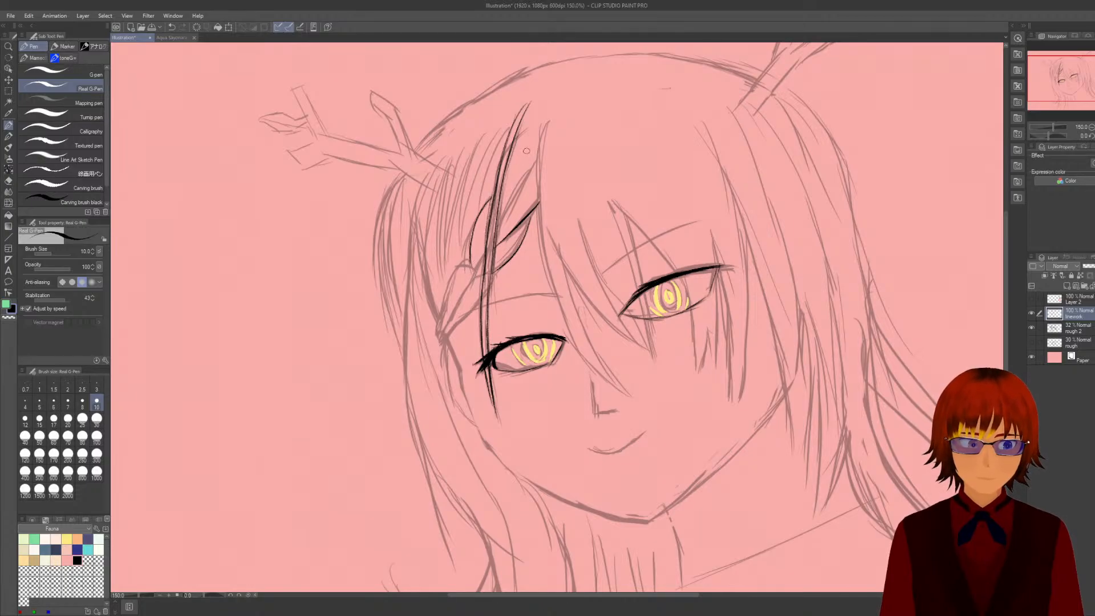
{"action": "left_click_drag", "start_coordinate": [535, 125], "coordinate": [517, 143]}
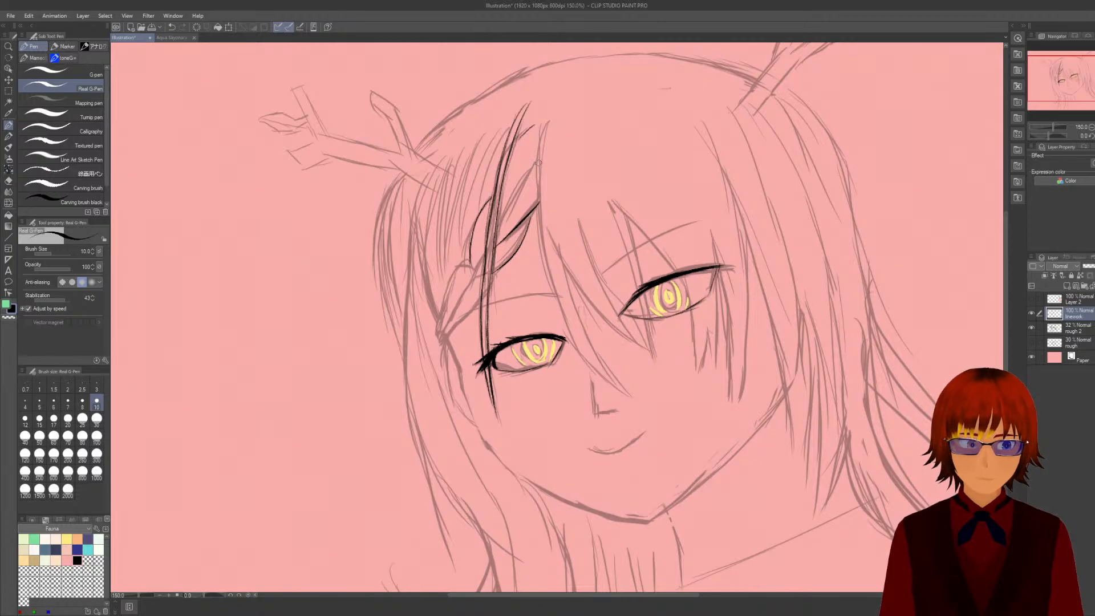
{"action": "left_click_drag", "start_coordinate": [538, 163], "coordinate": [501, 243]}
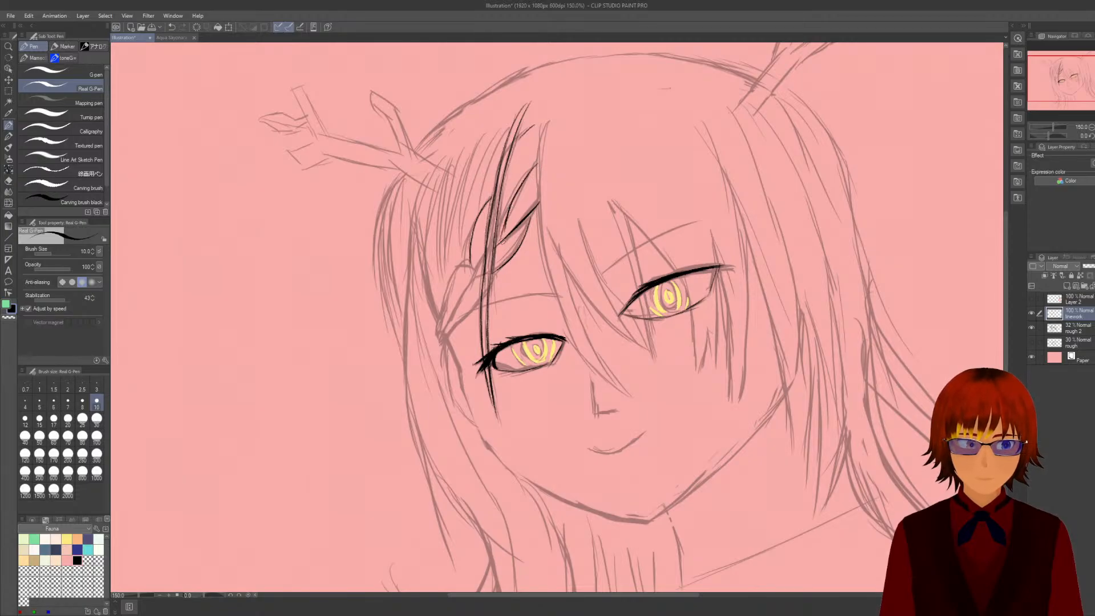
Undo the last two strokes, redraw the upper braid segment's edge, and ink the lowest braid segment down to its pointed tip.
{"action": "key", "text": "ctrl+z"}
{"action": "key", "text": "ctrl+z"}
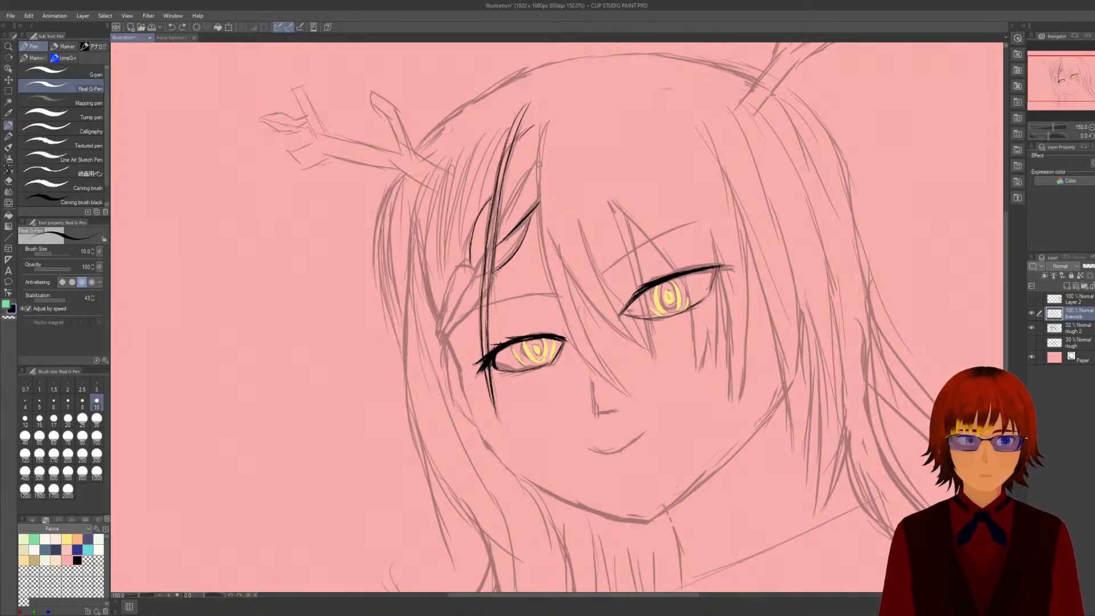
{"action": "left_click_drag", "start_coordinate": [539, 162], "coordinate": [476, 278]}
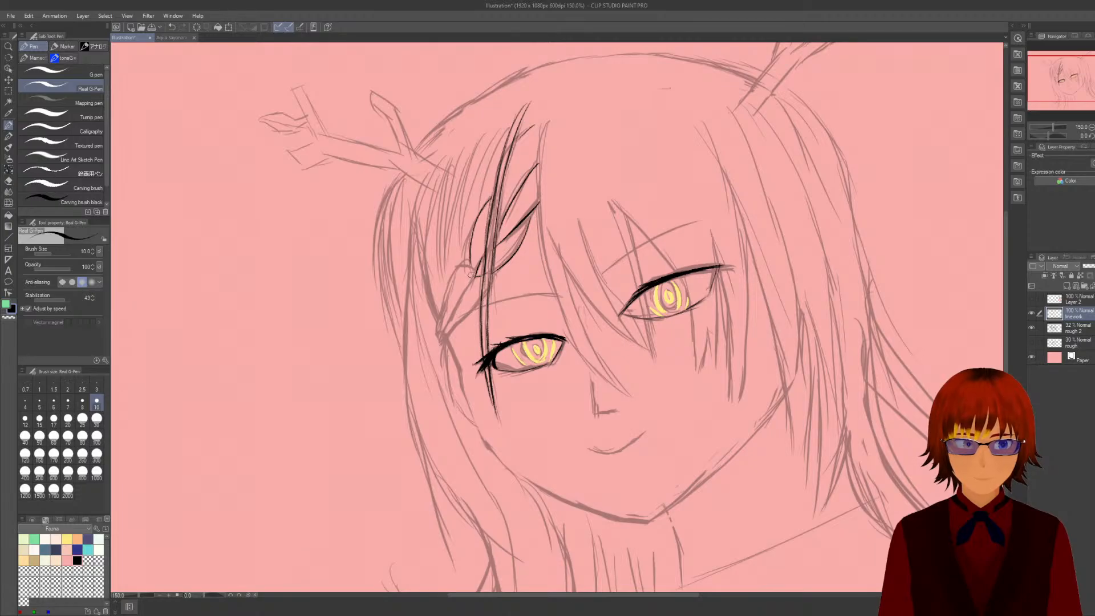
{"action": "mouse_move", "coordinate": [470, 266]}
{"action": "left_mouse_down"}
{"action": "mouse_move", "coordinate": [456, 273]}
{"action": "mouse_move", "coordinate": [438, 333]}
{"action": "left_mouse_up"}
{"action": "left_click_drag", "start_coordinate": [477, 302], "coordinate": [443, 338]}
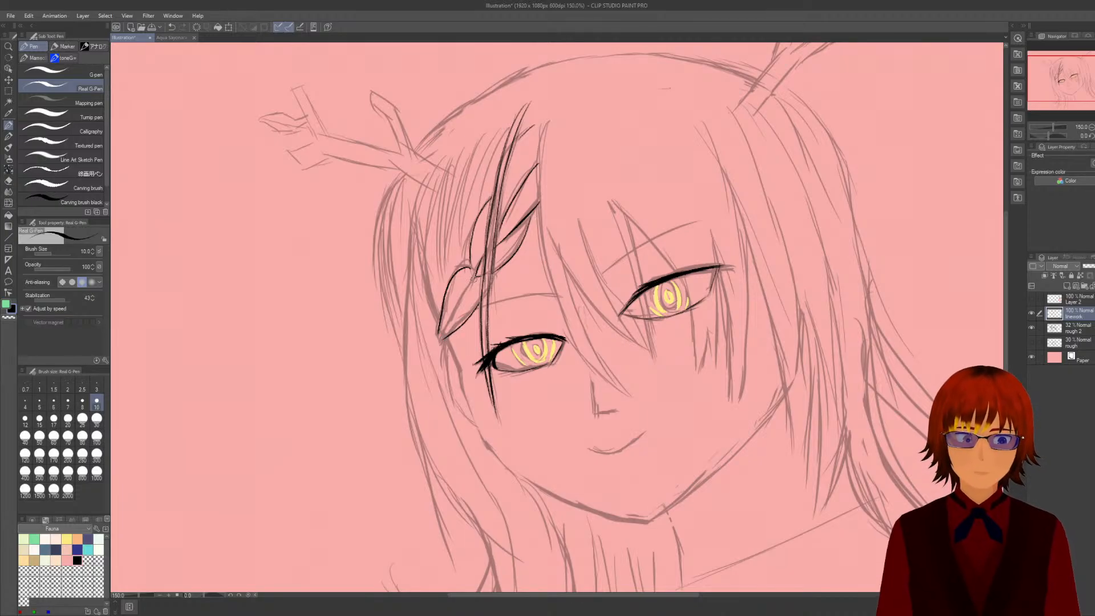
Ink the side of the face below the braid's tip and the jawline on that side down to the chin.
{"action": "mouse_move", "coordinate": [473, 278]}
{"action": "left_mouse_down"}
{"action": "mouse_move", "coordinate": [436, 335]}
{"action": "mouse_move", "coordinate": [464, 419]}
{"action": "left_mouse_up"}
{"action": "key", "text": "ctrl+z"}
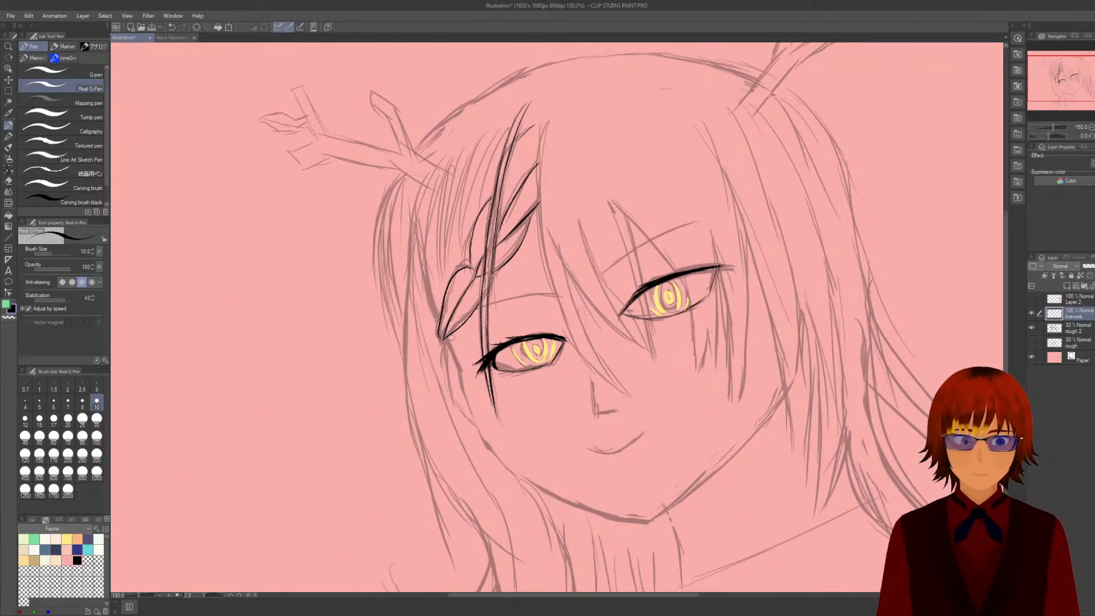
{"action": "mouse_move", "coordinate": [446, 340]}
{"action": "left_mouse_down"}
{"action": "mouse_move", "coordinate": [447, 378]}
{"action": "mouse_move", "coordinate": [476, 425]}
{"action": "left_mouse_up"}
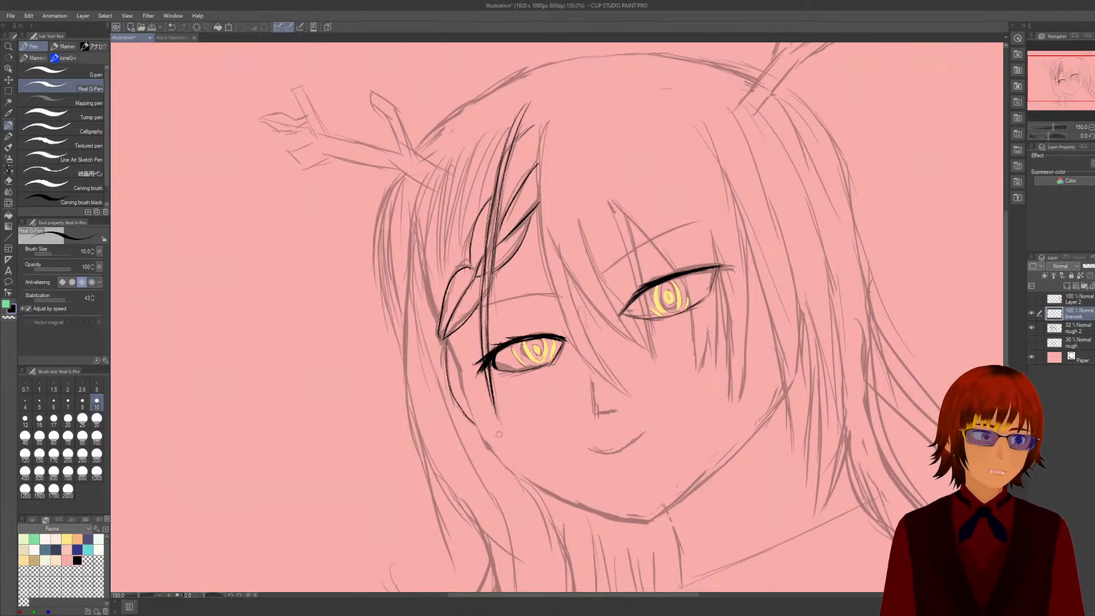
{"action": "mouse_move", "coordinate": [448, 337]}
{"action": "left_mouse_down"}
{"action": "mouse_move", "coordinate": [471, 423]}
{"action": "mouse_move", "coordinate": [501, 462]}
{"action": "mouse_move", "coordinate": [606, 521]}
{"action": "mouse_move", "coordinate": [594, 511]}
{"action": "mouse_move", "coordinate": [646, 525]}
{"action": "mouse_move", "coordinate": [589, 508]}
{"action": "mouse_move", "coordinate": [653, 523]}
{"action": "left_mouse_up"}
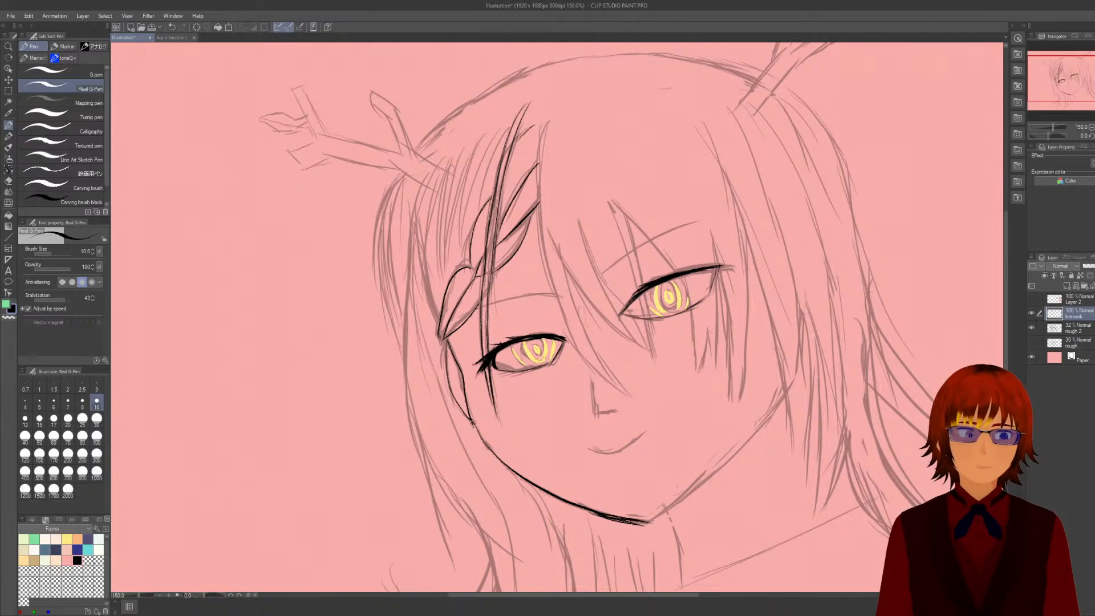
{"action": "left_click_drag", "start_coordinate": [488, 445], "coordinate": [570, 503]}
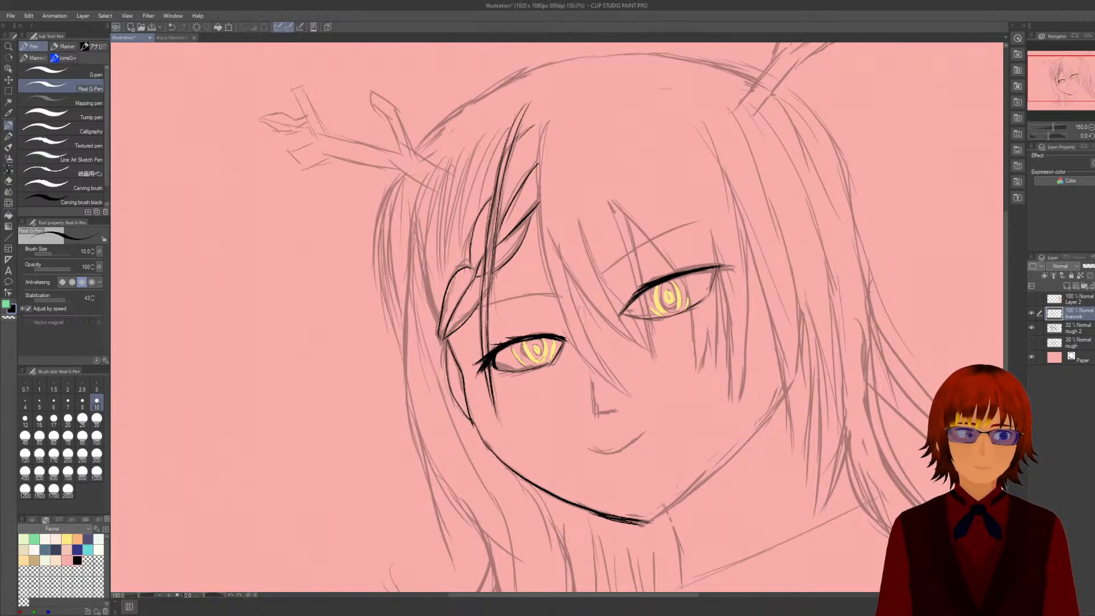
Ink the opposite jawline from the cheek down to the chin, redrawing it so it meets the inked jaw.
{"action": "mouse_move", "coordinate": [786, 391]}
{"action": "left_mouse_down"}
{"action": "mouse_move", "coordinate": [750, 443]}
{"action": "mouse_move", "coordinate": [652, 522]}
{"action": "left_mouse_up"}
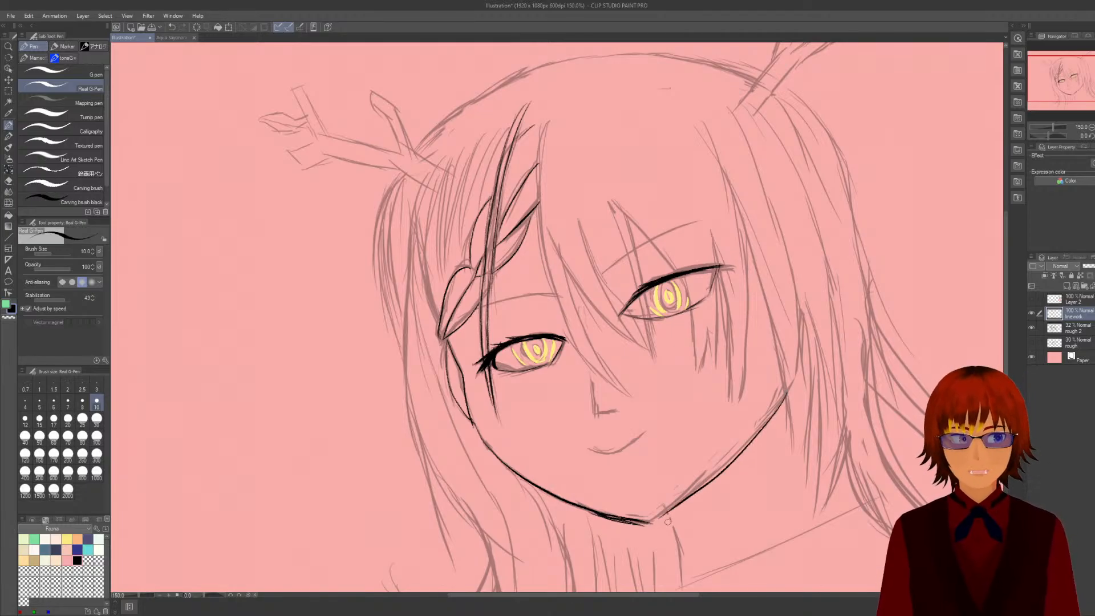
{"action": "key", "text": "ctrl+z"}
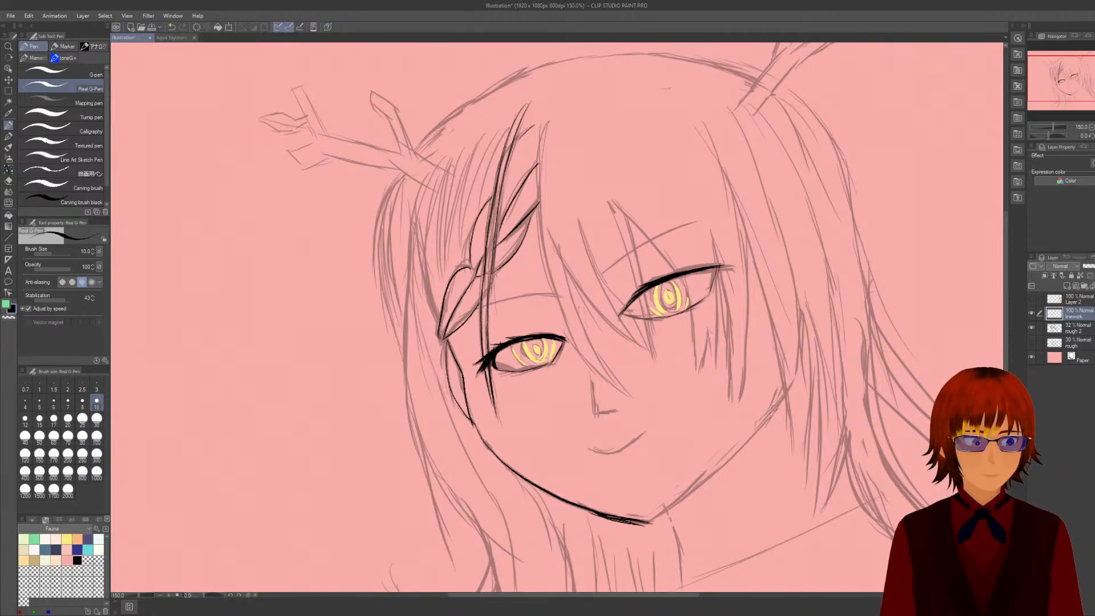
{"action": "left_click_drag", "start_coordinate": [773, 407], "coordinate": [650, 524]}
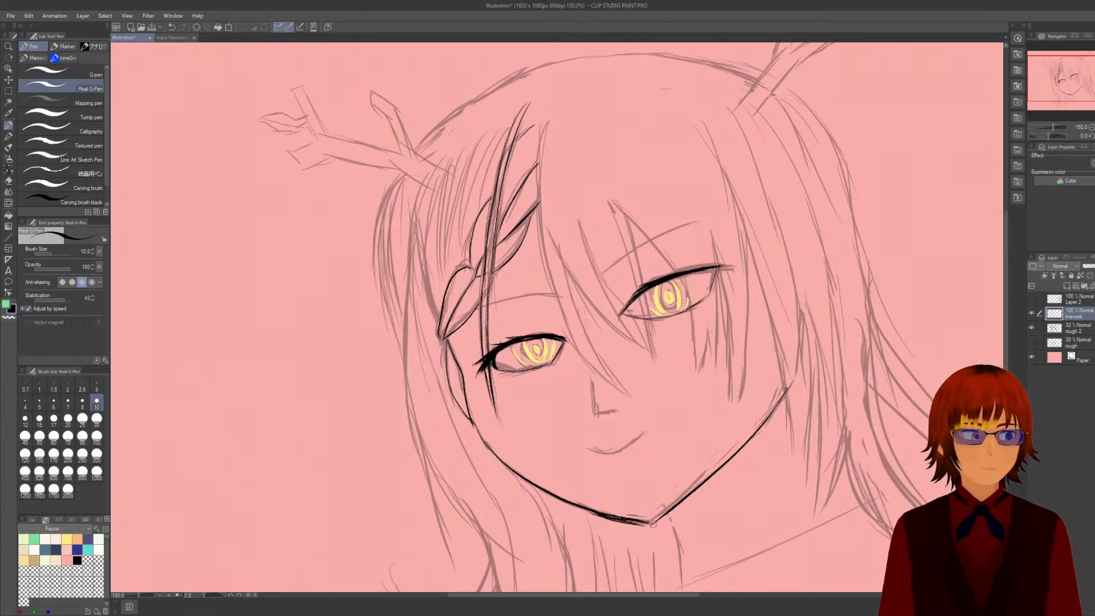
Ink the long curved bang strand from the hair parting, past the braid and inner eye corner, to just above the nose.
{"action": "scroll", "coordinate": [797, 367], "scroll_direction": "down", "scroll_amount": 3}
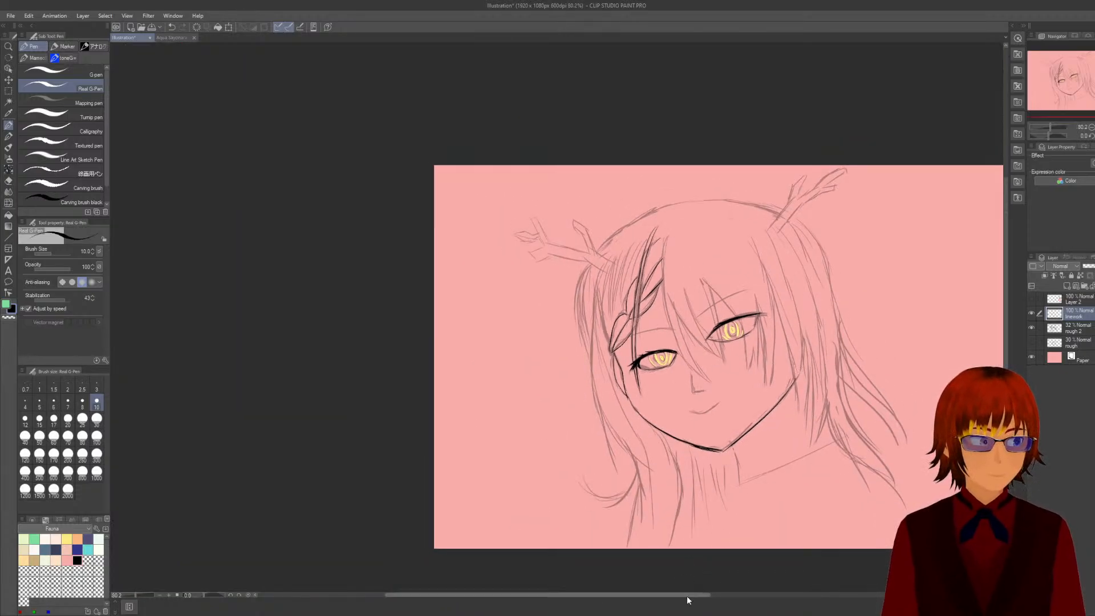
{"action": "left_click_drag", "start_coordinate": [688, 595], "coordinate": [741, 592]}
{"action": "scroll", "coordinate": [742, 504], "scroll_direction": "up", "scroll_amount": 2}
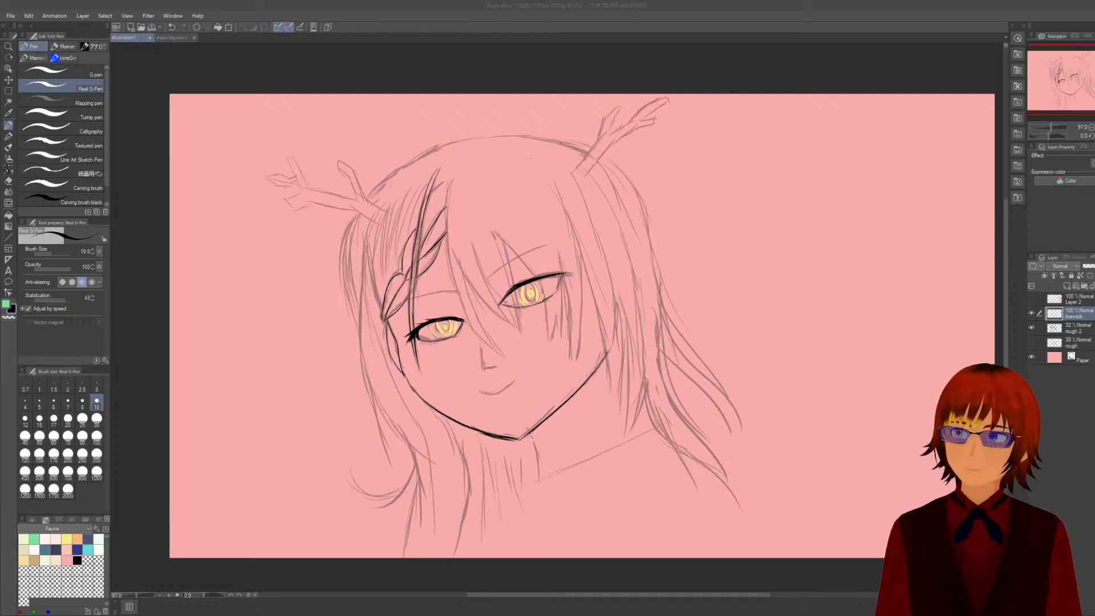
{"action": "scroll", "coordinate": [425, 184], "scroll_direction": "up", "scroll_amount": 2}
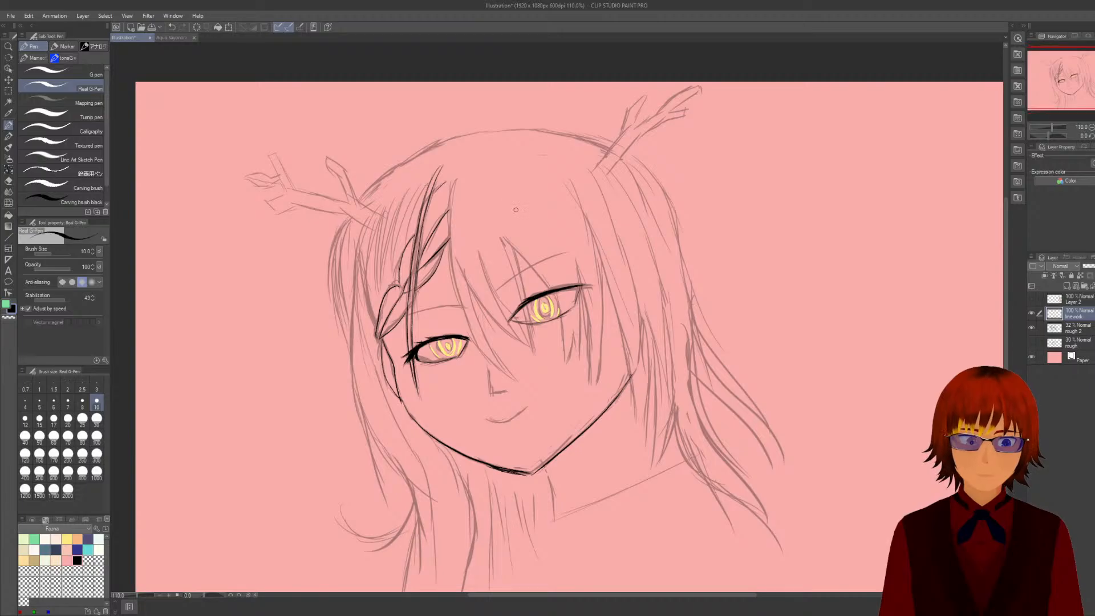
{"action": "left_click_drag", "start_coordinate": [1004, 235], "coordinate": [1005, 252]}
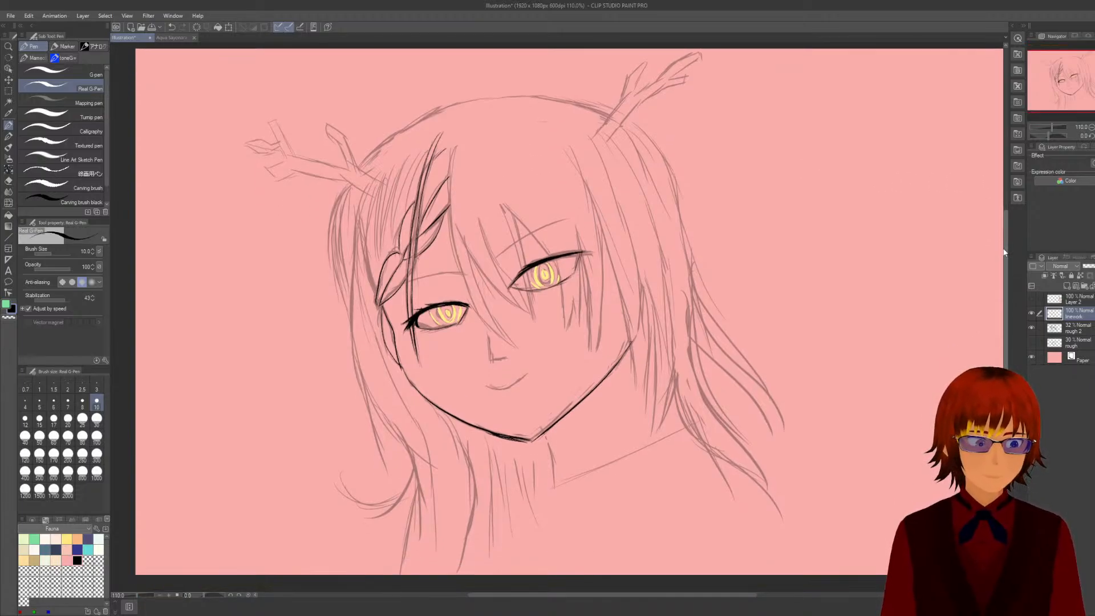
{"action": "scroll", "coordinate": [820, 271], "scroll_direction": "up", "scroll_amount": 2}
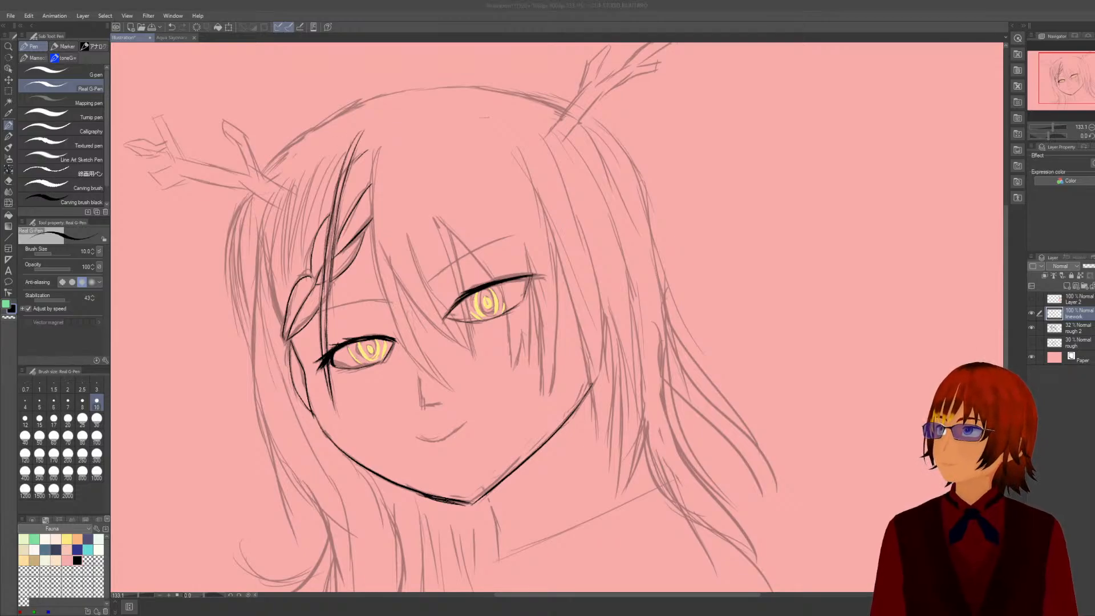
{"action": "key", "text": "alt+Tab"}
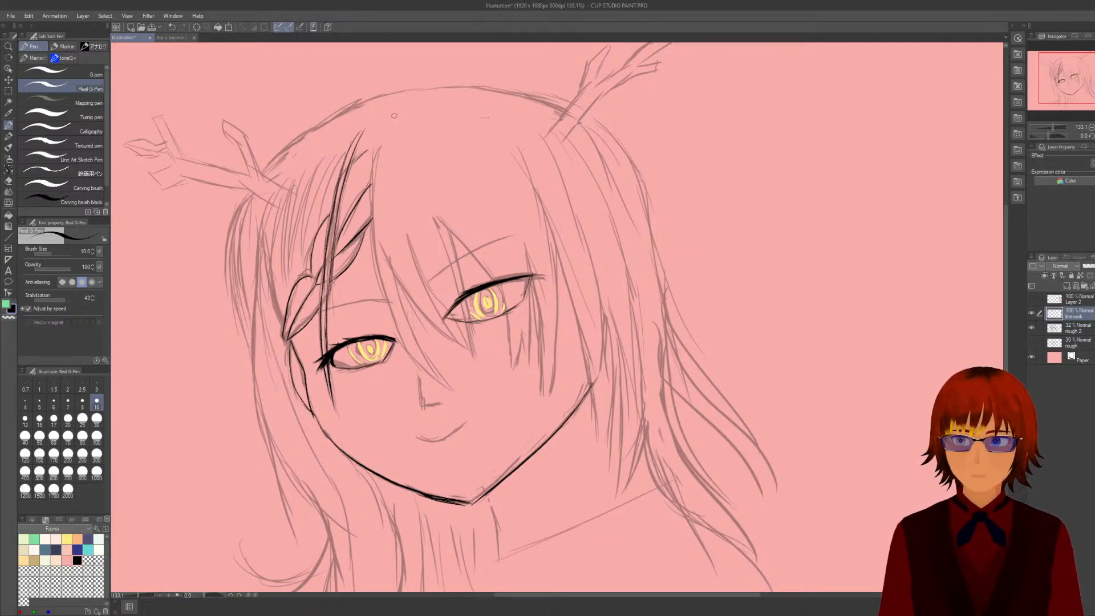
{"action": "mouse_move", "coordinate": [392, 116]}
{"action": "left_mouse_down"}
{"action": "mouse_move", "coordinate": [373, 214]}
{"action": "mouse_move", "coordinate": [380, 270]}
{"action": "mouse_move", "coordinate": [406, 353]}
{"action": "mouse_move", "coordinate": [425, 373]}
{"action": "left_mouse_up"}
{"action": "key", "text": "ctrl+z"}
{"action": "key", "text": "ctrl+z"}
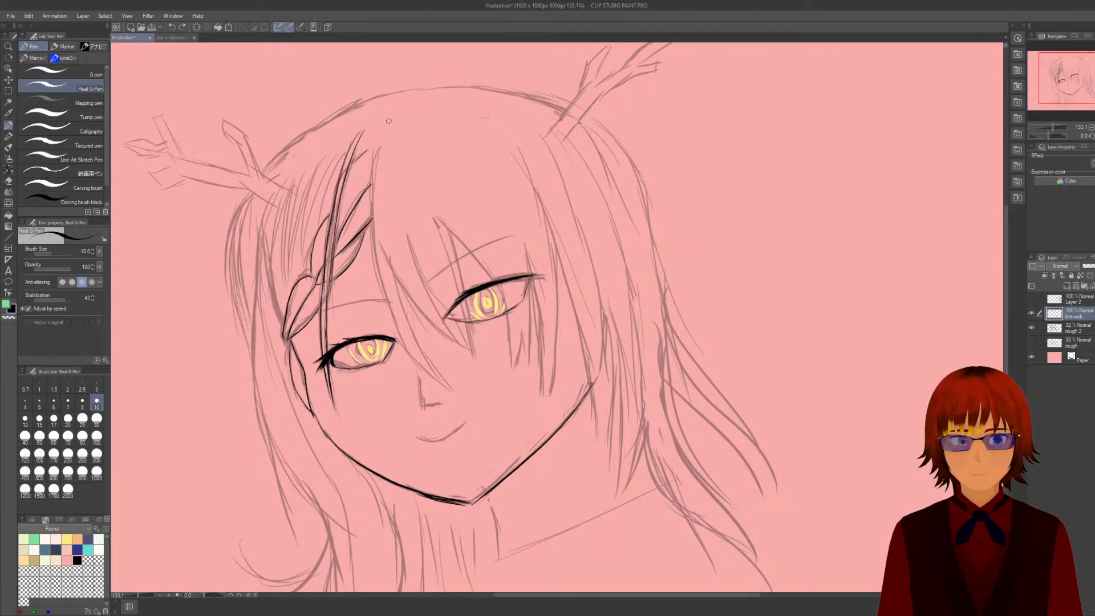
{"action": "mouse_move", "coordinate": [388, 120]}
{"action": "left_mouse_down"}
{"action": "mouse_move", "coordinate": [373, 171]}
{"action": "mouse_move", "coordinate": [371, 268]}
{"action": "mouse_move", "coordinate": [398, 341]}
{"action": "mouse_move", "coordinate": [463, 402]}
{"action": "left_mouse_up"}
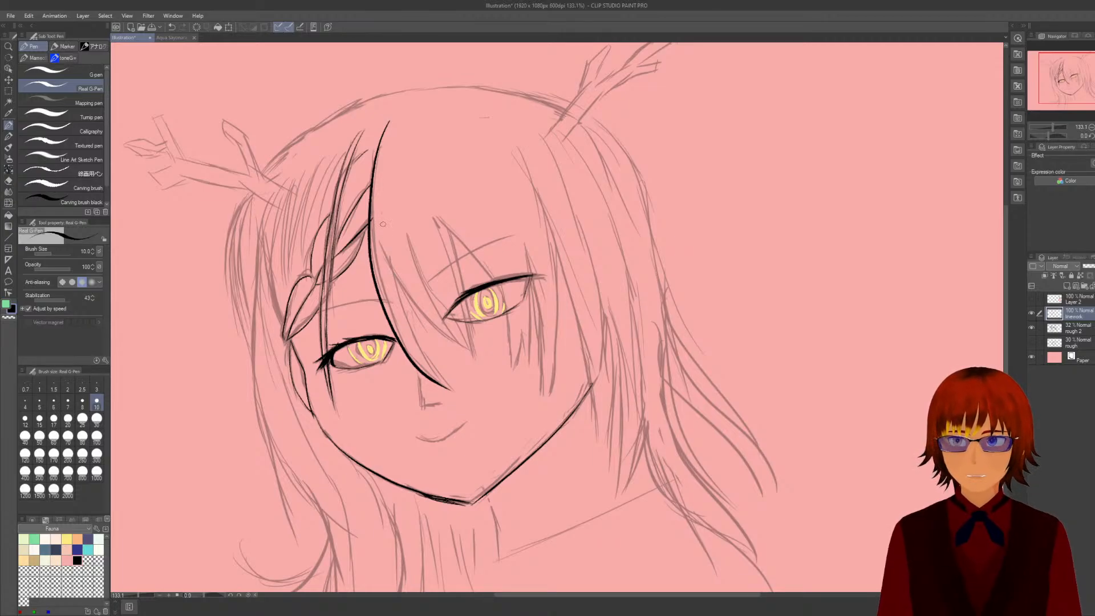
Try to ink the second edge of the long bang strand so it tapers to the tip near the nose.
{"action": "mouse_move", "coordinate": [382, 208]}
{"action": "left_mouse_down"}
{"action": "mouse_move", "coordinate": [406, 324]}
{"action": "mouse_move", "coordinate": [457, 389]}
{"action": "left_mouse_up"}
{"action": "key", "text": "ctrl+z"}
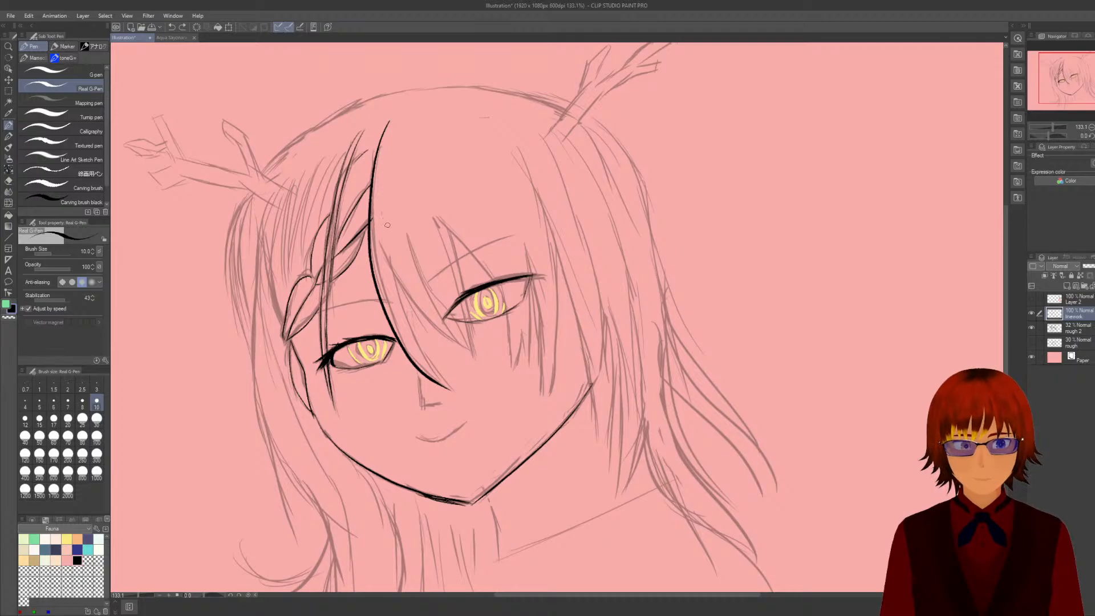
{"action": "mouse_move", "coordinate": [388, 215]}
{"action": "left_mouse_down"}
{"action": "mouse_move", "coordinate": [404, 316]}
{"action": "mouse_move", "coordinate": [450, 389]}
{"action": "left_mouse_up"}
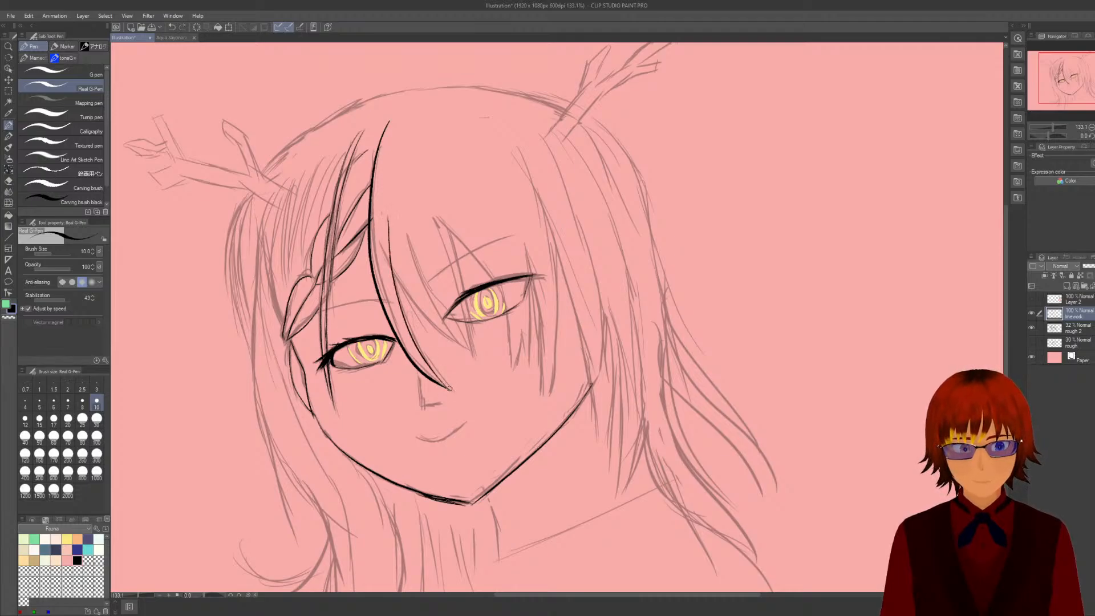
{"action": "scroll", "coordinate": [430, 361], "scroll_direction": "up", "scroll_amount": 3}
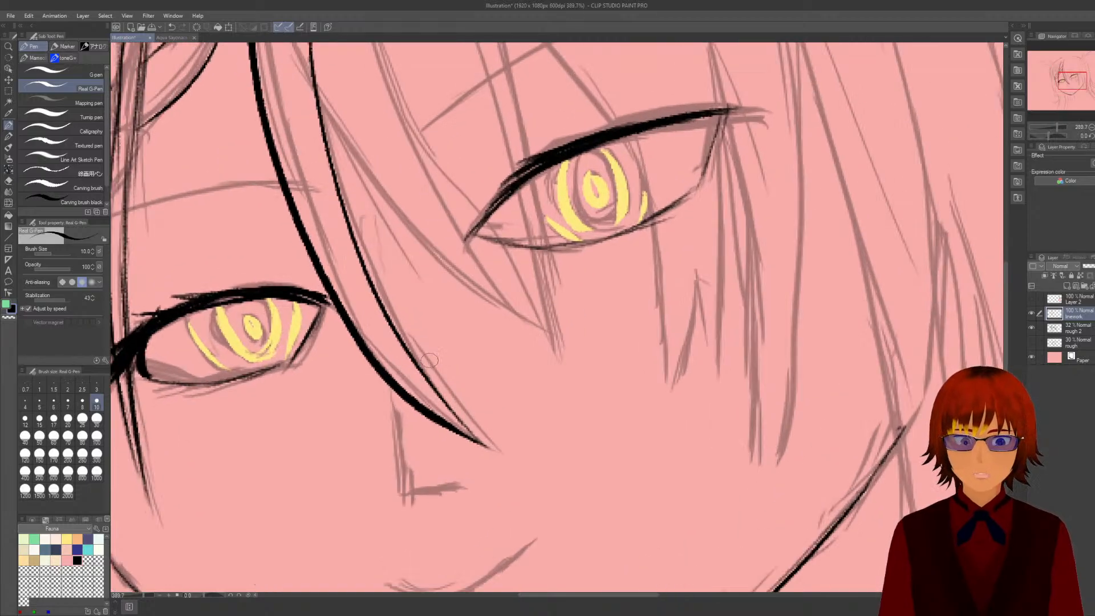
{"action": "scroll", "coordinate": [430, 360], "scroll_direction": "down", "scroll_amount": 3}
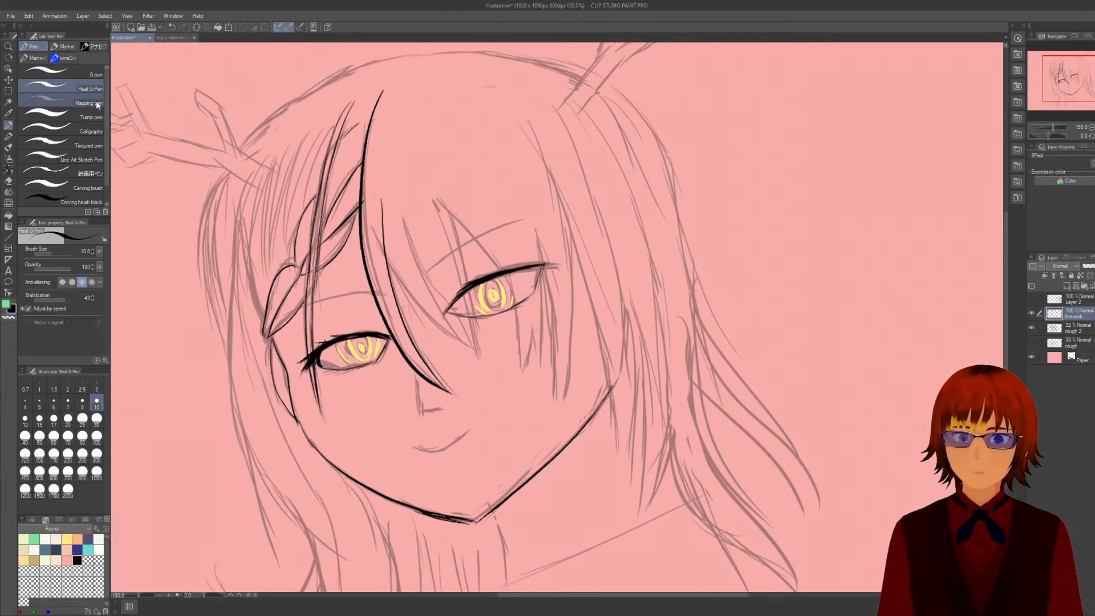
Try out the G-pen with a test stroke on the empty canvas beside the hair and undo it.
{"action": "left_click", "coordinate": [77, 74]}
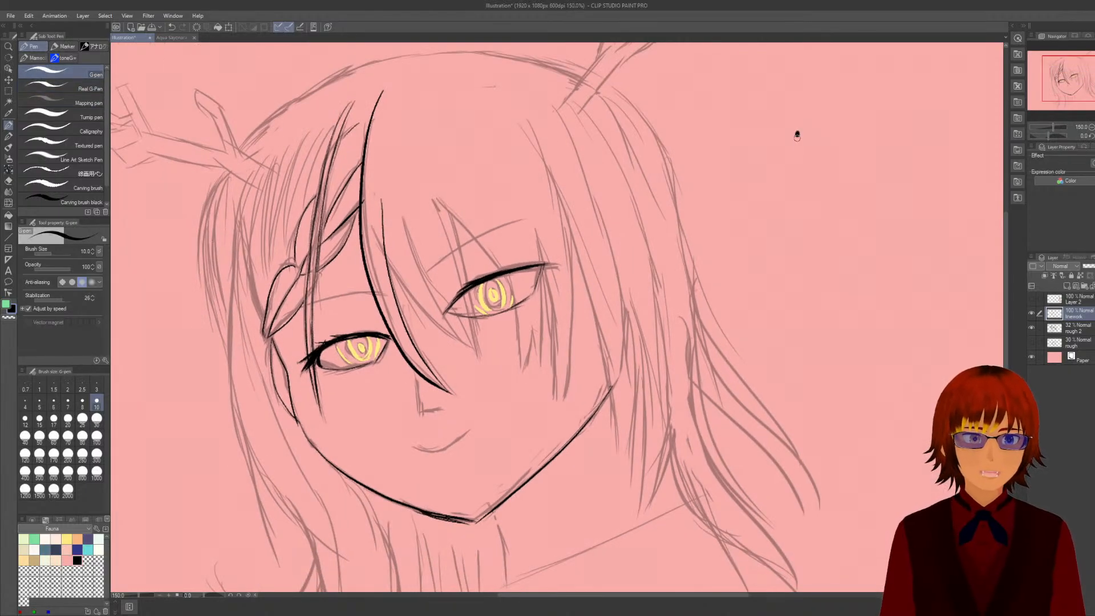
{"action": "left_click_drag", "start_coordinate": [796, 133], "coordinate": [830, 337]}
{"action": "scroll", "coordinate": [829, 282], "scroll_direction": "up", "scroll_amount": 2}
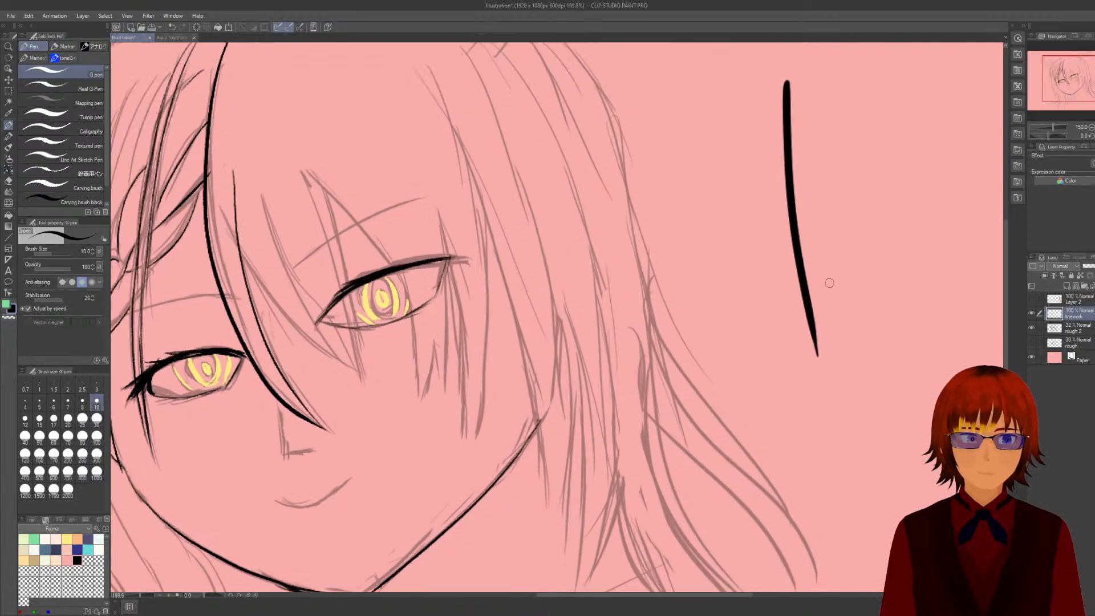
{"action": "key", "text": "ctrl+z"}
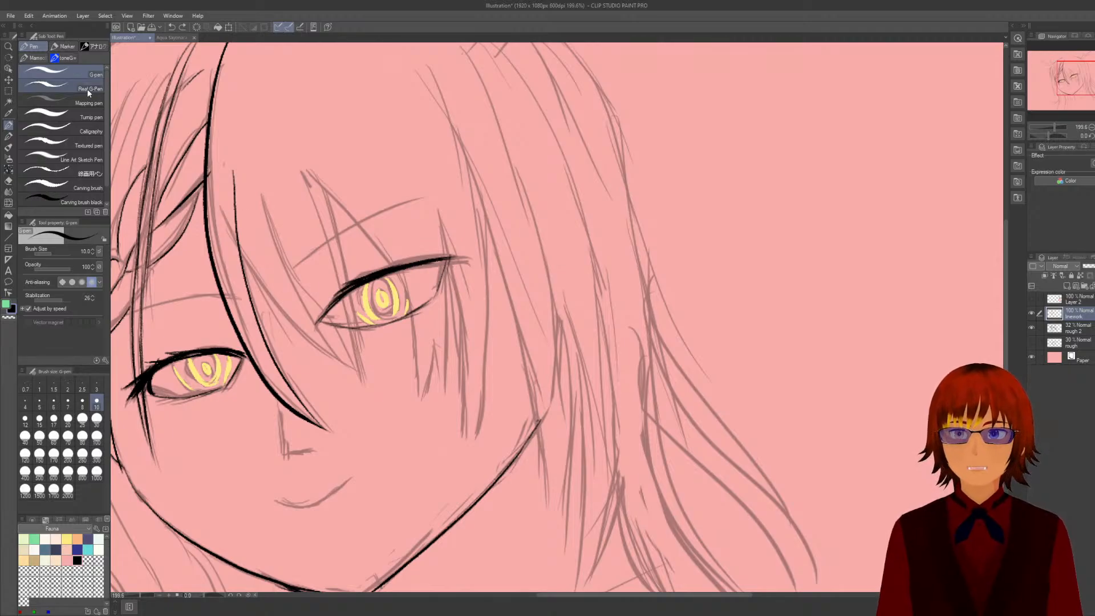
Switch back to the Real G-Pen with anti-aliasing at the strongest level, trying it with a test stroke that is undone.
{"action": "left_click", "coordinate": [88, 89]}
{"action": "left_click", "coordinate": [93, 283]}
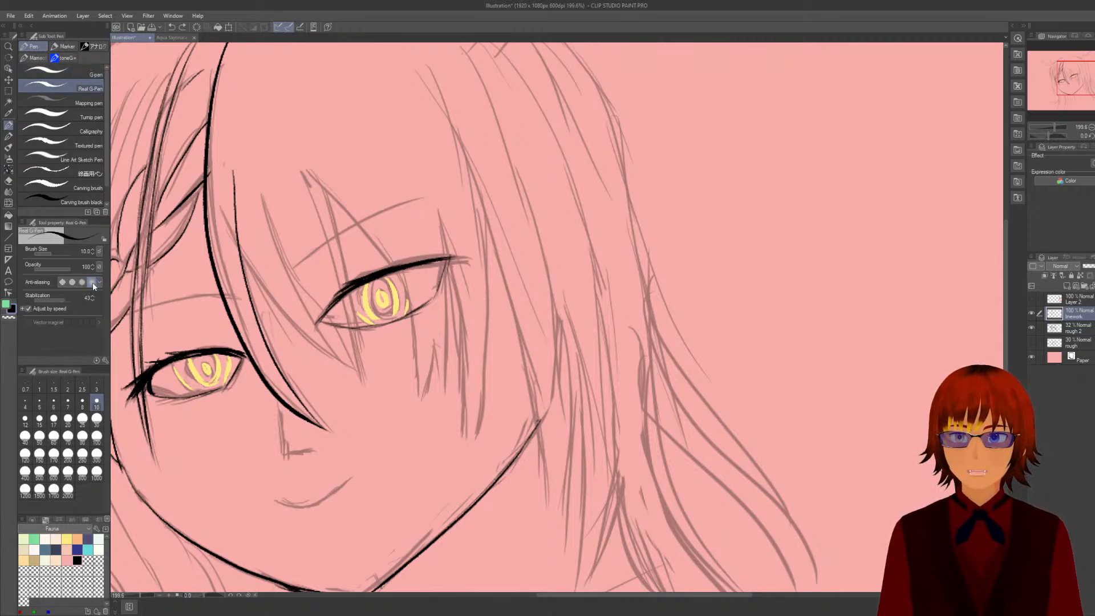
{"action": "left_click_drag", "start_coordinate": [730, 146], "coordinate": [772, 341]}
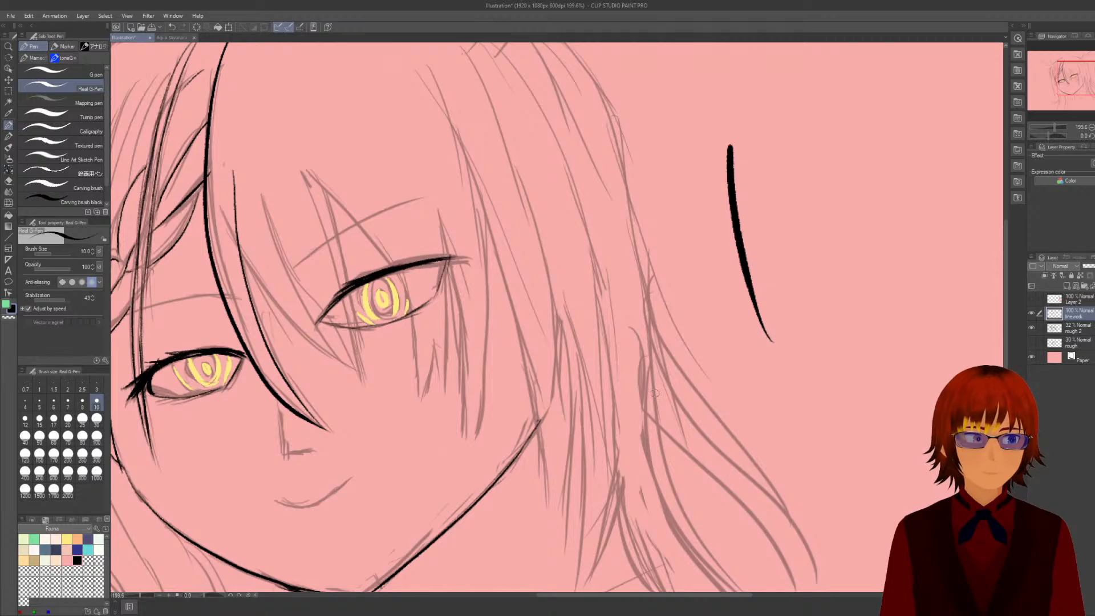
{"action": "key", "text": "ctrl+z"}
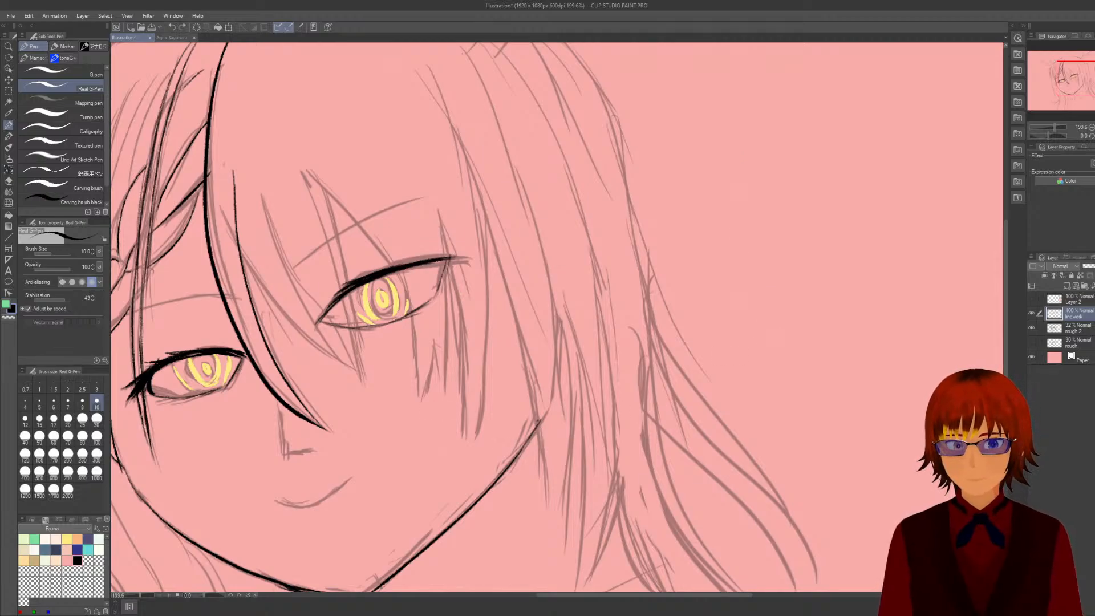
Undo the long bang strand's second edge and try re-inking it as one curve from the forehead to the tip above the nose.
{"action": "key", "text": "ctrl+z"}
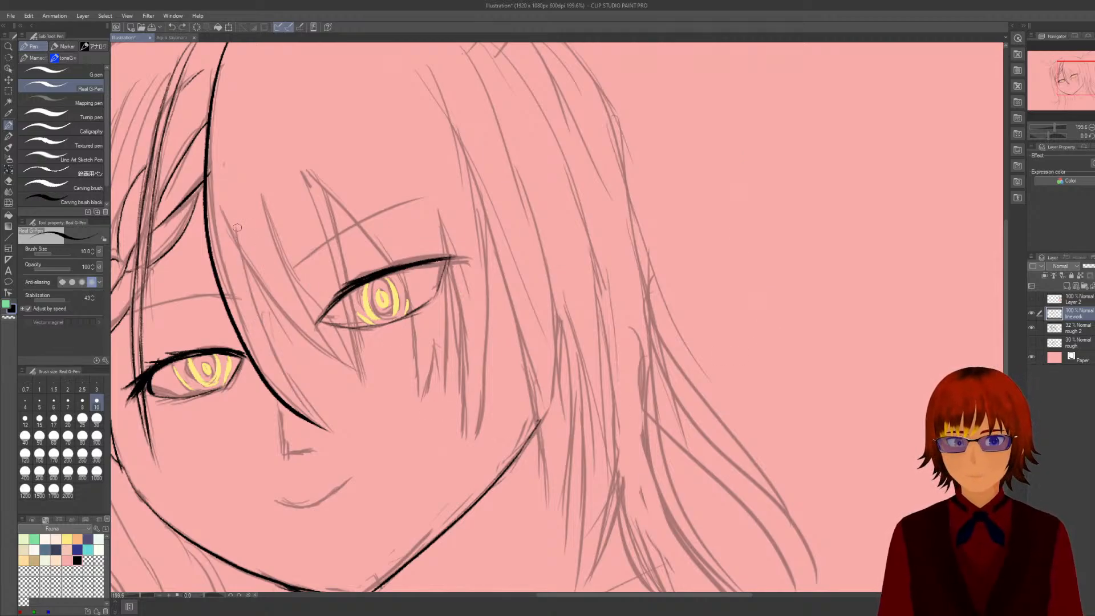
{"action": "mouse_move", "coordinate": [237, 225]}
{"action": "left_mouse_down"}
{"action": "mouse_move", "coordinate": [283, 357]}
{"action": "mouse_move", "coordinate": [336, 429]}
{"action": "left_mouse_up"}
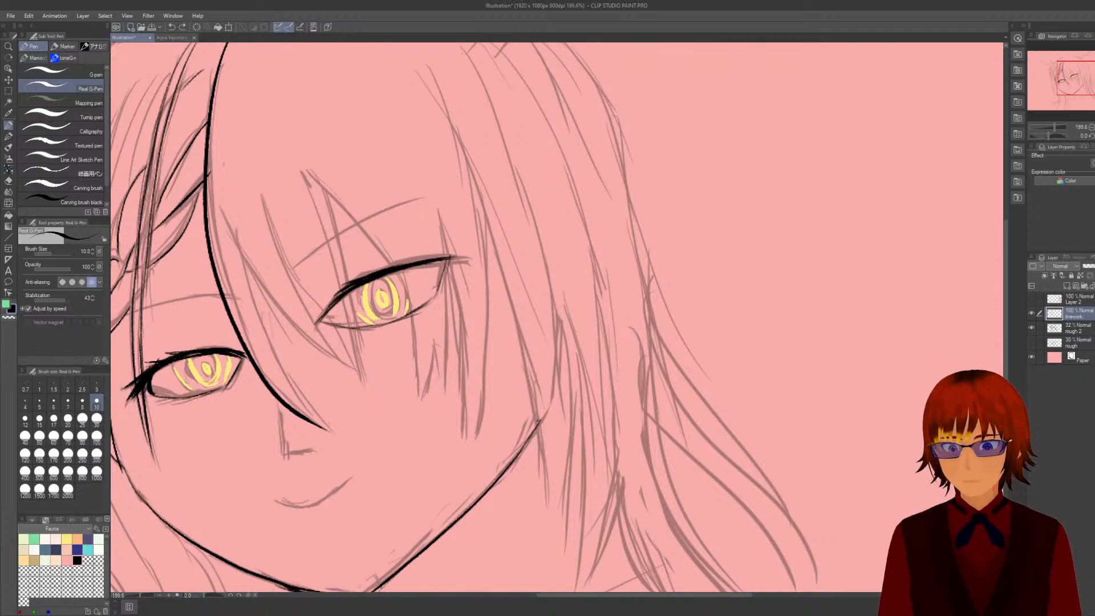
{"action": "scroll", "coordinate": [237, 316], "scroll_direction": "down", "scroll_amount": 3}
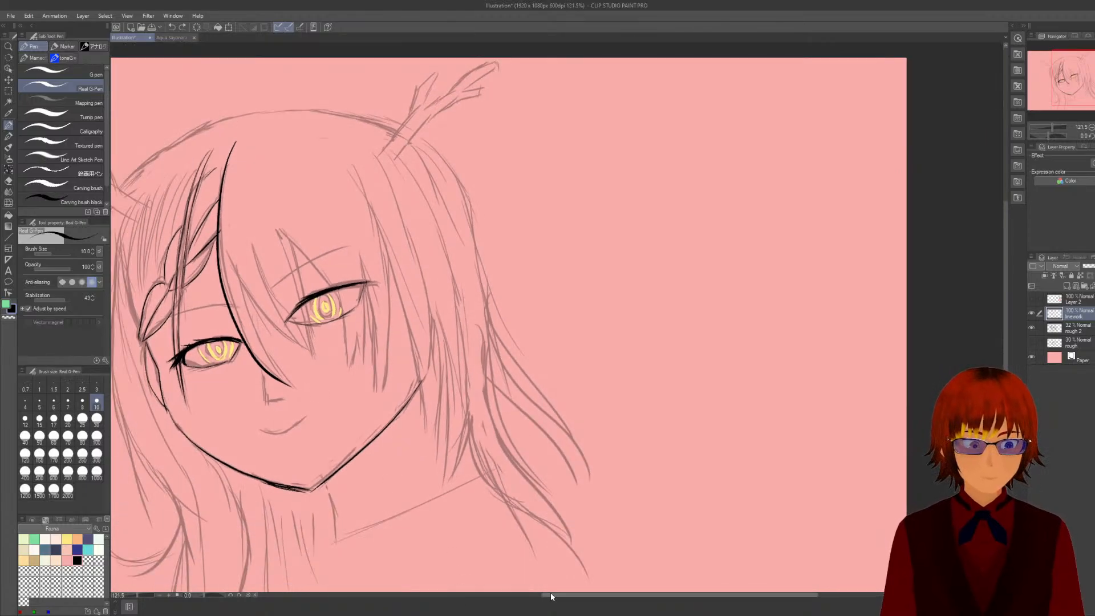
{"action": "left_click_drag", "start_coordinate": [550, 592], "coordinate": [486, 592]}
{"action": "scroll", "coordinate": [465, 491], "scroll_direction": "up", "scroll_amount": 3}
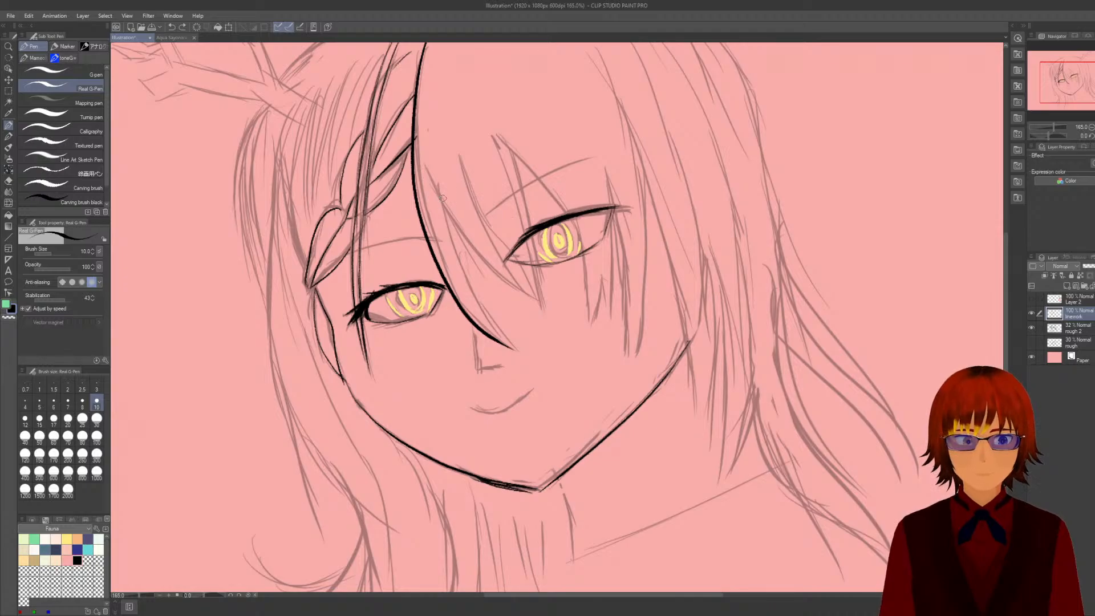
{"action": "mouse_move", "coordinate": [442, 197]}
{"action": "left_mouse_down"}
{"action": "mouse_move", "coordinate": [477, 293]}
{"action": "mouse_move", "coordinate": [513, 333]}
{"action": "left_mouse_up"}
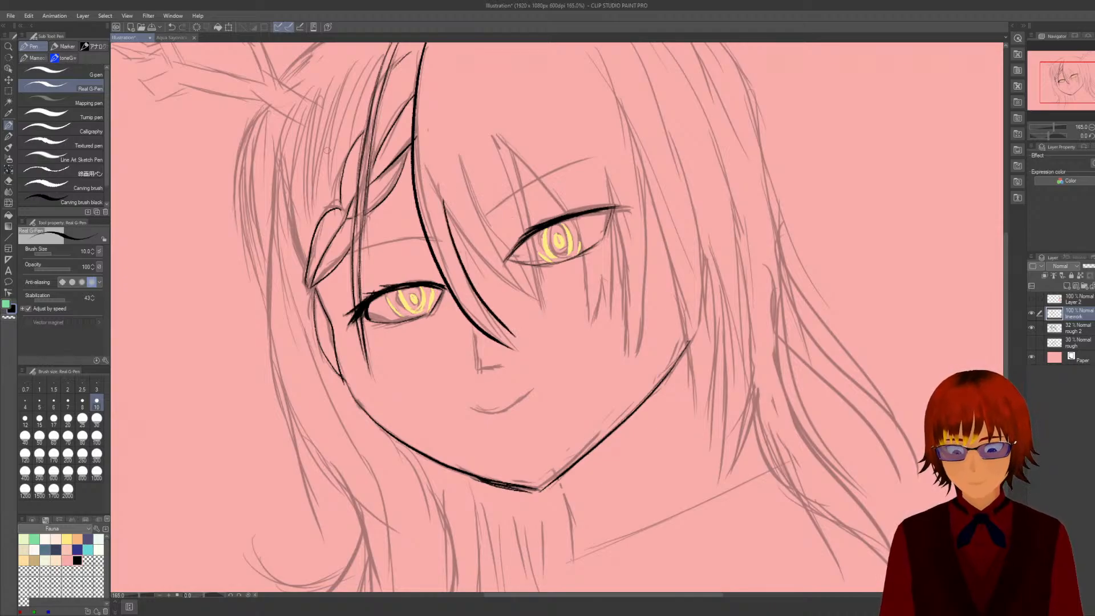
{"action": "key", "text": "ctrl+z"}
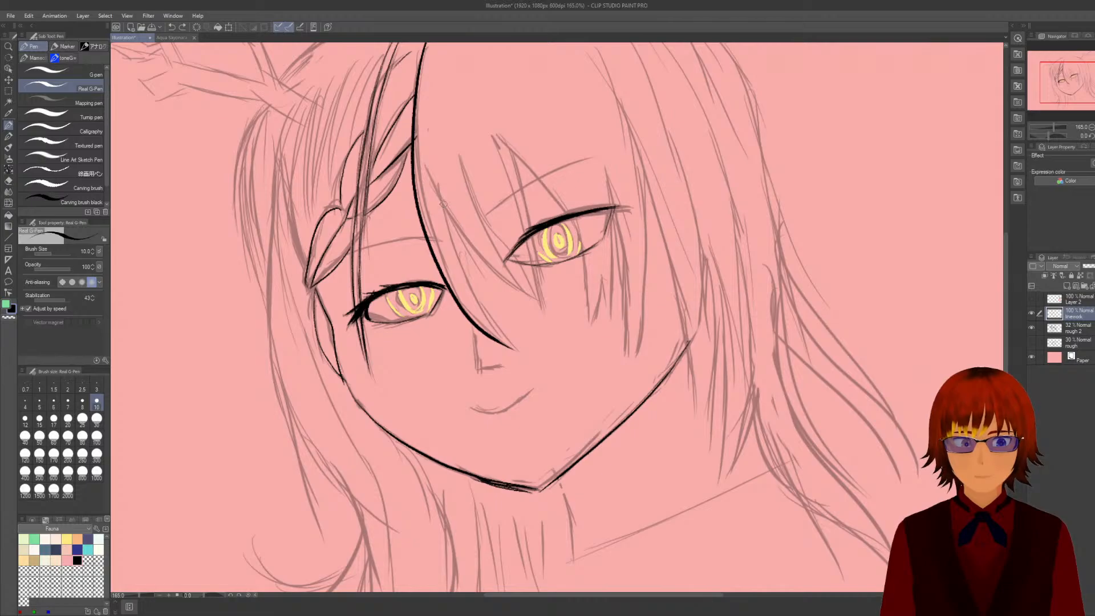
Ink the second edge of the long bang strand from the mid-forehead, repeating the stroke until it meets the tip above the nose.
{"action": "mouse_move", "coordinate": [444, 201]}
{"action": "left_mouse_down"}
{"action": "mouse_move", "coordinate": [467, 286]}
{"action": "mouse_move", "coordinate": [518, 344]}
{"action": "left_mouse_up"}
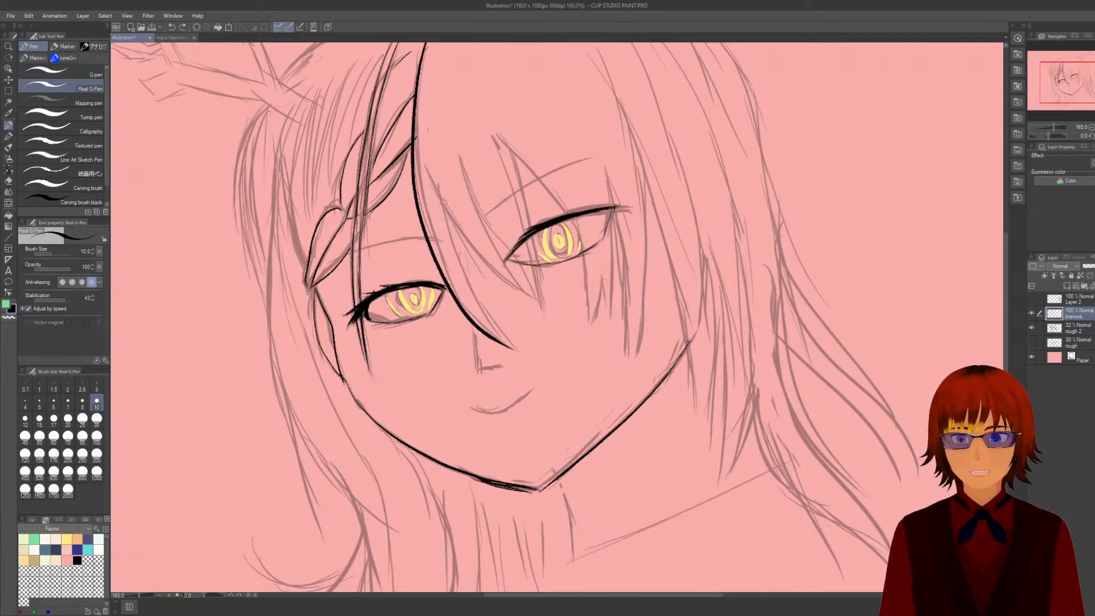
{"action": "mouse_move", "coordinate": [442, 202]}
{"action": "left_mouse_down"}
{"action": "mouse_move", "coordinate": [479, 298]}
{"action": "mouse_move", "coordinate": [528, 351]}
{"action": "left_mouse_up"}
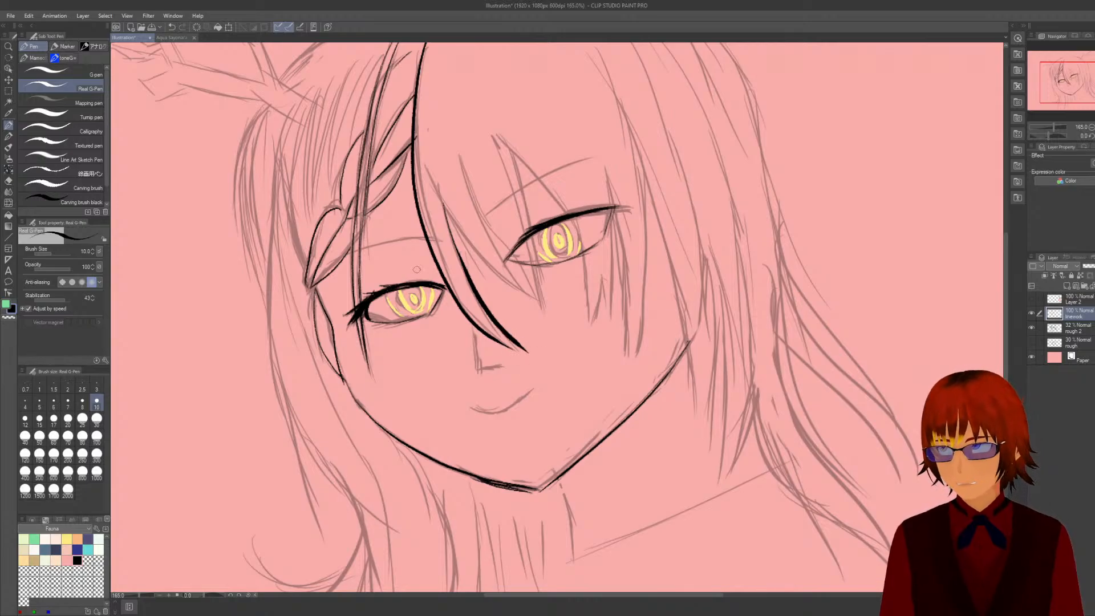
{"action": "key", "text": "ctrl+z"}
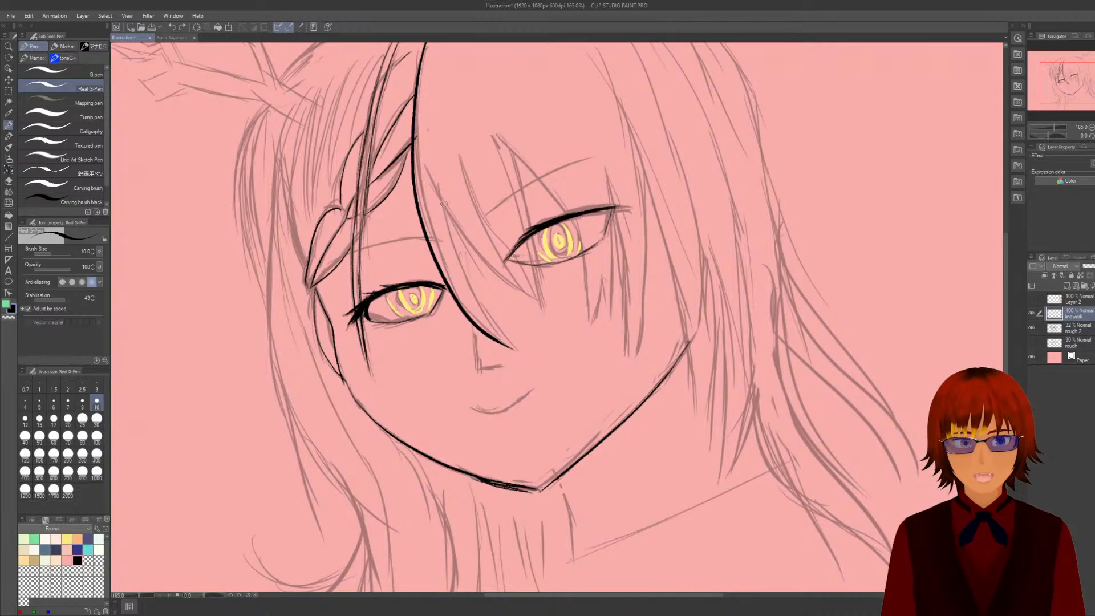
{"action": "mouse_move", "coordinate": [443, 204]}
{"action": "left_mouse_down"}
{"action": "mouse_move", "coordinate": [501, 322]}
{"action": "mouse_move", "coordinate": [521, 339]}
{"action": "left_mouse_up"}
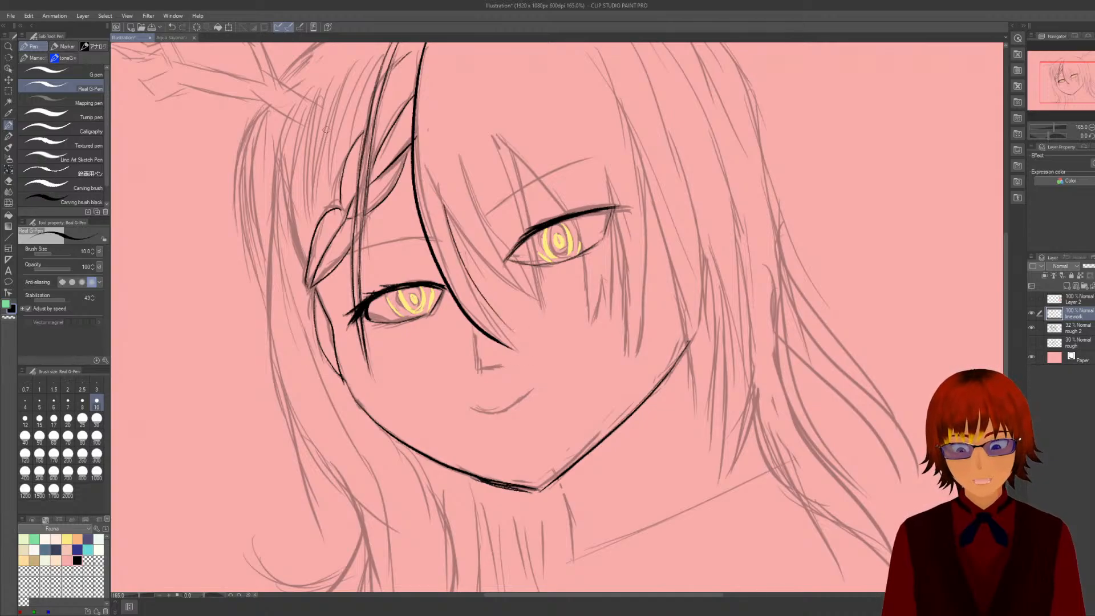
{"action": "key", "text": "ctrl+z"}
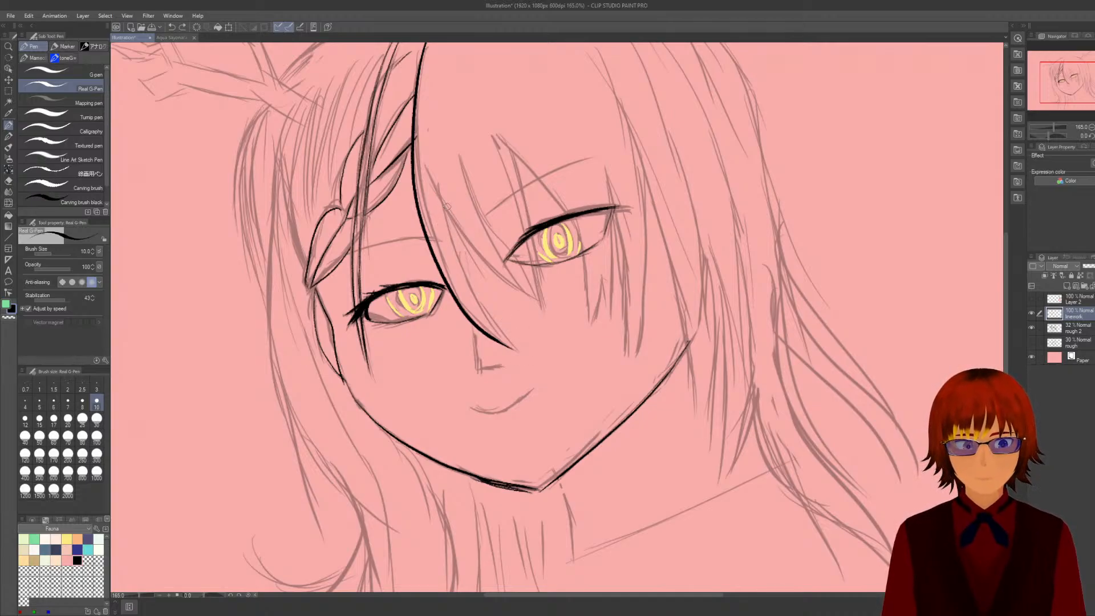
{"action": "mouse_move", "coordinate": [443, 206]}
{"action": "left_mouse_down"}
{"action": "mouse_move", "coordinate": [463, 278]}
{"action": "mouse_move", "coordinate": [513, 350]}
{"action": "left_mouse_up"}
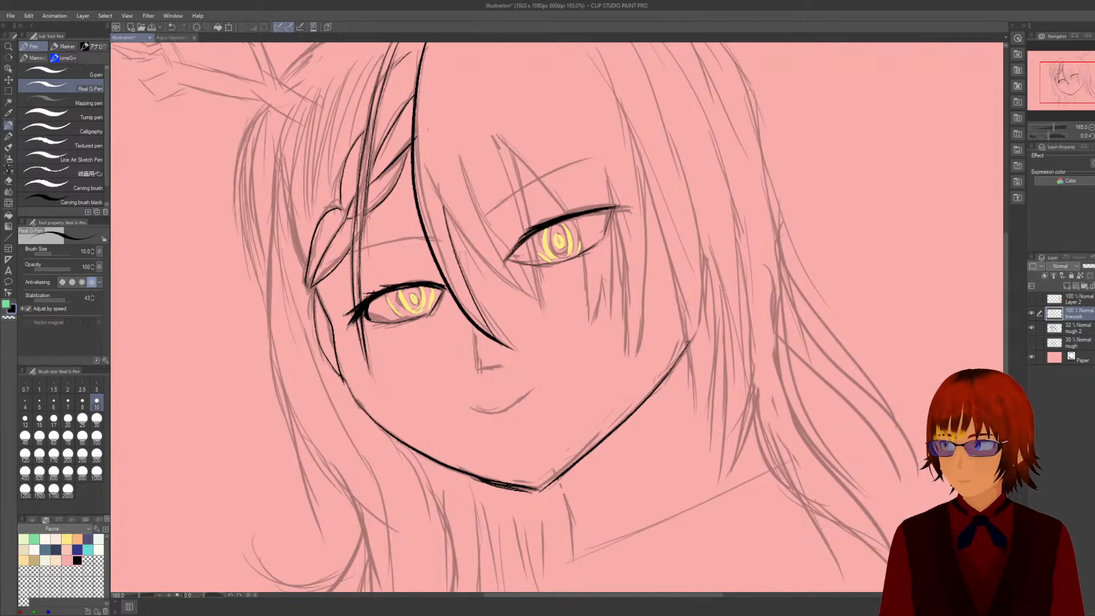
{"action": "key", "text": "ctrl+z"}
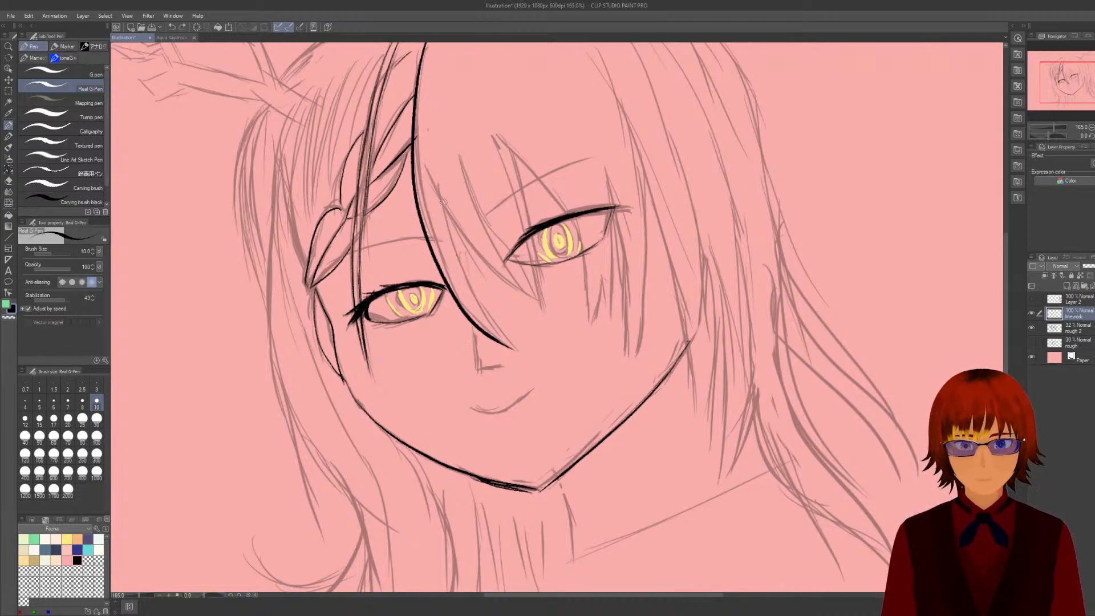
{"action": "mouse_move", "coordinate": [443, 199]}
{"action": "left_mouse_down"}
{"action": "mouse_move", "coordinate": [464, 273]}
{"action": "mouse_move", "coordinate": [514, 345]}
{"action": "left_mouse_up"}
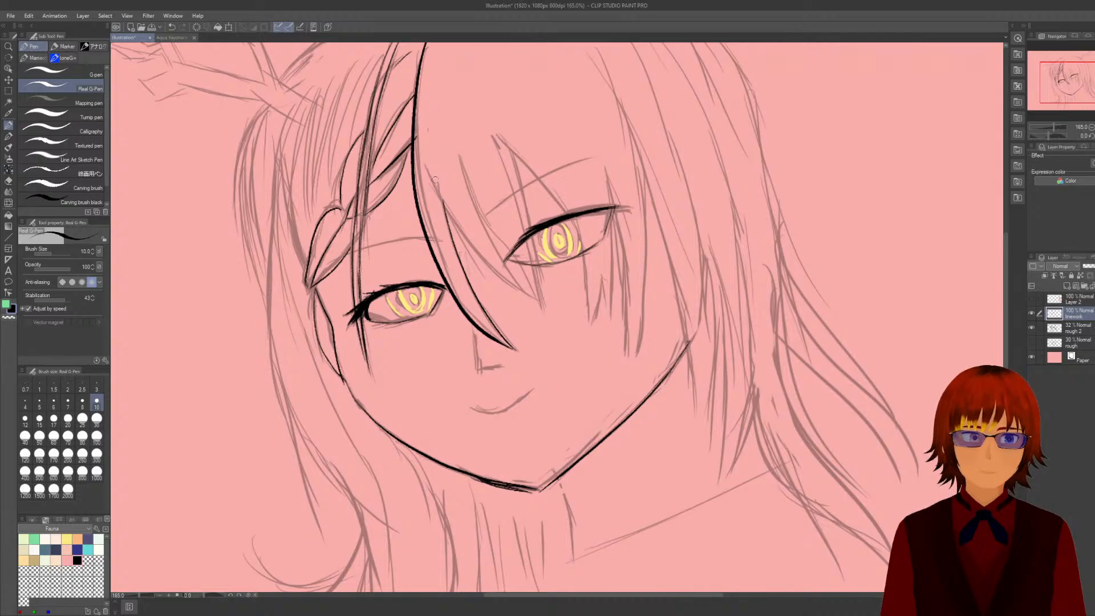
Ink both edges of the next bang strand from the forehead past the right-hand eye's inner corner, meeting in a point below it.
{"action": "mouse_move", "coordinate": [431, 165]}
{"action": "left_mouse_down"}
{"action": "mouse_move", "coordinate": [486, 256]}
{"action": "mouse_move", "coordinate": [539, 297]}
{"action": "left_mouse_up"}
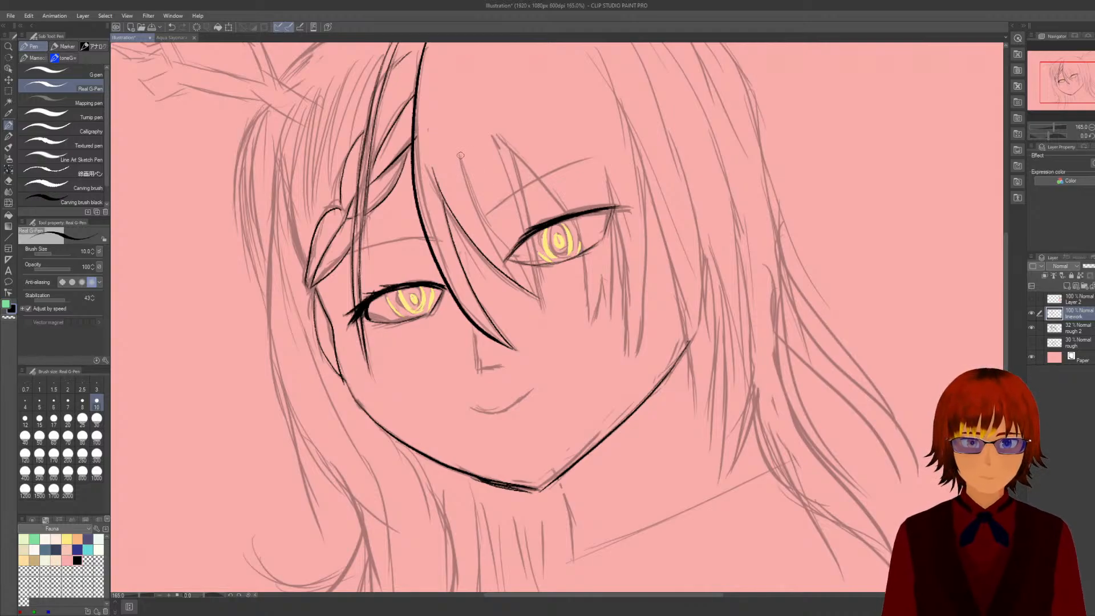
{"action": "left_click_drag", "start_coordinate": [461, 155], "coordinate": [533, 288]}
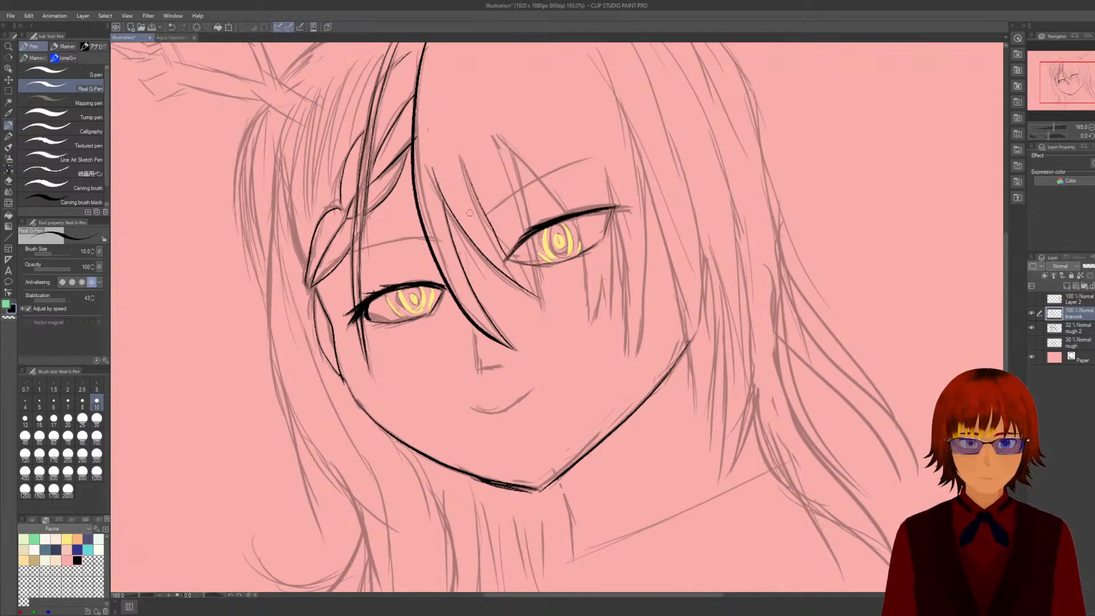
{"action": "key", "text": "ctrl+z"}
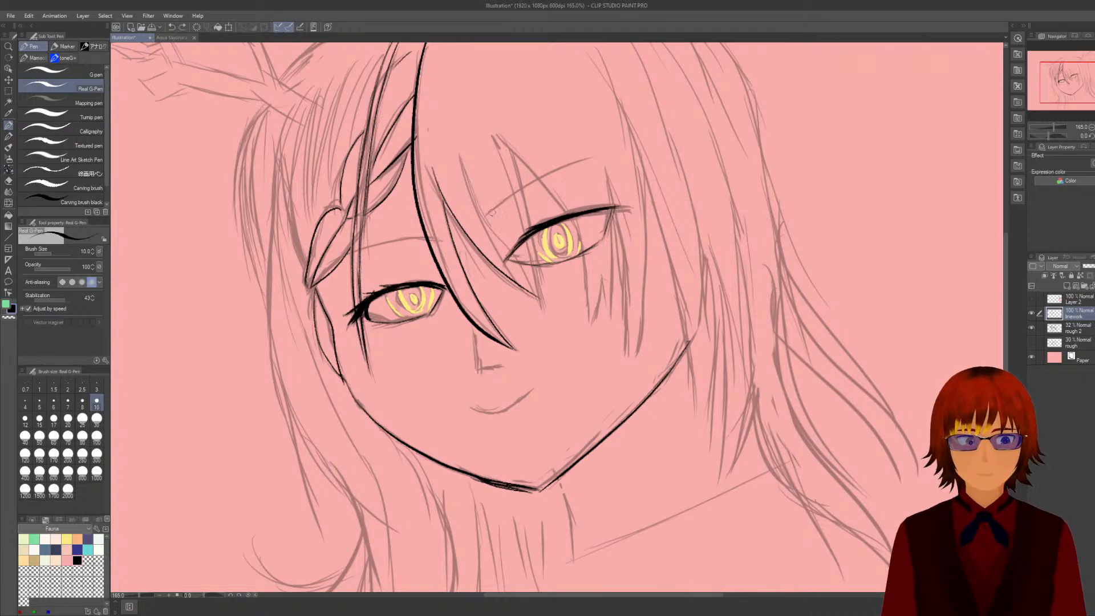
{"action": "mouse_move", "coordinate": [462, 167]}
{"action": "left_mouse_down"}
{"action": "mouse_move", "coordinate": [485, 231]}
{"action": "mouse_move", "coordinate": [527, 279]}
{"action": "left_mouse_up"}
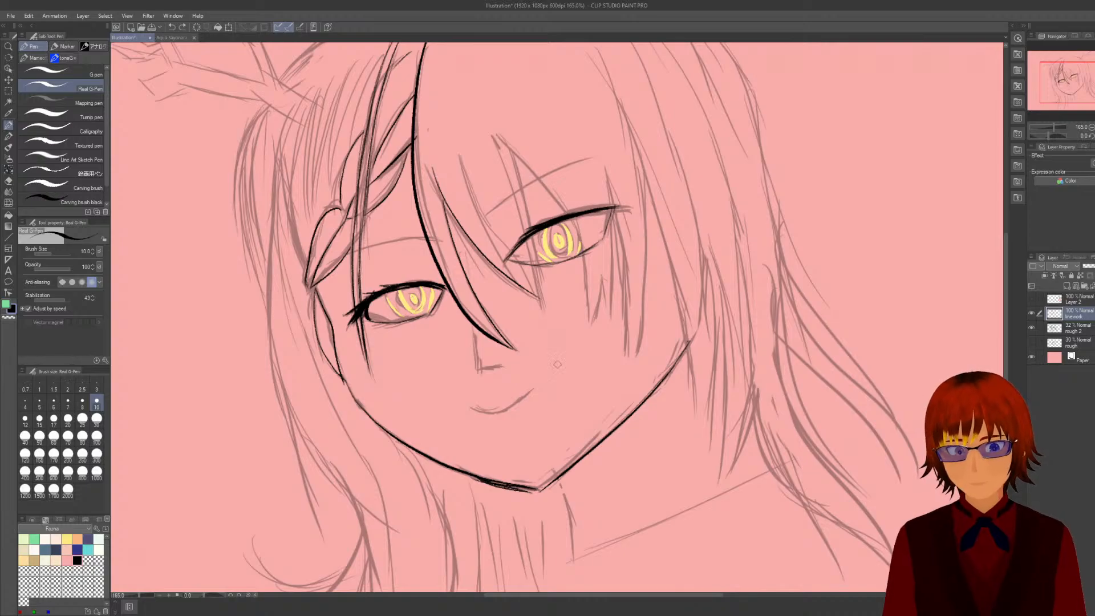
{"action": "mouse_move", "coordinate": [462, 155]}
{"action": "left_mouse_down"}
{"action": "mouse_move", "coordinate": [505, 249]}
{"action": "mouse_move", "coordinate": [558, 311]}
{"action": "left_mouse_up"}
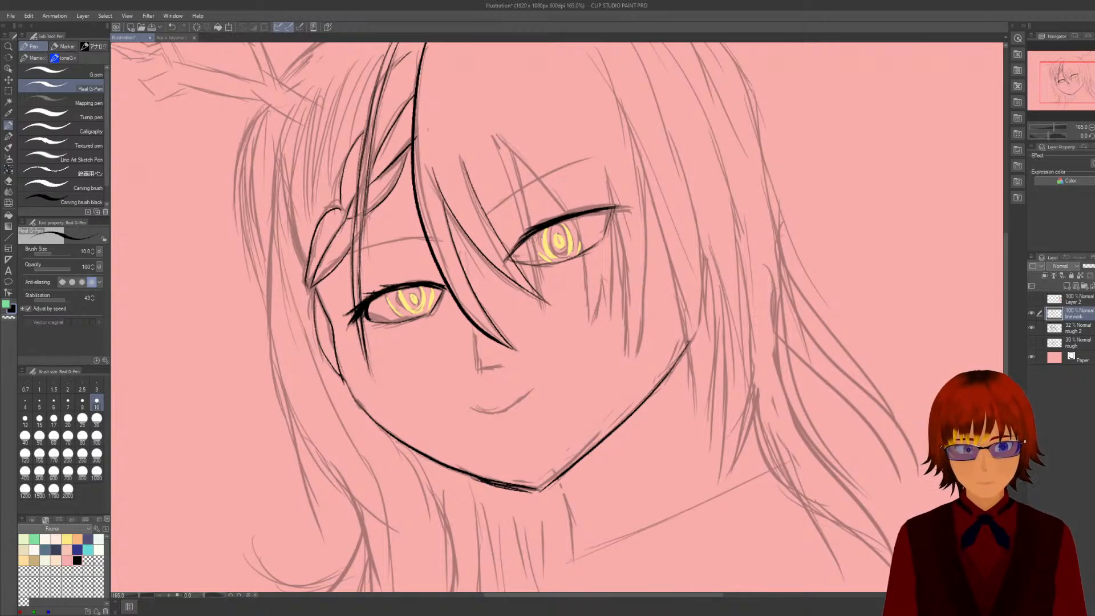
Try a bang edge from the high forehead to the right-hand eye's upper lid with strokes thickening the neighbouring edge, and undo them.
{"action": "left_click_drag", "start_coordinate": [493, 138], "coordinate": [530, 246]}
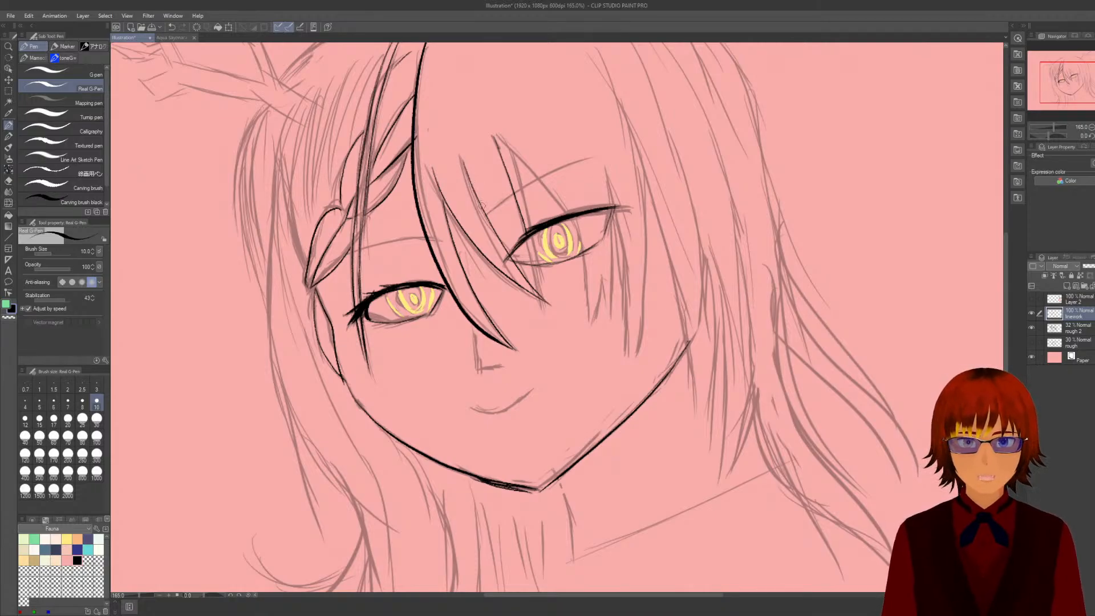
{"action": "left_click_drag", "start_coordinate": [485, 212], "coordinate": [512, 251]}
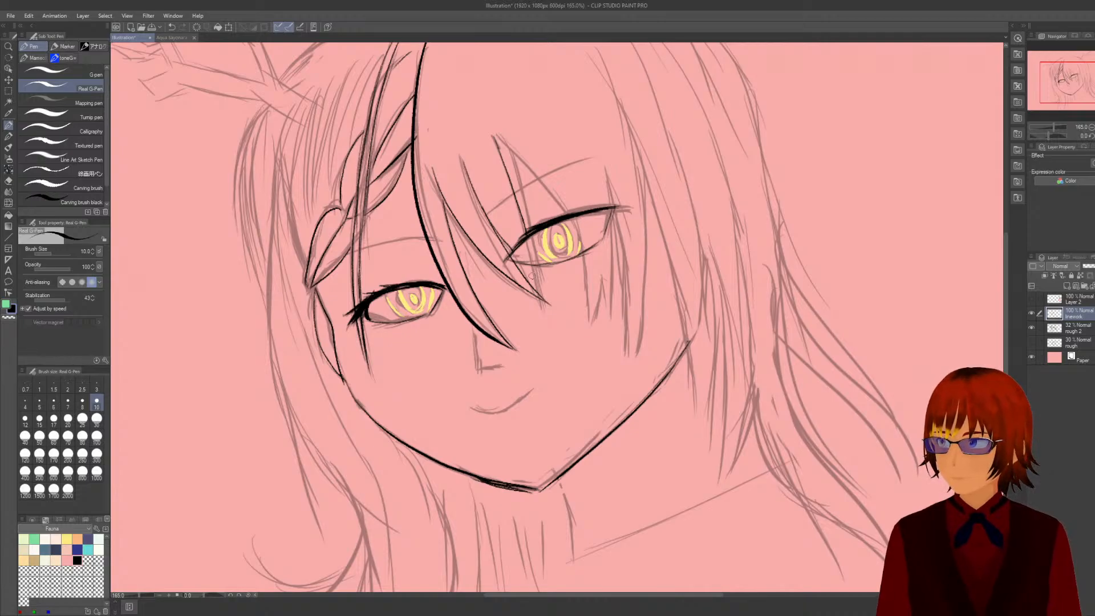
{"action": "left_click_drag", "start_coordinate": [520, 263], "coordinate": [546, 296]}
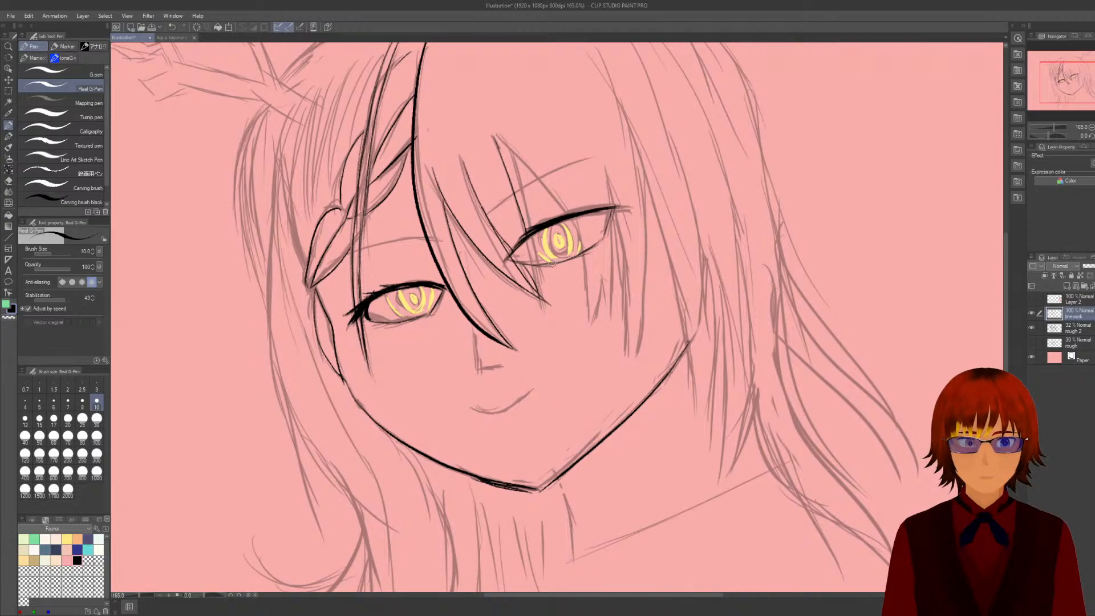
{"action": "key", "text": "ctrl+z"}
{"action": "key", "text": "ctrl+z"}
{"action": "key", "text": "ctrl+z"}
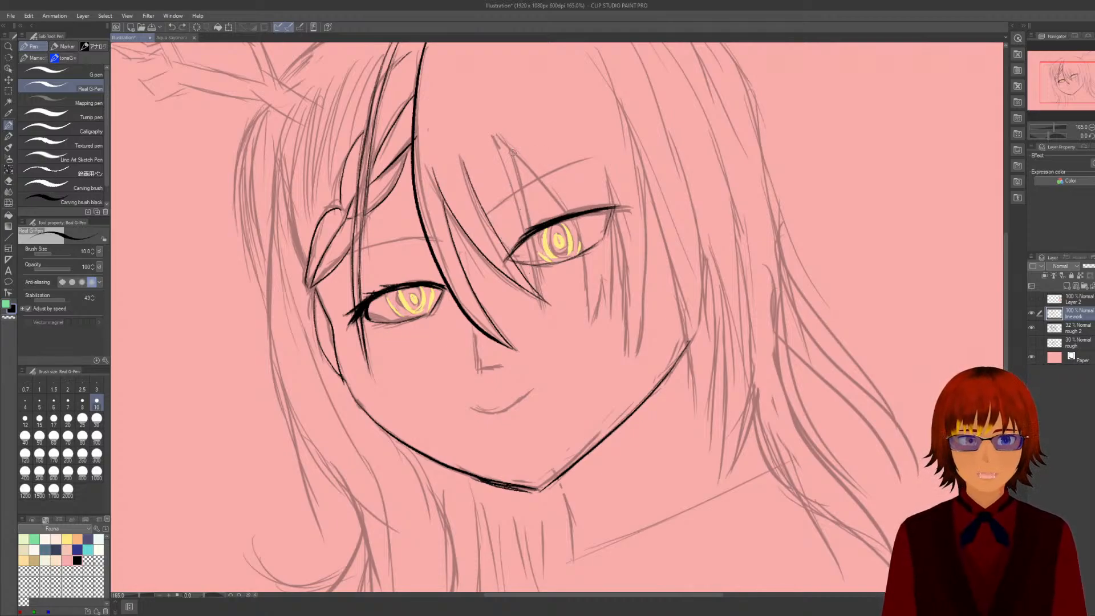
Try several versions of the bang edge running from the forehead across the right-hand eye to the strand tip, undoing each.
{"action": "left_click_drag", "start_coordinate": [512, 152], "coordinate": [534, 228]}
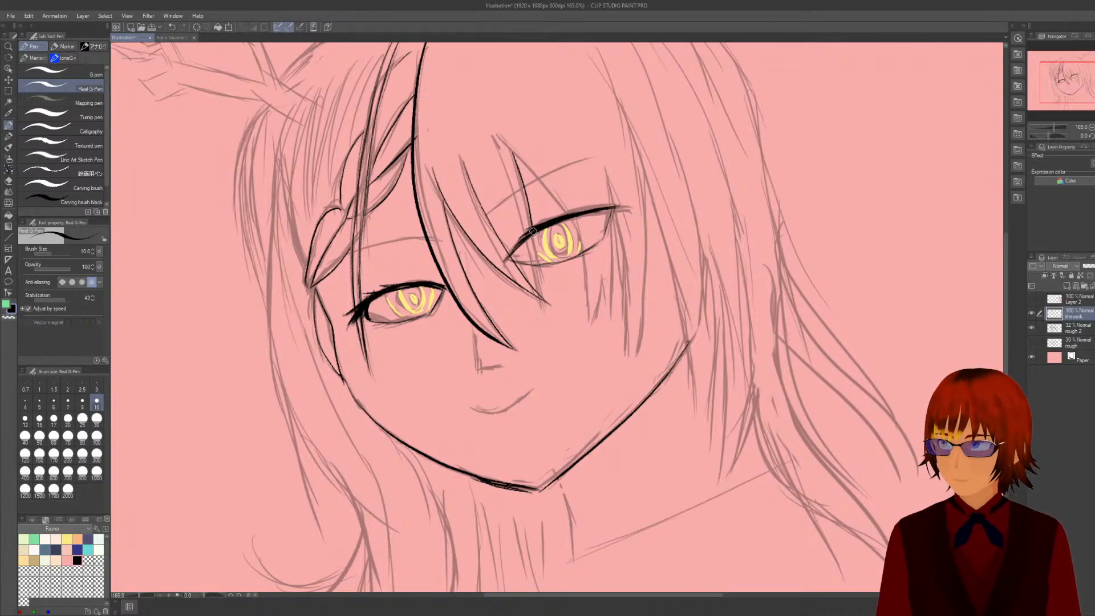
{"action": "left_click_drag", "start_coordinate": [536, 240], "coordinate": [545, 288]}
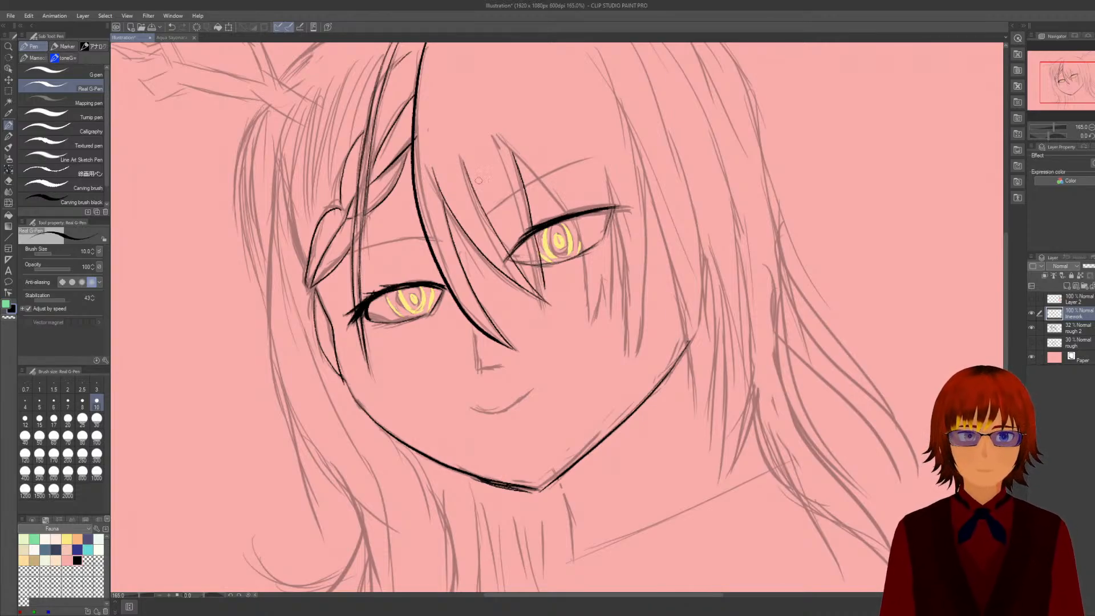
{"action": "key", "text": "ctrl+z"}
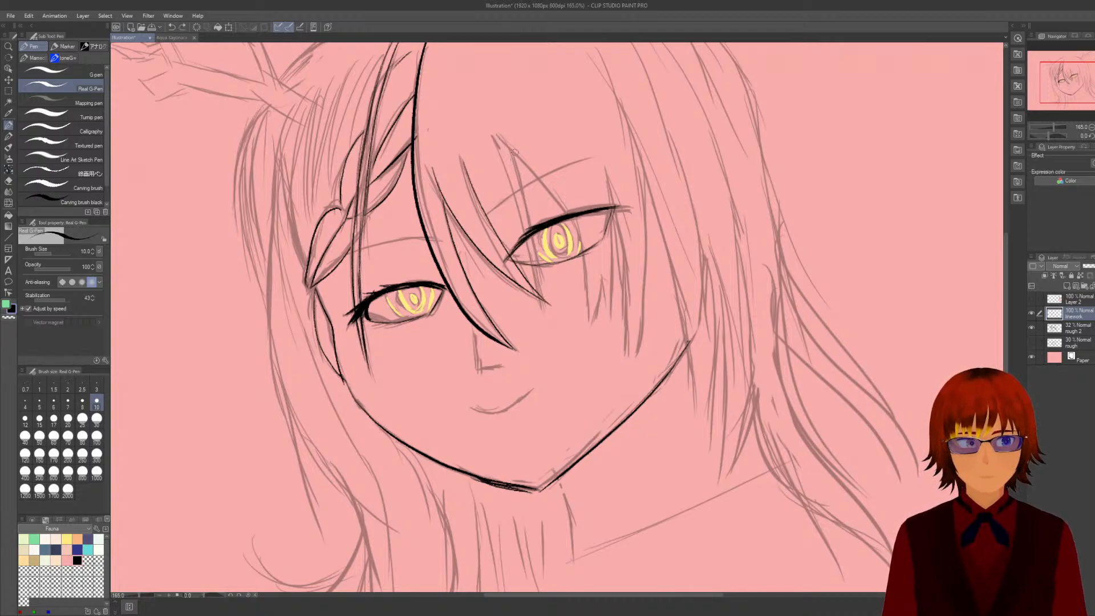
{"action": "left_click_drag", "start_coordinate": [515, 152], "coordinate": [554, 300]}
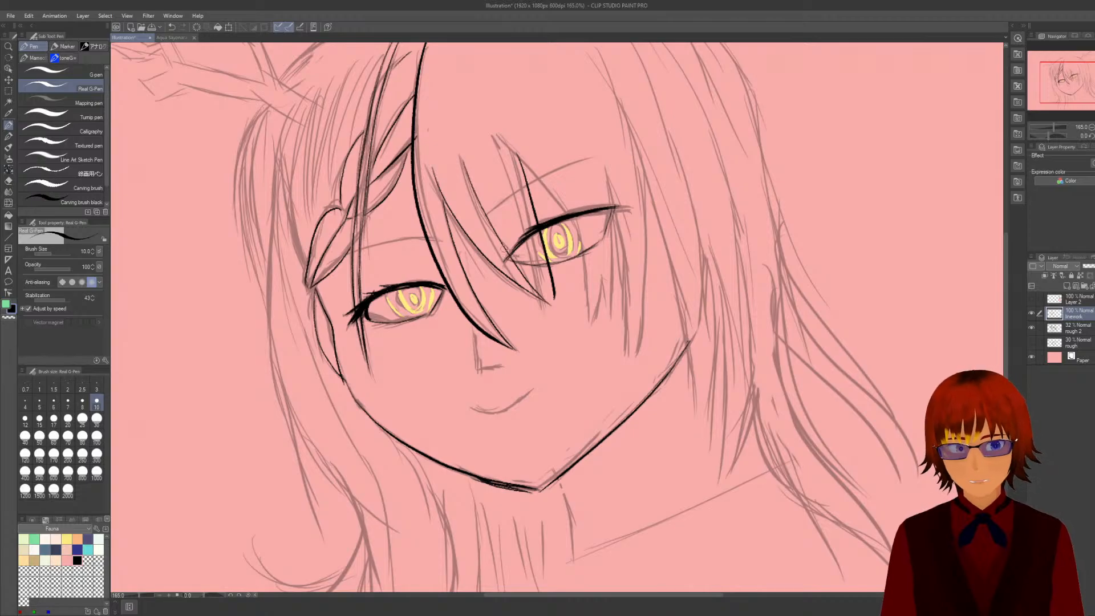
{"action": "key", "text": "ctrl+z"}
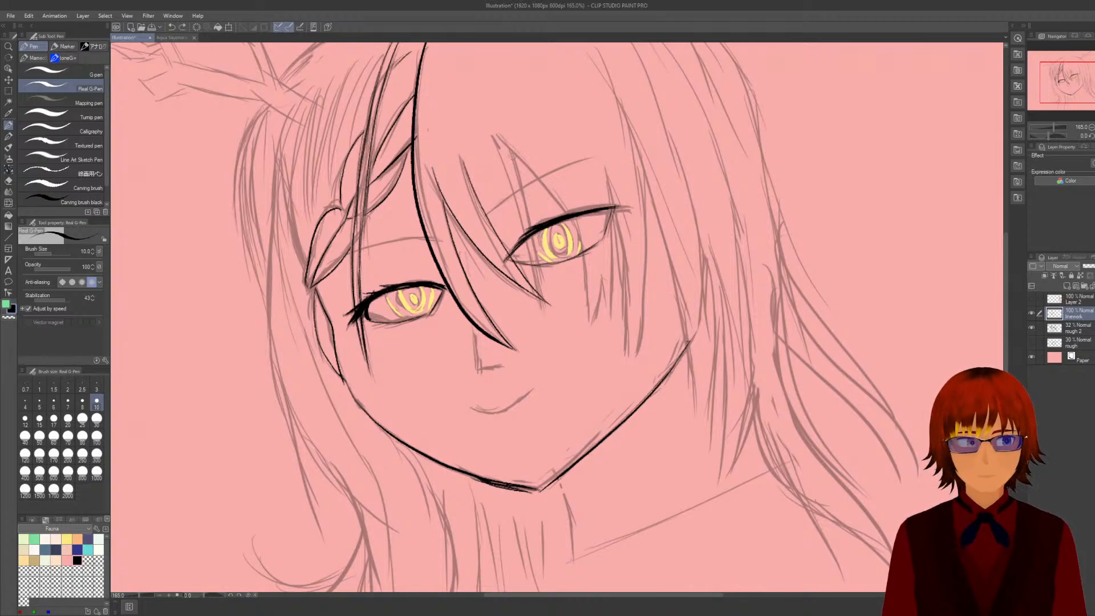
{"action": "left_click_drag", "start_coordinate": [513, 148], "coordinate": [545, 301]}
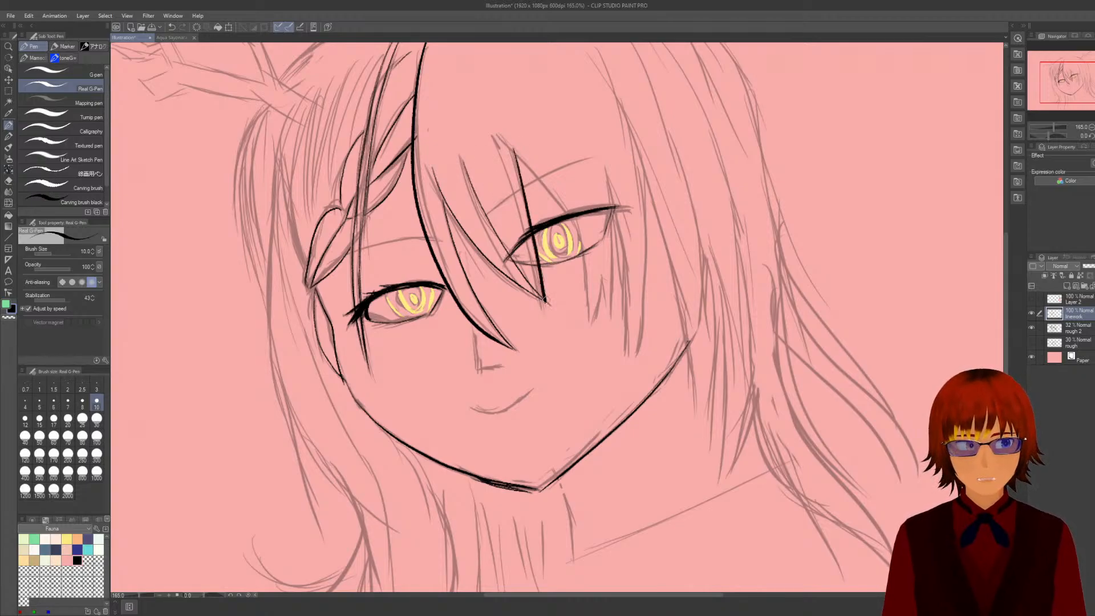
{"action": "key", "text": "ctrl+z"}
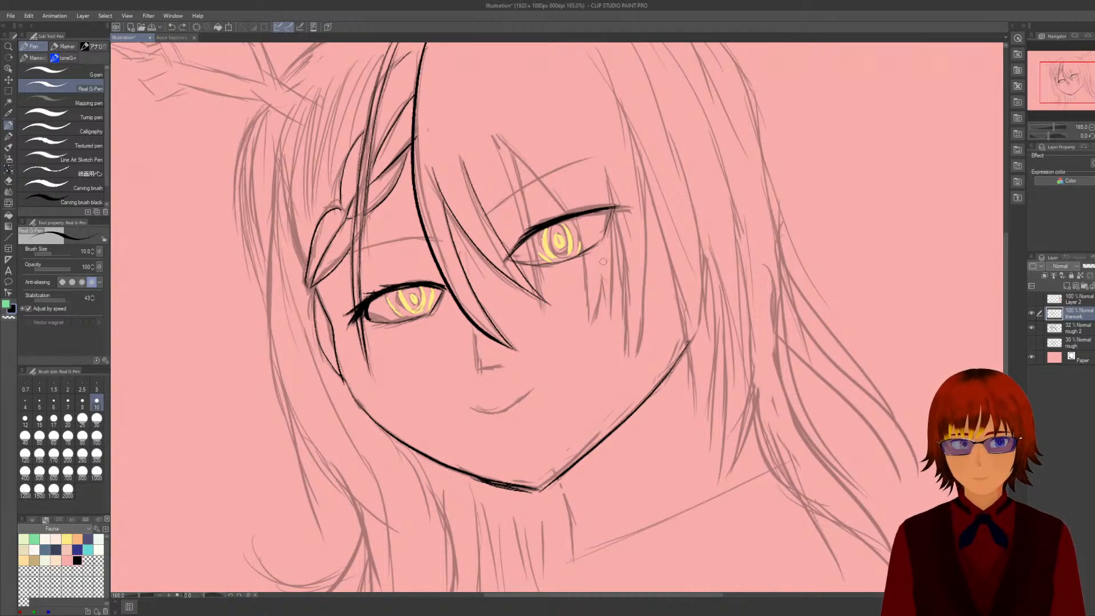
Ink the bang edge from the forehead across the right-hand eye's inner part to the strand tip, and thicken the neighbouring edge.
{"action": "left_click_drag", "start_coordinate": [513, 151], "coordinate": [545, 304]}
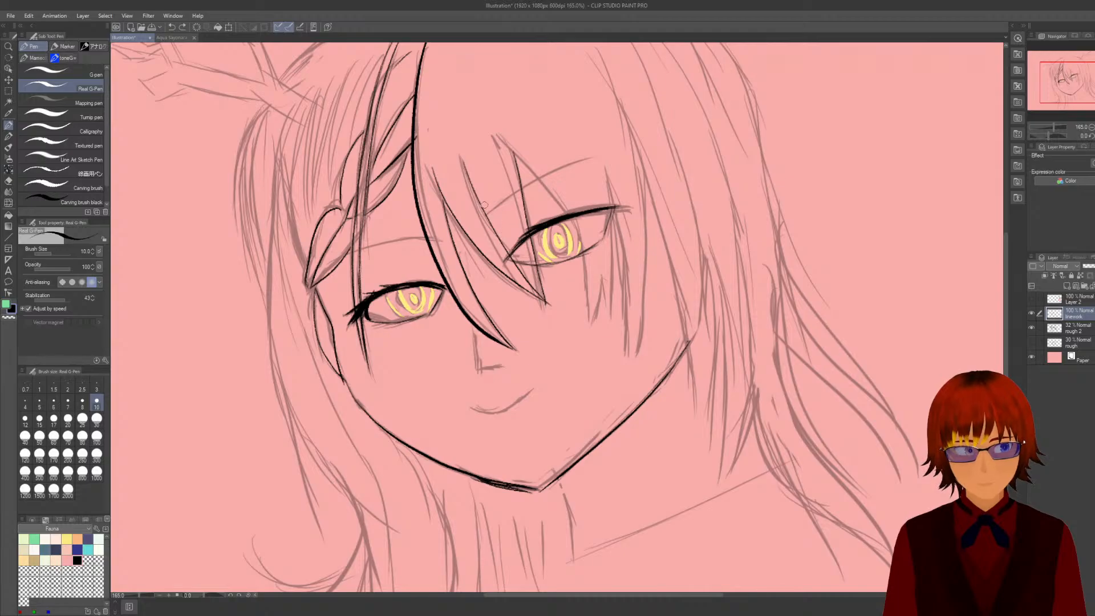
{"action": "mouse_move", "coordinate": [480, 206]}
{"action": "left_mouse_down"}
{"action": "mouse_move", "coordinate": [538, 300]}
{"action": "mouse_move", "coordinate": [535, 259]}
{"action": "mouse_move", "coordinate": [547, 308]}
{"action": "left_mouse_up"}
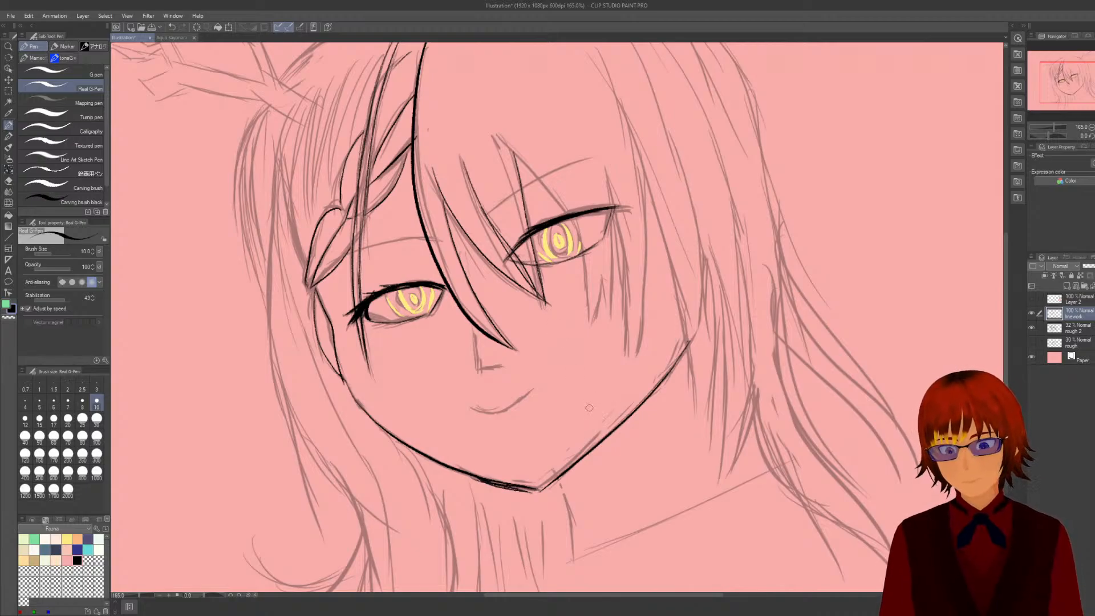
{"action": "key", "text": "ctrl+z"}
{"action": "key", "text": "ctrl+z"}
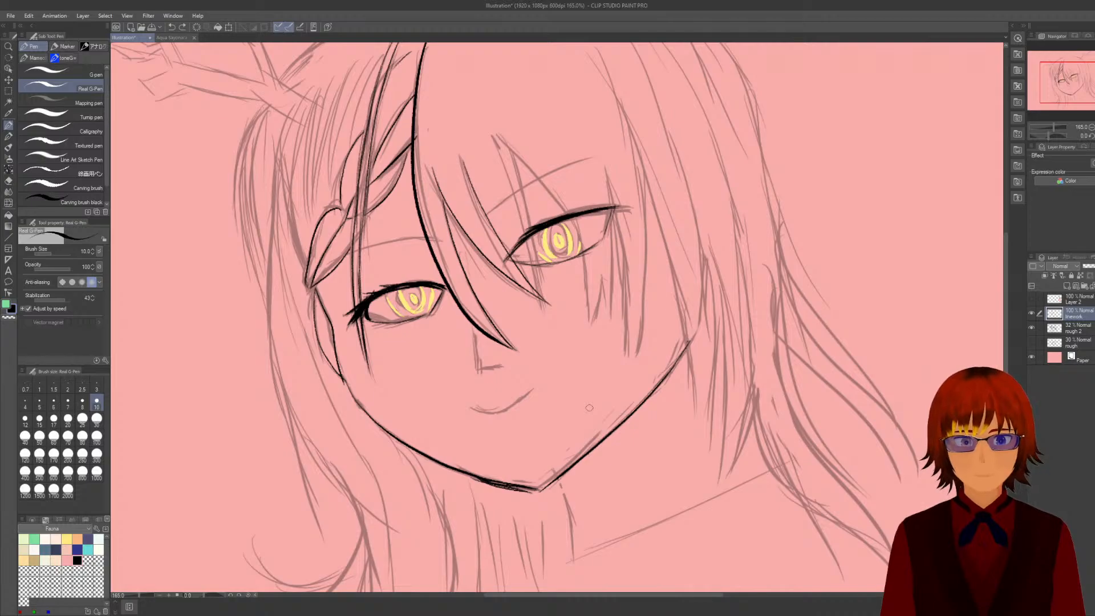
{"action": "left_click_drag", "start_coordinate": [512, 151], "coordinate": [543, 303]}
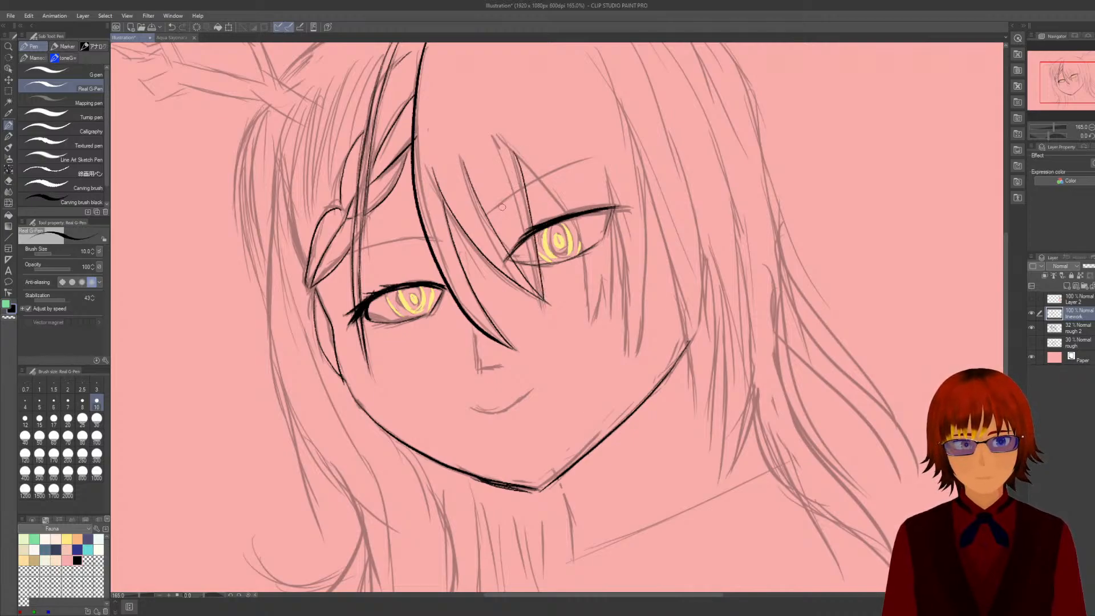
{"action": "left_click_drag", "start_coordinate": [474, 187], "coordinate": [537, 292]}
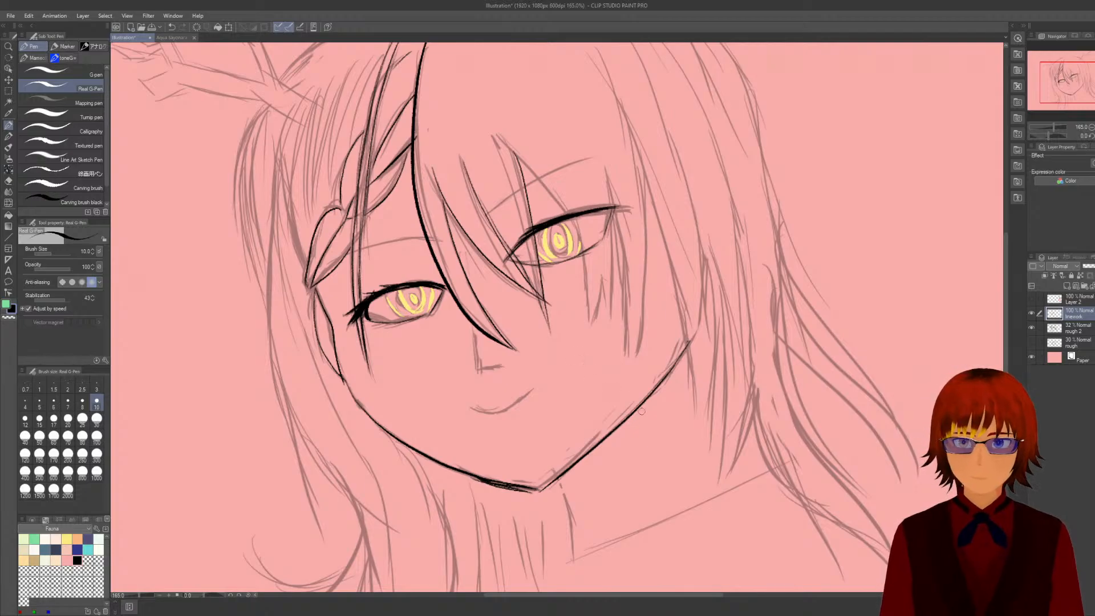
Extend the bang strand's tip below the right-hand eye's inner corner with pen strokes, and trim it with the eraser.
{"action": "left_click_drag", "start_coordinate": [532, 285], "coordinate": [544, 330]}
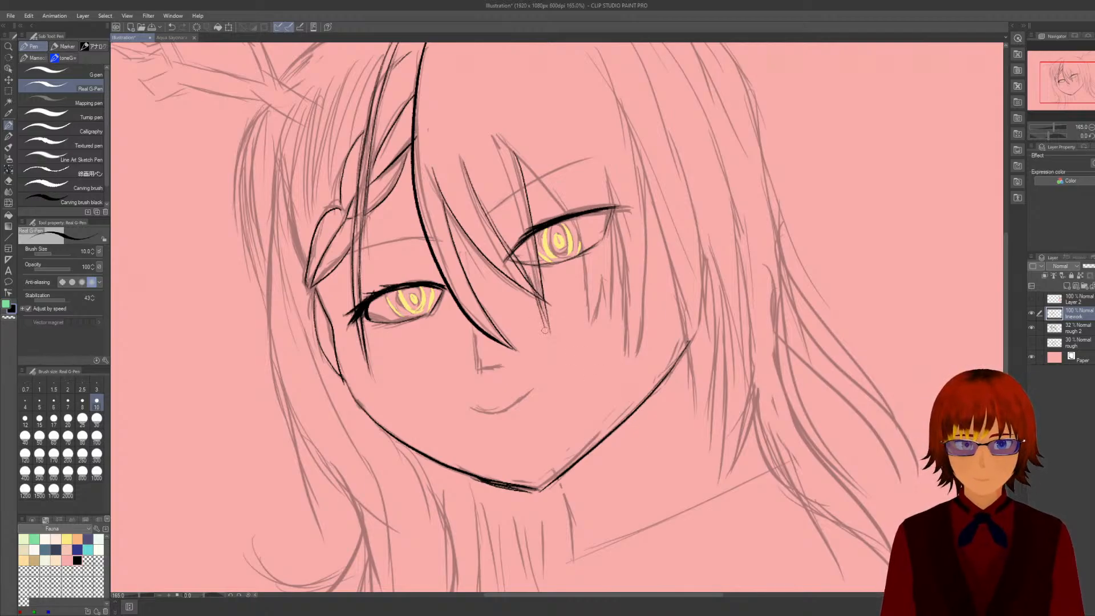
{"action": "left_click_drag", "start_coordinate": [542, 284], "coordinate": [544, 322]}
{"action": "key", "text": "e"}
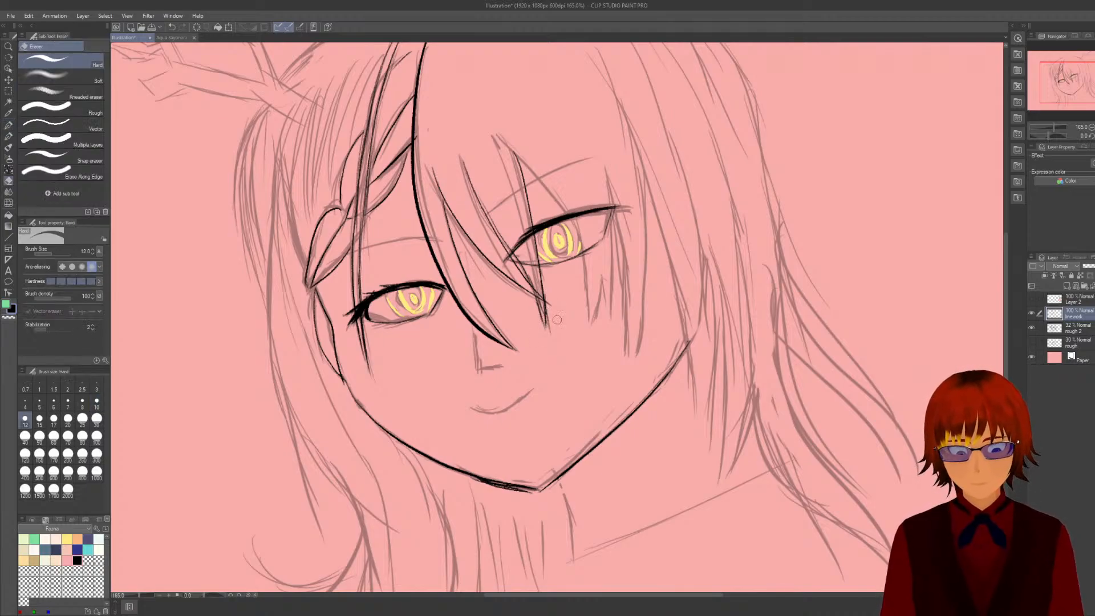
{"action": "left_click_drag", "start_coordinate": [553, 335], "coordinate": [551, 319]}
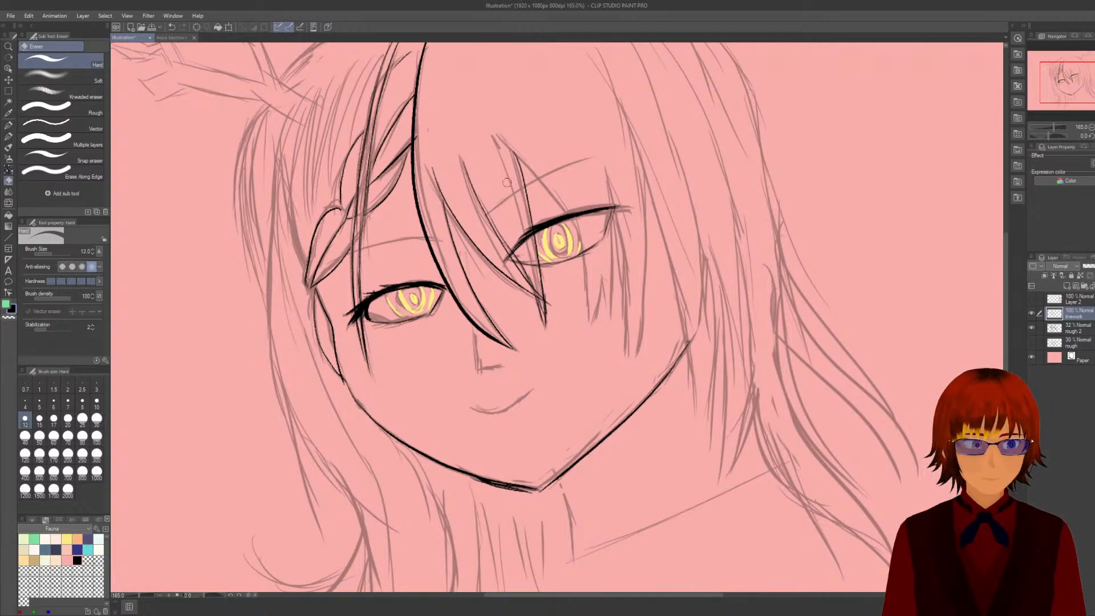
Thicken the bang edge leading past the right-hand eye's inner corner, and ink the edge from the forehead to its upper lid.
{"action": "key", "text": "p"}
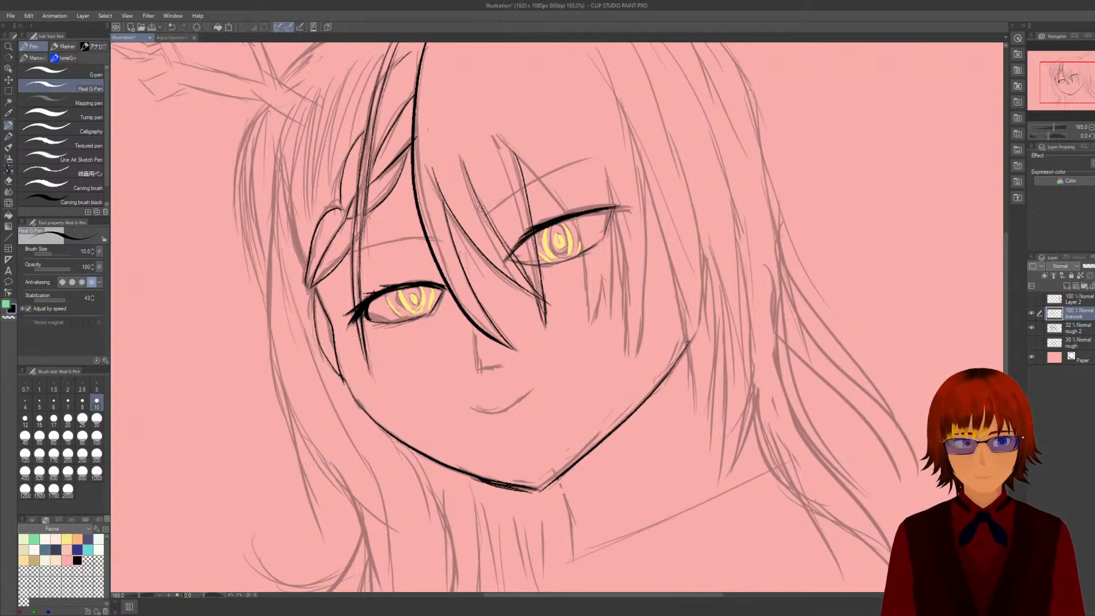
{"action": "left_click_drag", "start_coordinate": [477, 199], "coordinate": [525, 264]}
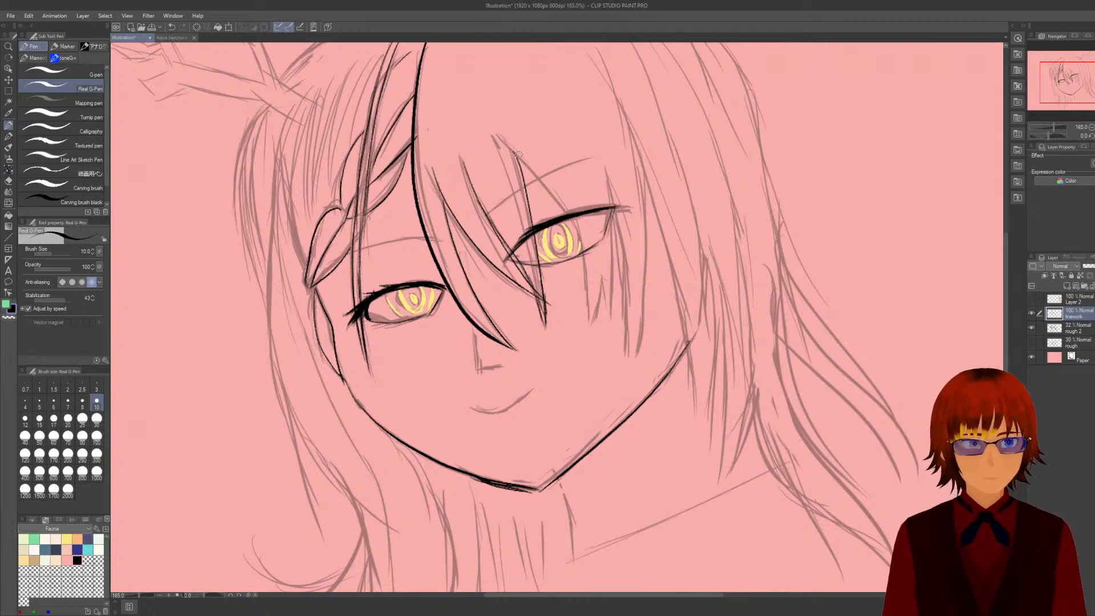
{"action": "left_click_drag", "start_coordinate": [520, 158], "coordinate": [567, 214]}
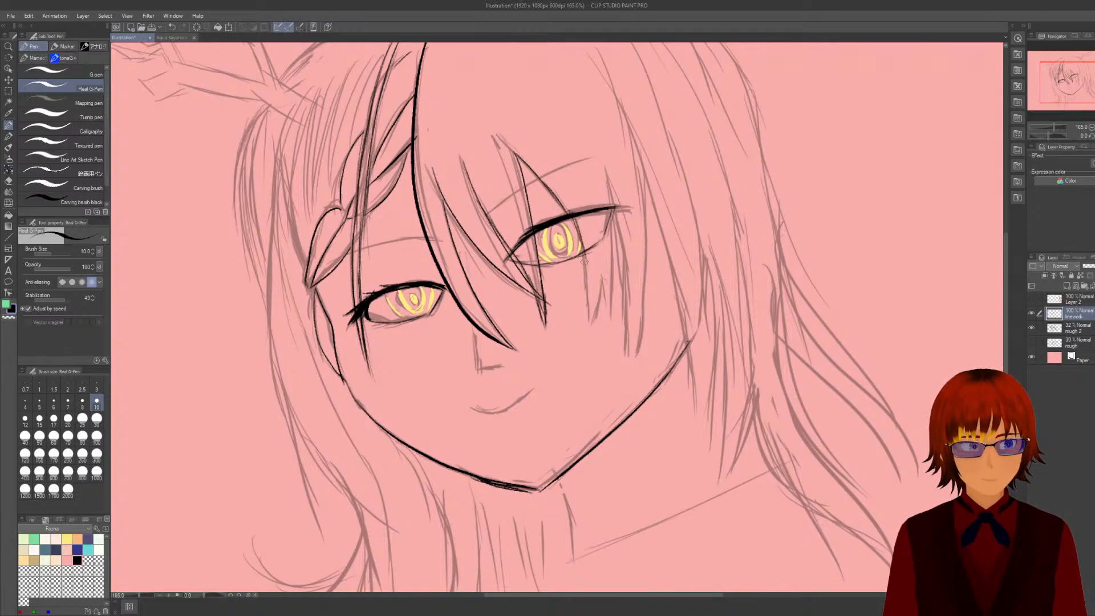
Ink the bang strand emerging below the right-hand eye with a notched tip, and its long outer edge through the eye's outer corner.
{"action": "left_click_drag", "start_coordinate": [583, 258], "coordinate": [594, 318]}
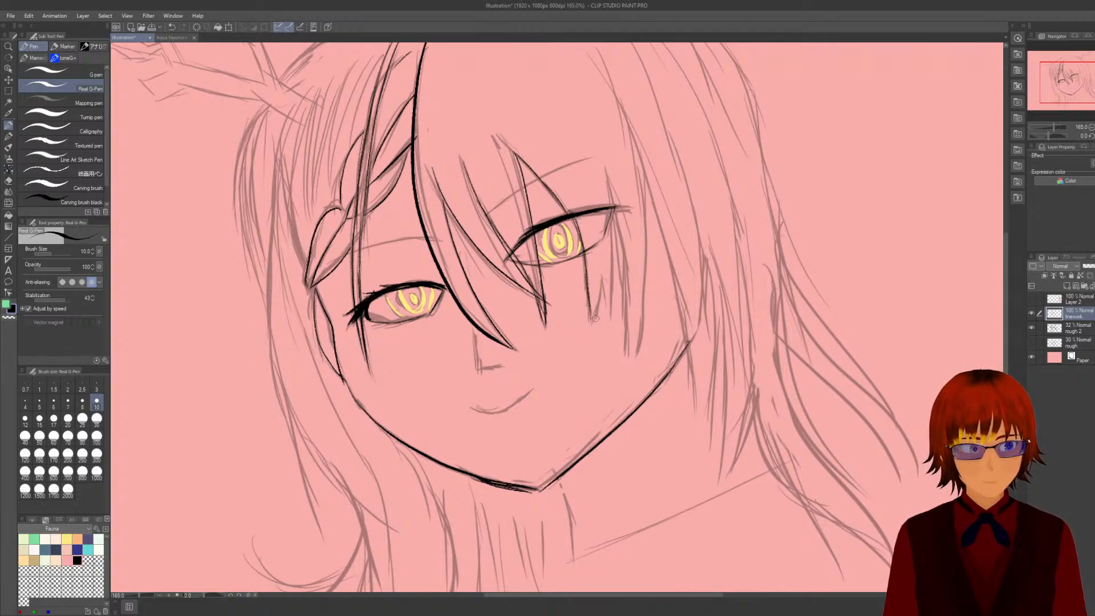
{"action": "left_click_drag", "start_coordinate": [601, 277], "coordinate": [592, 322]}
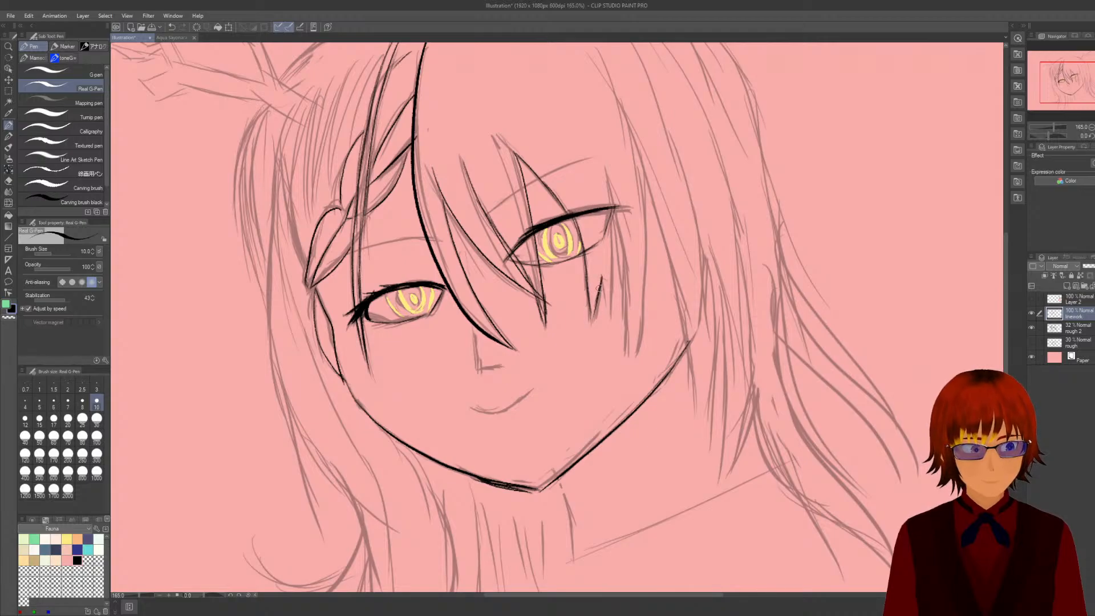
{"action": "left_click_drag", "start_coordinate": [603, 280], "coordinate": [596, 308]}
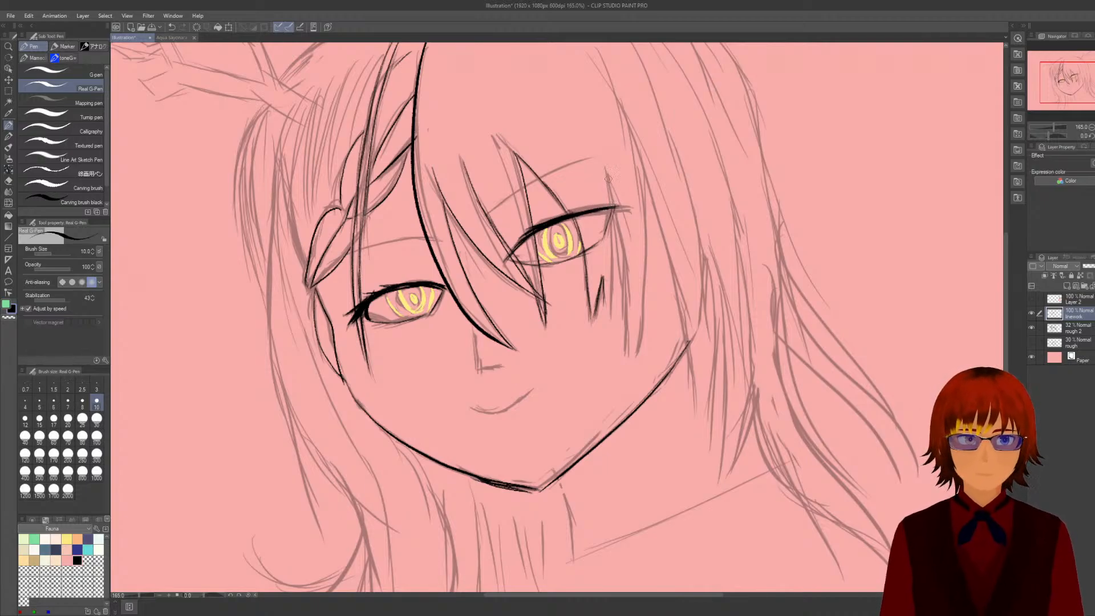
{"action": "left_click_drag", "start_coordinate": [608, 176], "coordinate": [610, 313]}
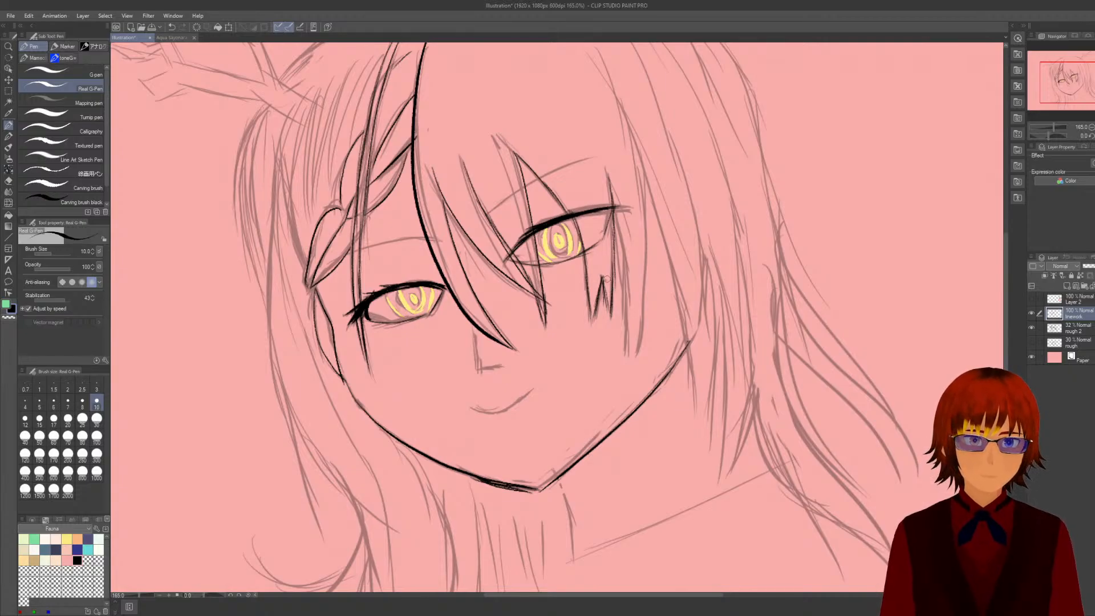
{"action": "left_click_drag", "start_coordinate": [607, 278], "coordinate": [594, 318]}
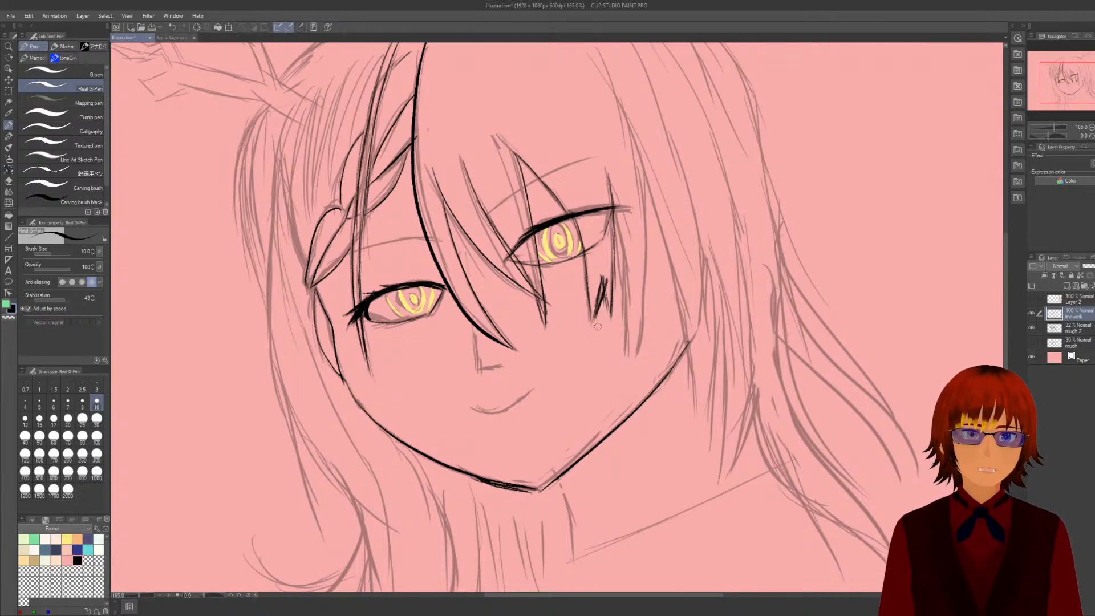
Trim the notch between the strand tips below the right-hand eye with the eraser, and re-ink both tips.
{"action": "key", "text": "e"}
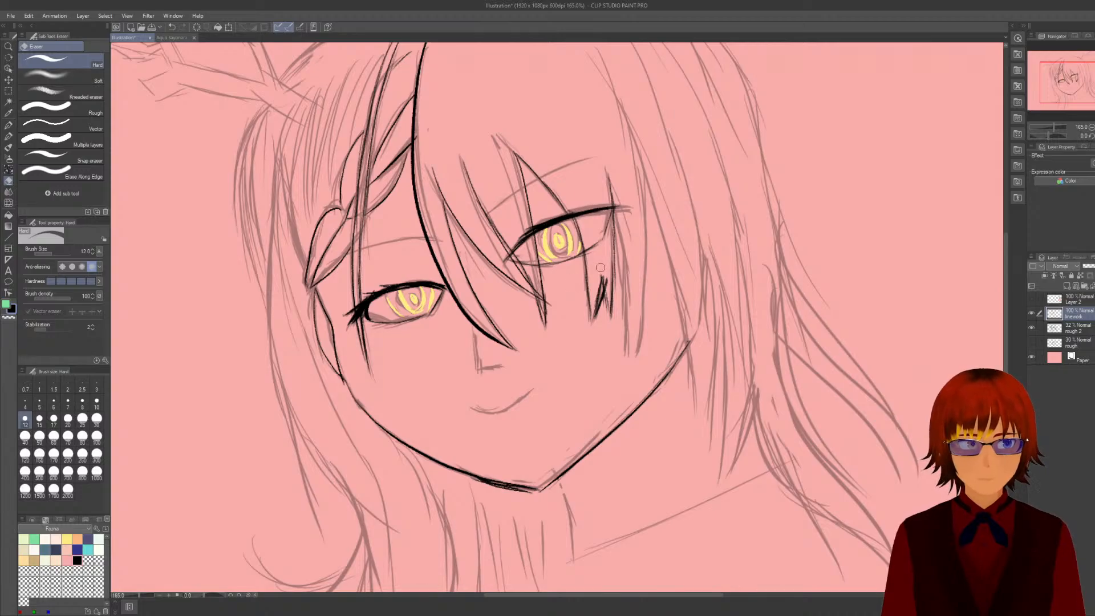
{"action": "mouse_move", "coordinate": [601, 277]}
{"action": "left_mouse_down"}
{"action": "mouse_move", "coordinate": [592, 308]}
{"action": "mouse_move", "coordinate": [594, 287]}
{"action": "left_mouse_up"}
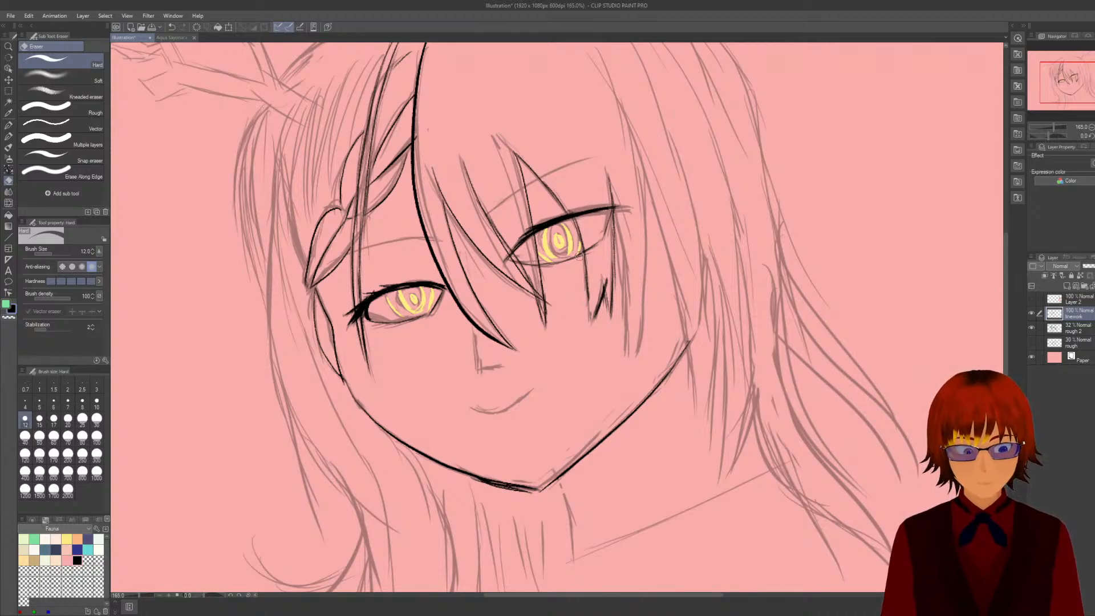
{"action": "key", "text": "p"}
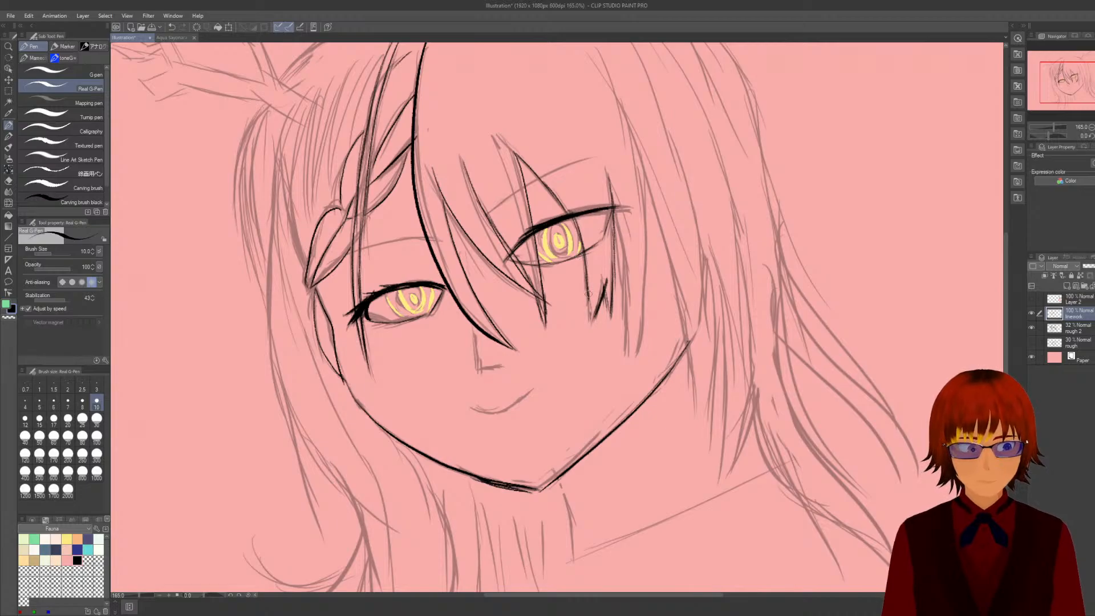
{"action": "left_click_drag", "start_coordinate": [589, 294], "coordinate": [591, 317]}
{"action": "left_click_drag", "start_coordinate": [604, 280], "coordinate": [609, 314]}
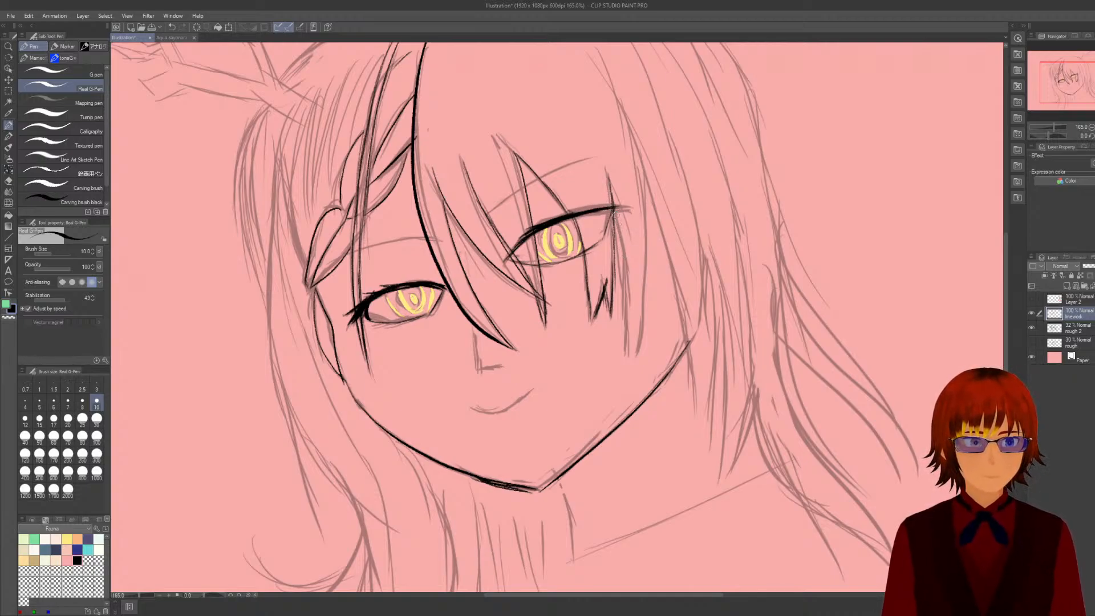
Ink the inner edge of the next hair strand from the right-hand eye's outer corner down the cheek.
{"action": "left_click_drag", "start_coordinate": [615, 214], "coordinate": [614, 282]}
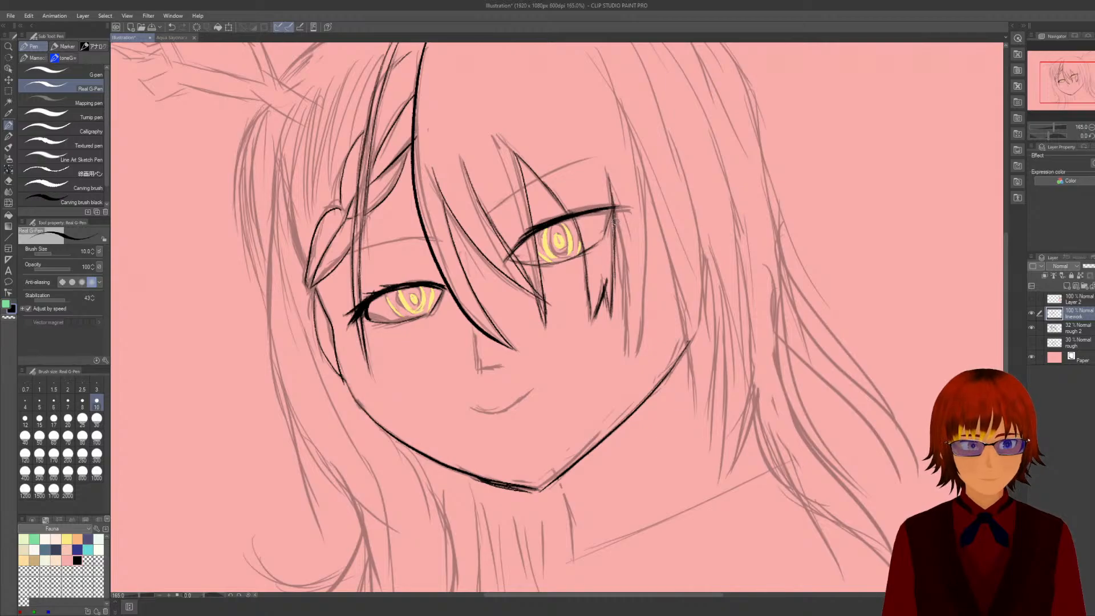
{"action": "left_click_drag", "start_coordinate": [615, 216], "coordinate": [620, 266]}
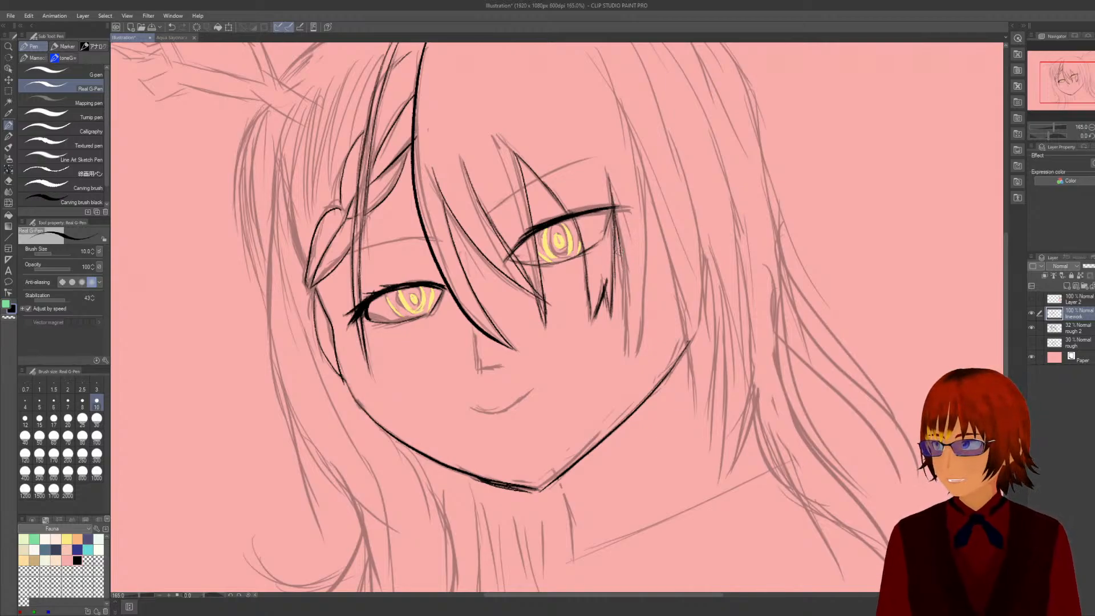
{"action": "left_click_drag", "start_coordinate": [621, 226], "coordinate": [627, 348]}
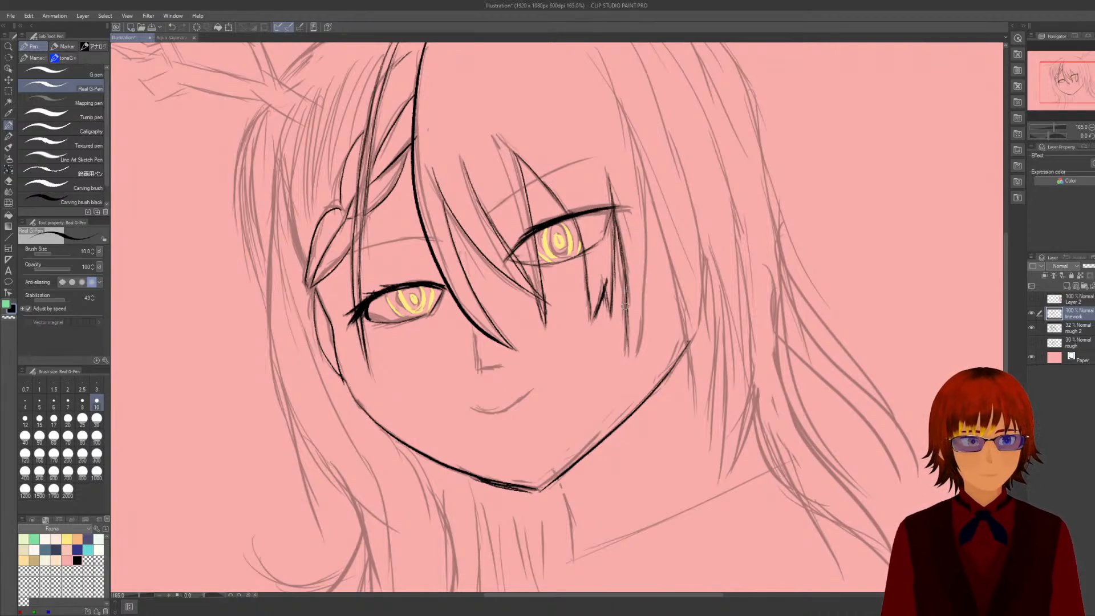
{"action": "left_click_drag", "start_coordinate": [624, 308], "coordinate": [628, 356]}
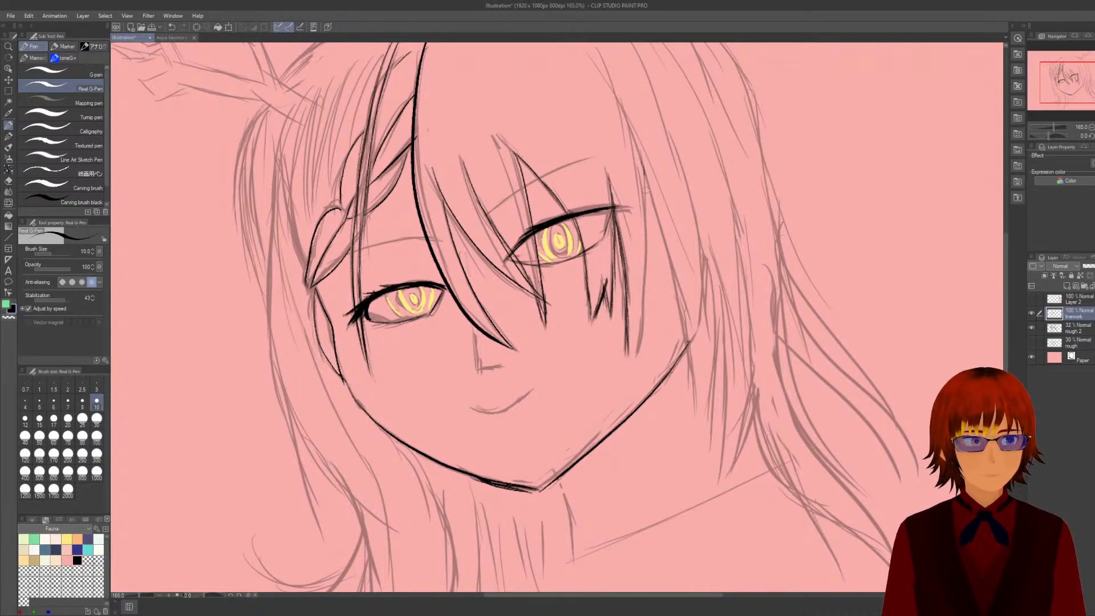
Ink the cheek strand's outer edge down to a pointed tip, and add the neighbouring strand's edge toward the jaw.
{"action": "left_click_drag", "start_coordinate": [642, 173], "coordinate": [650, 275]}
{"action": "mouse_move", "coordinate": [644, 221]}
{"action": "left_mouse_down"}
{"action": "mouse_move", "coordinate": [647, 305]}
{"action": "mouse_move", "coordinate": [634, 342]}
{"action": "left_mouse_up"}
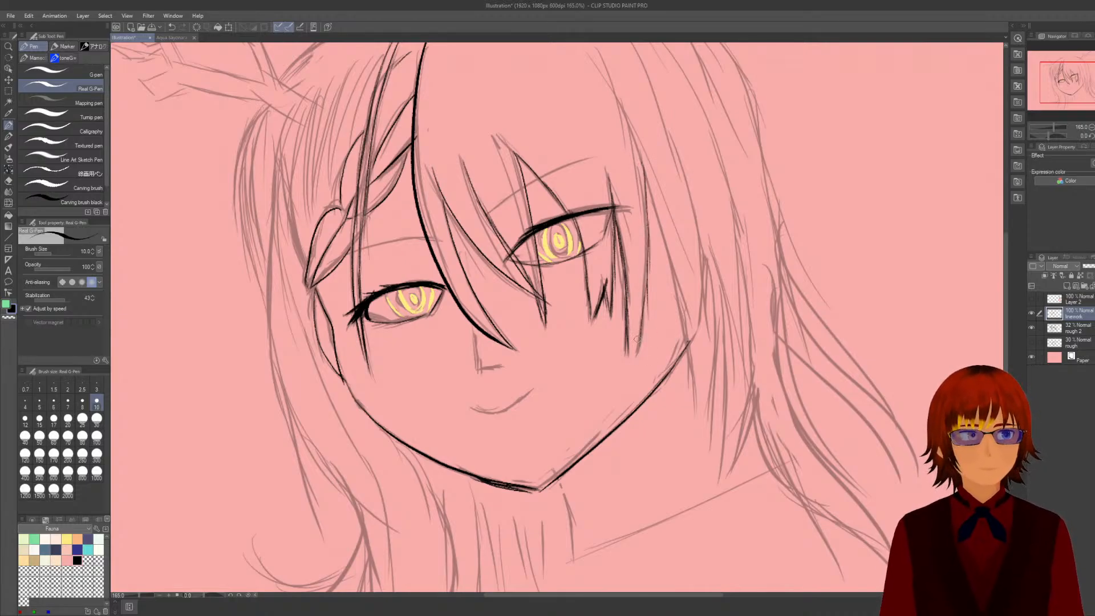
{"action": "left_click_drag", "start_coordinate": [649, 284], "coordinate": [628, 362]}
{"action": "left_click_drag", "start_coordinate": [648, 303], "coordinate": [635, 342]}
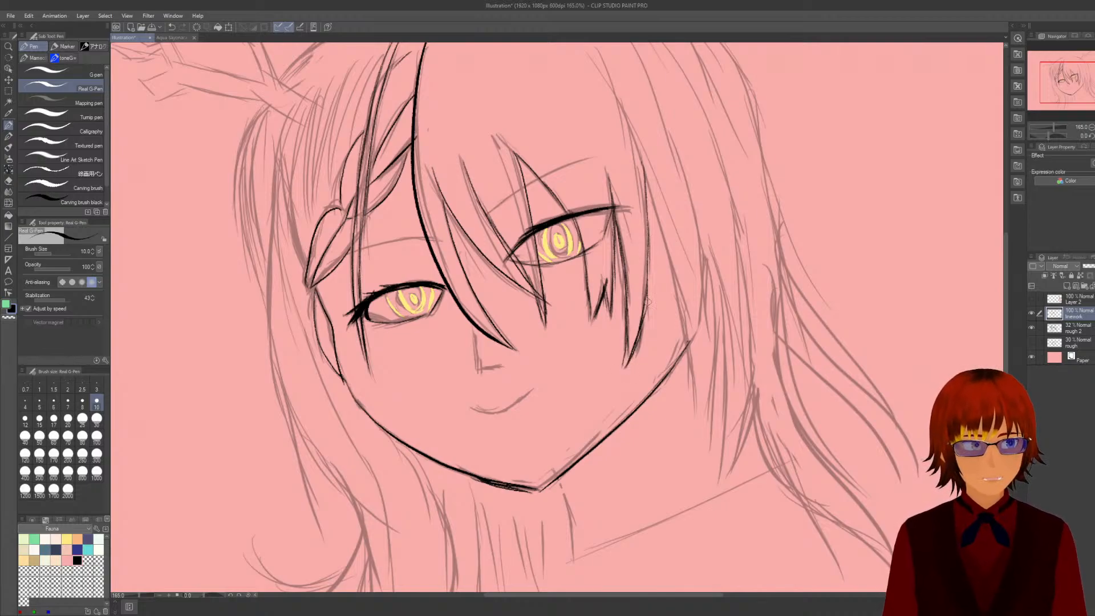
{"action": "left_click_drag", "start_coordinate": [645, 178], "coordinate": [647, 290]}
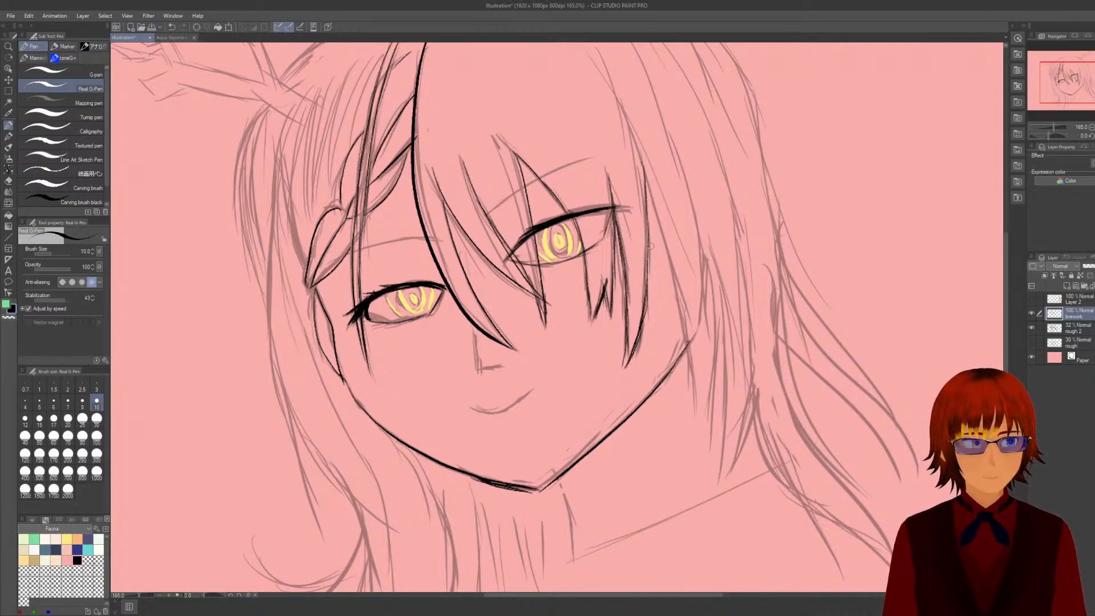
{"action": "left_click_drag", "start_coordinate": [655, 165], "coordinate": [642, 228]}
{"action": "left_click_drag", "start_coordinate": [651, 189], "coordinate": [682, 297]}
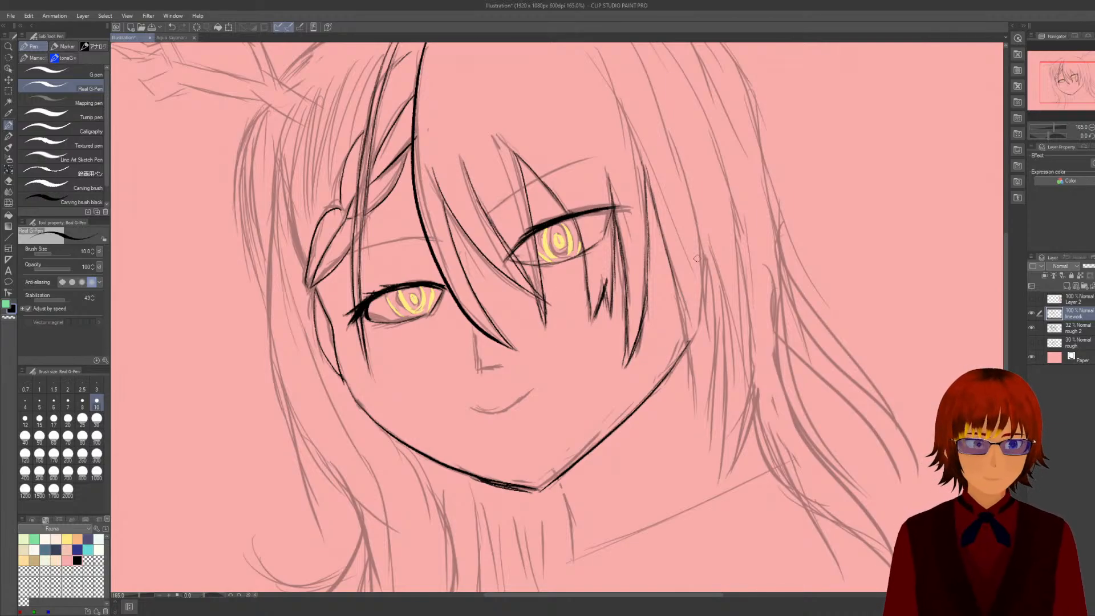
Ink the smiling mouth as a single curved line over the sketch.
{"action": "scroll", "coordinate": [697, 258], "scroll_direction": "down", "scroll_amount": 3}
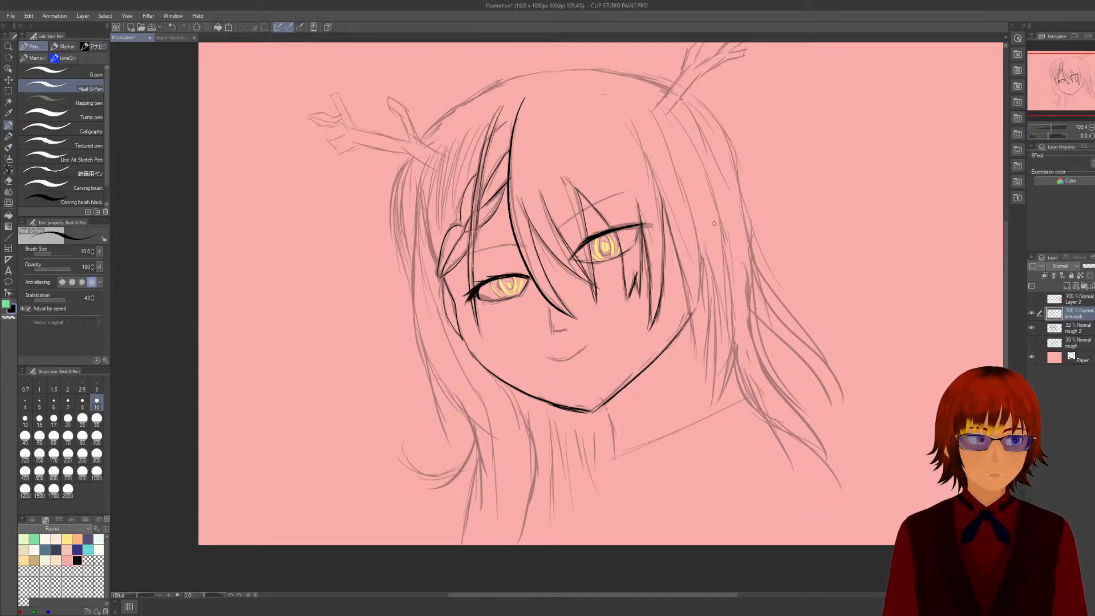
{"action": "scroll", "coordinate": [714, 223], "scroll_direction": "up", "scroll_amount": 3}
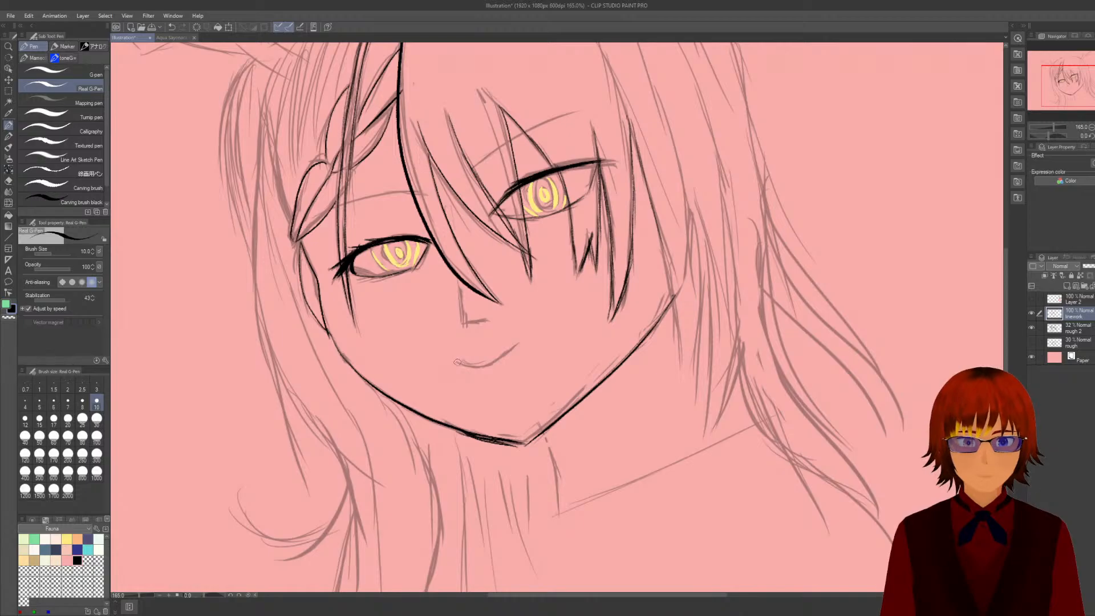
{"action": "left_click_drag", "start_coordinate": [456, 362], "coordinate": [512, 350]}
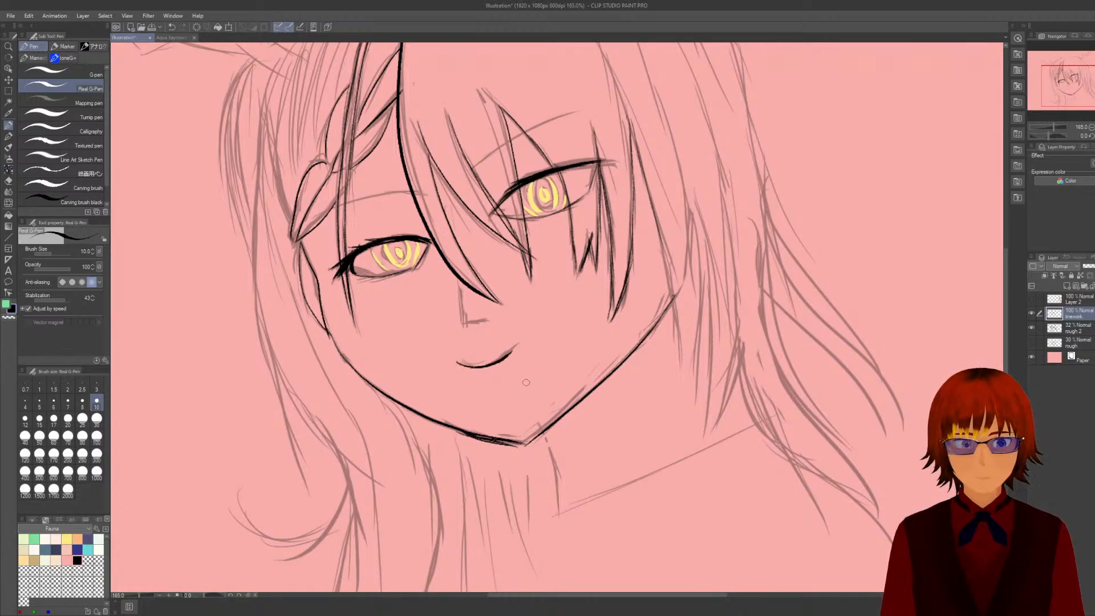
Hide the rough 2 layer to check the linework on its own, and show it again.
{"action": "key", "text": "ctrl+minus"}
{"action": "key", "text": "ctrl+minus"}
{"action": "key", "text": "ctrl+minus"}
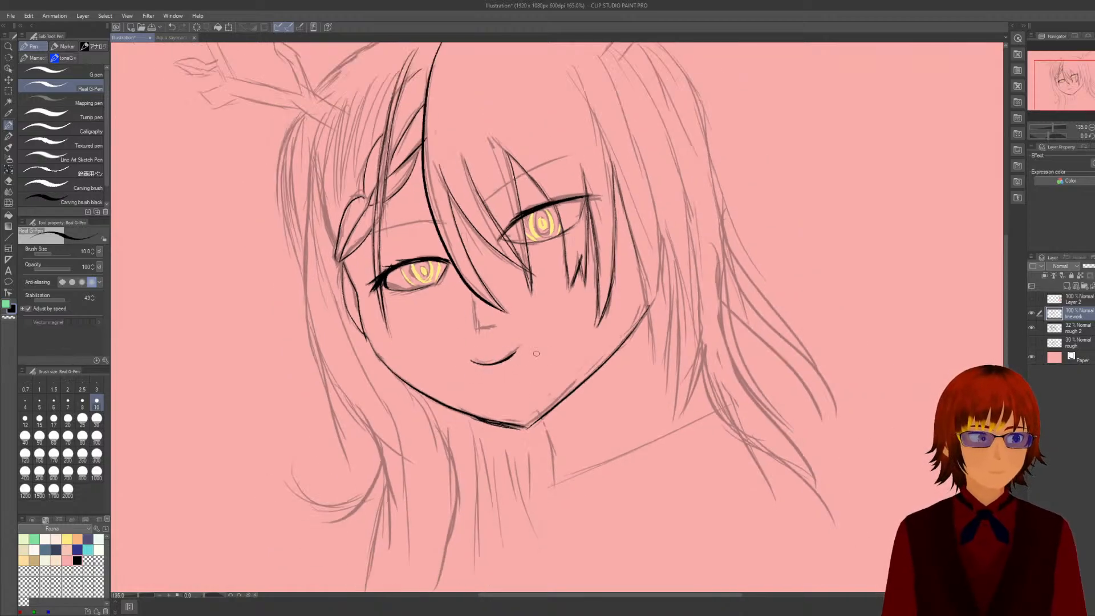
{"action": "left_click", "coordinate": [1031, 328]}
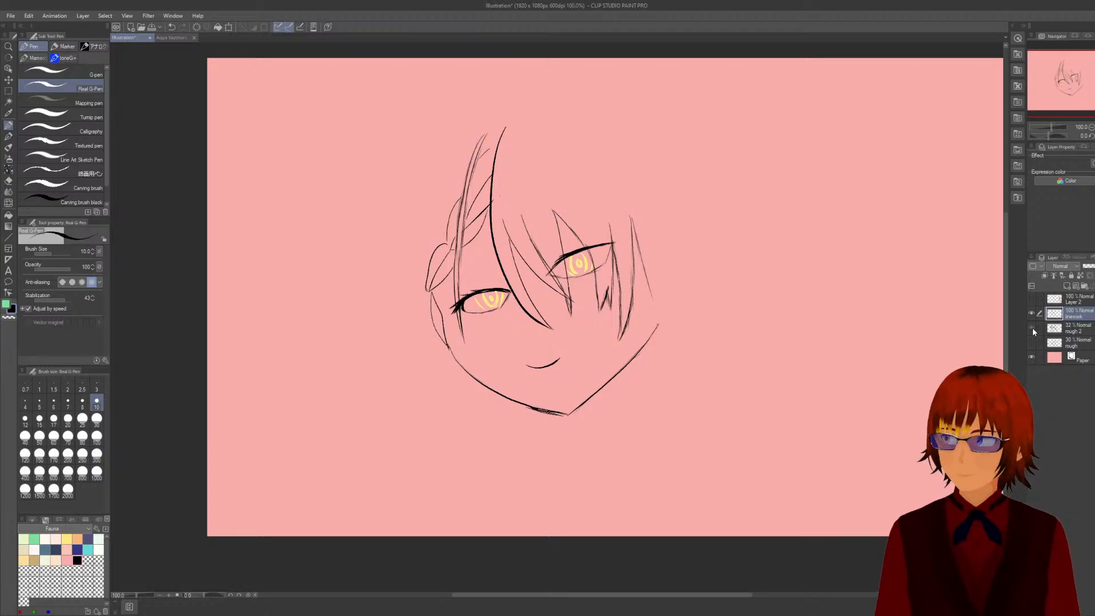
{"action": "left_click", "coordinate": [1031, 327]}
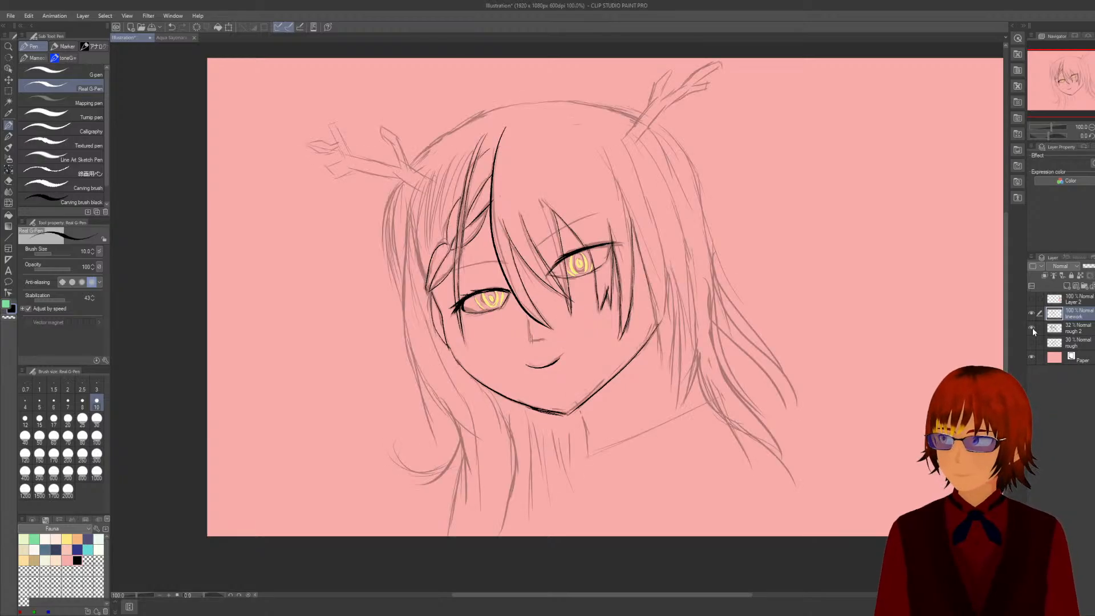
{"action": "scroll", "coordinate": [797, 355], "scroll_direction": "up", "scroll_amount": 2}
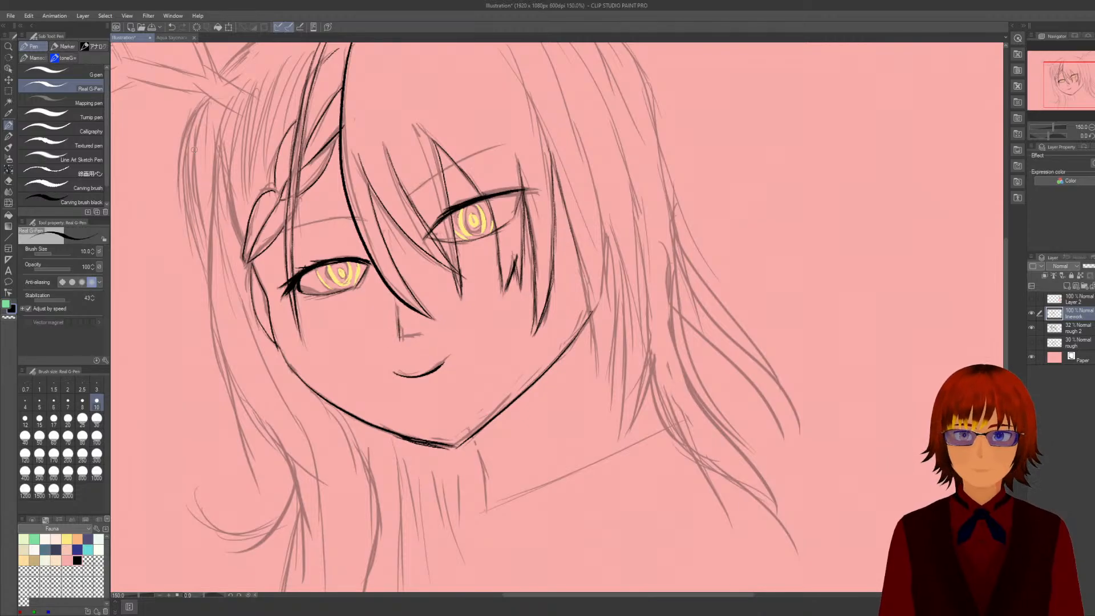
Consult the other open illustration for reference, and ink the nose's bridge and base over the sketch.
{"action": "left_click", "coordinate": [171, 37]}
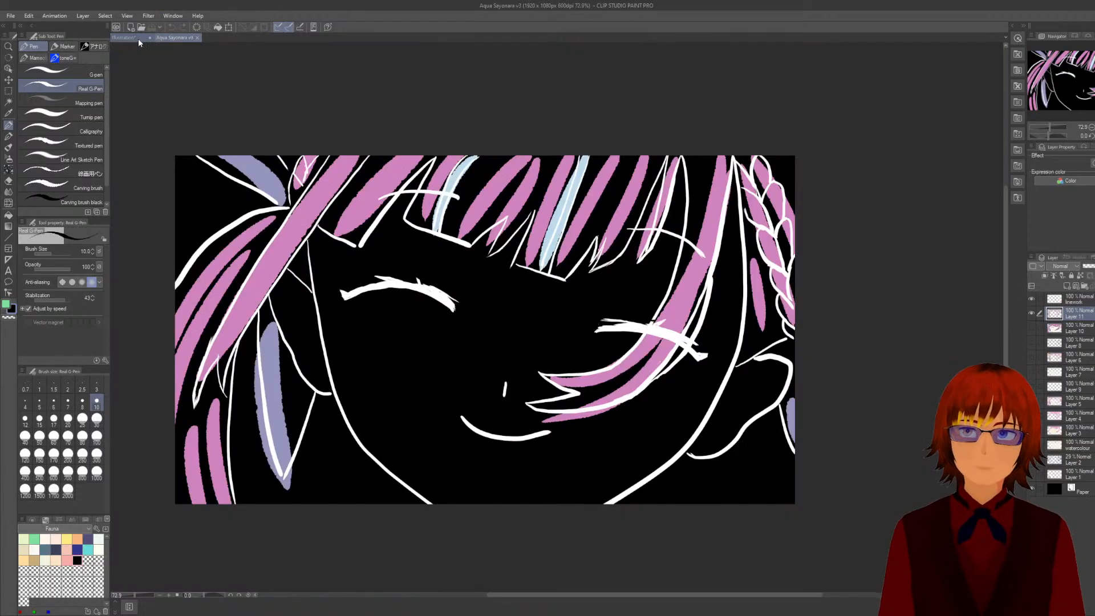
{"action": "left_click", "coordinate": [137, 38]}
{"action": "left_click", "coordinate": [167, 38]}
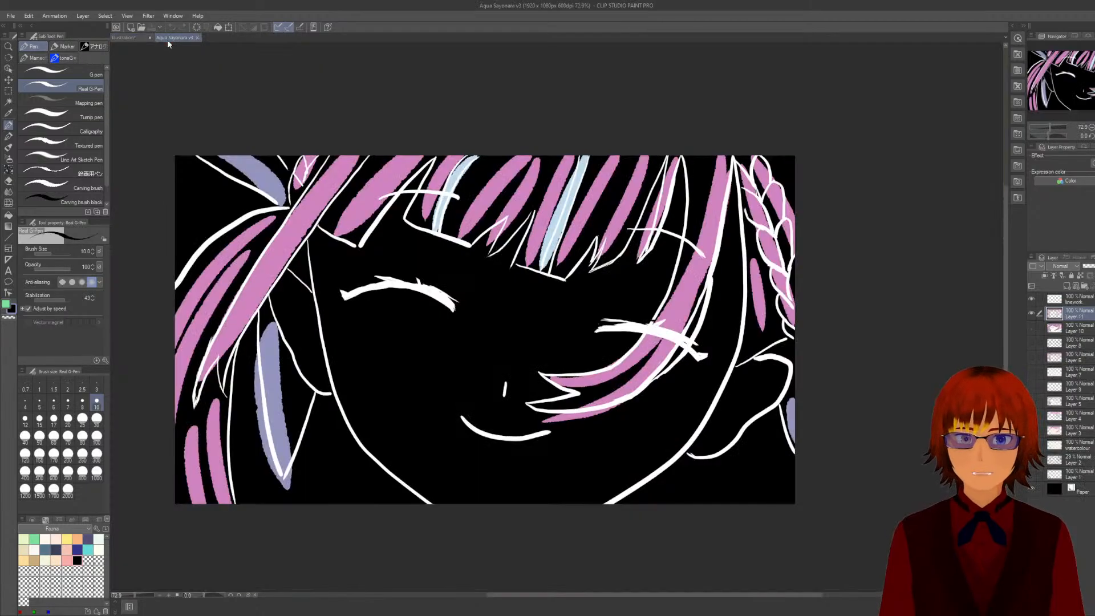
{"action": "left_click", "coordinate": [128, 38]}
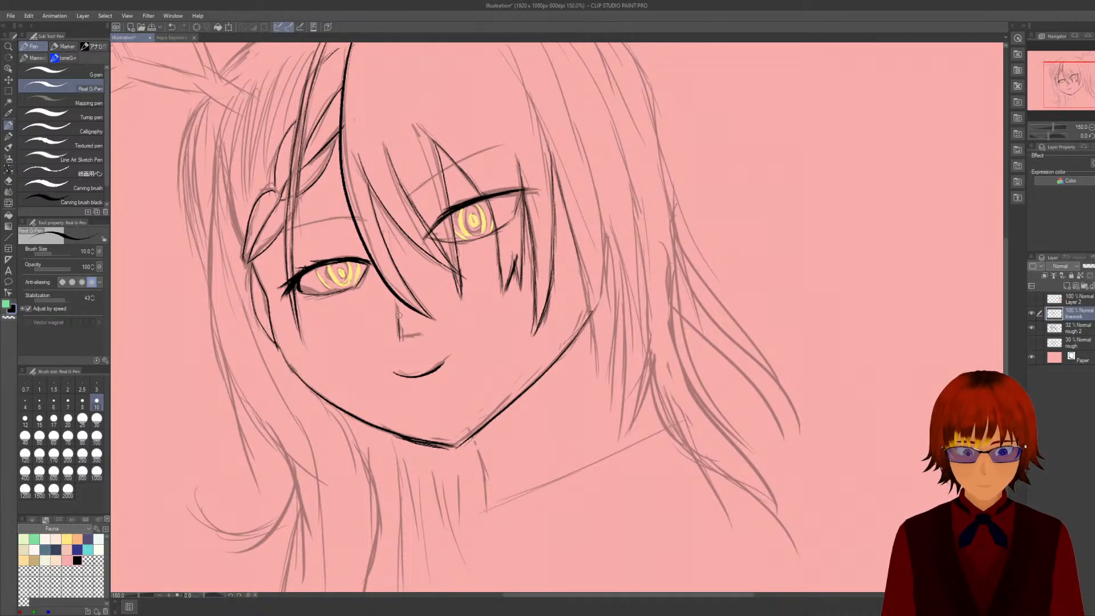
{"action": "mouse_move", "coordinate": [398, 313]}
{"action": "left_mouse_down"}
{"action": "mouse_move", "coordinate": [401, 340]}
{"action": "mouse_move", "coordinate": [419, 338]}
{"action": "left_mouse_up"}
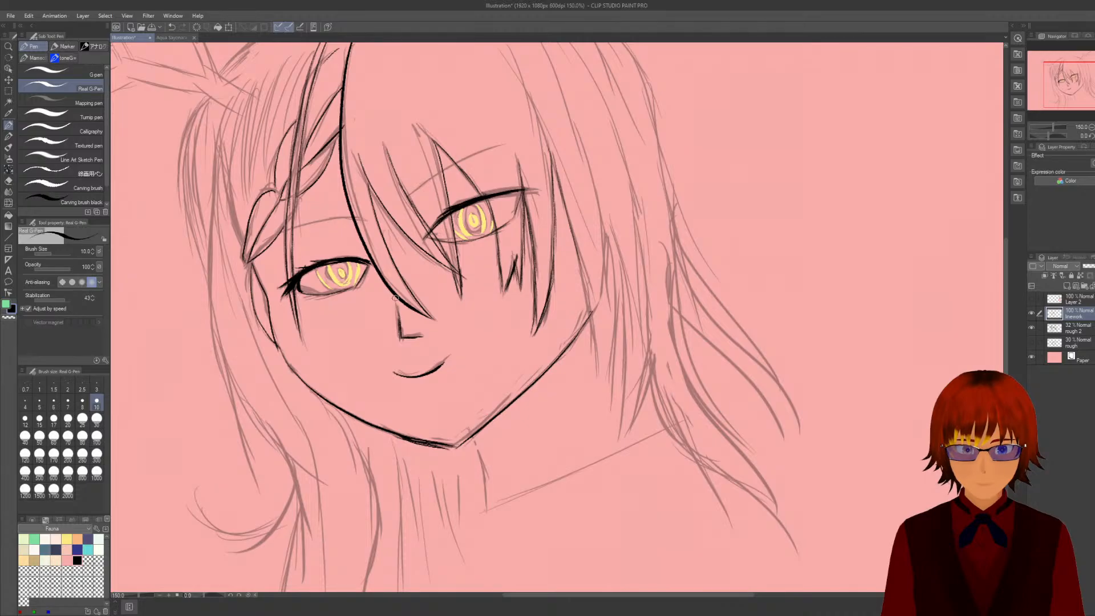
{"action": "mouse_move", "coordinate": [397, 305]}
{"action": "left_mouse_down"}
{"action": "mouse_move", "coordinate": [401, 335]}
{"action": "mouse_move", "coordinate": [425, 337]}
{"action": "left_mouse_up"}
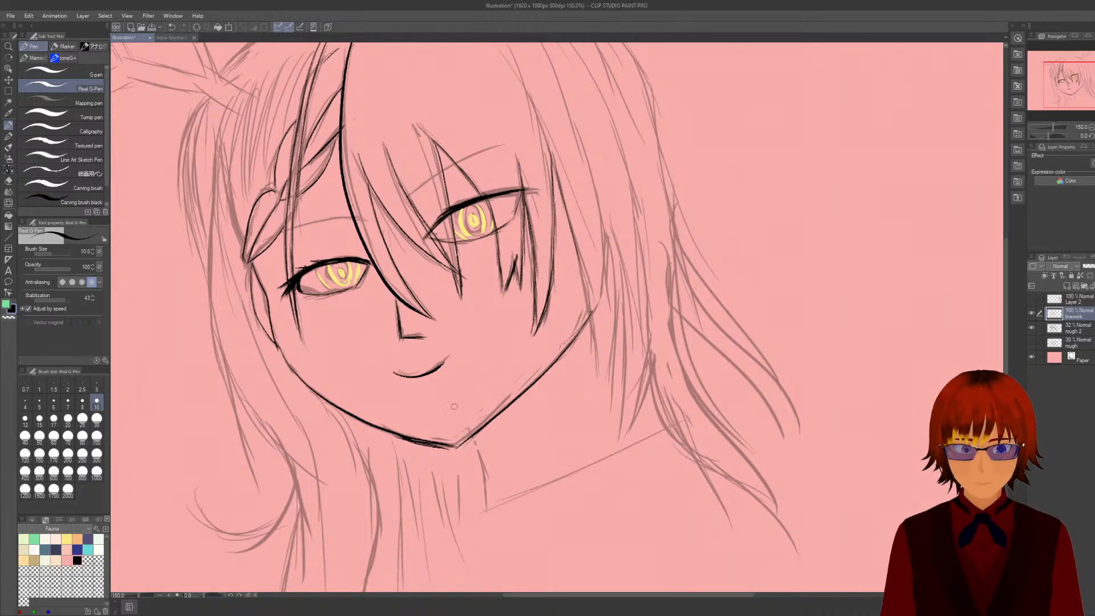
Touch up the nose's bridge with the pen and thin its base line with the eraser.
{"action": "key", "text": "e"}
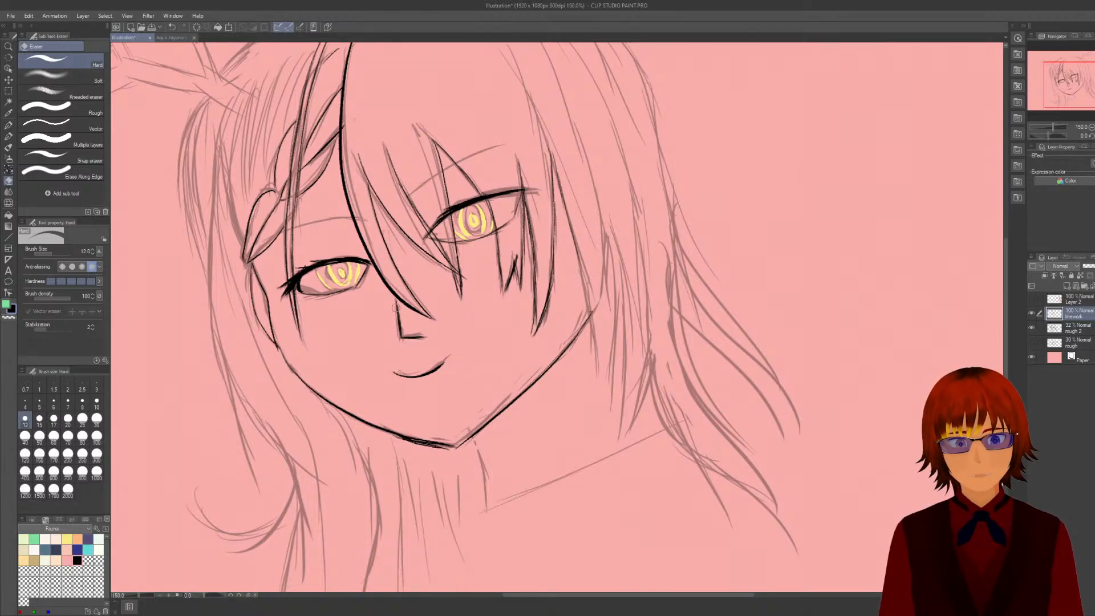
{"action": "key", "text": "p"}
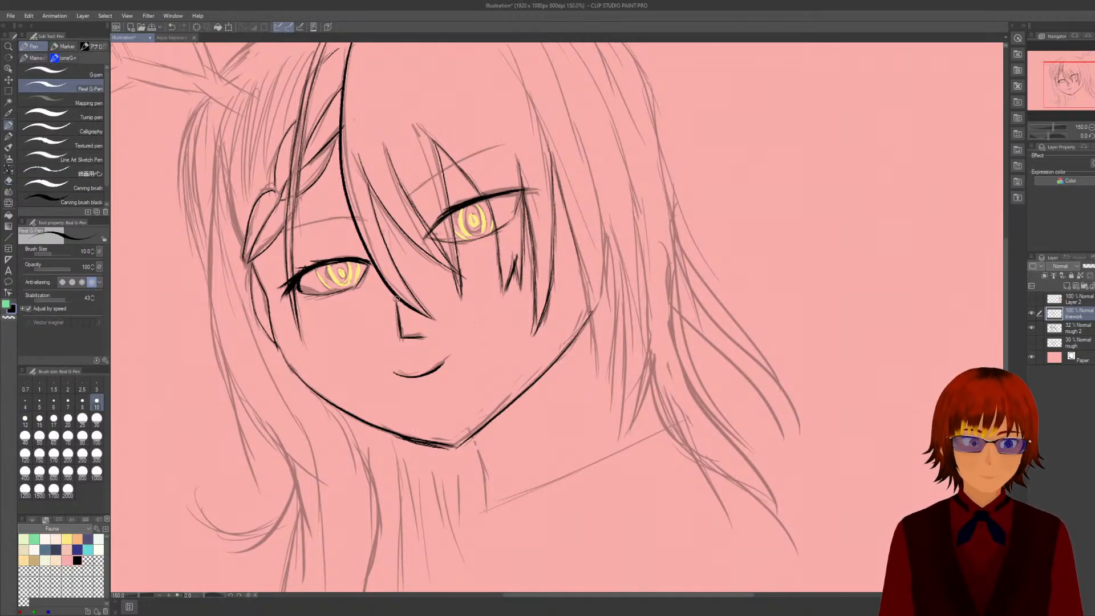
{"action": "mouse_move", "coordinate": [396, 301]}
{"action": "left_mouse_down"}
{"action": "mouse_move", "coordinate": [398, 337]}
{"action": "mouse_move", "coordinate": [415, 337]}
{"action": "left_mouse_up"}
{"action": "key", "text": "p"}
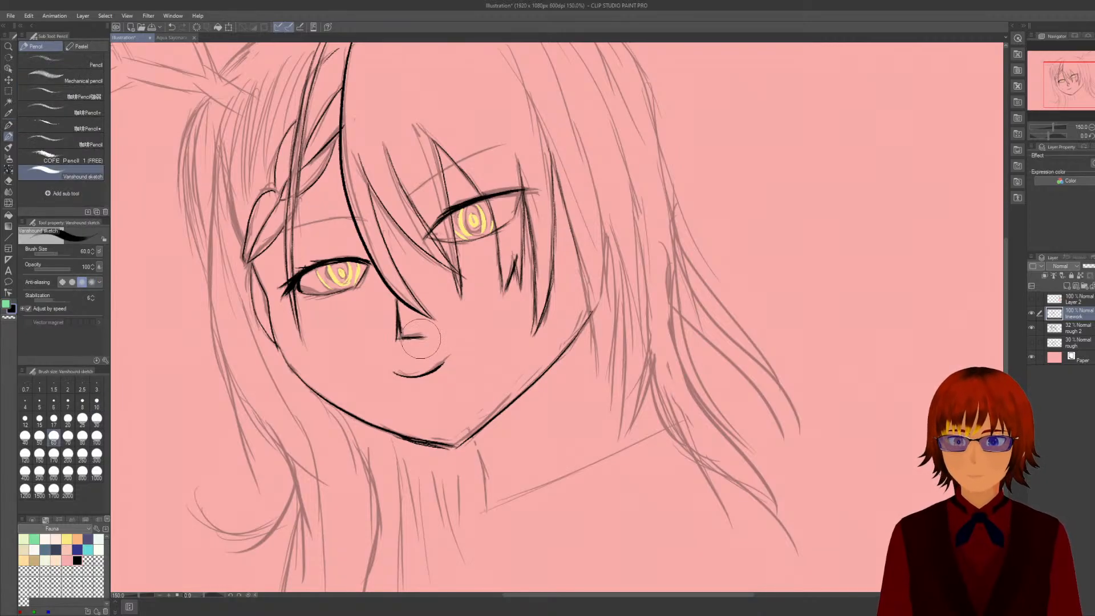
{"action": "key", "text": "p"}
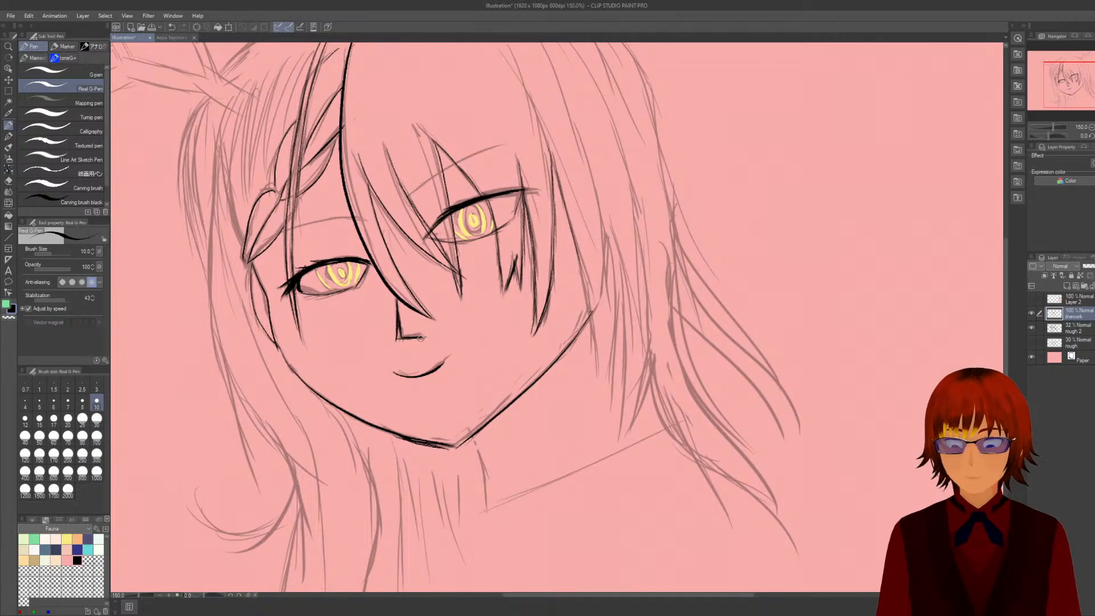
{"action": "key", "text": "e"}
{"action": "left_click_drag", "start_coordinate": [427, 337], "coordinate": [418, 337]}
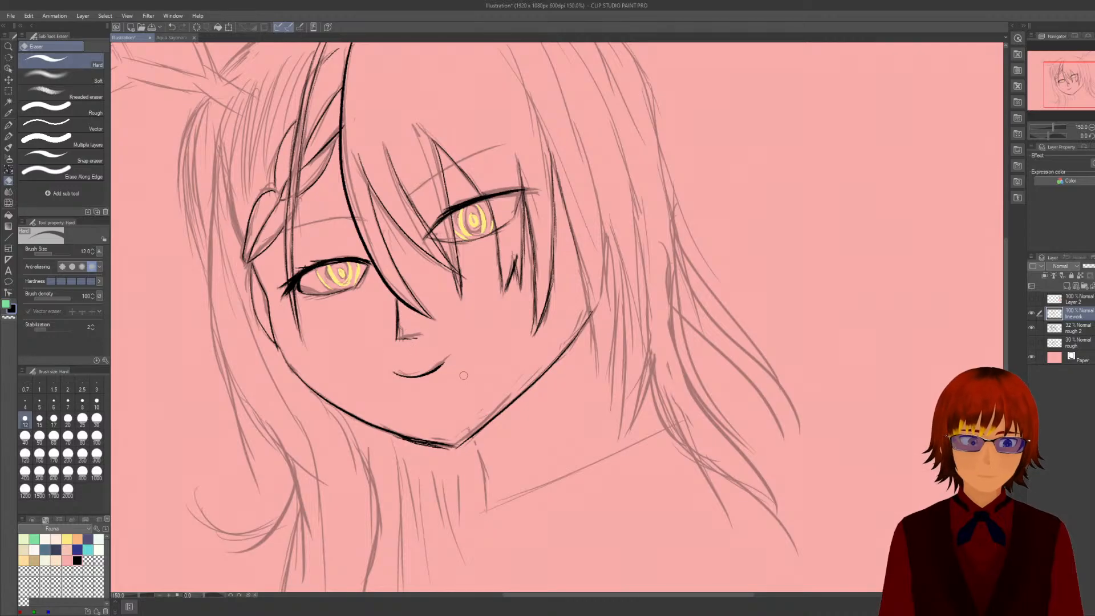
{"action": "scroll", "coordinate": [464, 375], "scroll_direction": "down", "scroll_amount": 1}
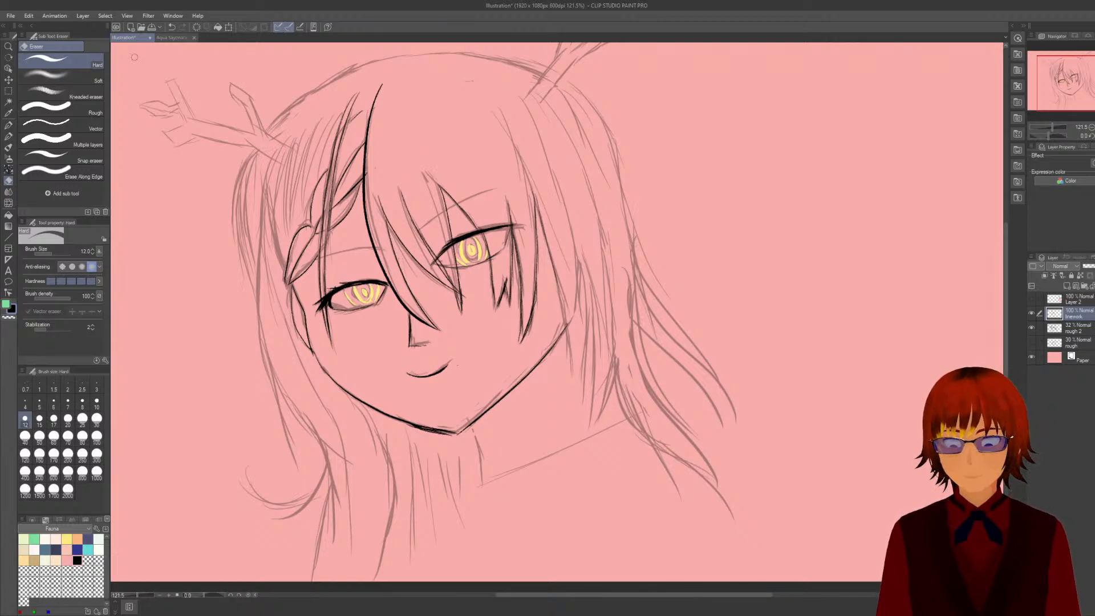
Erase the inked upper lash line of the eye under the bangs from the iris out to the side hair strands.
{"action": "key", "text": "p"}
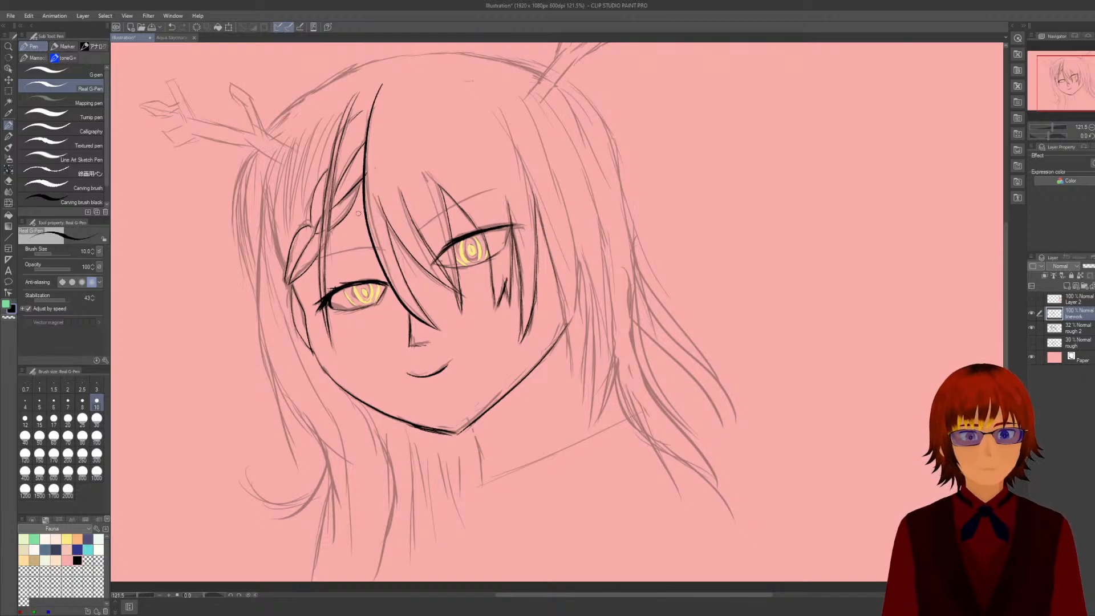
{"action": "scroll", "coordinate": [497, 257], "scroll_direction": "up", "scroll_amount": 3}
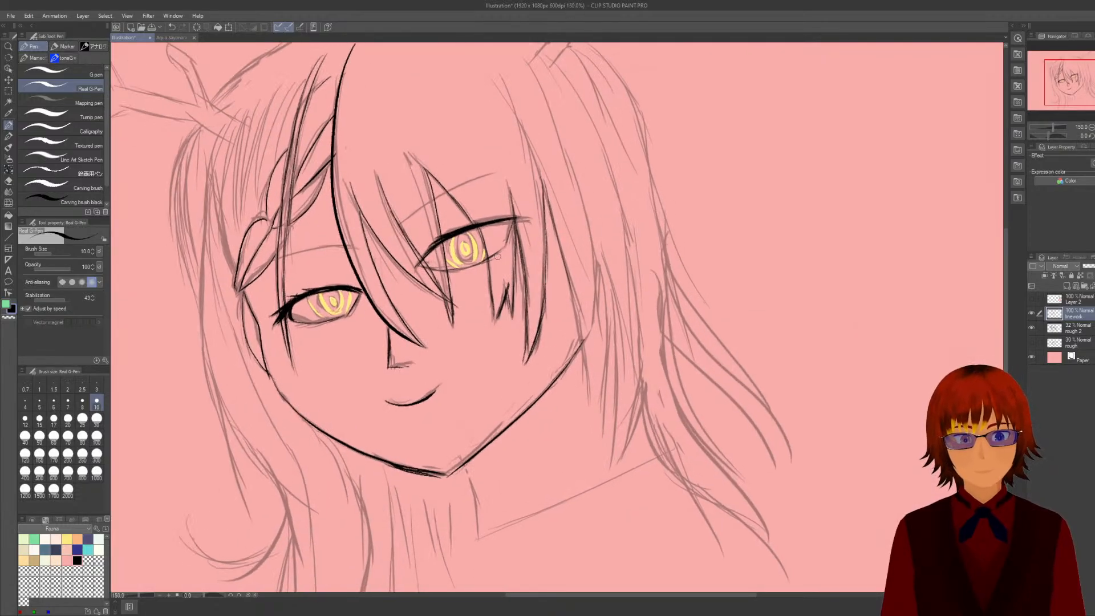
{"action": "key", "text": "e"}
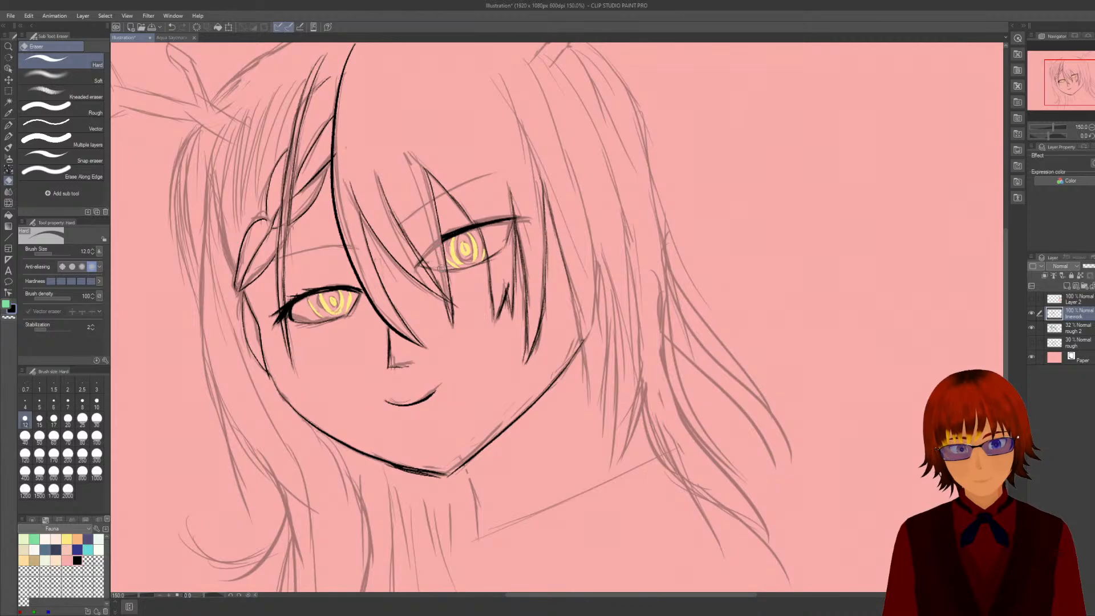
{"action": "left_click_drag", "start_coordinate": [496, 220], "coordinate": [478, 225]}
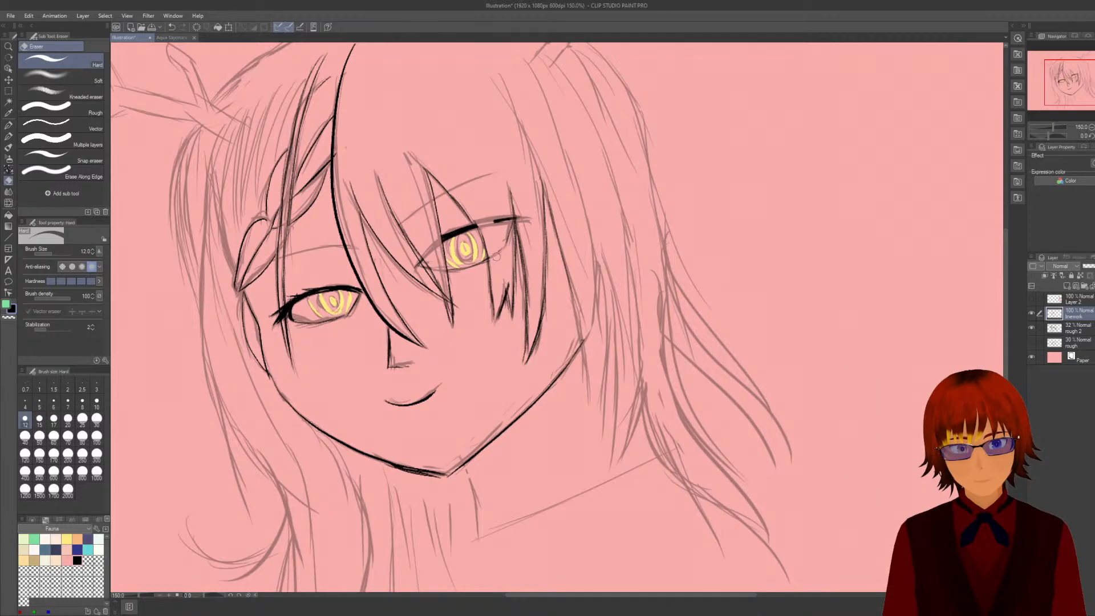
{"action": "left_click_drag", "start_coordinate": [495, 222], "coordinate": [513, 219]}
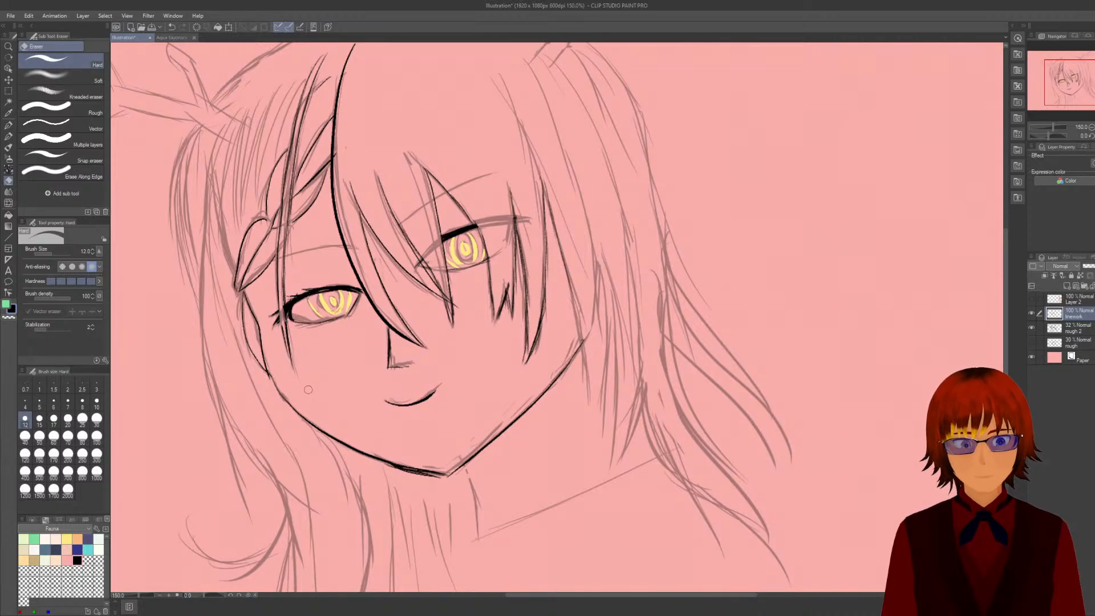
{"action": "scroll", "coordinate": [308, 389], "scroll_direction": "down", "scroll_amount": 1}
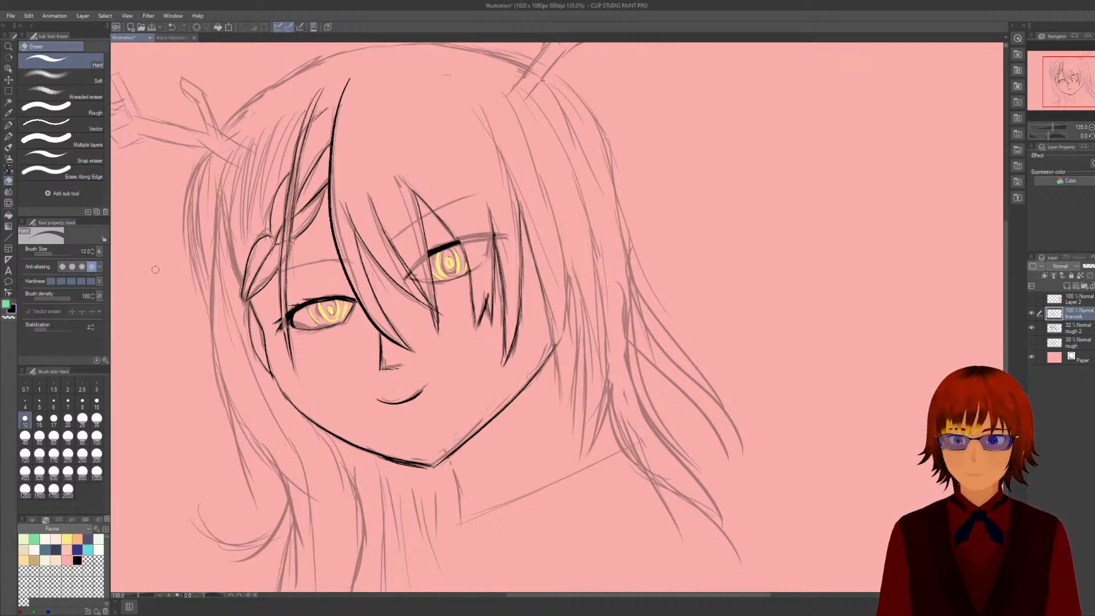
Try to ink the curved outer hair strand beside the braid, running between the crown and the braid's lower end.
{"action": "key", "text": "p"}
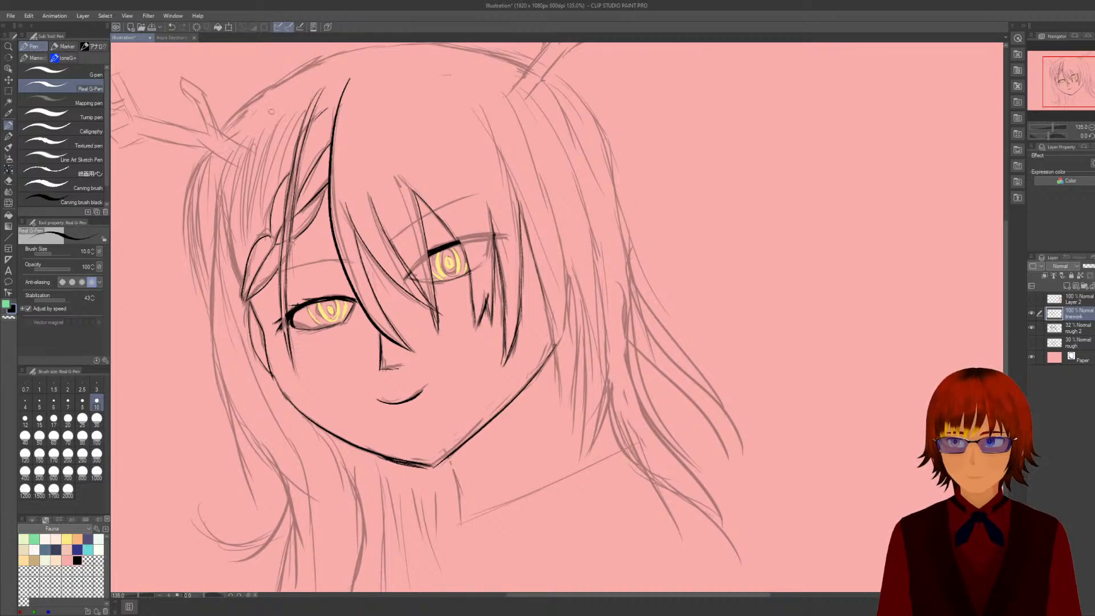
{"action": "mouse_move", "coordinate": [268, 114]}
{"action": "left_mouse_down"}
{"action": "mouse_move", "coordinate": [235, 179]}
{"action": "mouse_move", "coordinate": [242, 280]}
{"action": "left_mouse_up"}
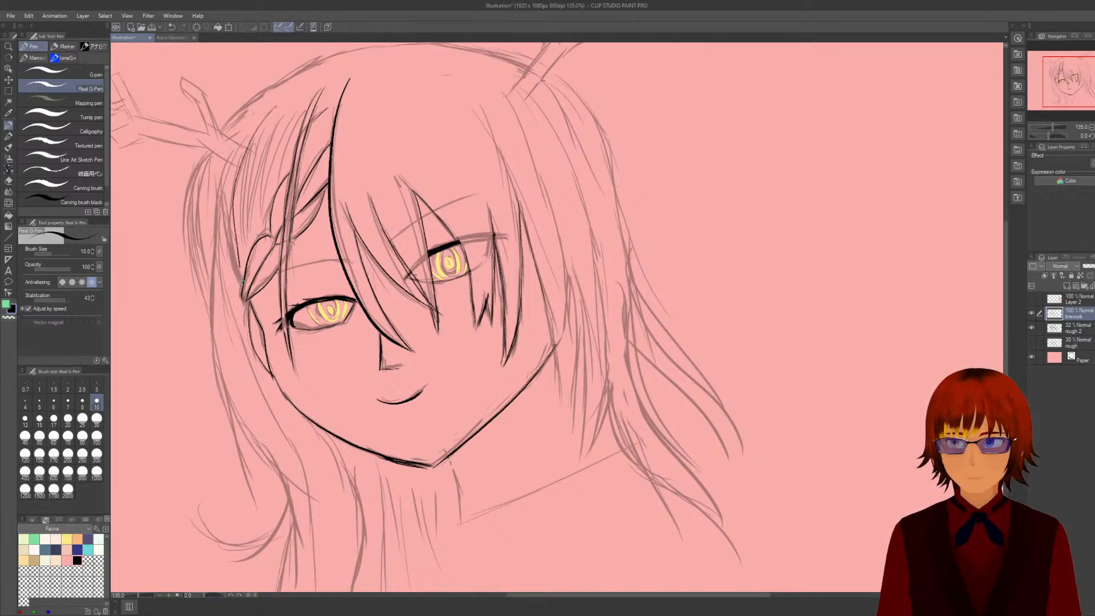
{"action": "key", "text": "ctrl+z"}
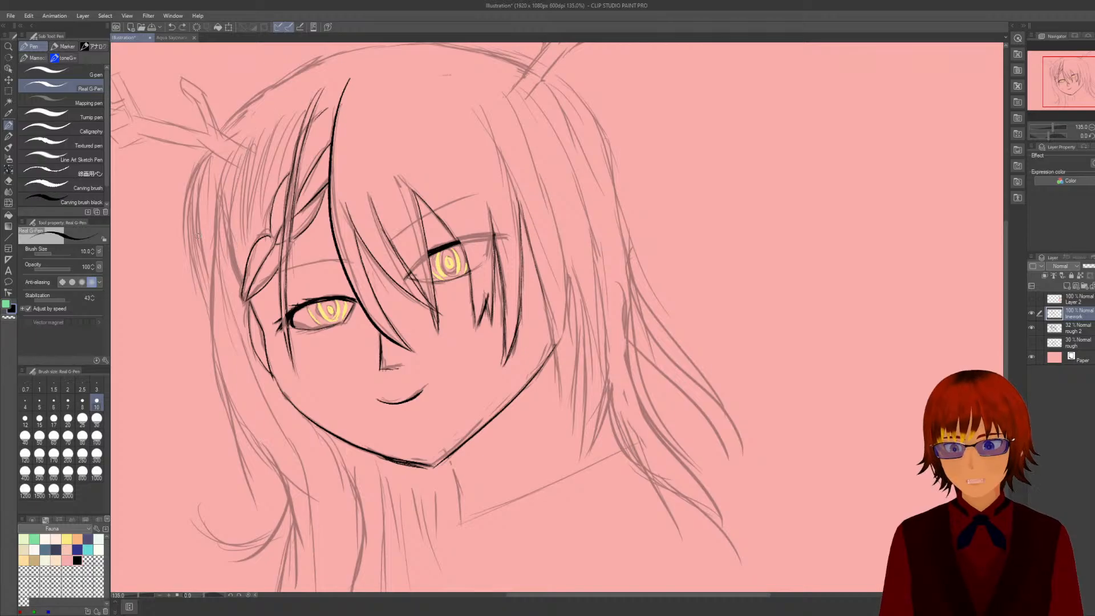
{"action": "scroll", "coordinate": [205, 237], "scroll_direction": "up", "scroll_amount": 3}
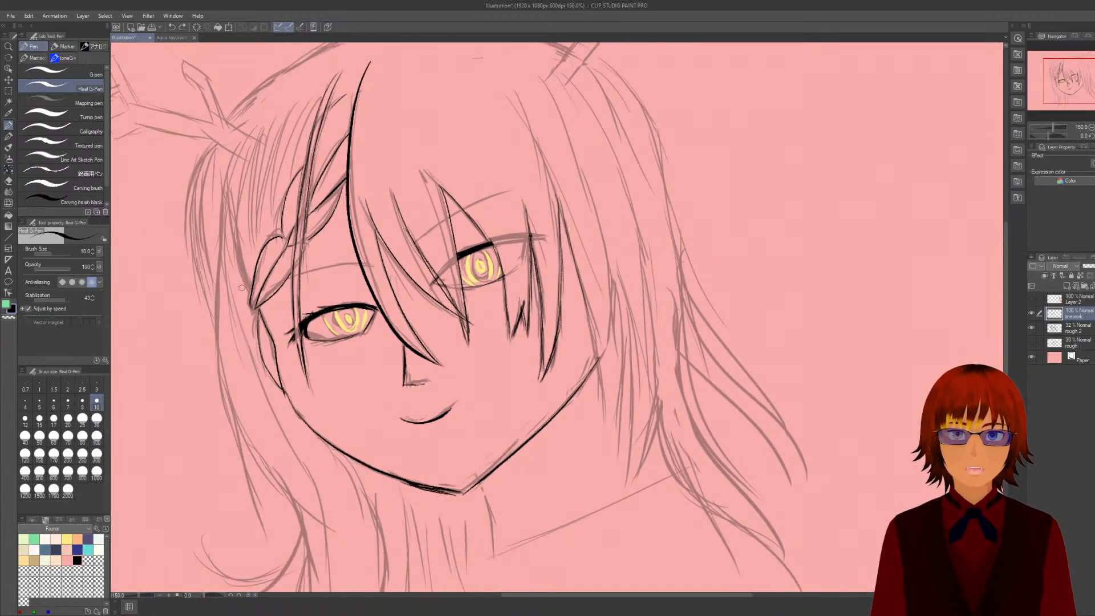
{"action": "mouse_move", "coordinate": [243, 284]}
{"action": "left_mouse_down"}
{"action": "mouse_move", "coordinate": [244, 235]}
{"action": "mouse_move", "coordinate": [273, 154]}
{"action": "mouse_move", "coordinate": [351, 72]}
{"action": "left_mouse_up"}
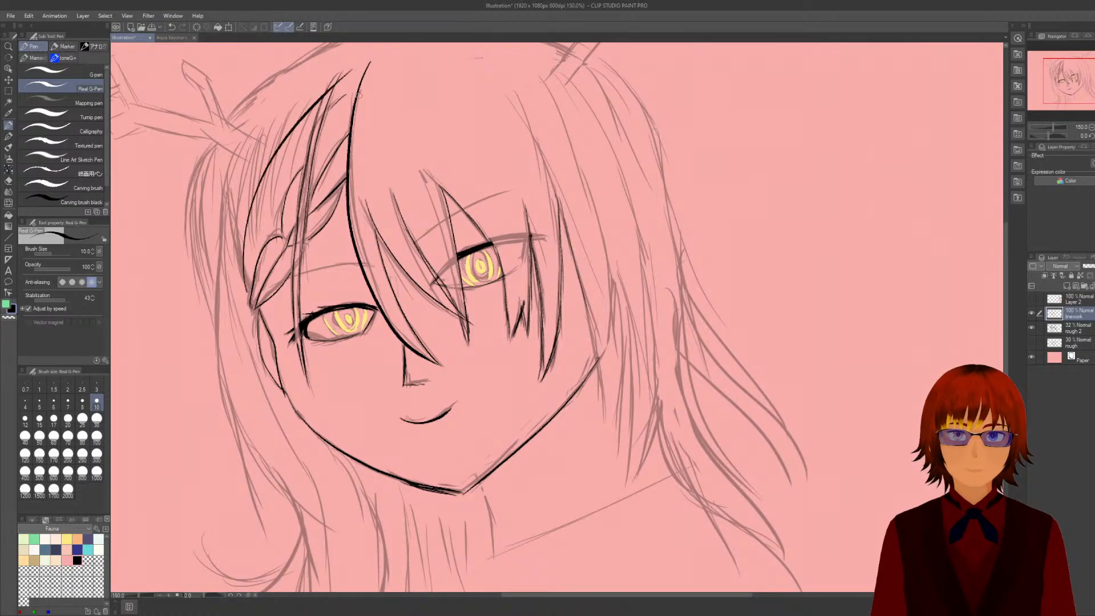
{"action": "key", "text": "ctrl+z"}
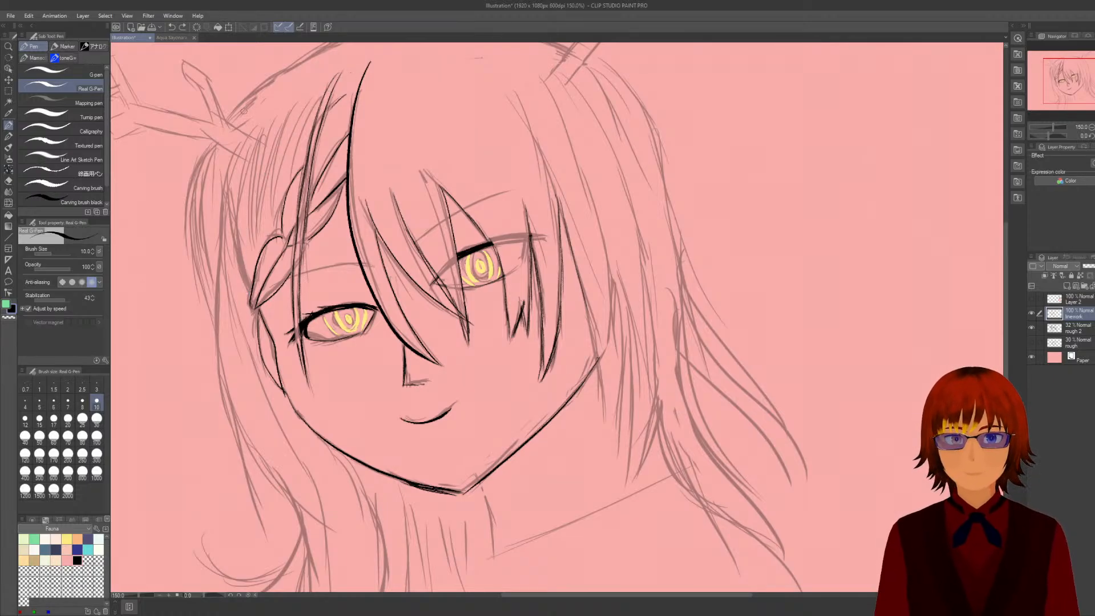
{"action": "scroll", "coordinate": [321, 155], "scroll_direction": "down", "scroll_amount": 2}
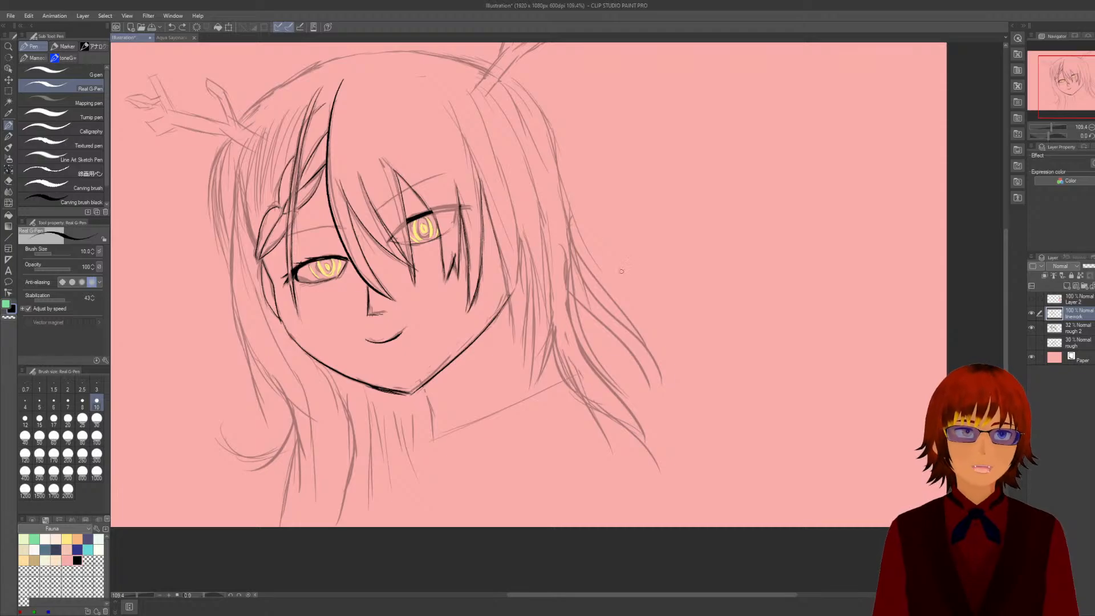
{"action": "left_click_drag", "start_coordinate": [658, 594], "coordinate": [611, 594]}
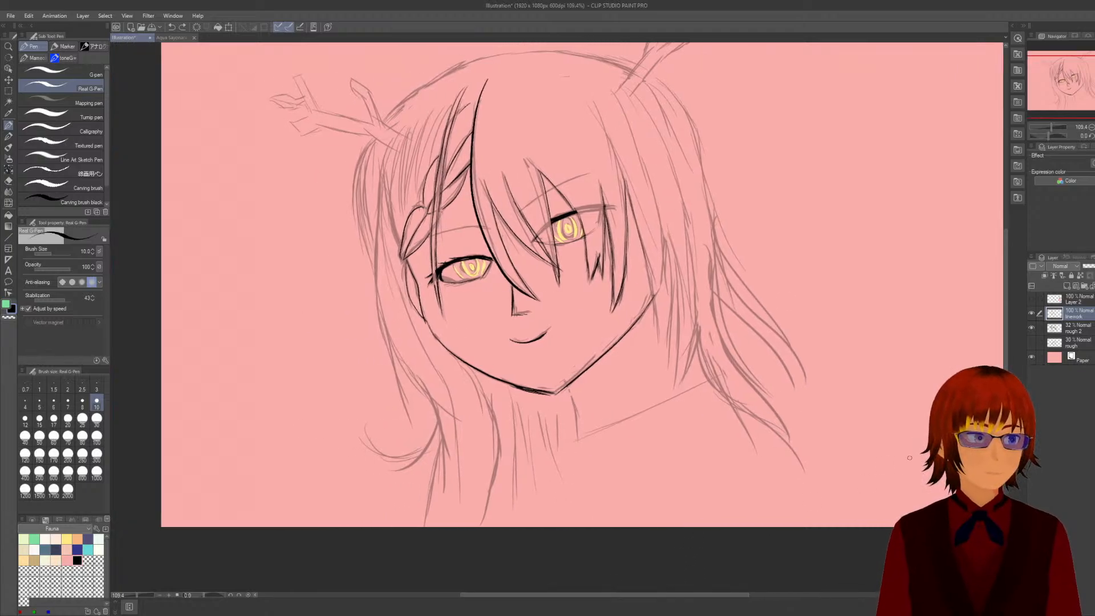
{"action": "scroll", "coordinate": [582, 296], "scroll_direction": "up", "scroll_amount": 3}
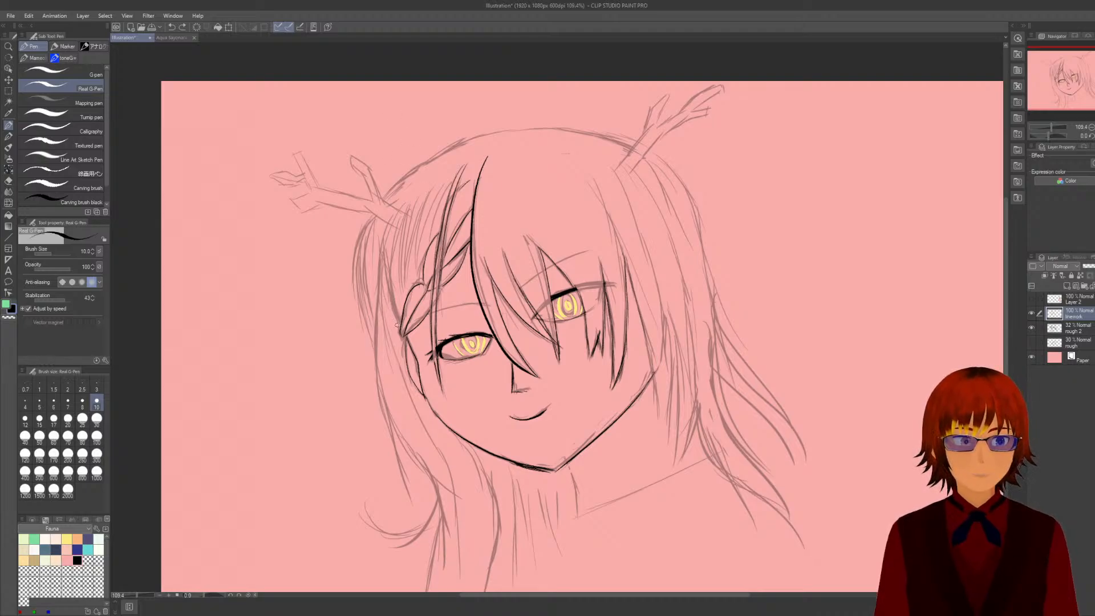
{"action": "mouse_move", "coordinate": [388, 301]}
{"action": "left_mouse_down"}
{"action": "mouse_move", "coordinate": [401, 235]}
{"action": "mouse_move", "coordinate": [427, 190]}
{"action": "mouse_move", "coordinate": [465, 164]}
{"action": "left_mouse_up"}
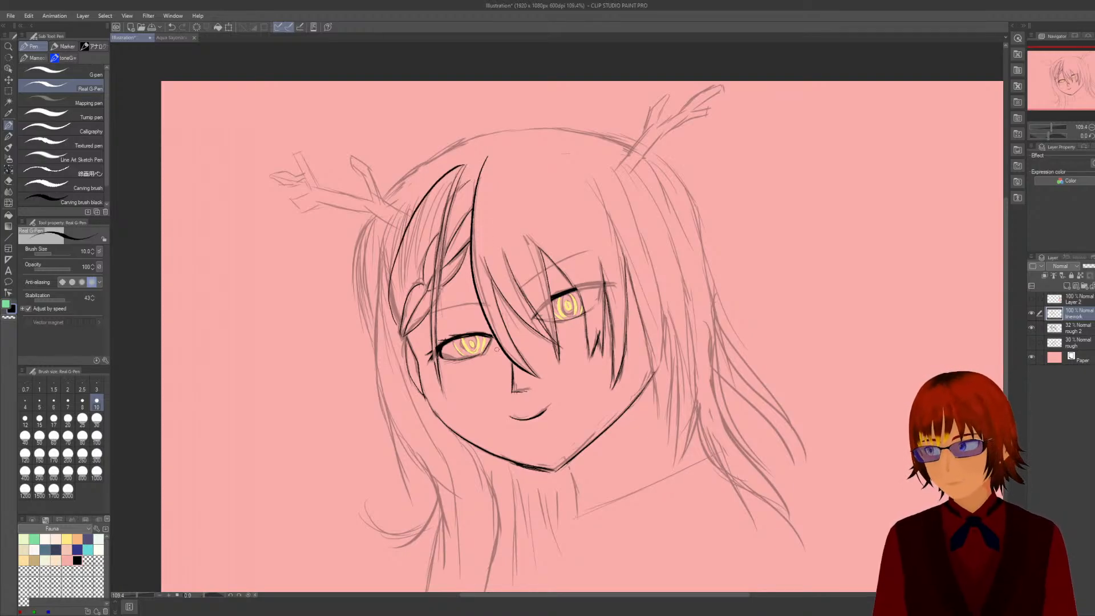
{"action": "key", "text": "ctrl+z"}
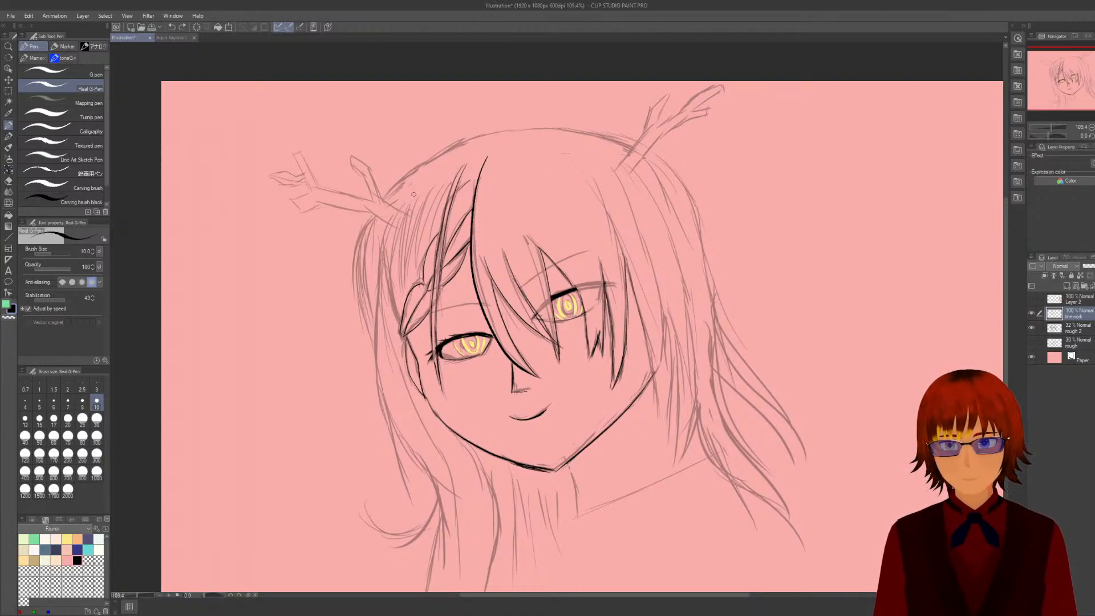
{"action": "mouse_move", "coordinate": [413, 194]}
{"action": "left_mouse_down"}
{"action": "mouse_move", "coordinate": [389, 280]}
{"action": "mouse_move", "coordinate": [406, 334]}
{"action": "left_mouse_up"}
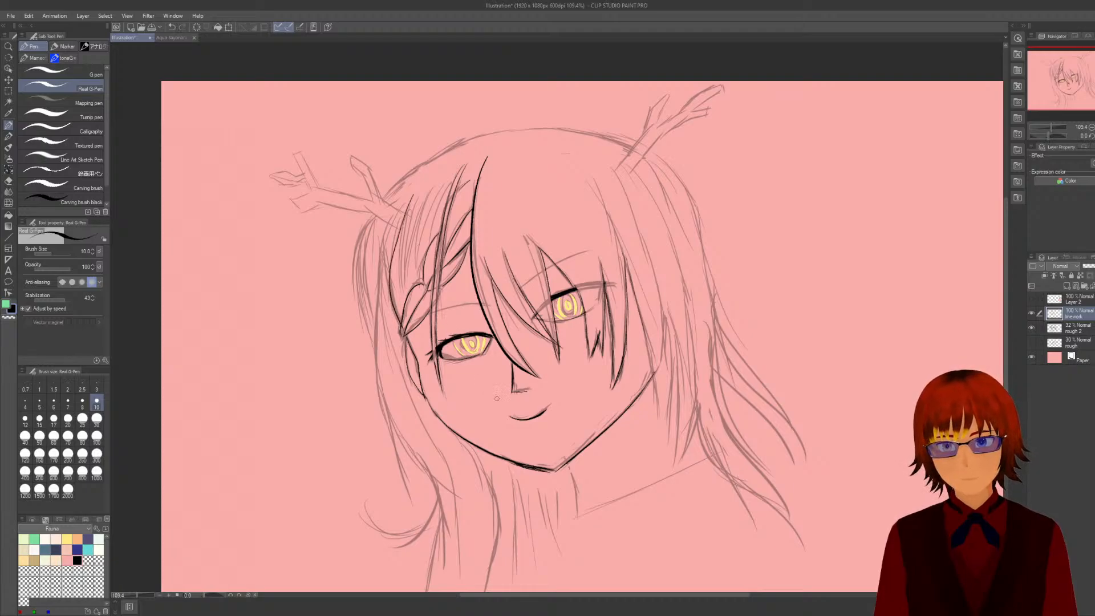
{"action": "key", "text": "ctrl+z"}
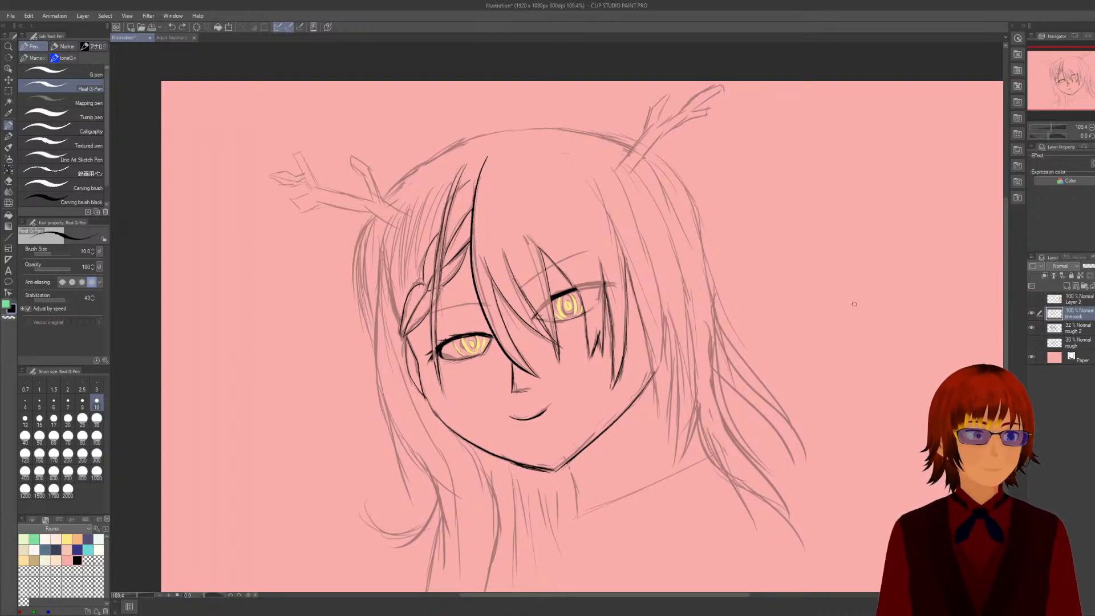
On the rough 2 layer, sketch curved hair strokes beside the braid, from near the antler's base up toward the crown.
{"action": "left_click", "coordinate": [1072, 327]}
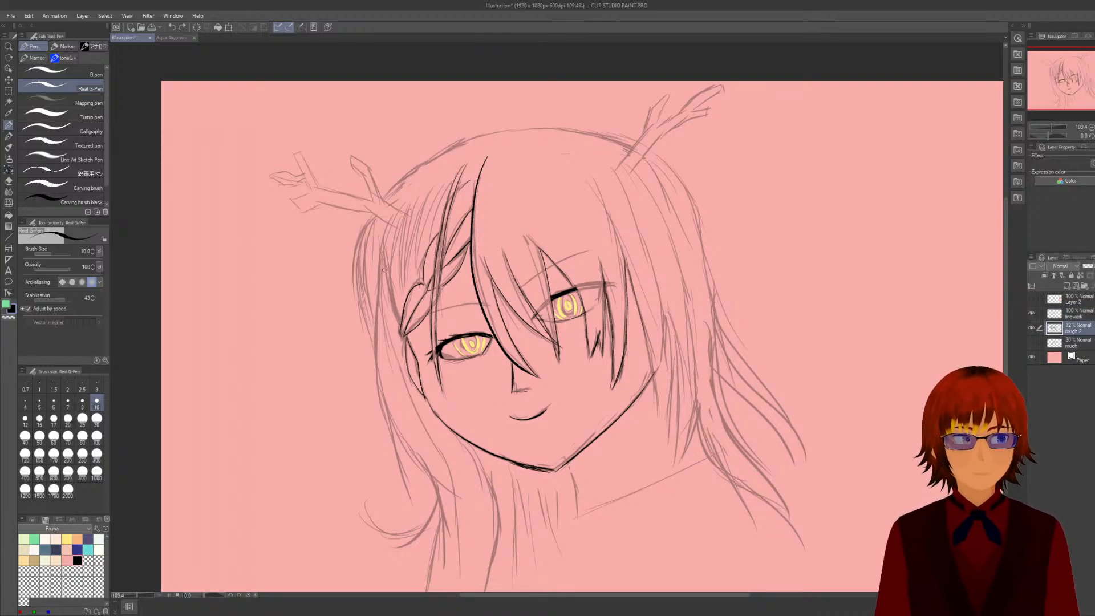
{"action": "mouse_move", "coordinate": [401, 252]}
{"action": "left_mouse_down"}
{"action": "mouse_move", "coordinate": [393, 285]}
{"action": "mouse_move", "coordinate": [397, 256]}
{"action": "mouse_move", "coordinate": [386, 275]}
{"action": "left_mouse_up"}
{"action": "left_click_drag", "start_coordinate": [420, 213], "coordinate": [393, 264]}
{"action": "left_click_drag", "start_coordinate": [439, 191], "coordinate": [410, 231]}
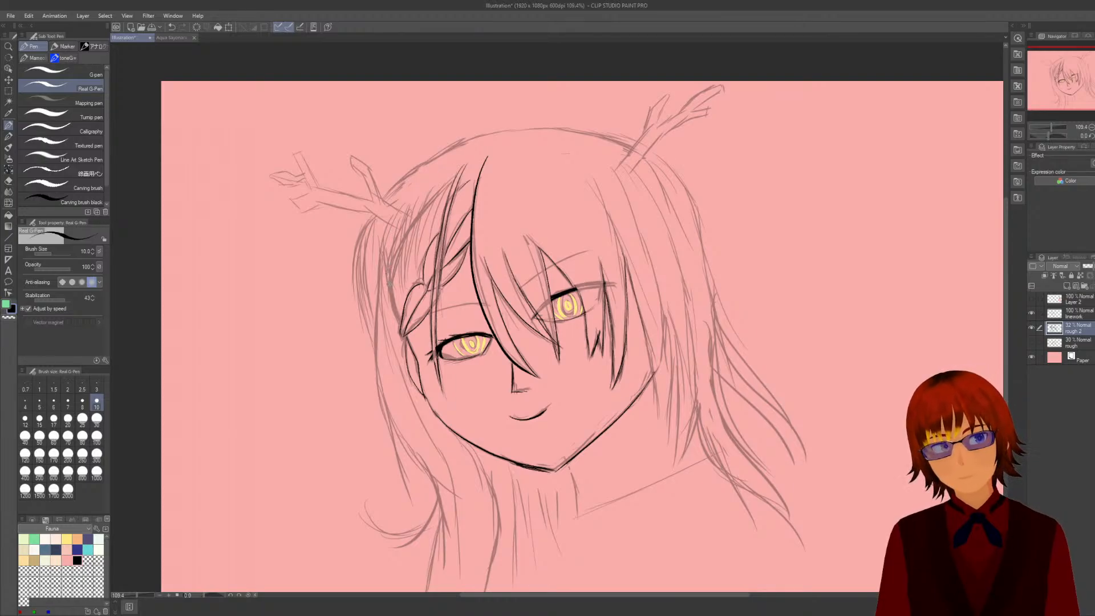
{"action": "left_click_drag", "start_coordinate": [438, 177], "coordinate": [398, 234]}
{"action": "left_click_drag", "start_coordinate": [475, 153], "coordinate": [413, 213]}
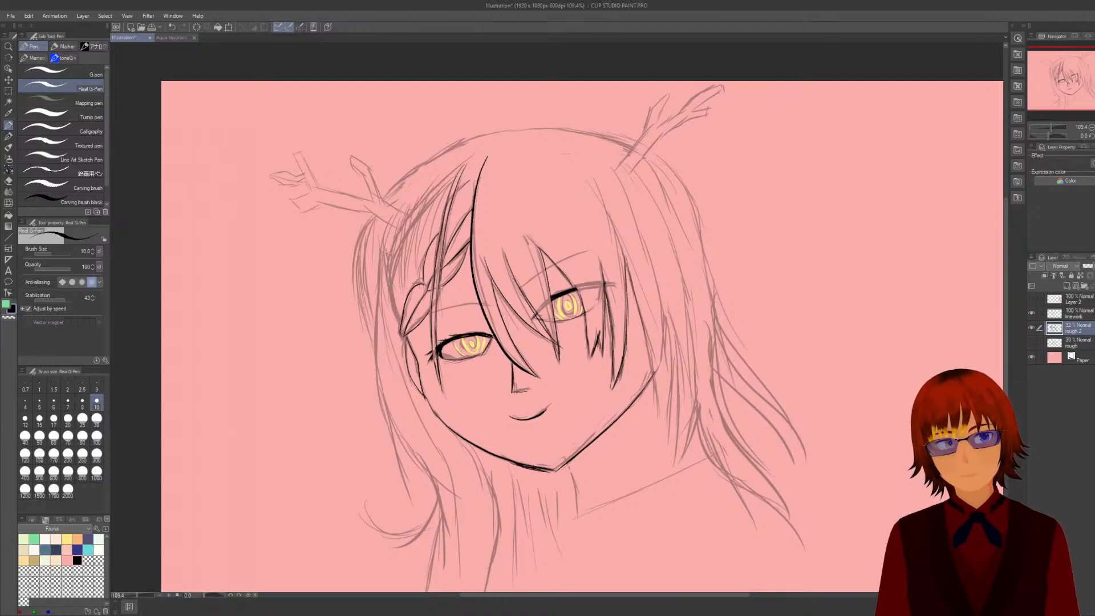
Build up the rough strands above the braid and extend them to the hair parting at the crown.
{"action": "left_click_drag", "start_coordinate": [477, 153], "coordinate": [399, 235]}
{"action": "left_click_drag", "start_coordinate": [452, 168], "coordinate": [397, 232]}
{"action": "left_click_drag", "start_coordinate": [487, 143], "coordinate": [422, 199]}
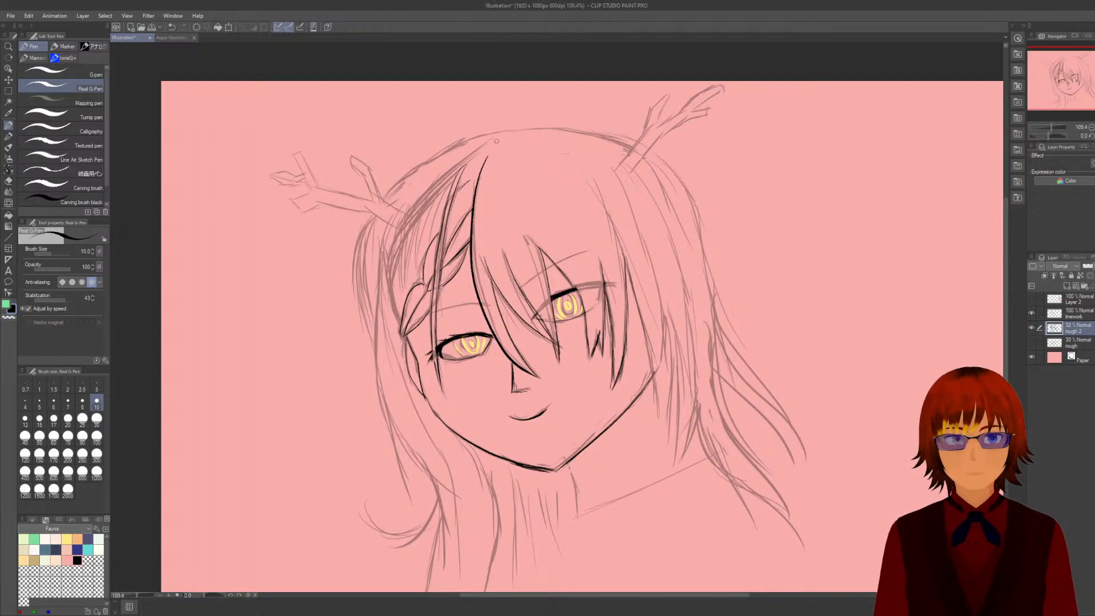
{"action": "left_click_drag", "start_coordinate": [481, 169], "coordinate": [486, 147]}
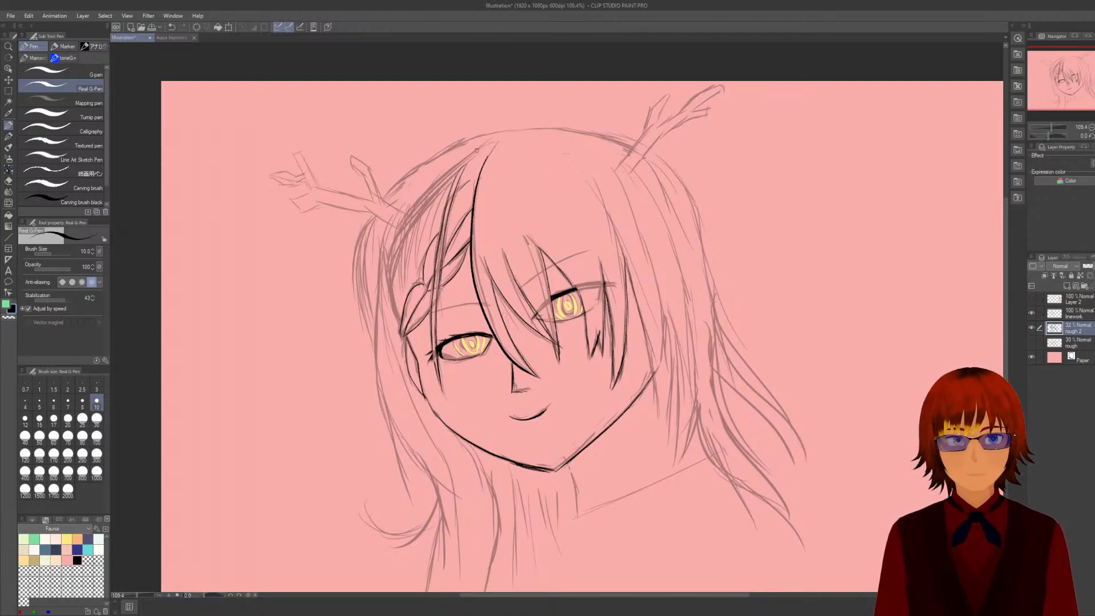
{"action": "left_click_drag", "start_coordinate": [436, 178], "coordinate": [392, 242]}
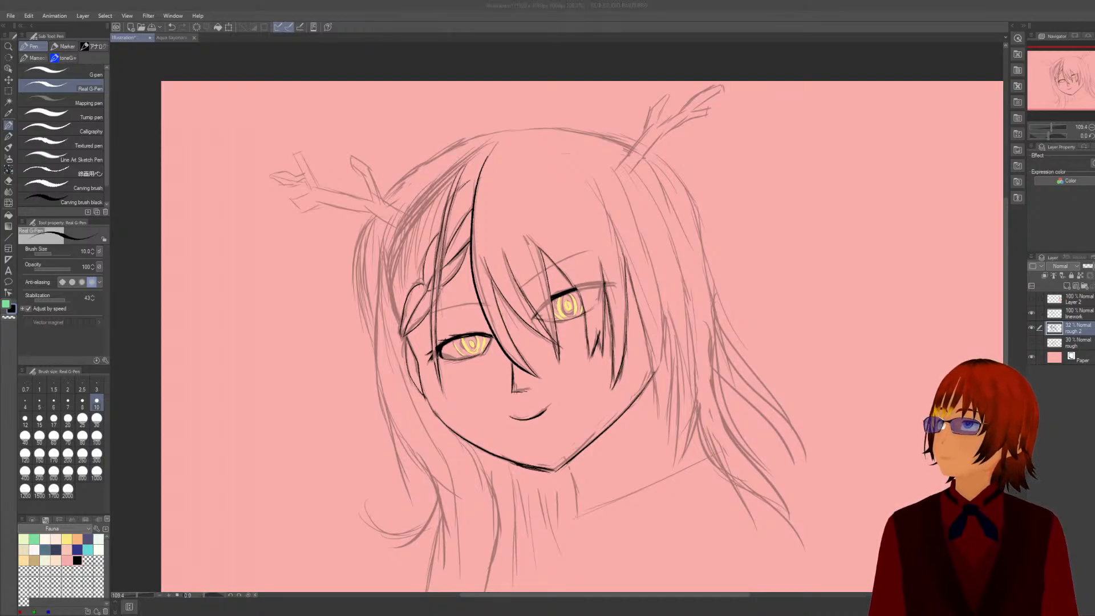
{"action": "left_click", "coordinate": [417, 190]}
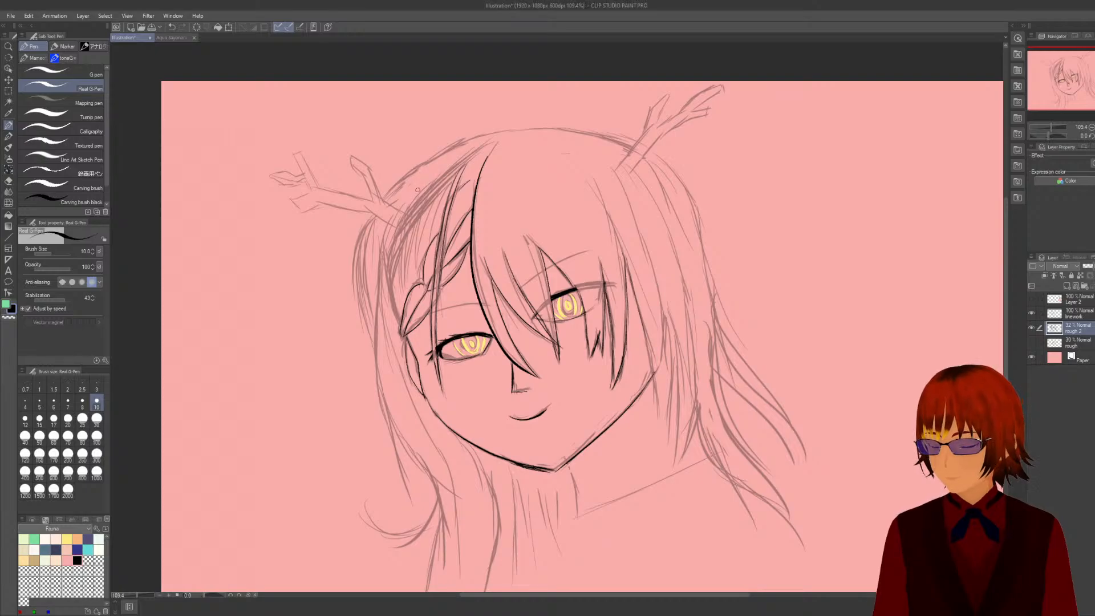
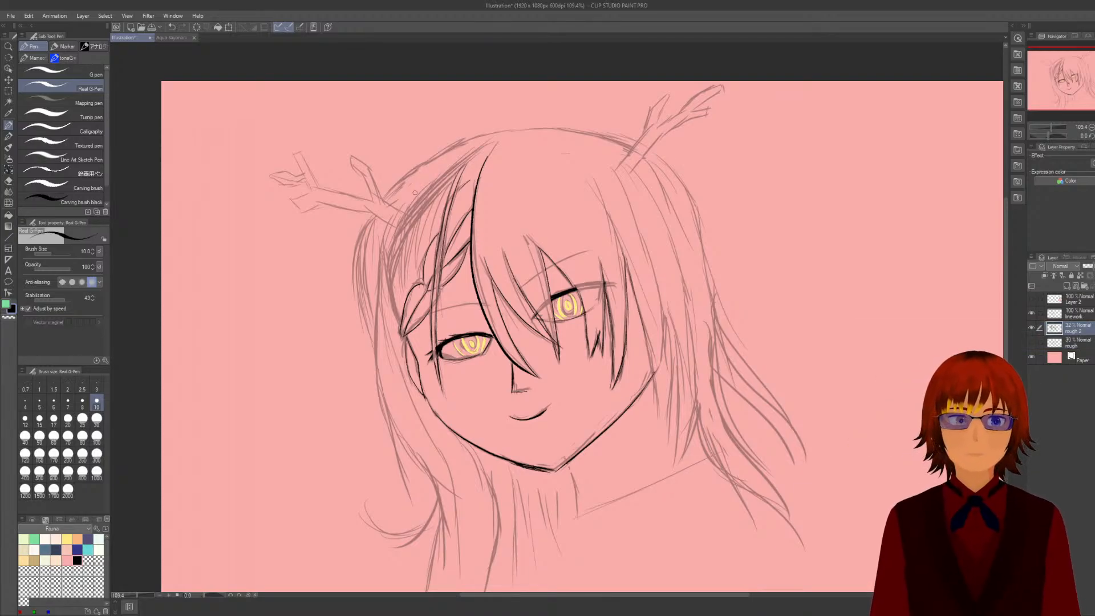
{"action": "scroll", "coordinate": [537, 312], "scroll_direction": "up", "scroll_amount": 1}
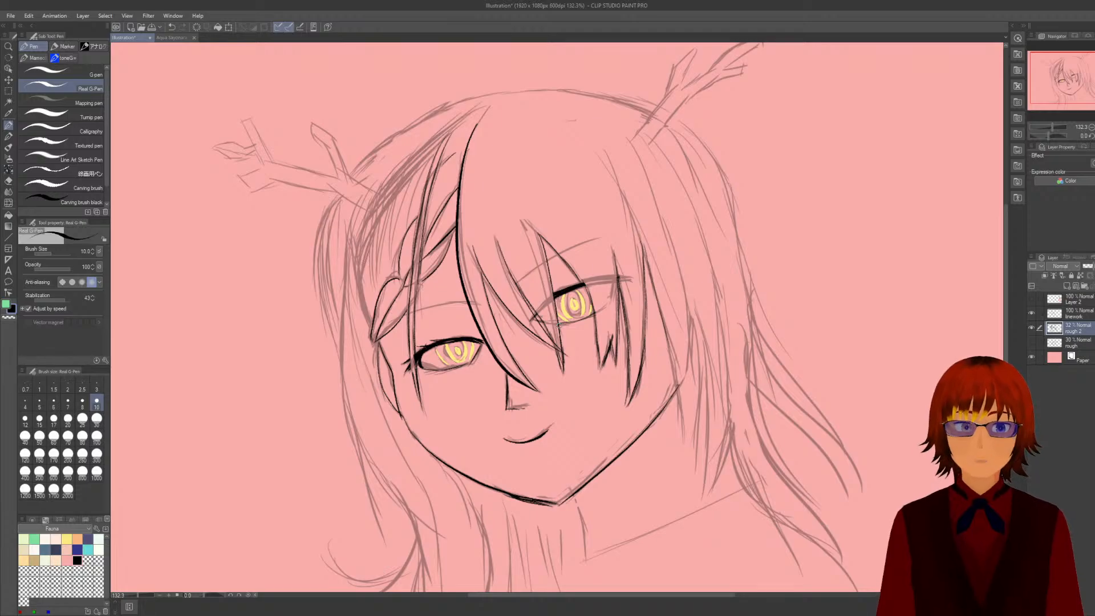
{"action": "scroll", "coordinate": [558, 324], "scroll_direction": "up", "scroll_amount": 1}
{"action": "scroll", "coordinate": [563, 325], "scroll_direction": "up", "scroll_amount": 1}
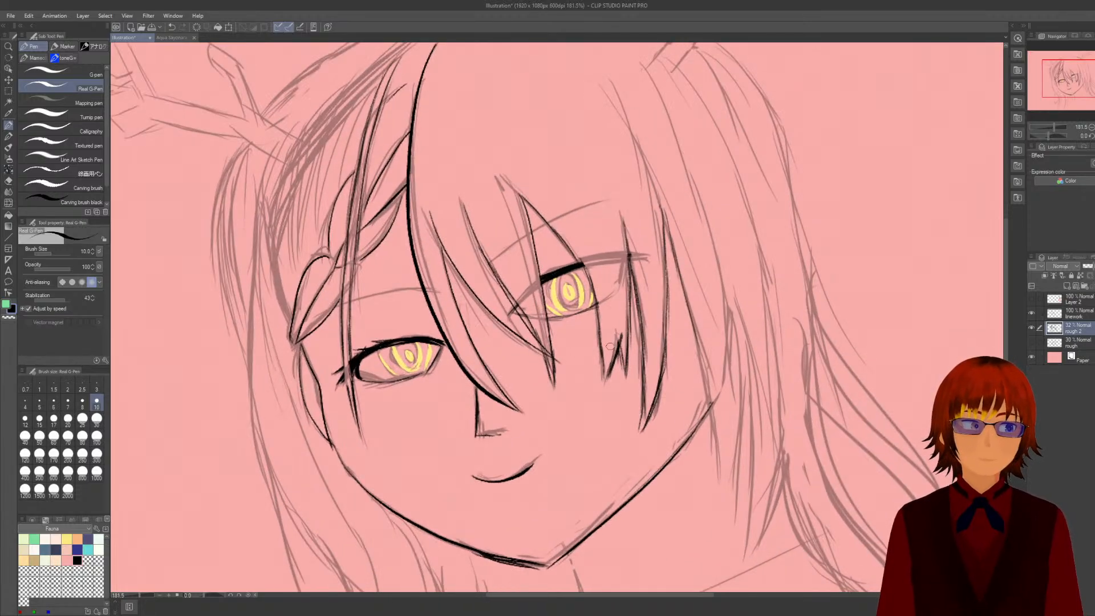
On the linework layer, ink the curved outer hair strand from the crown down to the braid's lower end.
{"action": "left_click", "coordinate": [1075, 313]}
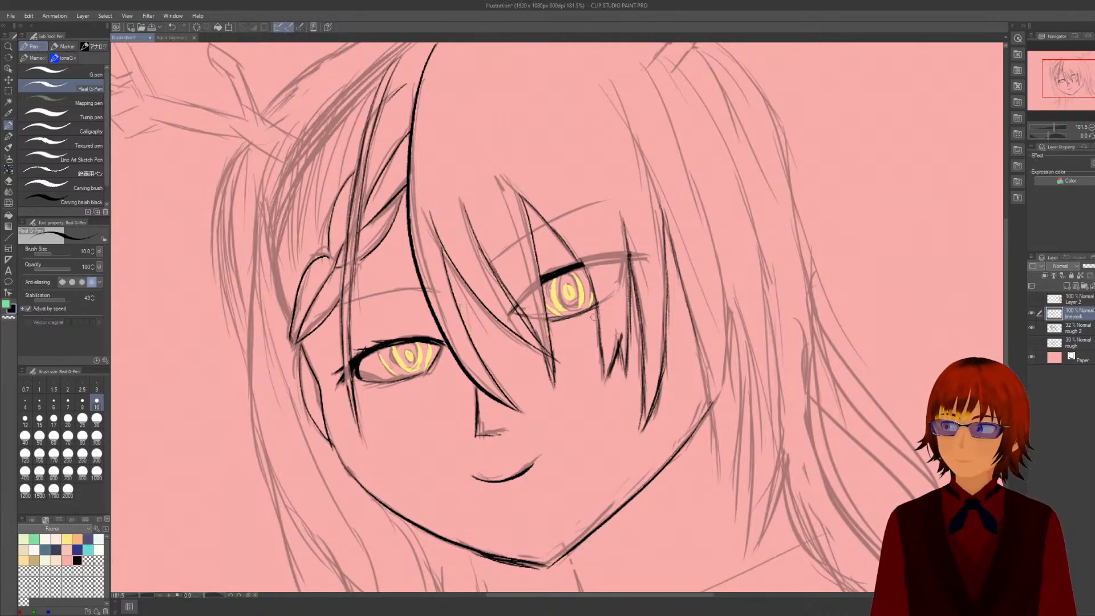
{"action": "scroll", "coordinate": [593, 316], "scroll_direction": "down", "scroll_amount": 3}
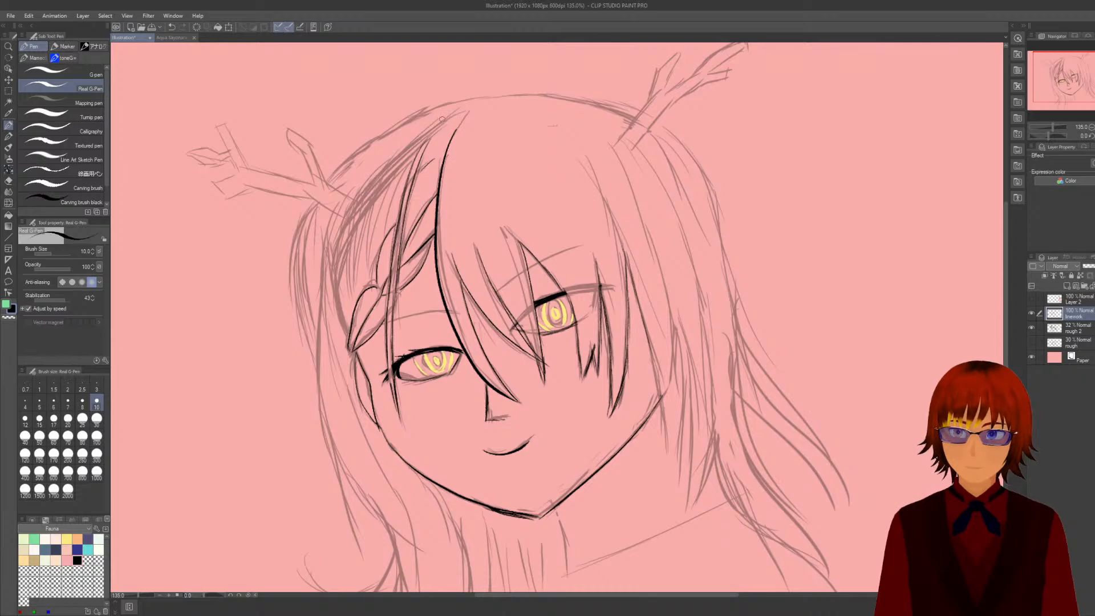
{"action": "mouse_move", "coordinate": [444, 116]}
{"action": "left_mouse_down"}
{"action": "mouse_move", "coordinate": [358, 185]}
{"action": "mouse_move", "coordinate": [399, 149]}
{"action": "mouse_move", "coordinate": [336, 234]}
{"action": "left_mouse_up"}
{"action": "mouse_move", "coordinate": [362, 189]}
{"action": "left_mouse_down"}
{"action": "mouse_move", "coordinate": [332, 258]}
{"action": "mouse_move", "coordinate": [337, 236]}
{"action": "mouse_move", "coordinate": [343, 338]}
{"action": "left_mouse_up"}
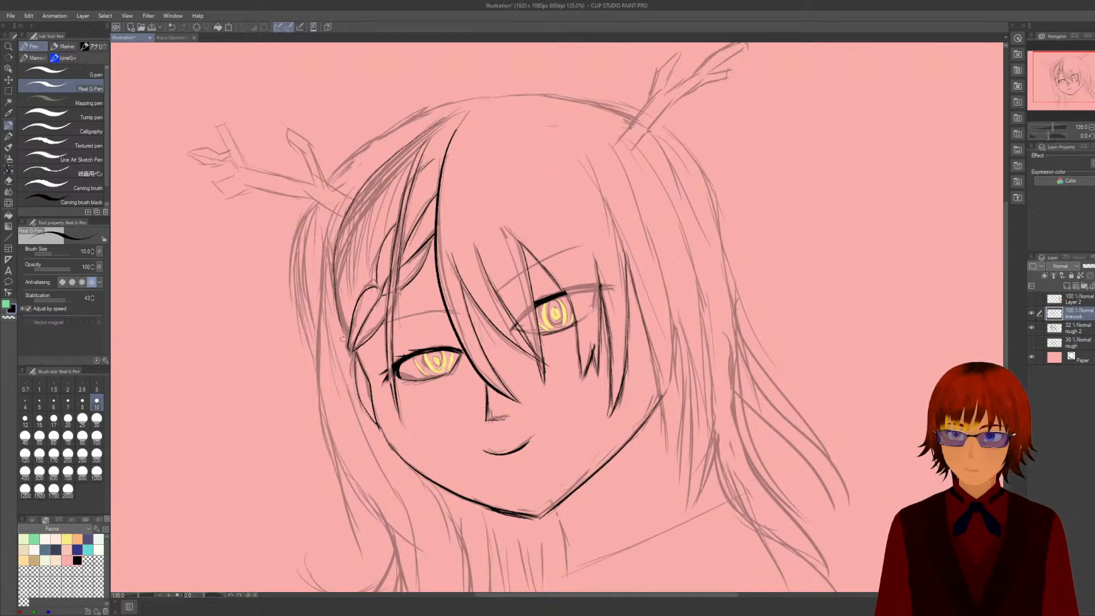
{"action": "left_click_drag", "start_coordinate": [337, 292], "coordinate": [345, 336]}
{"action": "left_click_drag", "start_coordinate": [338, 326], "coordinate": [349, 353]}
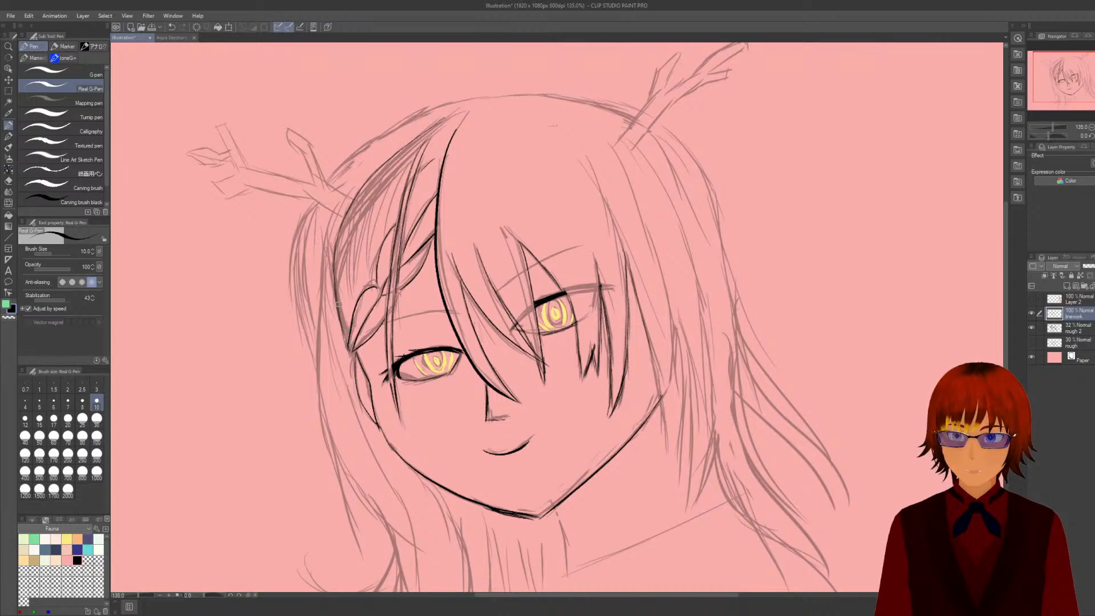
{"action": "left_click_drag", "start_coordinate": [336, 302], "coordinate": [347, 336]}
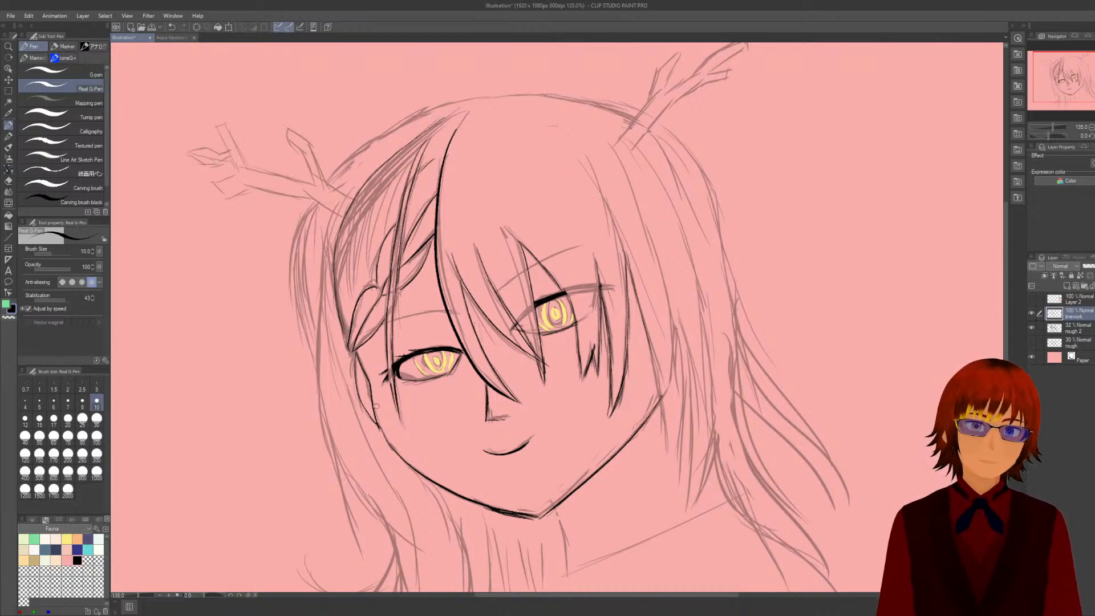
Hide the rough 2 layer to check the inked lines on their own, and show it again.
{"action": "left_click_drag", "start_coordinate": [1033, 328], "coordinate": [1033, 342]}
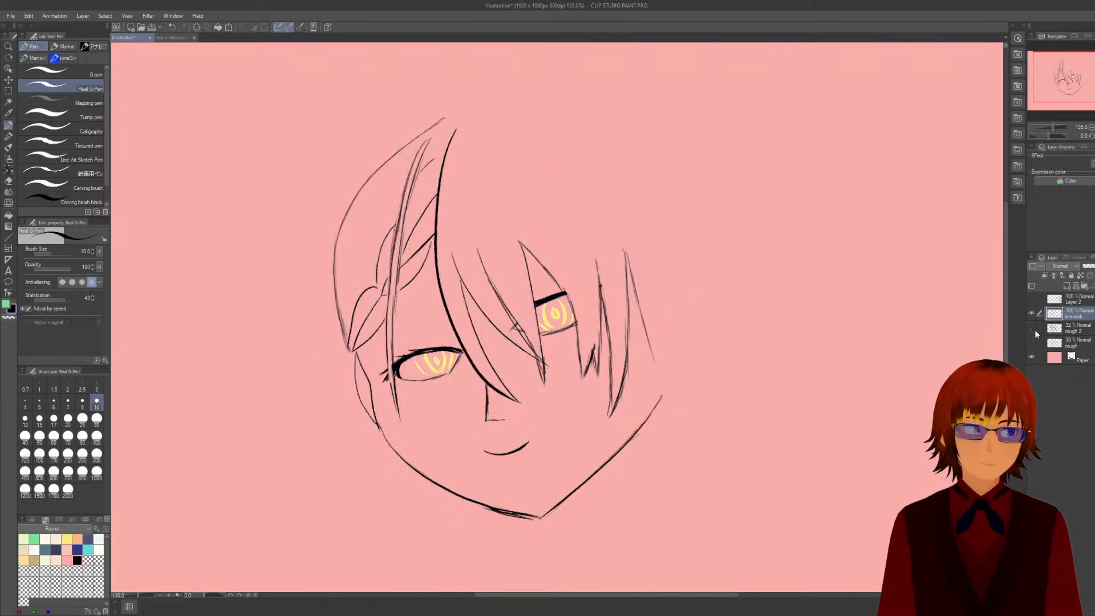
{"action": "left_click", "coordinate": [1035, 331]}
{"action": "left_click", "coordinate": [1035, 331]}
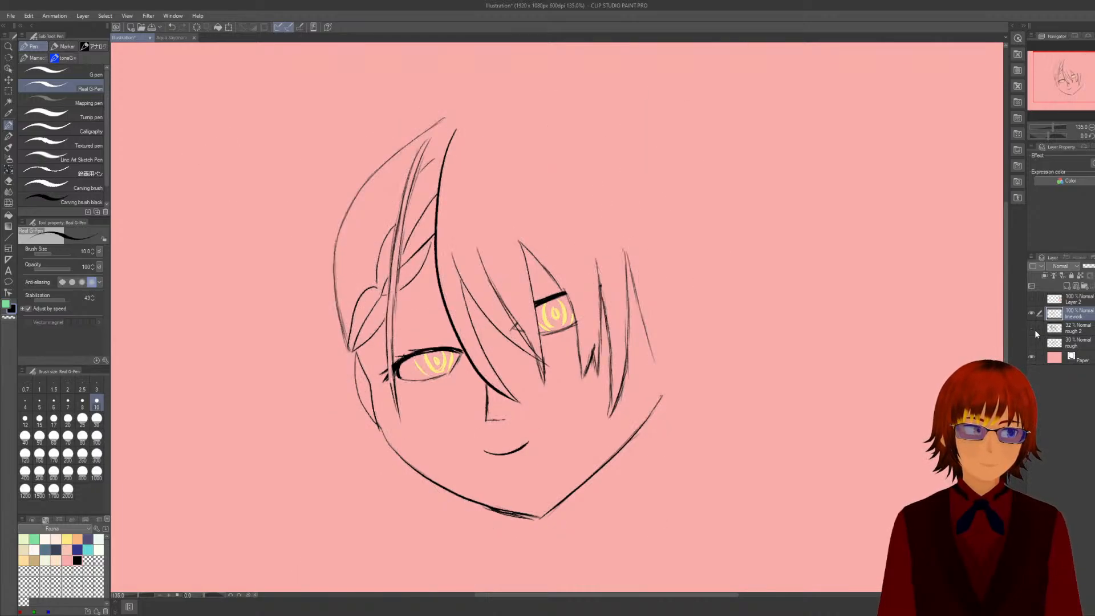
{"action": "left_click", "coordinate": [1035, 331]}
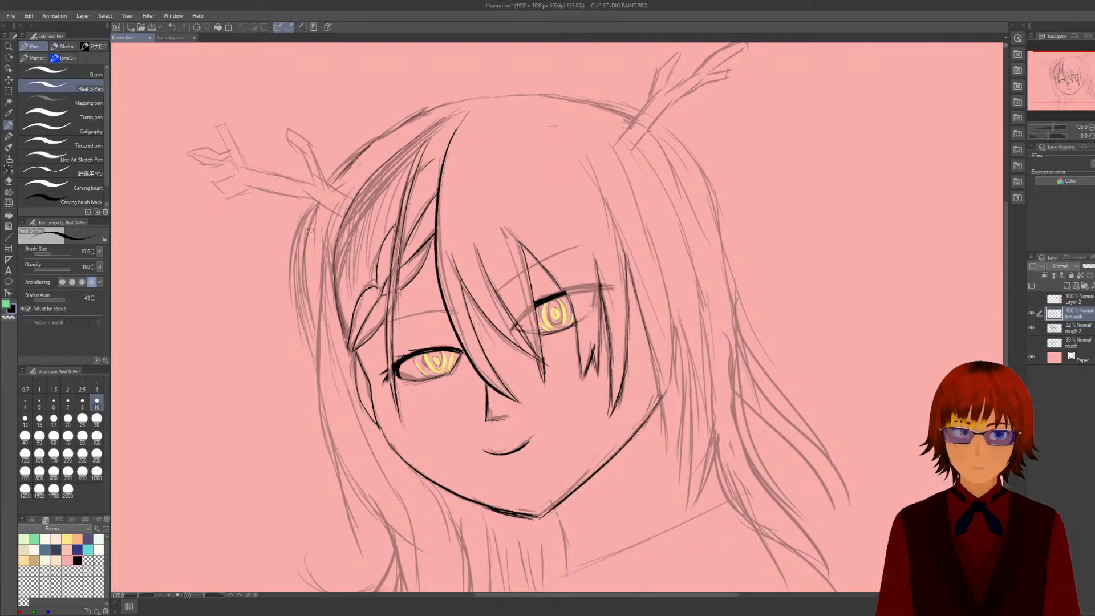
Ink the outer hair lock behind the braid, running from below the antler down to eye level.
{"action": "left_click_drag", "start_coordinate": [300, 313], "coordinate": [311, 357]}
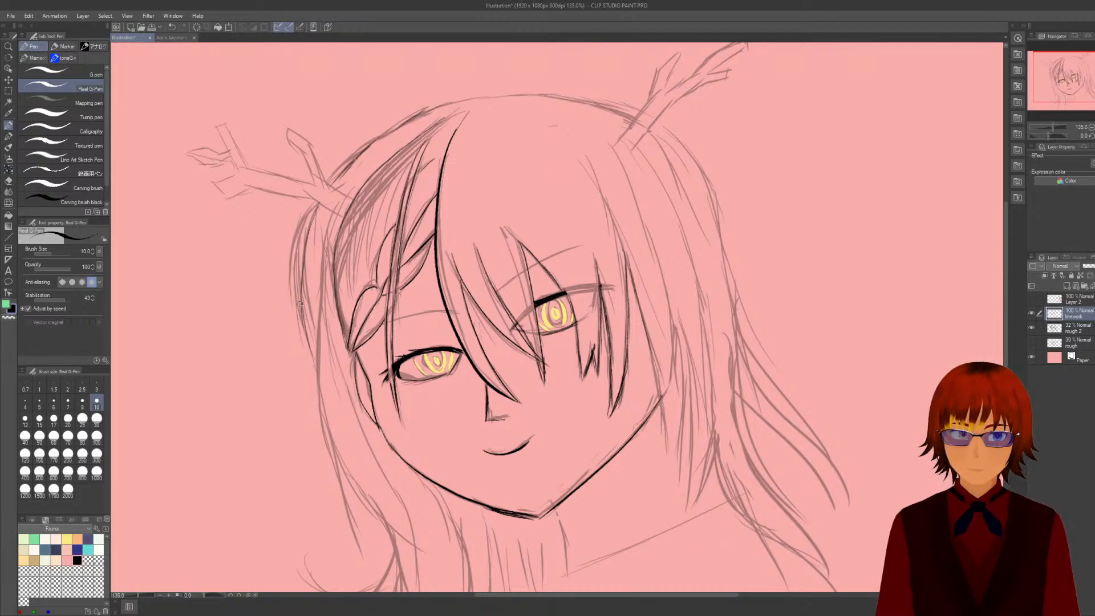
{"action": "left_click_drag", "start_coordinate": [302, 310], "coordinate": [310, 371]}
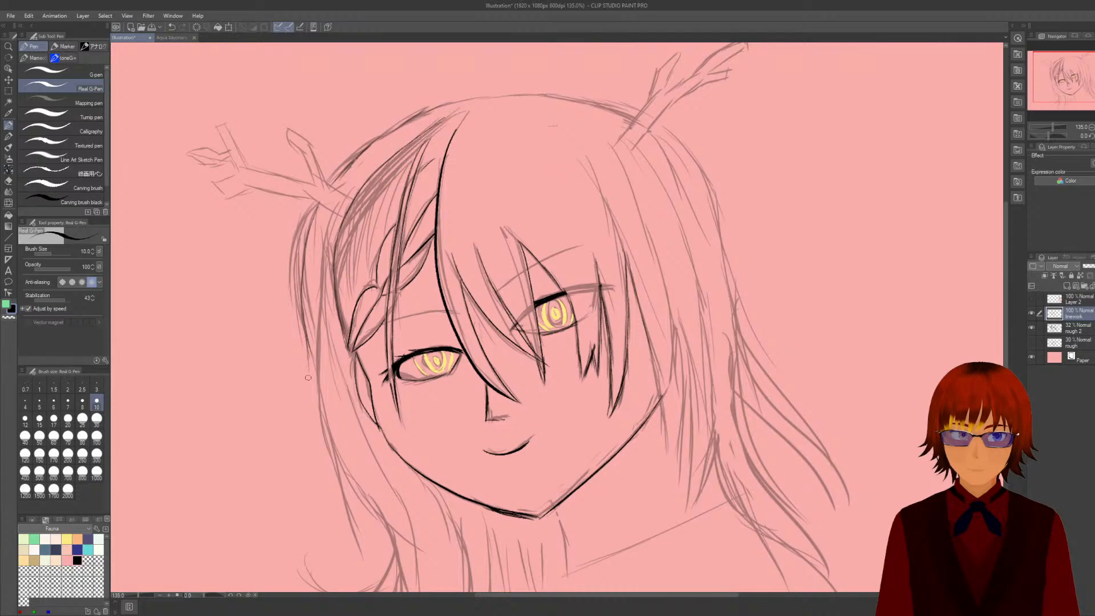
{"action": "left_click_drag", "start_coordinate": [304, 334], "coordinate": [314, 390]}
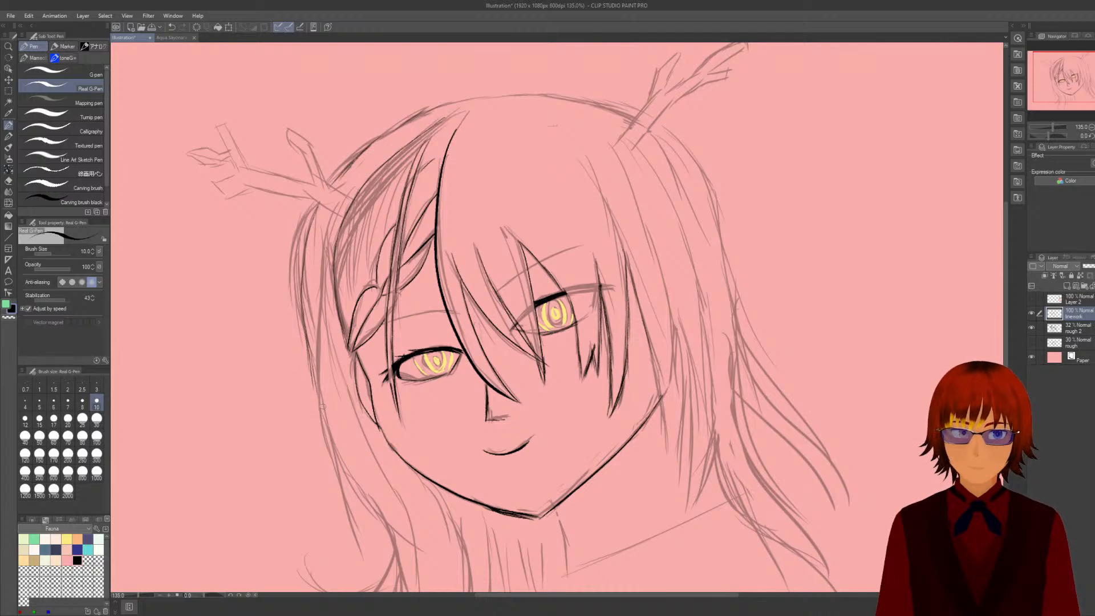
Ink the outlines of both antlers, including their side branches and forked tips.
{"action": "scroll", "coordinate": [321, 404], "scroll_direction": "down", "scroll_amount": 1}
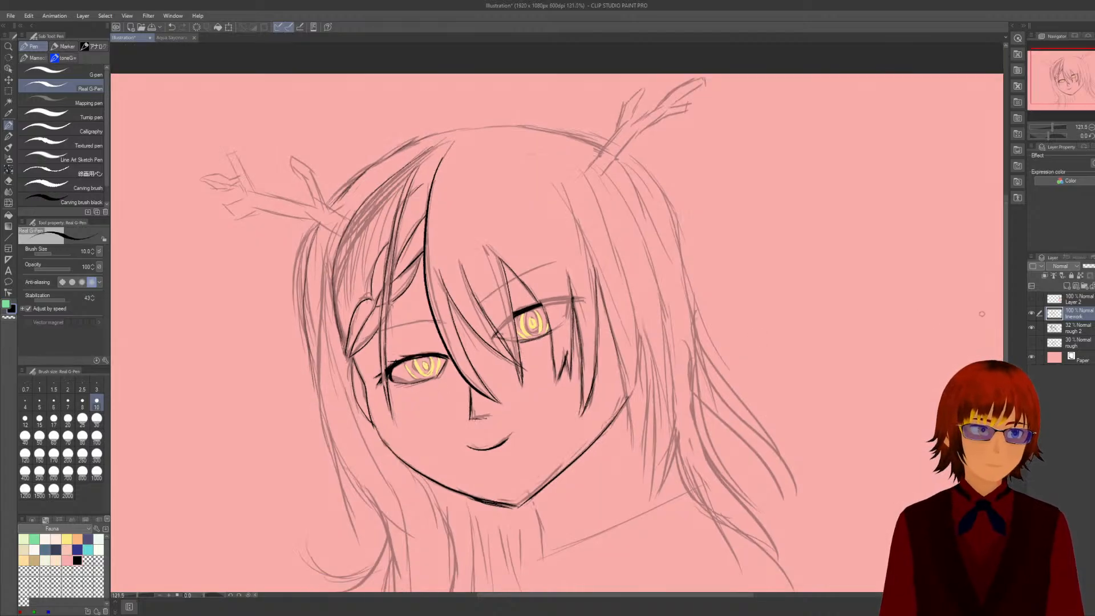
{"action": "left_click_drag", "start_coordinate": [1004, 322], "coordinate": [1015, 330]}
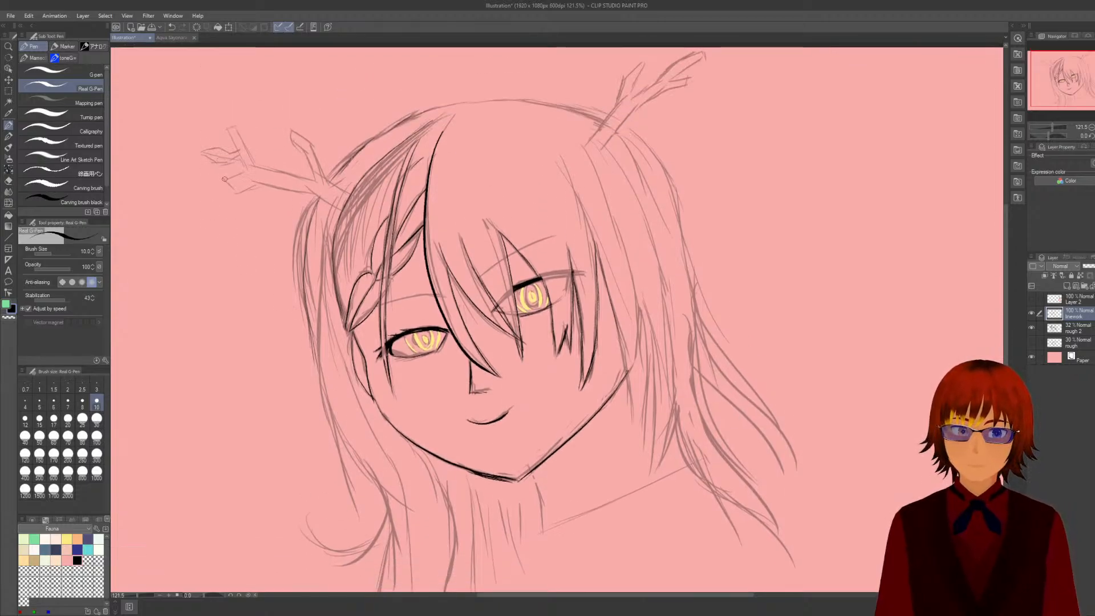
{"action": "mouse_move", "coordinate": [245, 171]}
{"action": "left_mouse_down"}
{"action": "mouse_move", "coordinate": [235, 193]}
{"action": "mouse_move", "coordinate": [322, 196]}
{"action": "mouse_move", "coordinate": [305, 189]}
{"action": "mouse_move", "coordinate": [335, 205]}
{"action": "mouse_move", "coordinate": [322, 181]}
{"action": "mouse_move", "coordinate": [346, 194]}
{"action": "left_mouse_up"}
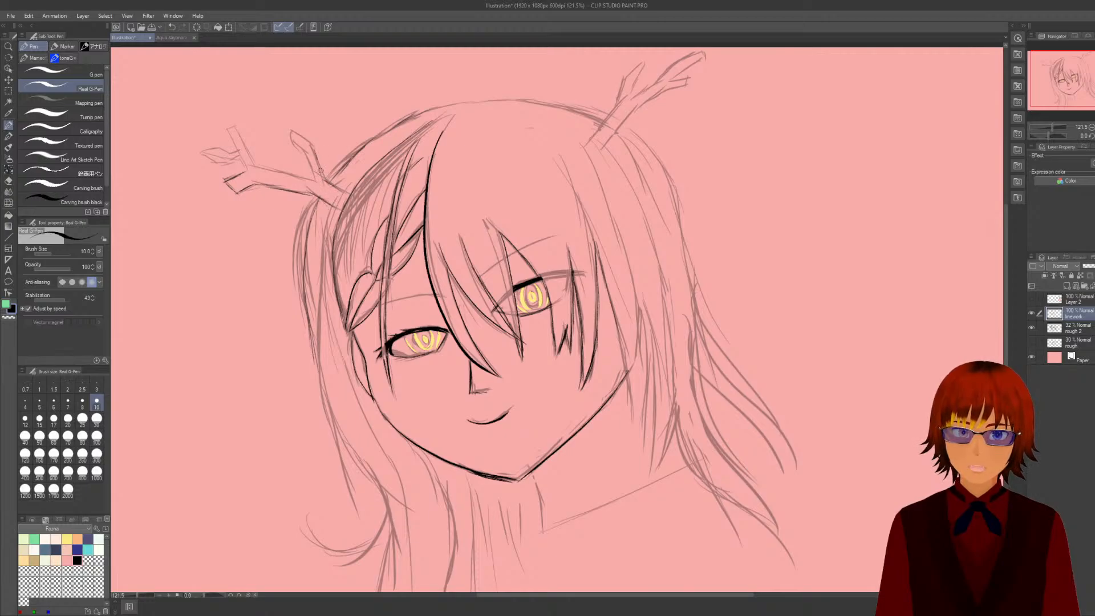
{"action": "left_click_drag", "start_coordinate": [313, 155], "coordinate": [322, 172]}
{"action": "mouse_move", "coordinate": [292, 131]}
{"action": "left_mouse_down"}
{"action": "mouse_move", "coordinate": [291, 131]}
{"action": "mouse_move", "coordinate": [314, 182]}
{"action": "mouse_move", "coordinate": [309, 160]}
{"action": "mouse_move", "coordinate": [287, 174]}
{"action": "mouse_move", "coordinate": [254, 166]}
{"action": "mouse_move", "coordinate": [317, 180]}
{"action": "left_mouse_up"}
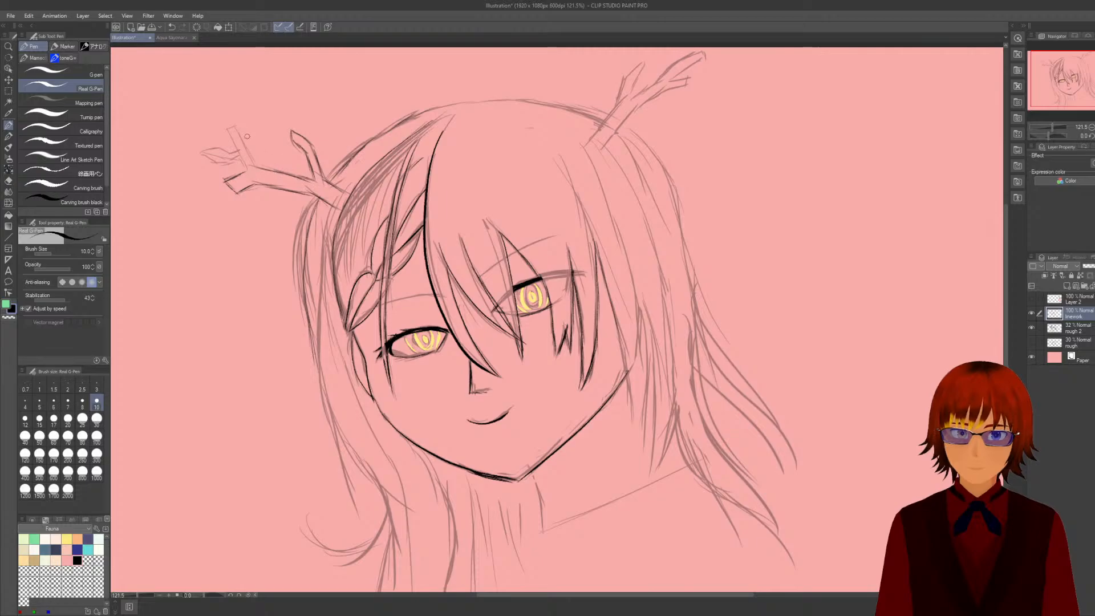
{"action": "left_click_drag", "start_coordinate": [234, 123], "coordinate": [254, 167]}
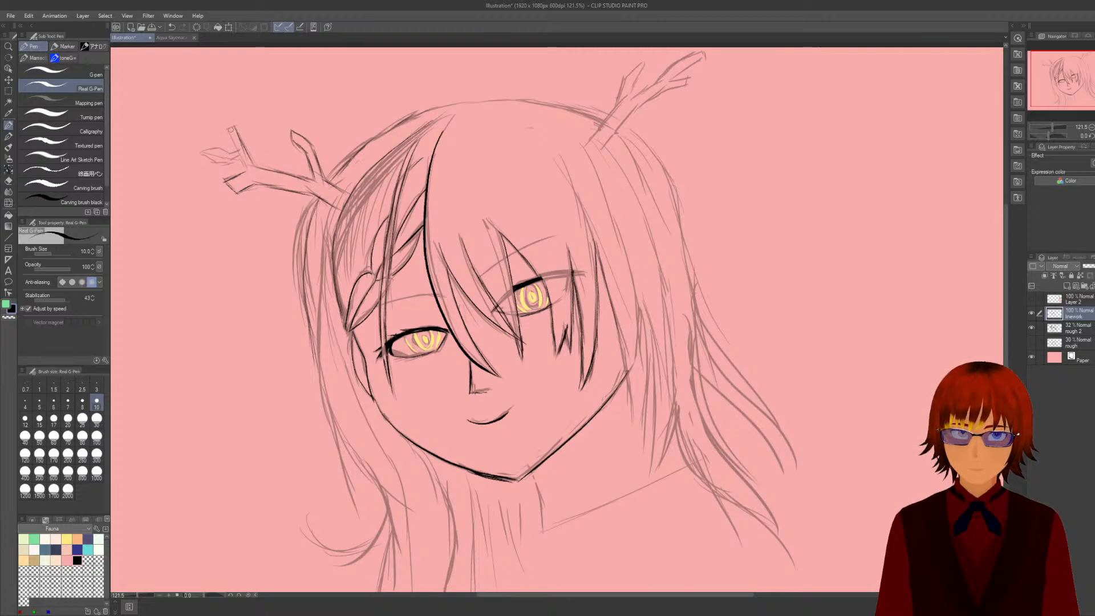
{"action": "mouse_move", "coordinate": [230, 130]}
{"action": "left_mouse_down"}
{"action": "mouse_move", "coordinate": [239, 157]}
{"action": "mouse_move", "coordinate": [233, 149]}
{"action": "left_mouse_up"}
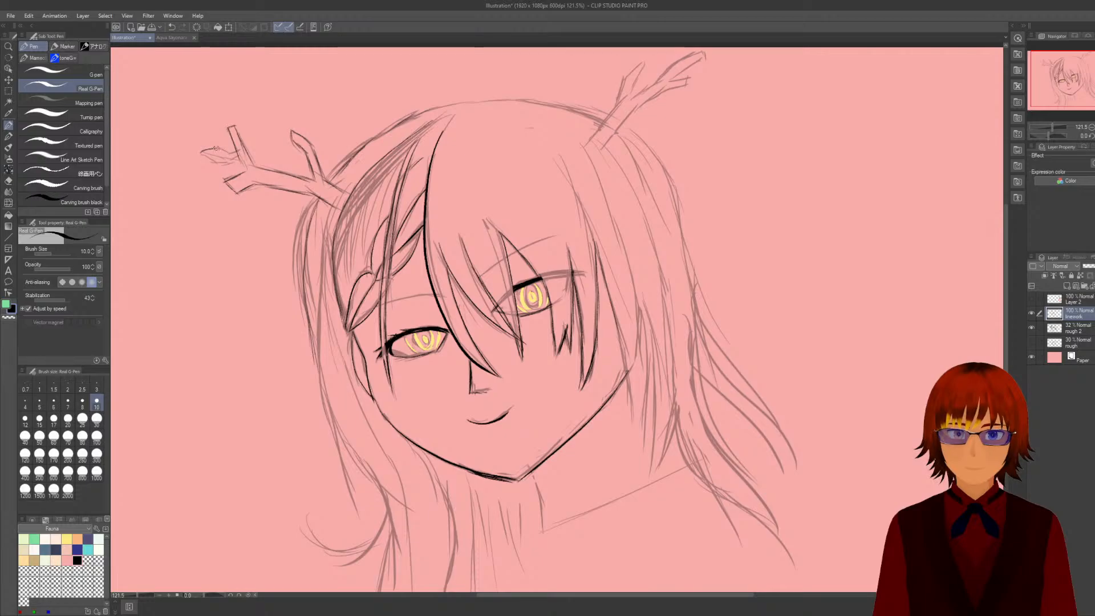
{"action": "left_click_drag", "start_coordinate": [201, 153], "coordinate": [242, 162]}
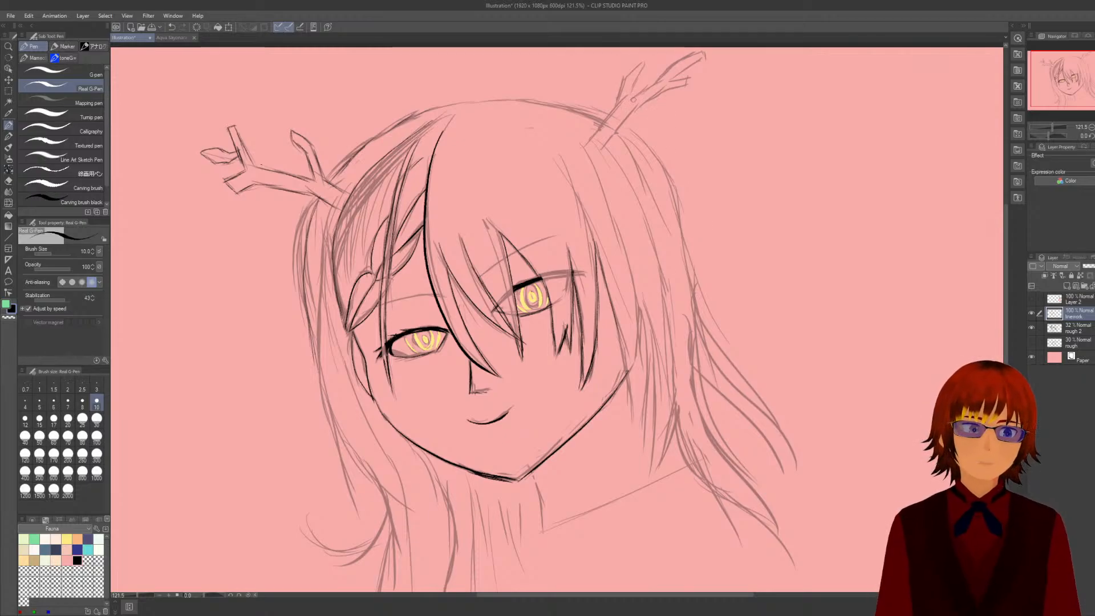
{"action": "left_click_drag", "start_coordinate": [617, 105], "coordinate": [594, 136]}
{"action": "mouse_move", "coordinate": [625, 74]}
{"action": "left_mouse_down"}
{"action": "mouse_move", "coordinate": [616, 107]}
{"action": "mouse_move", "coordinate": [640, 63]}
{"action": "mouse_move", "coordinate": [618, 105]}
{"action": "mouse_move", "coordinate": [702, 56]}
{"action": "mouse_move", "coordinate": [669, 79]}
{"action": "mouse_move", "coordinate": [684, 69]}
{"action": "mouse_move", "coordinate": [669, 82]}
{"action": "mouse_move", "coordinate": [687, 79]}
{"action": "mouse_move", "coordinate": [683, 87]}
{"action": "mouse_move", "coordinate": [602, 149]}
{"action": "left_mouse_up"}
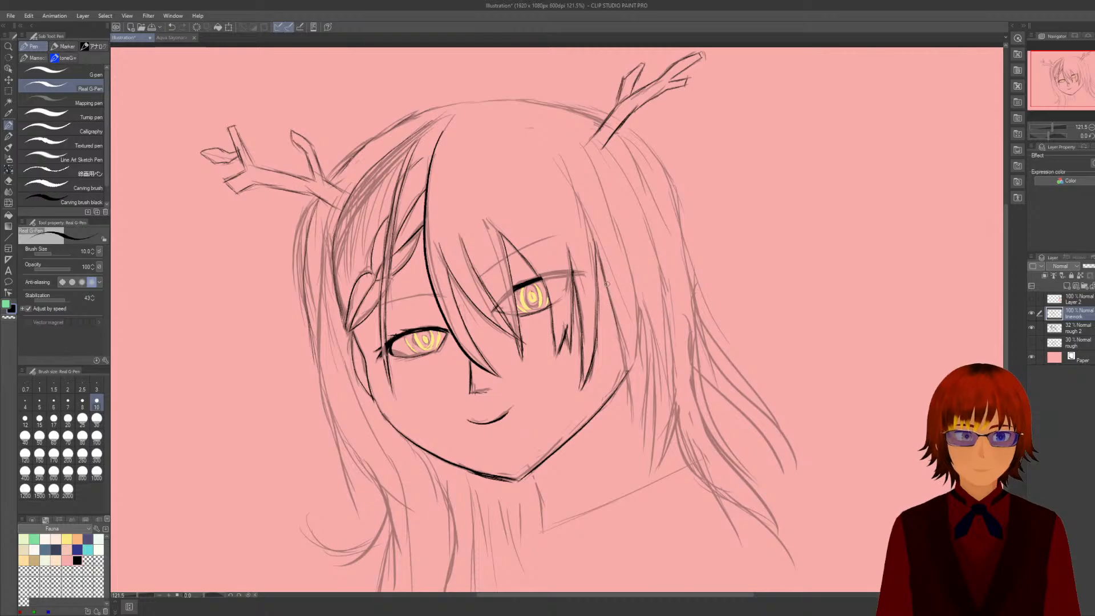
Ink the pointed side hair strands beside the cheek and jaw, opposite the braid.
{"action": "left_click_drag", "start_coordinate": [607, 292], "coordinate": [639, 438]}
{"action": "left_click_drag", "start_coordinate": [653, 348], "coordinate": [644, 405]}
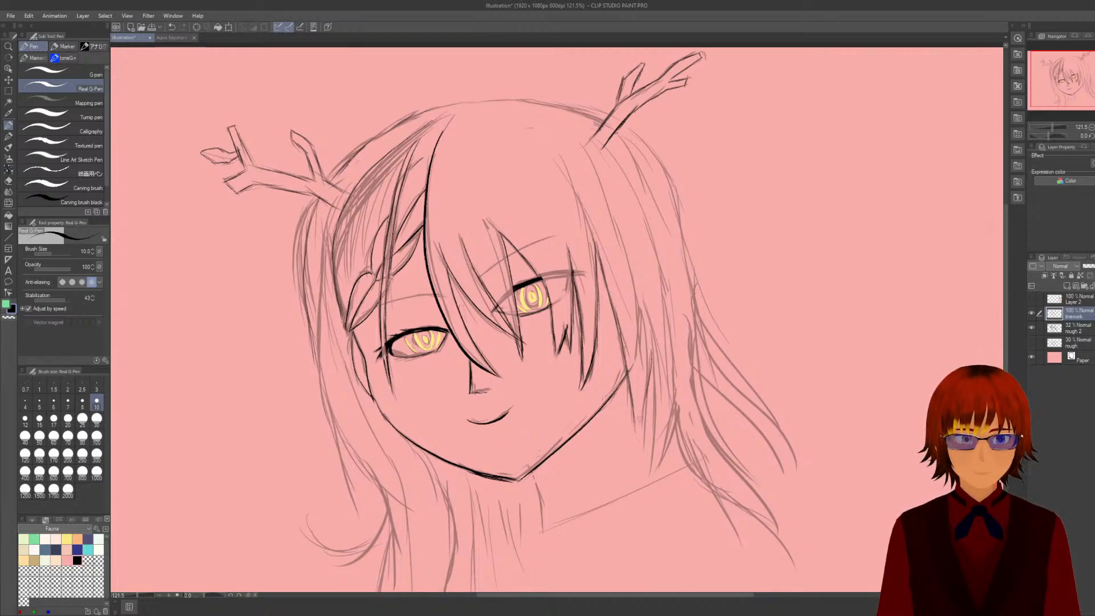
{"action": "left_click_drag", "start_coordinate": [650, 358], "coordinate": [635, 448]}
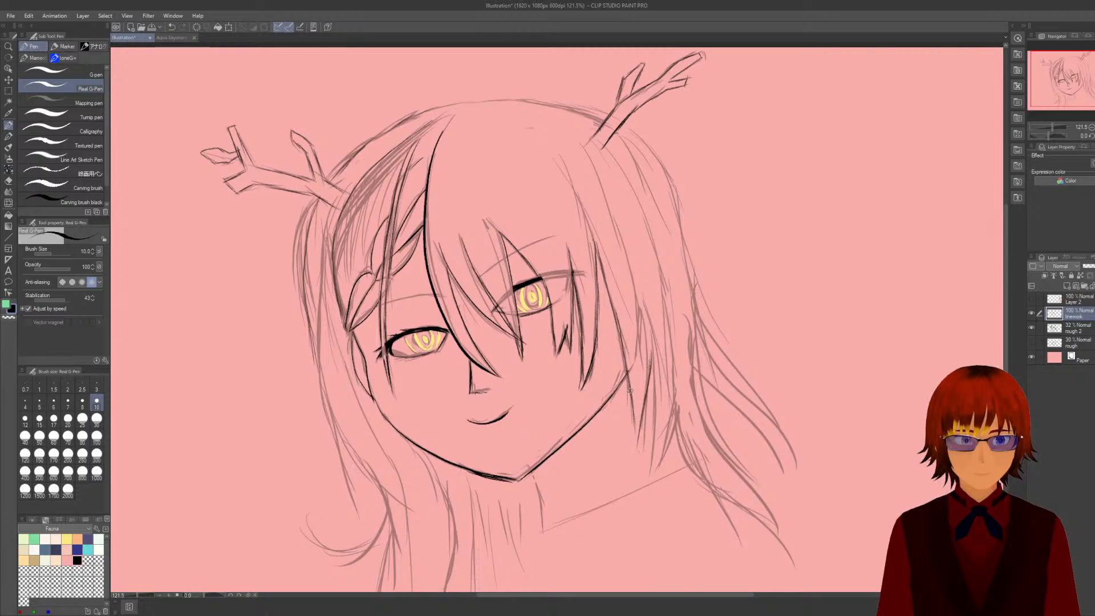
{"action": "left_click_drag", "start_coordinate": [629, 390], "coordinate": [635, 445]}
{"action": "left_click_drag", "start_coordinate": [655, 346], "coordinate": [654, 445]}
{"action": "left_click_drag", "start_coordinate": [656, 400], "coordinate": [657, 466]}
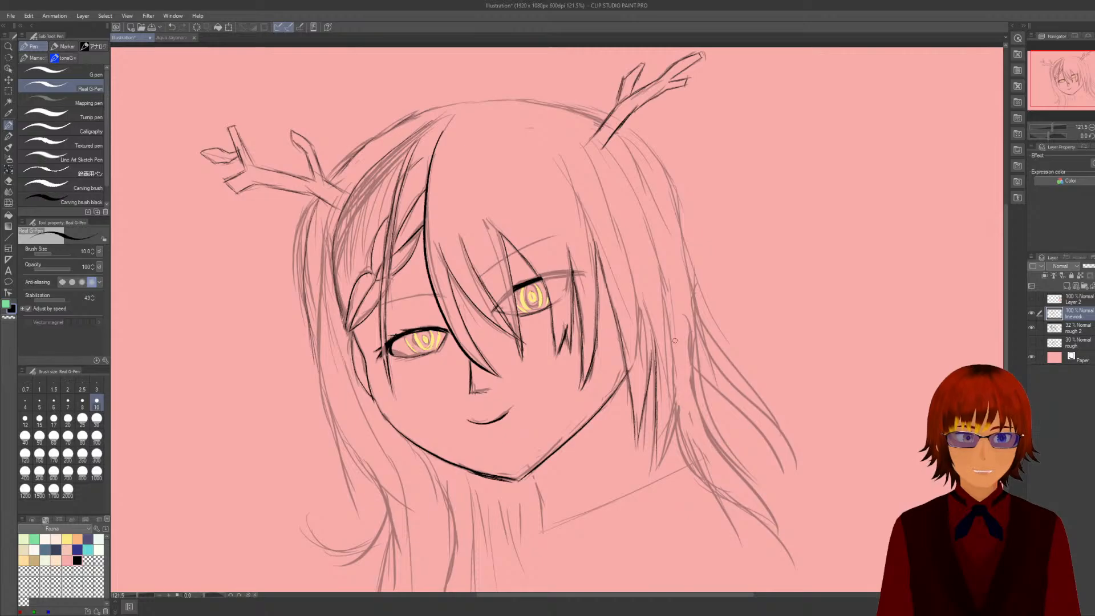
{"action": "left_click_drag", "start_coordinate": [662, 273], "coordinate": [668, 367]}
{"action": "left_click_drag", "start_coordinate": [665, 320], "coordinate": [672, 407]}
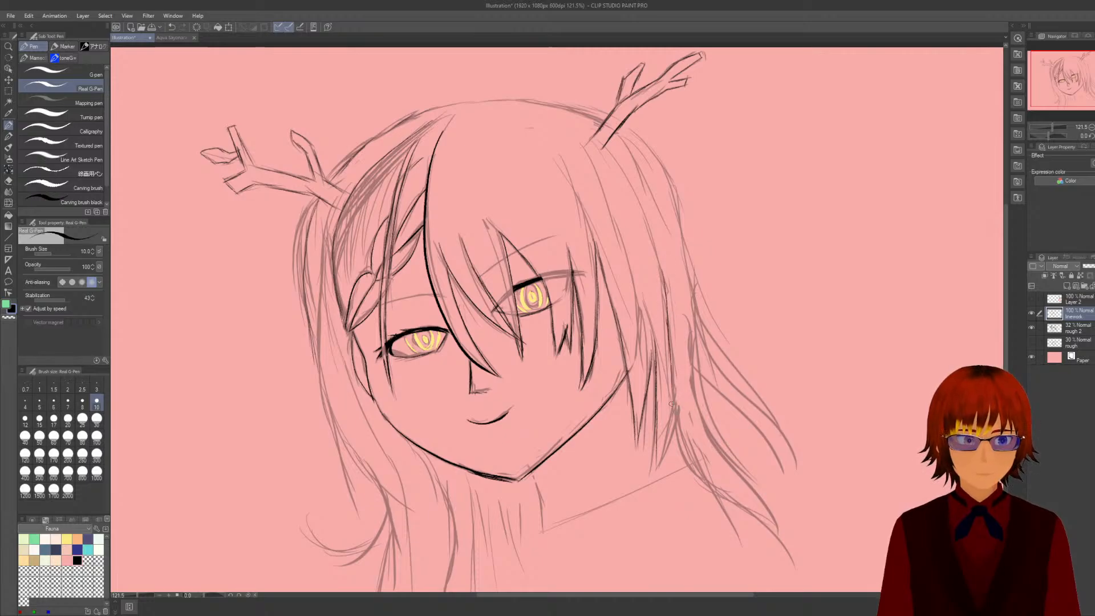
{"action": "left_click_drag", "start_coordinate": [666, 344], "coordinate": [672, 403]}
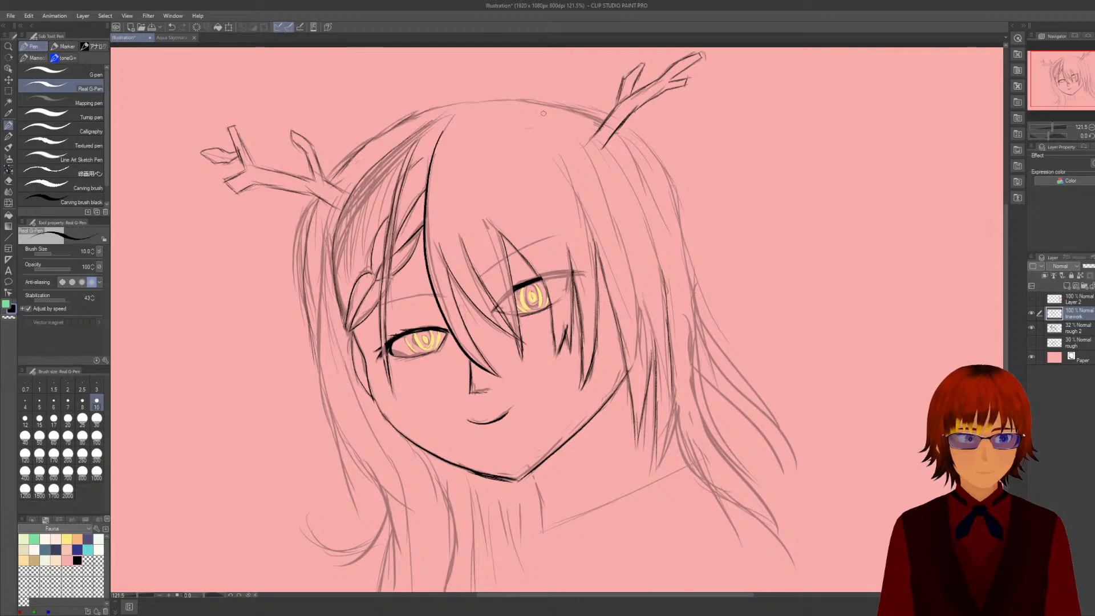
Ink the long outer contour of the side hair from the crown, past the antler's base, down to the strand tips.
{"action": "mouse_move", "coordinate": [541, 114]}
{"action": "left_mouse_down"}
{"action": "mouse_move", "coordinate": [614, 166]}
{"action": "mouse_move", "coordinate": [586, 138]}
{"action": "mouse_move", "coordinate": [625, 186]}
{"action": "left_mouse_up"}
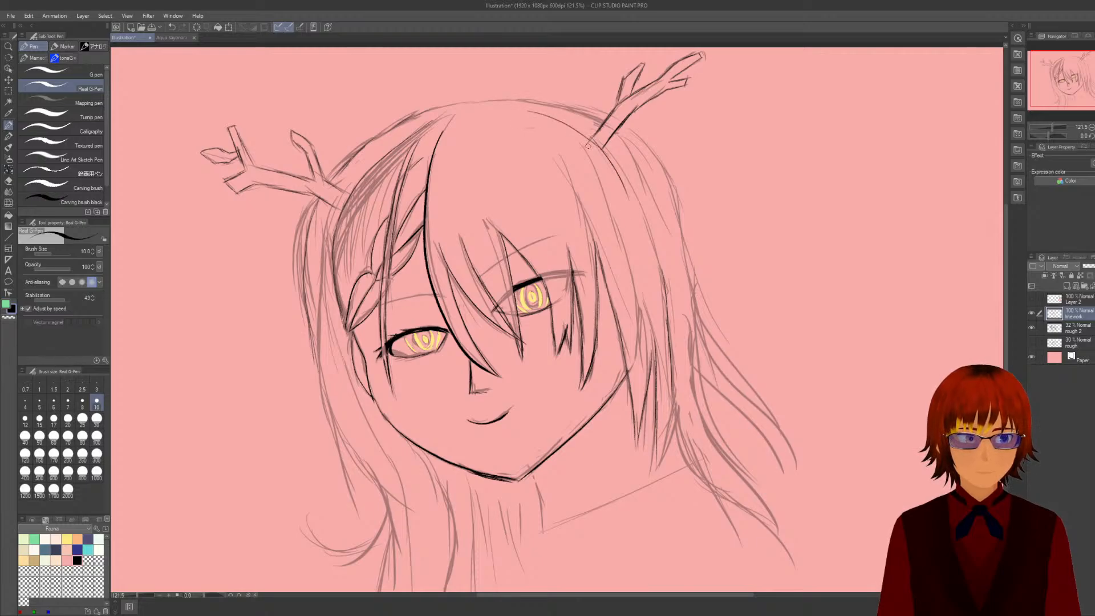
{"action": "mouse_move", "coordinate": [529, 111]}
{"action": "left_mouse_down"}
{"action": "mouse_move", "coordinate": [607, 152]}
{"action": "mouse_move", "coordinate": [635, 192]}
{"action": "mouse_move", "coordinate": [663, 292]}
{"action": "left_mouse_up"}
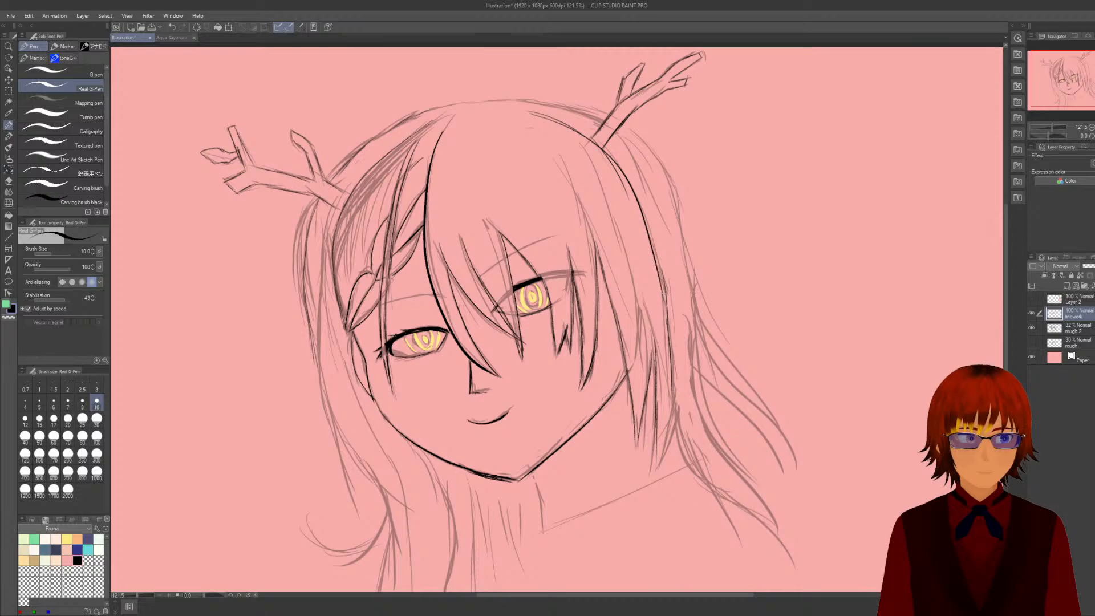
{"action": "mouse_move", "coordinate": [644, 221]}
{"action": "left_mouse_down"}
{"action": "mouse_move", "coordinate": [676, 379]}
{"action": "mouse_move", "coordinate": [670, 333]}
{"action": "mouse_move", "coordinate": [674, 408]}
{"action": "mouse_move", "coordinate": [671, 335]}
{"action": "mouse_move", "coordinate": [658, 466]}
{"action": "left_mouse_up"}
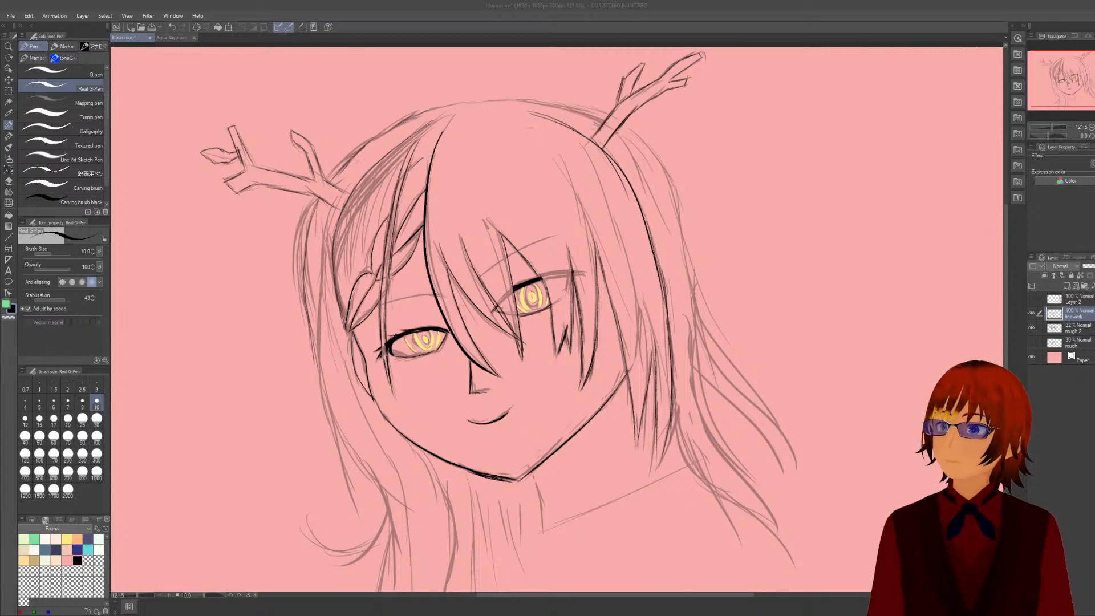
Ink the lower back hair lock flowing outward over the shoulder from the side hair's tips.
{"action": "left_click", "coordinate": [315, 7]}
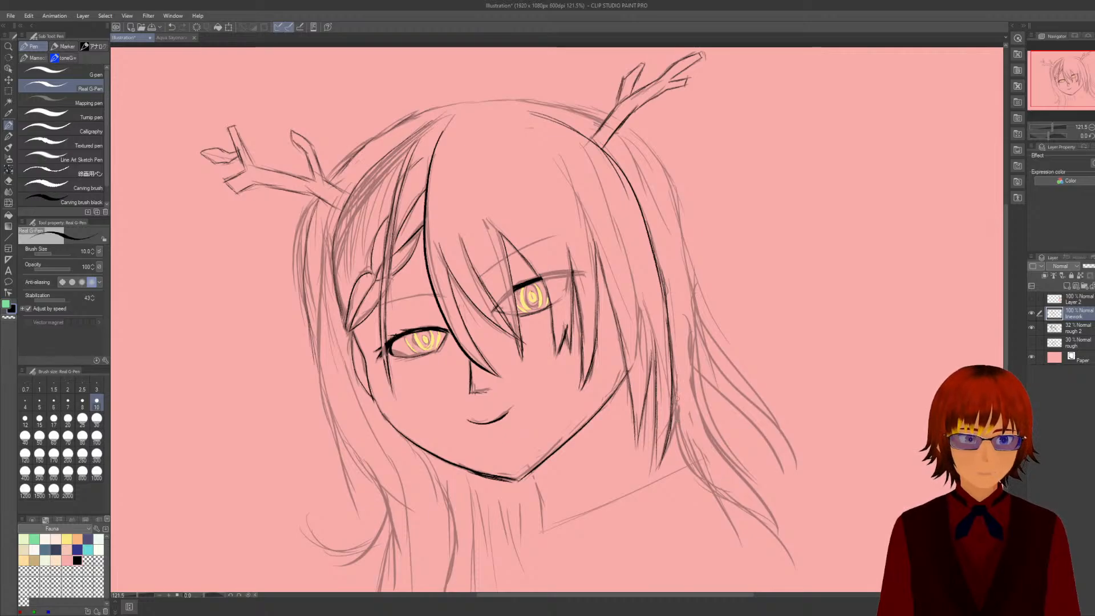
{"action": "mouse_move", "coordinate": [677, 420]}
{"action": "left_mouse_down"}
{"action": "mouse_move", "coordinate": [702, 485]}
{"action": "mouse_move", "coordinate": [695, 466]}
{"action": "mouse_move", "coordinate": [748, 515]}
{"action": "left_mouse_up"}
{"action": "mouse_move", "coordinate": [688, 465]}
{"action": "left_mouse_down"}
{"action": "mouse_move", "coordinate": [703, 488]}
{"action": "mouse_move", "coordinate": [767, 523]}
{"action": "mouse_move", "coordinate": [753, 516]}
{"action": "left_mouse_up"}
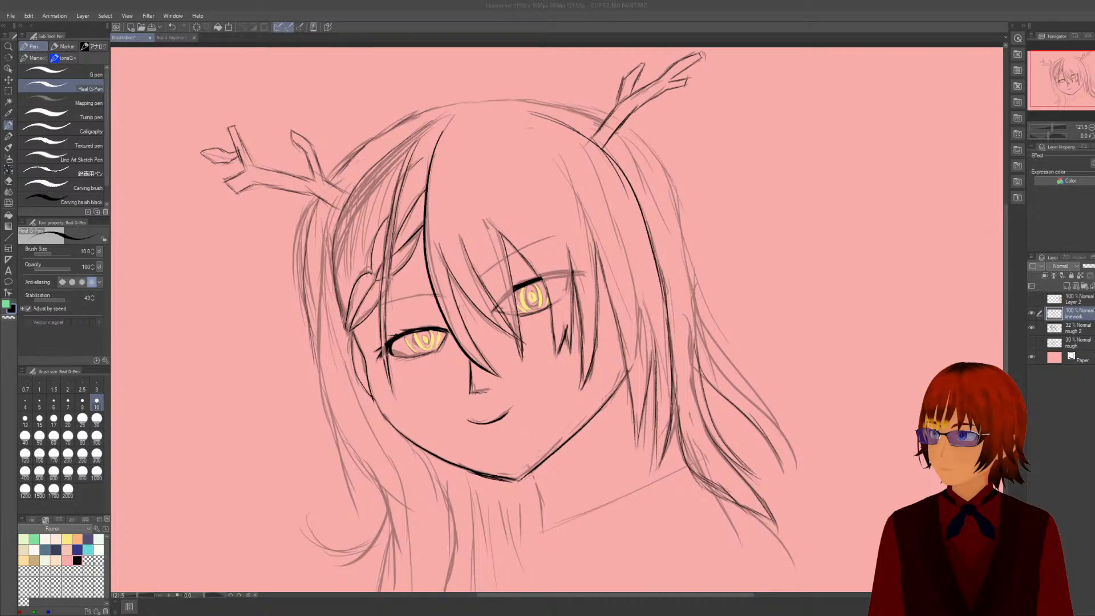
{"action": "key", "text": "alt+Tab"}
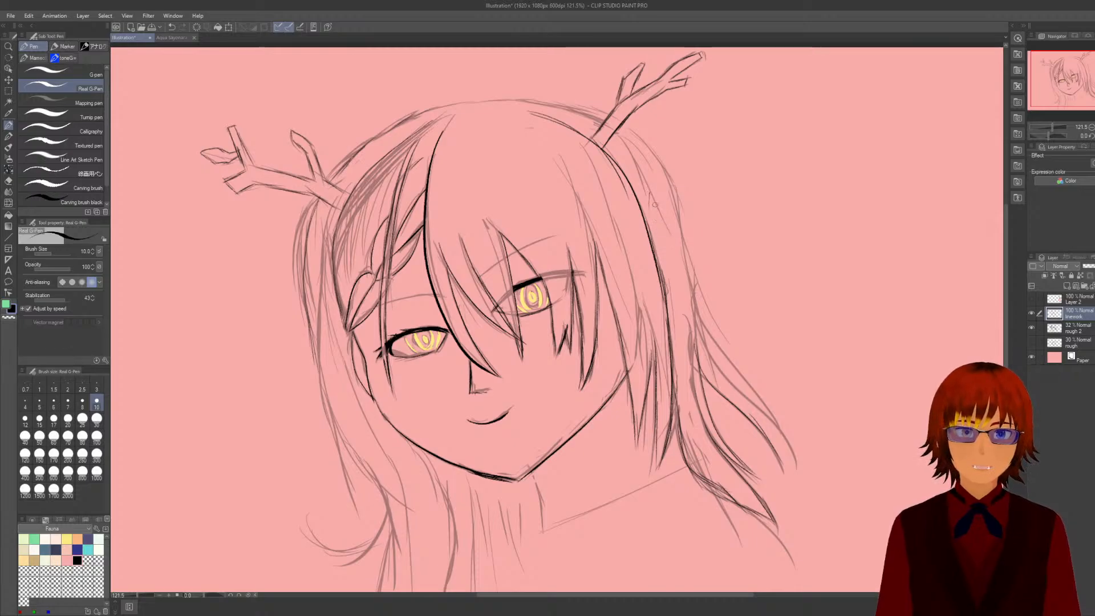
Try to ink a small curved hair loop outside the side hair contour, below the antler opposite the braid.
{"action": "left_click_drag", "start_coordinate": [649, 199], "coordinate": [660, 257]}
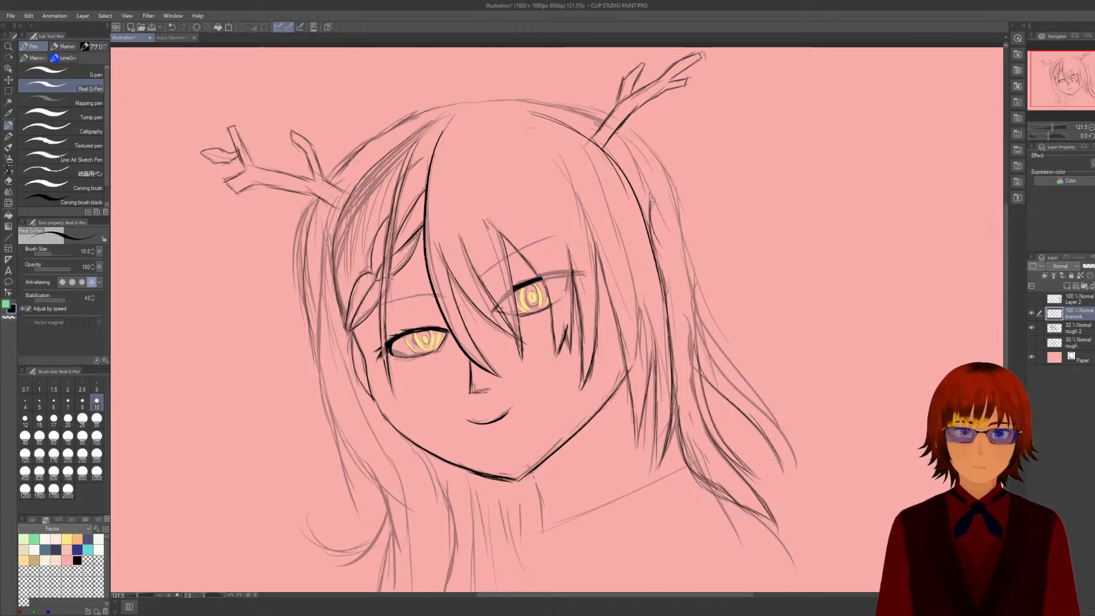
{"action": "left_click_drag", "start_coordinate": [652, 198], "coordinate": [676, 253]}
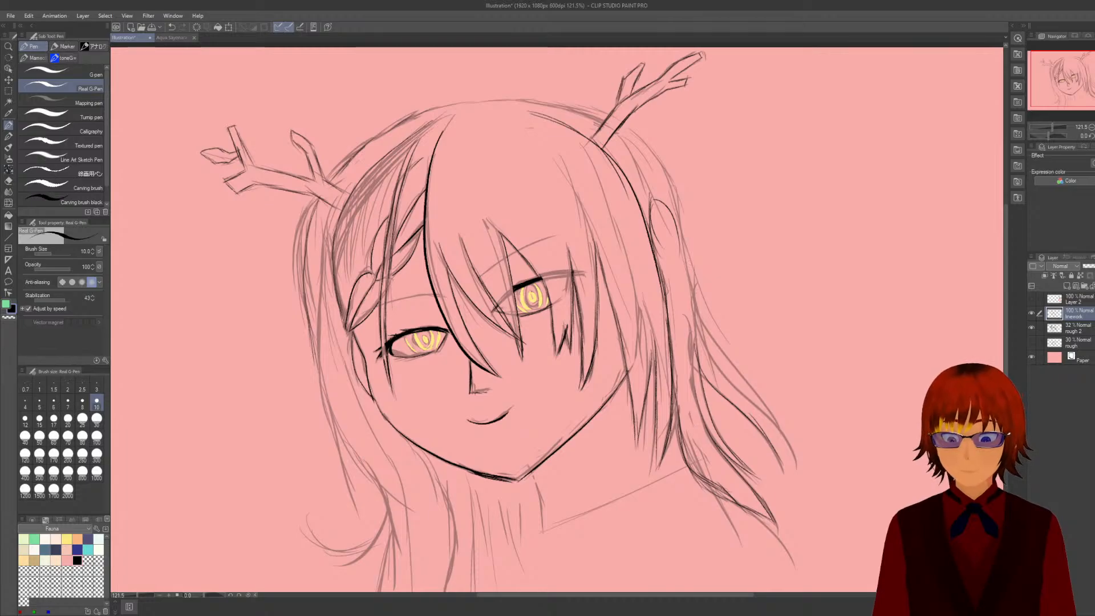
{"action": "key", "text": "ctrl+z"}
{"action": "key", "text": "ctrl+z"}
{"action": "key", "text": "ctrl+z"}
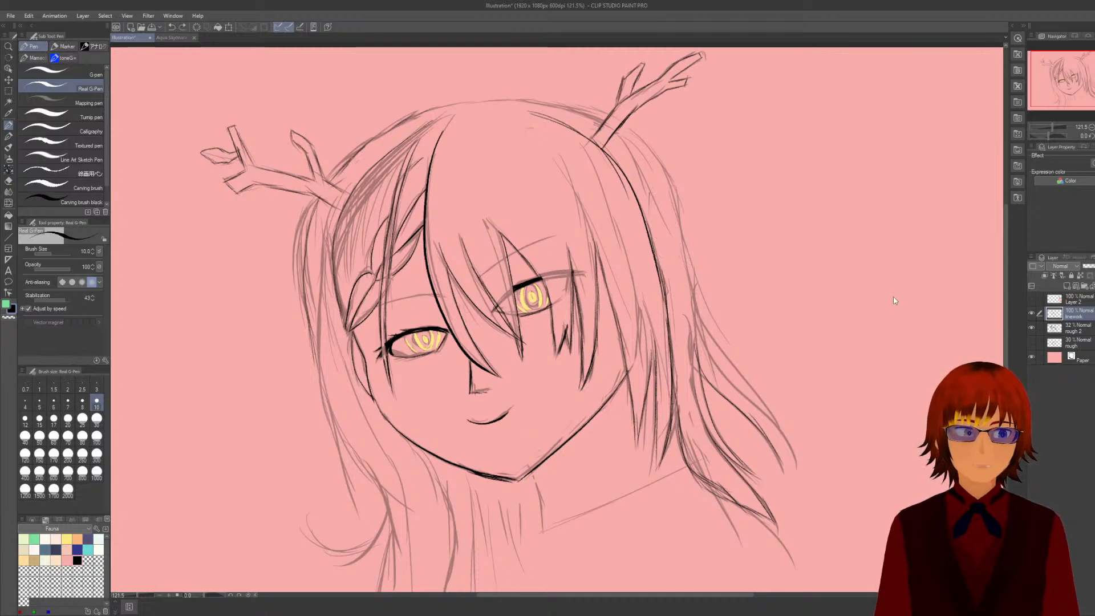
On the rough 2 layer, sketch a small curved hair loop outside the side hair contour, below the antler opposite the braid.
{"action": "left_click", "coordinate": [1068, 326]}
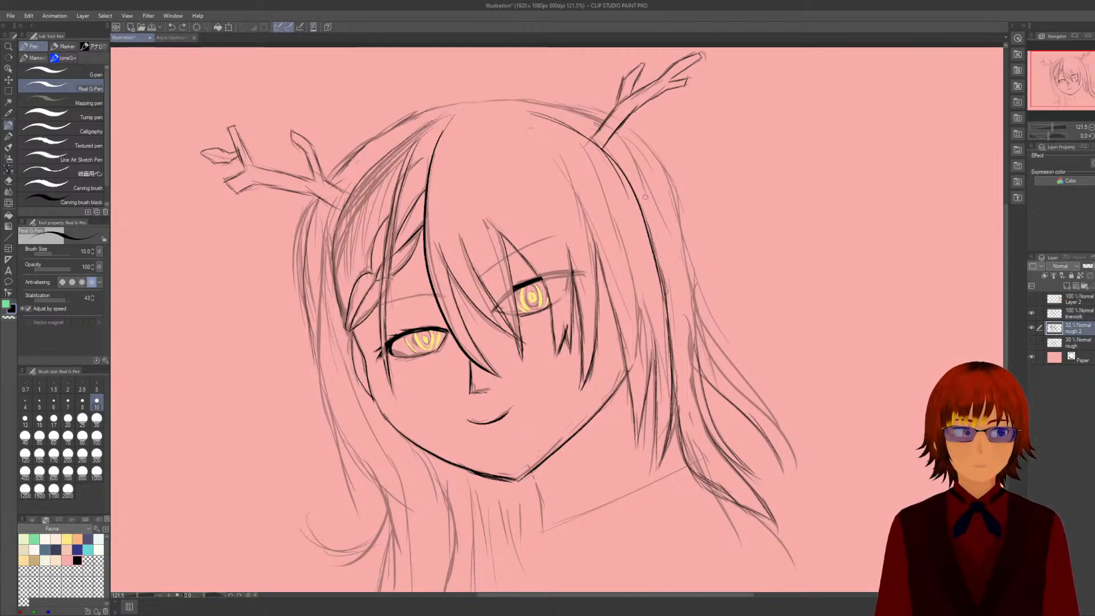
{"action": "left_click_drag", "start_coordinate": [649, 191], "coordinate": [658, 248]}
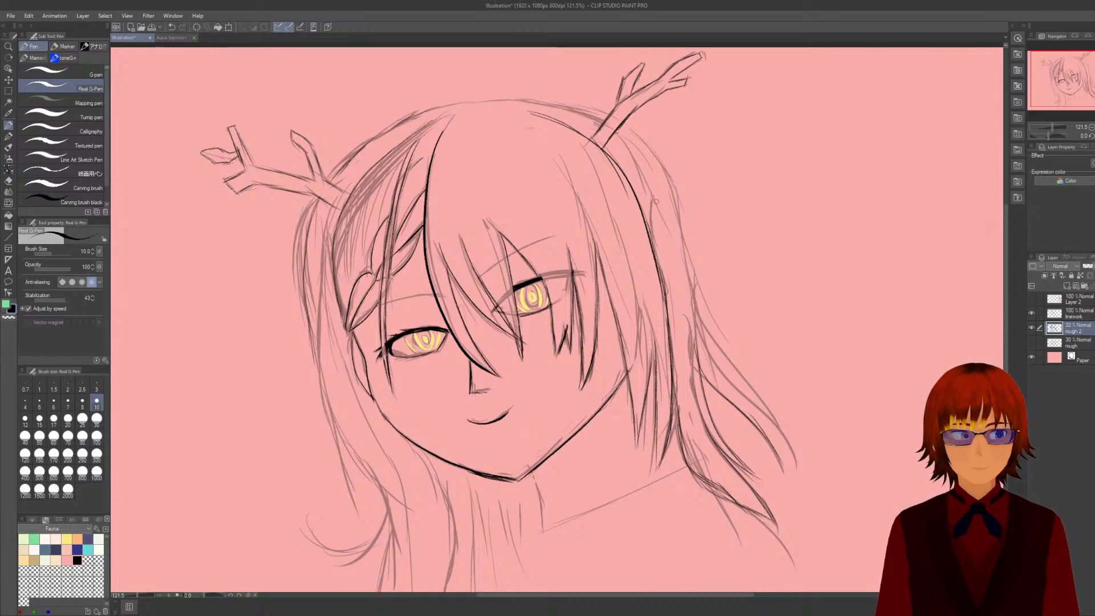
{"action": "left_click_drag", "start_coordinate": [656, 201], "coordinate": [683, 246]}
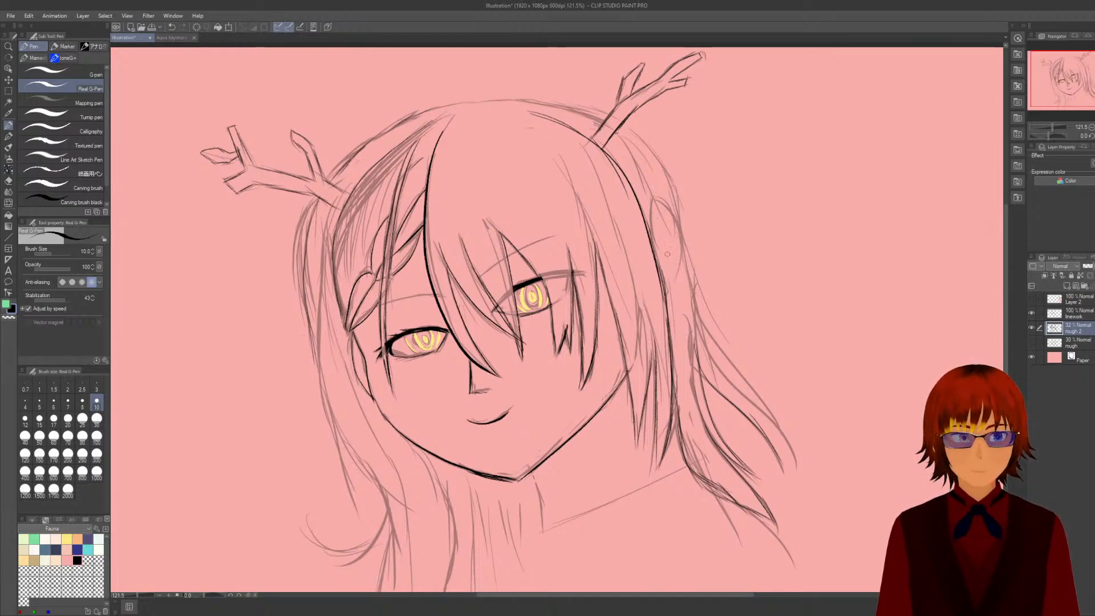
{"action": "mouse_move", "coordinate": [679, 264]}
{"action": "left_mouse_down"}
{"action": "mouse_move", "coordinate": [654, 202]}
{"action": "mouse_move", "coordinate": [687, 285]}
{"action": "left_mouse_up"}
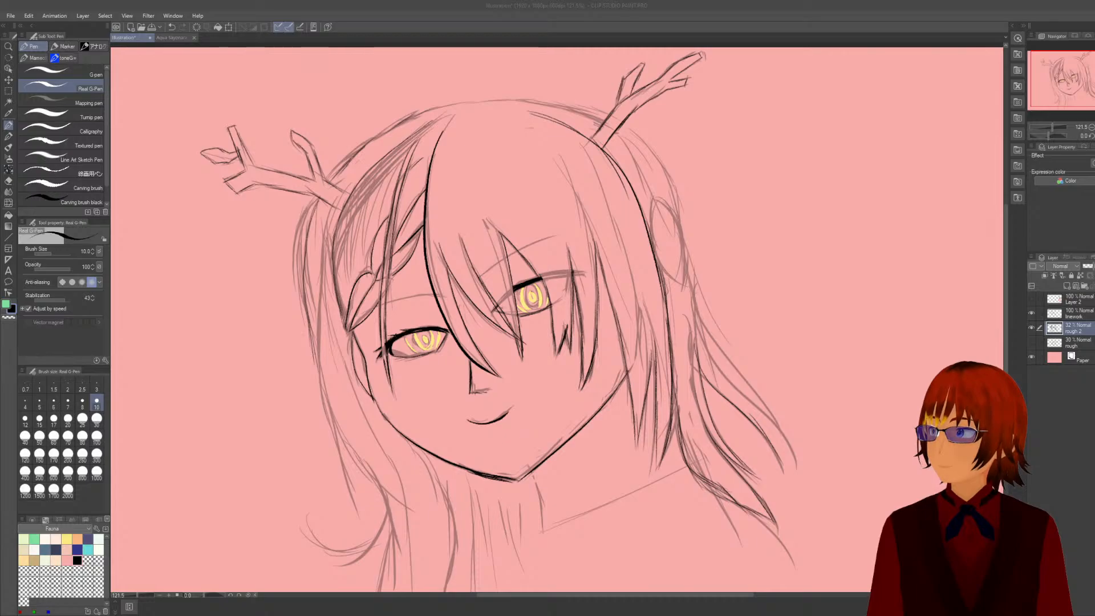
{"action": "left_click", "coordinate": [158, 5]}
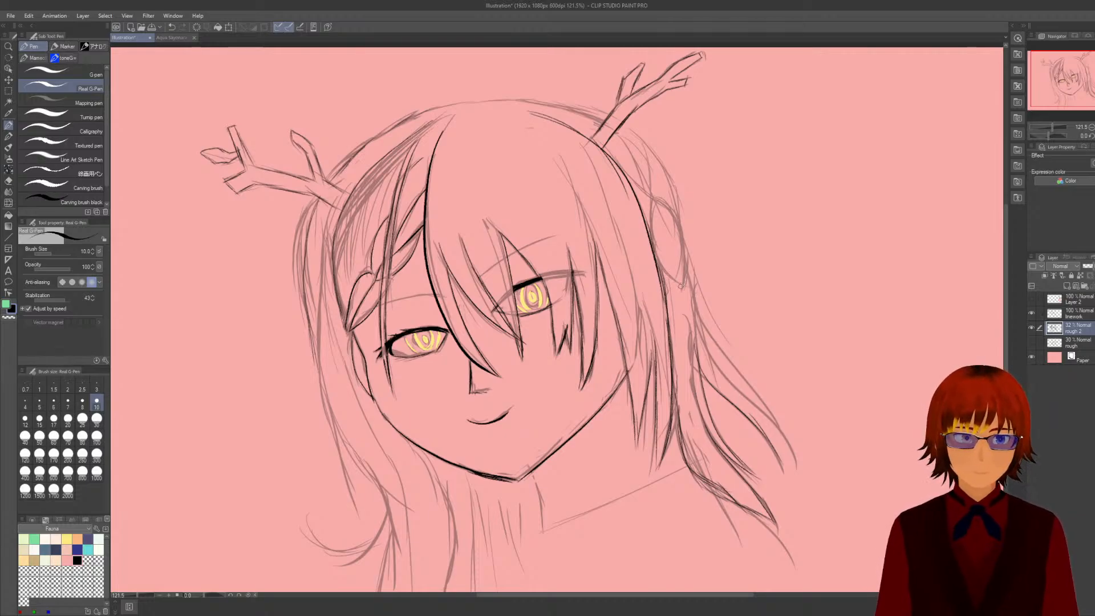
Sketch loose strands falling from the hair loop down toward the outer back hair on the rough 2 layer.
{"action": "left_click_drag", "start_coordinate": [684, 298], "coordinate": [694, 340]}
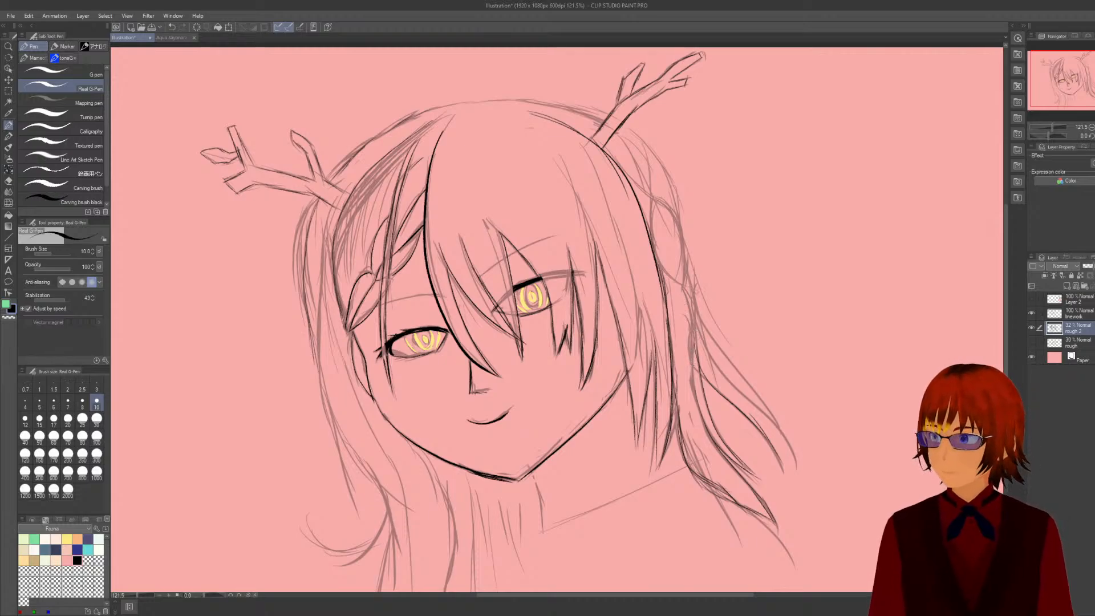
{"action": "left_click_drag", "start_coordinate": [684, 357], "coordinate": [692, 390]}
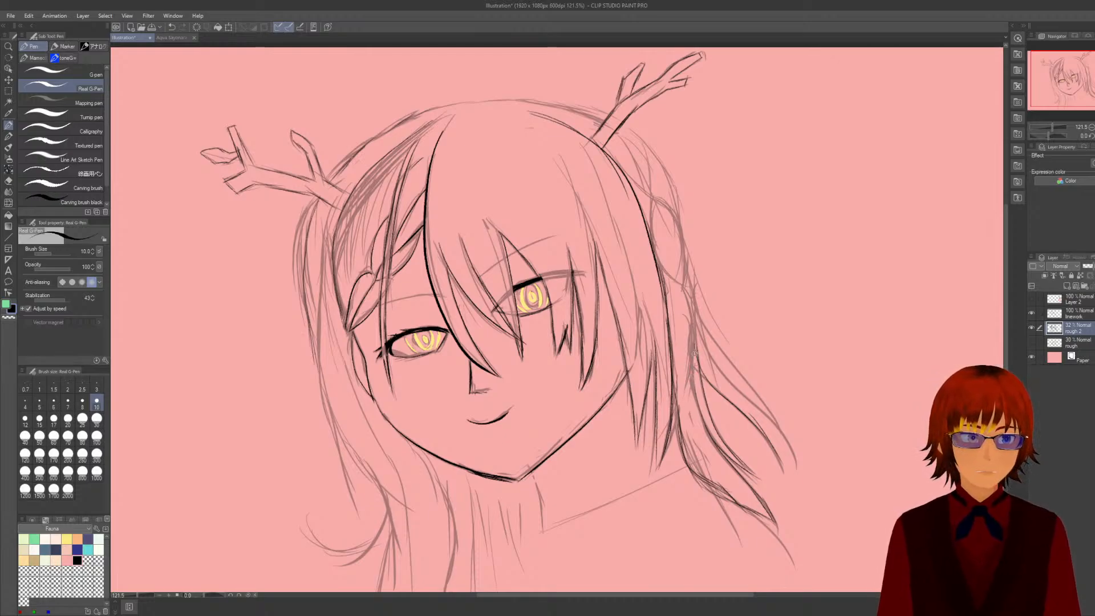
{"action": "left_click_drag", "start_coordinate": [698, 356], "coordinate": [719, 407]}
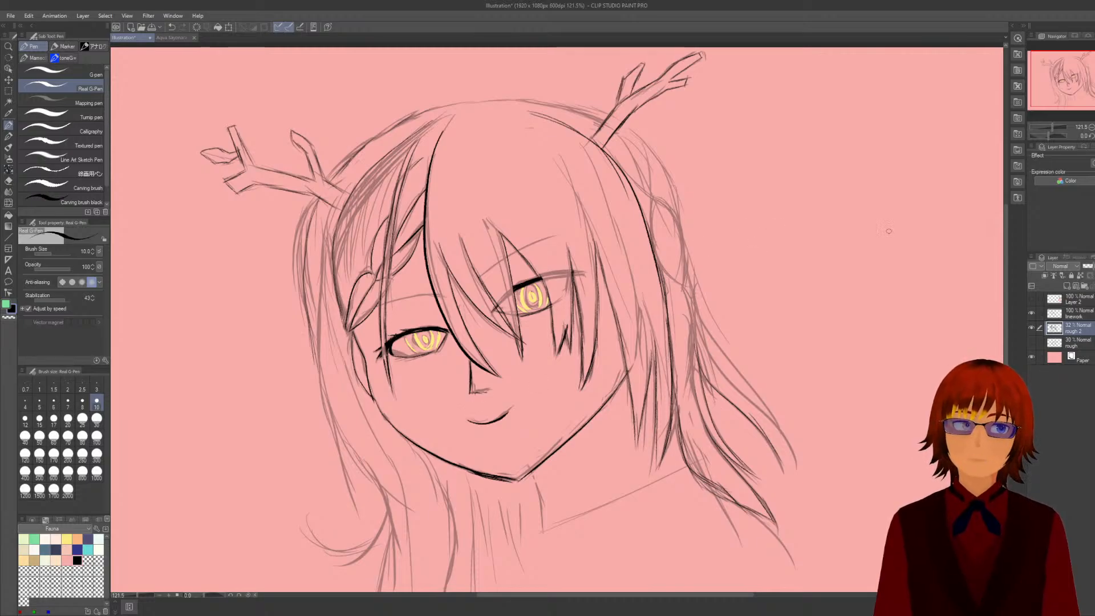
On the linework layer, ink both sides of the curved hair loop and a short strand above it near the antler.
{"action": "left_click", "coordinate": [1079, 313]}
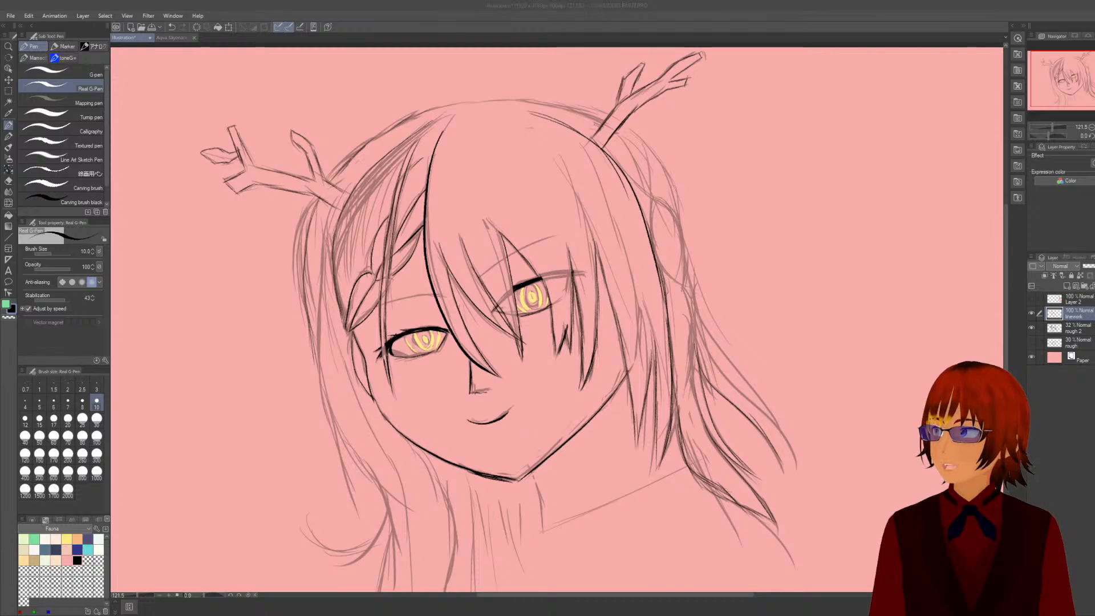
{"action": "left_click", "coordinate": [265, 4]}
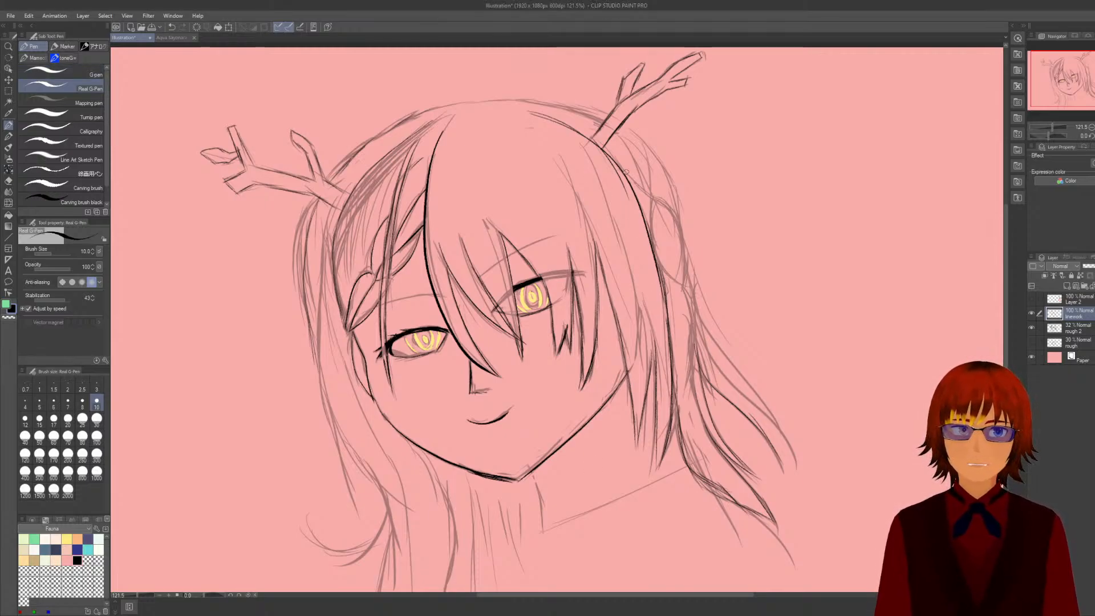
{"action": "mouse_move", "coordinate": [627, 180]}
{"action": "left_mouse_down"}
{"action": "mouse_move", "coordinate": [675, 223]}
{"action": "mouse_move", "coordinate": [681, 256]}
{"action": "left_mouse_up"}
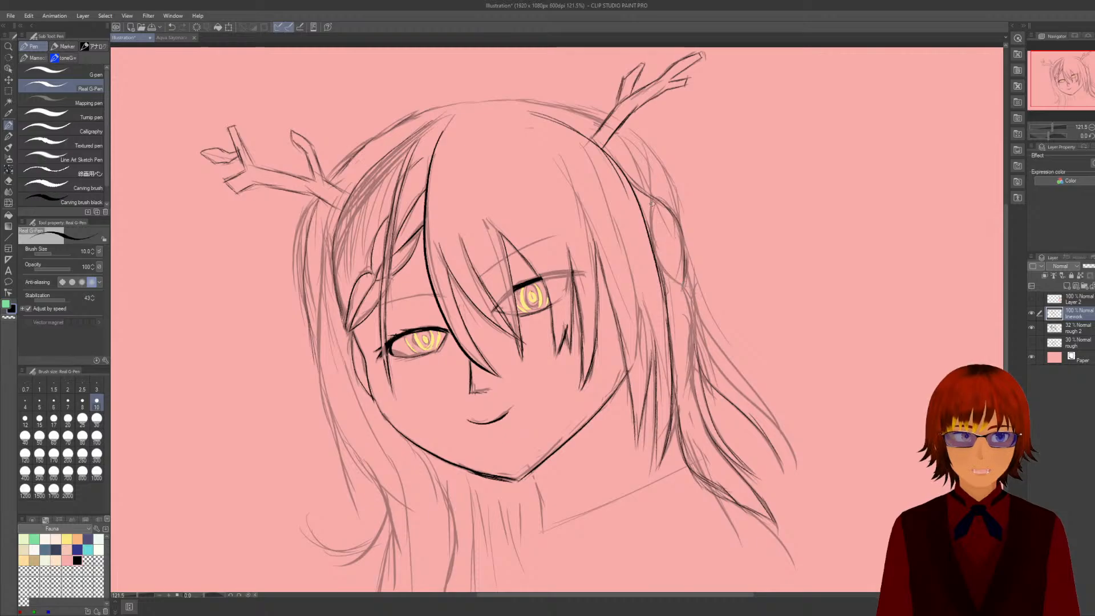
{"action": "mouse_move", "coordinate": [656, 213]}
{"action": "left_mouse_down"}
{"action": "mouse_move", "coordinate": [657, 251]}
{"action": "mouse_move", "coordinate": [680, 279]}
{"action": "left_mouse_up"}
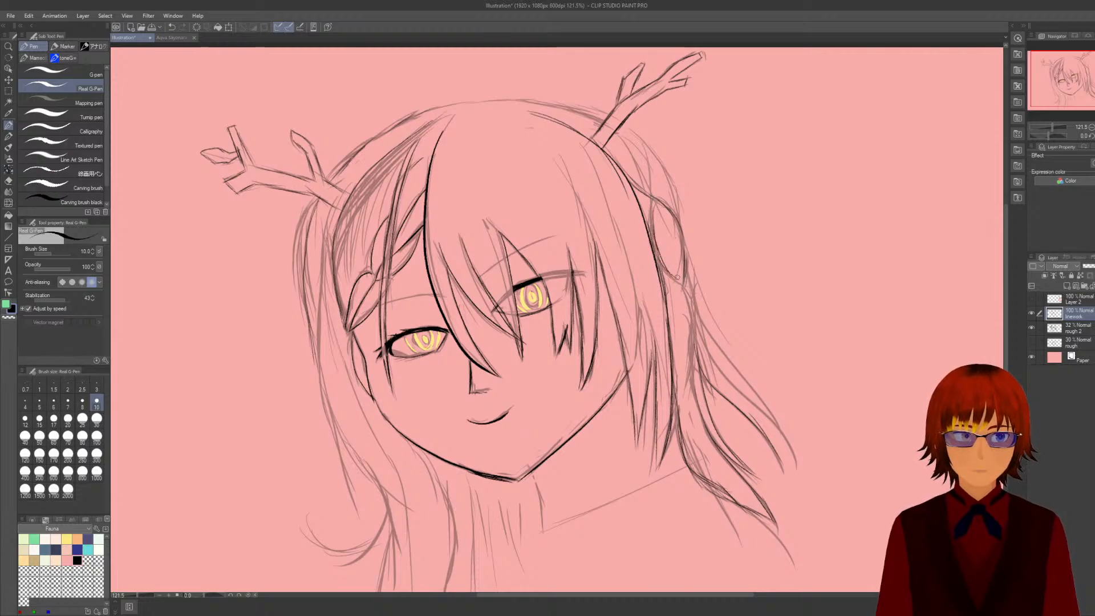
{"action": "left_click_drag", "start_coordinate": [645, 147], "coordinate": [650, 191]}
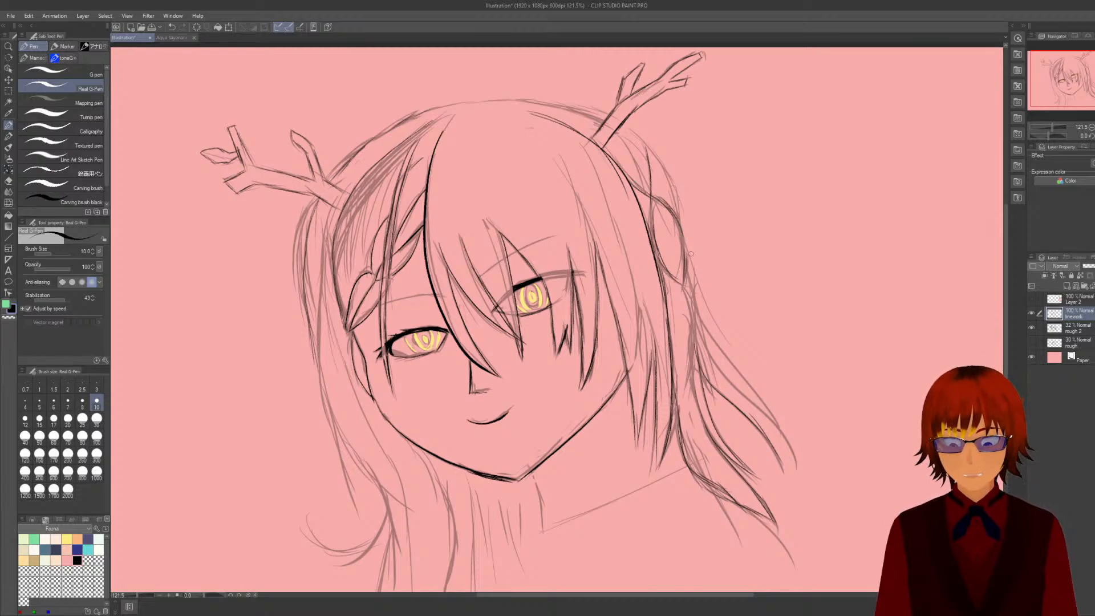
{"action": "key", "text": "ctrl+z"}
{"action": "key", "text": "ctrl+z"}
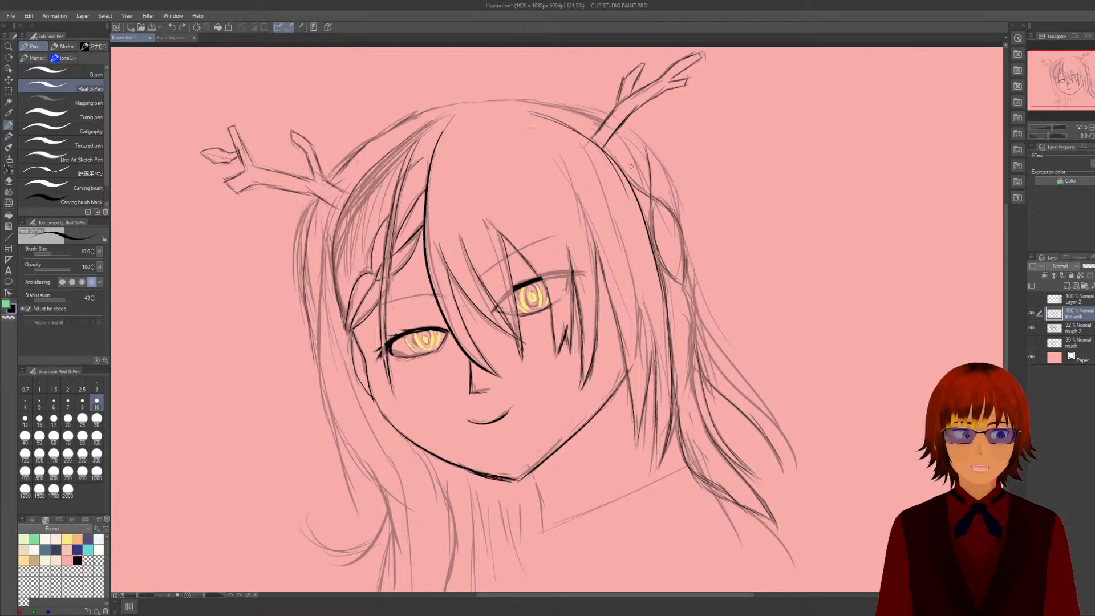
Ink the strand descending from the hair loop alongside the side hair, plus another short strand above the loop.
{"action": "mouse_move", "coordinate": [647, 193]}
{"action": "left_mouse_down"}
{"action": "mouse_move", "coordinate": [675, 215]}
{"action": "mouse_move", "coordinate": [685, 268]}
{"action": "left_mouse_up"}
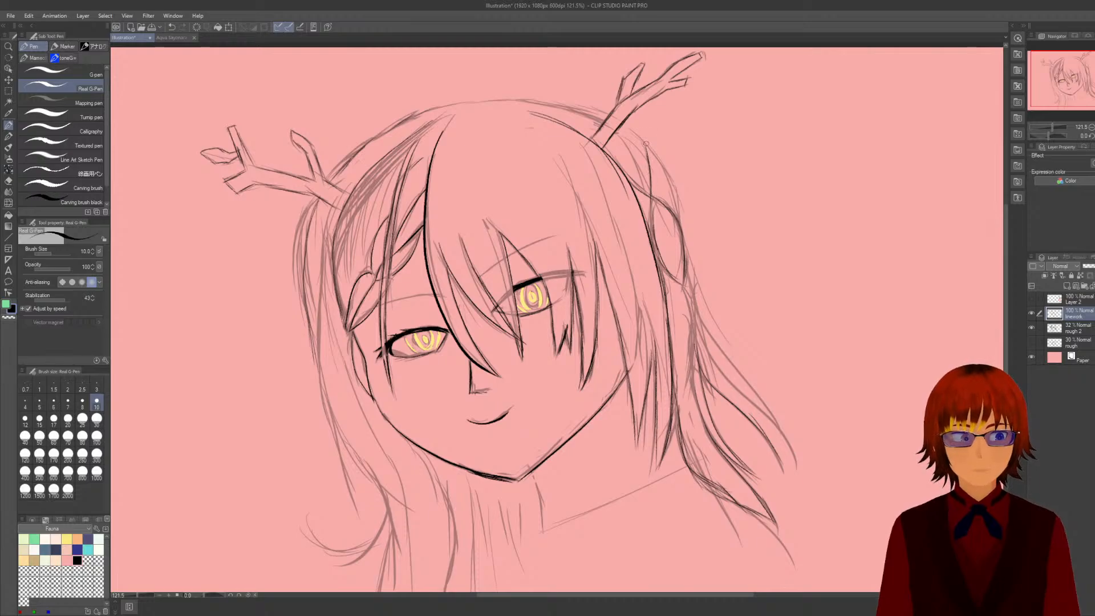
{"action": "mouse_move", "coordinate": [649, 204]}
{"action": "left_mouse_down"}
{"action": "mouse_move", "coordinate": [670, 276]}
{"action": "mouse_move", "coordinate": [690, 299]}
{"action": "mouse_move", "coordinate": [692, 364]}
{"action": "left_mouse_up"}
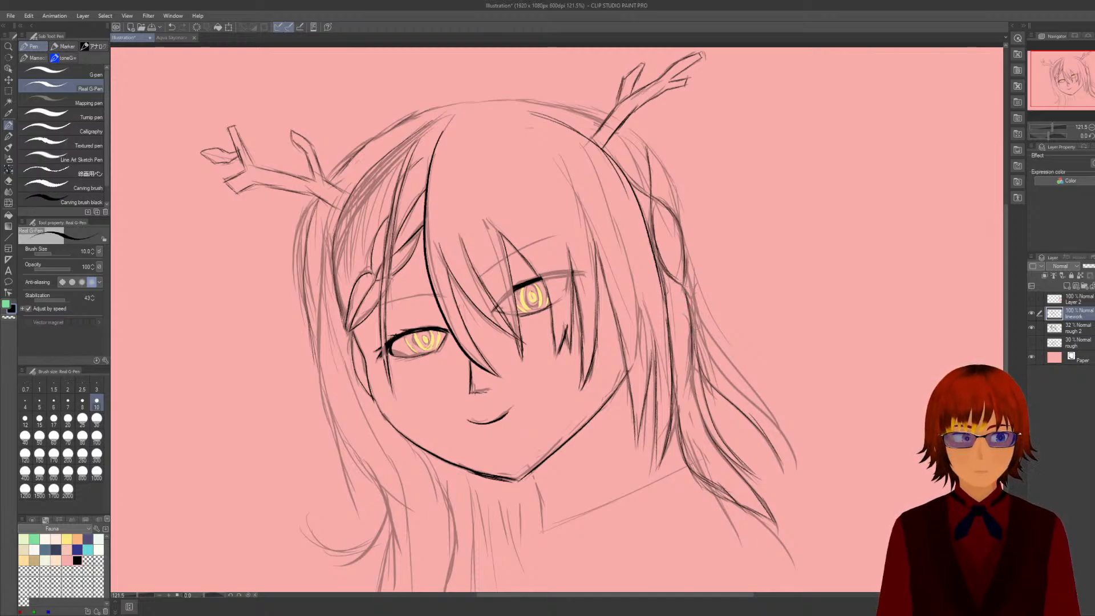
{"action": "left_click_drag", "start_coordinate": [687, 296], "coordinate": [697, 363]}
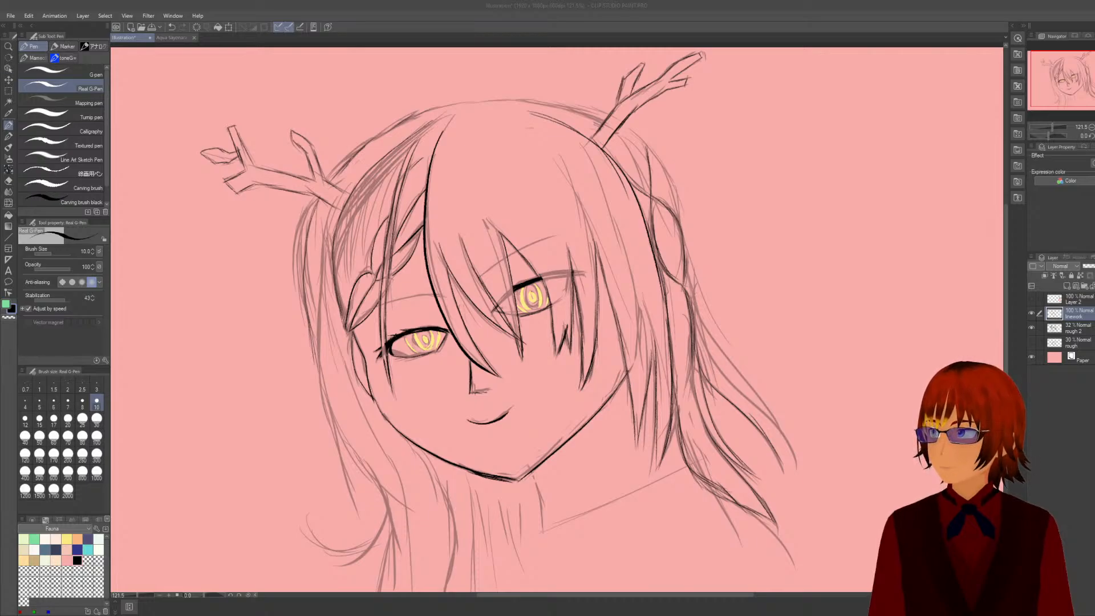
{"action": "left_click", "coordinate": [187, 9]}
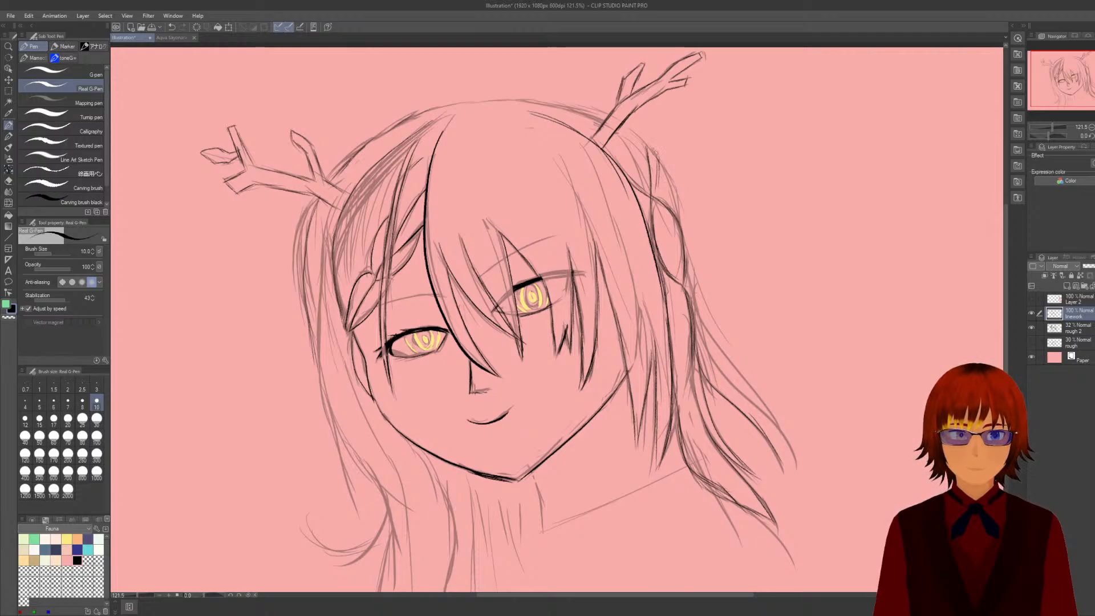
{"action": "left_click_drag", "start_coordinate": [657, 164], "coordinate": [655, 217]}
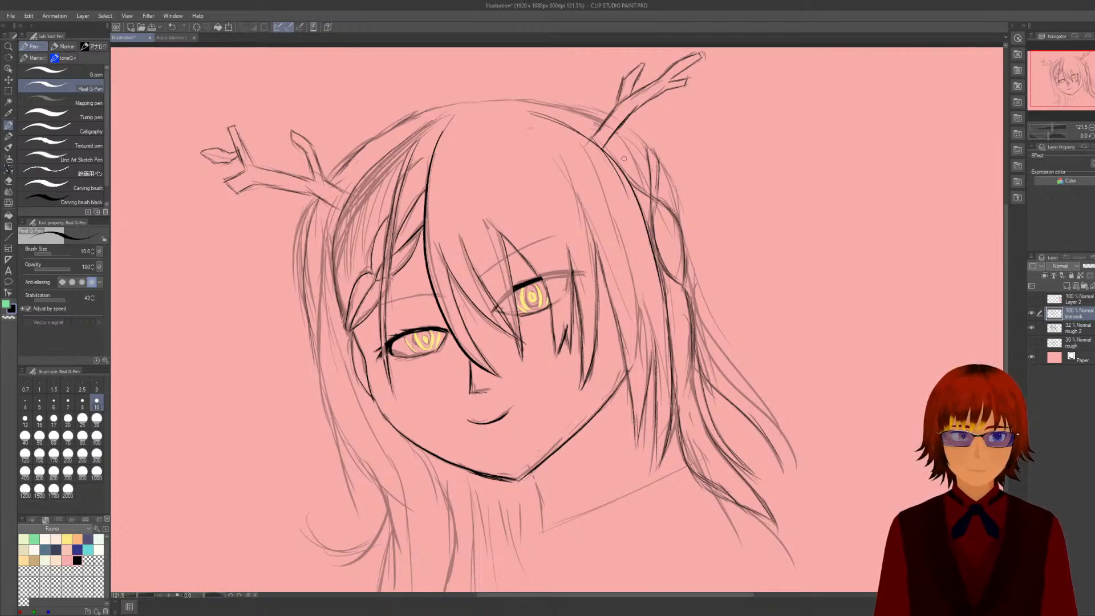
Ink two small flower ornaments inside the hair loop and the outer hair line trailing down beside them.
{"action": "left_click_drag", "start_coordinate": [627, 167], "coordinate": [655, 199]}
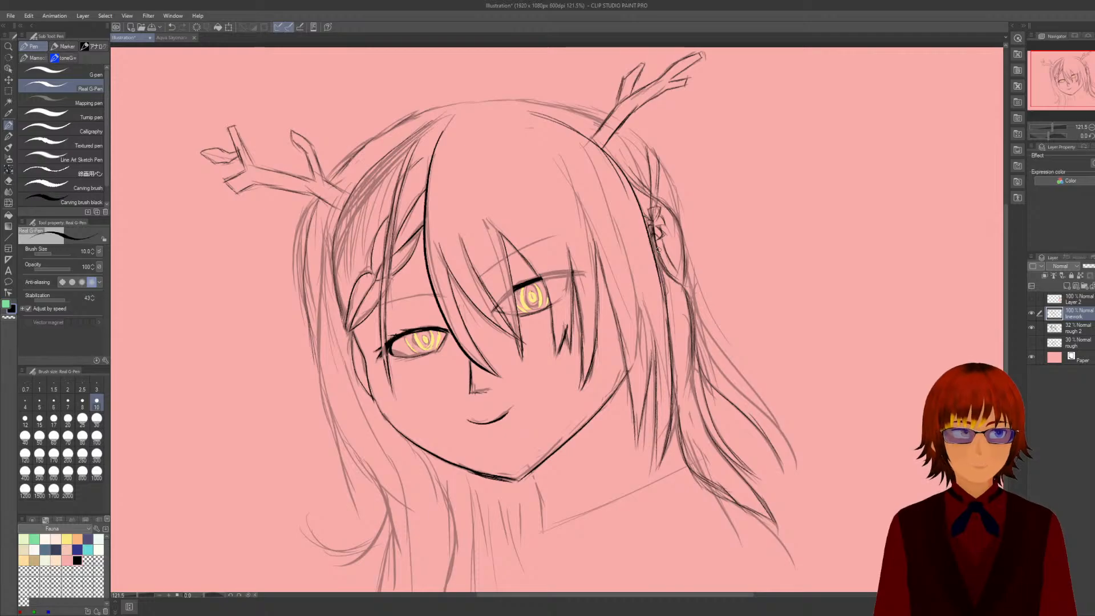
{"action": "left_click_drag", "start_coordinate": [664, 243], "coordinate": [668, 256]}
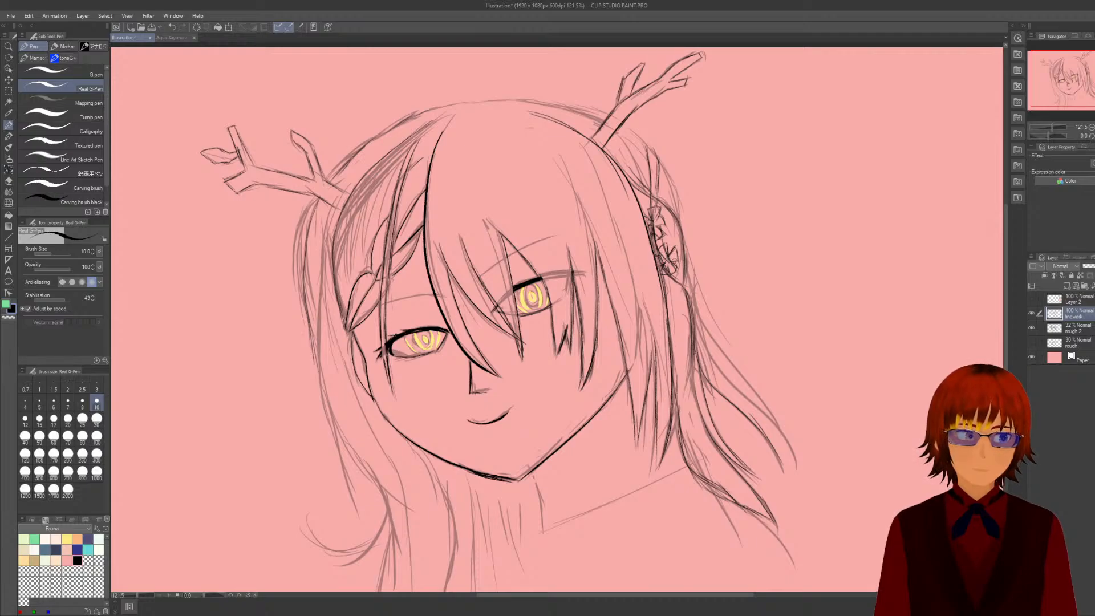
{"action": "left_click_drag", "start_coordinate": [671, 262], "coordinate": [667, 273]}
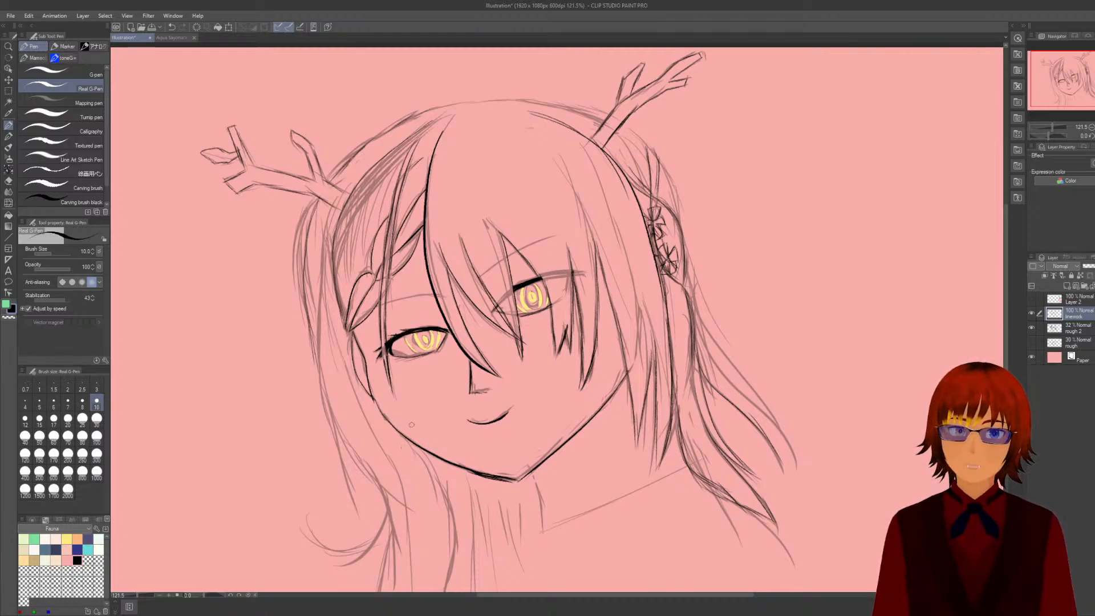
{"action": "key", "text": "e"}
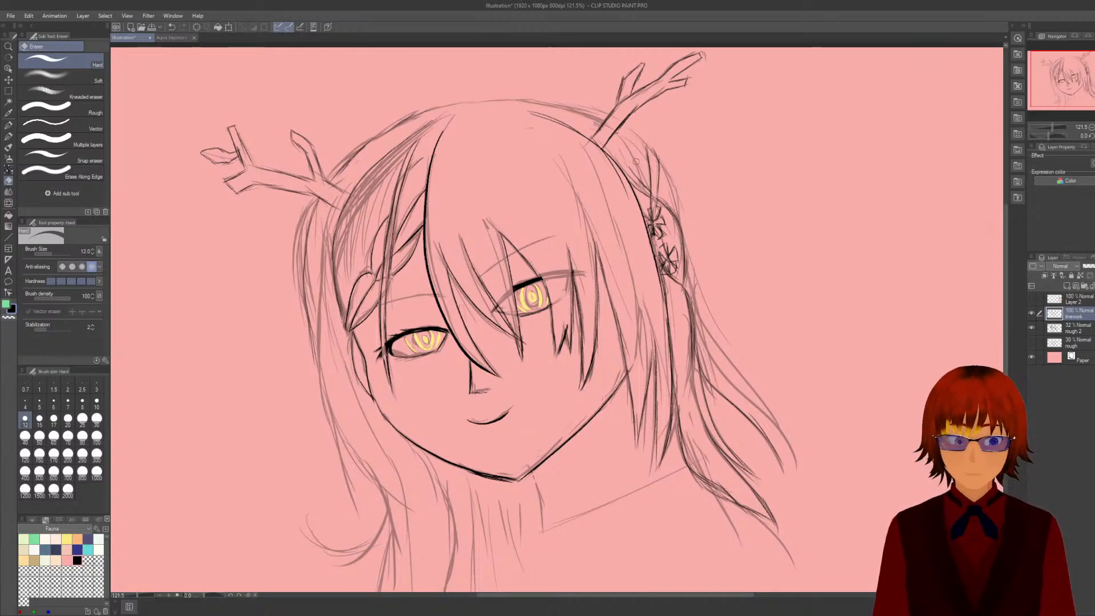
{"action": "key", "text": "p"}
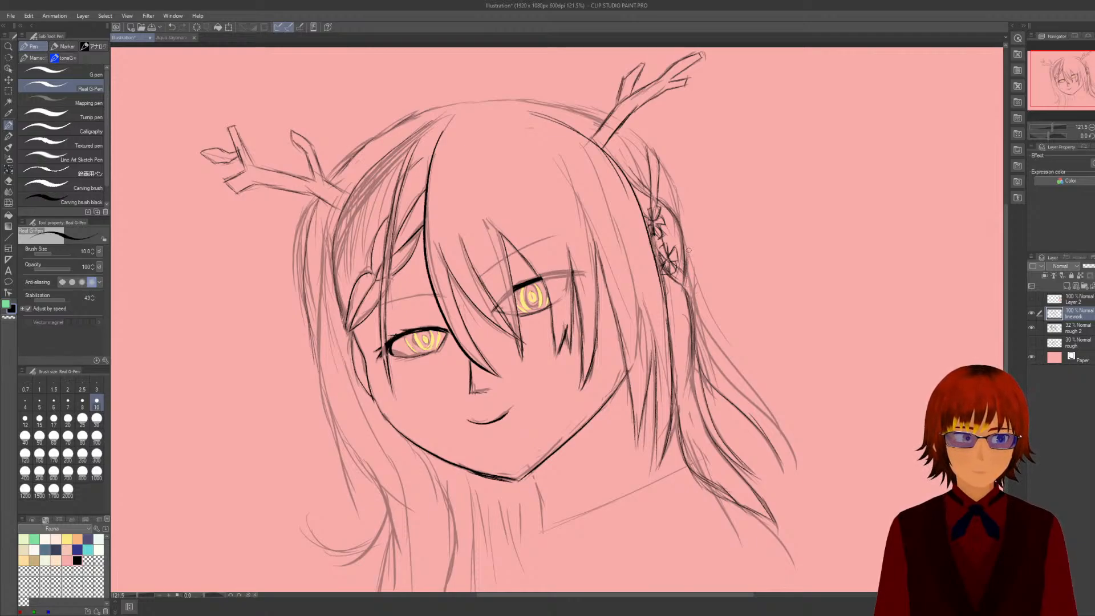
{"action": "left_click_drag", "start_coordinate": [689, 256], "coordinate": [695, 314]}
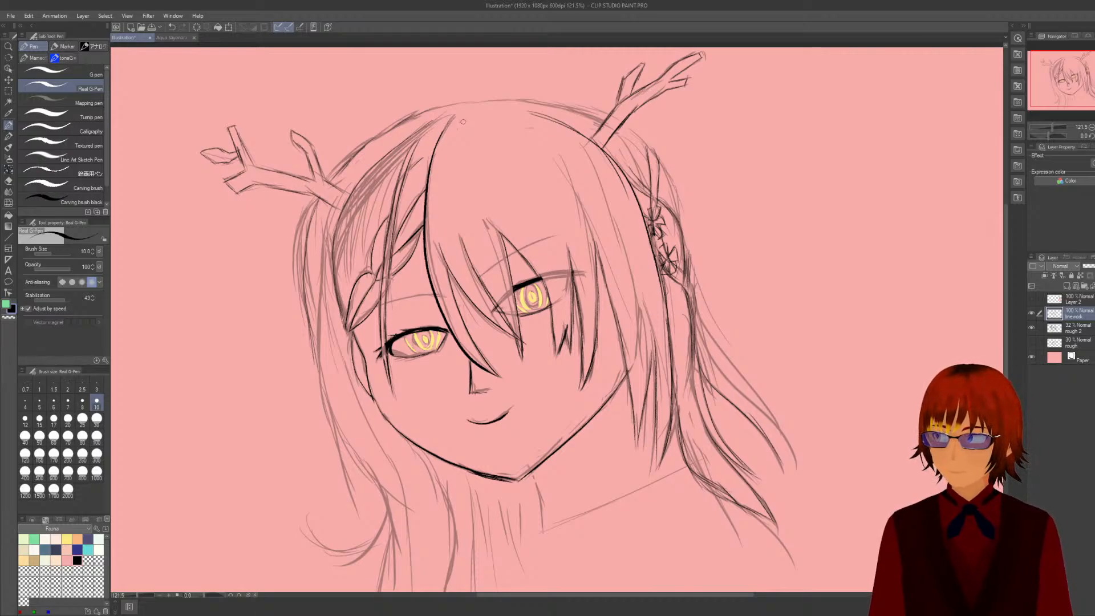
Ink the bang strand from the hair parting down toward the eye opposite the braid, with a thin inner line beside it.
{"action": "left_click_drag", "start_coordinate": [458, 118], "coordinate": [473, 177]}
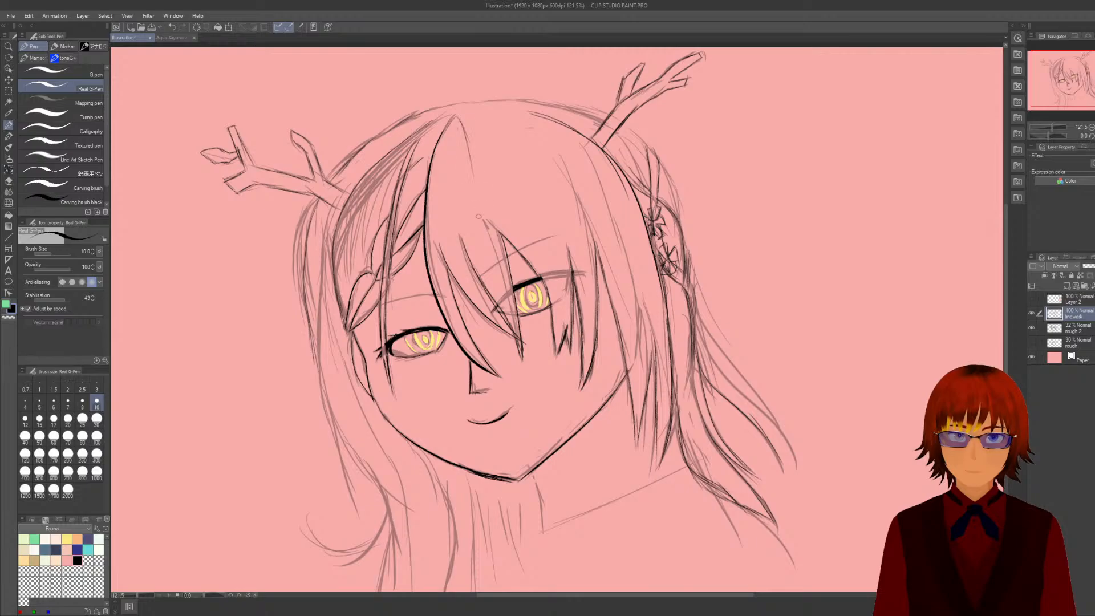
{"action": "left_click_drag", "start_coordinate": [458, 121], "coordinate": [491, 211]}
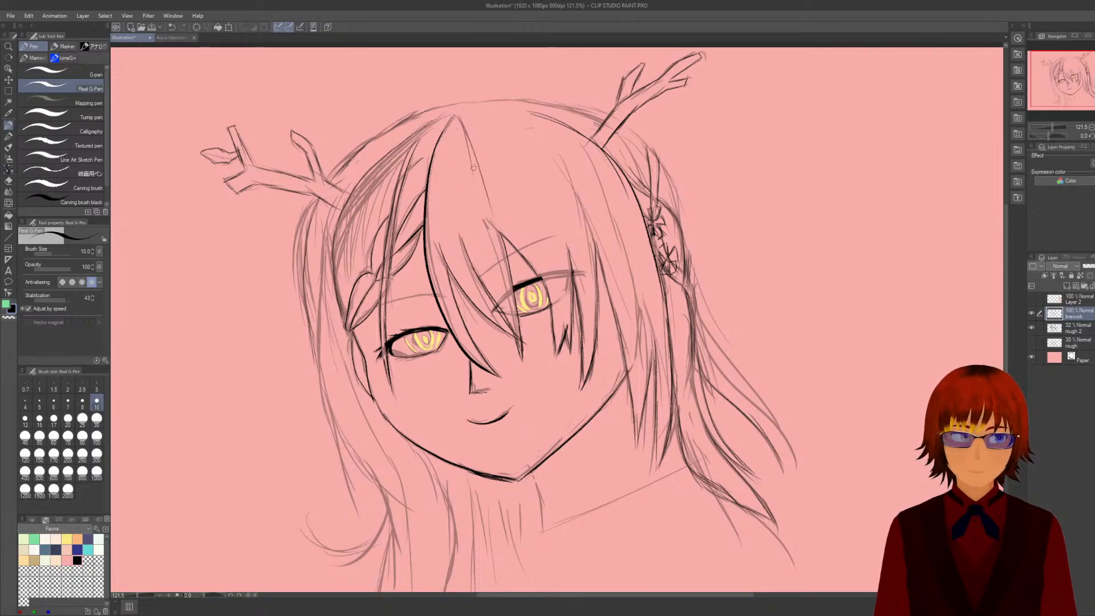
{"action": "left_click_drag", "start_coordinate": [465, 130], "coordinate": [504, 241]}
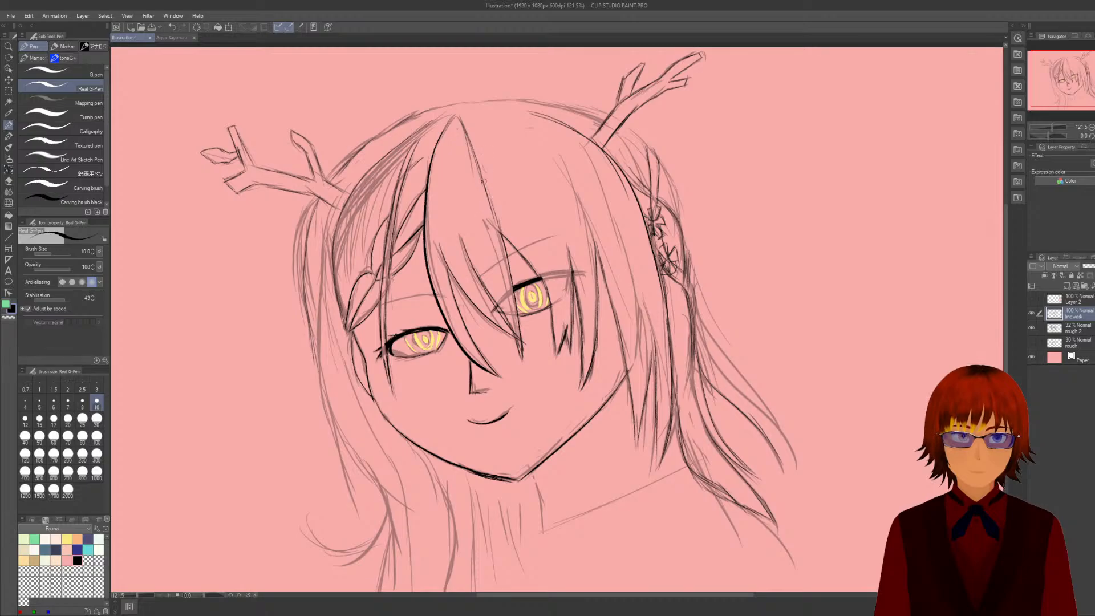
{"action": "left_click_drag", "start_coordinate": [483, 172], "coordinate": [494, 204]}
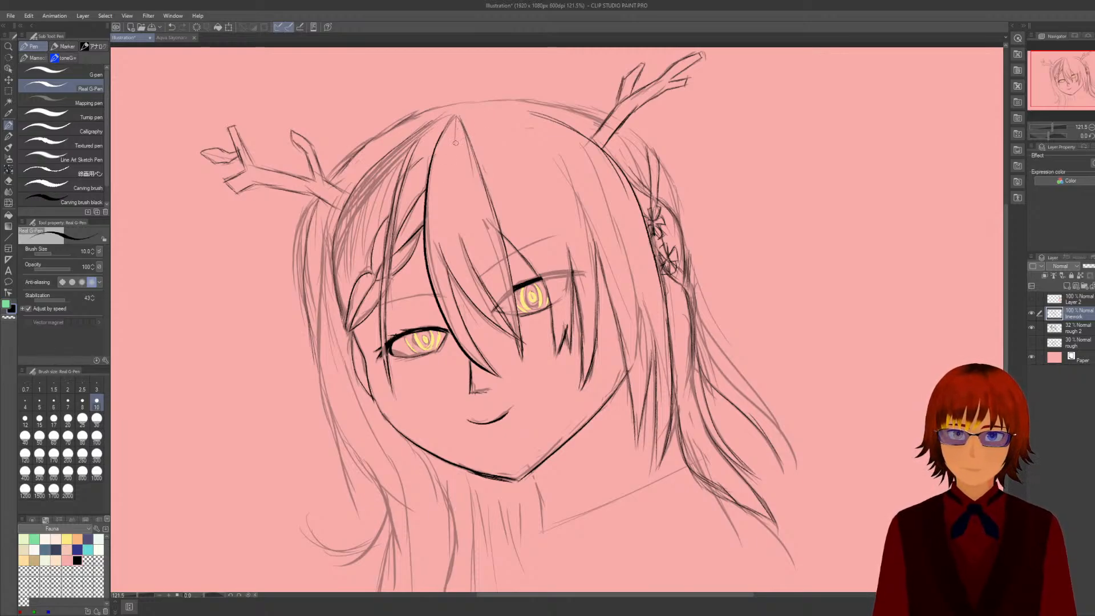
{"action": "mouse_move", "coordinate": [456, 142]}
{"action": "left_mouse_down"}
{"action": "mouse_move", "coordinate": [462, 230]}
{"action": "mouse_move", "coordinate": [455, 204]}
{"action": "left_mouse_up"}
{"action": "left_click_drag", "start_coordinate": [454, 128], "coordinate": [459, 231]}
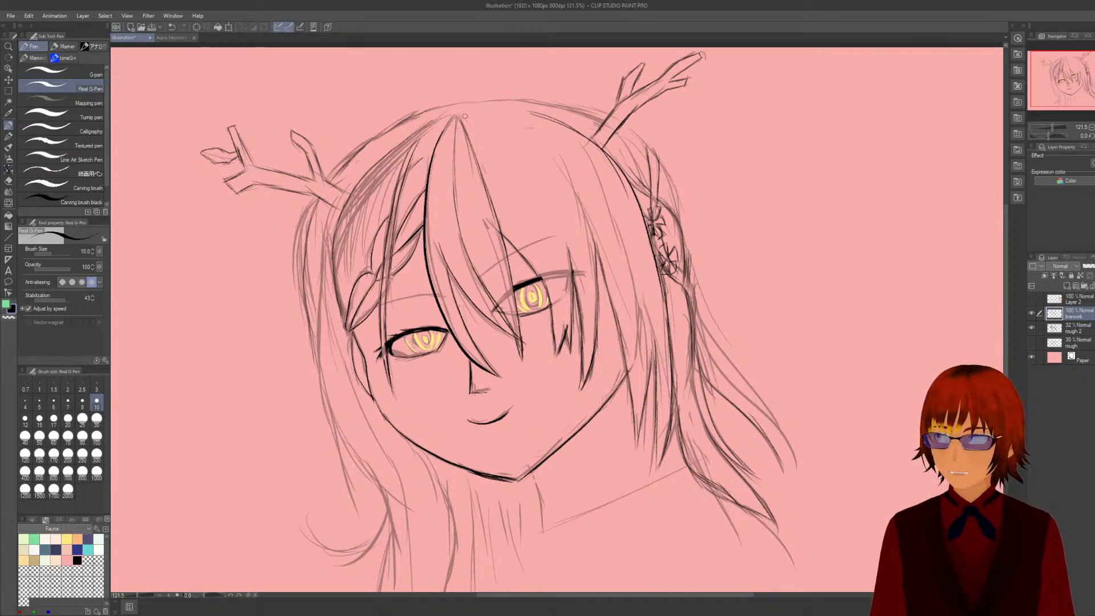
Try to ink a second curved strand from the hair parting over the forehead, outside the existing bang line.
{"action": "left_click_drag", "start_coordinate": [458, 113], "coordinate": [488, 148]}
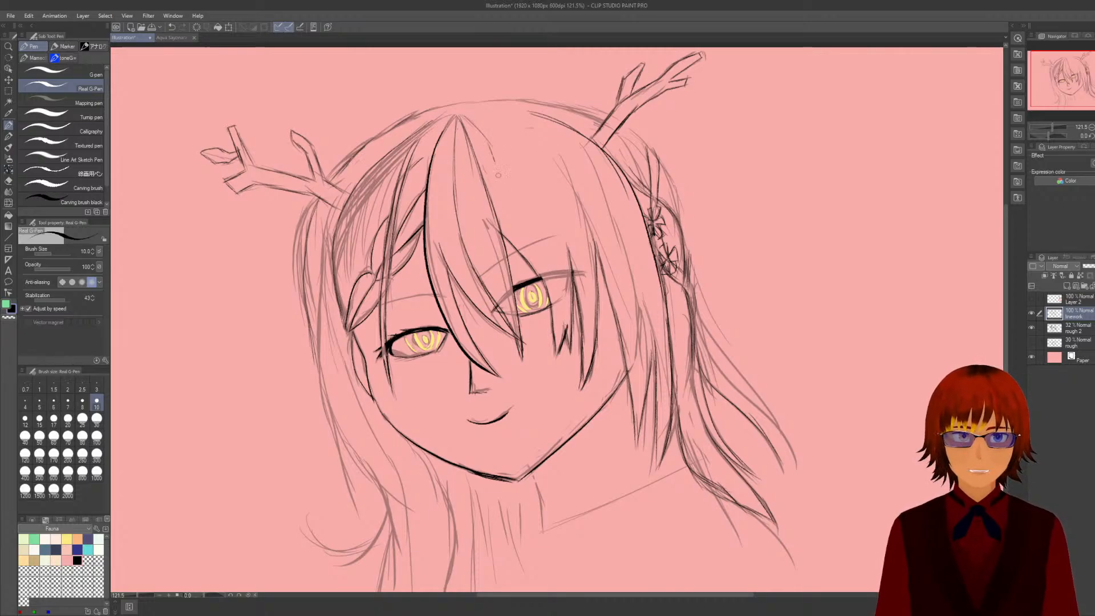
{"action": "left_click_drag", "start_coordinate": [490, 147], "coordinate": [507, 223]}
{"action": "mouse_move", "coordinate": [467, 118]}
{"action": "left_mouse_down"}
{"action": "mouse_move", "coordinate": [506, 219]}
{"action": "mouse_move", "coordinate": [507, 296]}
{"action": "left_mouse_up"}
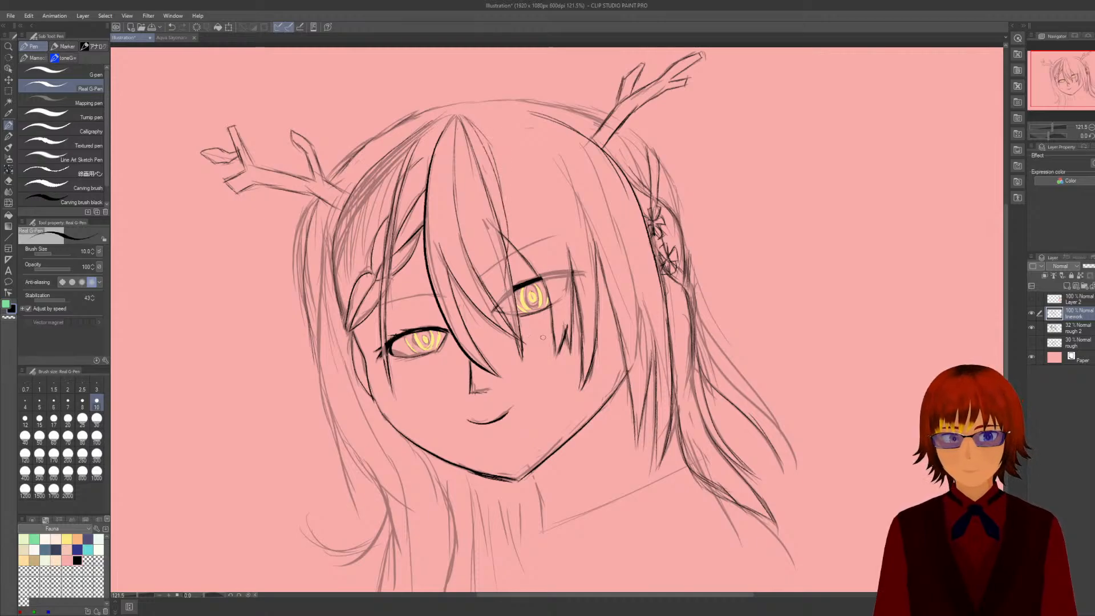
{"action": "key", "text": "ctrl+z"}
{"action": "key", "text": "ctrl+z"}
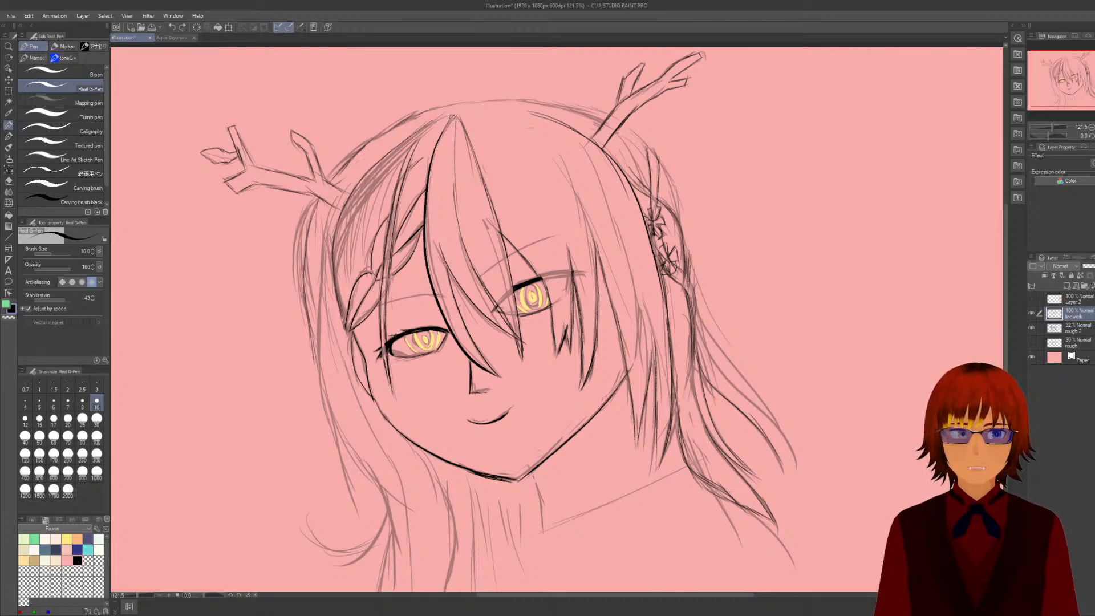
Rework the thin inner line running down the central bang from the hair parting.
{"action": "left_click_drag", "start_coordinate": [455, 114], "coordinate": [455, 155]}
{"action": "left_click_drag", "start_coordinate": [455, 117], "coordinate": [460, 242]}
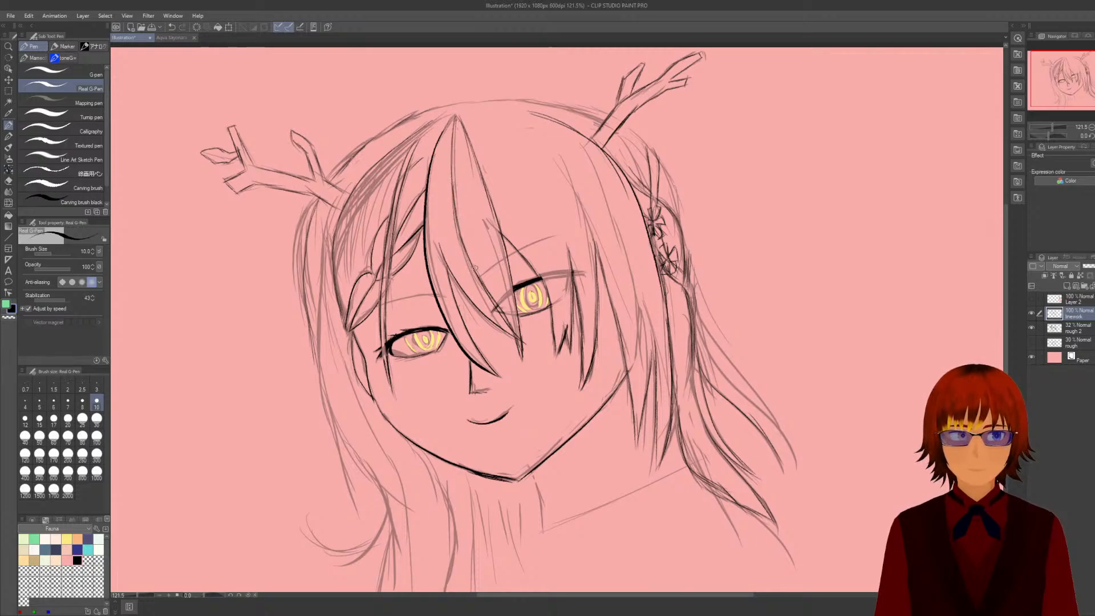
Consult the Aqua illustration for reference and ink the long forehead strand and crown line running from the hair parting toward the flower-side antler.
{"action": "left_click", "coordinate": [172, 37]}
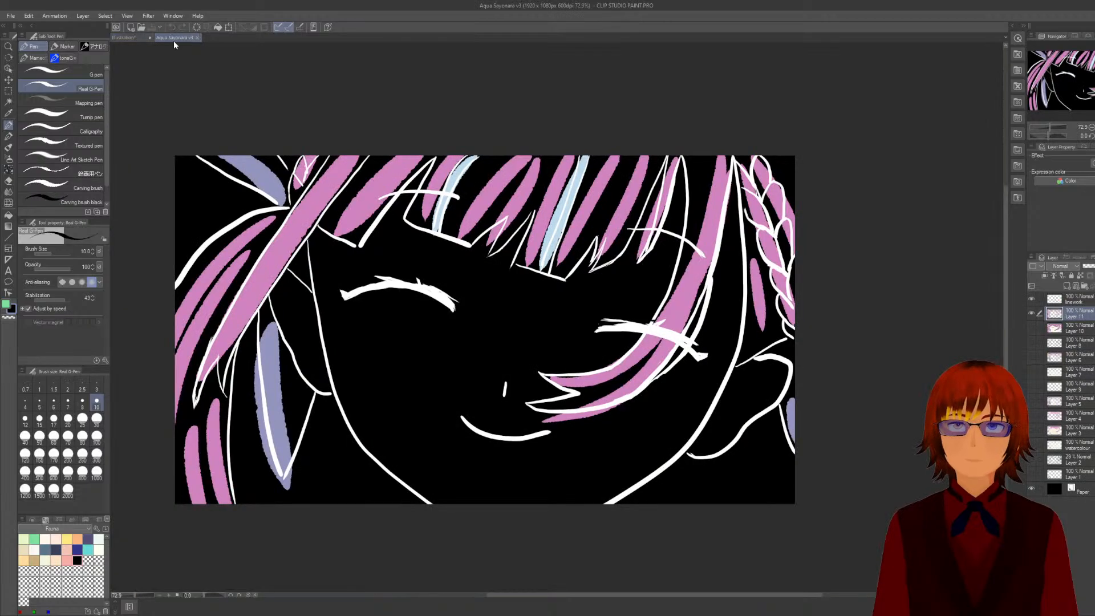
{"action": "left_click", "coordinate": [139, 38]}
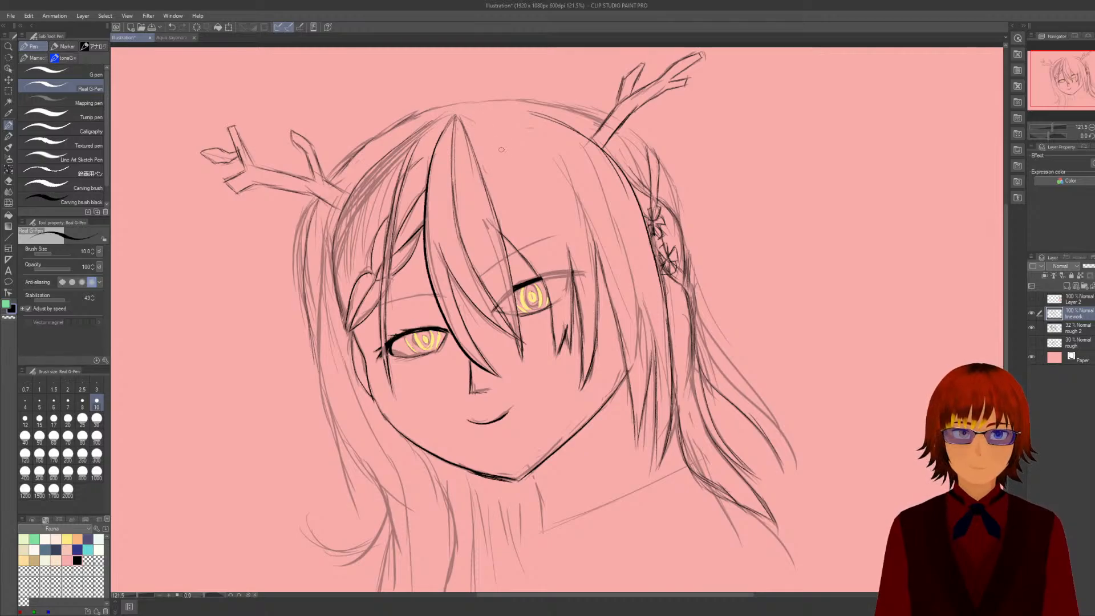
{"action": "left_click_drag", "start_coordinate": [485, 131], "coordinate": [566, 251]}
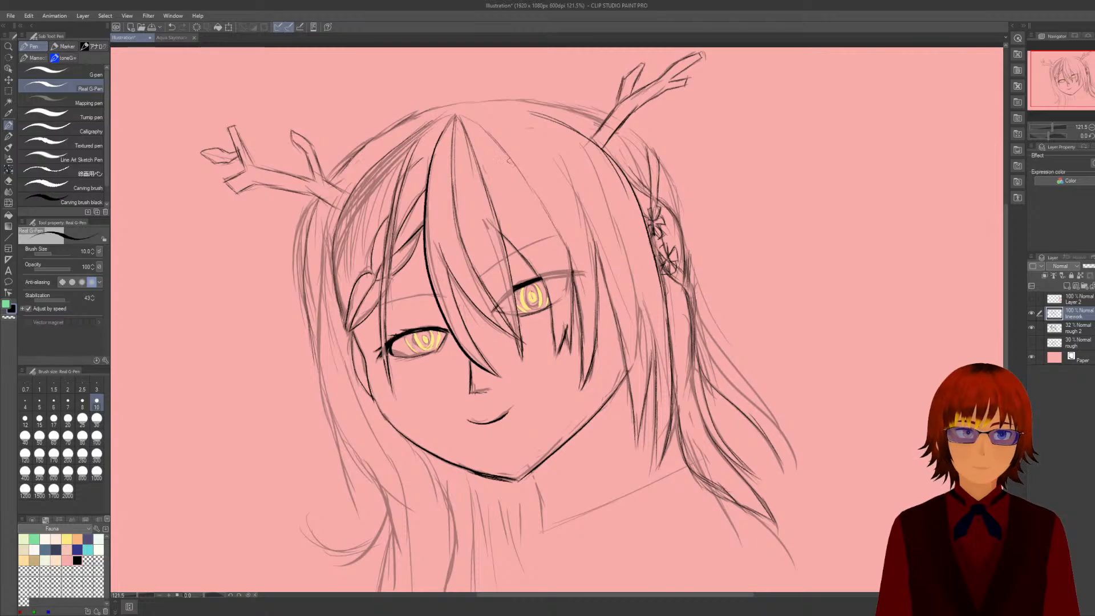
{"action": "left_click_drag", "start_coordinate": [552, 223], "coordinate": [572, 253]}
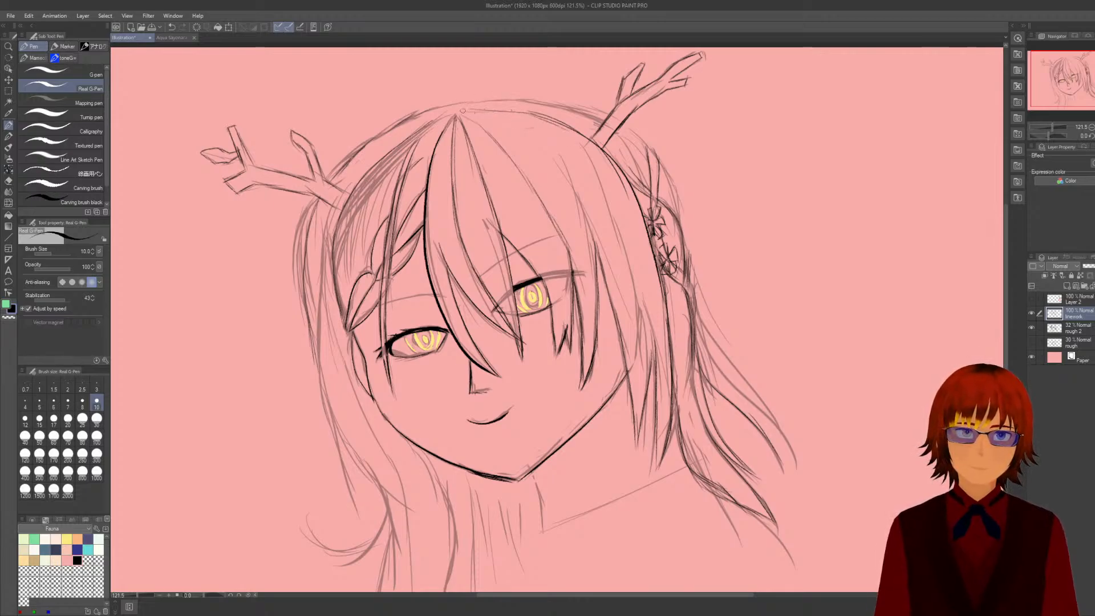
{"action": "mouse_move", "coordinate": [462, 110]}
{"action": "left_mouse_down"}
{"action": "mouse_move", "coordinate": [545, 122]}
{"action": "mouse_move", "coordinate": [525, 108]}
{"action": "mouse_move", "coordinate": [590, 149]}
{"action": "left_mouse_up"}
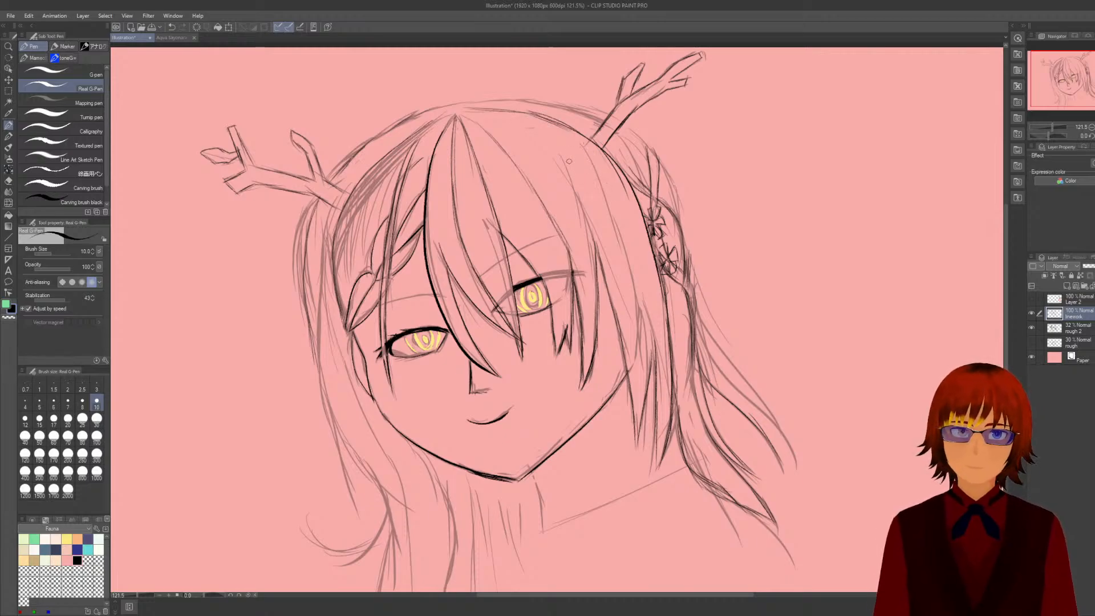
Ink the overlapping bang strand lines falling from below the crown line past the outer corner of the flower-side eye.
{"action": "left_click_drag", "start_coordinate": [560, 153], "coordinate": [602, 252]}
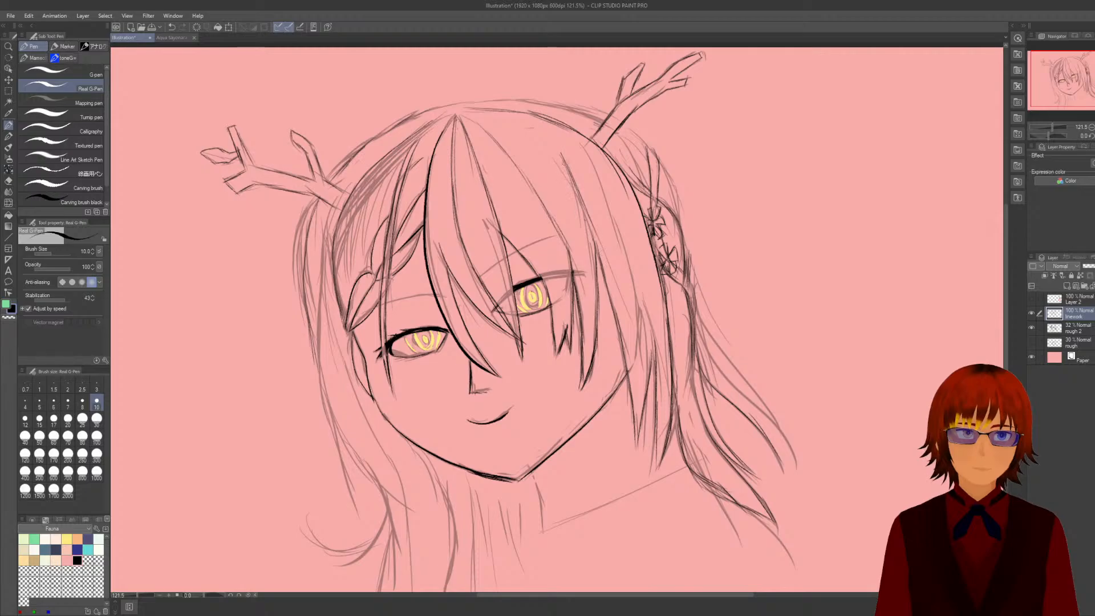
{"action": "left_click_drag", "start_coordinate": [567, 164], "coordinate": [592, 242]}
{"action": "left_click_drag", "start_coordinate": [565, 166], "coordinate": [593, 249]}
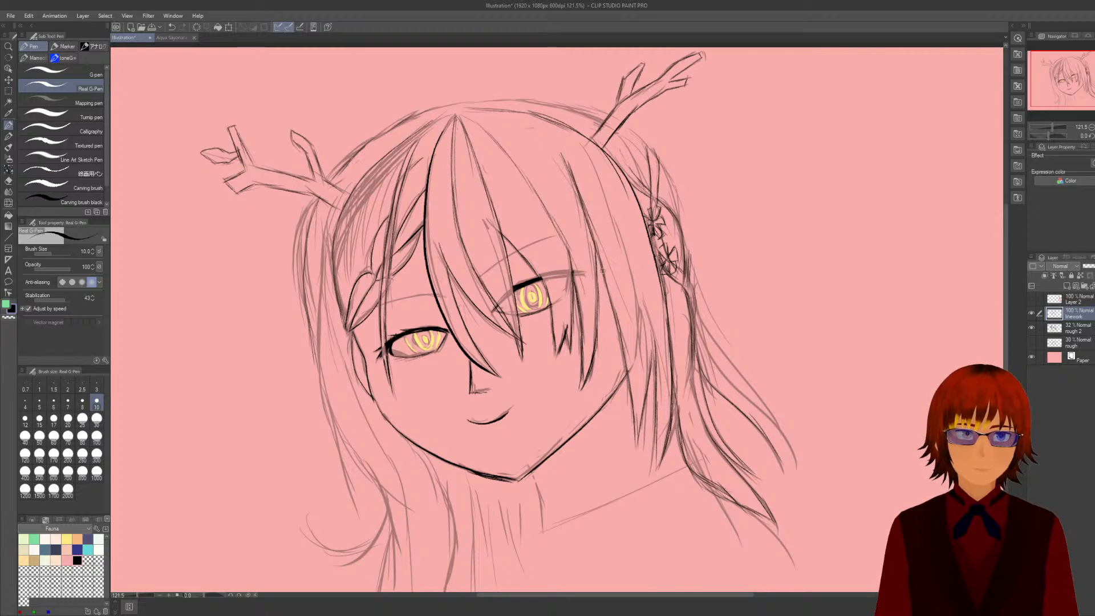
{"action": "key", "text": "e"}
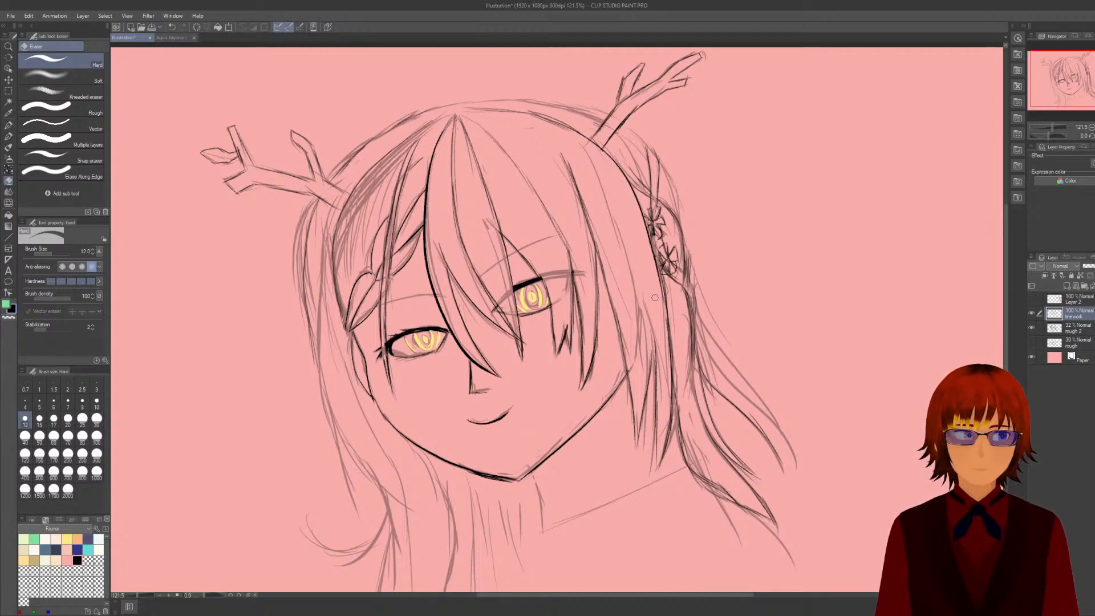
{"action": "key", "text": "p"}
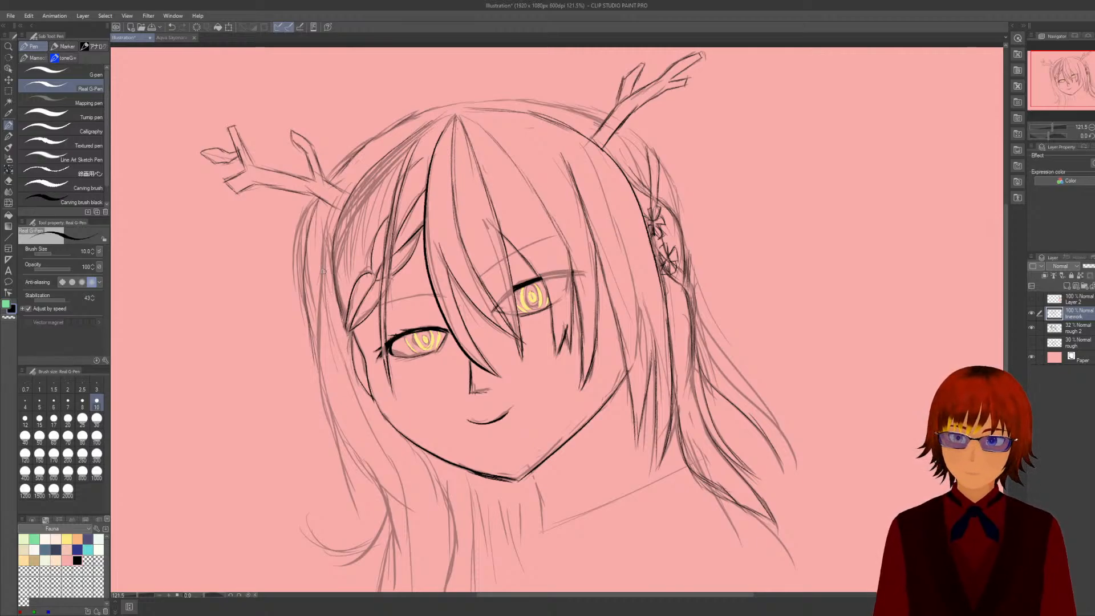
Ink the long side lock on the braid side, with its inner and outer lines and the wavy hair line beside the neck.
{"action": "left_click_drag", "start_coordinate": [322, 268], "coordinate": [325, 382]}
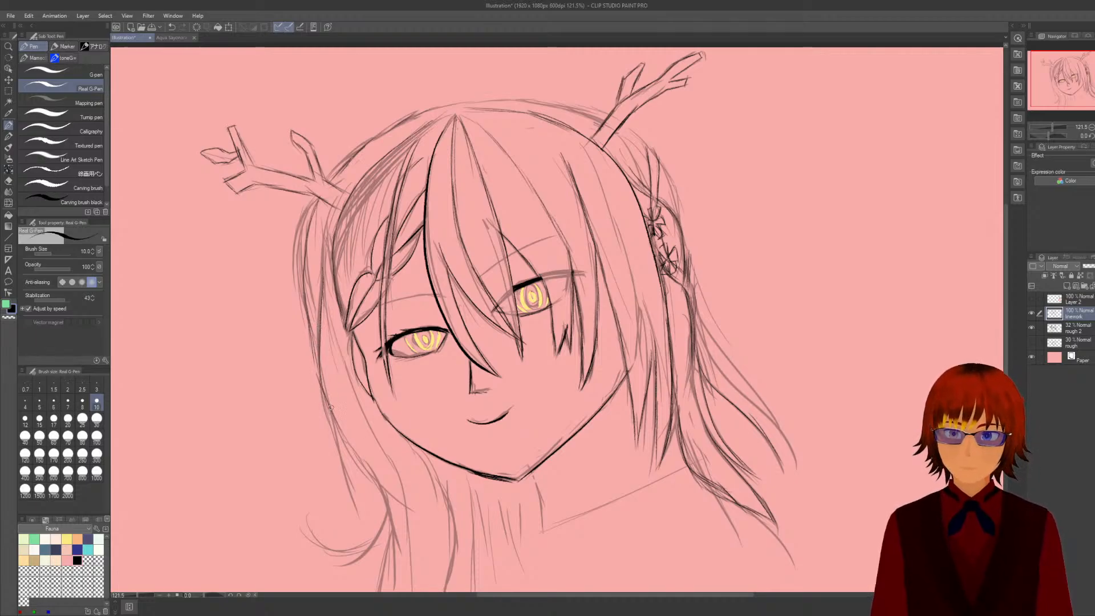
{"action": "mouse_move", "coordinate": [323, 272]}
{"action": "left_mouse_down"}
{"action": "mouse_move", "coordinate": [322, 386]}
{"action": "mouse_move", "coordinate": [390, 506]}
{"action": "mouse_move", "coordinate": [395, 594]}
{"action": "left_mouse_up"}
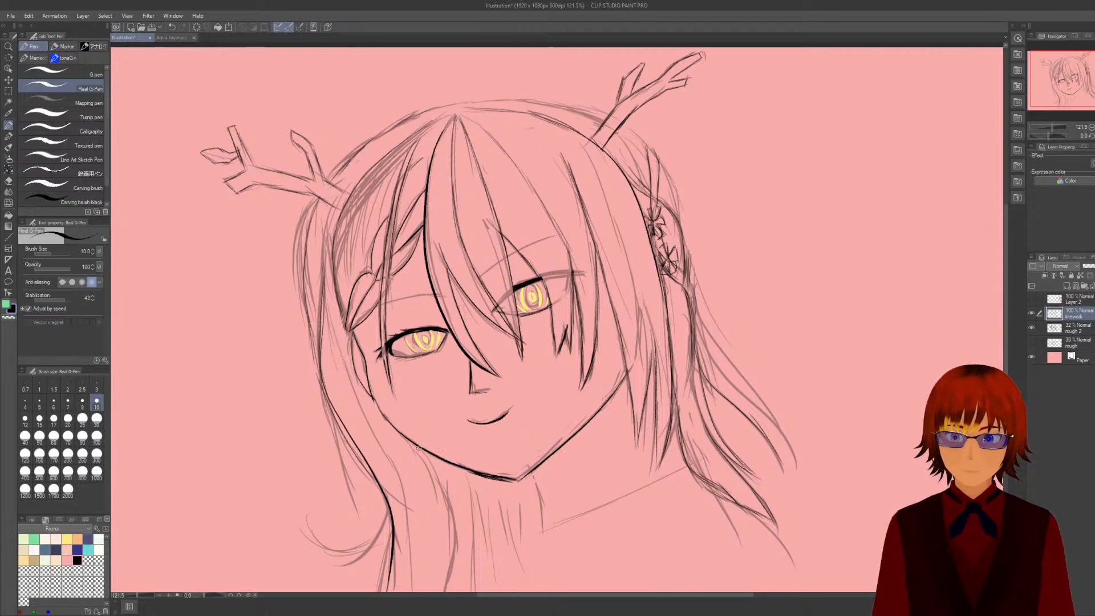
{"action": "mouse_move", "coordinate": [438, 482]}
{"action": "left_mouse_down"}
{"action": "mouse_move", "coordinate": [460, 530]}
{"action": "mouse_move", "coordinate": [441, 604]}
{"action": "left_mouse_up"}
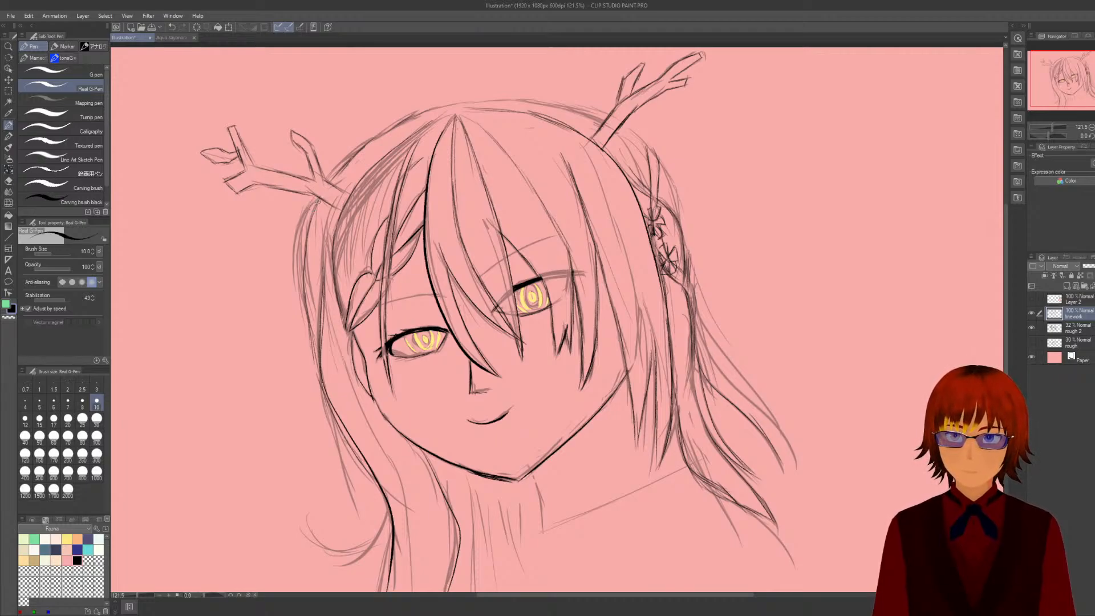
{"action": "mouse_move", "coordinate": [318, 201]}
{"action": "left_mouse_down"}
{"action": "mouse_move", "coordinate": [305, 254]}
{"action": "mouse_move", "coordinate": [321, 370]}
{"action": "left_mouse_up"}
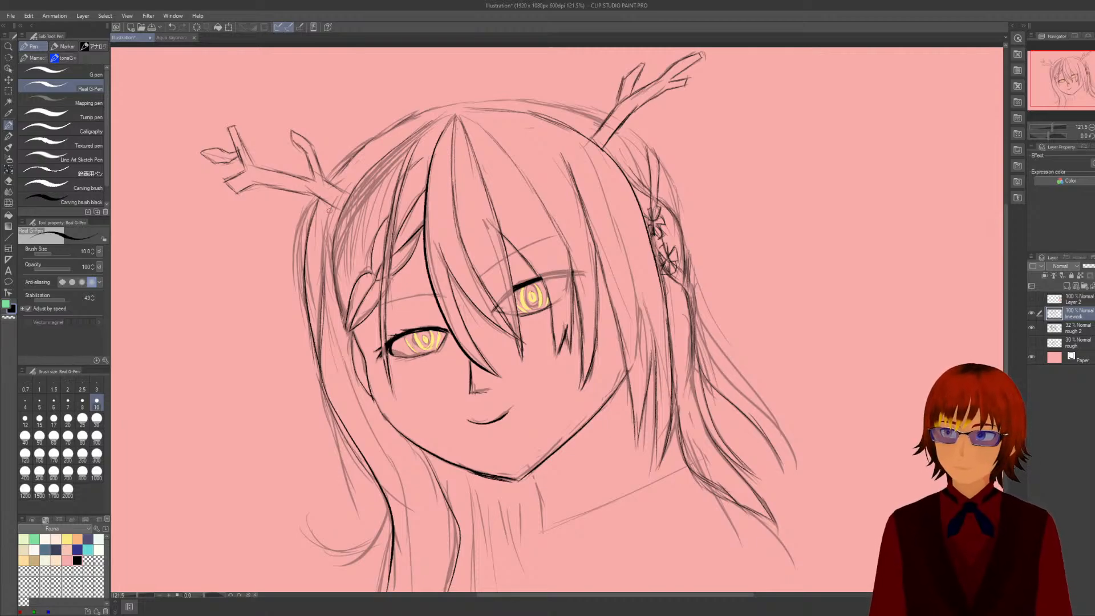
Try to ink a fuller outer edge for the braid-side lock, from below the antler down toward its lower end.
{"action": "mouse_move", "coordinate": [330, 207]}
{"action": "left_mouse_down"}
{"action": "mouse_move", "coordinate": [310, 406]}
{"action": "mouse_move", "coordinate": [345, 491]}
{"action": "left_mouse_up"}
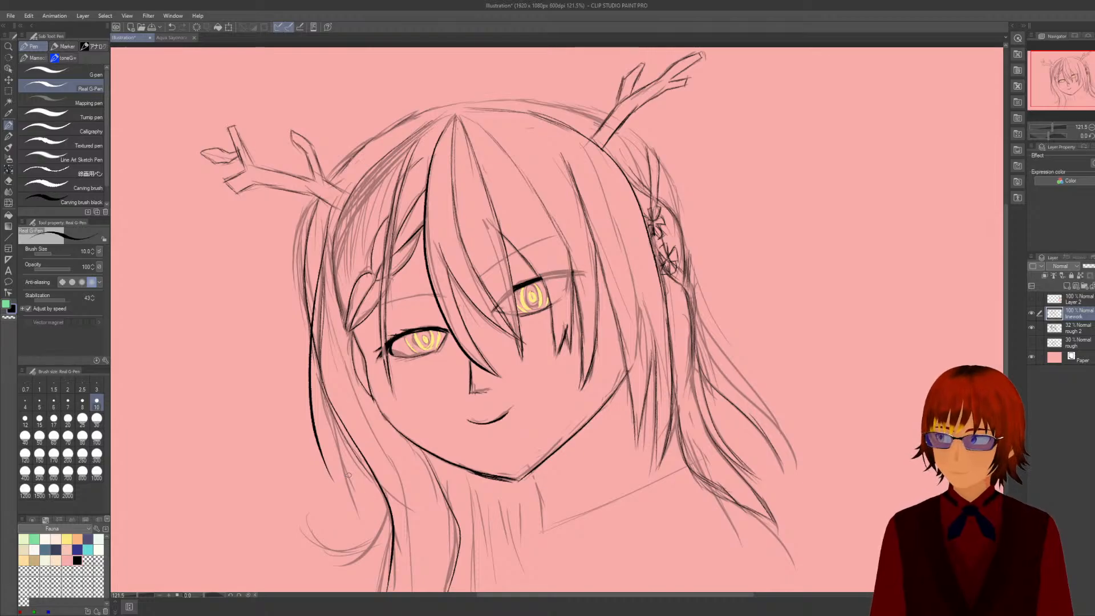
{"action": "key", "text": "ctrl+z"}
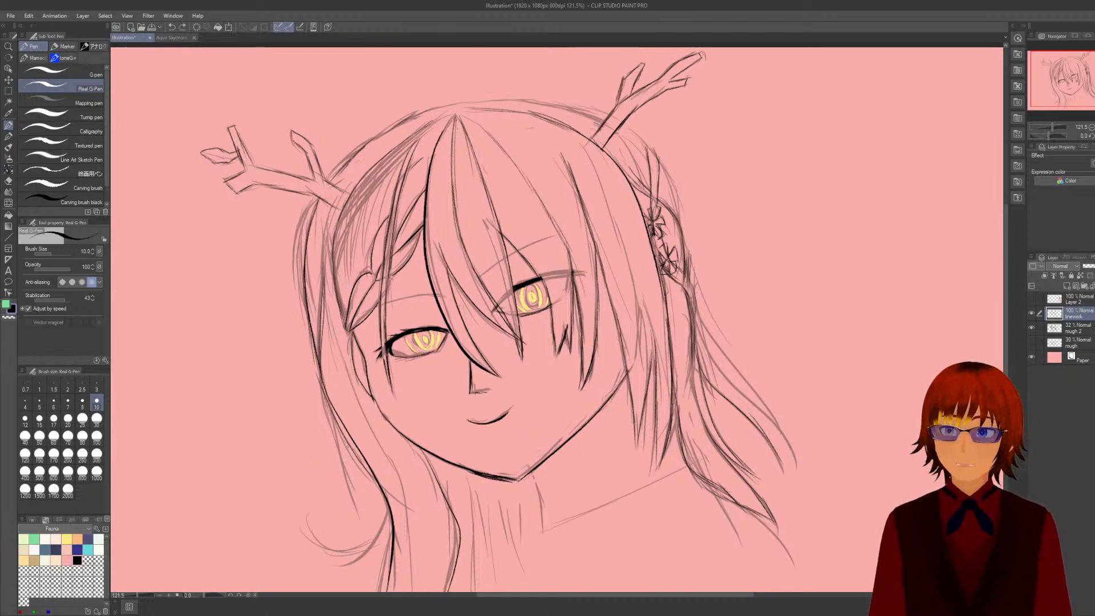
{"action": "mouse_move", "coordinate": [323, 225]}
{"action": "left_mouse_down"}
{"action": "mouse_move", "coordinate": [305, 385]}
{"action": "mouse_move", "coordinate": [360, 502]}
{"action": "mouse_move", "coordinate": [376, 541]}
{"action": "left_mouse_up"}
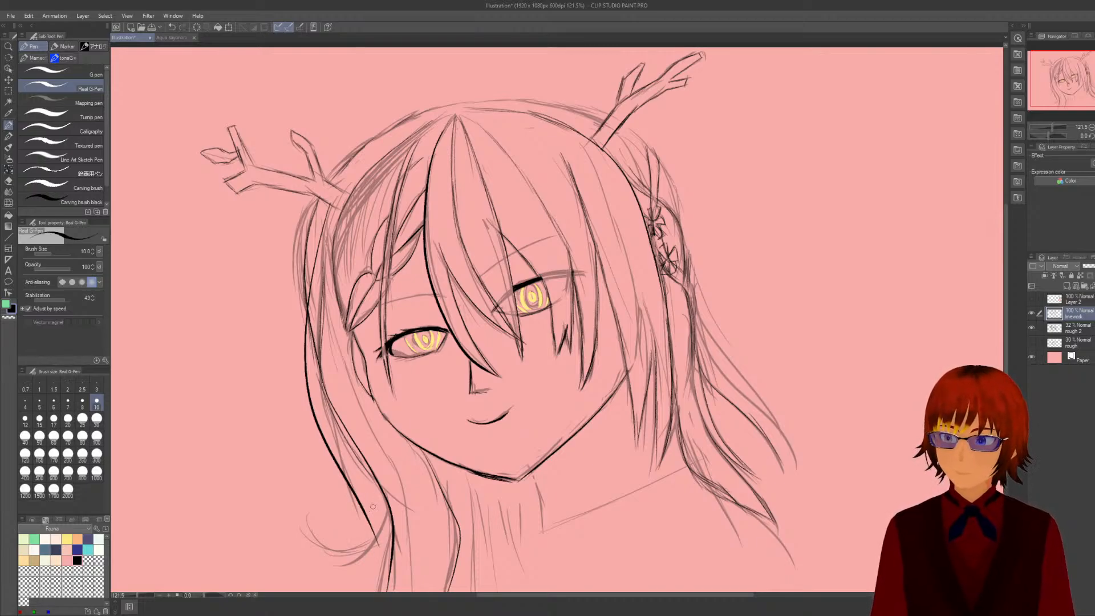
{"action": "key", "text": "ctrl+z"}
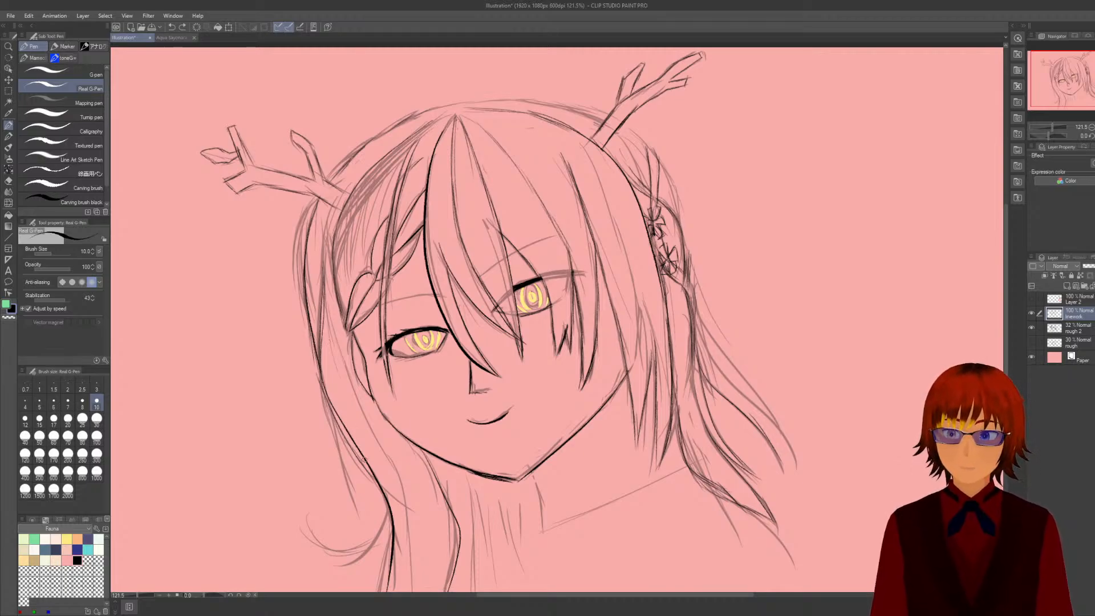
Ink the outward-curling tip of the braid-side lock as two curved lines meeting in a point.
{"action": "mouse_move", "coordinate": [363, 456]}
{"action": "left_mouse_down"}
{"action": "mouse_move", "coordinate": [383, 506]}
{"action": "mouse_move", "coordinate": [379, 533]}
{"action": "mouse_move", "coordinate": [356, 549]}
{"action": "mouse_move", "coordinate": [323, 545]}
{"action": "mouse_move", "coordinate": [297, 520]}
{"action": "left_mouse_up"}
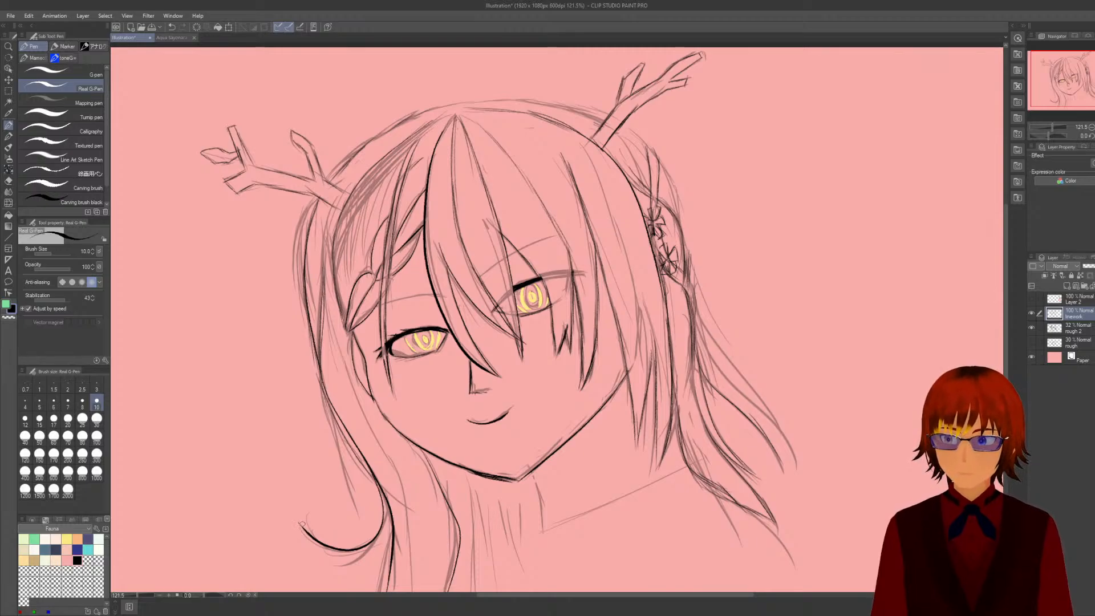
{"action": "mouse_move", "coordinate": [299, 523]}
{"action": "left_mouse_down"}
{"action": "mouse_move", "coordinate": [321, 555]}
{"action": "mouse_move", "coordinate": [346, 561]}
{"action": "mouse_move", "coordinate": [389, 509]}
{"action": "left_mouse_up"}
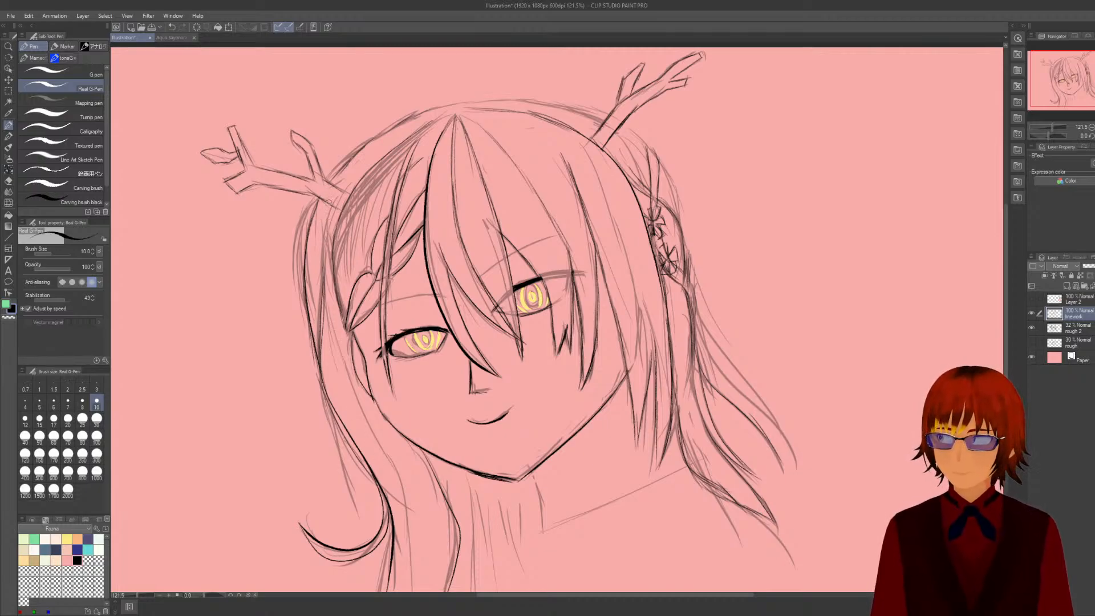
Try two long curved outer strands from below the antler to the curled tip, check them with the rough 2 layer hidden, and undo both.
{"action": "mouse_move", "coordinate": [328, 207]}
{"action": "left_mouse_down"}
{"action": "mouse_move", "coordinate": [291, 361]}
{"action": "mouse_move", "coordinate": [295, 427]}
{"action": "mouse_move", "coordinate": [329, 513]}
{"action": "mouse_move", "coordinate": [393, 546]}
{"action": "left_mouse_up"}
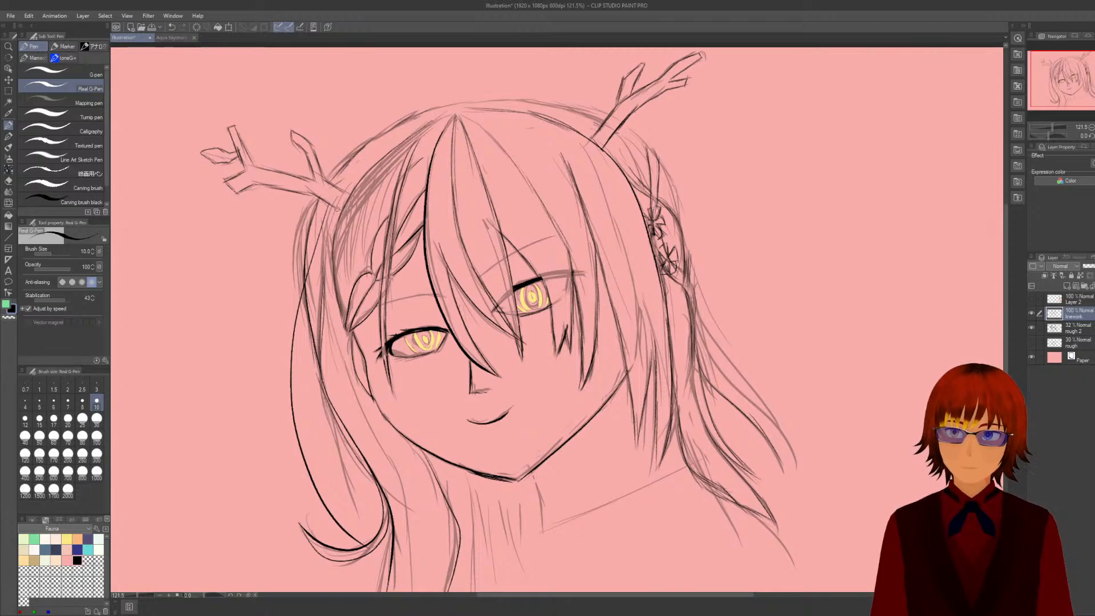
{"action": "mouse_move", "coordinate": [334, 216]}
{"action": "left_mouse_down"}
{"action": "mouse_move", "coordinate": [308, 343]}
{"action": "mouse_move", "coordinate": [311, 411]}
{"action": "mouse_move", "coordinate": [382, 541]}
{"action": "left_mouse_up"}
{"action": "key", "text": "ctrl+z"}
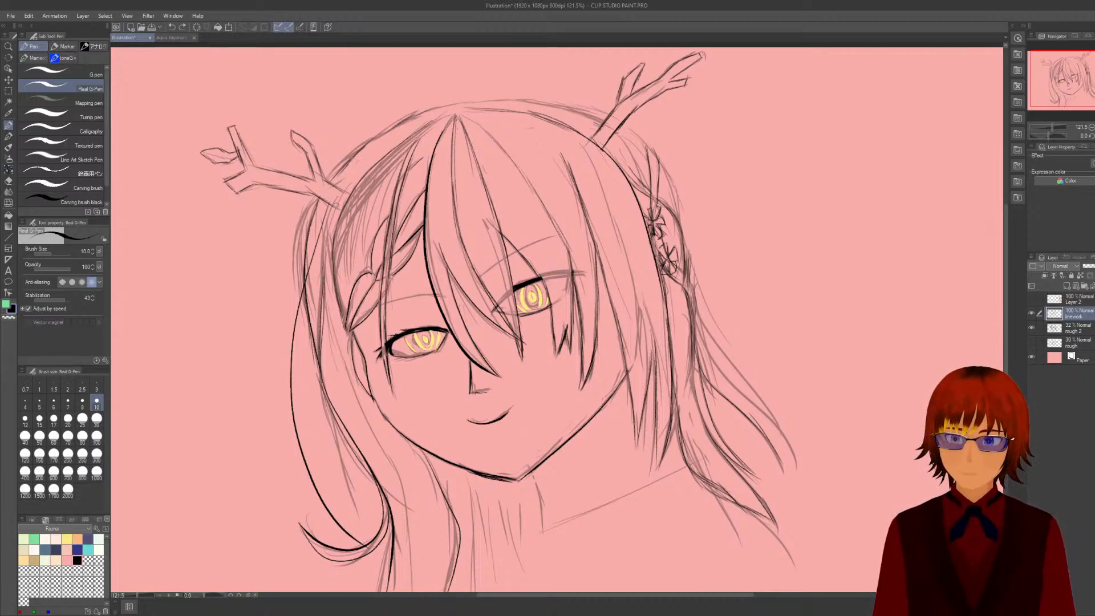
{"action": "mouse_move", "coordinate": [306, 371]}
{"action": "left_mouse_down"}
{"action": "mouse_move", "coordinate": [341, 481]}
{"action": "mouse_move", "coordinate": [389, 536]}
{"action": "left_mouse_up"}
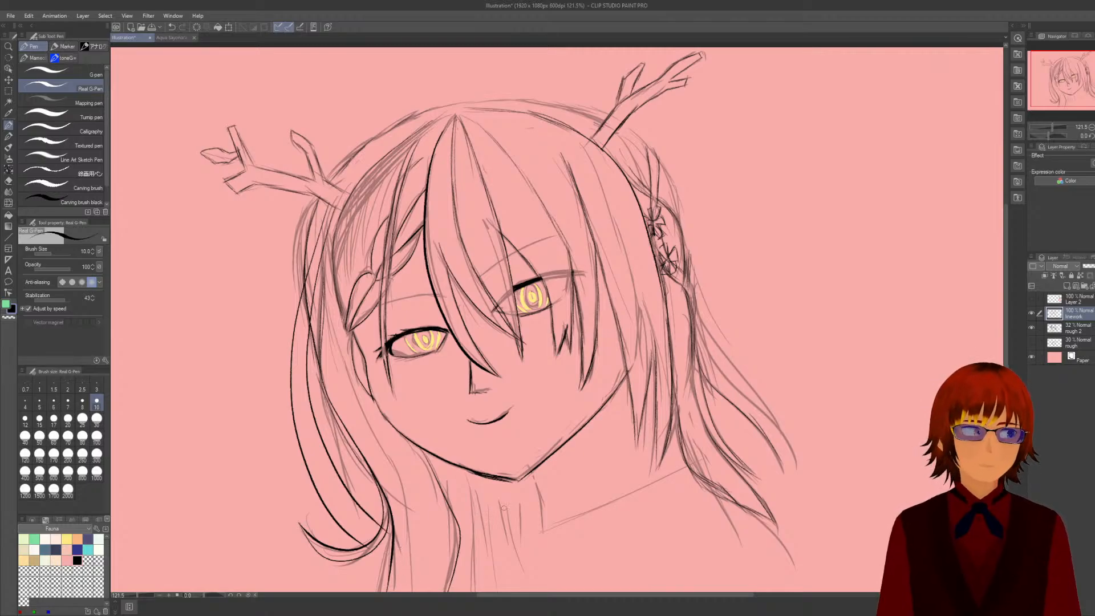
{"action": "left_click", "coordinate": [1030, 327]}
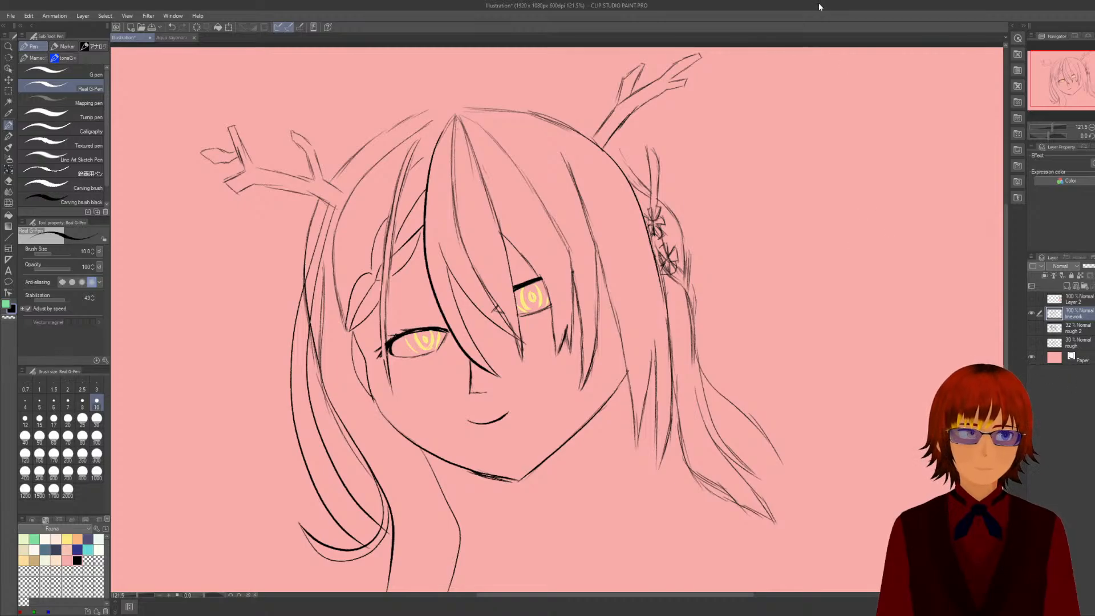
{"action": "key", "text": "ctrl+z"}
{"action": "key", "text": "ctrl+z"}
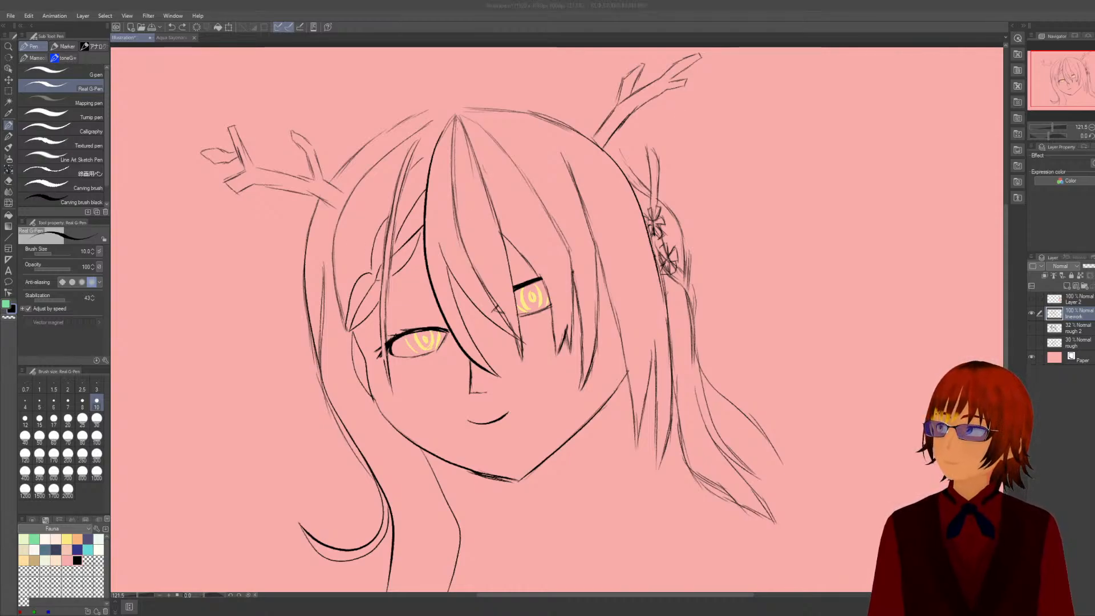
Clean up the upper lash line of the eye partly covered by the bangs with the eraser and return to the Real G-Pen.
{"action": "left_click", "coordinate": [279, 7]}
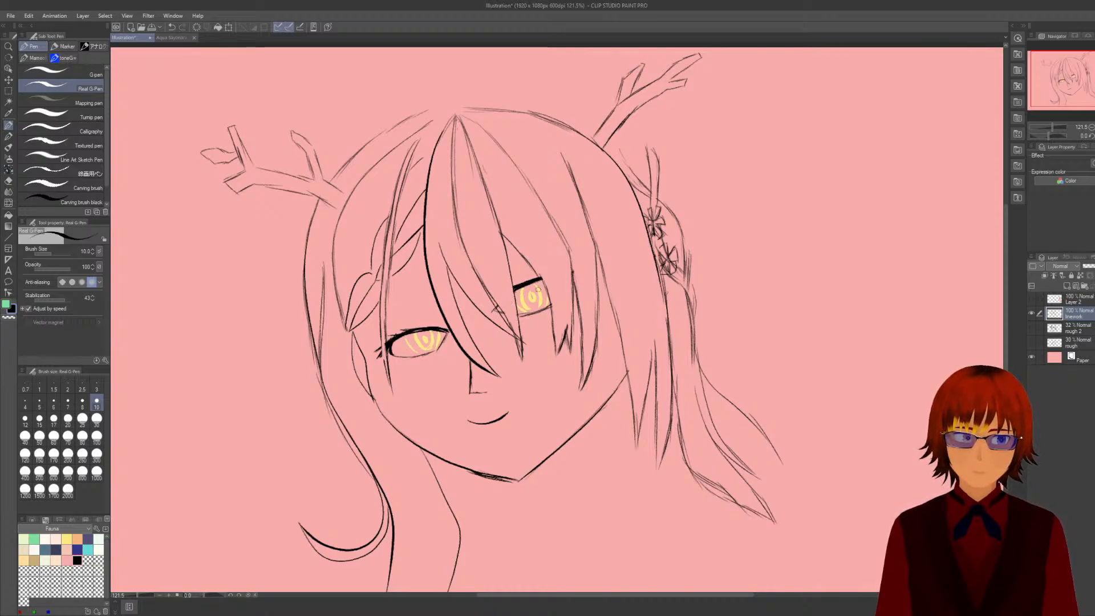
{"action": "key", "text": "e"}
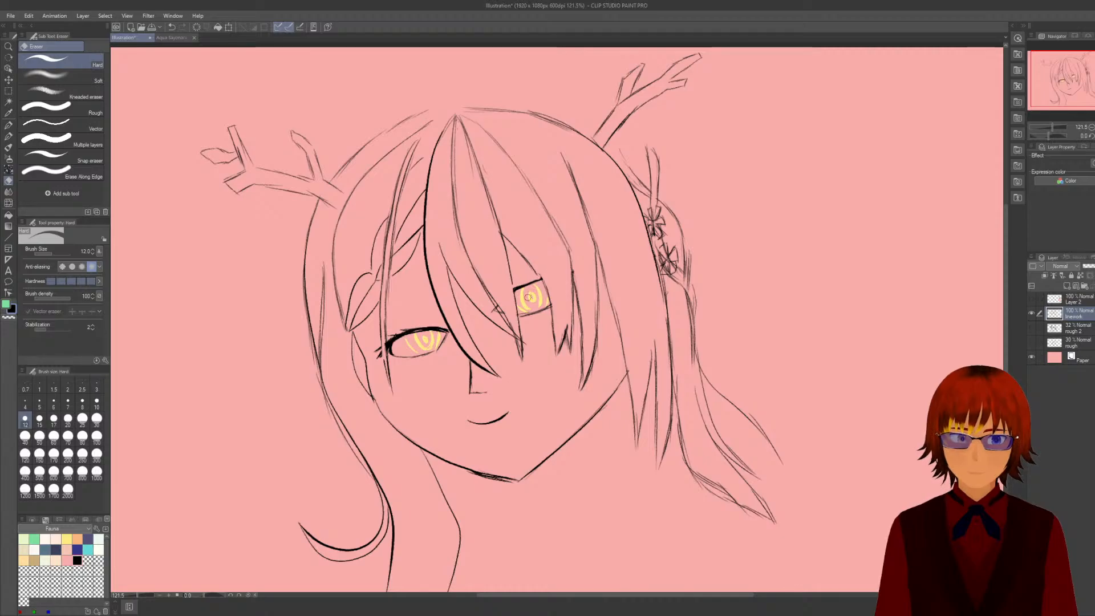
{"action": "key", "text": "ctrl+z"}
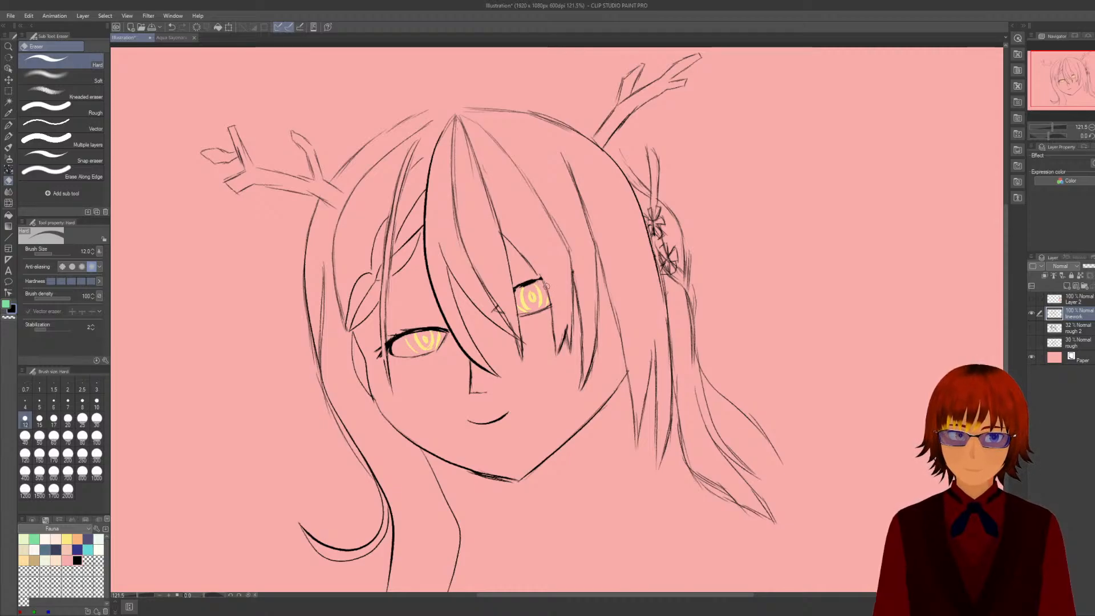
{"action": "key", "text": "p"}
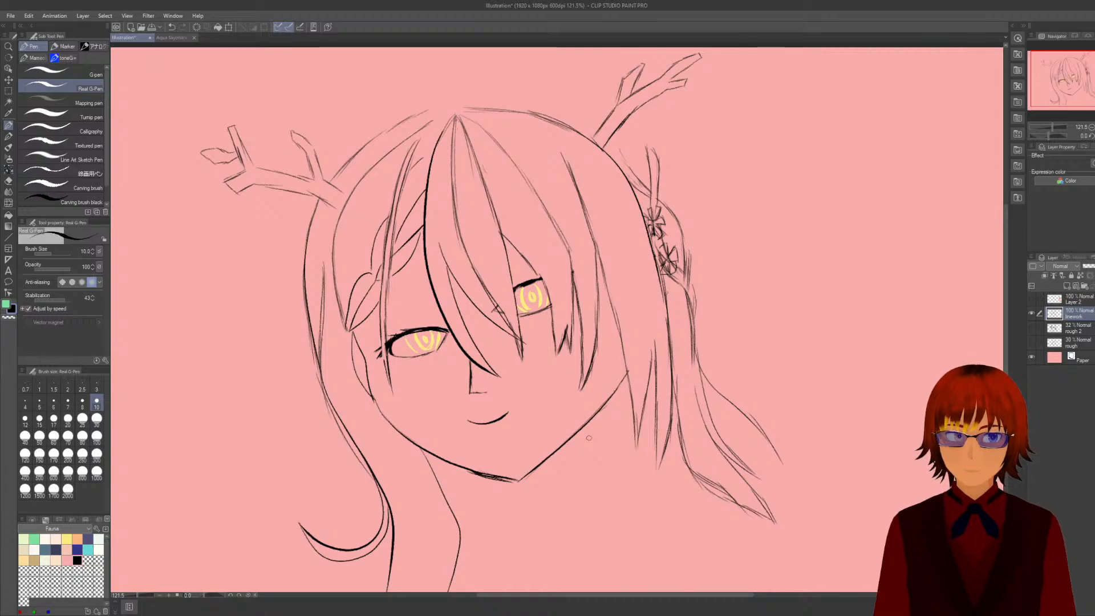
{"action": "key", "text": "p"}
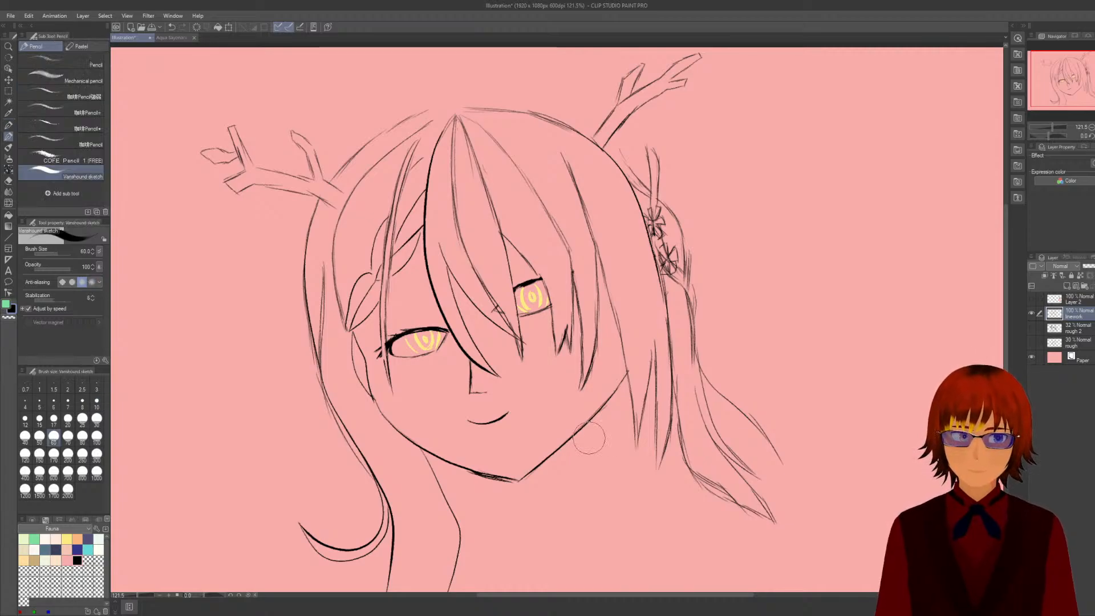
{"action": "key", "text": "p"}
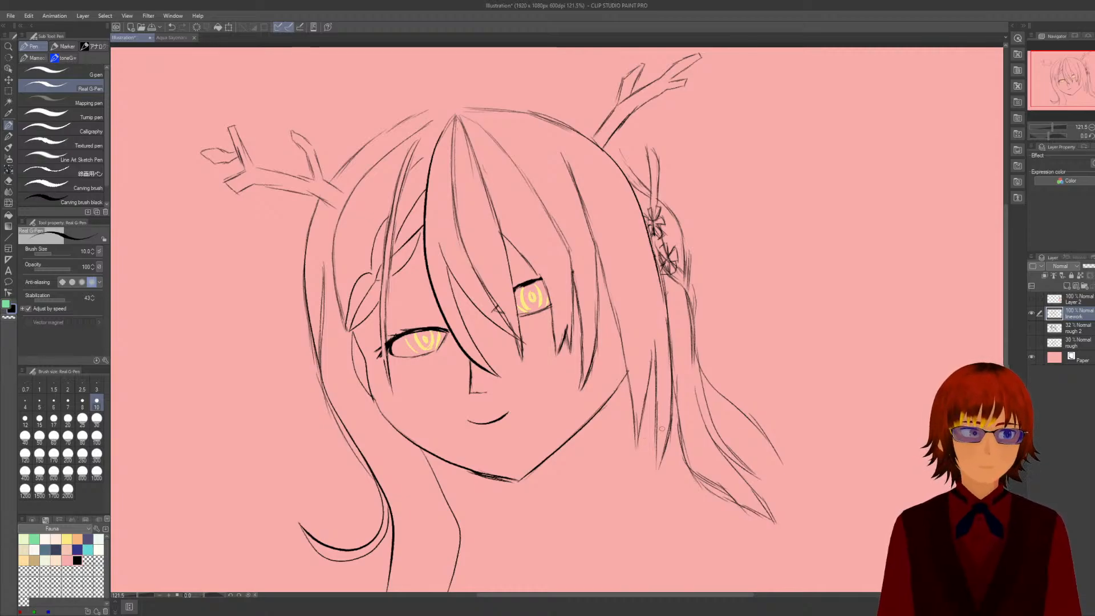
Show the rough 2 layer and ink the short neck line descending from beside the chin.
{"action": "left_click", "coordinate": [1030, 328]}
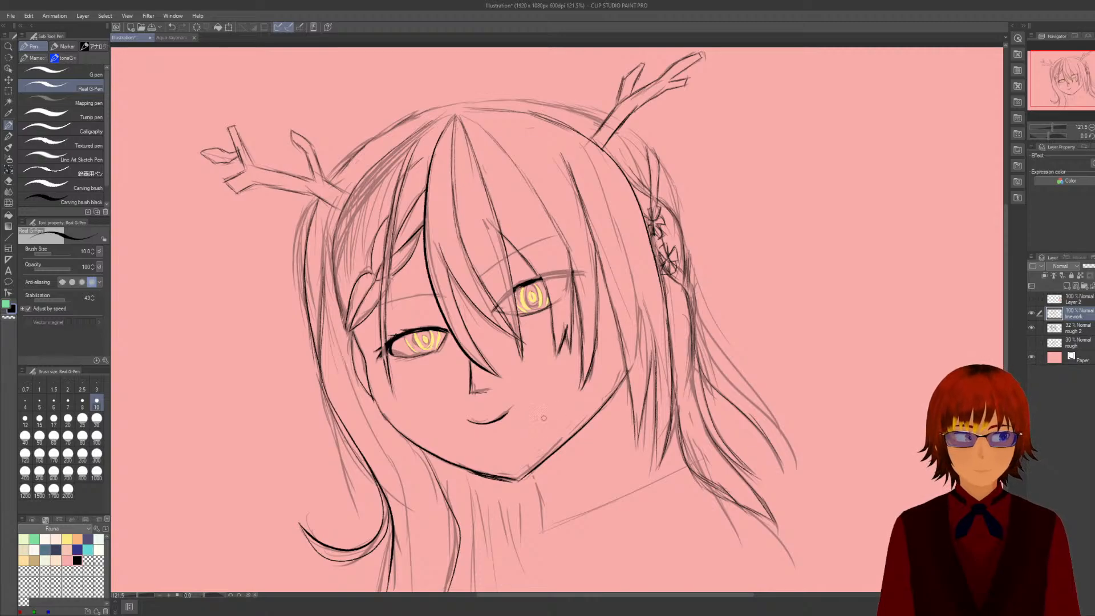
{"action": "left_click_drag", "start_coordinate": [534, 475], "coordinate": [542, 528]}
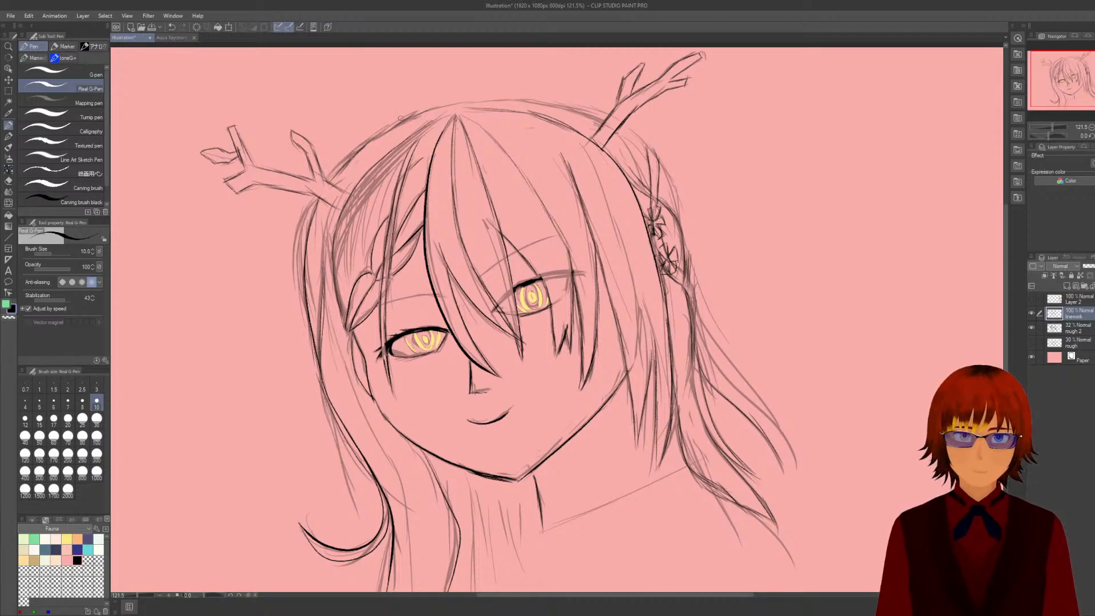
Ink the outer contour of the top of the head as one smooth arc between the two antlers.
{"action": "mouse_move", "coordinate": [401, 118]}
{"action": "left_mouse_down"}
{"action": "mouse_move", "coordinate": [511, 95]}
{"action": "mouse_move", "coordinate": [609, 118]}
{"action": "left_mouse_up"}
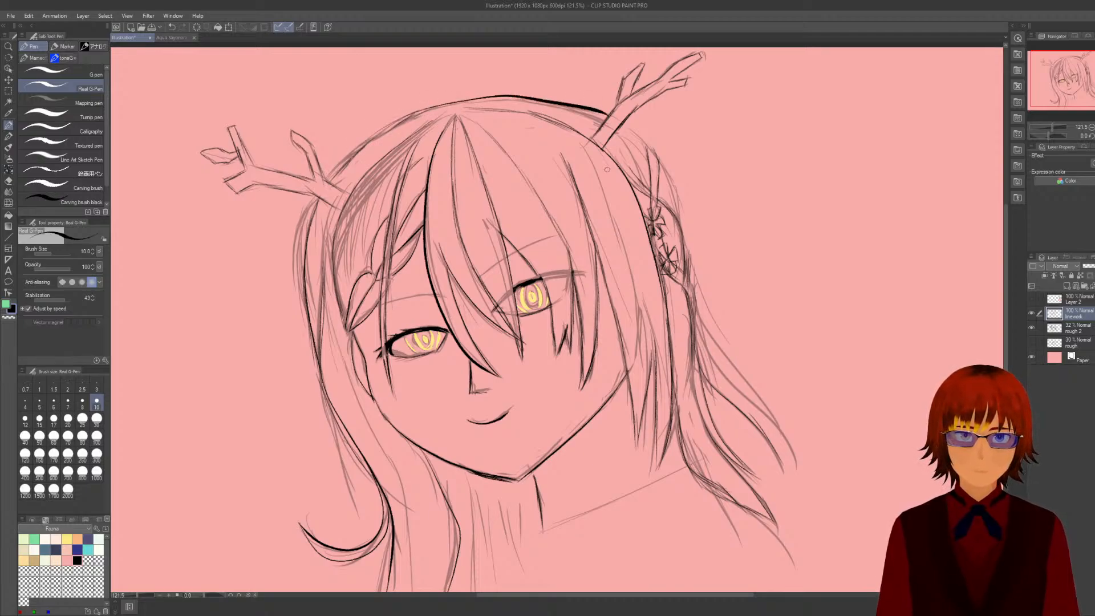
{"action": "key", "text": "ctrl+z"}
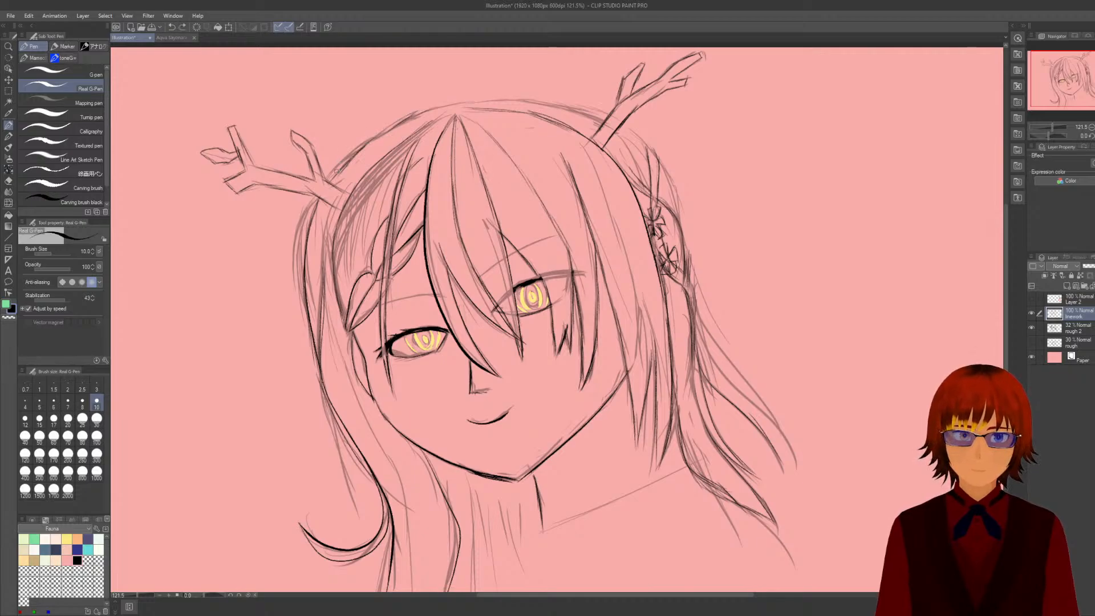
{"action": "mouse_move", "coordinate": [336, 170]}
{"action": "left_mouse_down"}
{"action": "mouse_move", "coordinate": [416, 119]}
{"action": "mouse_move", "coordinate": [482, 98]}
{"action": "mouse_move", "coordinate": [597, 116]}
{"action": "mouse_move", "coordinate": [600, 141]}
{"action": "left_mouse_up"}
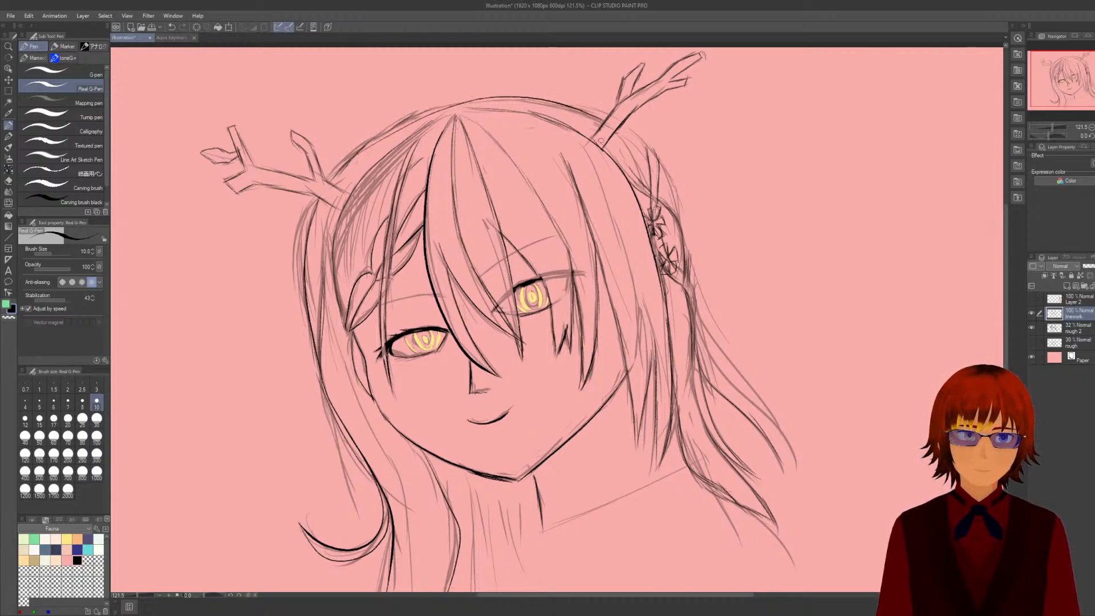
Undo the last top-of-head contour and re-ink it as a smooth arc peaking above the hair parting between the antlers.
{"action": "key", "text": "ctrl+z"}
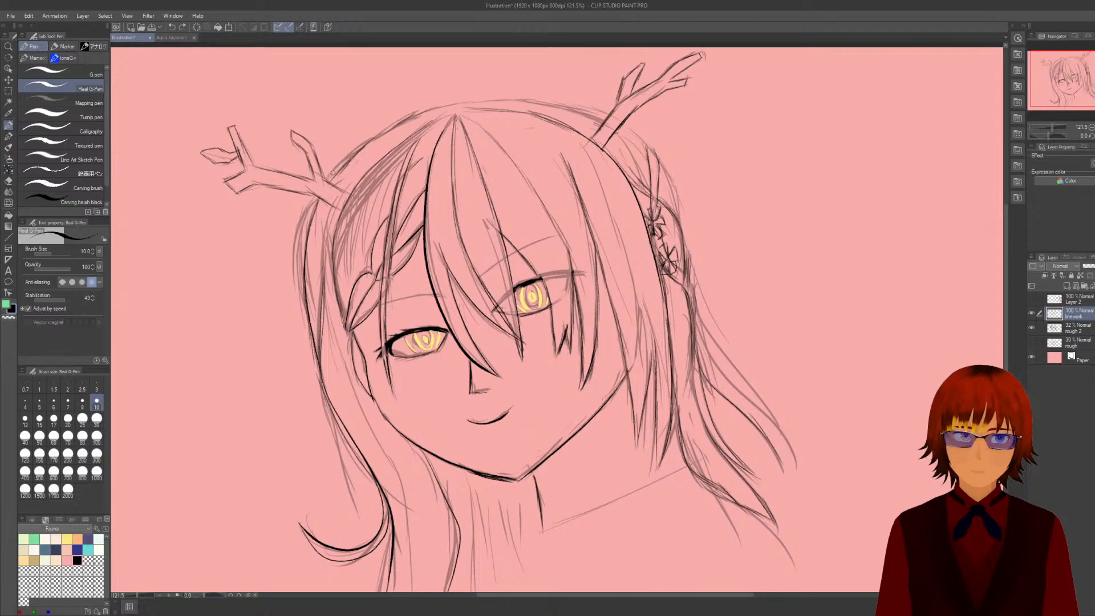
{"action": "mouse_move", "coordinate": [334, 171]}
{"action": "left_mouse_down"}
{"action": "mouse_move", "coordinate": [424, 114]}
{"action": "mouse_move", "coordinate": [527, 104]}
{"action": "mouse_move", "coordinate": [607, 122]}
{"action": "left_mouse_up"}
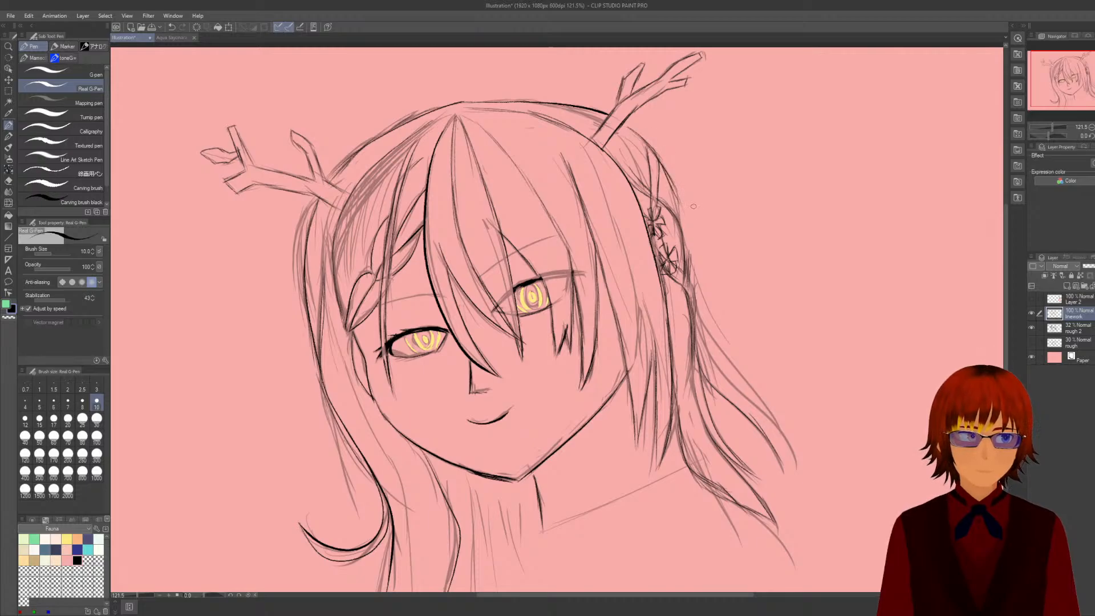
Ink the outer contour of the back hair from beside the flower ornaments down into a long tapering outer strand, redoing the first attempt.
{"action": "left_click_drag", "start_coordinate": [676, 192], "coordinate": [683, 228]}
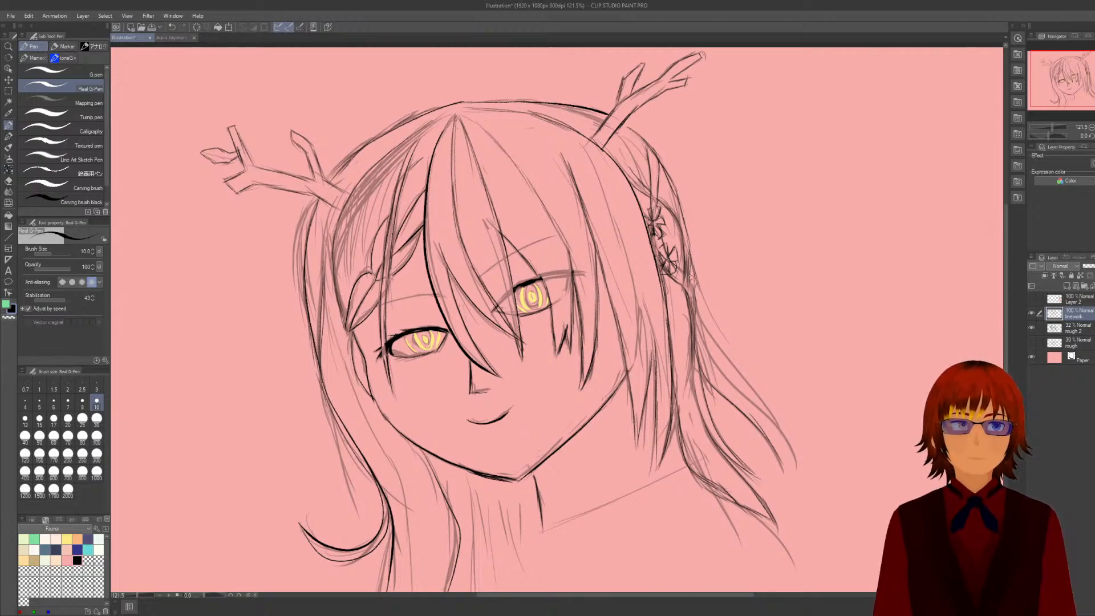
{"action": "left_click_drag", "start_coordinate": [691, 278], "coordinate": [735, 345]}
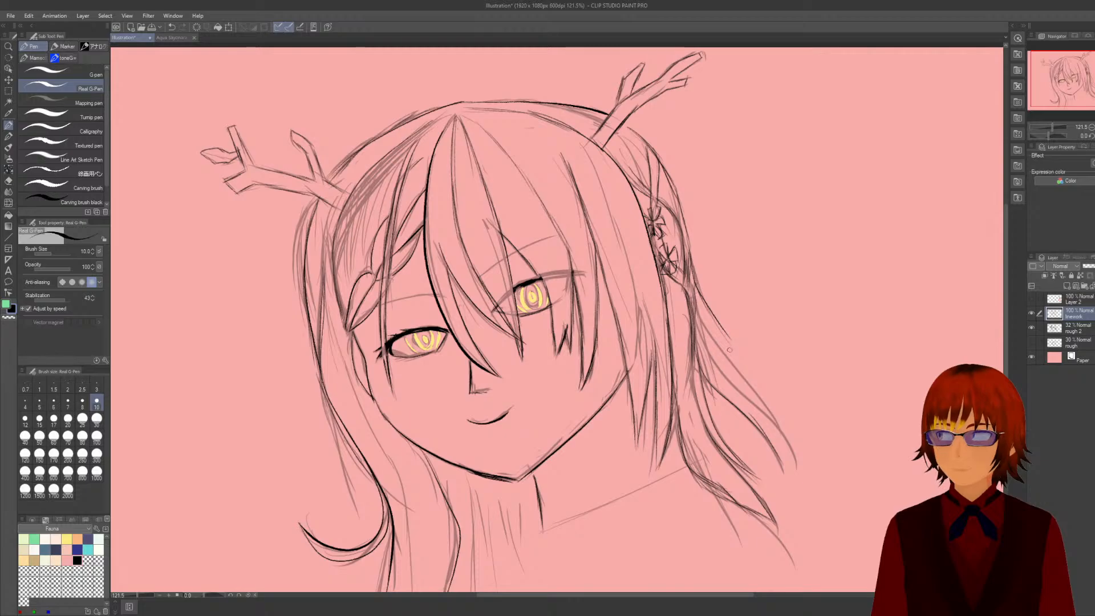
{"action": "key", "text": "ctrl+z"}
{"action": "key", "text": "ctrl+z"}
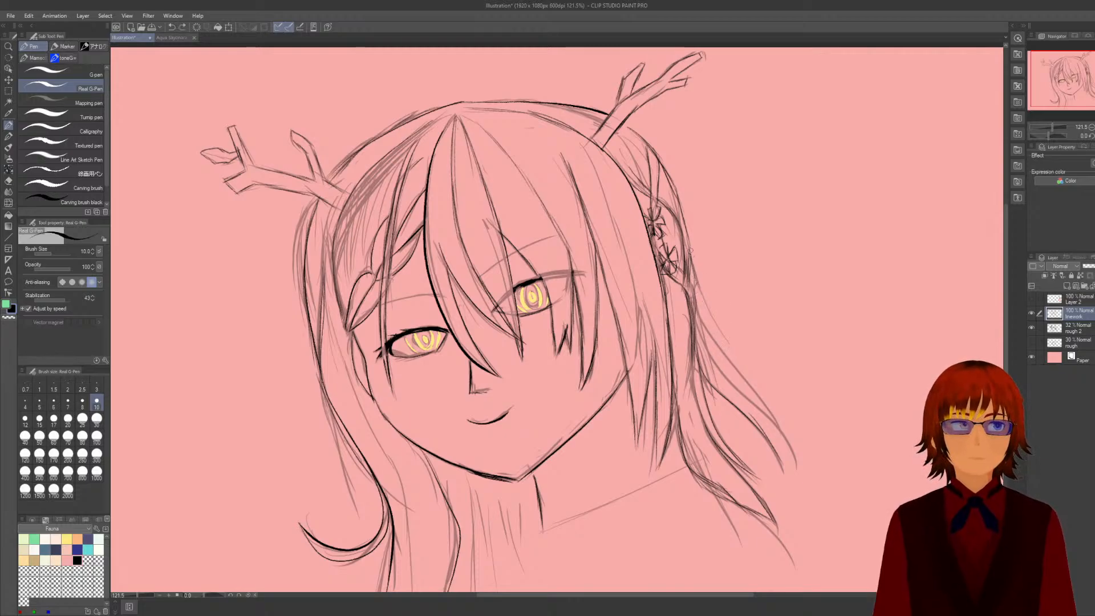
{"action": "left_click_drag", "start_coordinate": [691, 258], "coordinate": [736, 350]}
{"action": "mouse_move", "coordinate": [694, 285]}
{"action": "left_mouse_down"}
{"action": "mouse_move", "coordinate": [748, 365]}
{"action": "mouse_move", "coordinate": [751, 388]}
{"action": "left_mouse_up"}
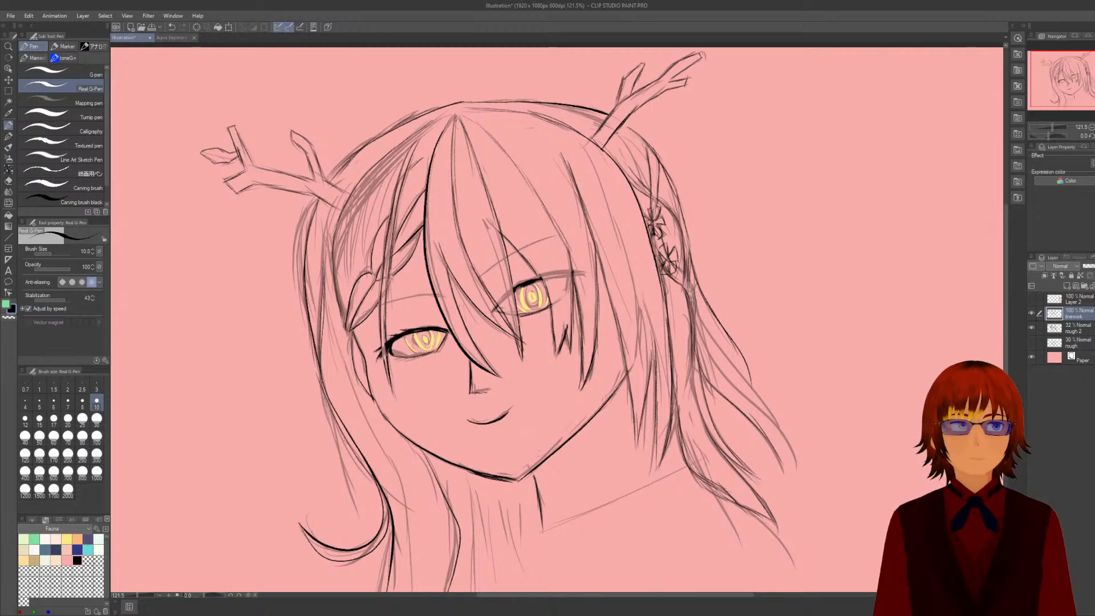
Ink the inner strands of the back hair below the flower ornaments, sweeping down to a pointed tip beyond the outer strand.
{"action": "left_click_drag", "start_coordinate": [693, 278], "coordinate": [719, 402]}
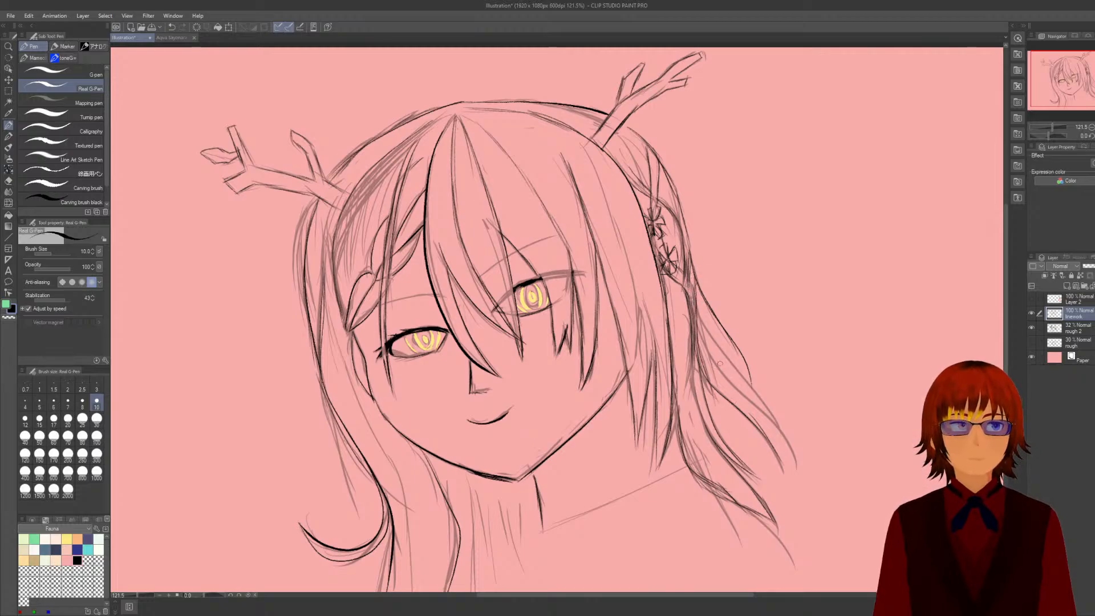
{"action": "mouse_move", "coordinate": [697, 305]}
{"action": "left_mouse_down"}
{"action": "mouse_move", "coordinate": [766, 414]}
{"action": "mouse_move", "coordinate": [776, 460]}
{"action": "left_mouse_up"}
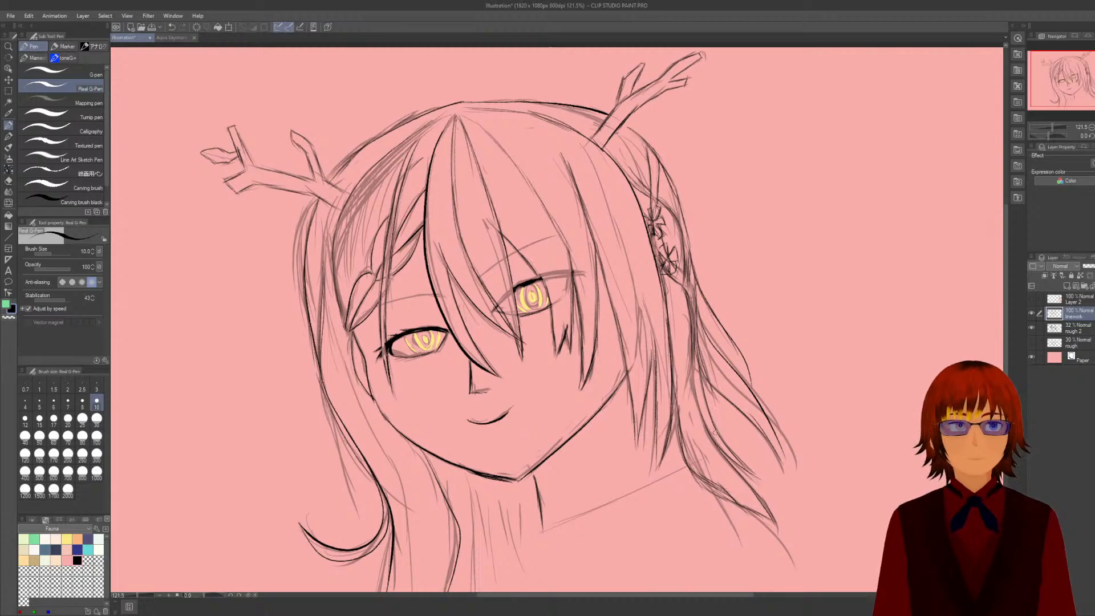
{"action": "left_click_drag", "start_coordinate": [766, 421], "coordinate": [781, 475]}
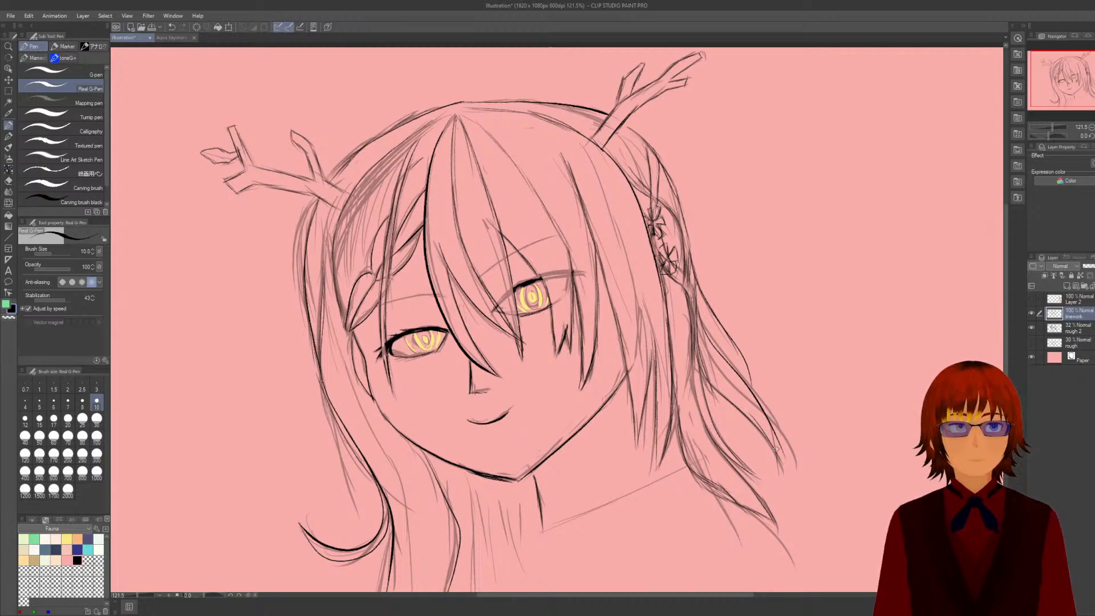
{"action": "key", "text": "ctrl+z"}
{"action": "key", "text": "ctrl+y"}
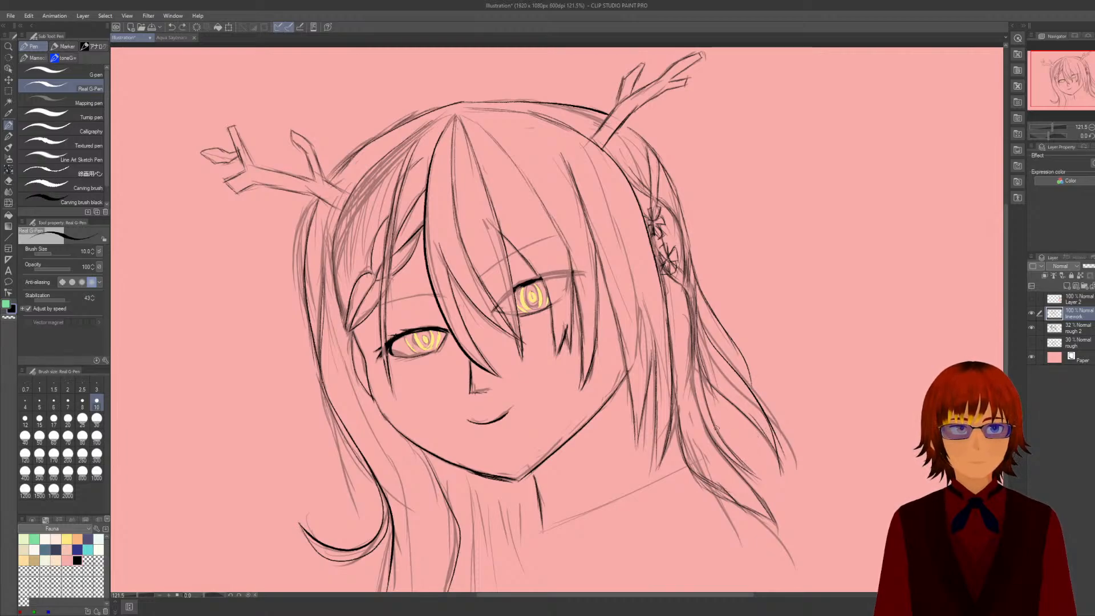
Ink the lowest pointed tip of the back hair and the slanted shoulder line from the neck base to the hair.
{"action": "left_click_drag", "start_coordinate": [707, 480], "coordinate": [775, 527]}
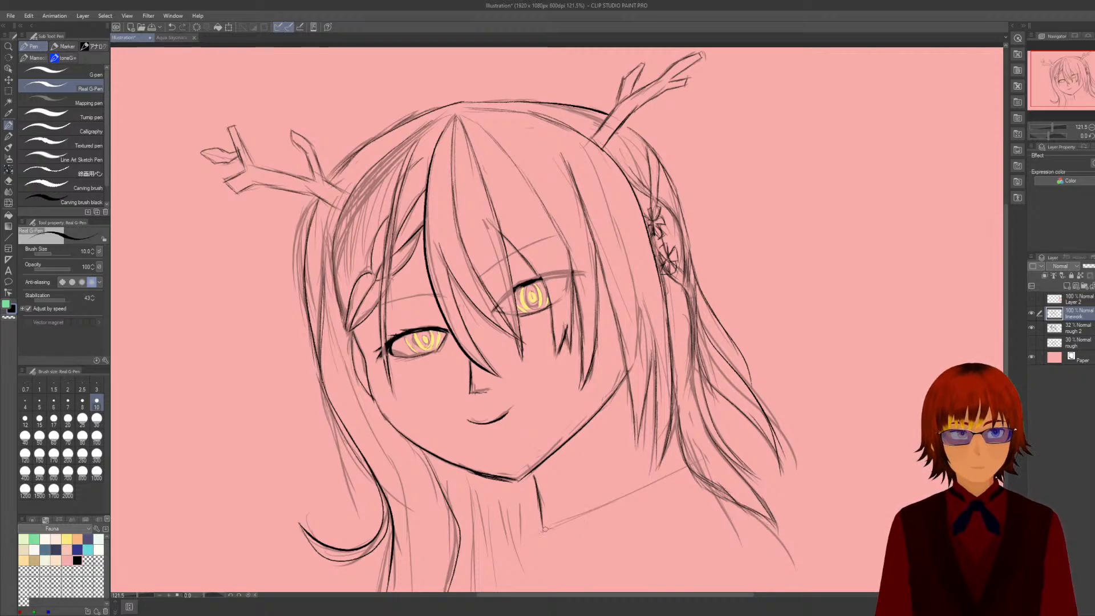
{"action": "left_click_drag", "start_coordinate": [544, 529], "coordinate": [700, 467]}
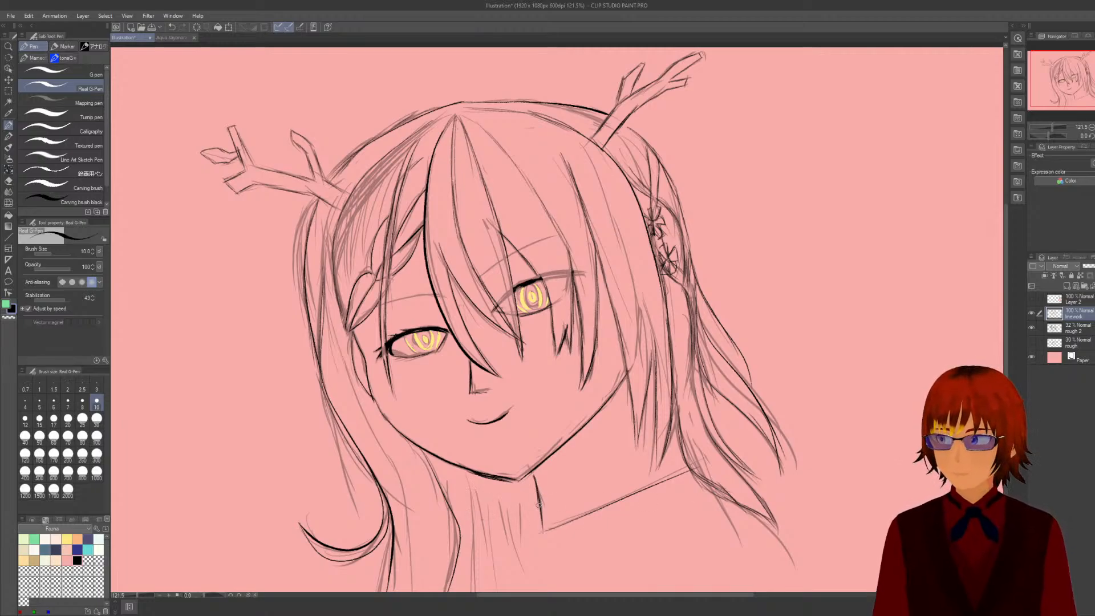
Try two long vertical lines down the neck area below the chin and undo both.
{"action": "left_click_drag", "start_coordinate": [523, 493], "coordinate": [530, 591]}
{"action": "left_click_drag", "start_coordinate": [501, 499], "coordinate": [508, 591]}
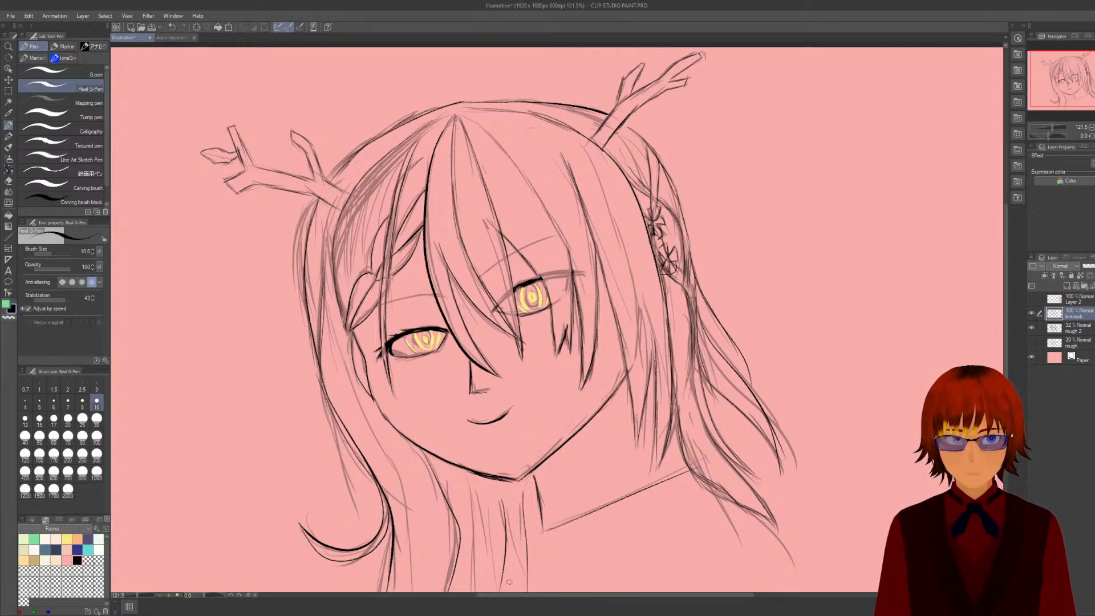
{"action": "key", "text": "ctrl+z"}
{"action": "key", "text": "ctrl+z"}
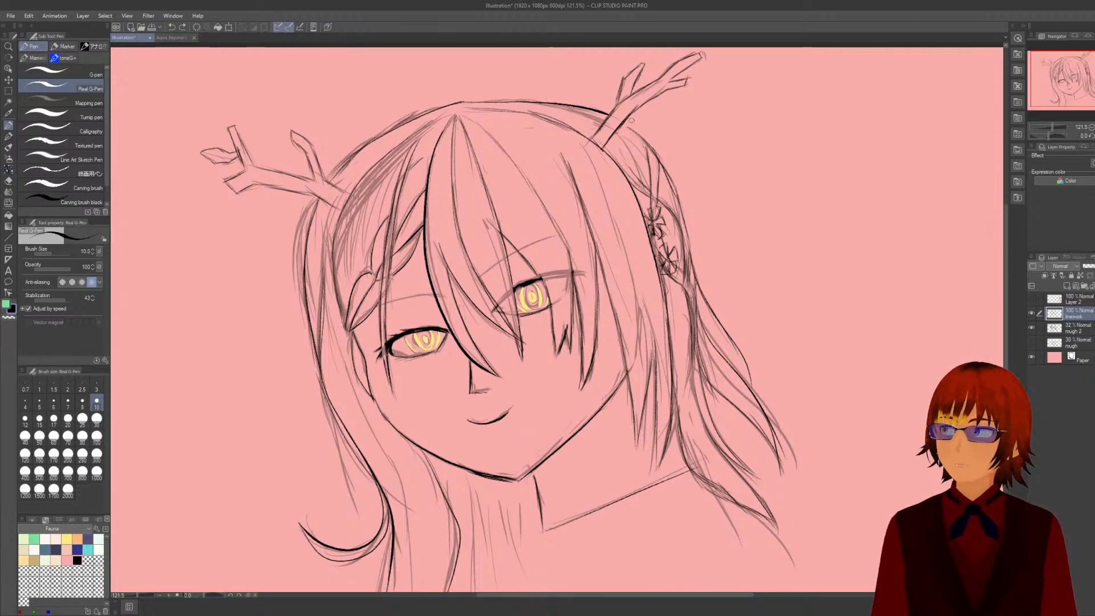
Ink a small pointed leaf growing from the underside of the antler above the flower ornaments, undoing one stroke on the way.
{"action": "left_click_drag", "start_coordinate": [630, 113], "coordinate": [664, 118]}
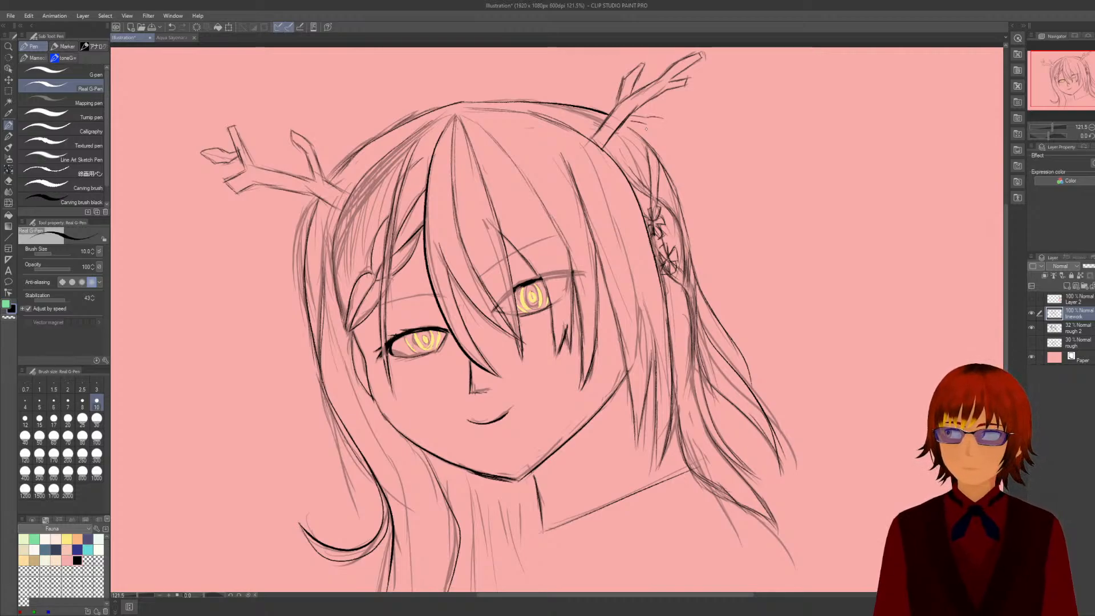
{"action": "key", "text": "ctrl+z"}
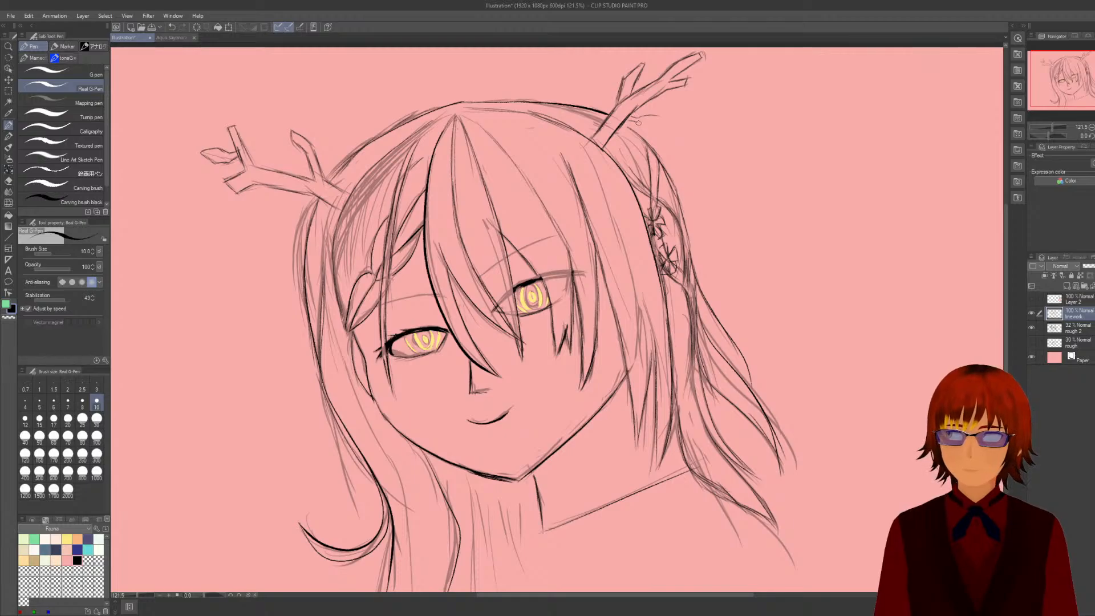
{"action": "left_click_drag", "start_coordinate": [635, 121], "coordinate": [664, 118]}
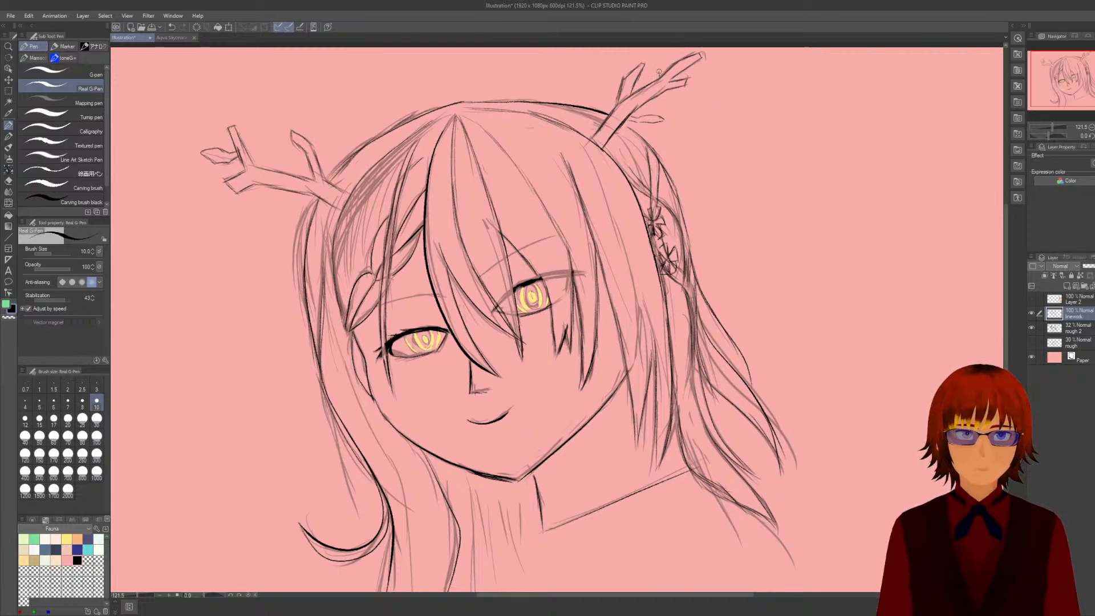
Ink a small upright leaf on the upper branch of the same antler.
{"action": "left_click_drag", "start_coordinate": [657, 71], "coordinate": [656, 57]}
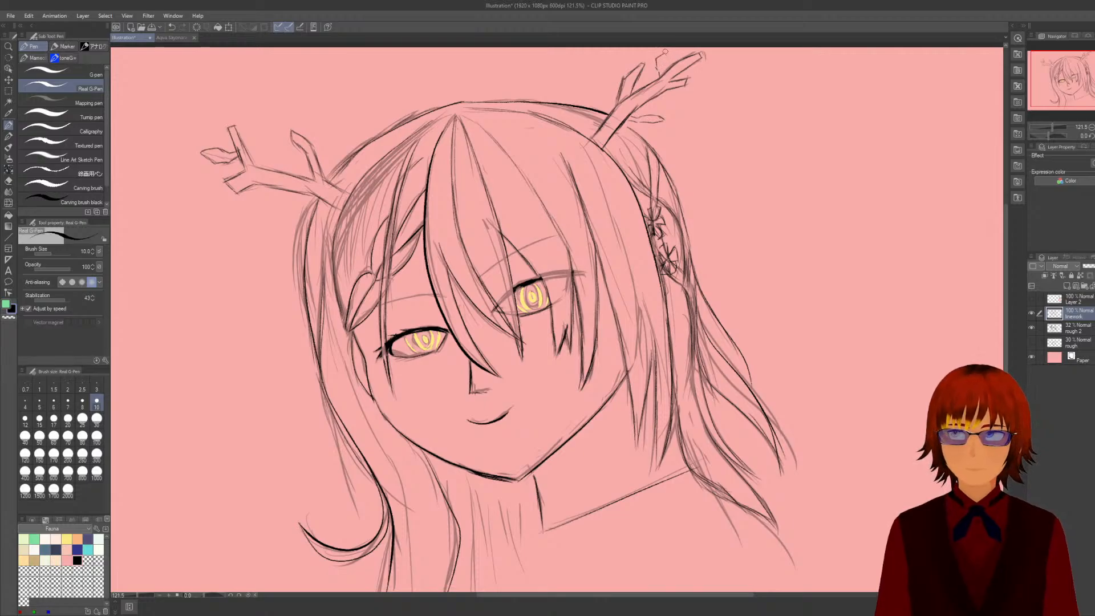
{"action": "left_click_drag", "start_coordinate": [655, 62], "coordinate": [666, 51]}
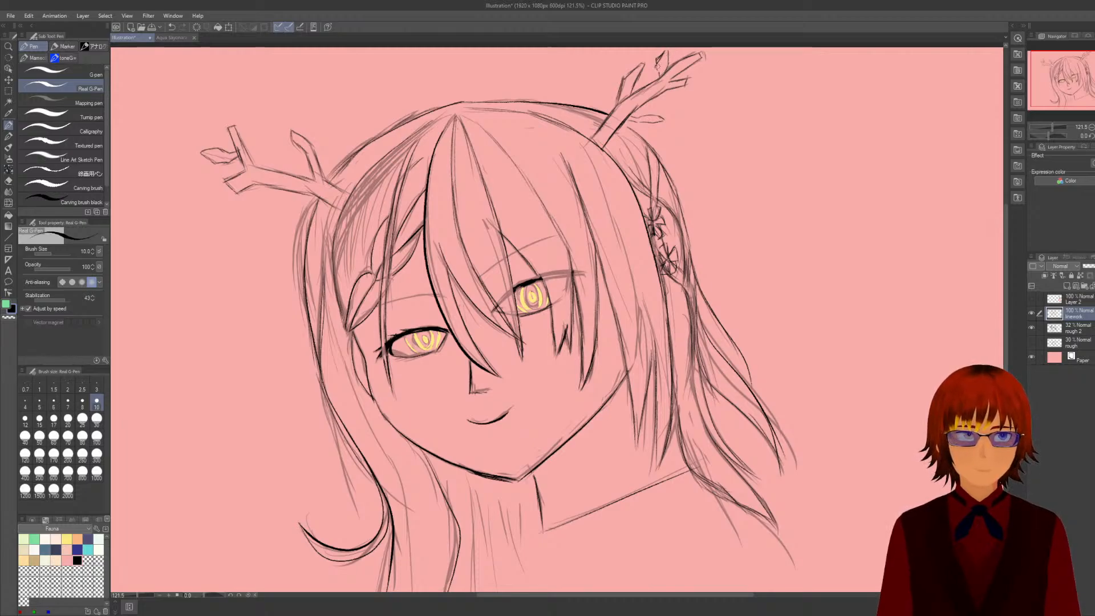
{"action": "left_click_drag", "start_coordinate": [657, 68], "coordinate": [660, 58]}
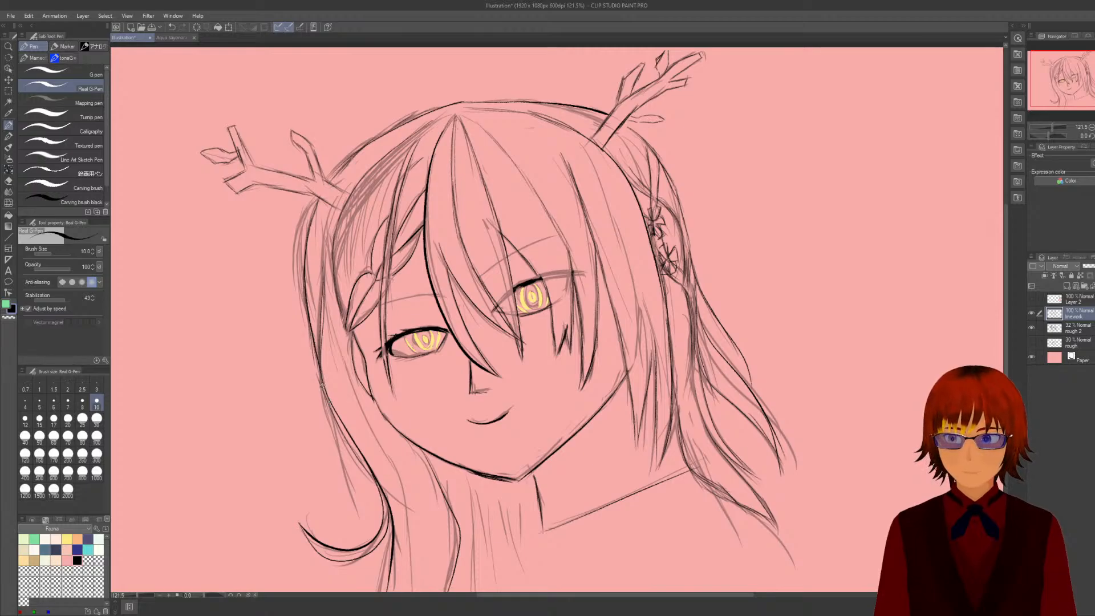
Ink two long strands inside the side lock from cheek height down to the curled tip, redrawing the outer one.
{"action": "left_click_drag", "start_coordinate": [322, 384], "coordinate": [376, 528]}
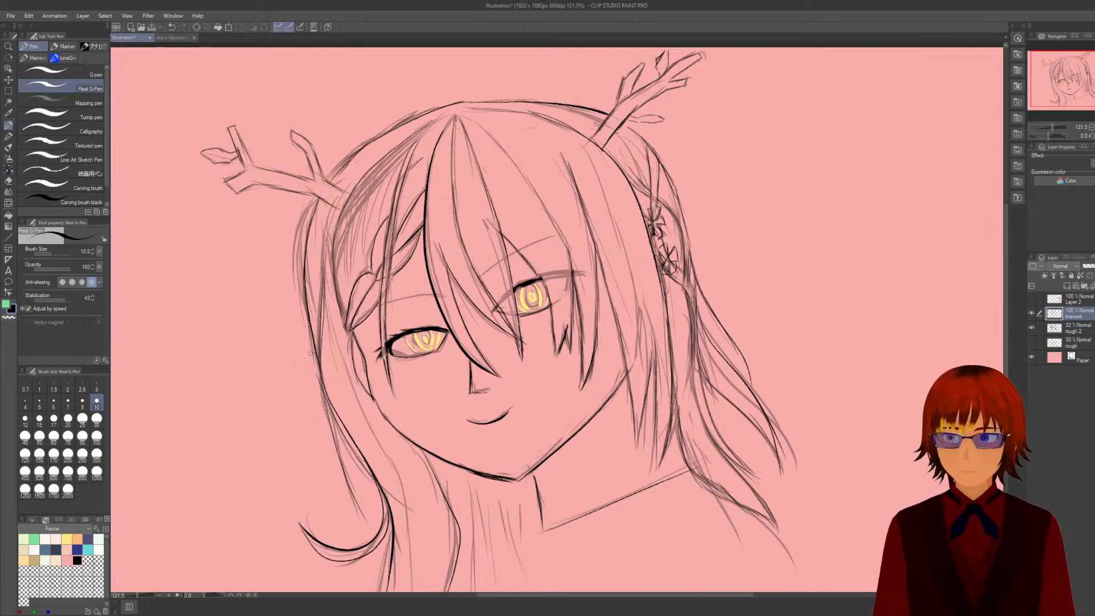
{"action": "left_click_drag", "start_coordinate": [312, 354], "coordinate": [358, 538]}
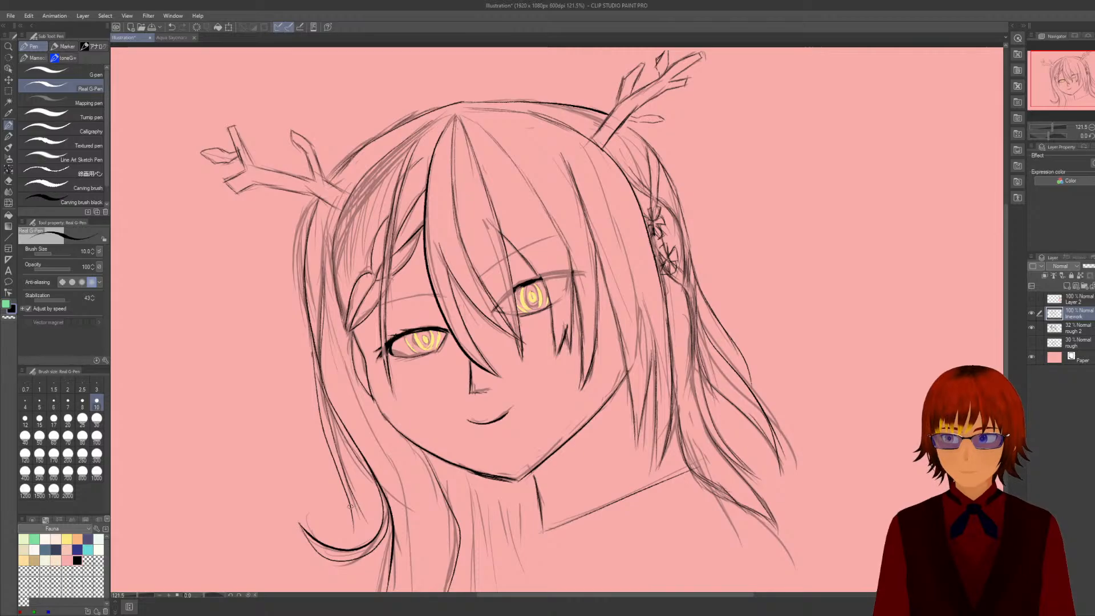
{"action": "left_click_drag", "start_coordinate": [352, 516], "coordinate": [370, 549]}
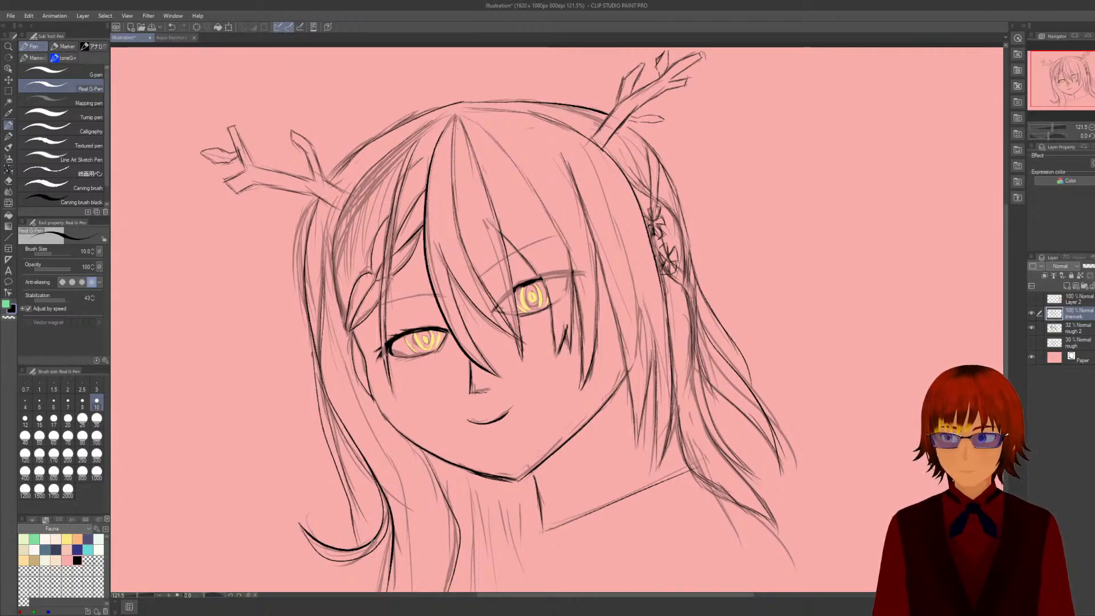
{"action": "key", "text": "ctrl+z"}
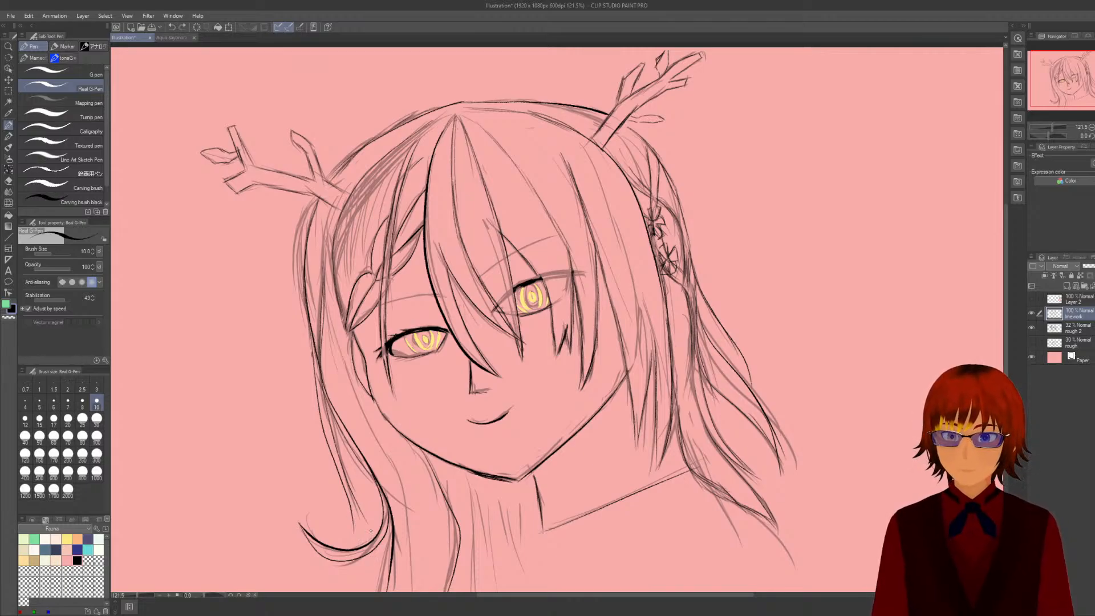
{"action": "key", "text": "ctrl+z"}
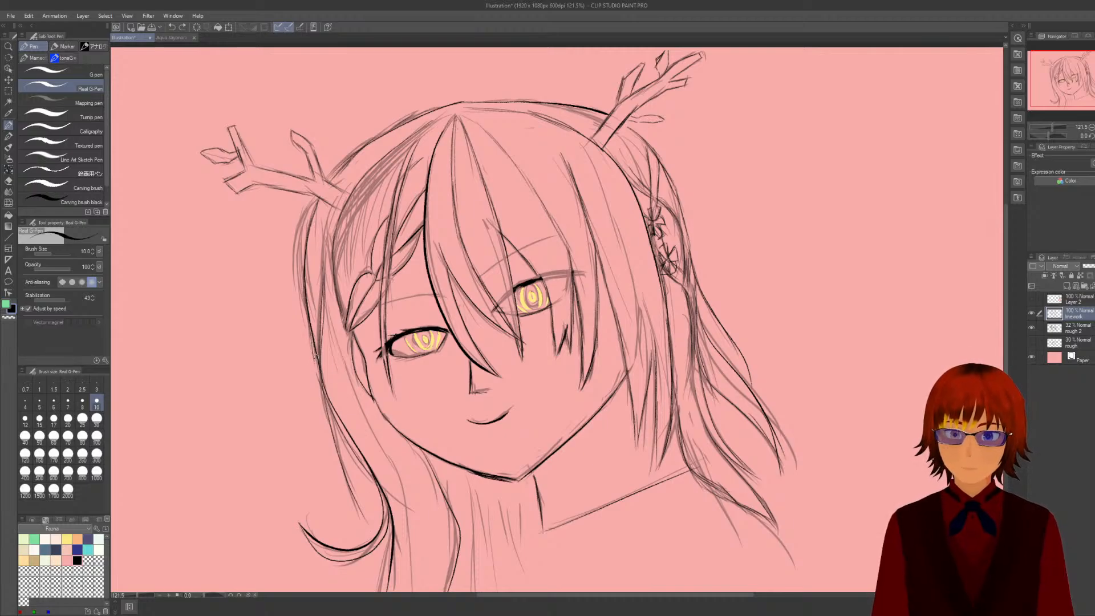
{"action": "mouse_move", "coordinate": [315, 358]}
{"action": "left_mouse_down"}
{"action": "mouse_move", "coordinate": [337, 501]}
{"action": "mouse_move", "coordinate": [324, 449]}
{"action": "mouse_move", "coordinate": [368, 549]}
{"action": "left_mouse_up"}
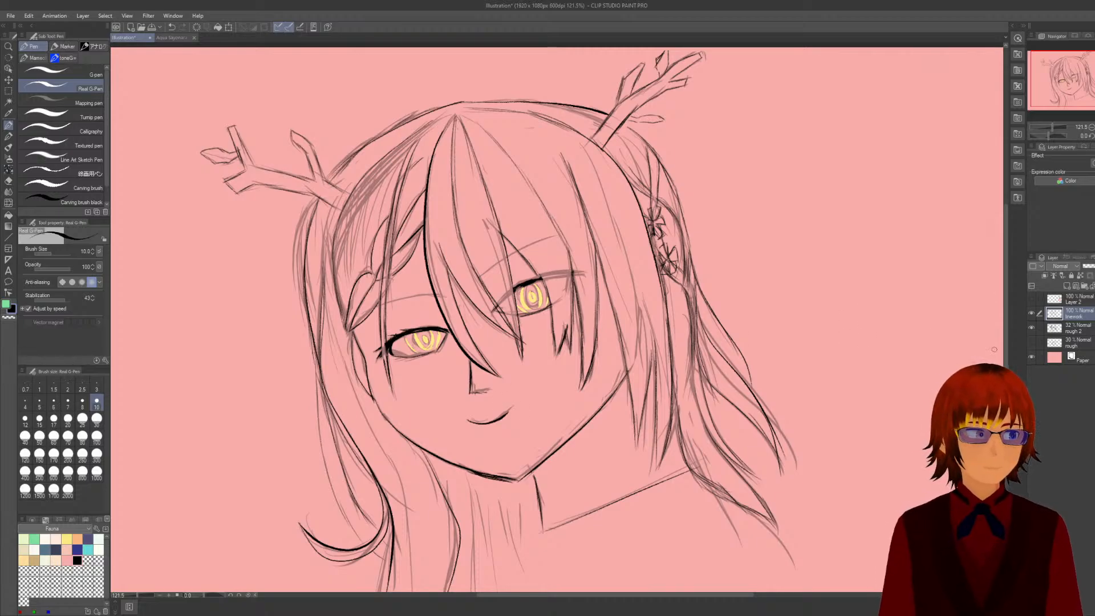
Hide the rough 2 layer and add short strokes joining the curled tip to the side lock.
{"action": "left_click", "coordinate": [1031, 327]}
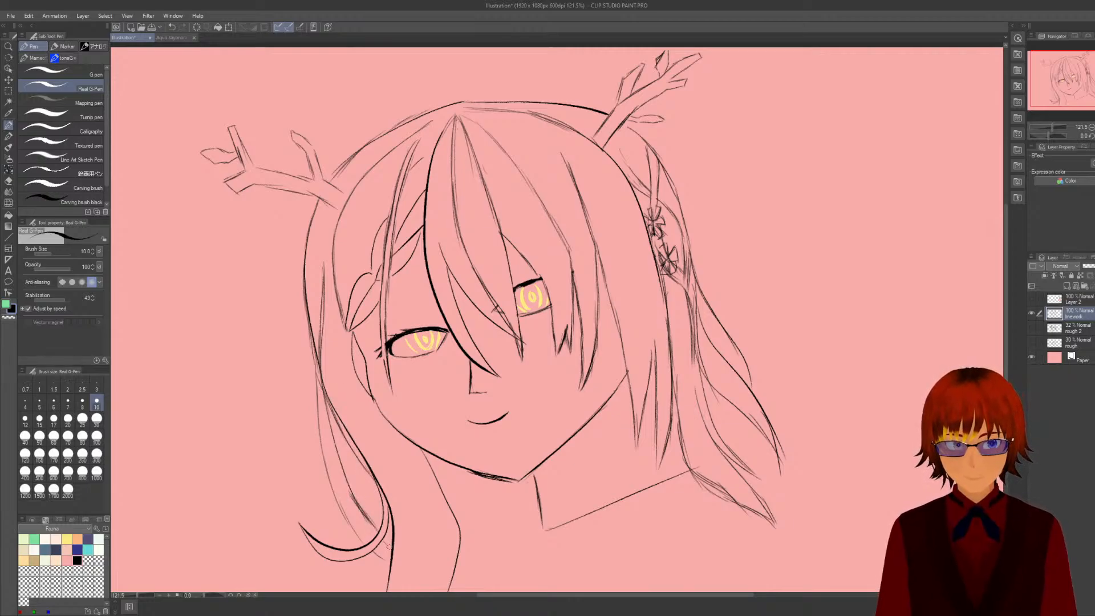
{"action": "left_click_drag", "start_coordinate": [374, 548], "coordinate": [390, 560]}
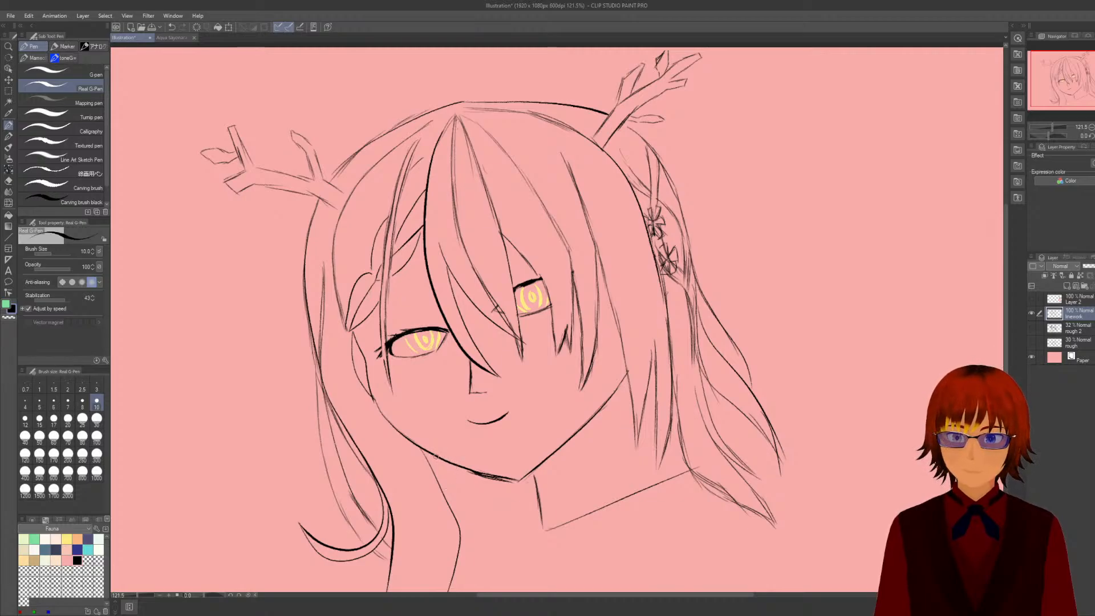
Strengthen the long strand falling from the jaw with repeated strokes and clean up its stray lines with the eraser.
{"action": "left_click_drag", "start_coordinate": [438, 460], "coordinate": [453, 501]}
{"action": "mouse_move", "coordinate": [436, 458]}
{"action": "left_mouse_down"}
{"action": "mouse_move", "coordinate": [456, 516]}
{"action": "mouse_move", "coordinate": [452, 580]}
{"action": "left_mouse_up"}
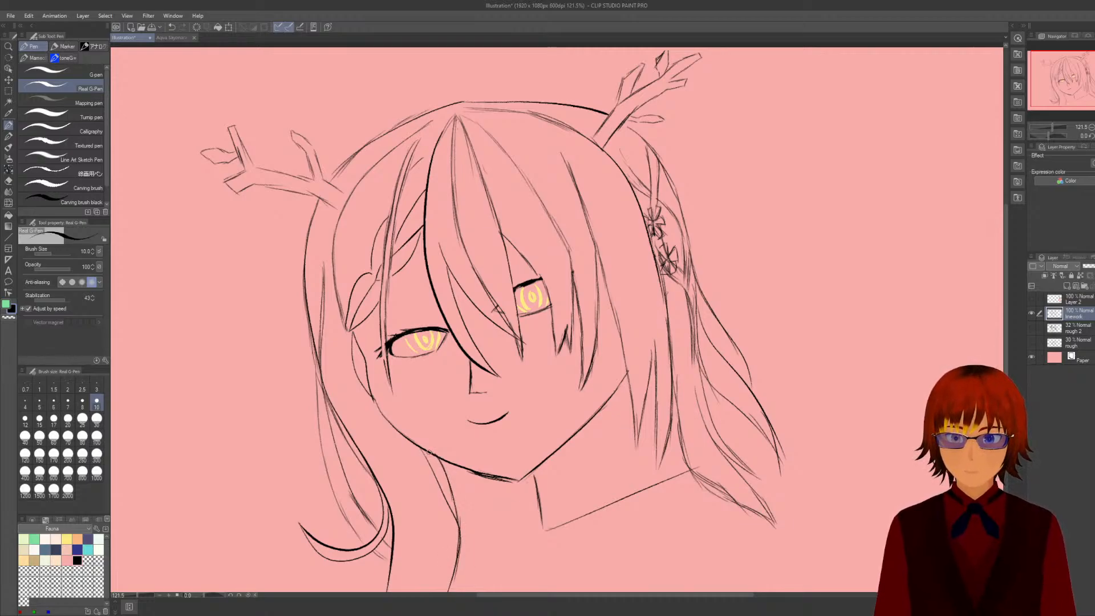
{"action": "left_click_drag", "start_coordinate": [439, 464], "coordinate": [461, 550]}
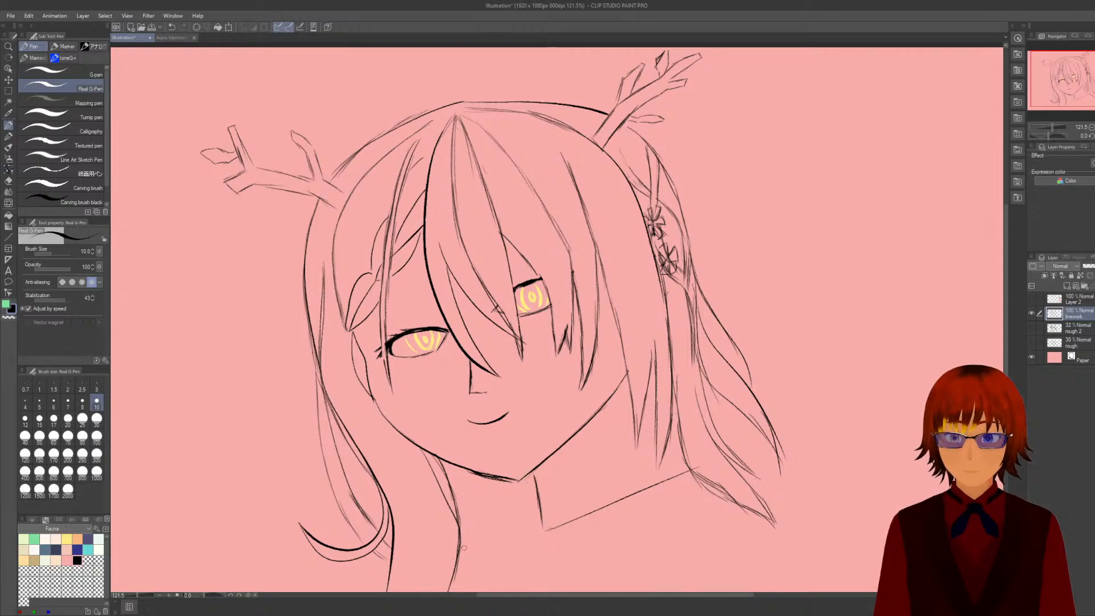
{"action": "key", "text": "e"}
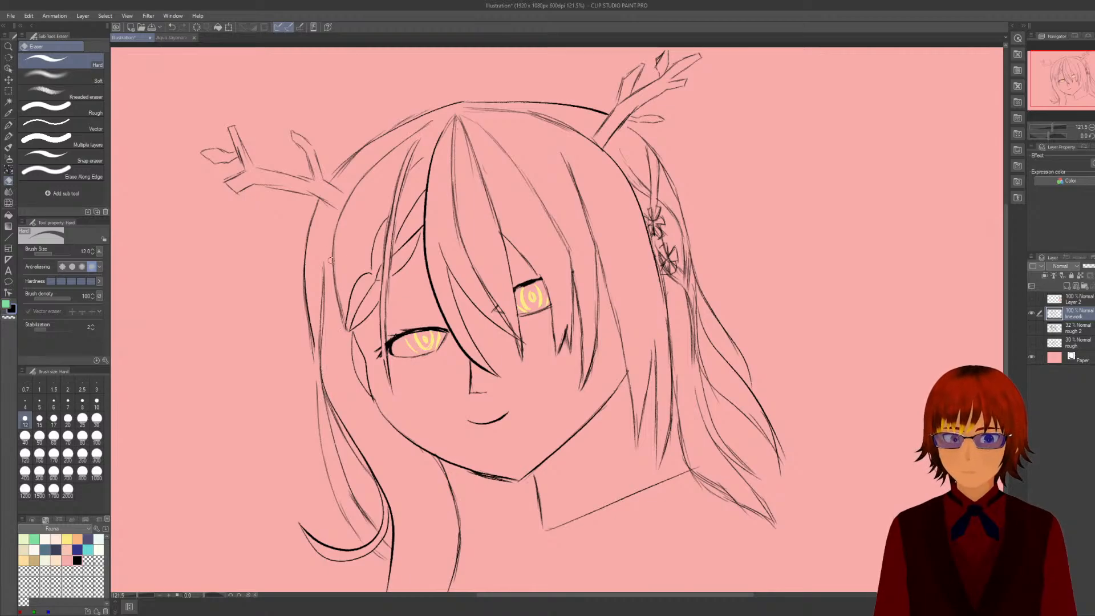
With the Real G-Pen, ink inner strands of the side hair from the head outline and antler base down toward cheek height.
{"action": "key", "text": "p"}
{"action": "left_click_drag", "start_coordinate": [330, 207], "coordinate": [316, 389]}
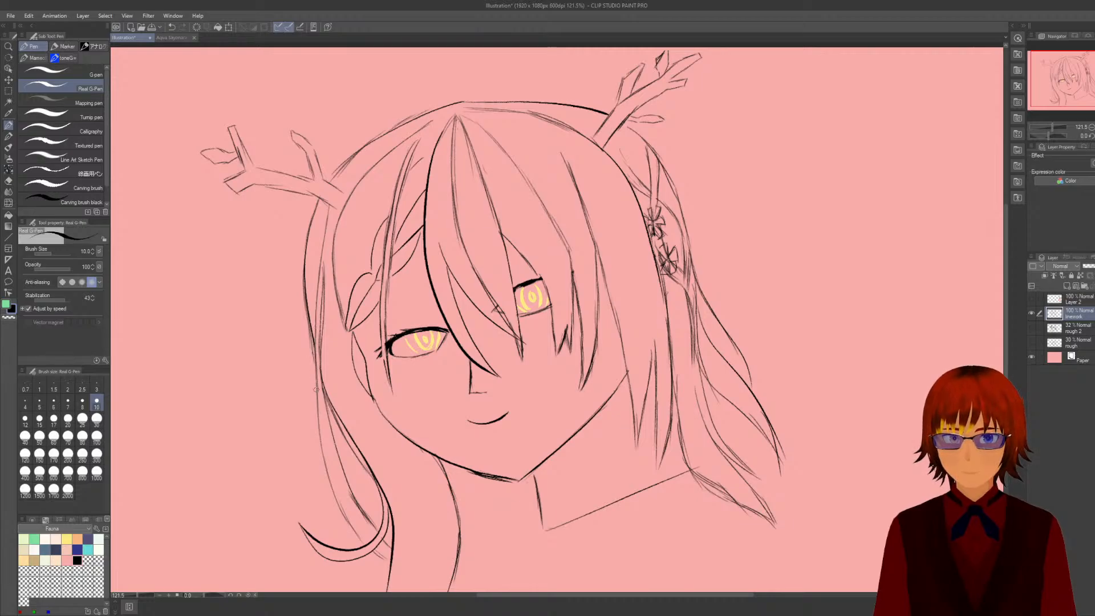
{"action": "left_click_drag", "start_coordinate": [337, 217], "coordinate": [321, 290]}
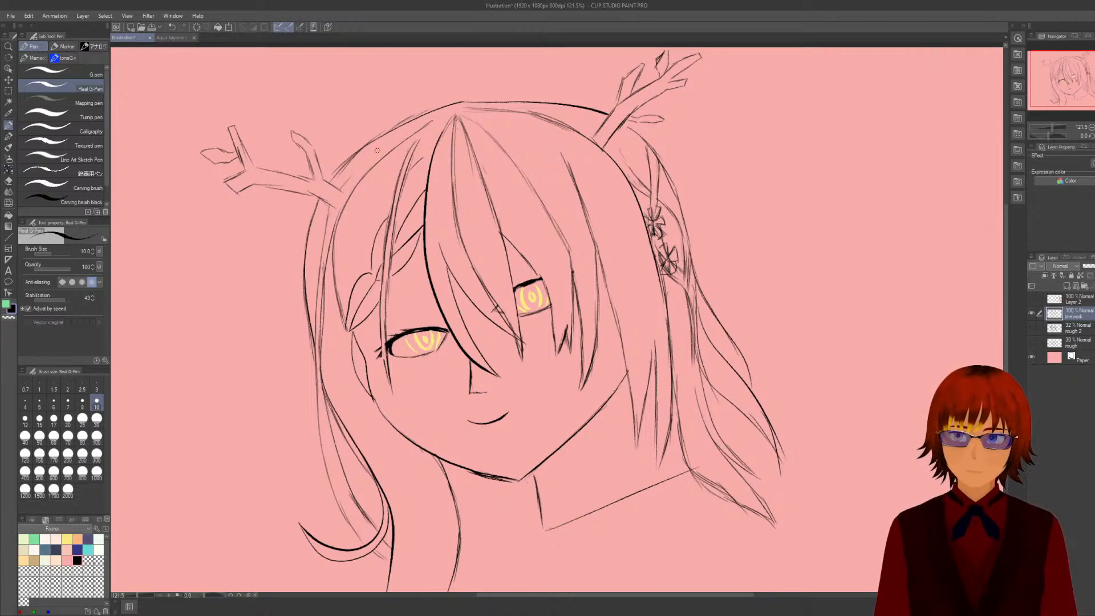
{"action": "mouse_move", "coordinate": [377, 151]}
{"action": "left_mouse_down"}
{"action": "mouse_move", "coordinate": [332, 206]}
{"action": "mouse_move", "coordinate": [322, 242]}
{"action": "left_mouse_up"}
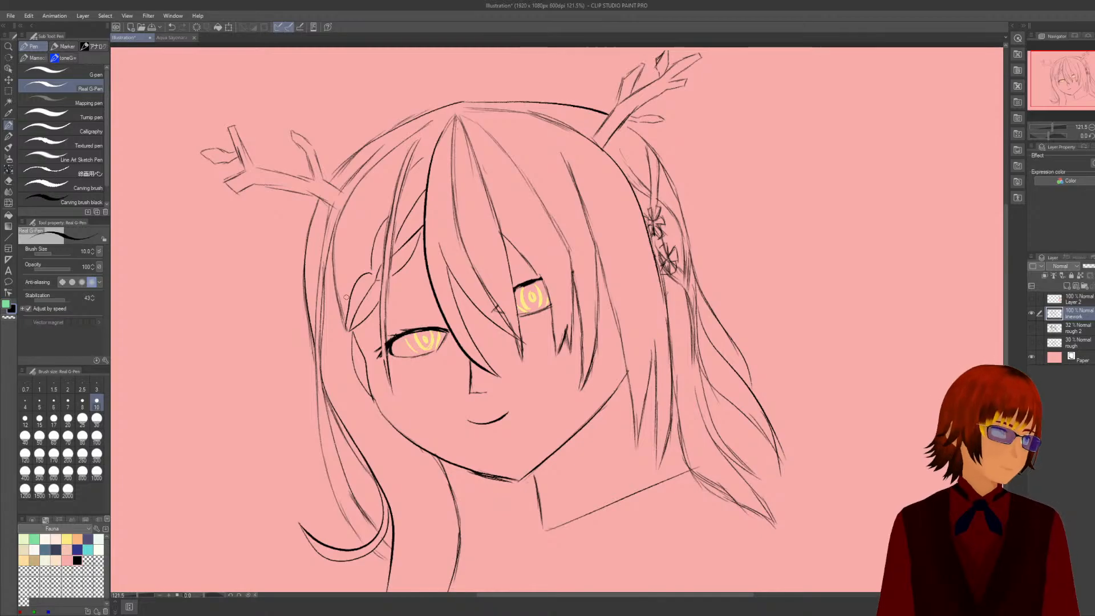
Look at the Aqua Sayonara v3 document for reference, then return to the antlered girl illustration and examine the line art up close and as a whole.
{"action": "left_click", "coordinate": [173, 37]}
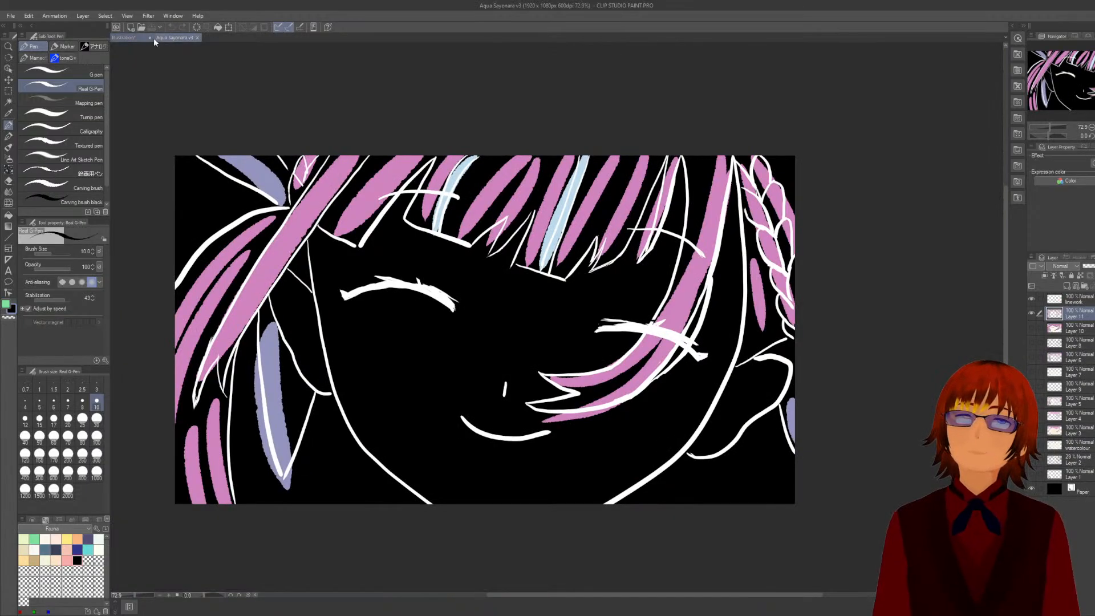
{"action": "left_click", "coordinate": [137, 36]}
{"action": "scroll", "coordinate": [340, 238], "scroll_direction": "up", "scroll_amount": 3}
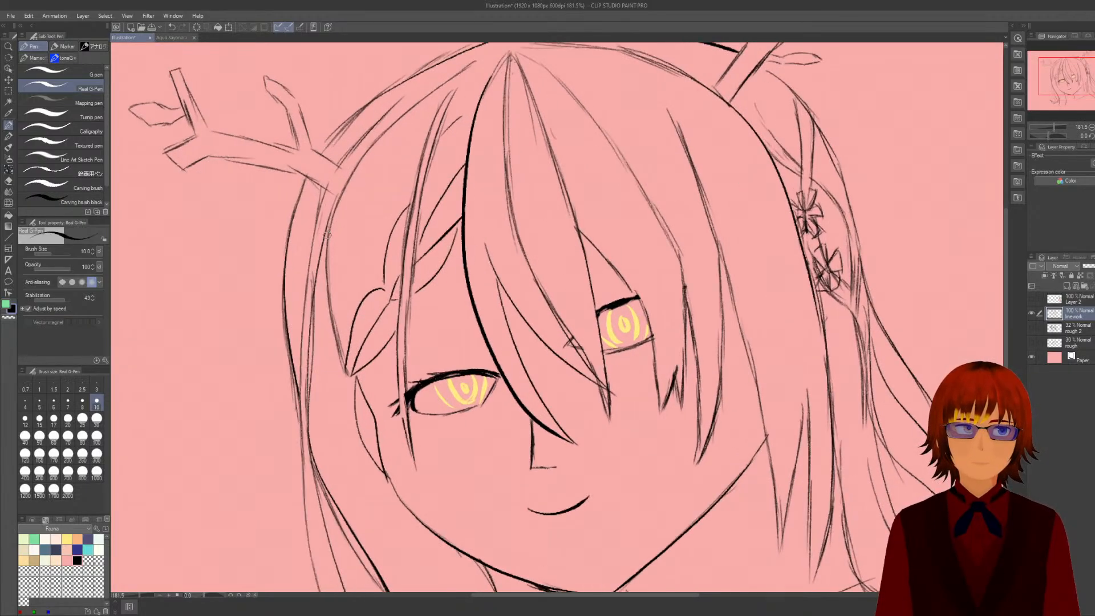
{"action": "scroll", "coordinate": [327, 235], "scroll_direction": "down", "scroll_amount": 3}
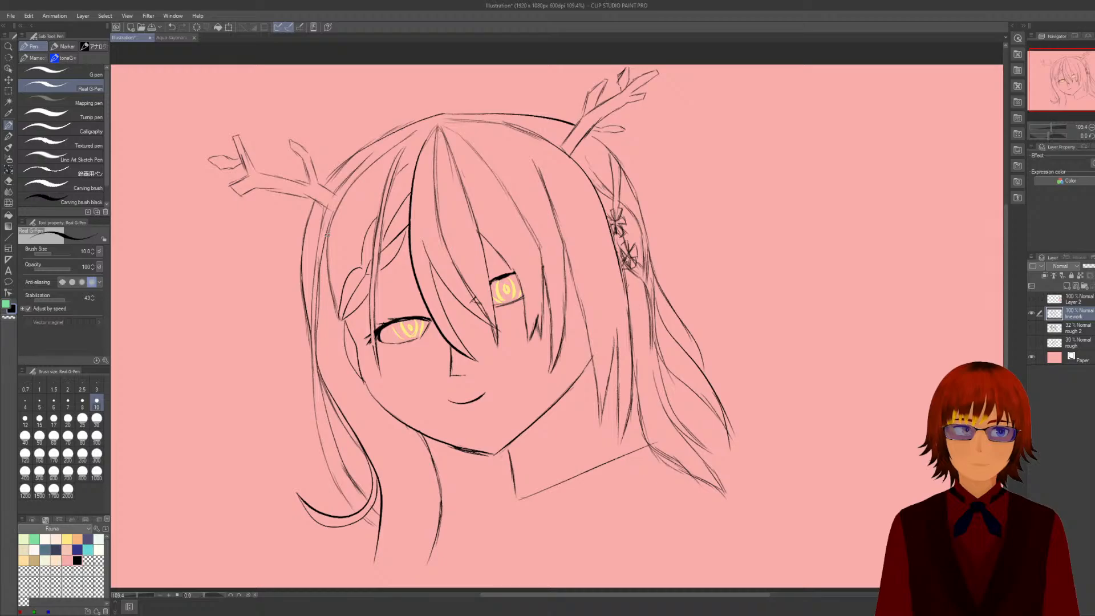
{"action": "scroll", "coordinate": [327, 234], "scroll_direction": "down", "scroll_amount": 1}
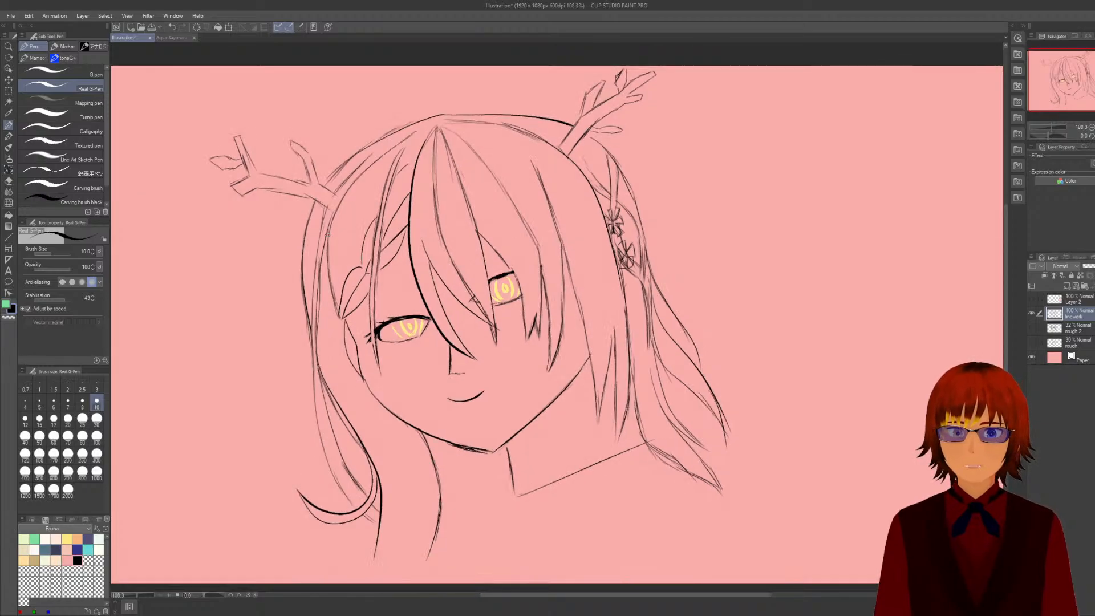
{"action": "scroll", "coordinate": [327, 235], "scroll_direction": "up", "scroll_amount": 1}
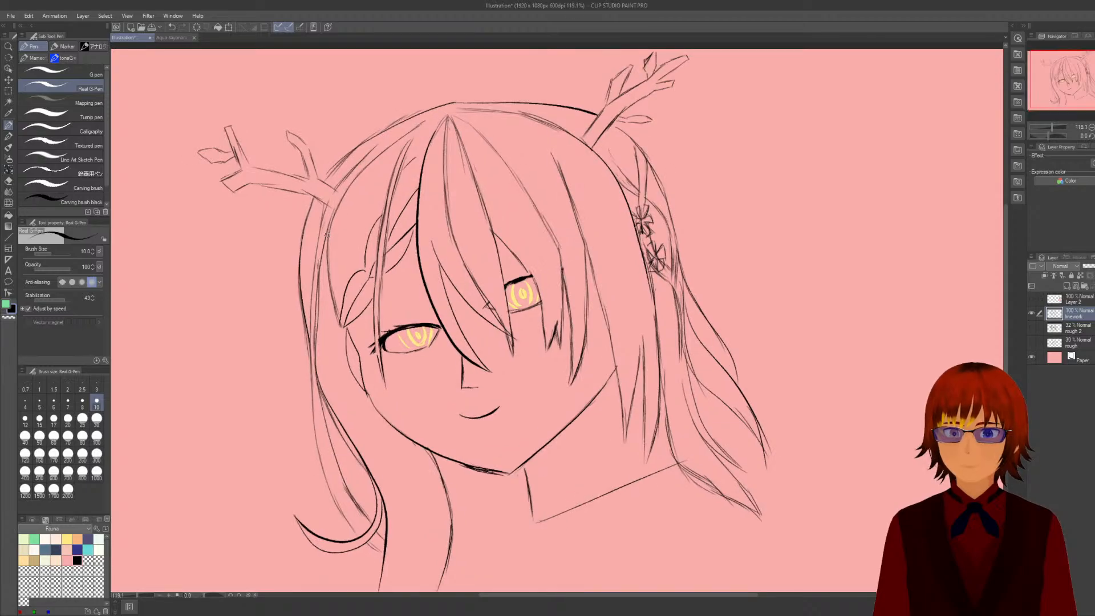